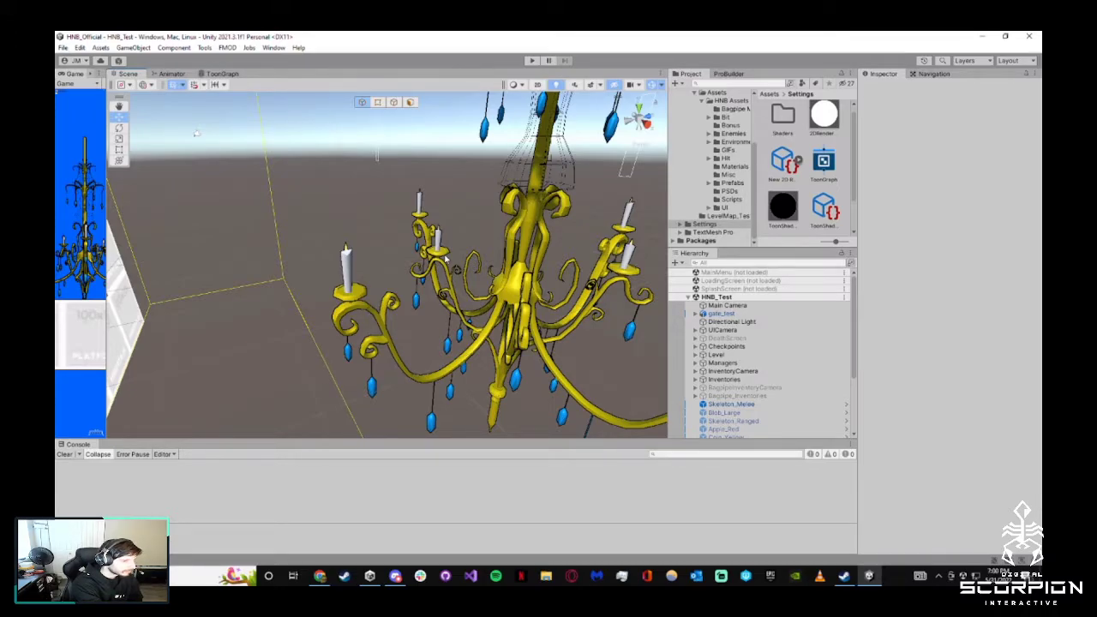
Examine the chandelier and gate models in the scene from close up and from a distance
{"action": "right_click_drag", "start_coordinate": [427, 209], "coordinate": [489, 257]}
{"action": "scroll", "coordinate": [489, 192], "scroll_direction": "down", "scroll_amount": 6}
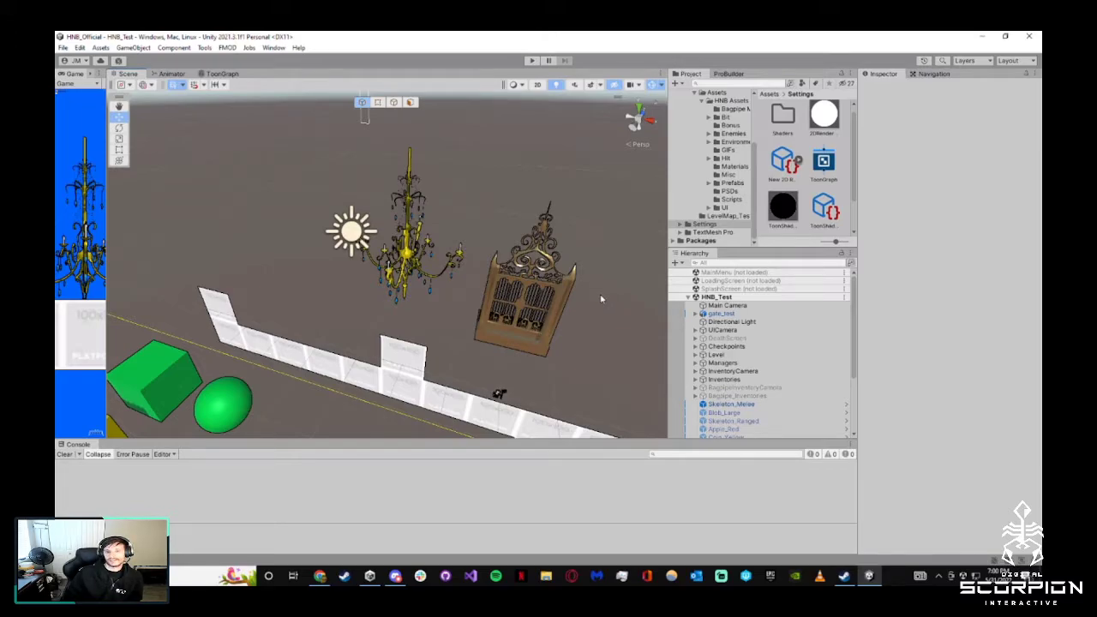
{"action": "left_click", "coordinate": [395, 576]}
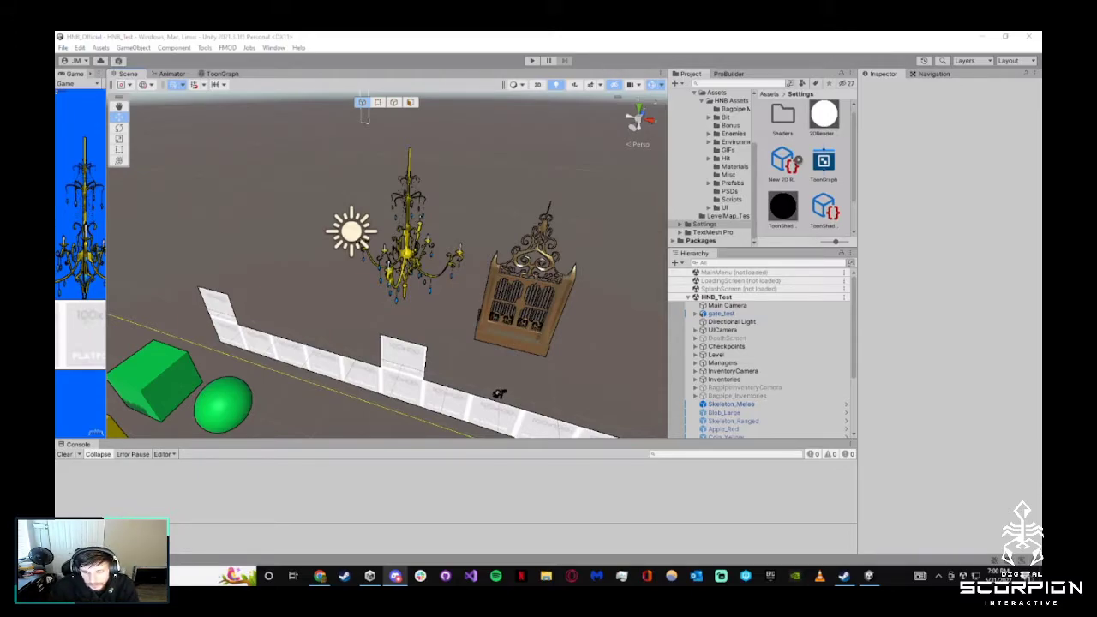
{"action": "left_click", "coordinate": [290, 225]}
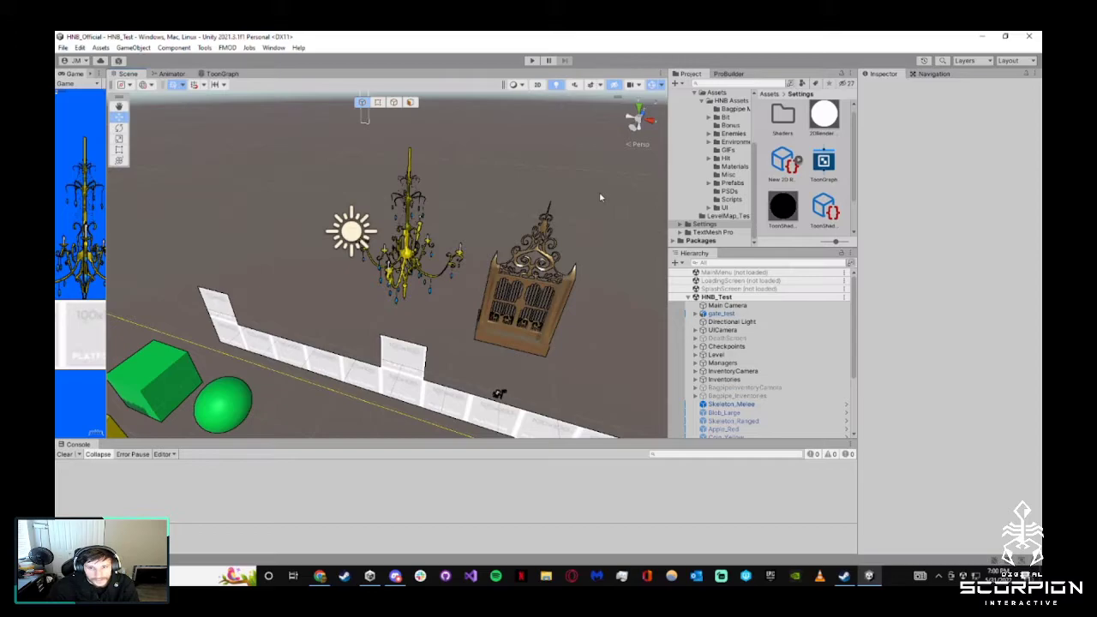
{"action": "left_click_drag", "start_coordinate": [588, 351], "coordinate": [651, 315], "text": "alt"}
{"action": "scroll", "coordinate": [451, 362], "scroll_direction": "down", "scroll_amount": 3, "text": "alt"}
{"action": "key", "text": "w"}
{"action": "key", "text": "d"}
{"action": "right_click_drag", "start_coordinate": [651, 316], "coordinate": [532, 301]}
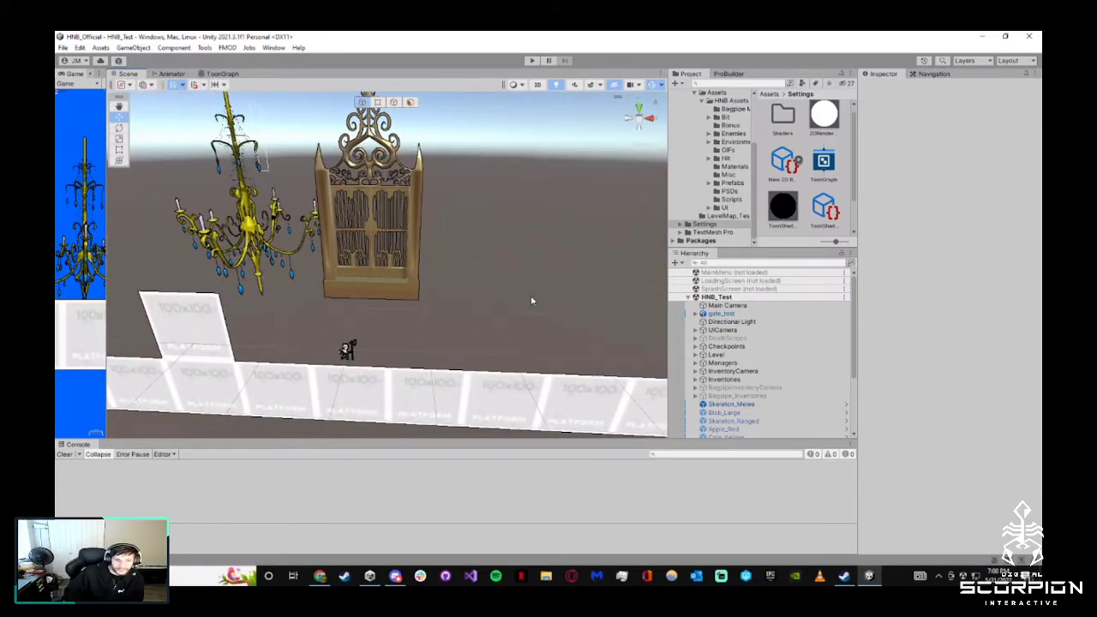
{"action": "left_click_drag", "start_coordinate": [553, 300], "coordinate": [643, 302]}
{"action": "left_click_drag", "start_coordinate": [639, 298], "coordinate": [617, 324]}
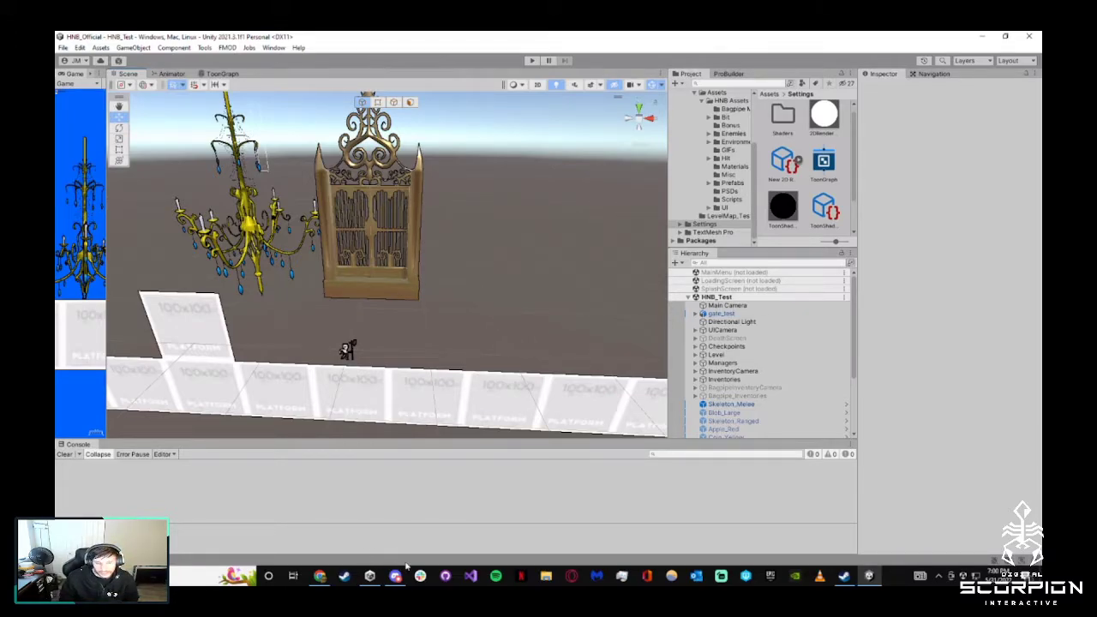
Examine the skeleton sprite and the row of platform blocks in front of the gate
{"action": "left_click", "coordinate": [320, 575]}
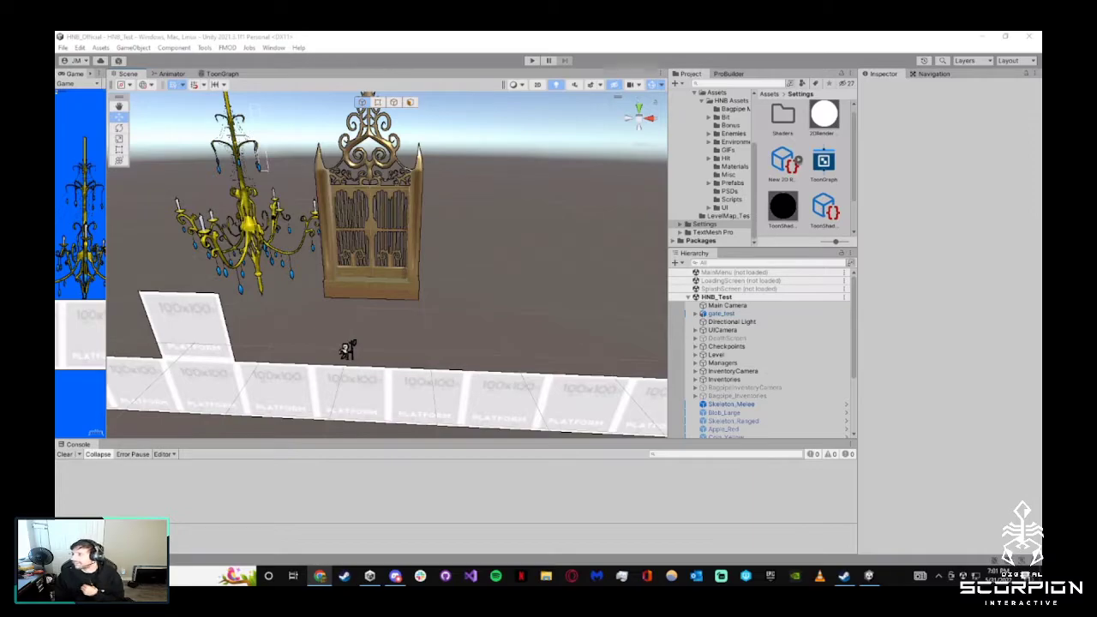
{"action": "right_click_drag", "start_coordinate": [404, 273], "coordinate": [516, 281]}
{"action": "key", "text": "w"}
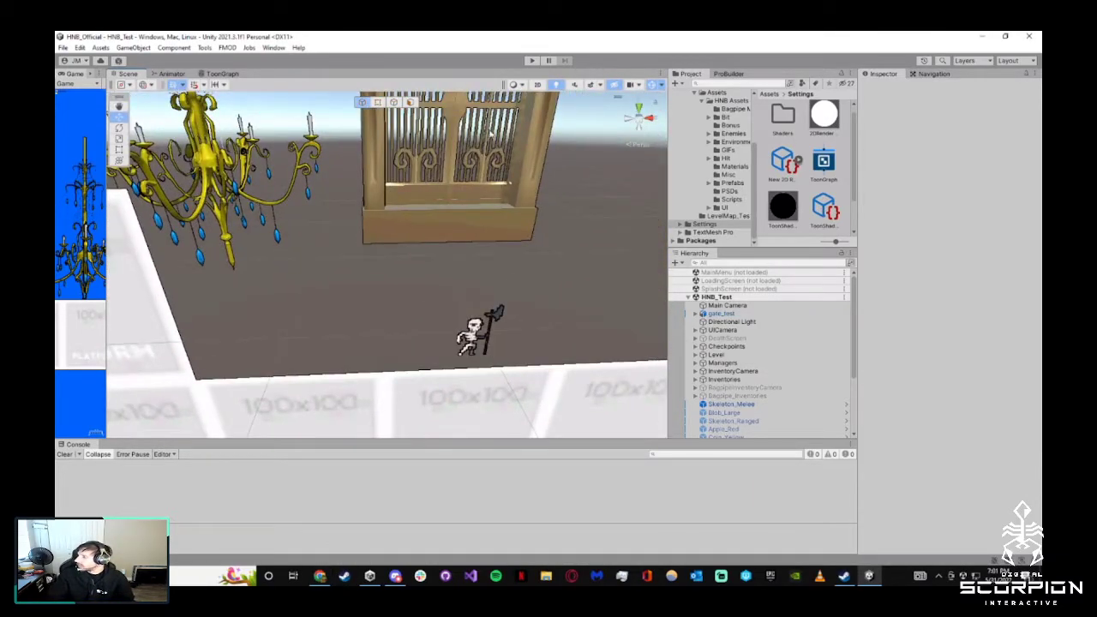
{"action": "key", "text": "alt+Tab"}
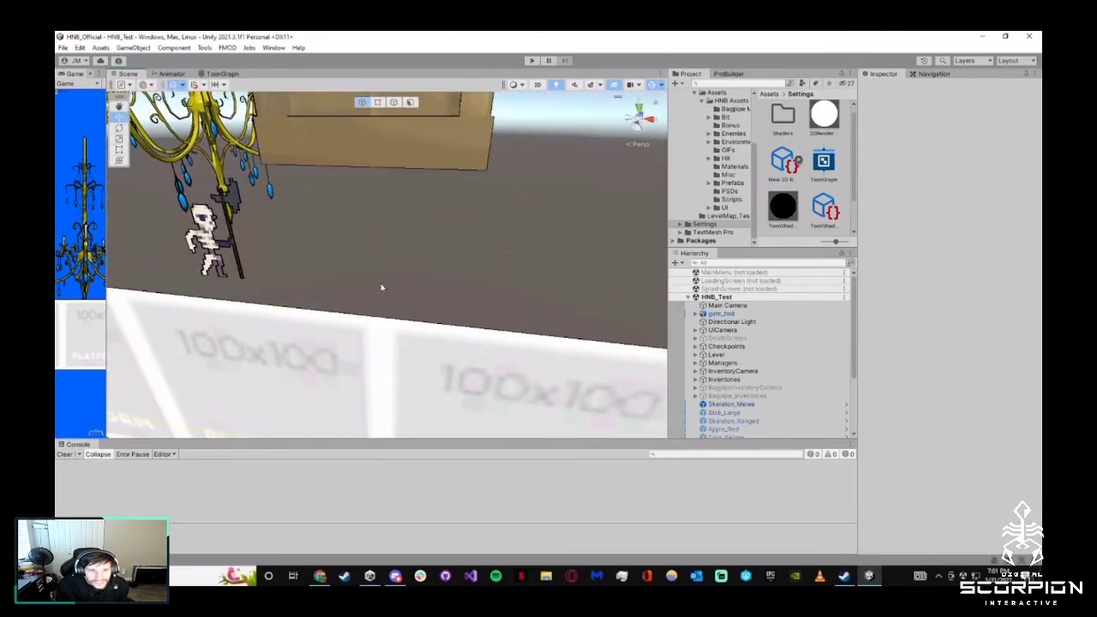
{"action": "key", "text": "a"}
{"action": "right_click_drag", "start_coordinate": [477, 266], "coordinate": [457, 178]}
{"action": "key", "text": "s"}
{"action": "key", "text": "s"}
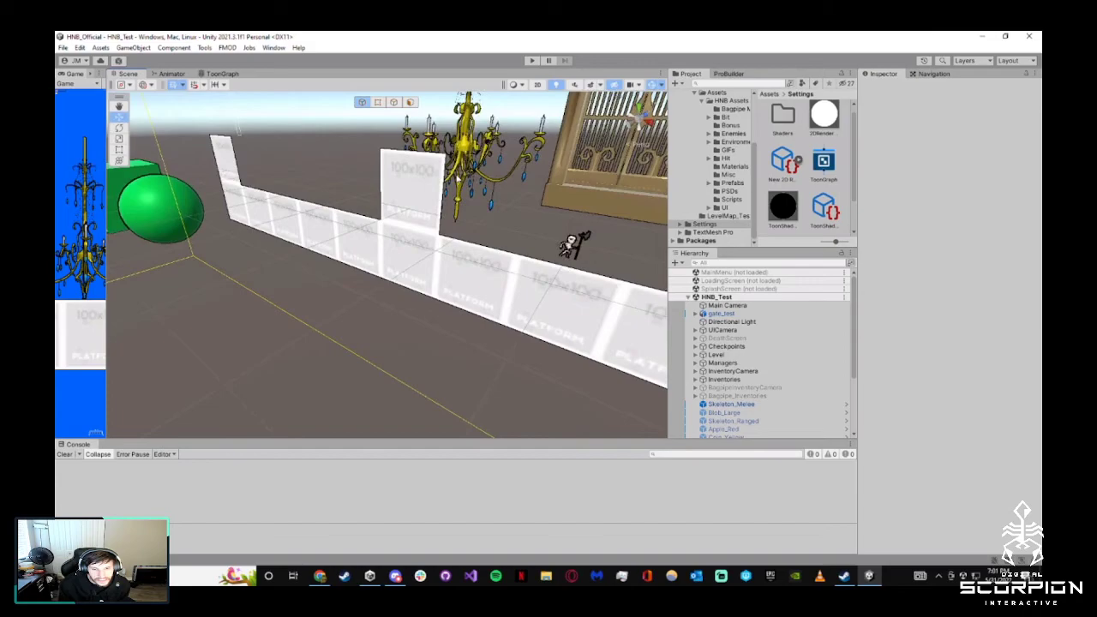
Select the raised platform block and expand its 2D Renderer Shader material settings
{"action": "left_click", "coordinate": [467, 194]}
{"action": "scroll", "coordinate": [548, 190], "scroll_direction": "up", "scroll_amount": 5}
{"action": "right_click_drag", "start_coordinate": [549, 190], "coordinate": [548, 216]}
{"action": "key", "text": "s"}
{"action": "left_click", "coordinate": [343, 243]}
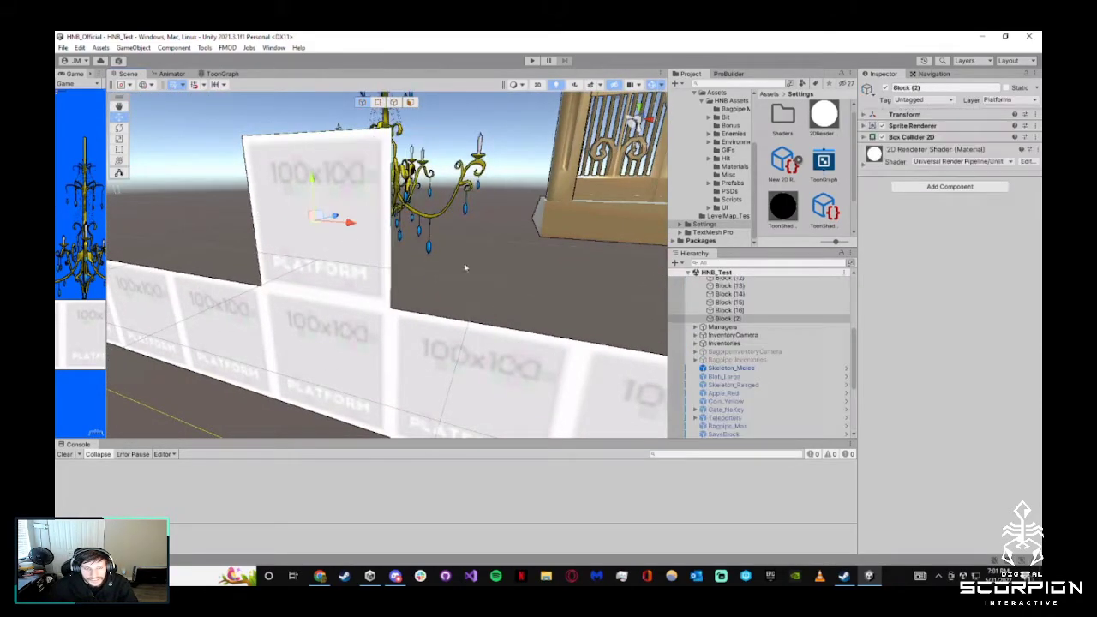
{"action": "left_click", "coordinate": [896, 165]}
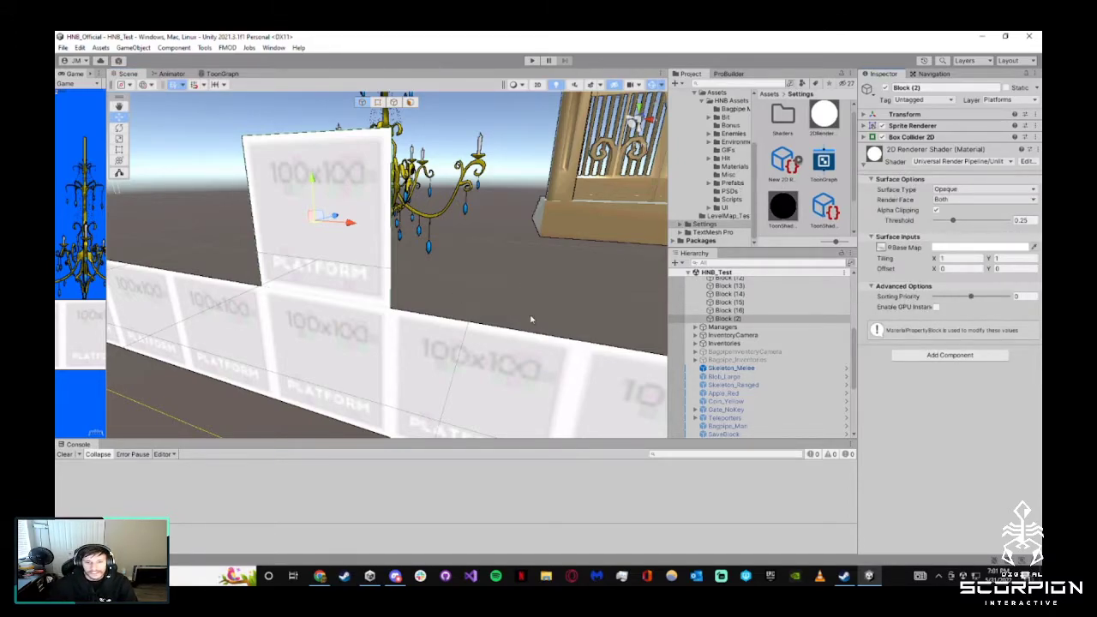
Try the Standard shader on the raised platform block's material, check the scene and undo the change
{"action": "scroll", "coordinate": [514, 315], "scroll_direction": "down", "scroll_amount": 5}
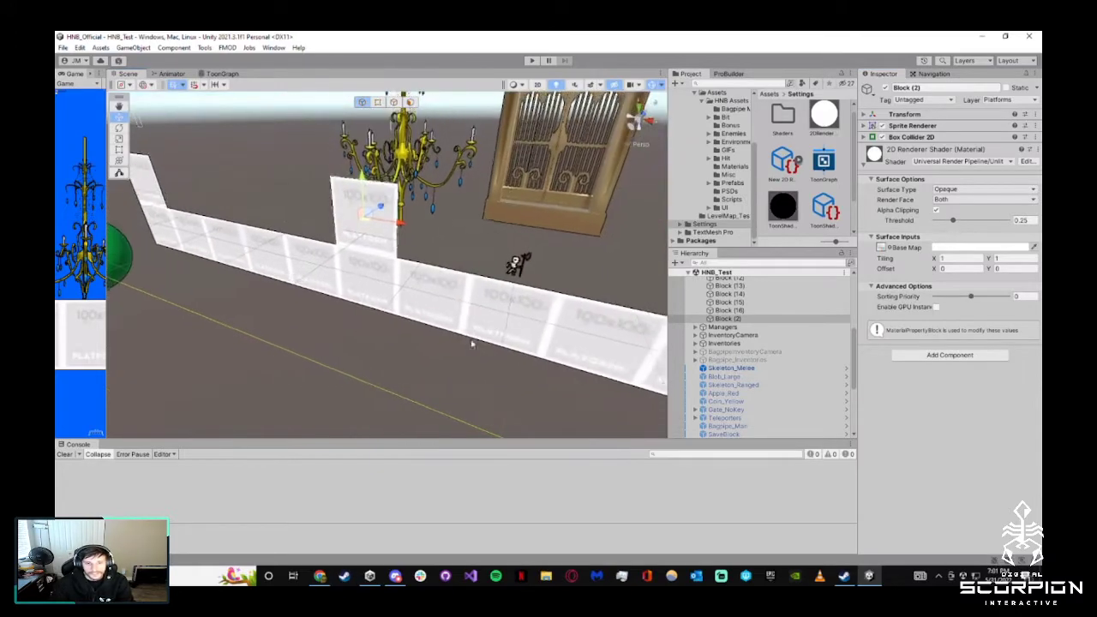
{"action": "left_click", "coordinate": [974, 163]}
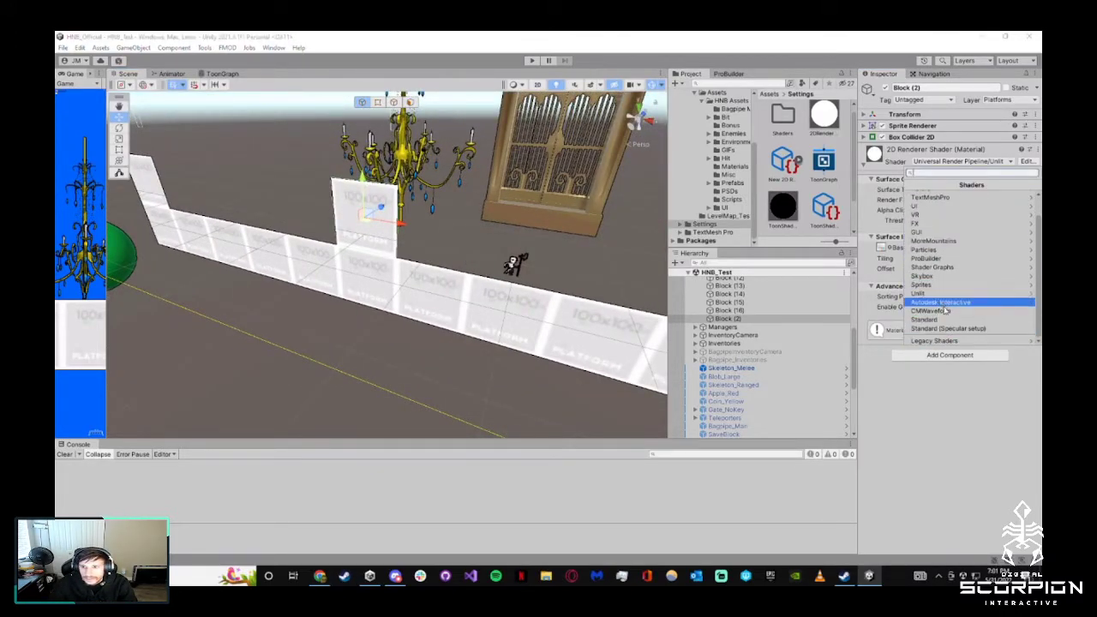
{"action": "left_click", "coordinate": [951, 321]}
{"action": "left_click", "coordinate": [459, 241]}
{"action": "right_click_drag", "start_coordinate": [459, 241], "coordinate": [482, 267]}
{"action": "key", "text": "w"}
{"action": "key", "text": "s"}
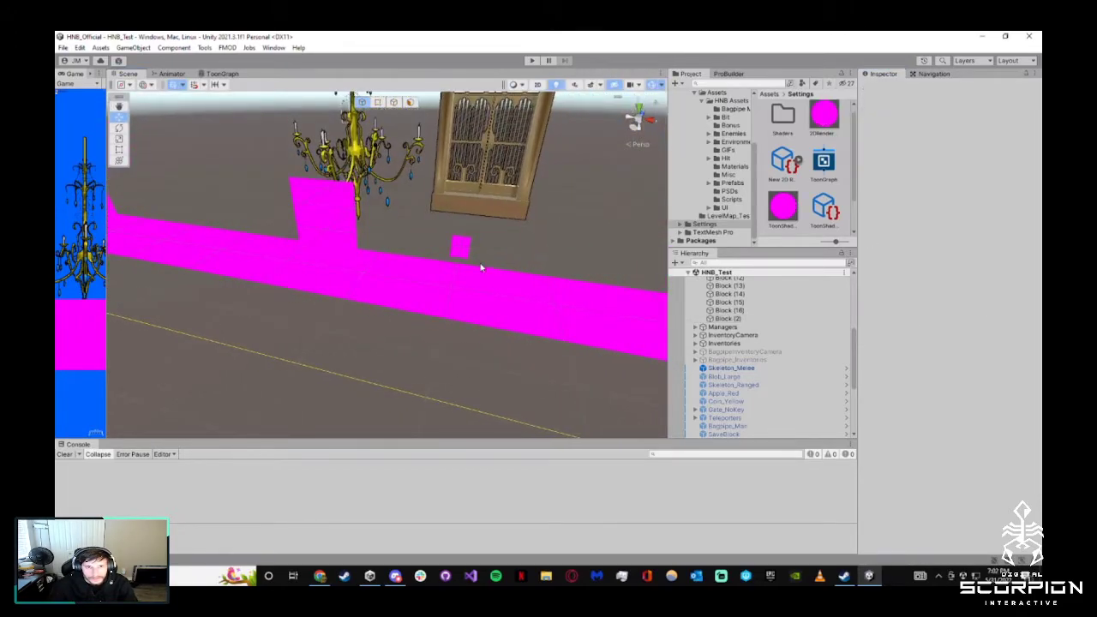
{"action": "left_click", "coordinate": [334, 215]}
{"action": "key", "text": "ctrl+z"}
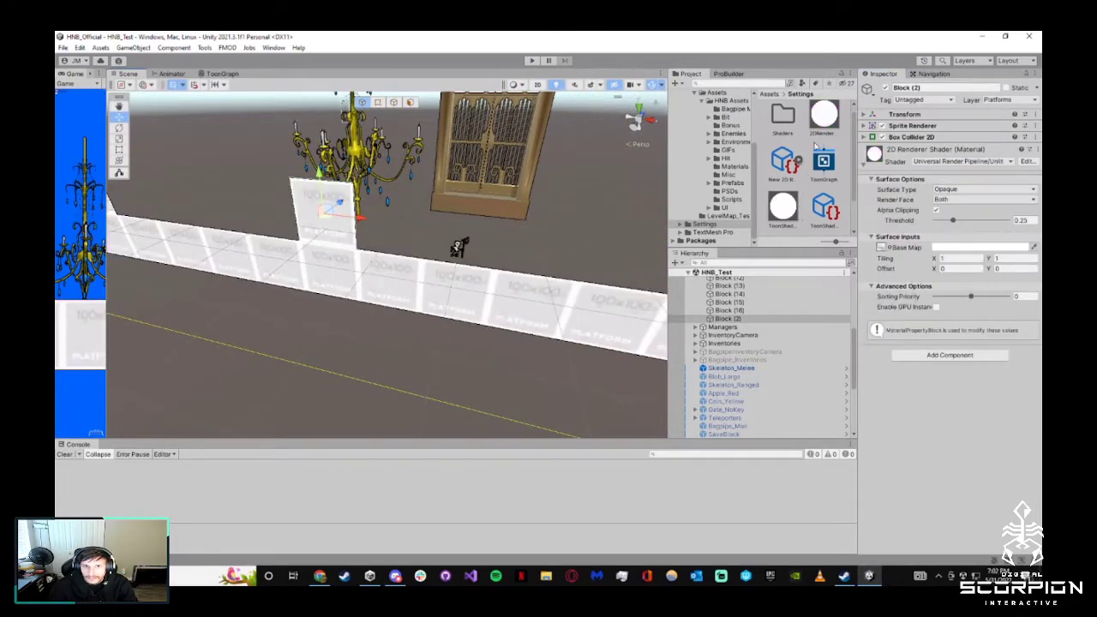
Try the Standard shader directly on the 2D renderer material asset in the Settings folder and undo it
{"action": "left_click", "coordinate": [824, 121]}
{"action": "left_click", "coordinate": [965, 97]}
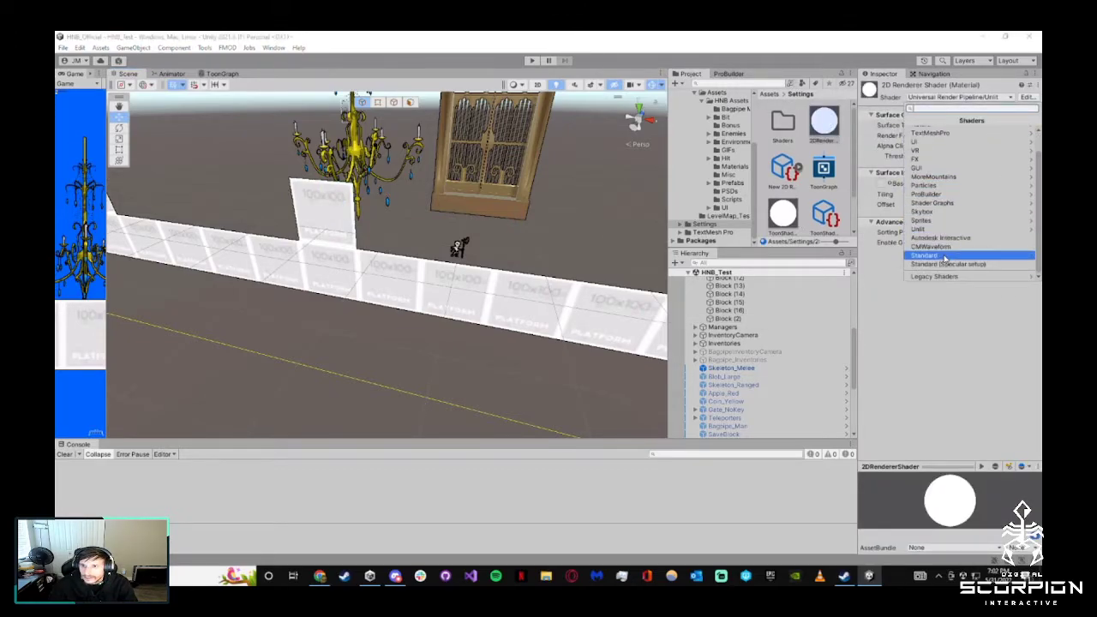
{"action": "left_click", "coordinate": [923, 256]}
{"action": "mouse_move", "coordinate": [384, 220]}
{"action": "right_mouse_down"}
{"action": "mouse_move", "coordinate": [345, 226]}
{"action": "mouse_move", "coordinate": [368, 227]}
{"action": "right_mouse_up"}
{"action": "key", "text": "ctrl+z"}
Try the ToonShaderGraph shader on the 2D renderer material, check the platform blocks and undo the assignment
{"action": "left_click", "coordinate": [968, 98]}
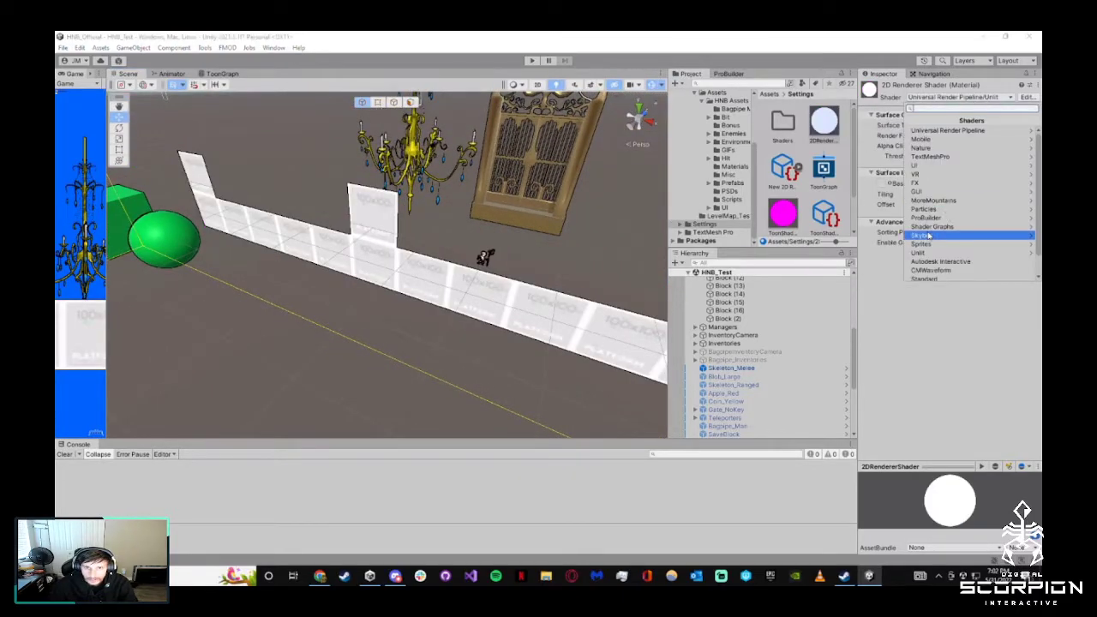
{"action": "left_click", "coordinate": [934, 228]}
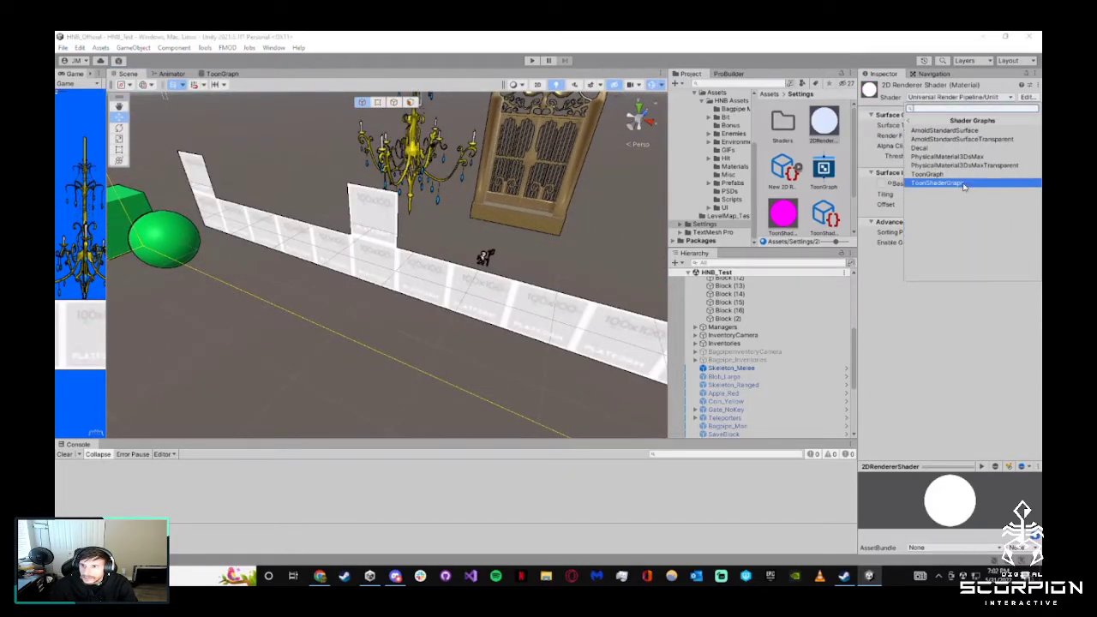
{"action": "left_click", "coordinate": [955, 186]}
{"action": "right_click_drag", "start_coordinate": [426, 248], "coordinate": [399, 250]}
{"action": "key", "text": "s"}
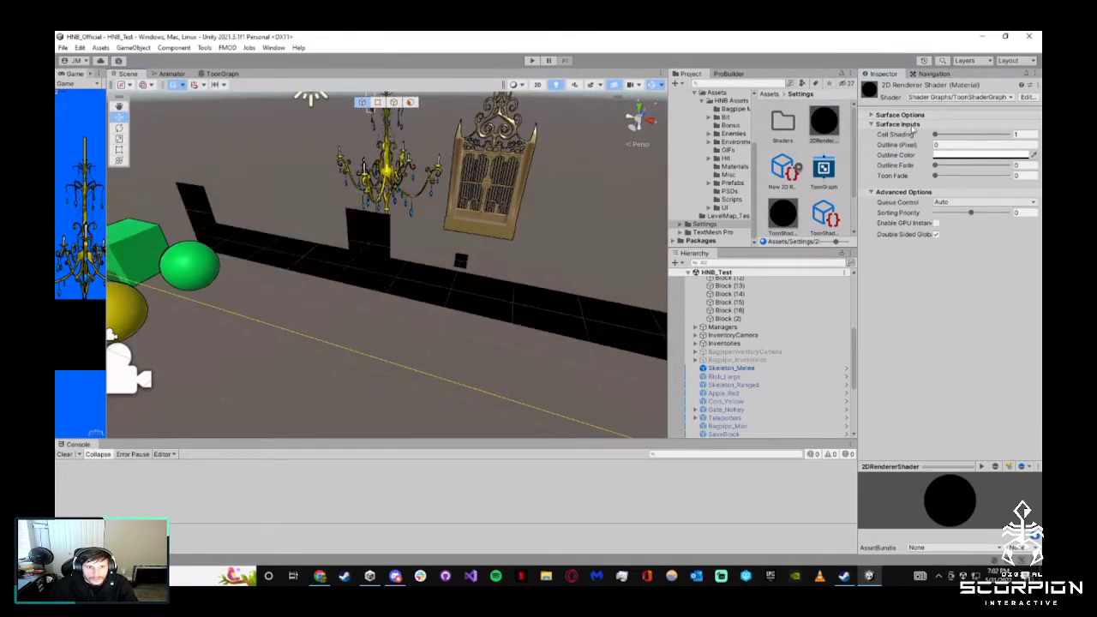
{"action": "key", "text": "ctrl+z"}
Check the blocks grouped under Level in the hierarchy and clear the console errors
{"action": "left_click", "coordinate": [517, 250]}
{"action": "scroll", "coordinate": [517, 250], "scroll_direction": "up", "scroll_amount": 5}
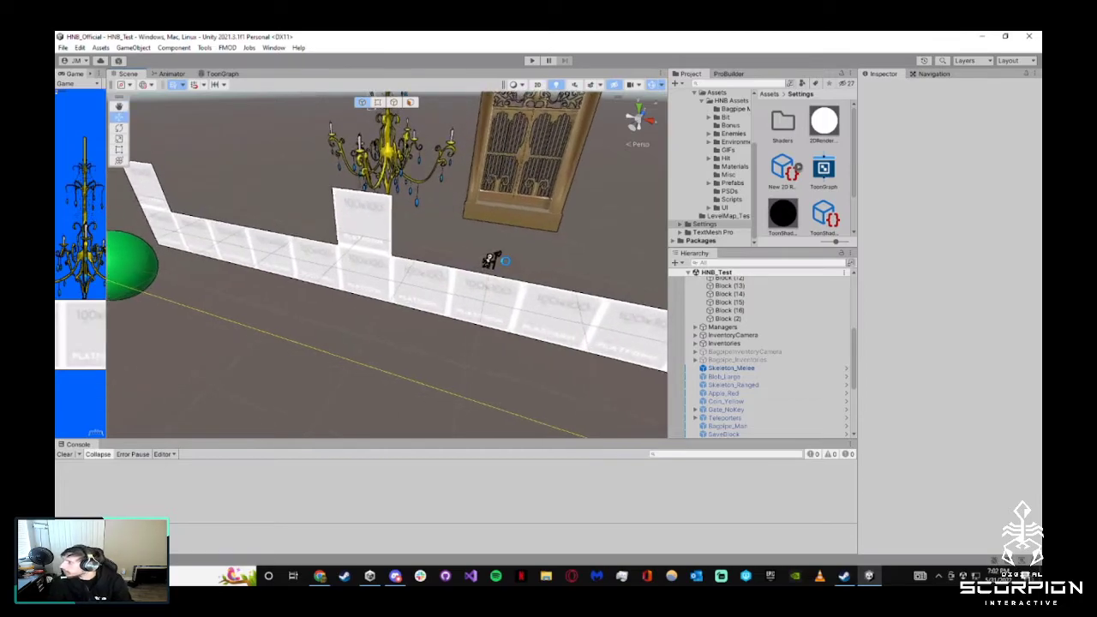
{"action": "scroll", "coordinate": [755, 381], "scroll_direction": "up", "scroll_amount": 6}
{"action": "left_click", "coordinate": [698, 354]}
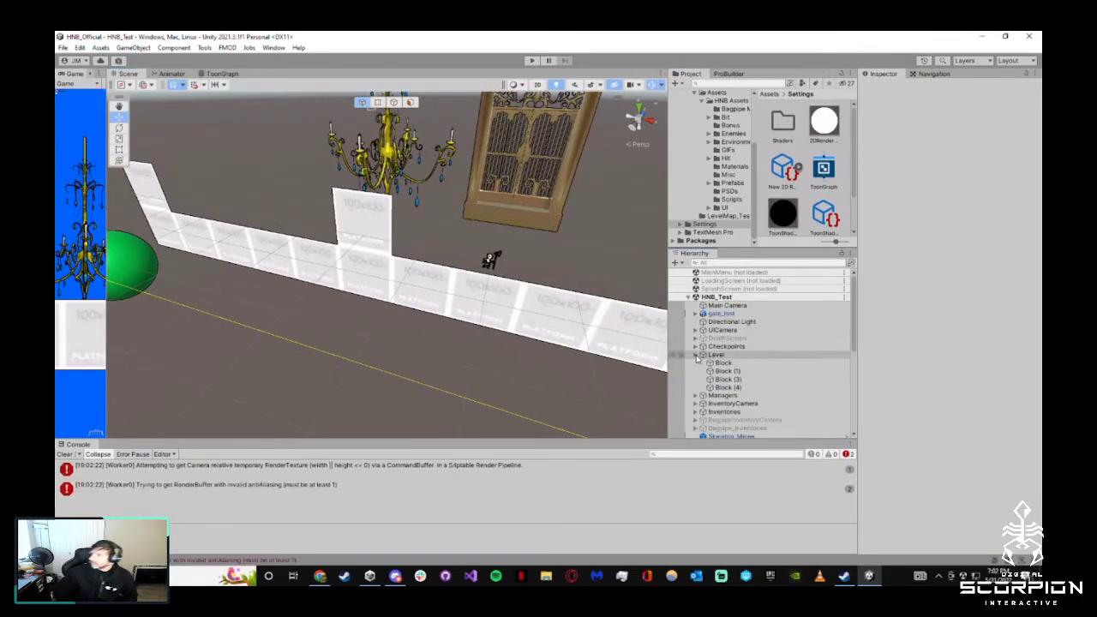
{"action": "left_click", "coordinate": [61, 457]}
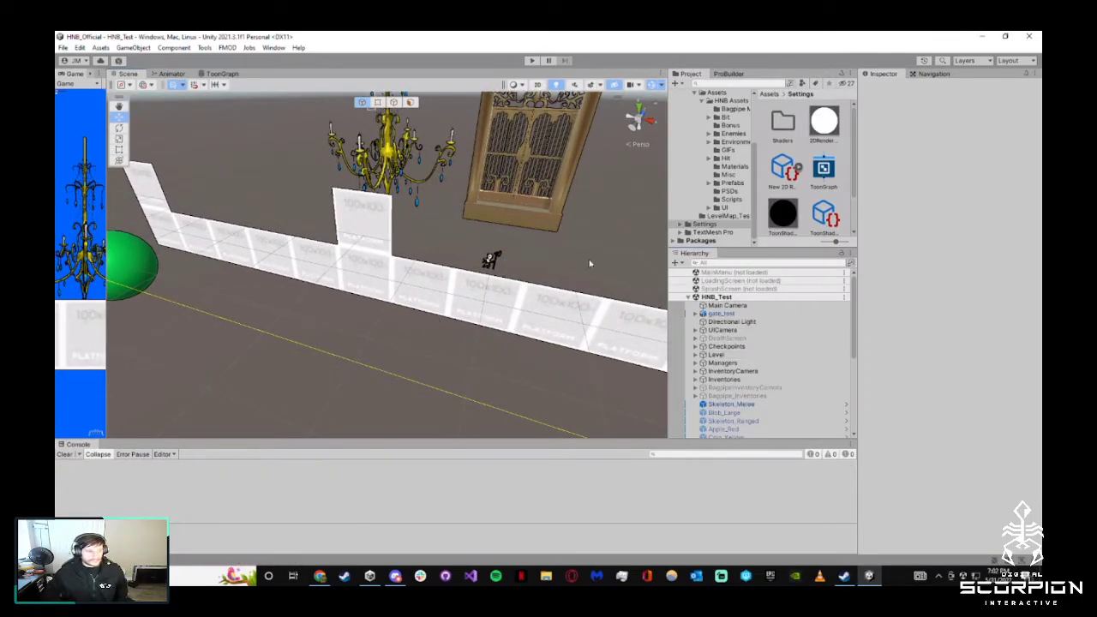
Examine how the 2D platform blocks look beside the toon-shaded shapes, chandelier and gate
{"action": "right_click_drag", "start_coordinate": [463, 297], "coordinate": [512, 245]}
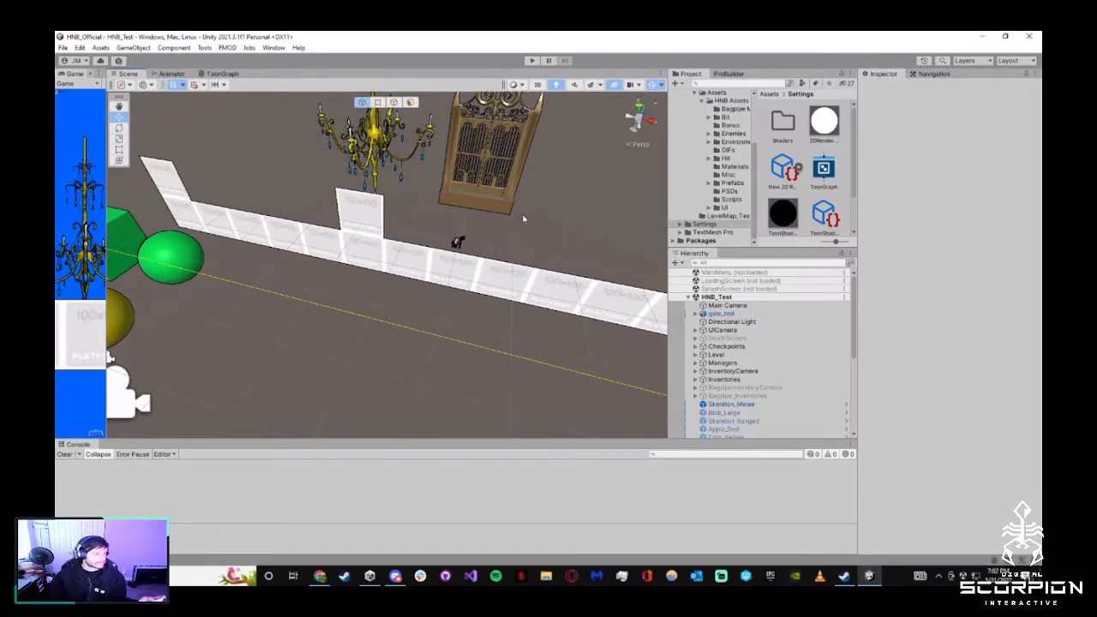
{"action": "right_click_drag", "start_coordinate": [531, 299], "coordinate": [535, 266]}
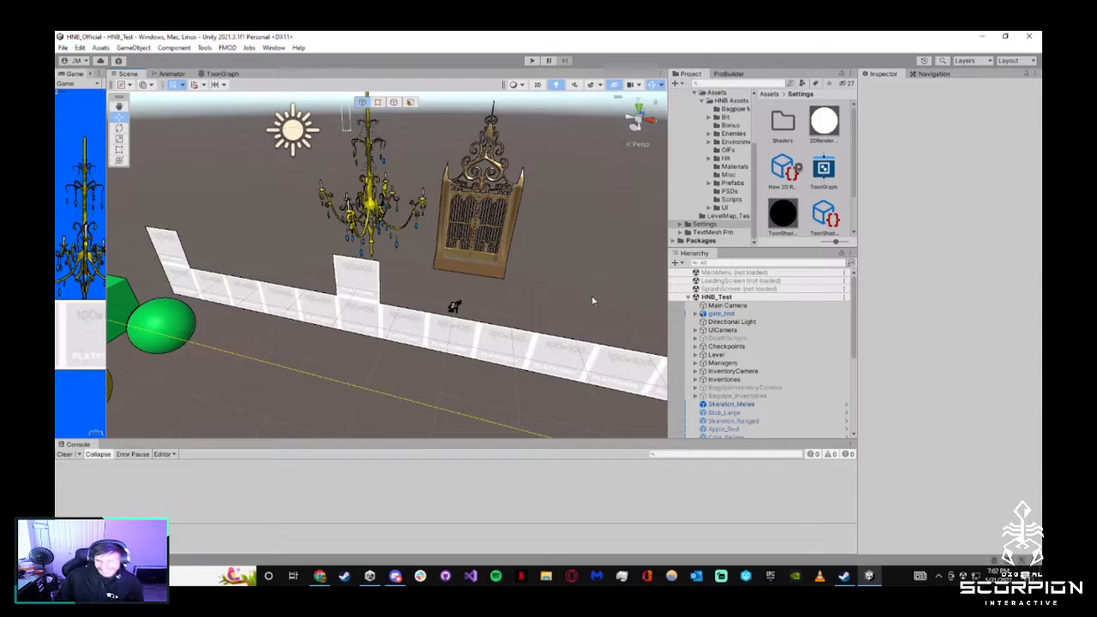
{"action": "right_click_drag", "start_coordinate": [582, 298], "coordinate": [616, 276]}
{"action": "key", "text": "w"}
{"action": "right_click_drag", "start_coordinate": [438, 242], "coordinate": [460, 283]}
{"action": "key", "text": "s"}
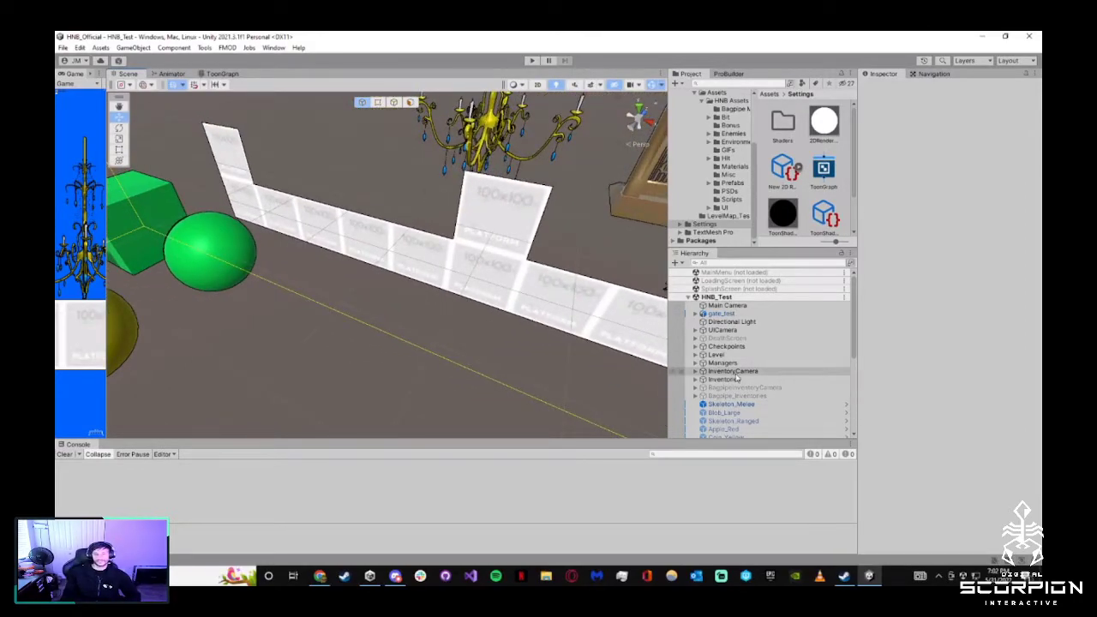
{"action": "key", "text": "s"}
{"action": "right_click_drag", "start_coordinate": [404, 252], "coordinate": [451, 250]}
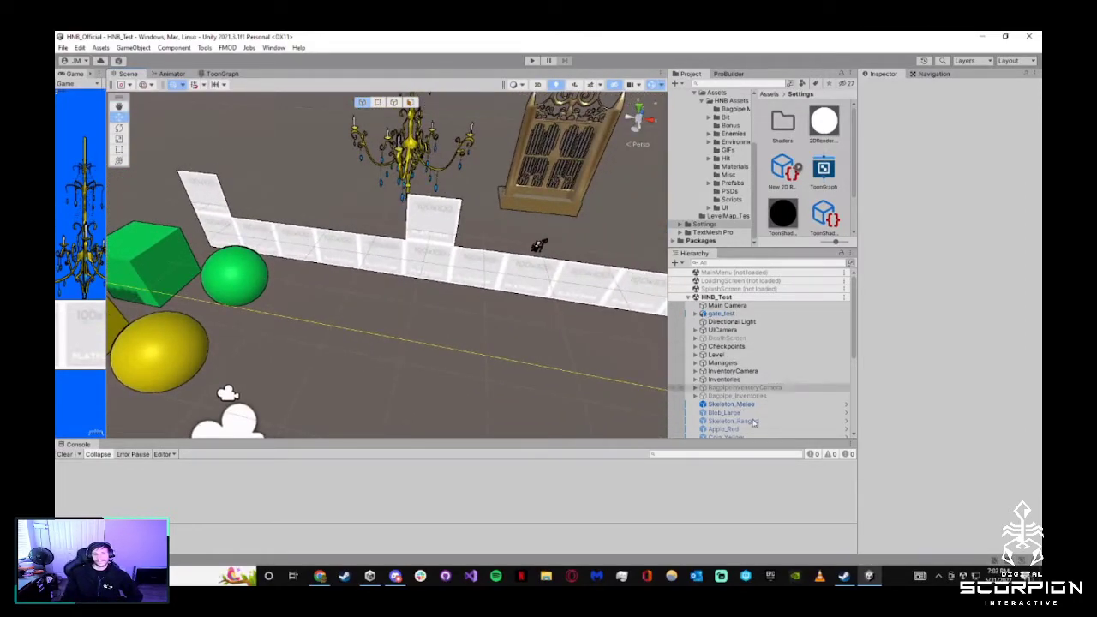
Inspect the components of Skeleton_Ranged and neighbouring objects in the hierarchy
{"action": "scroll", "coordinate": [753, 422], "scroll_direction": "down", "scroll_amount": 5}
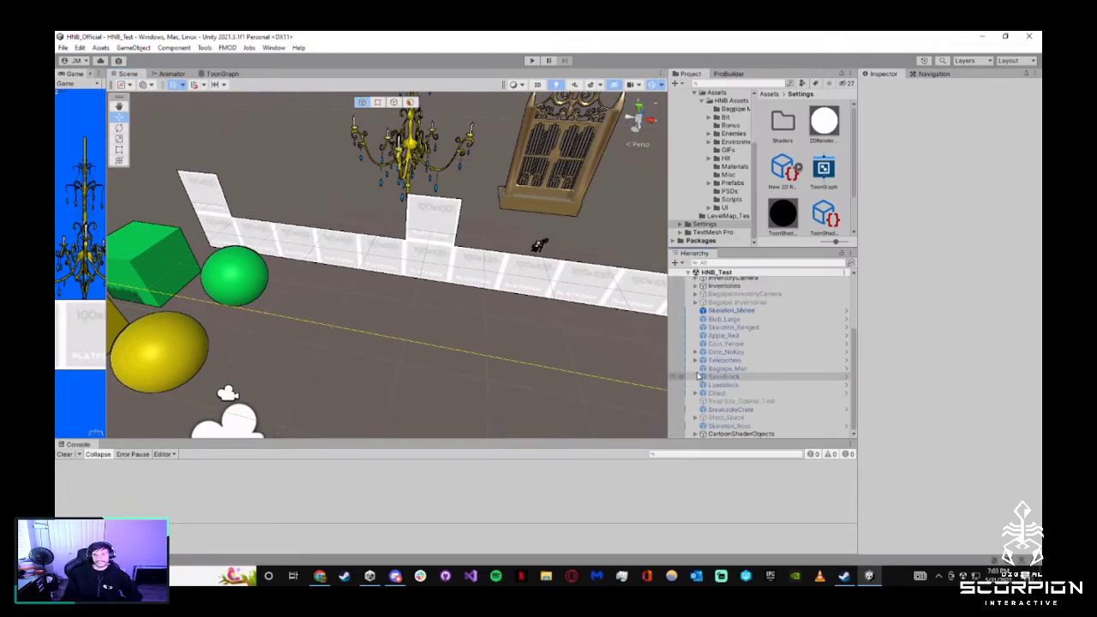
{"action": "left_click", "coordinate": [727, 344]}
{"action": "left_click", "coordinate": [735, 327]}
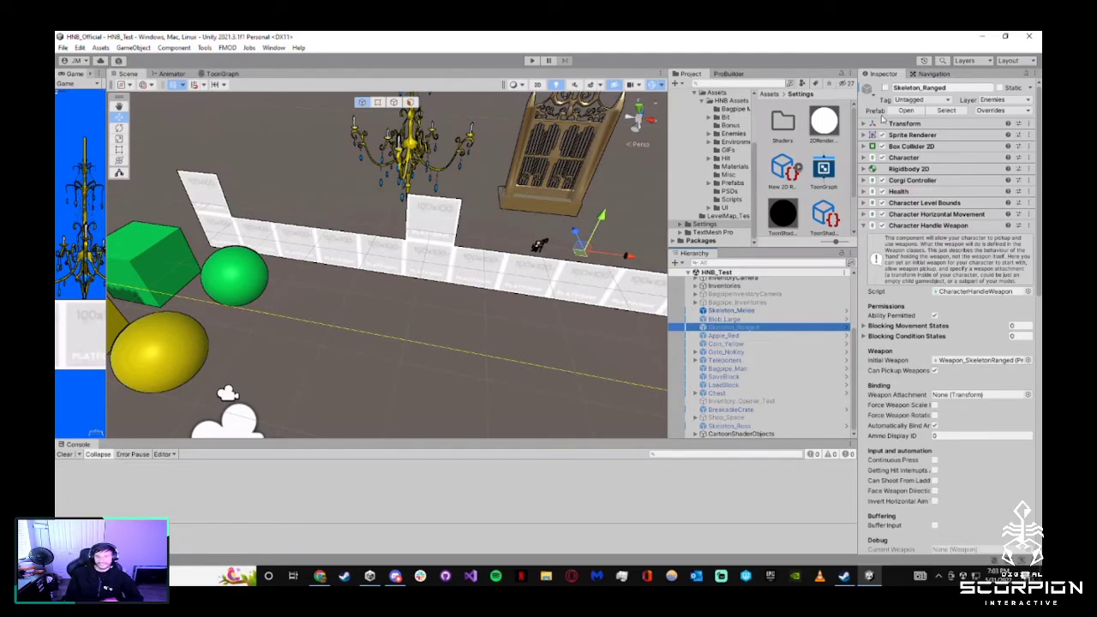
{"action": "left_click", "coordinate": [737, 311]}
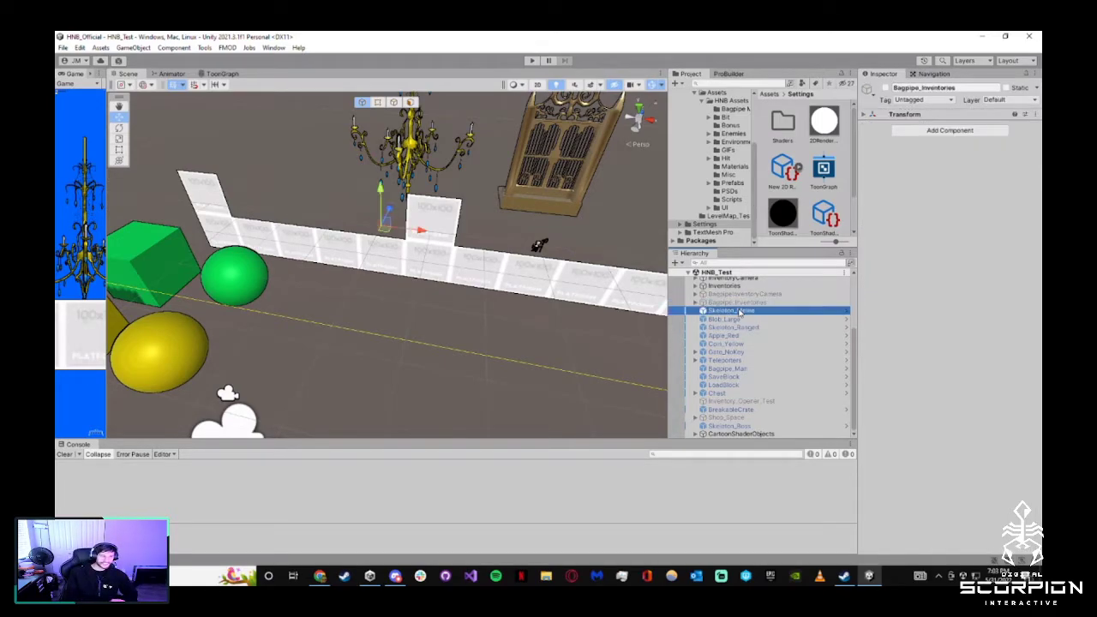
{"action": "left_click", "coordinate": [610, 237]}
Collapse the Scenes folder in the project's asset tree
{"action": "left_click_drag", "start_coordinate": [507, 313], "coordinate": [480, 384], "text": "alt"}
{"action": "right_click_drag", "start_coordinate": [591, 250], "coordinate": [571, 255]}
{"action": "key", "text": "s"}
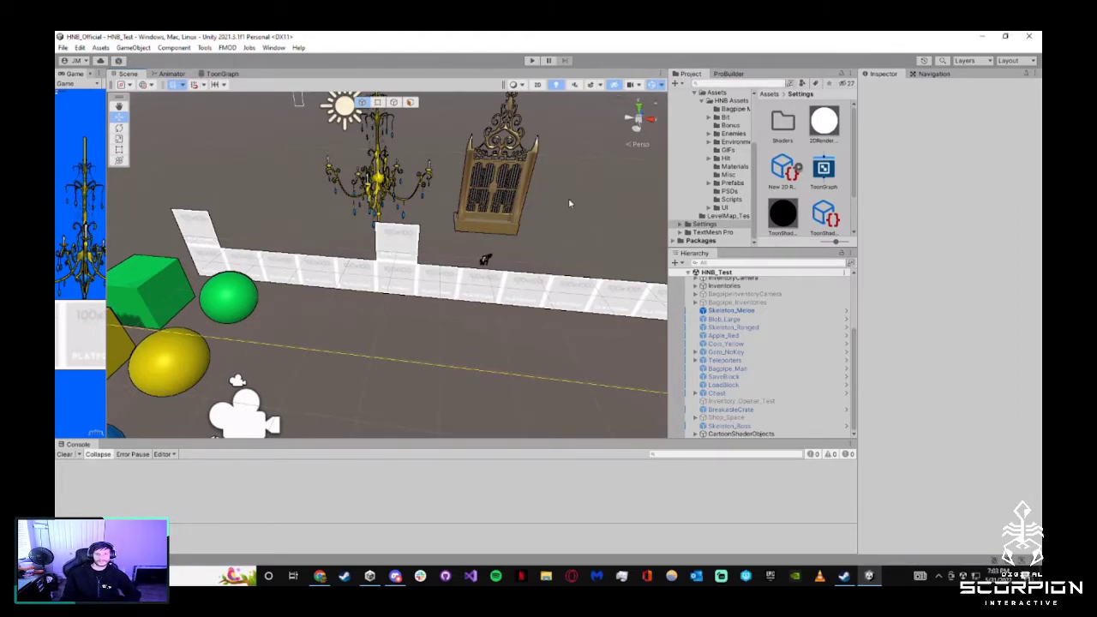
{"action": "scroll", "coordinate": [707, 176], "scroll_direction": "up", "scroll_amount": 3}
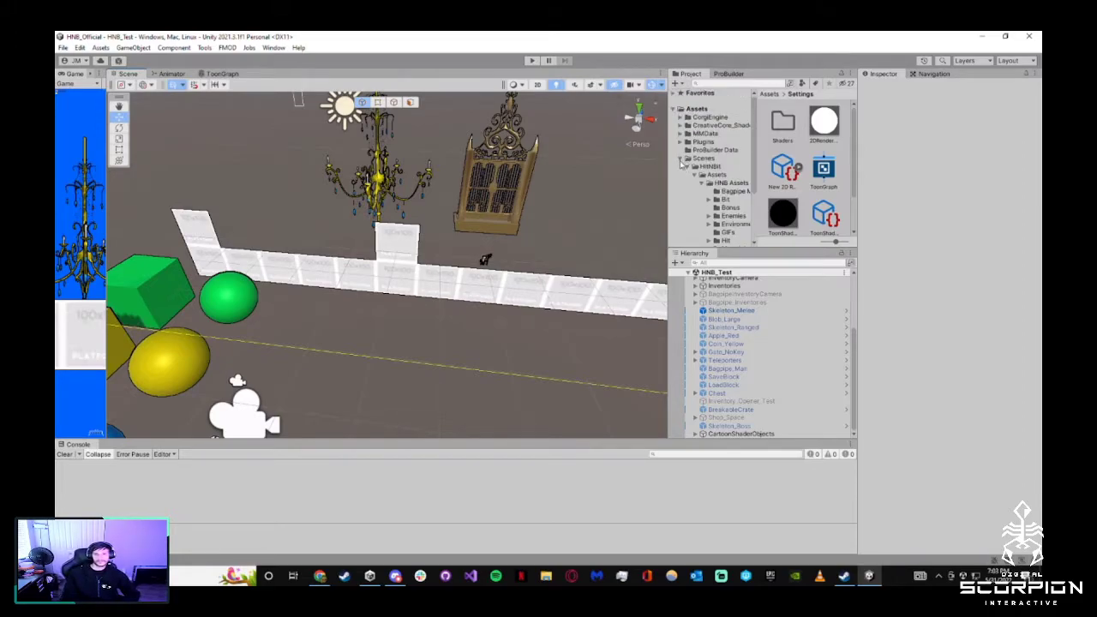
{"action": "left_click", "coordinate": [682, 160]}
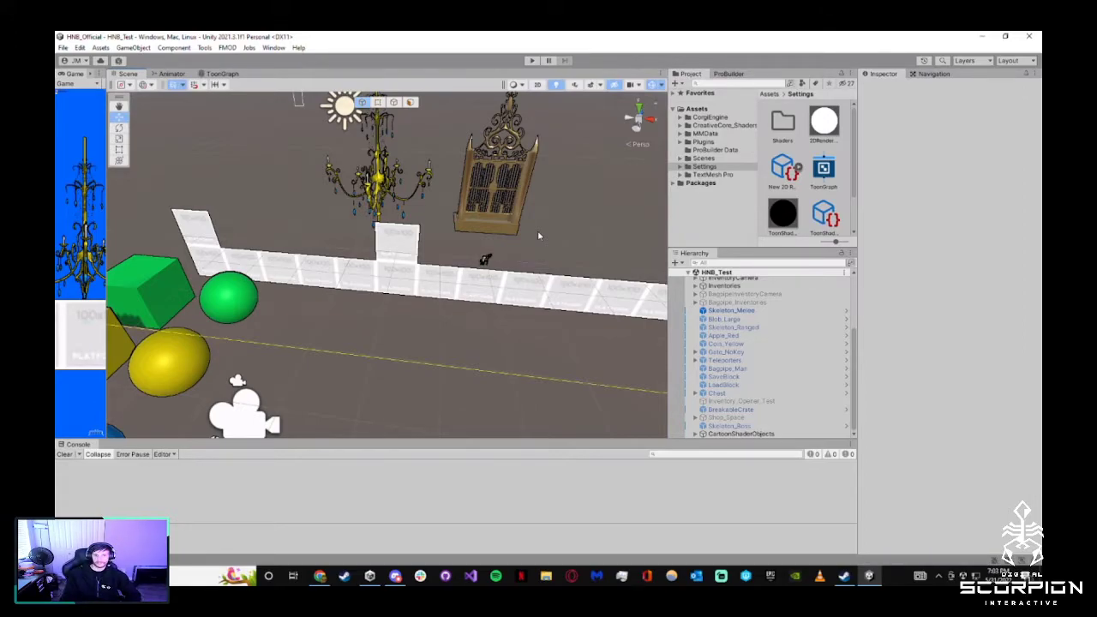
Examine the platform row from its side and run the scene in play mode
{"action": "left_click_drag", "start_coordinate": [539, 235], "coordinate": [841, 264], "text": "alt"}
{"action": "right_click_drag", "start_coordinate": [465, 279], "coordinate": [448, 303]}
{"action": "key", "text": "w"}
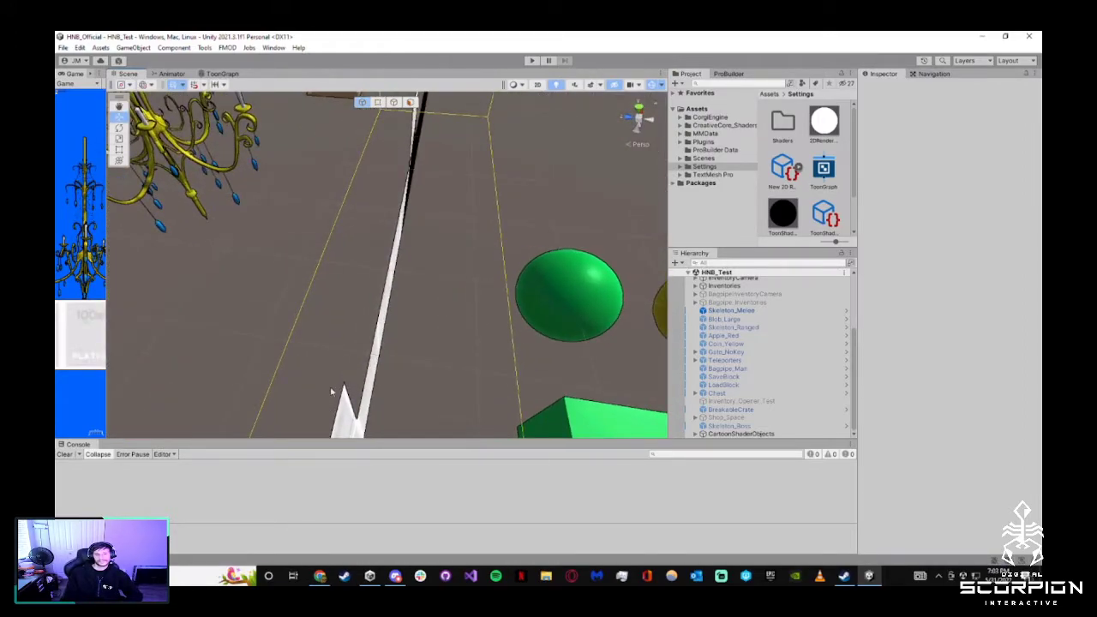
{"action": "right_click_drag", "start_coordinate": [419, 254], "coordinate": [270, 285]}
{"action": "key", "text": "s"}
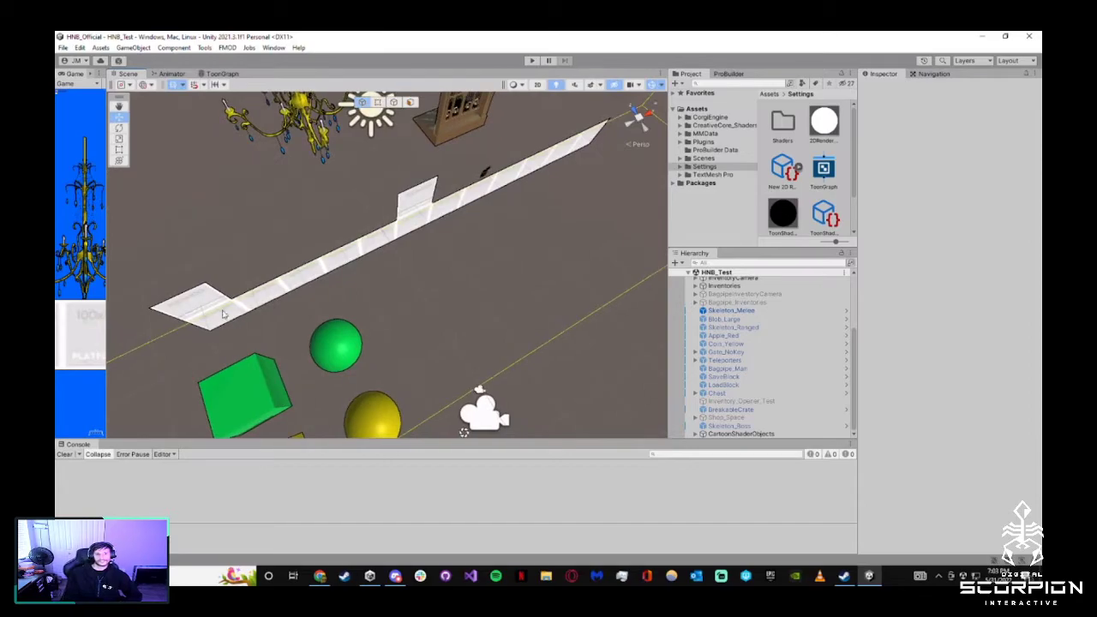
{"action": "left_click", "coordinate": [531, 60]}
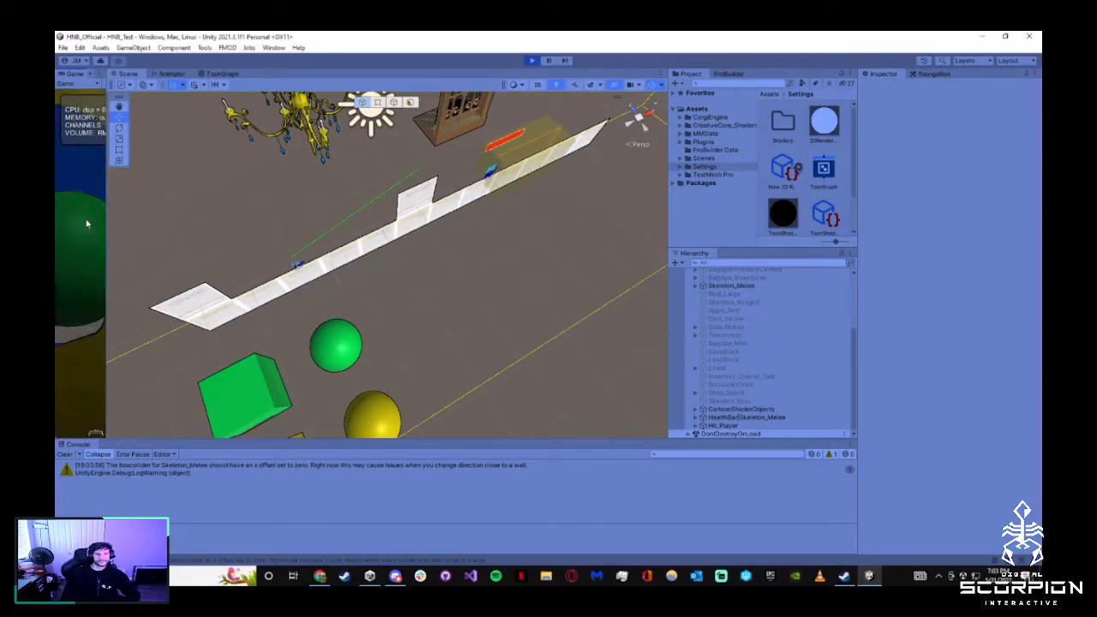
Move the running game's player along the platform row and jump it onto the raised block
{"action": "right_click_drag", "start_coordinate": [543, 268], "coordinate": [518, 252]}
{"action": "key", "text": "d"}
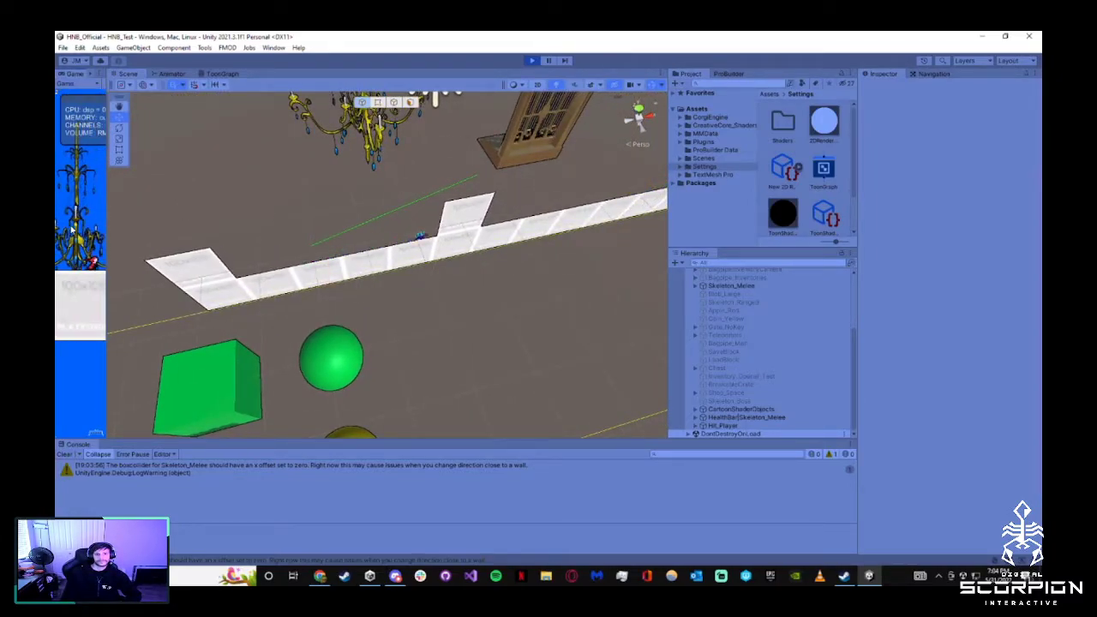
{"action": "key", "text": "space"}
{"action": "key", "text": "space"}
{"action": "key", "text": "d"}
{"action": "left_click_drag", "start_coordinate": [571, 300], "coordinate": [306, 319], "text": "alt"}
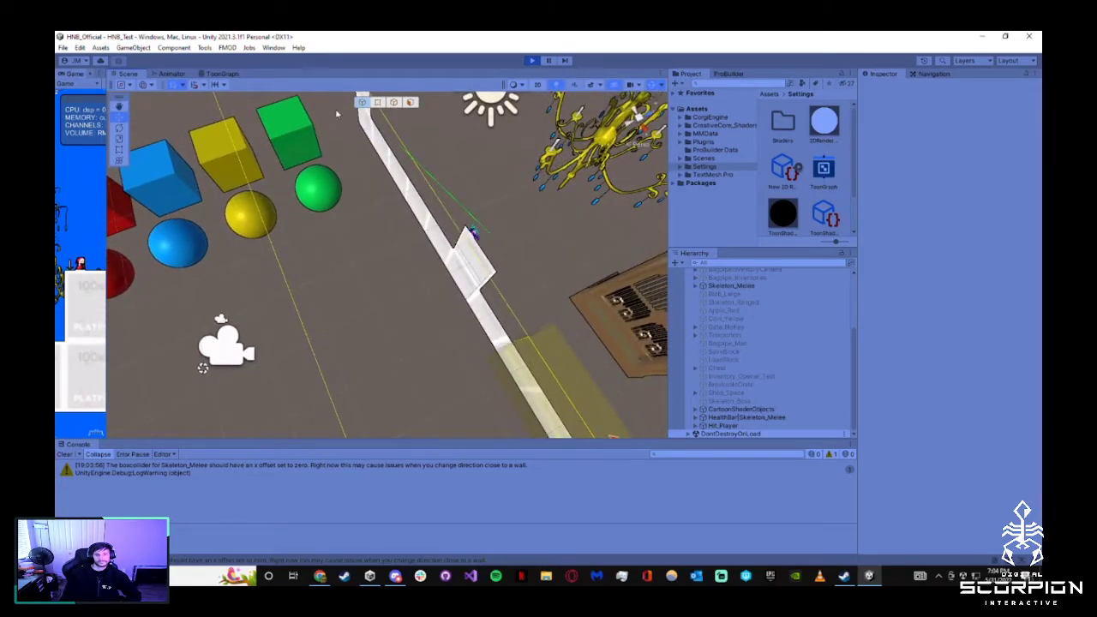
Examine the player, skeleton and platform row beside the chandelier and gate from several angles in the running scene
{"action": "mouse_move", "coordinate": [341, 300]}
{"action": "right_mouse_down"}
{"action": "mouse_move", "coordinate": [535, 259]}
{"action": "mouse_move", "coordinate": [551, 299]}
{"action": "mouse_move", "coordinate": [506, 214]}
{"action": "mouse_move", "coordinate": [505, 226]}
{"action": "mouse_move", "coordinate": [483, 226]}
{"action": "mouse_move", "coordinate": [550, 272]}
{"action": "right_mouse_up"}
{"action": "key", "text": "w"}
{"action": "key", "text": "s"}
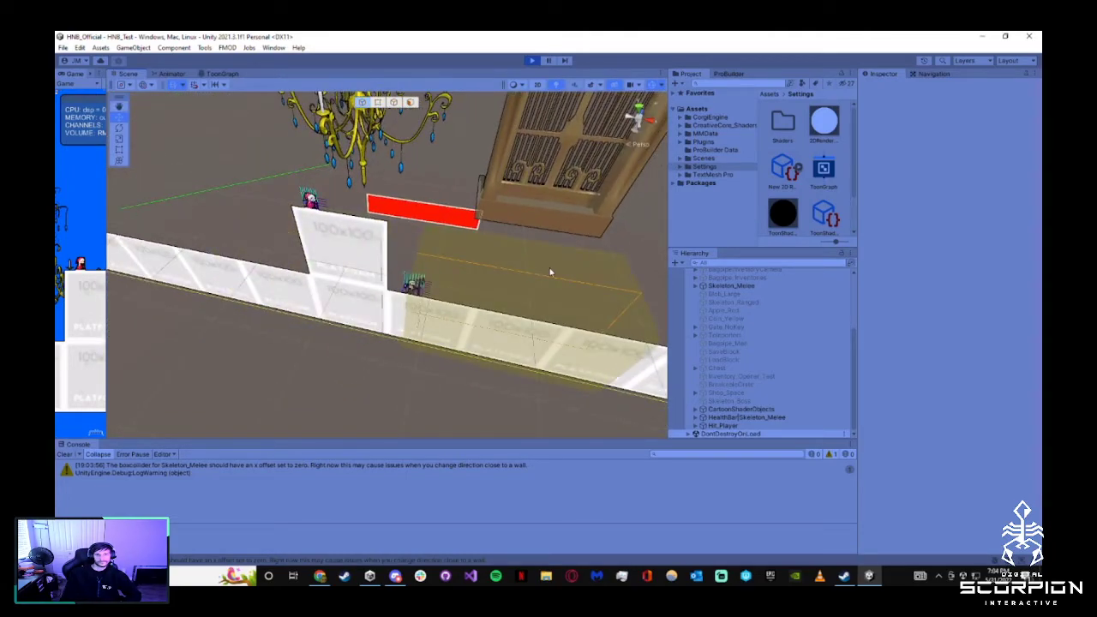
{"action": "key", "text": "a"}
{"action": "right_click_drag", "start_coordinate": [458, 231], "coordinate": [490, 220]}
{"action": "right_click_drag", "start_coordinate": [377, 351], "coordinate": [370, 253]}
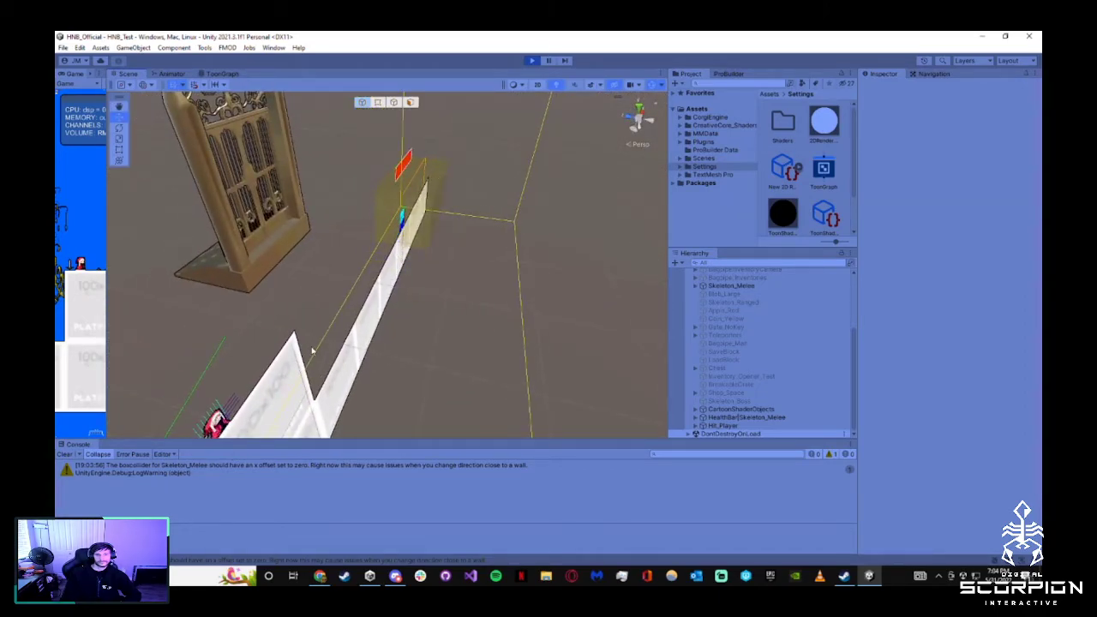
{"action": "key", "text": "d"}
{"action": "right_click_drag", "start_coordinate": [545, 314], "coordinate": [262, 279]}
{"action": "key", "text": "w"}
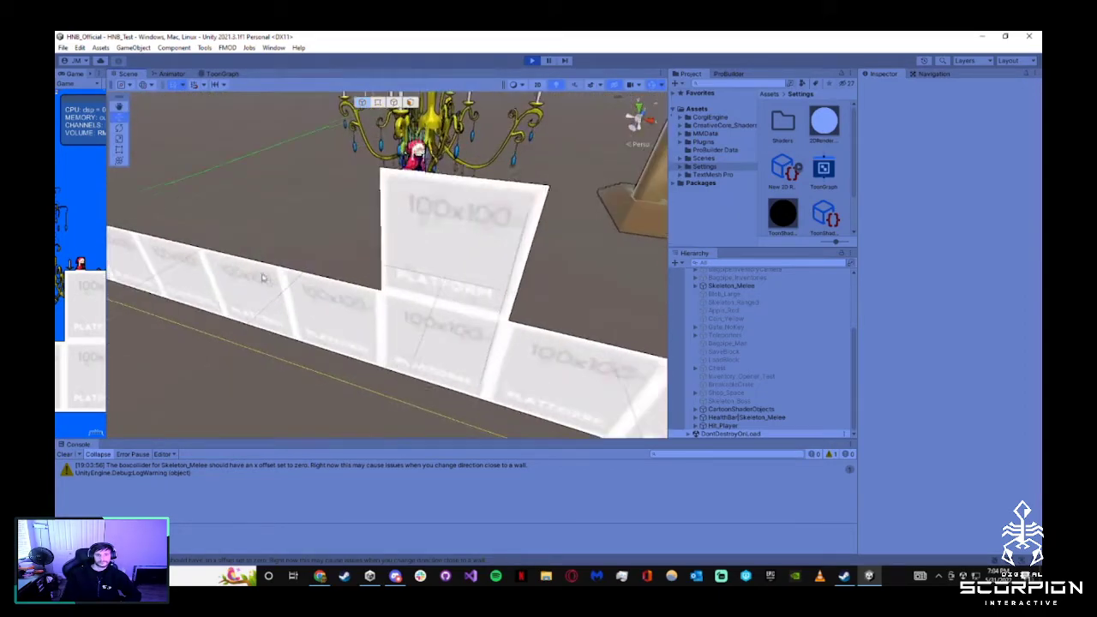
{"action": "key", "text": "s"}
{"action": "right_click_drag", "start_coordinate": [478, 374], "coordinate": [402, 304]}
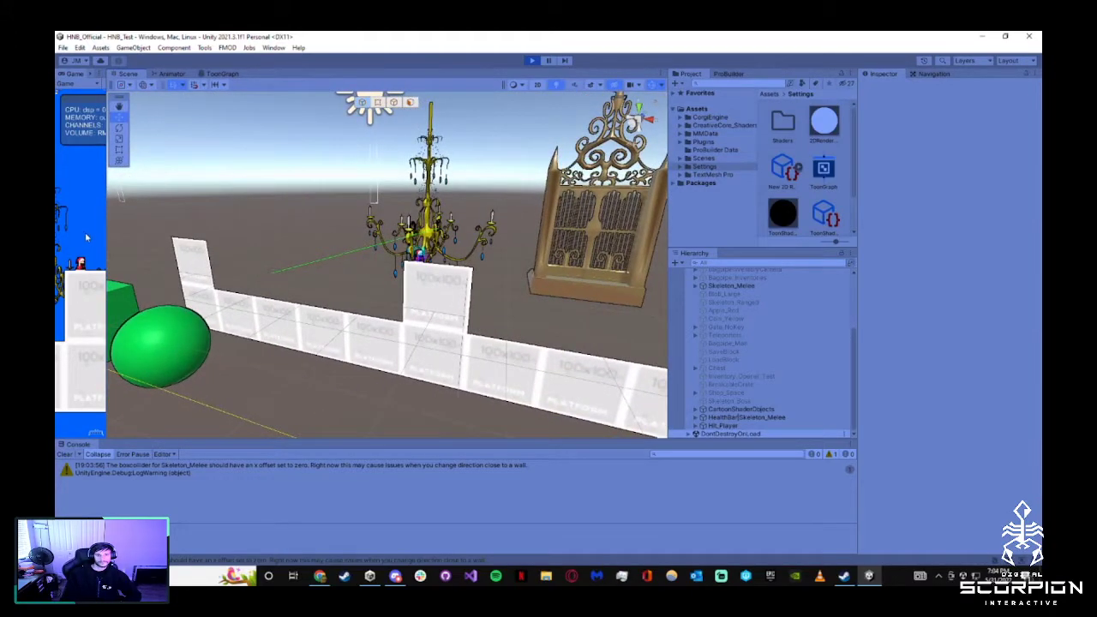
Widen the Game view and test moving the player off the raised block and jumping back onto it
{"action": "left_click_drag", "start_coordinate": [105, 228], "coordinate": [362, 231]}
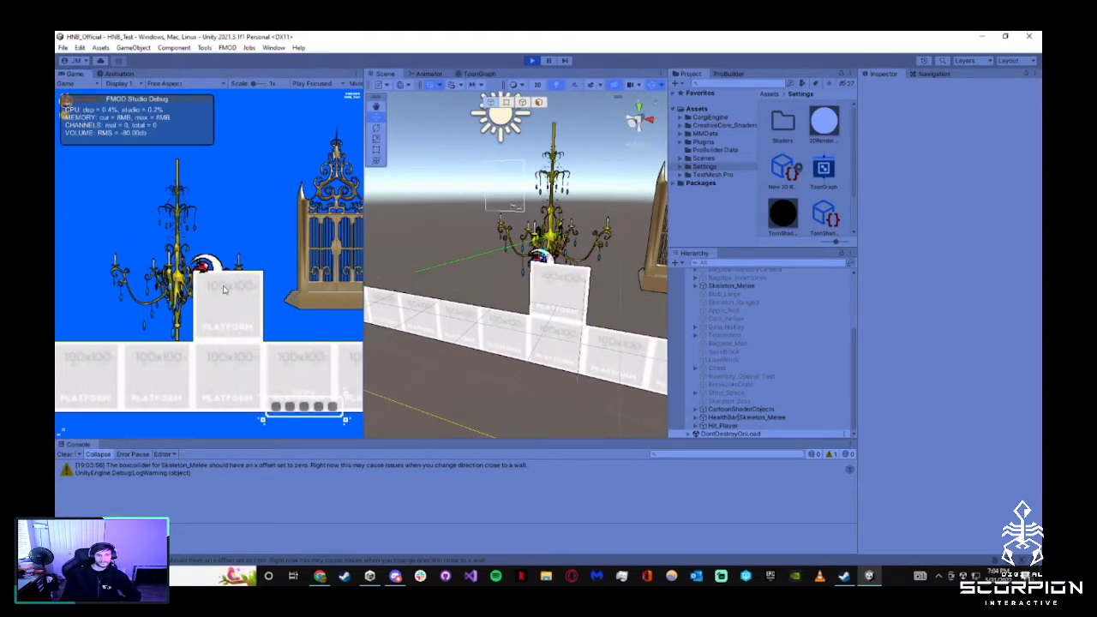
{"action": "key", "text": "a"}
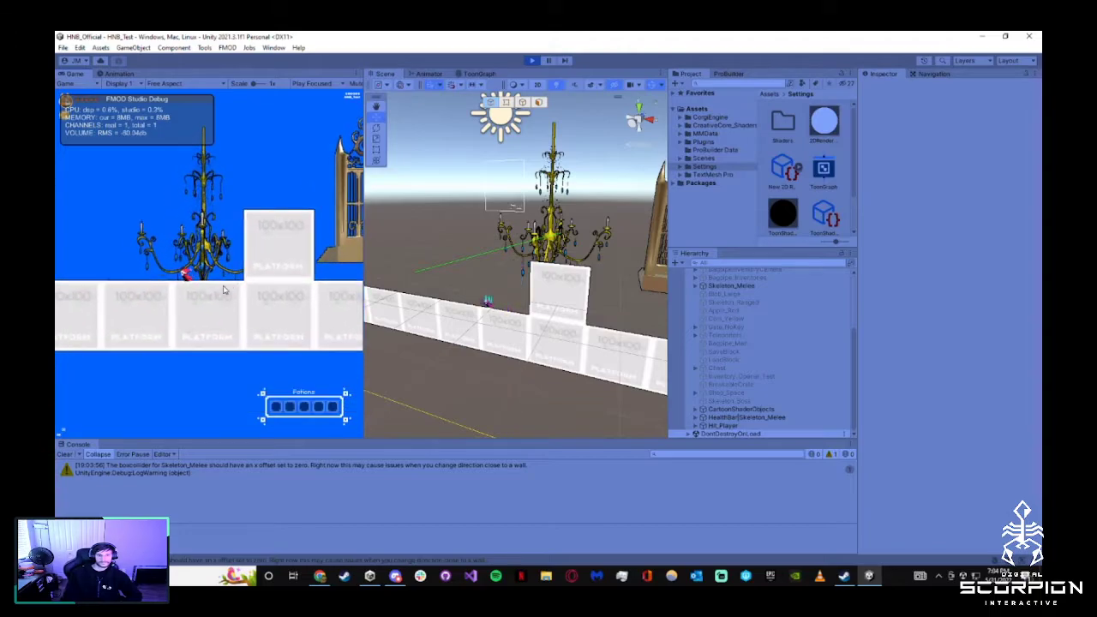
{"action": "key", "text": "d"}
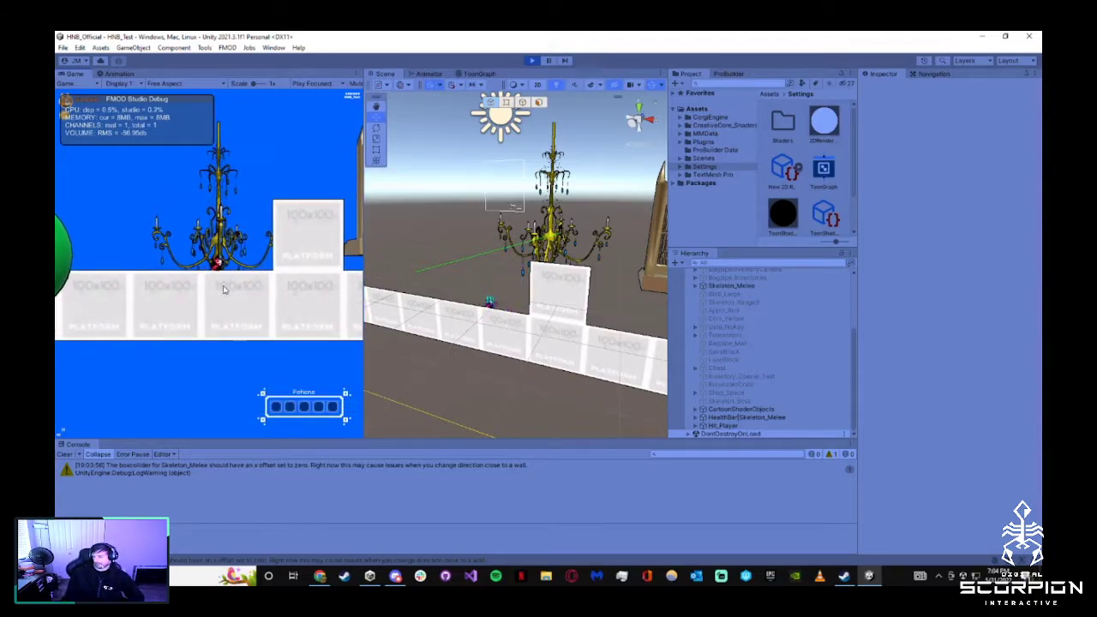
{"action": "key", "text": "space"}
{"action": "key", "text": "Right"}
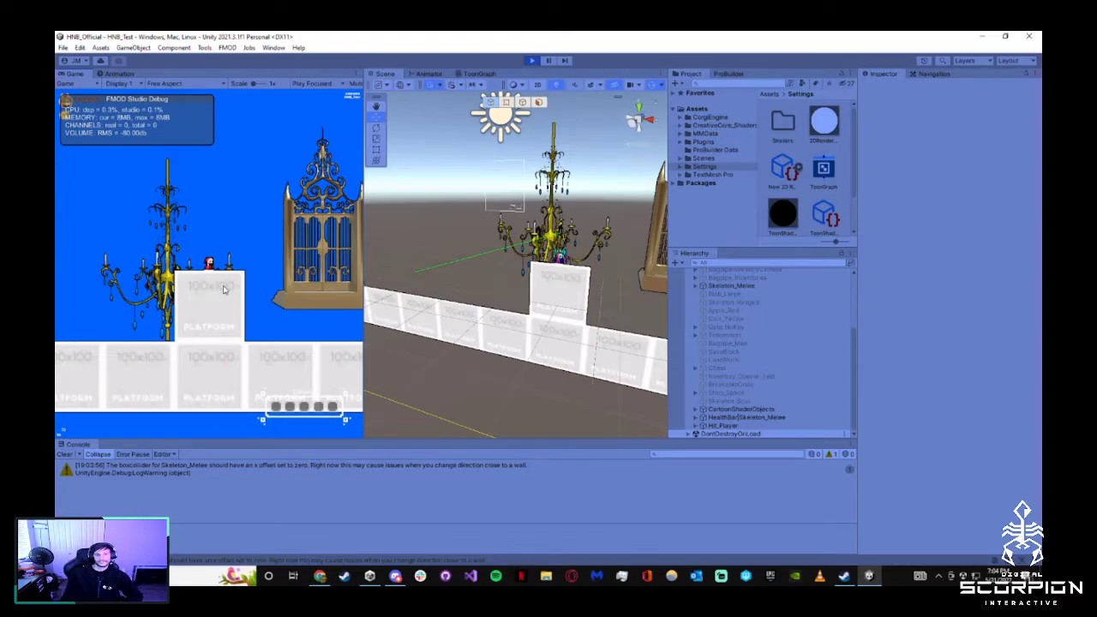
Jump the player off the raised block, run past the gate and attack the melee skeleton until it is defeated
{"action": "key", "text": "d"}
{"action": "key", "text": "space"}
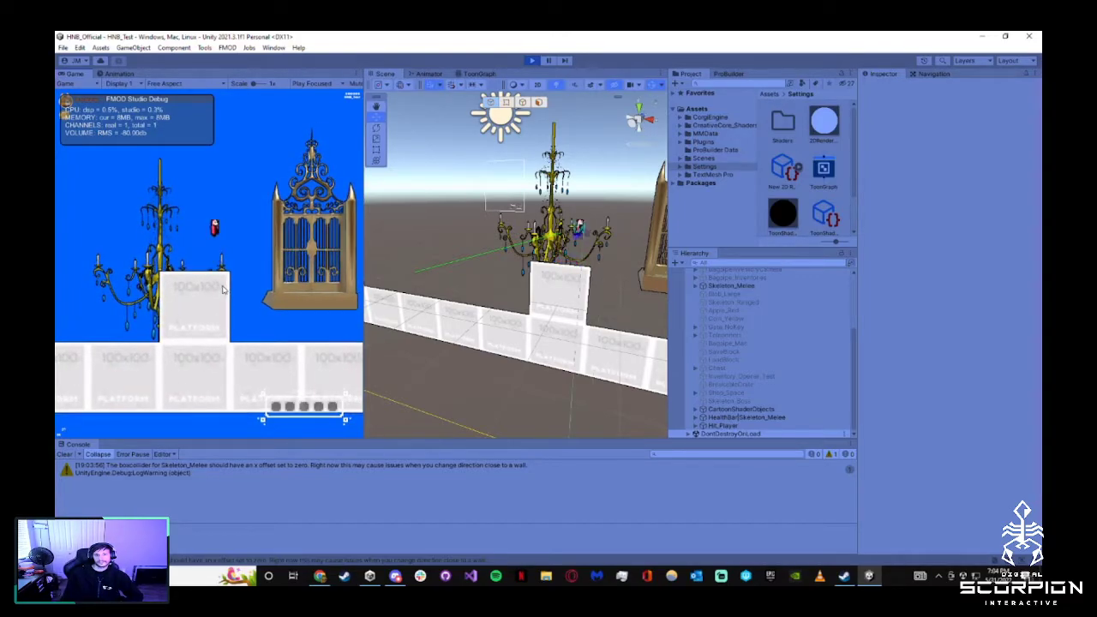
{"action": "key", "text": "d"}
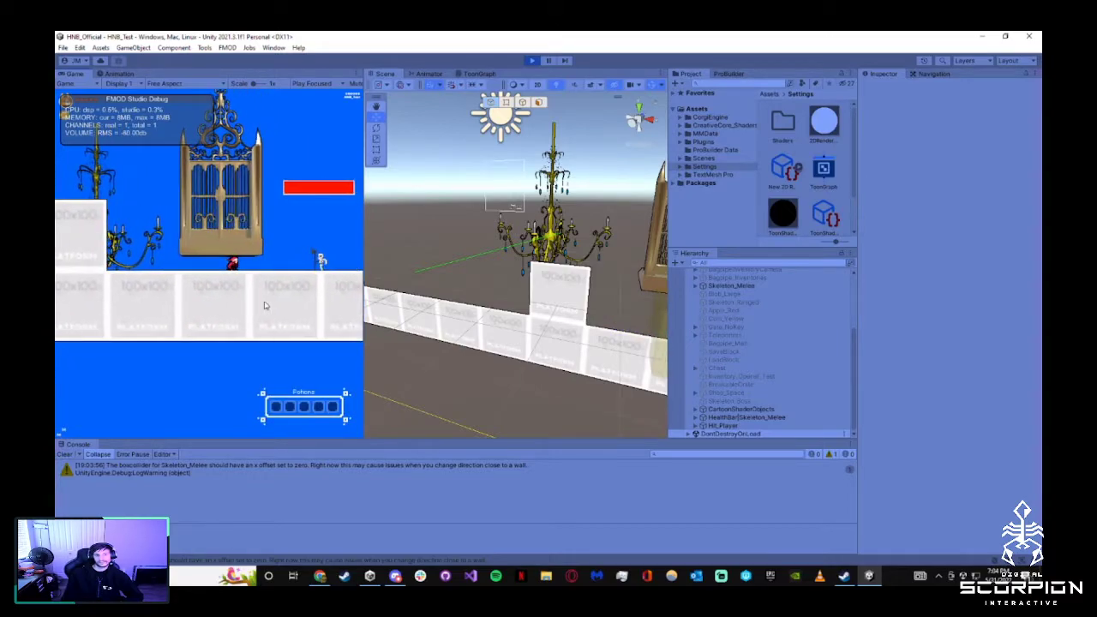
{"action": "key", "text": "Right"}
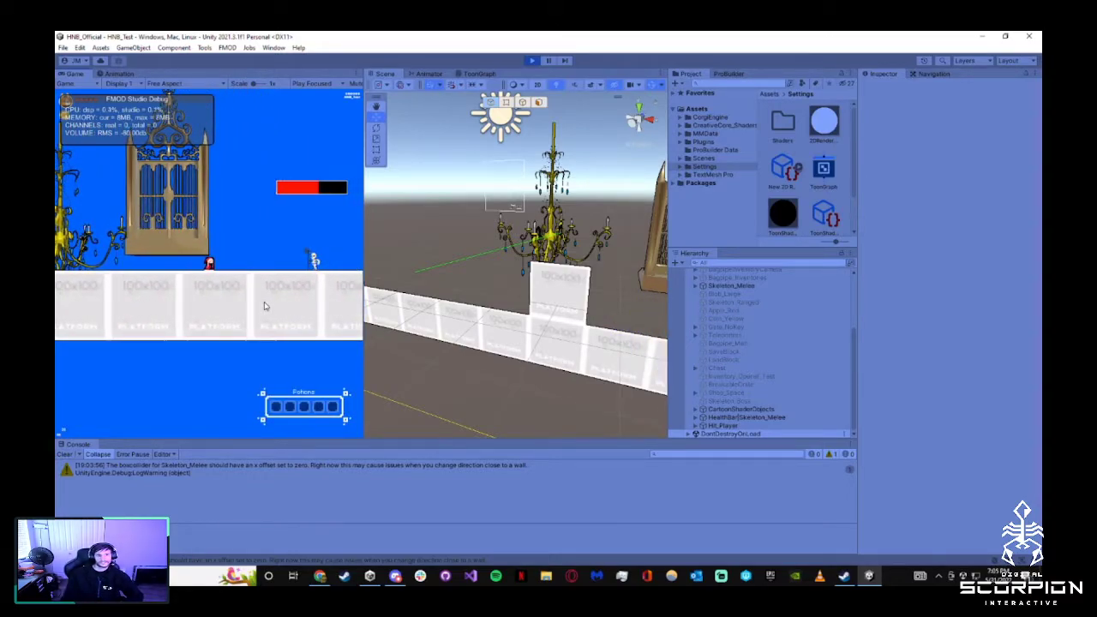
{"action": "key", "text": "Right"}
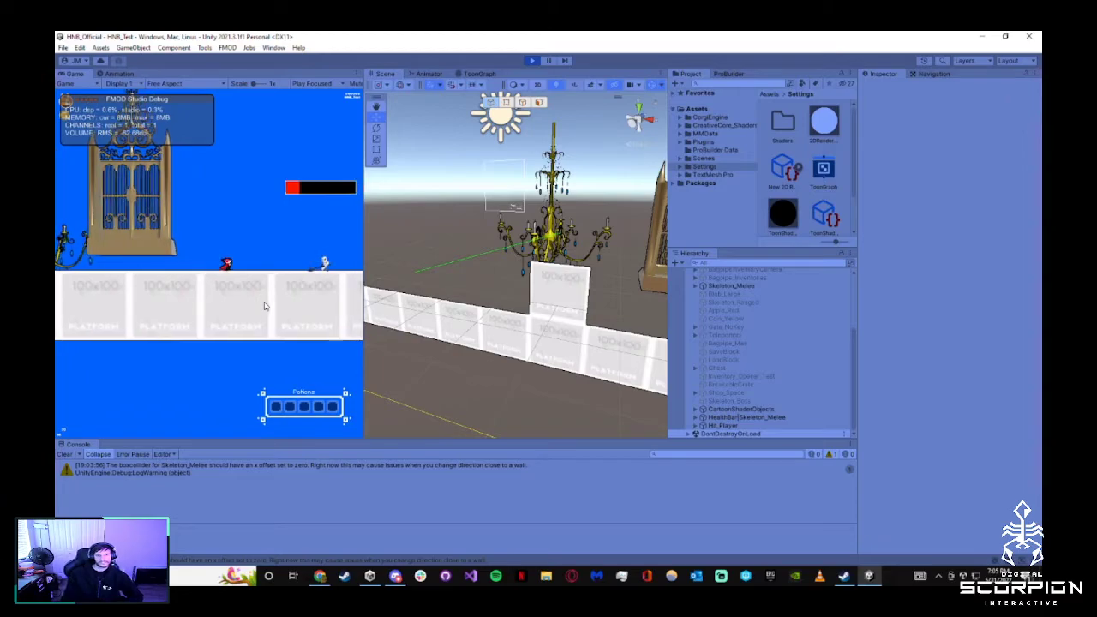
{"action": "key", "text": "Right"}
{"action": "left_click", "coordinate": [264, 305]}
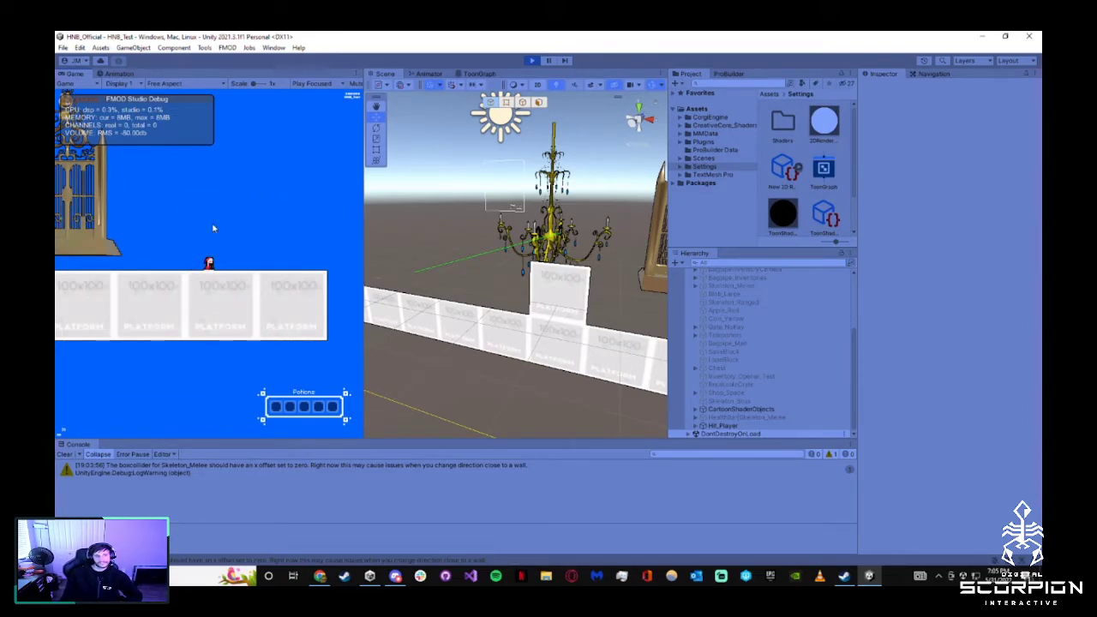
Move the FMOD Studio Debug overlay clear of the player's health display and run the player off the platform's far end
{"action": "left_click_drag", "start_coordinate": [131, 109], "coordinate": [276, 108]}
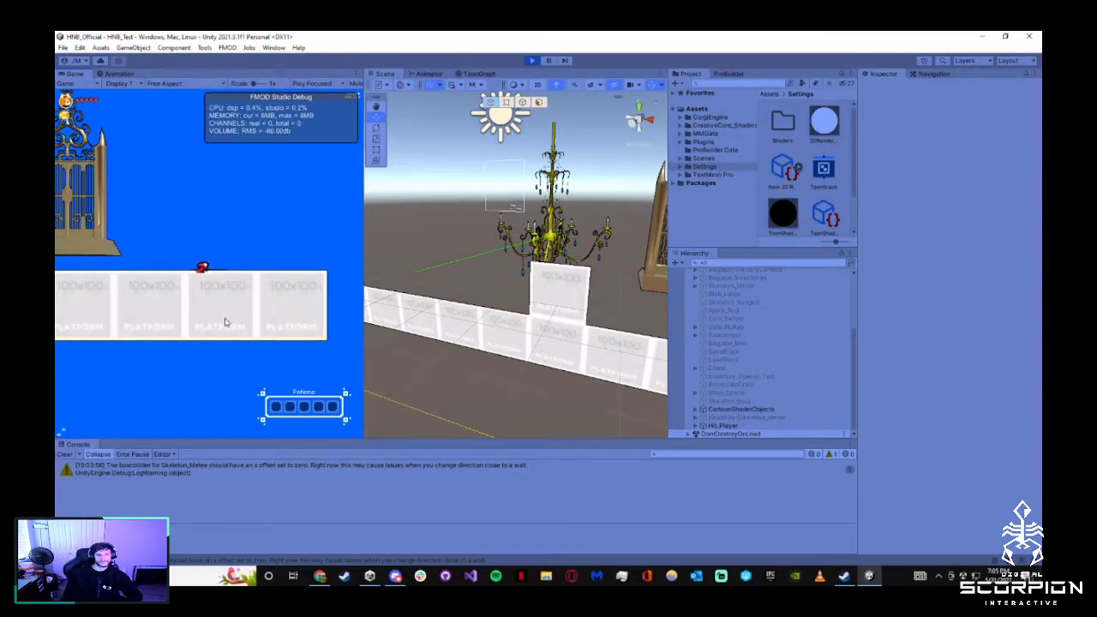
{"action": "key", "text": "a"}
{"action": "key", "text": "d"}
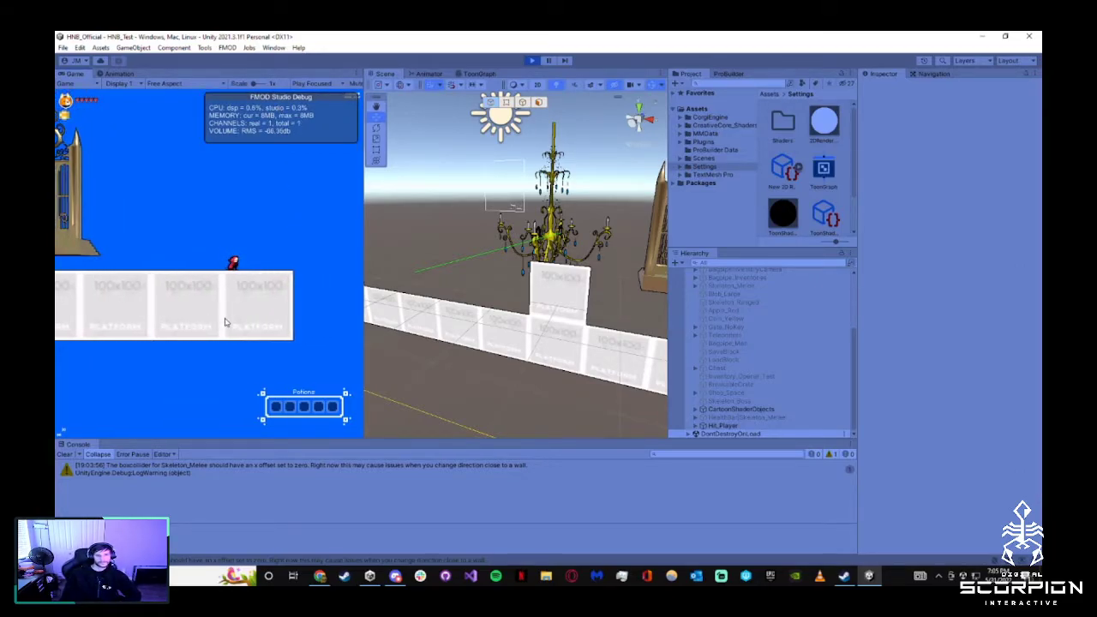
{"action": "key", "text": "d"}
{"action": "key", "text": "d"}
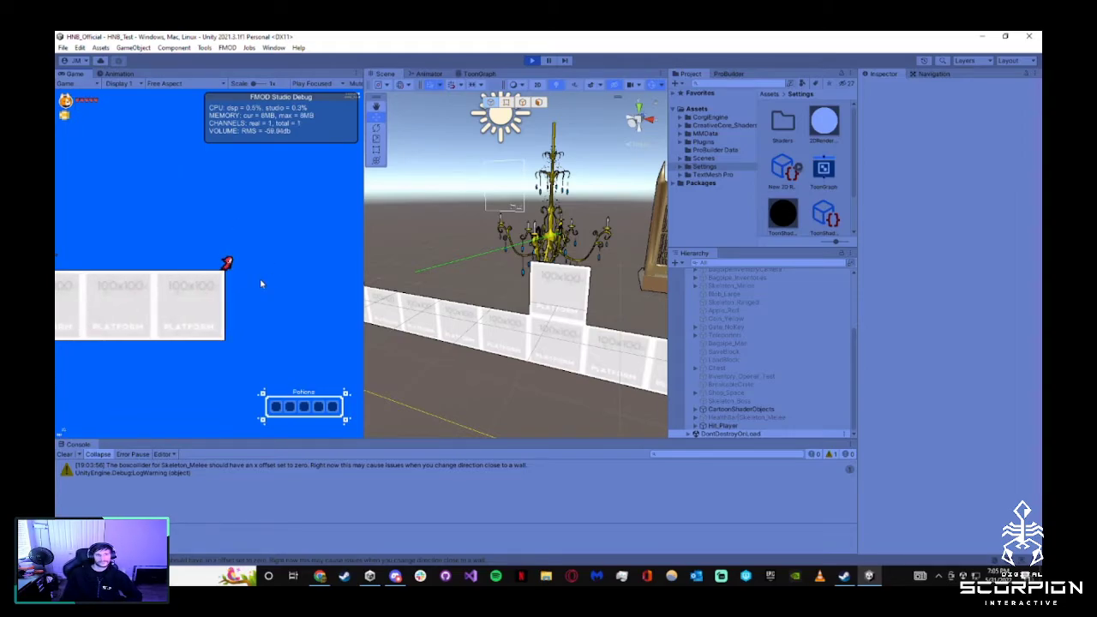
{"action": "left_click", "coordinate": [220, 264]}
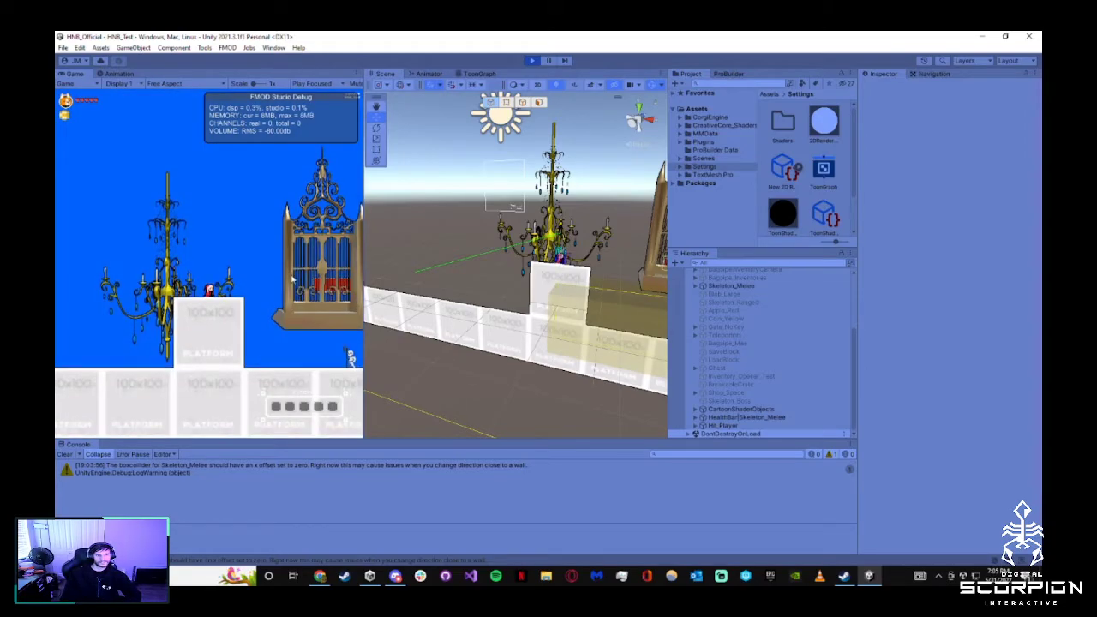
Test the skeleton's pursuit by leading it past the gate toward the platform's end and back
{"action": "key", "text": "d"}
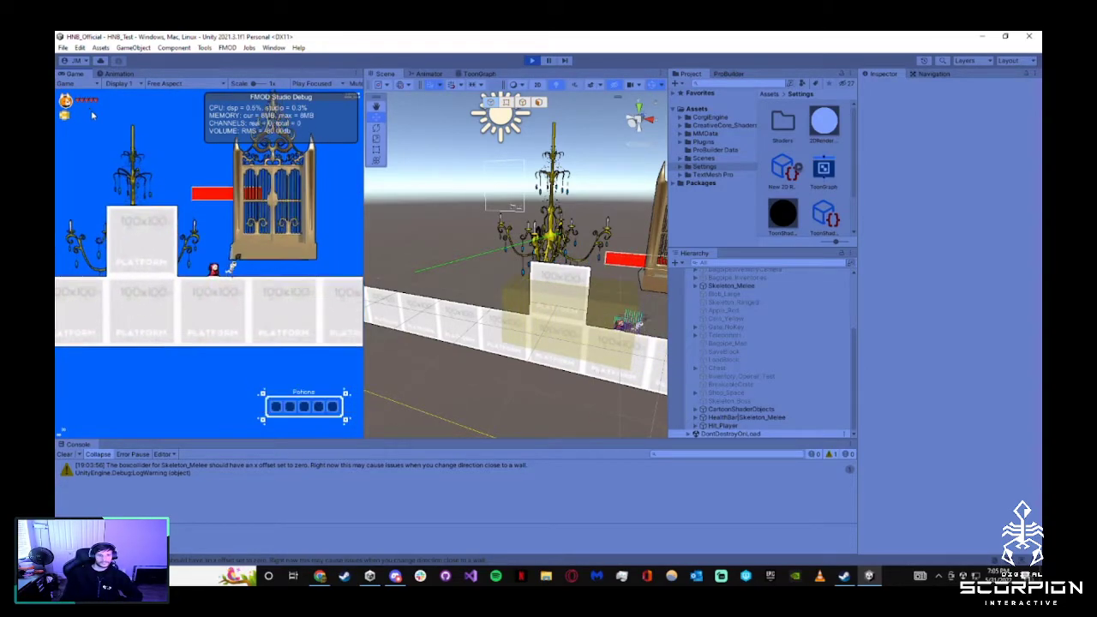
{"action": "key", "text": "d"}
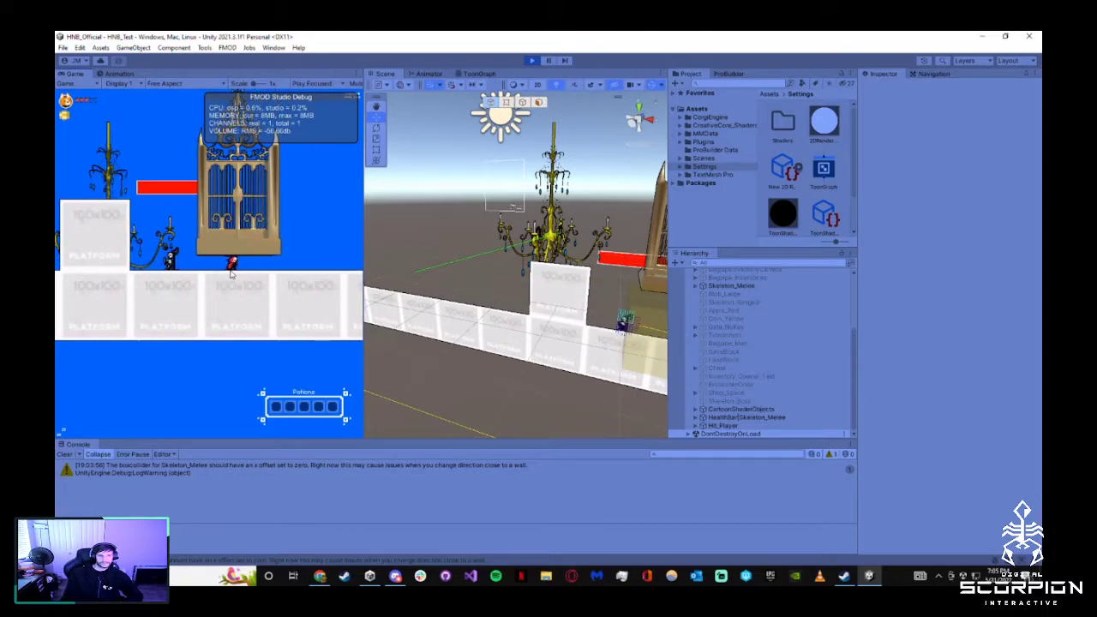
{"action": "key", "text": "d"}
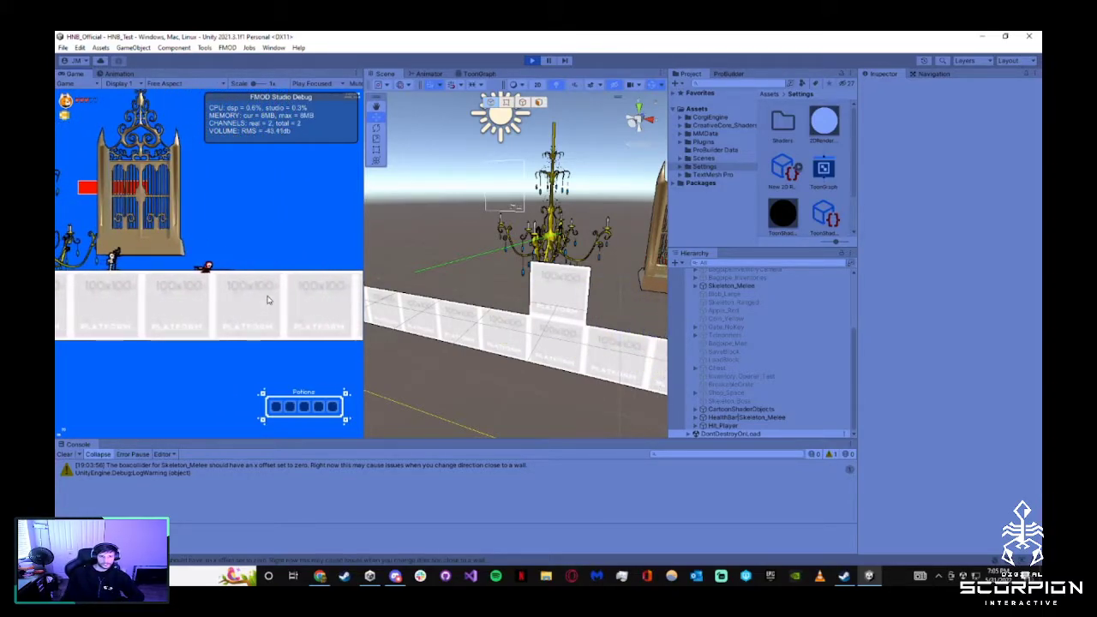
{"action": "key", "text": "d"}
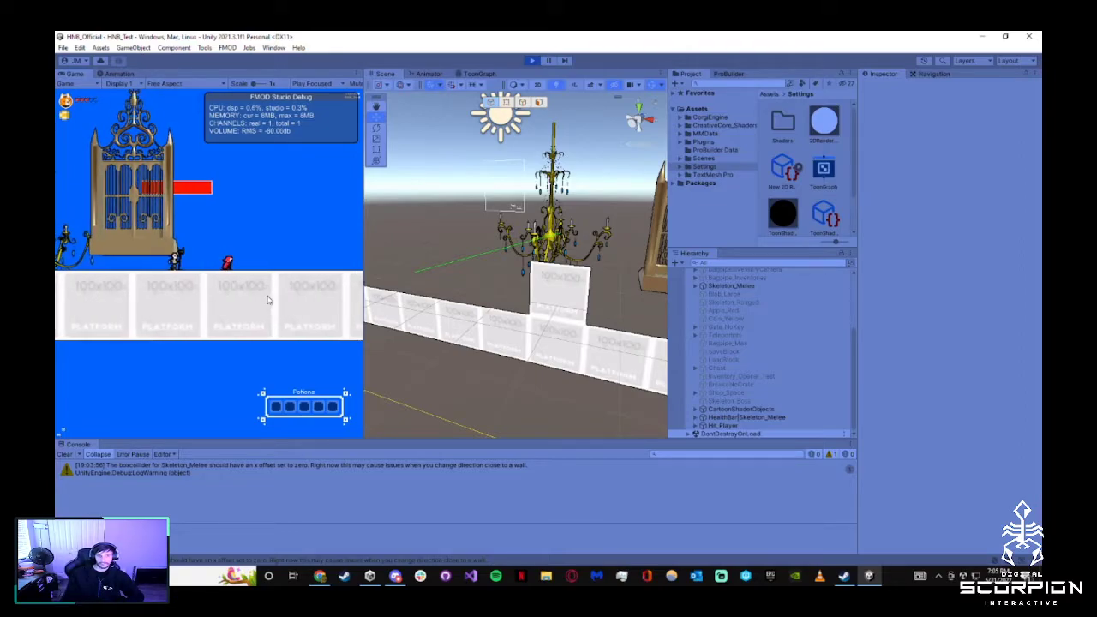
{"action": "key", "text": "d"}
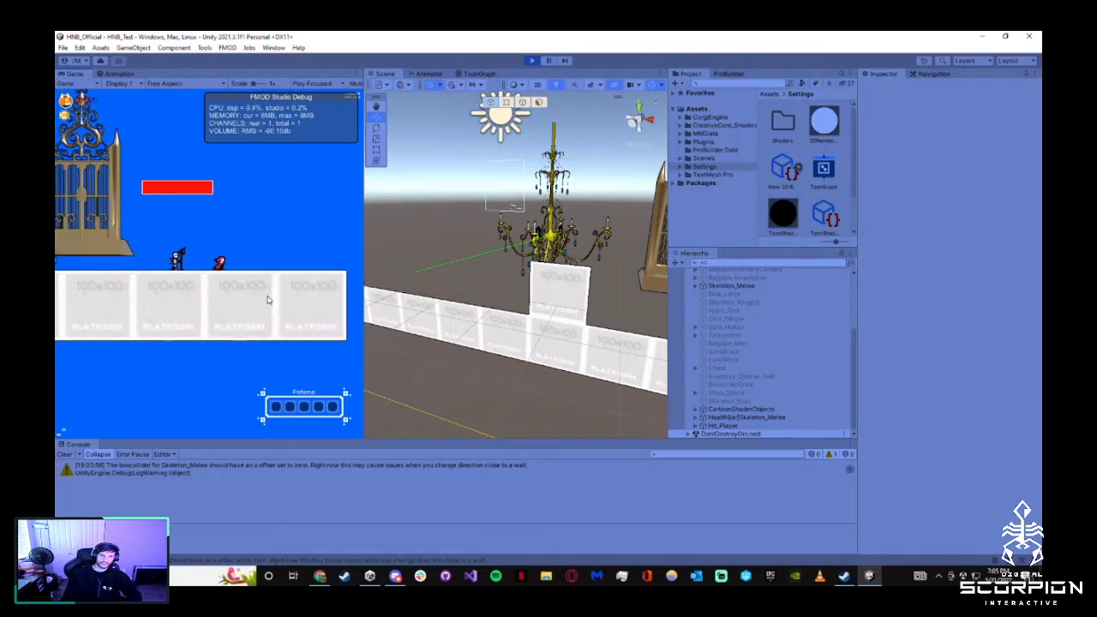
{"action": "key", "text": "d"}
{"action": "key", "text": "space"}
{"action": "key", "text": "a"}
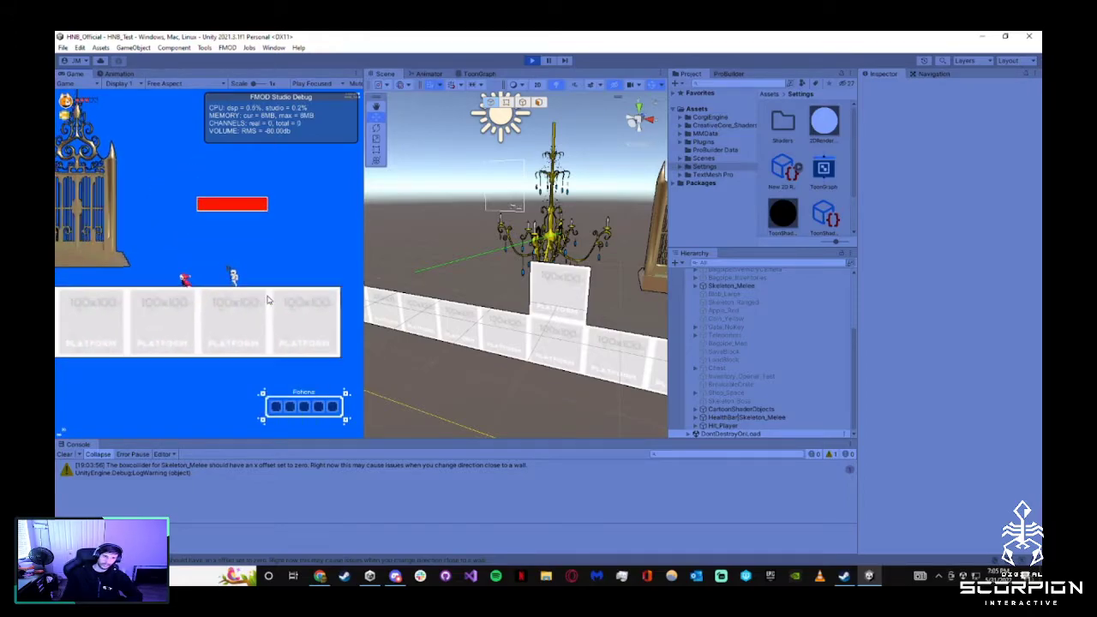
{"action": "key", "text": "a"}
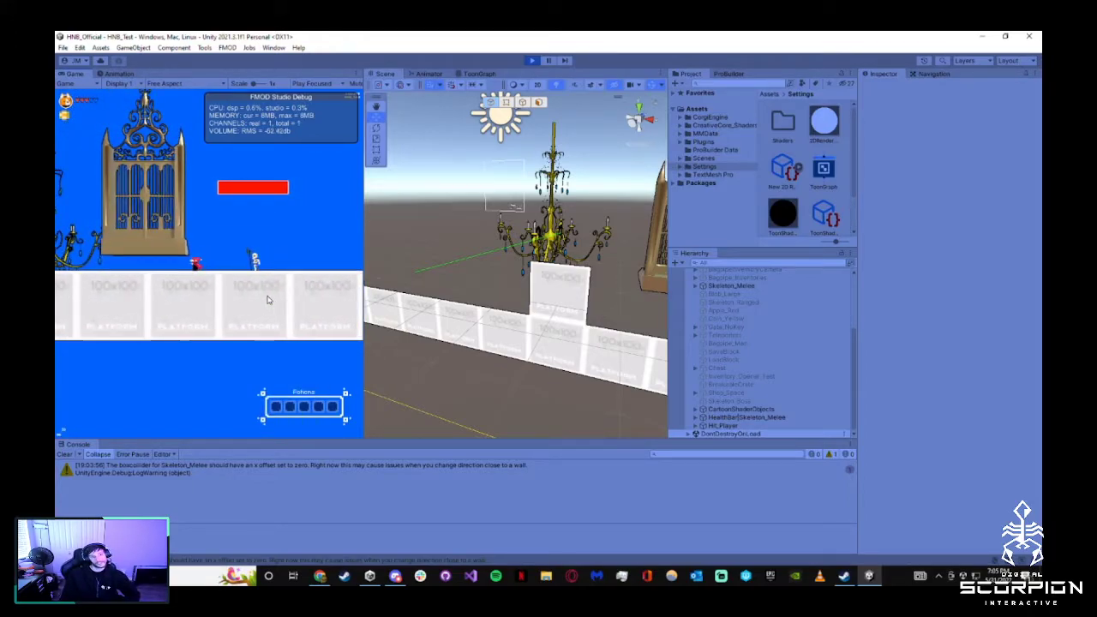
{"action": "key", "text": "a"}
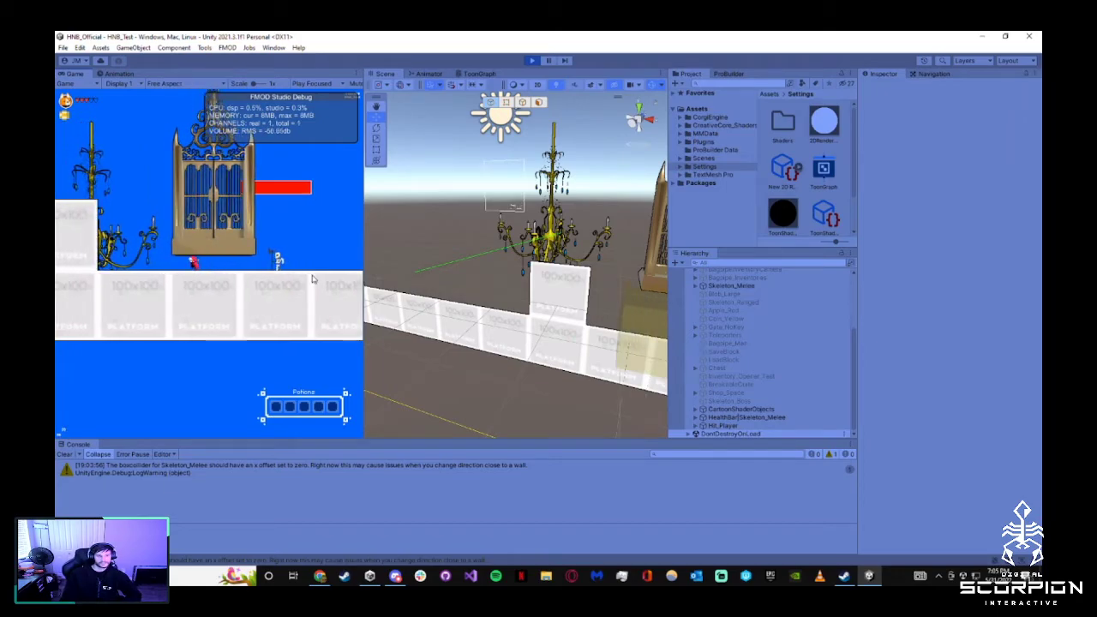
View the player and skeleton up close beneath the gate in the Scene view, and resume the running game
{"action": "right_click_drag", "start_coordinate": [474, 342], "coordinate": [501, 351]}
{"action": "key", "text": "w"}
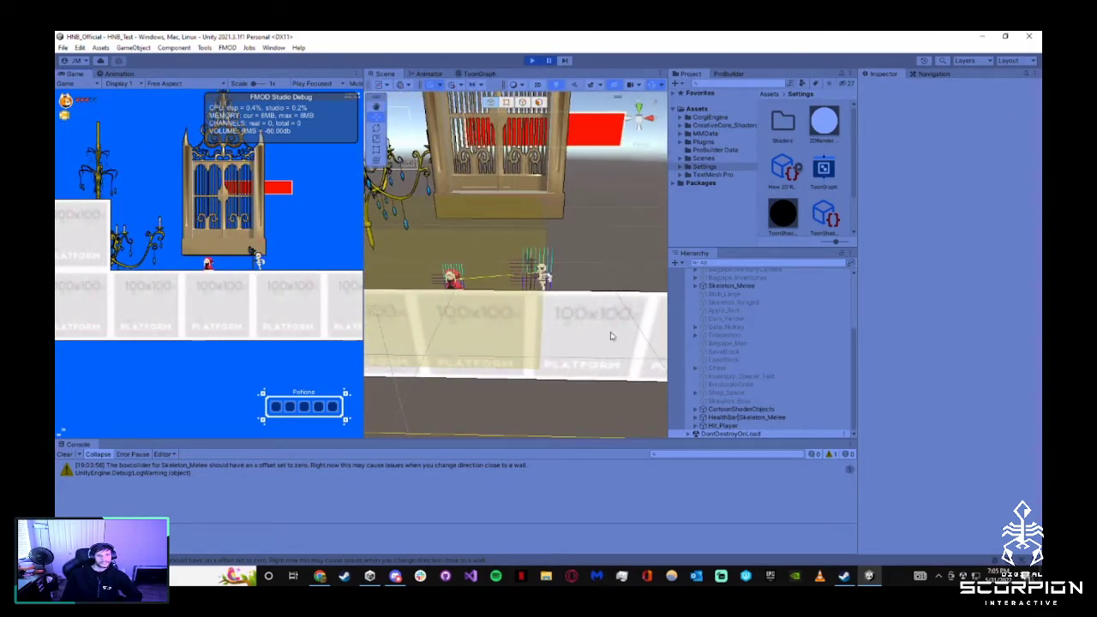
{"action": "left_click", "coordinate": [548, 62]}
{"action": "left_click", "coordinate": [225, 306]}
Jump the player away from the skeleton onto the raised block beside the chandelier
{"action": "key", "text": "a"}
{"action": "key", "text": "space"}
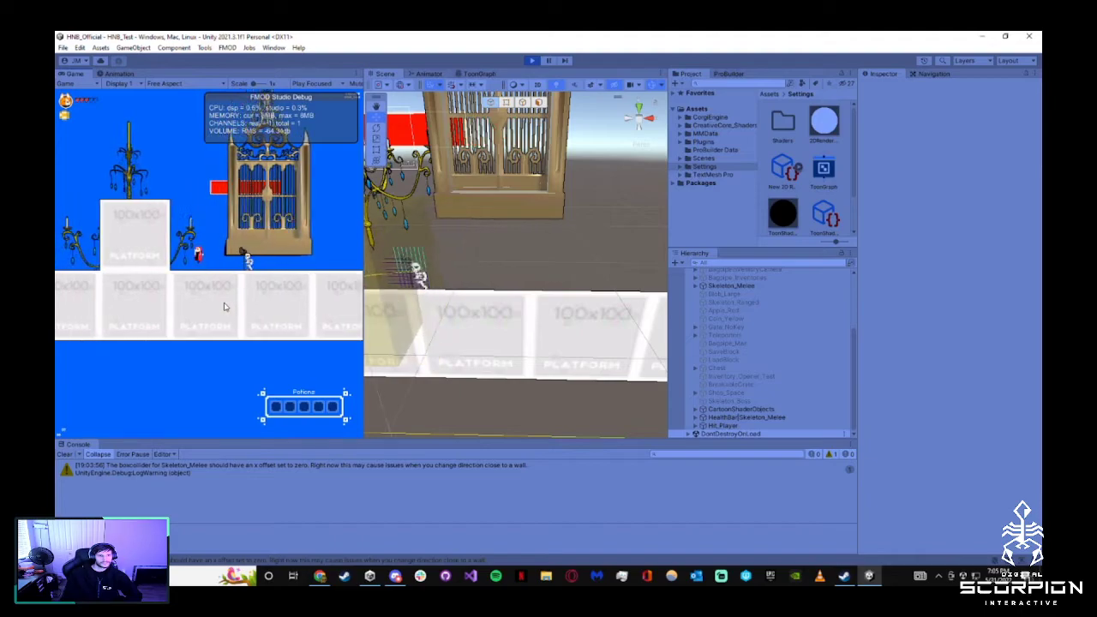
{"action": "key", "text": "a"}
{"action": "key", "text": "space"}
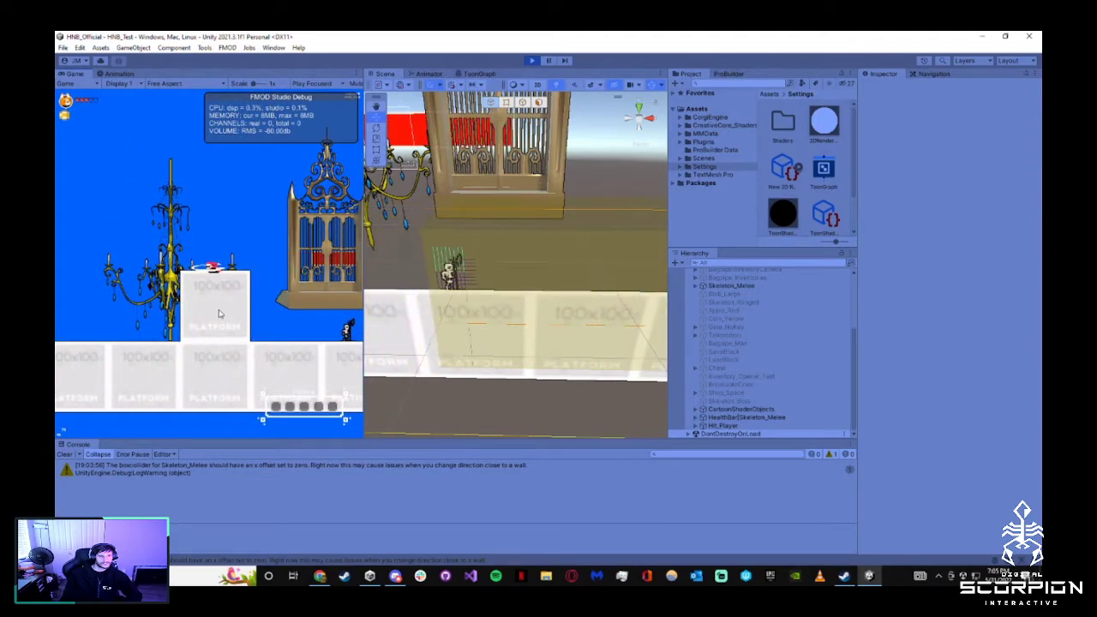
Run the player past the gate toward the platform's far end and attack the skeleton again
{"action": "key", "text": "d"}
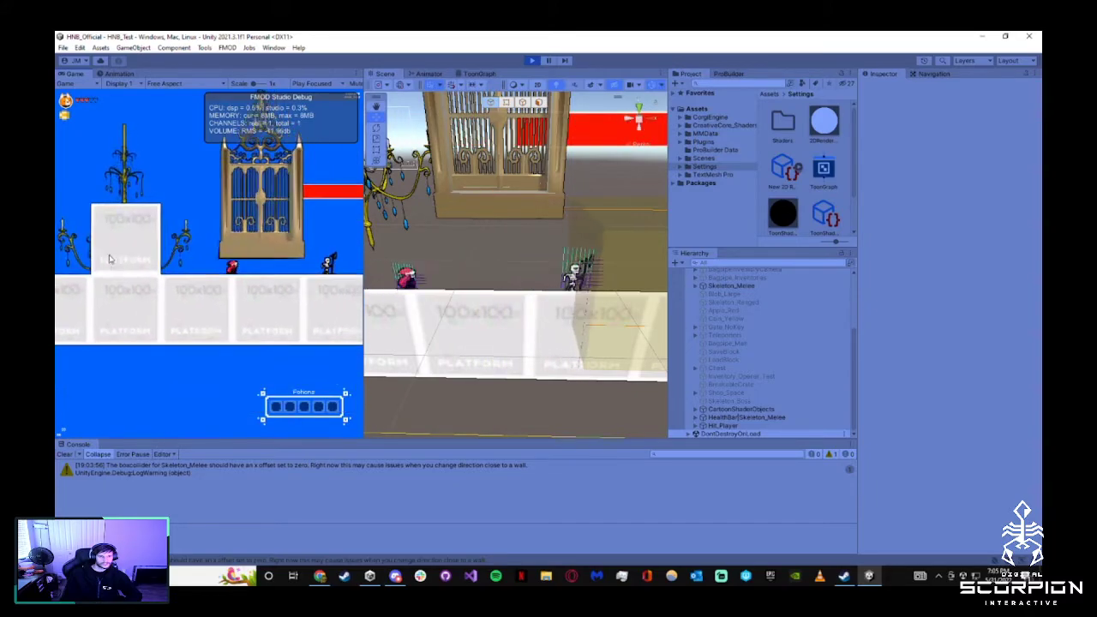
{"action": "key", "text": "d"}
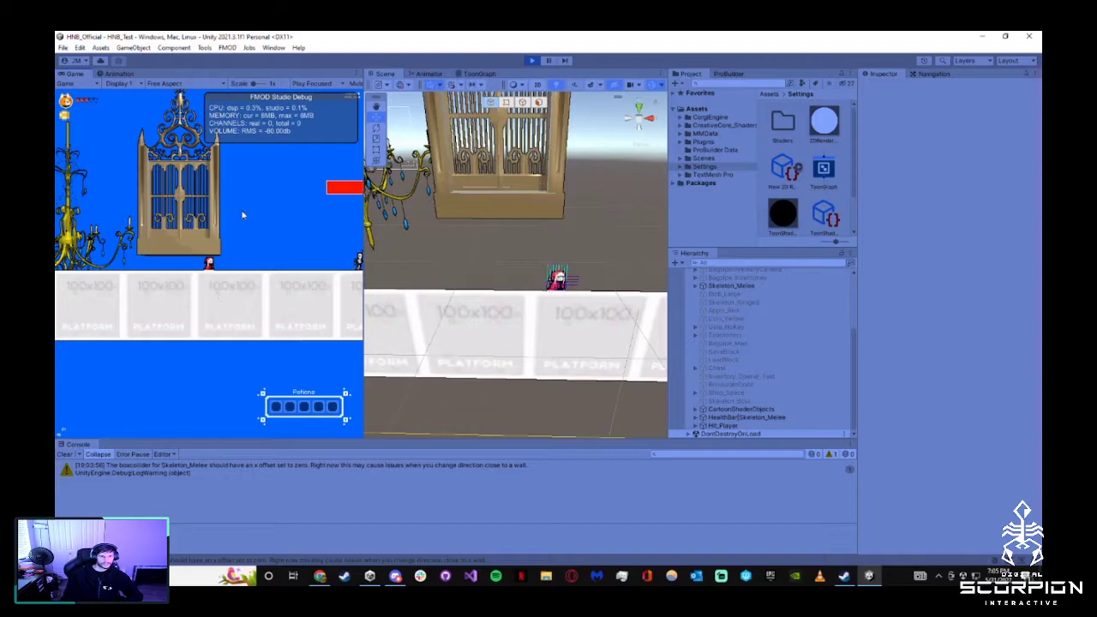
{"action": "key", "text": "d"}
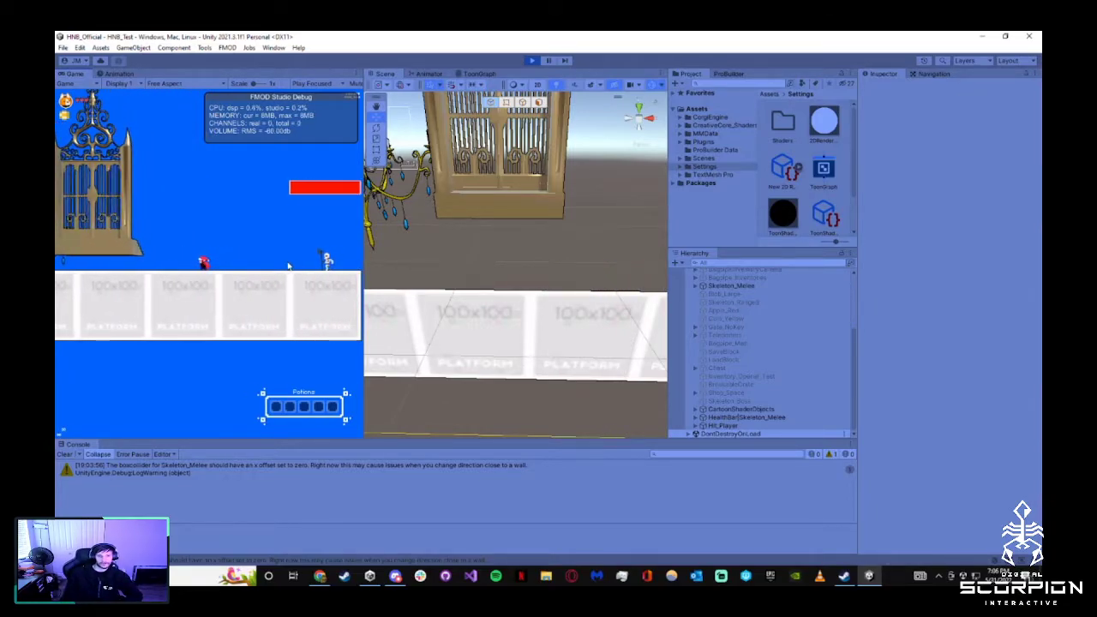
{"action": "key", "text": "d"}
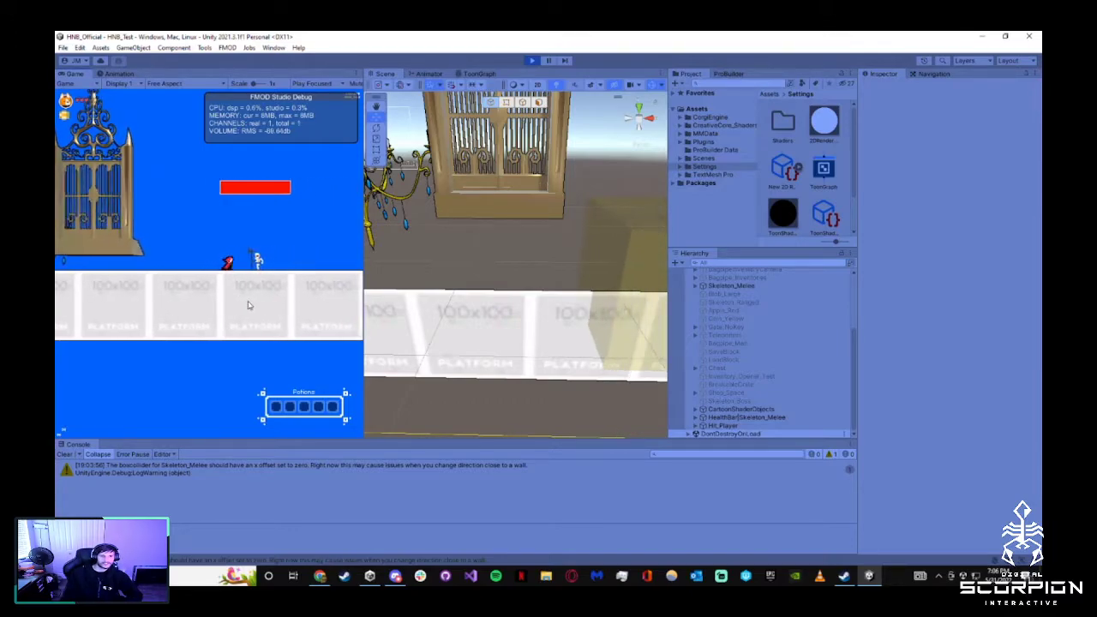
{"action": "left_click", "coordinate": [250, 305]}
{"action": "key", "text": "d"}
{"action": "left_click", "coordinate": [250, 304]}
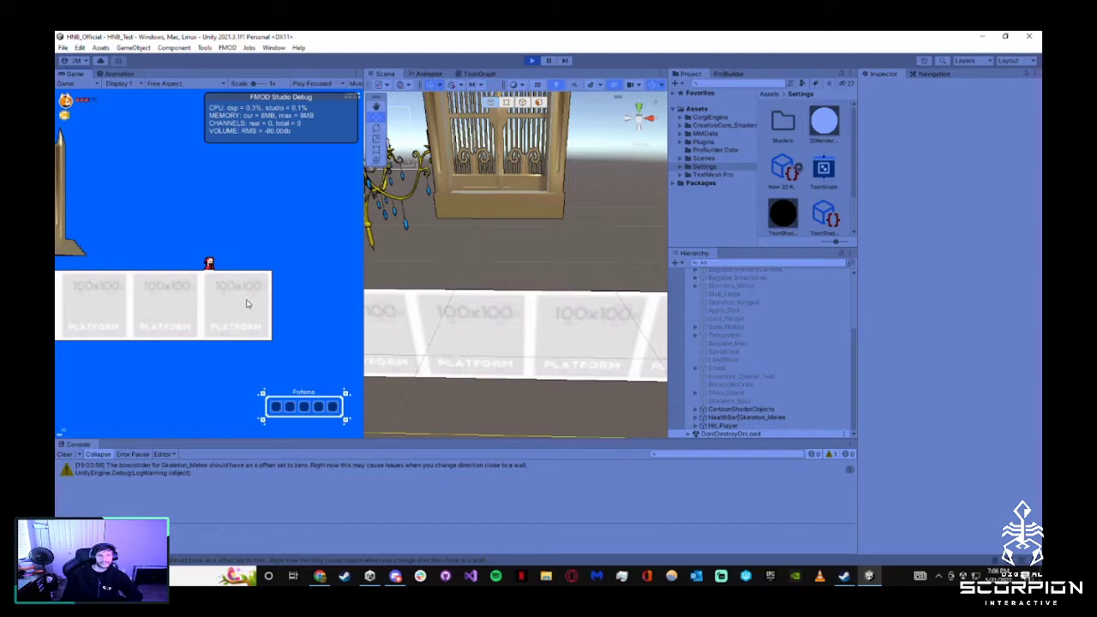
Stop the running game and widen the Scene view by narrowing the Game view beside it
{"action": "scroll", "coordinate": [583, 234], "scroll_direction": "down", "scroll_amount": 6}
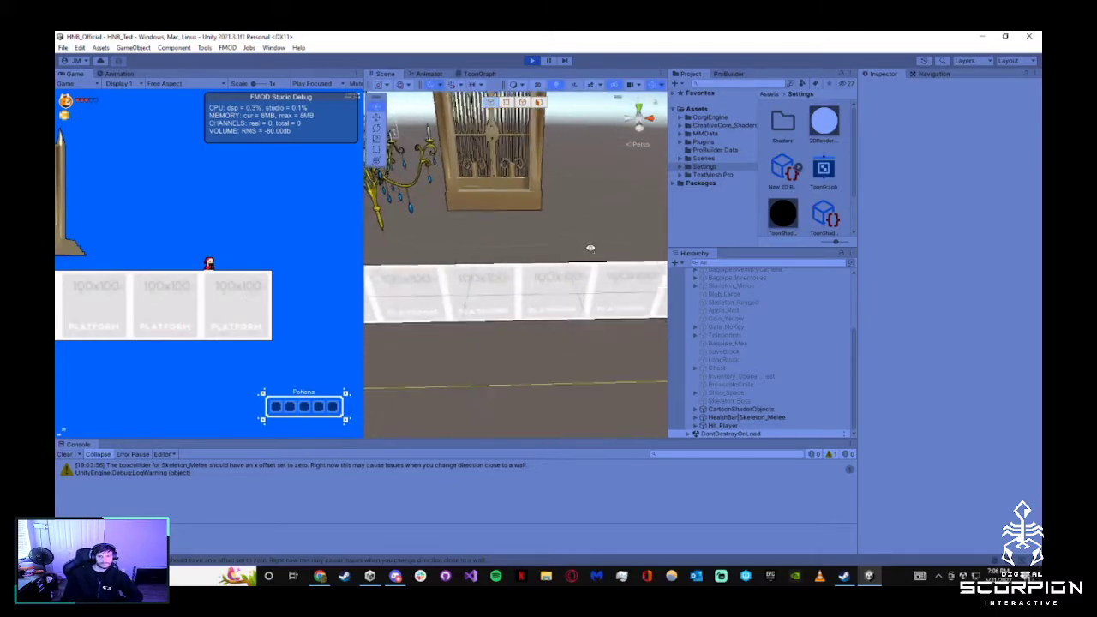
{"action": "left_click", "coordinate": [531, 61]}
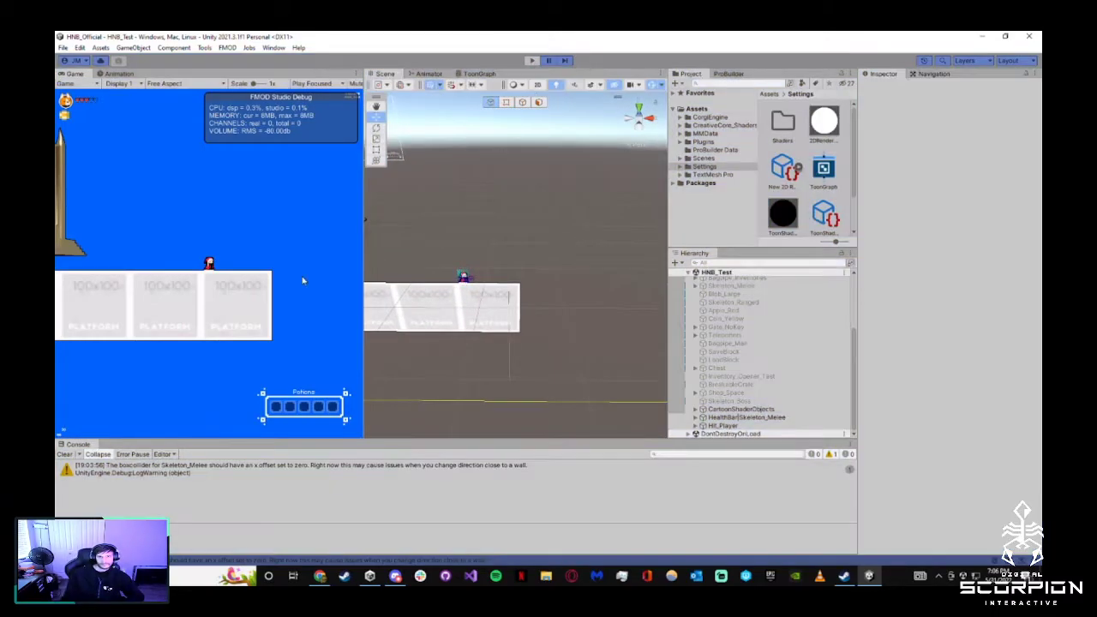
{"action": "left_click_drag", "start_coordinate": [362, 215], "coordinate": [106, 214]}
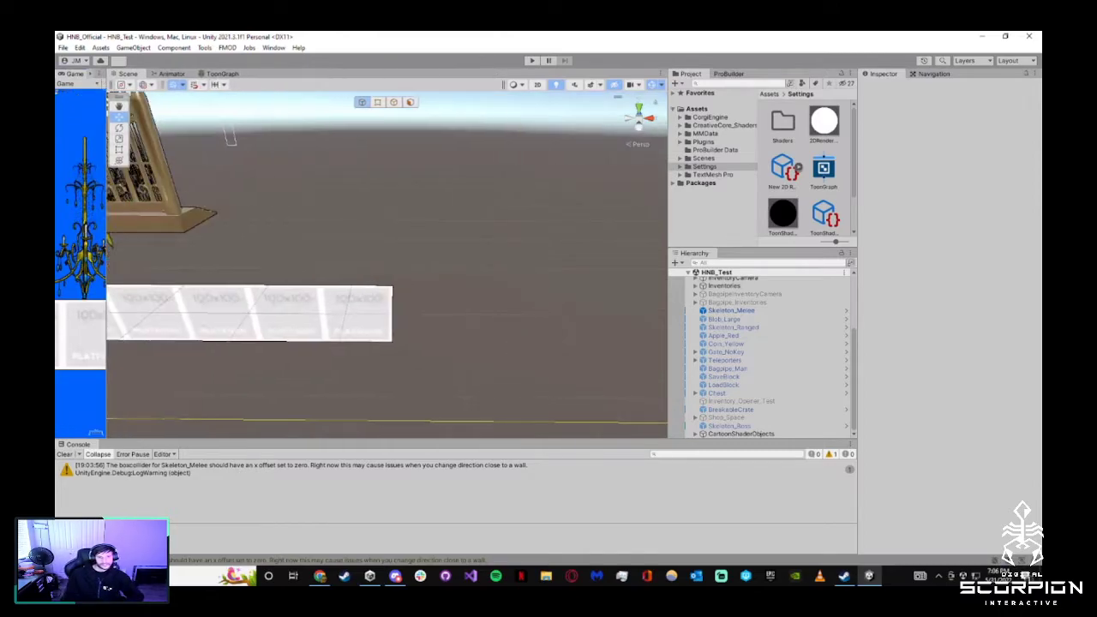
{"action": "left_click", "coordinate": [432, 579]}
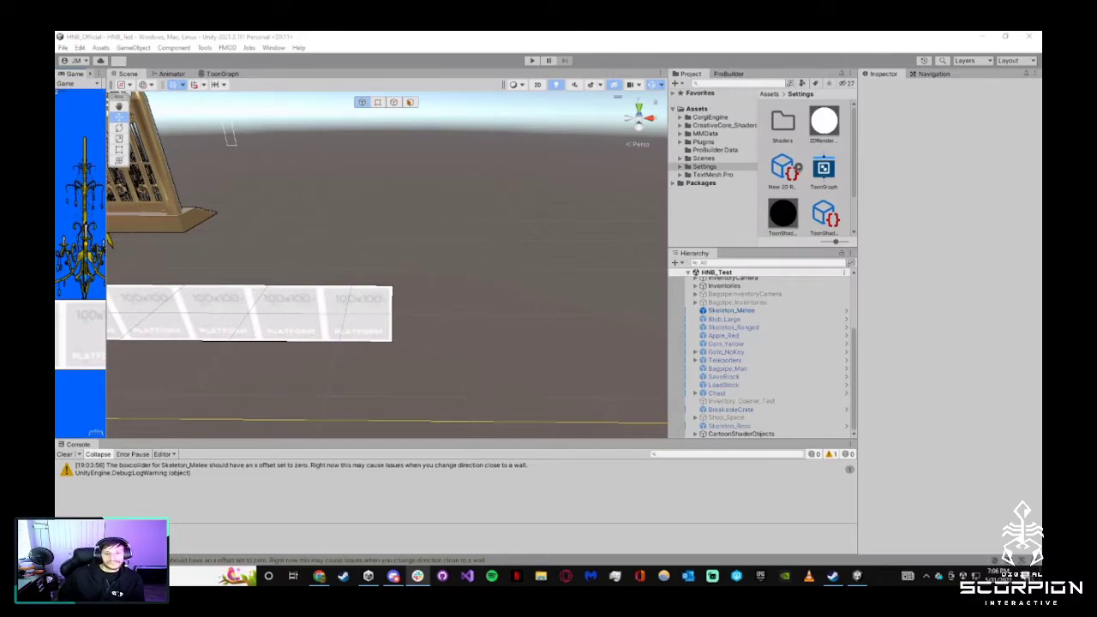
Bring the chandelier into close view in the Scene view and clear the console messages
{"action": "right_click_drag", "start_coordinate": [314, 275], "coordinate": [488, 283]}
{"action": "key", "text": "w"}
{"action": "right_click_drag", "start_coordinate": [537, 342], "coordinate": [439, 250]}
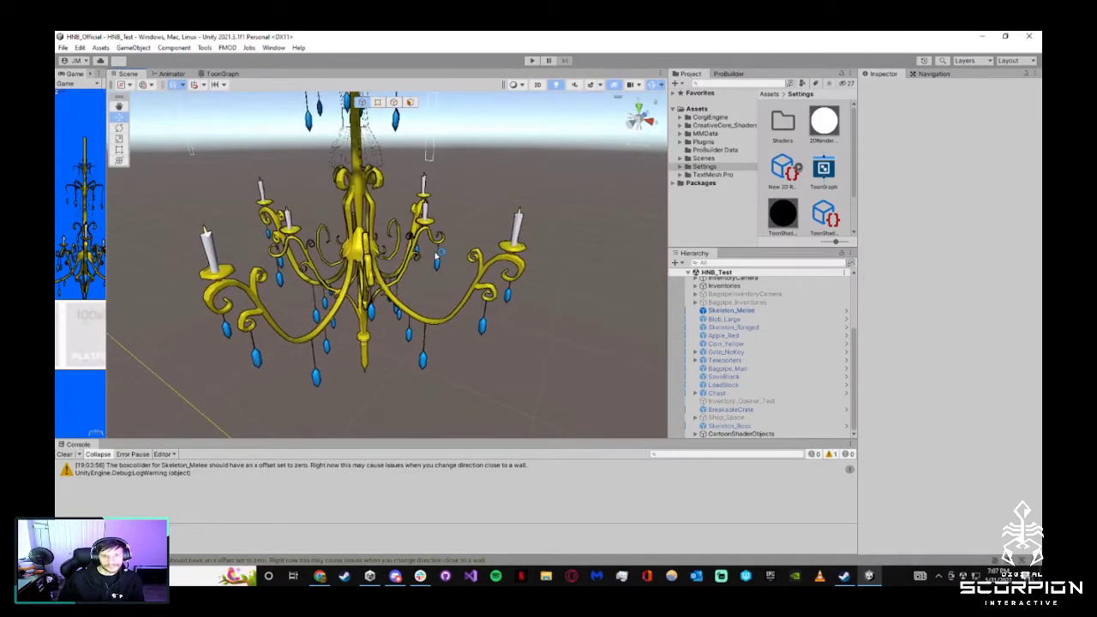
{"action": "left_click", "coordinate": [65, 454]}
{"action": "right_click_drag", "start_coordinate": [334, 310], "coordinate": [500, 240]}
{"action": "key", "text": "s"}
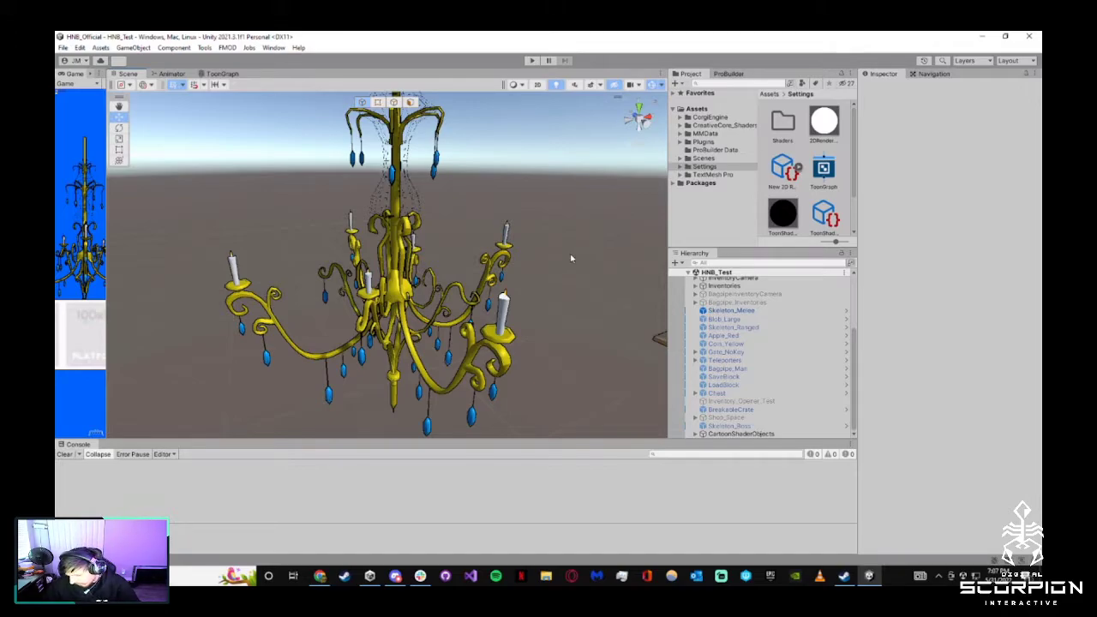
Examine the chandelier and gate above the platform from several angles in the Scene view
{"action": "key", "text": "alt+Tab"}
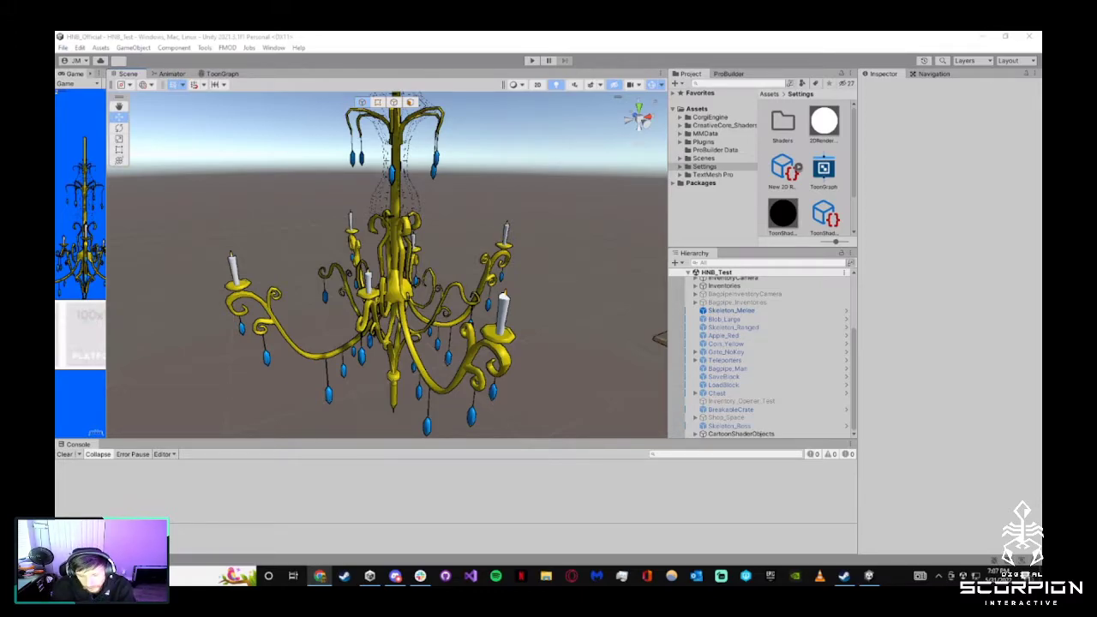
{"action": "left_click", "coordinate": [476, 187]}
{"action": "left_click_drag", "start_coordinate": [526, 198], "coordinate": [359, 294], "text": "alt"}
{"action": "key", "text": "s"}
{"action": "right_click_drag", "start_coordinate": [359, 294], "coordinate": [560, 342]}
{"action": "left_click_drag", "start_coordinate": [560, 341], "coordinate": [541, 310], "text": "alt"}
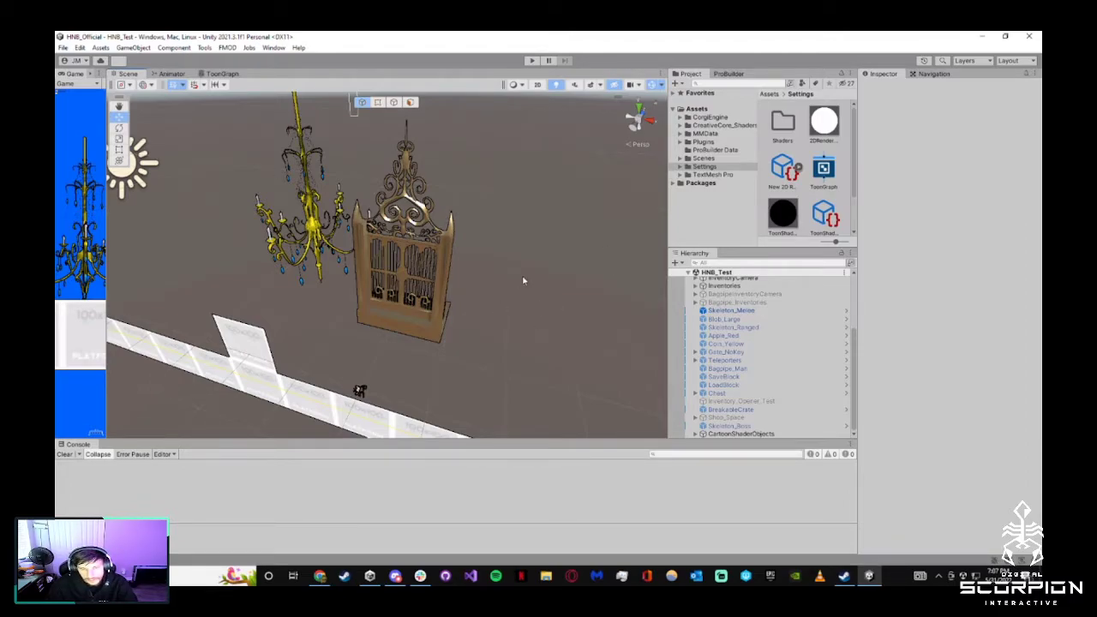
{"action": "right_click_drag", "start_coordinate": [523, 280], "coordinate": [547, 294]}
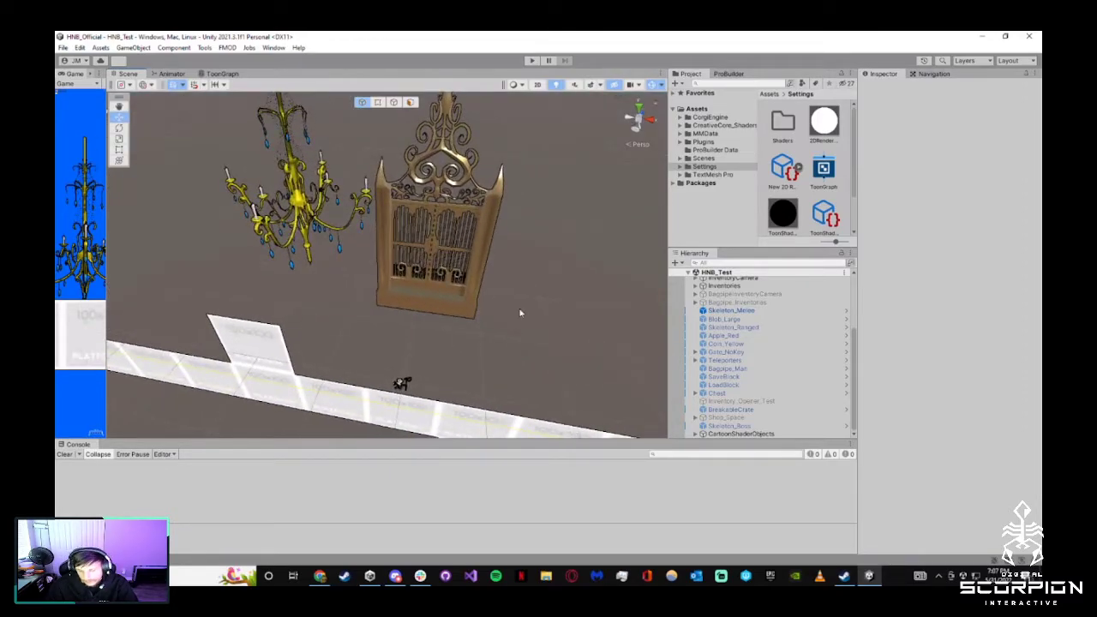
{"action": "left_click_drag", "start_coordinate": [362, 279], "coordinate": [380, 289], "text": "alt"}
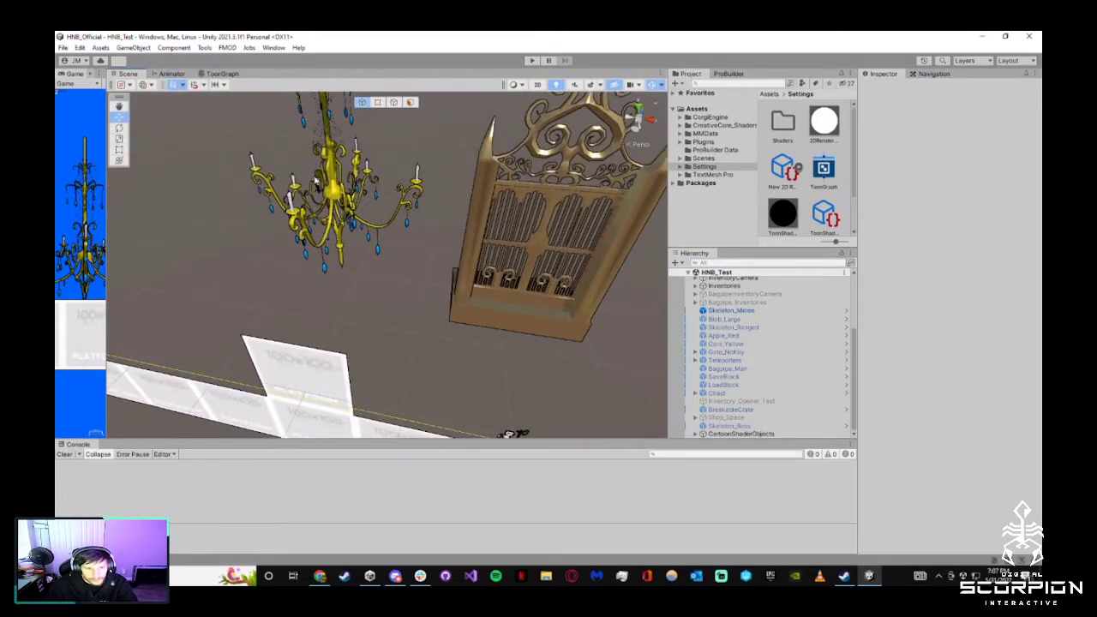
{"action": "left_click", "coordinate": [392, 233]}
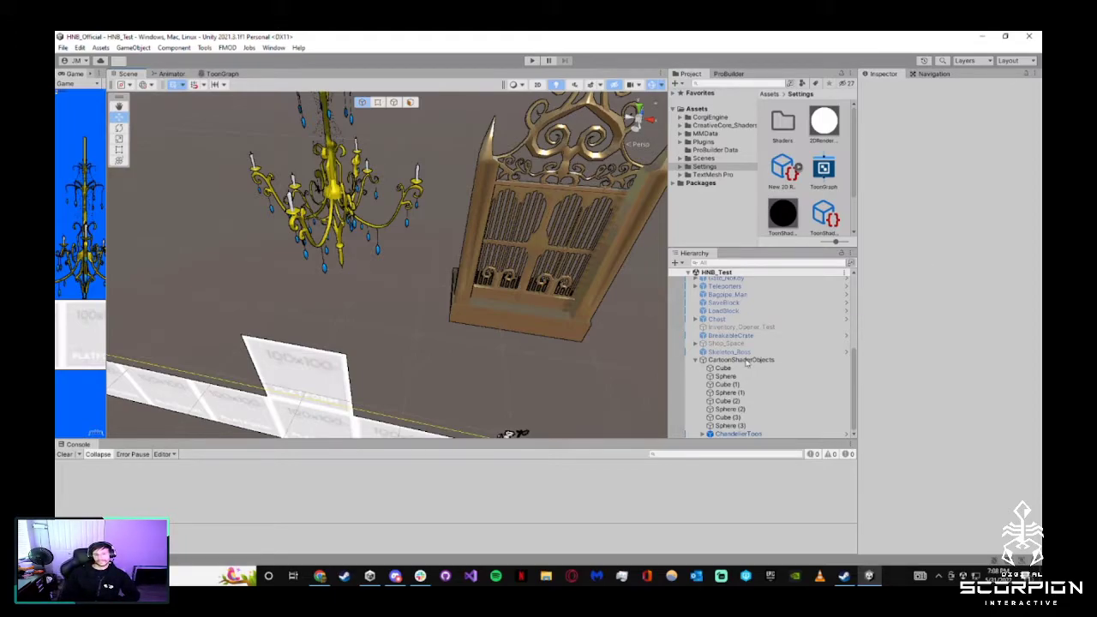
{"action": "left_click", "coordinate": [702, 359]}
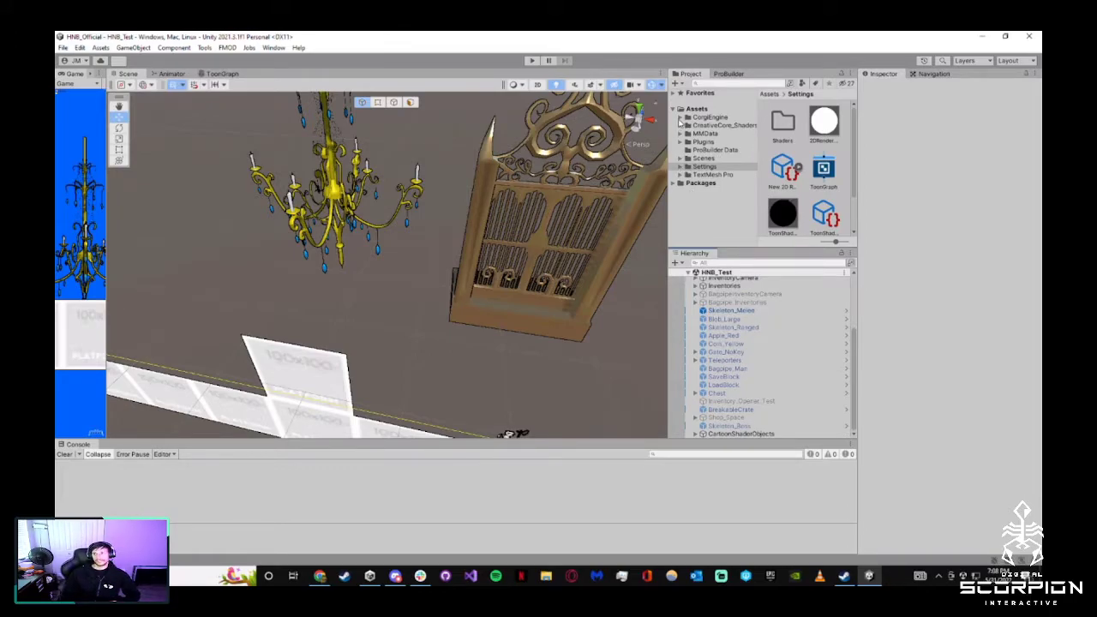
Open the Hit folder inside HNB Assets, under the project's Scenes folder
{"action": "left_click", "coordinate": [681, 159]}
{"action": "scroll", "coordinate": [721, 178], "scroll_direction": "down", "scroll_amount": 3}
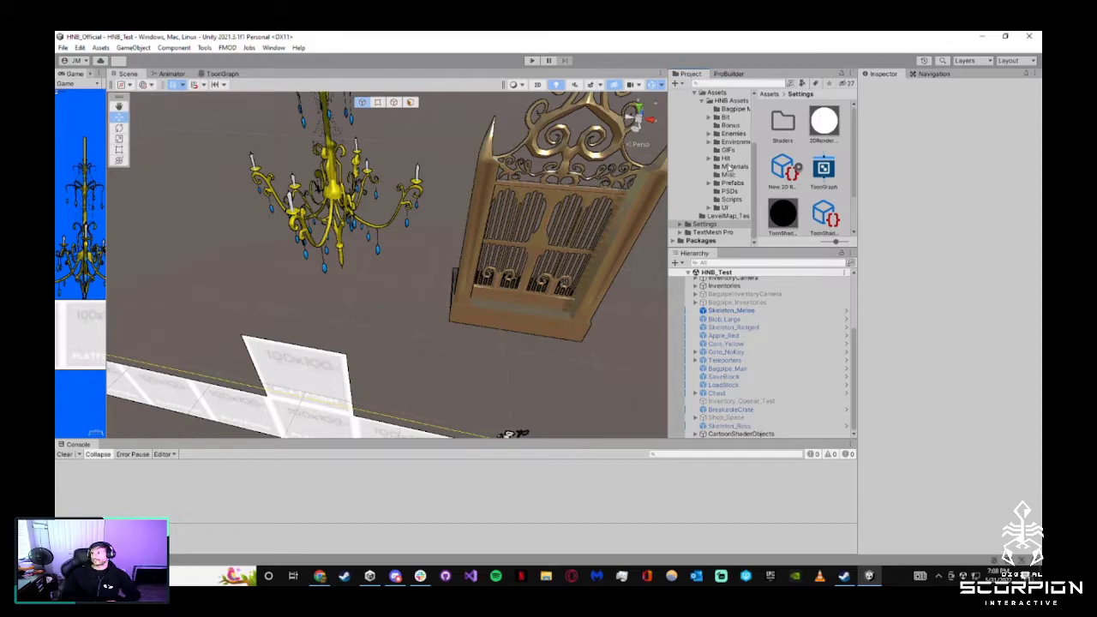
{"action": "left_click", "coordinate": [726, 158]}
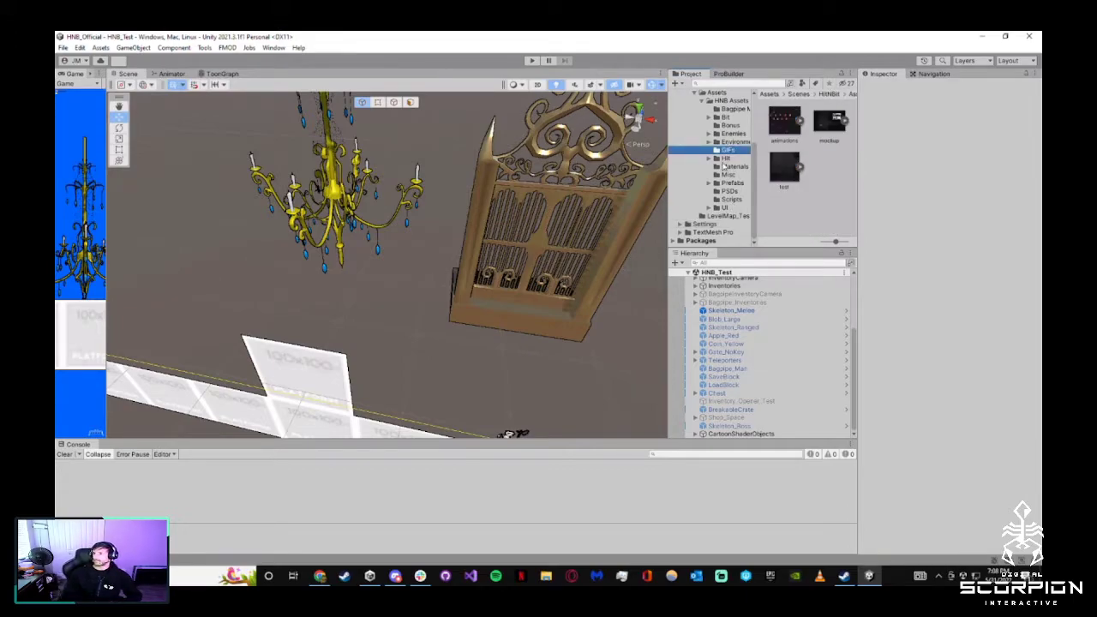
{"action": "scroll", "coordinate": [813, 174], "scroll_direction": "down", "scroll_amount": 2}
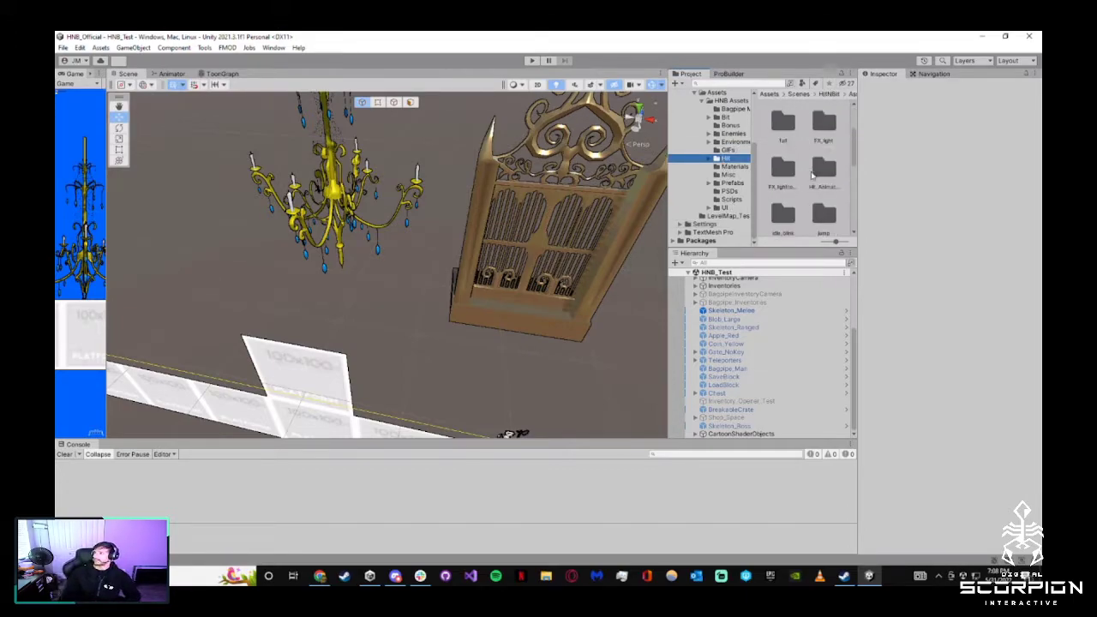
{"action": "scroll", "coordinate": [812, 174], "scroll_direction": "down", "scroll_amount": 2}
{"action": "scroll", "coordinate": [812, 174], "scroll_direction": "up", "scroll_amount": 2}
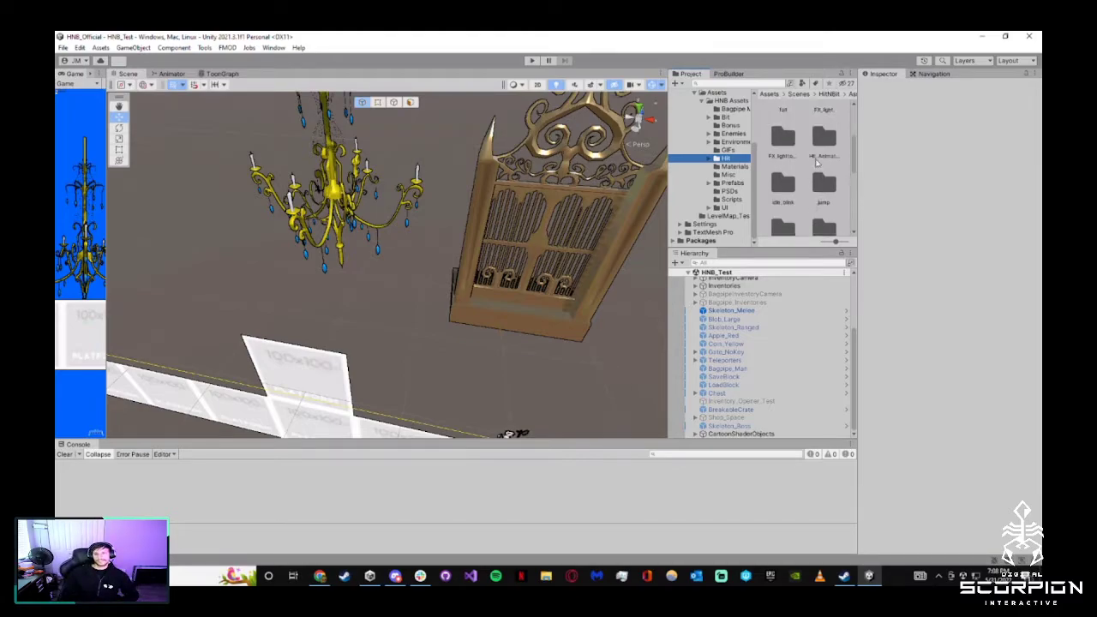
Create a folder named Hit_New Anims inside the Hit folder and open it
{"action": "right_click", "coordinate": [807, 163]}
{"action": "mouse_move", "coordinate": [807, 165]}
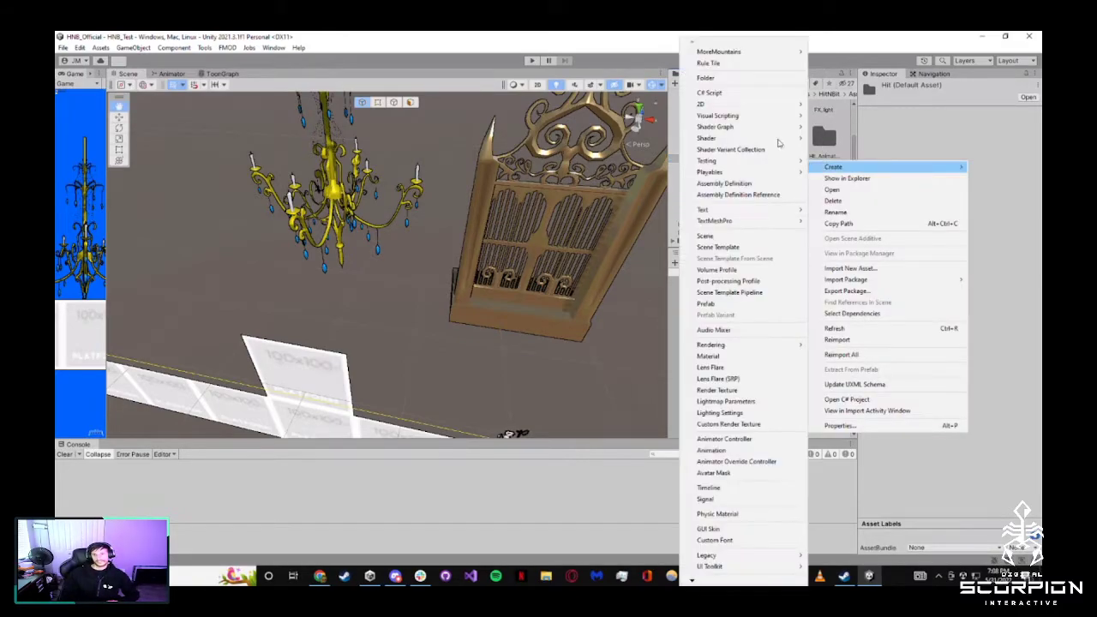
{"action": "left_click", "coordinate": [711, 64]}
{"action": "type", "text": "H"}
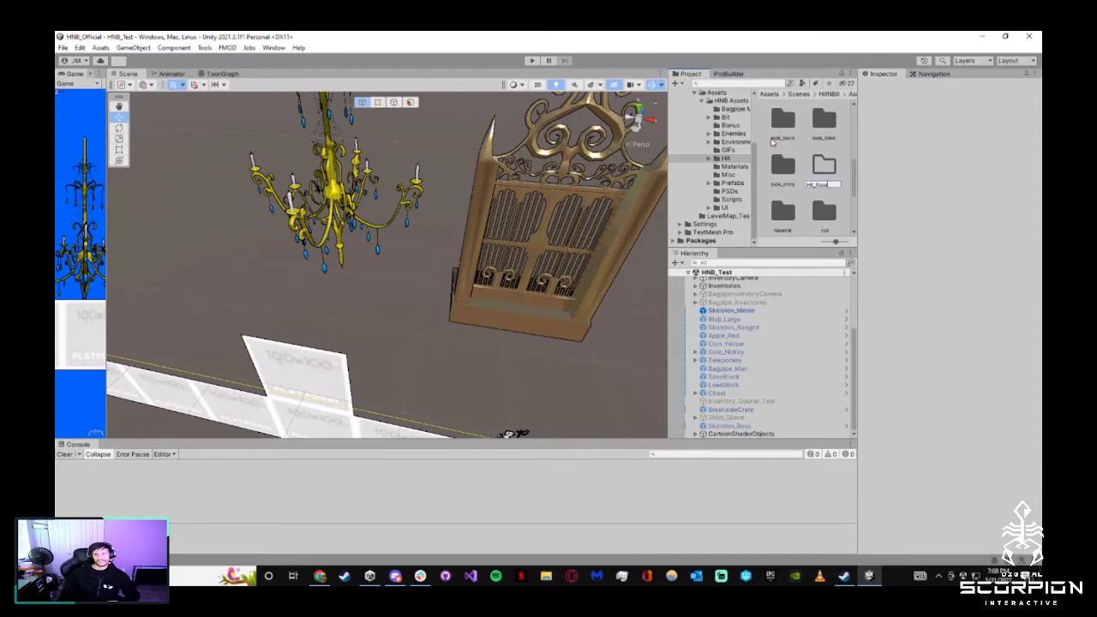
{"action": "type", "text": "it_New Anims"}
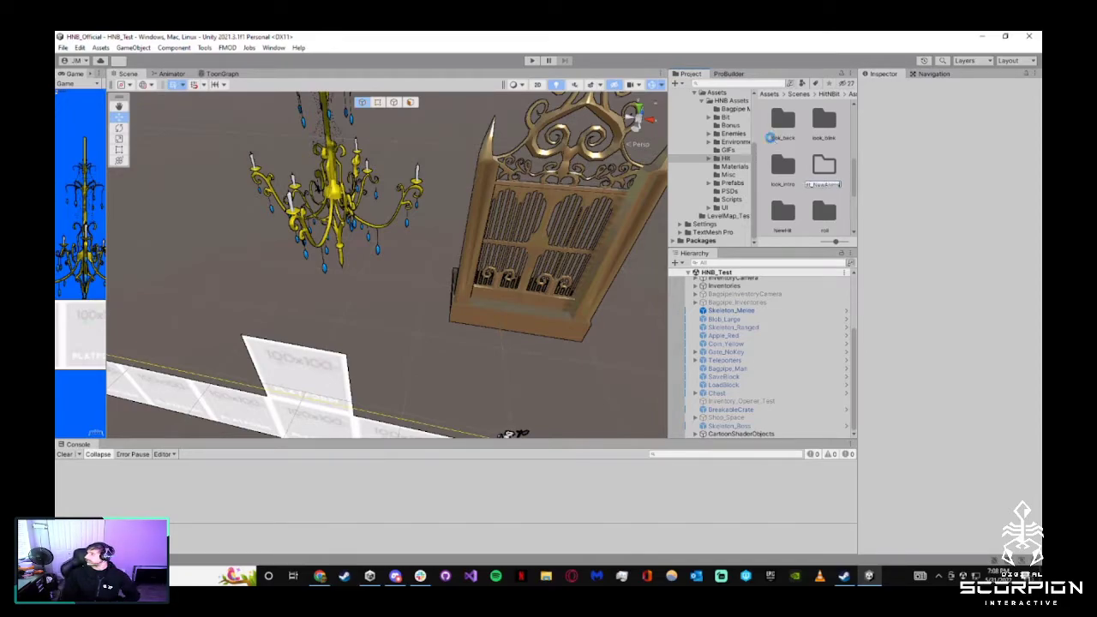
{"action": "left_click", "coordinate": [782, 162]}
{"action": "double_click", "coordinate": [787, 159]}
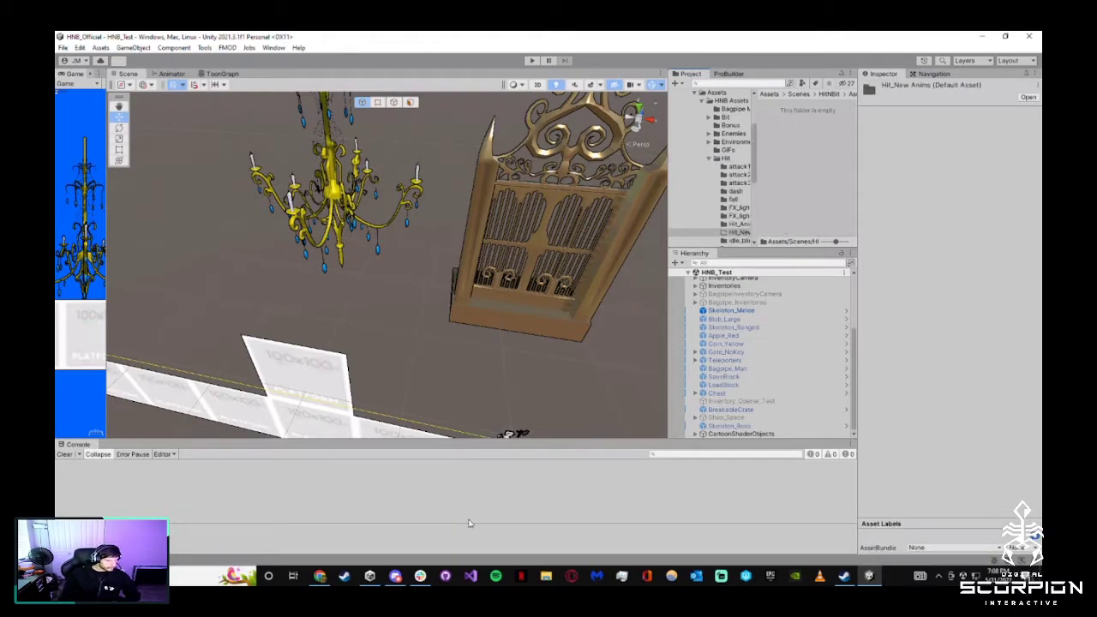
Switch to File Explorer and select the HitRunning archive in Downloads
{"action": "key", "text": "super+e"}
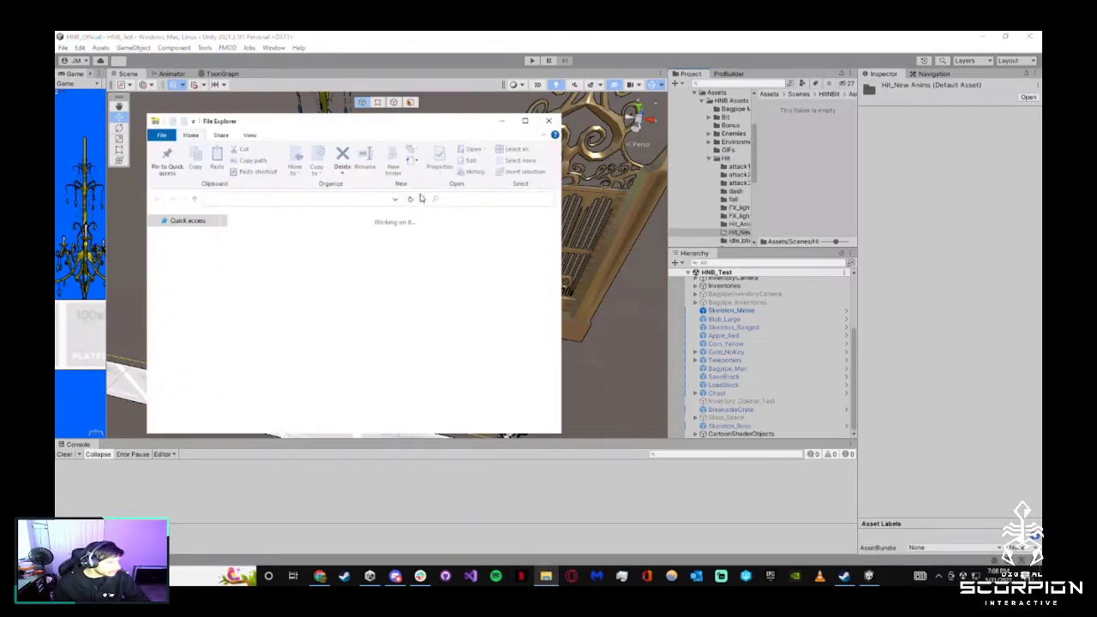
{"action": "left_click", "coordinate": [191, 261]}
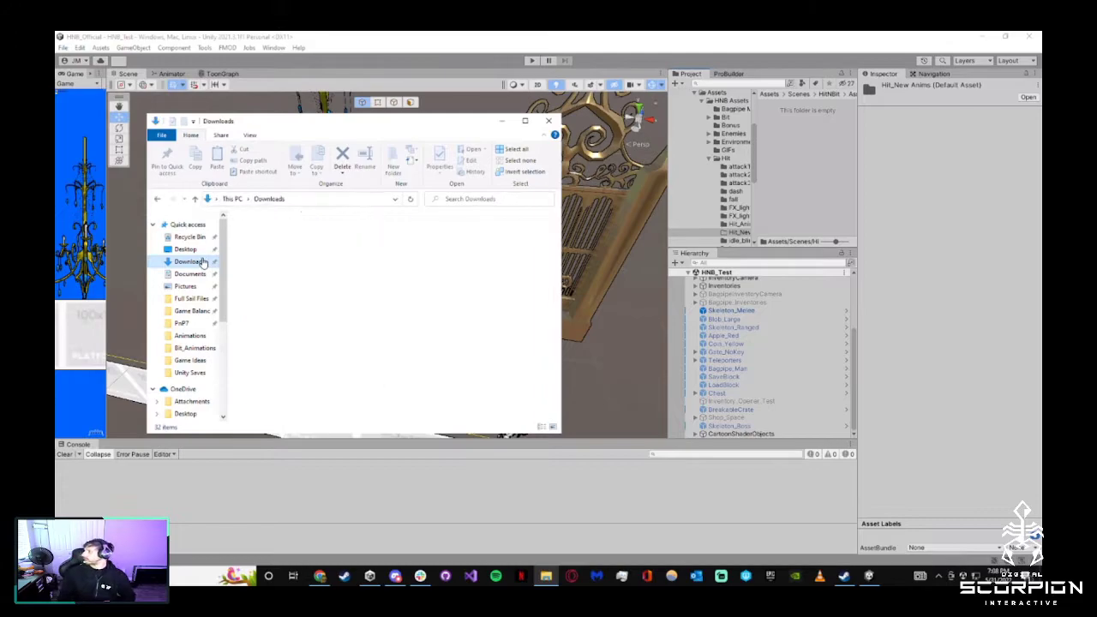
{"action": "left_click", "coordinate": [292, 257]}
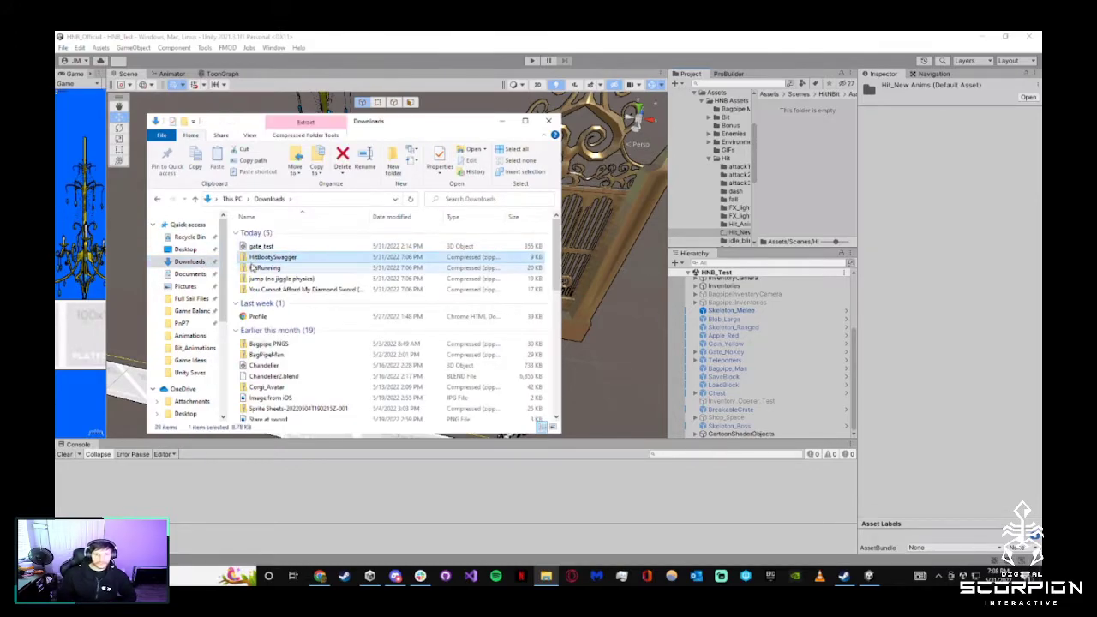
{"action": "left_click", "coordinate": [270, 279]}
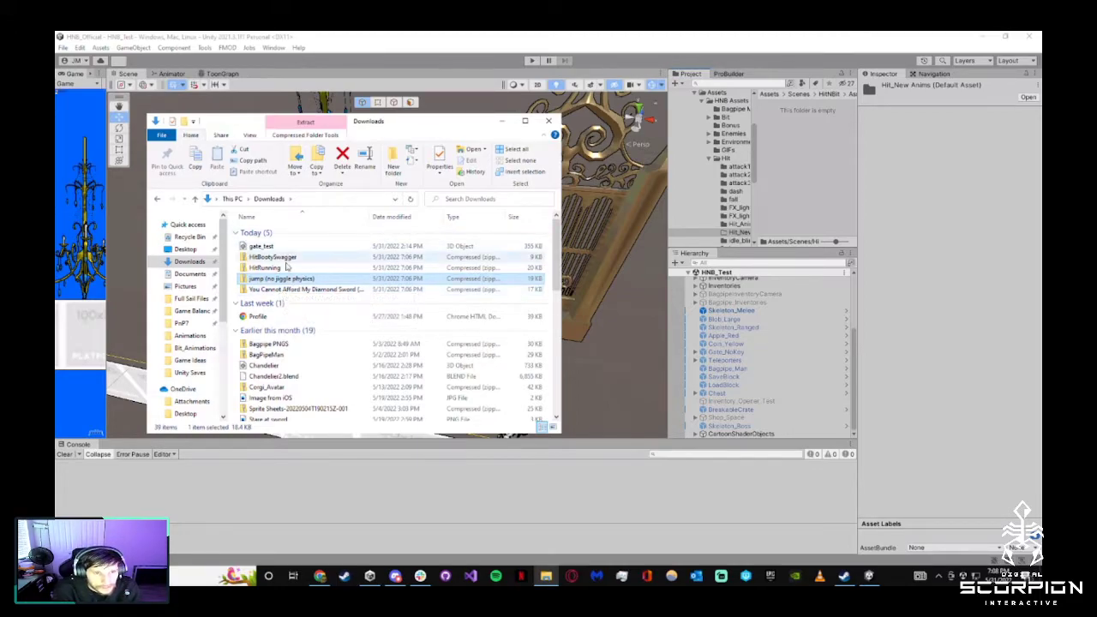
{"action": "left_click", "coordinate": [281, 269]}
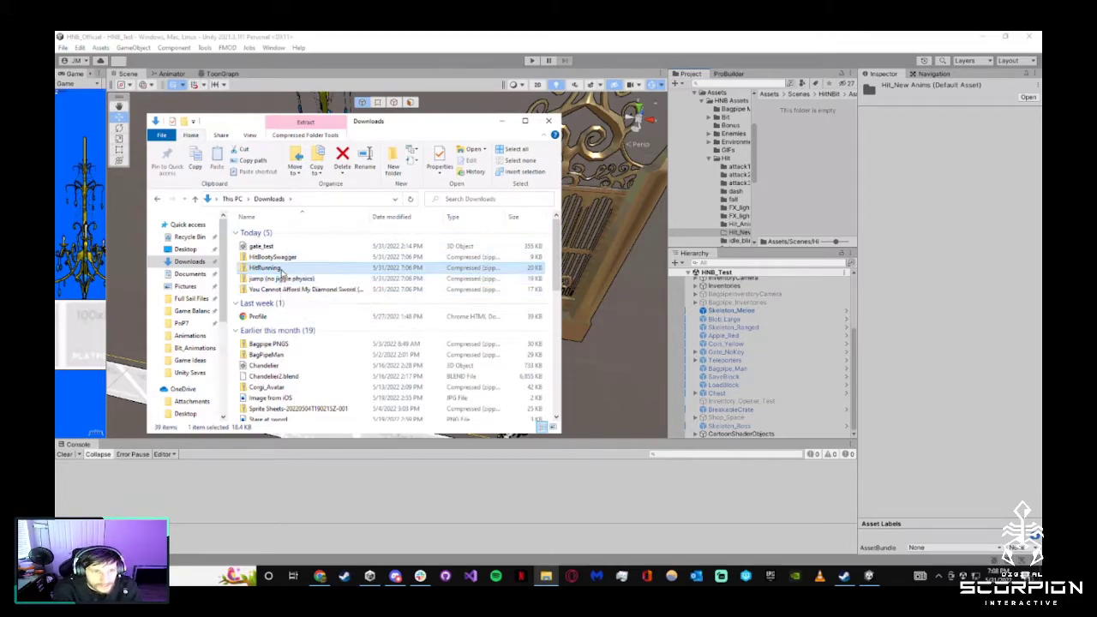
Open the HitRunning archive and import its HitRunning folder into the Hit_New Anims project folder
{"action": "right_click", "coordinate": [281, 269]}
{"action": "mouse_move", "coordinate": [360, 314]}
{"action": "left_click", "coordinate": [464, 317]}
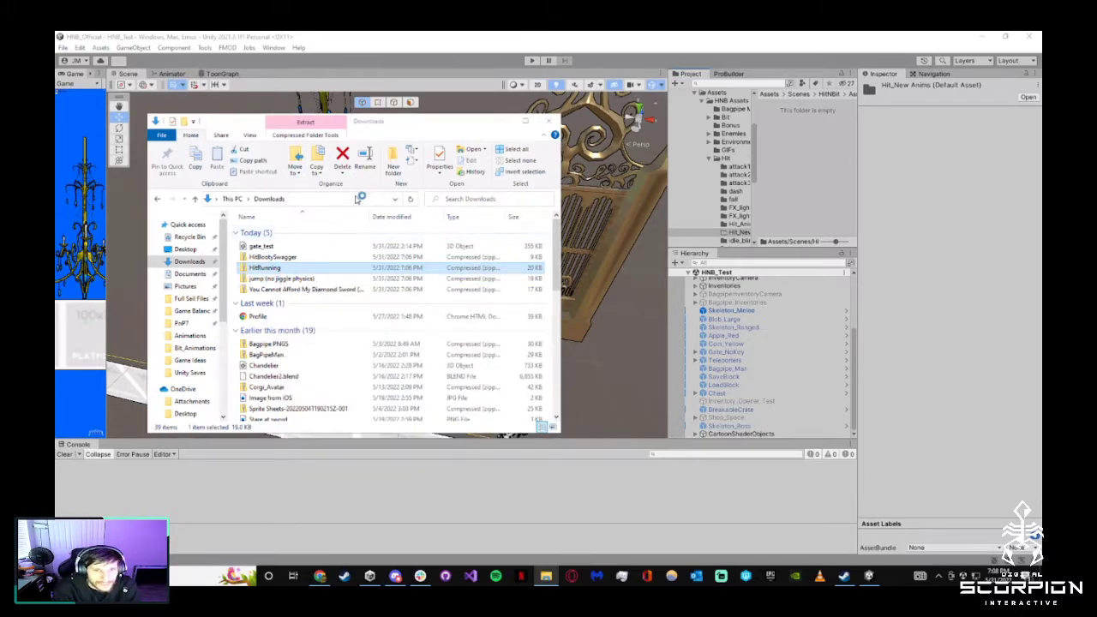
{"action": "double_click", "coordinate": [306, 298]}
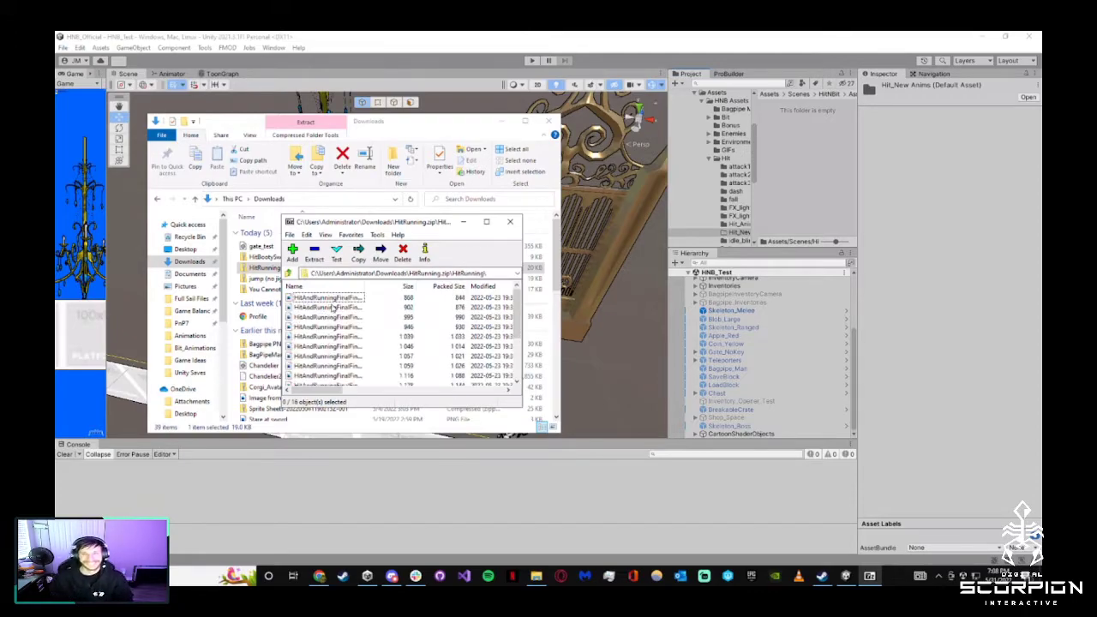
{"action": "left_click", "coordinate": [288, 272]}
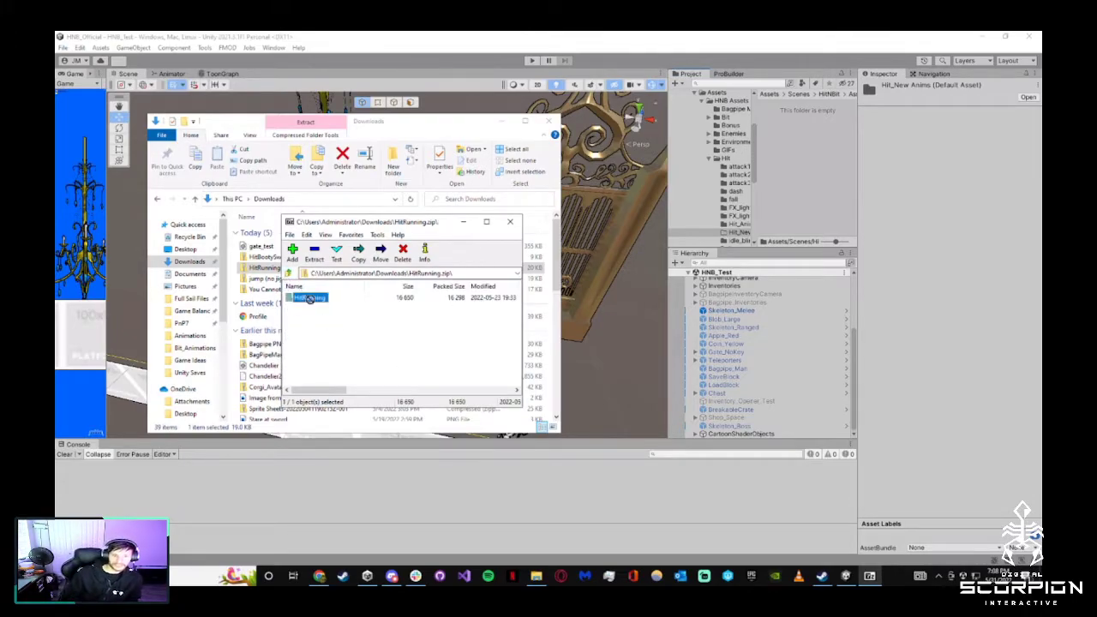
{"action": "left_click_drag", "start_coordinate": [816, 136], "coordinate": [816, 135]}
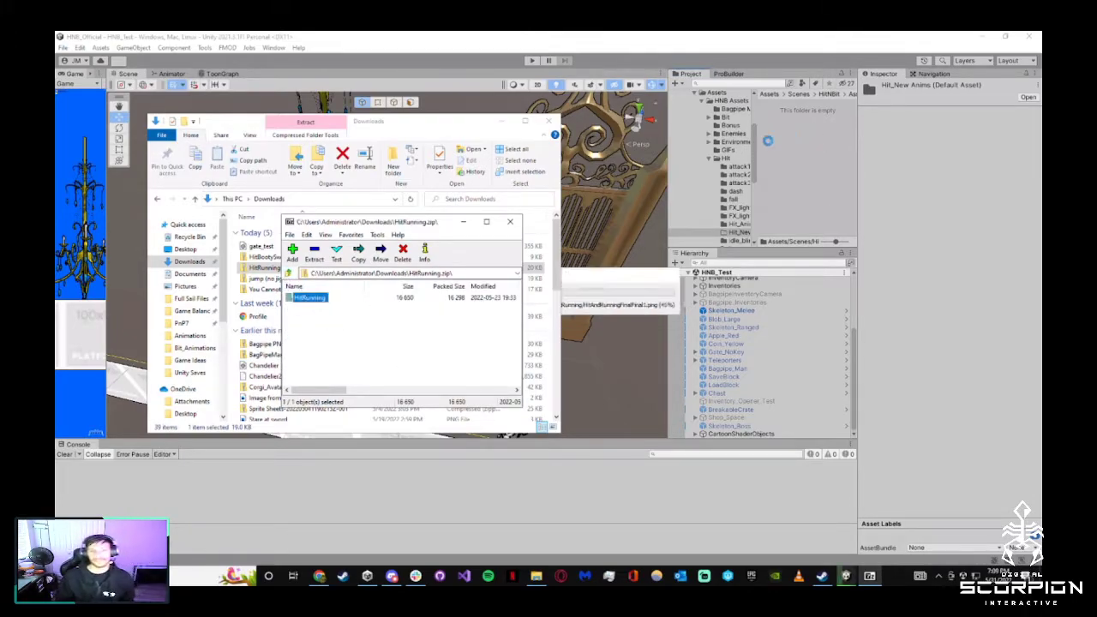
{"action": "left_click", "coordinate": [806, 162]}
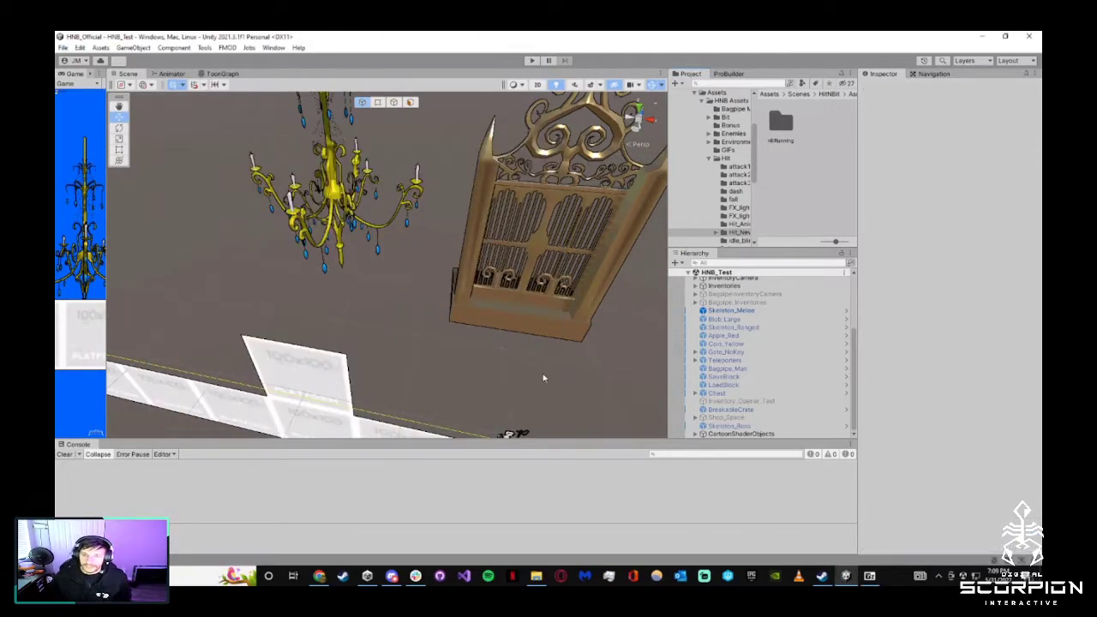
Open the imported HitRunning folder in the project and check the HitAndRunningFinalFinal1 sprite's import settings
{"action": "left_click", "coordinate": [536, 576]}
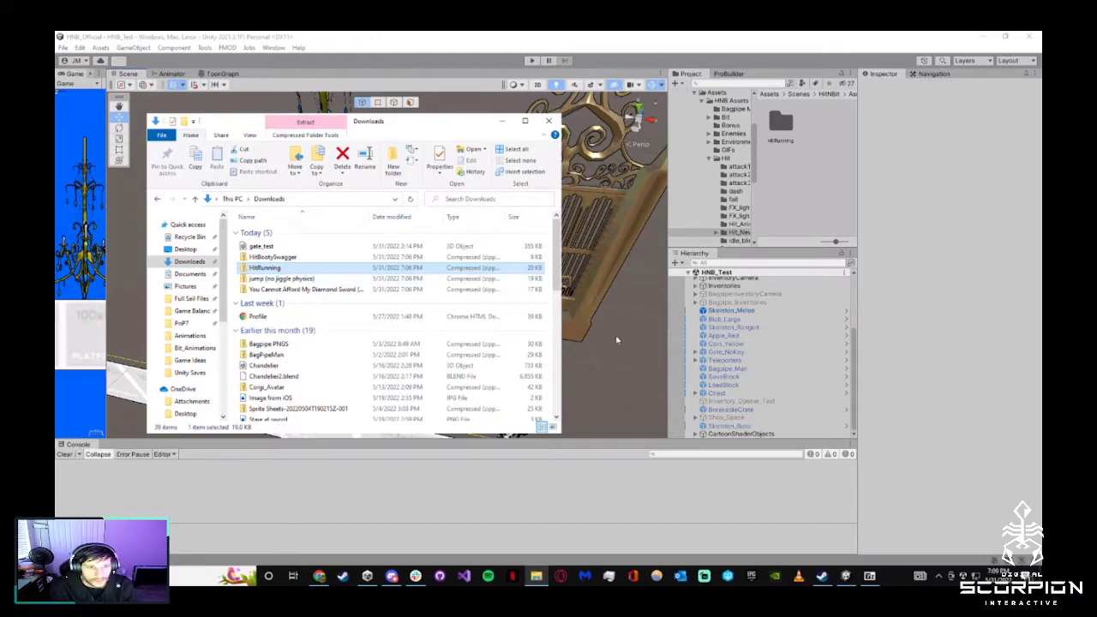
{"action": "left_click", "coordinate": [778, 129]}
{"action": "double_click", "coordinate": [777, 130]}
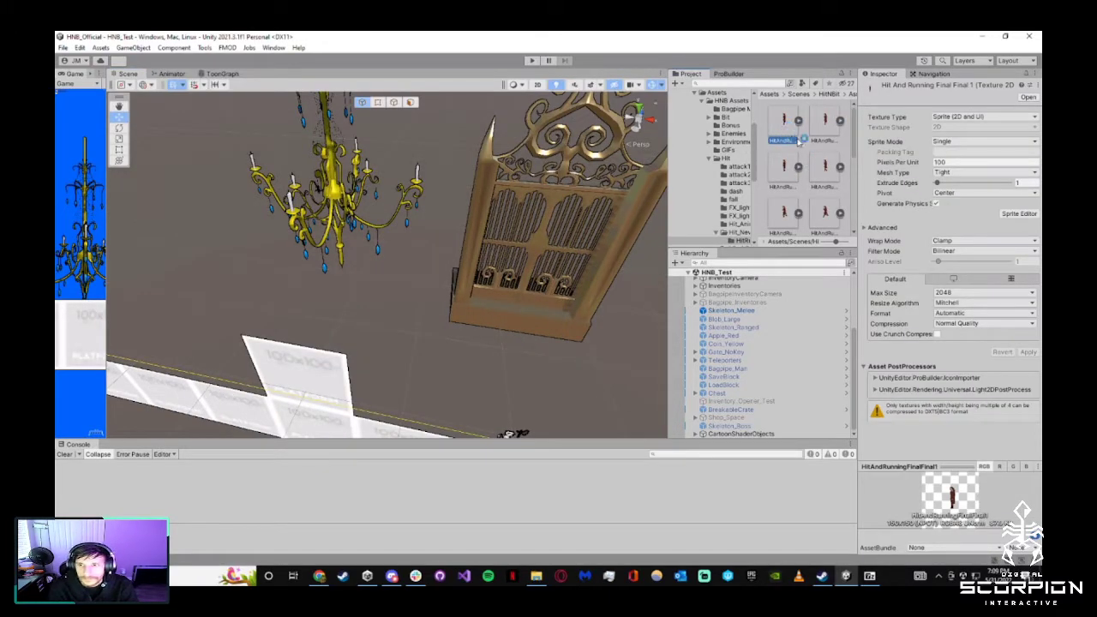
{"action": "left_click", "coordinate": [805, 142]}
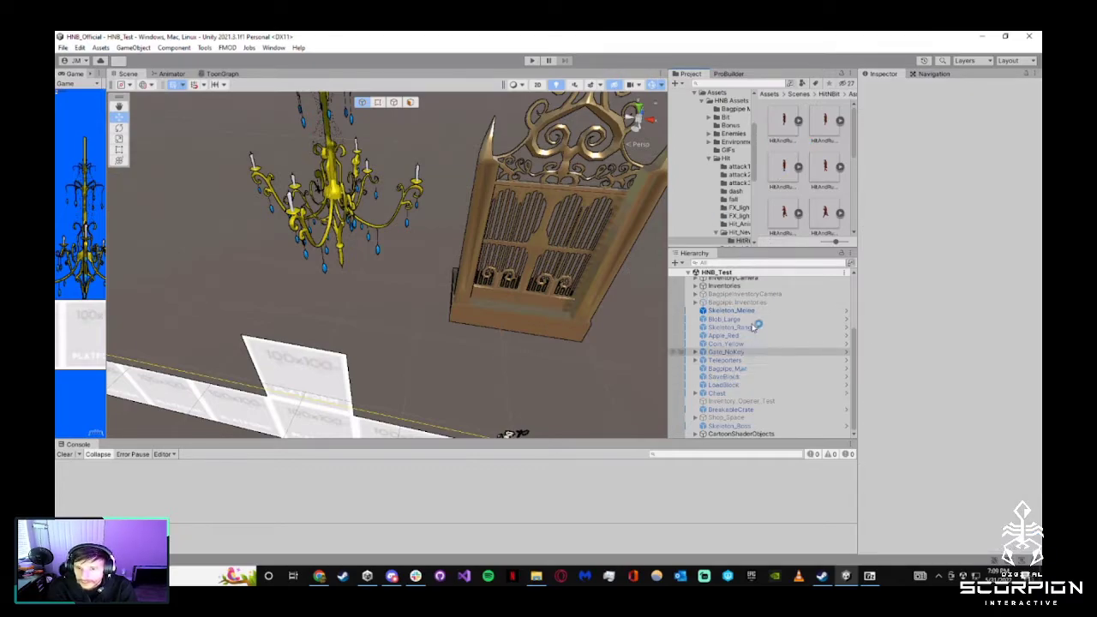
Place all 16 HitRunning sprites in the scene as an animation, saving the clip as Hit_RunningNew in the HitRunning folder
{"action": "scroll", "coordinate": [733, 175], "scroll_direction": "down", "scroll_amount": 5}
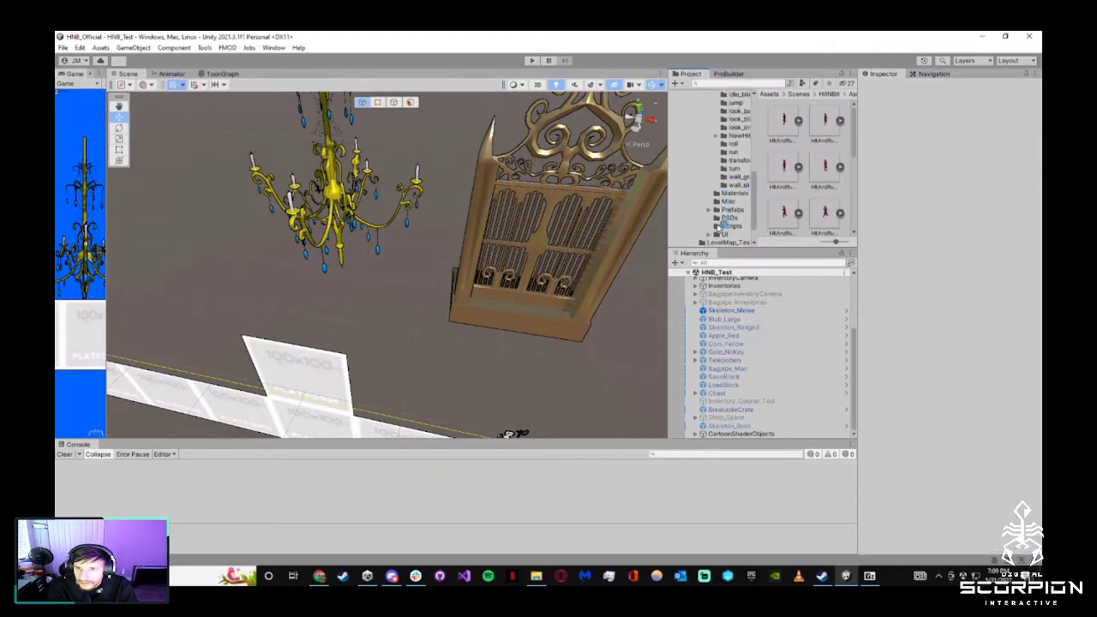
{"action": "scroll", "coordinate": [720, 222], "scroll_direction": "down", "scroll_amount": 2}
{"action": "scroll", "coordinate": [715, 225], "scroll_direction": "up", "scroll_amount": 7}
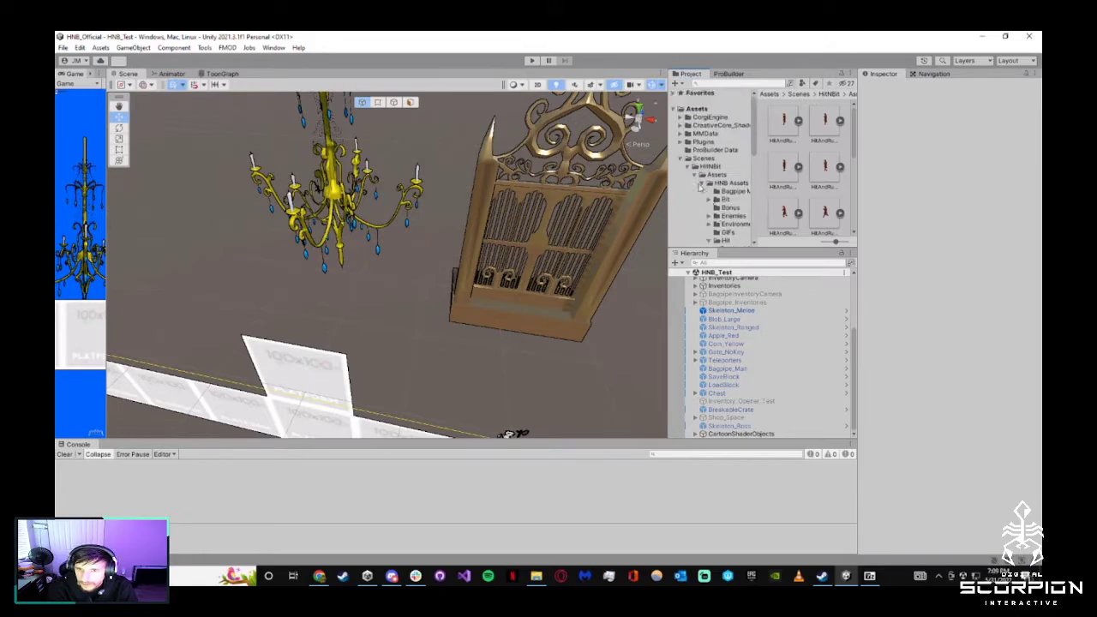
{"action": "left_click", "coordinate": [680, 158]}
{"action": "left_click", "coordinate": [782, 137]}
{"action": "scroll", "coordinate": [782, 137], "scroll_direction": "down", "scroll_amount": 5}
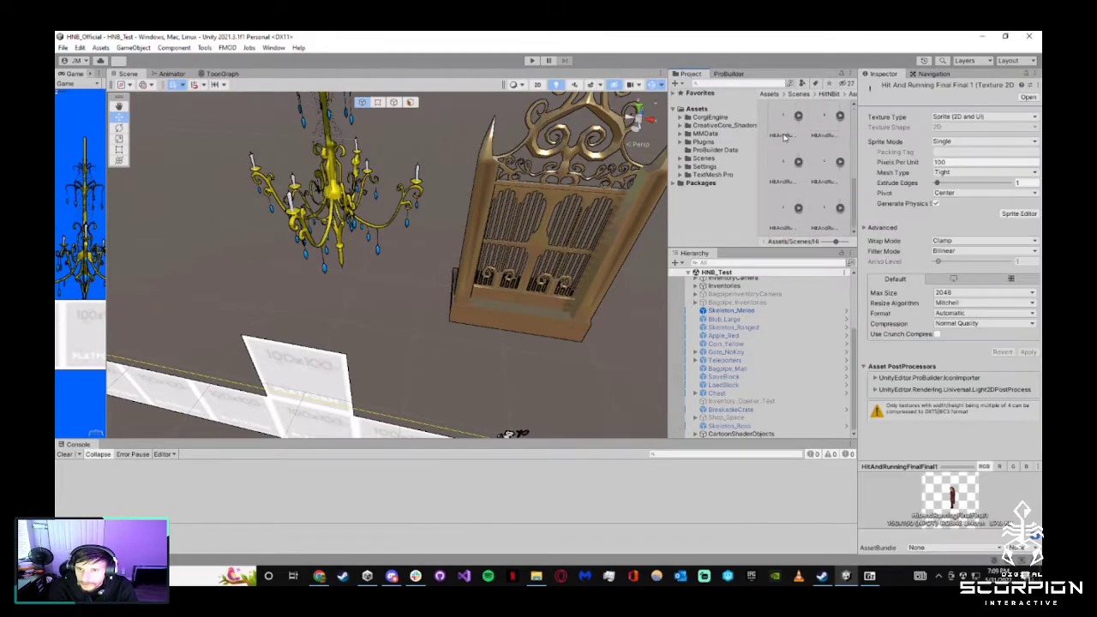
{"action": "left_click", "coordinate": [824, 202], "text": "shift"}
{"action": "left_click_drag", "start_coordinate": [773, 176], "coordinate": [428, 288]}
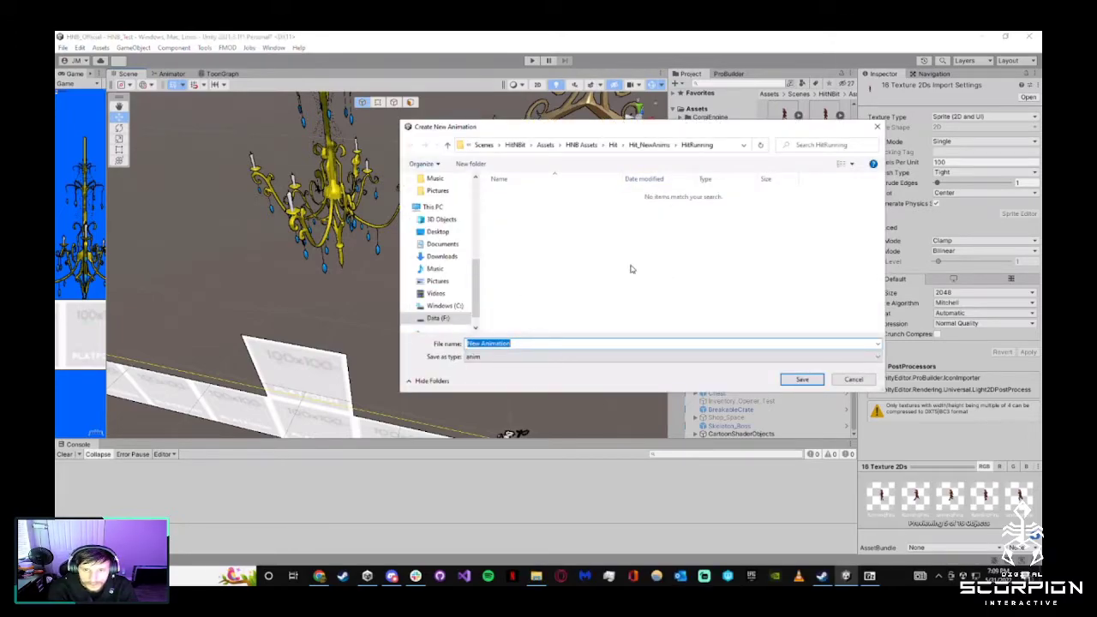
{"action": "type", "text": "Hit_runnign"}
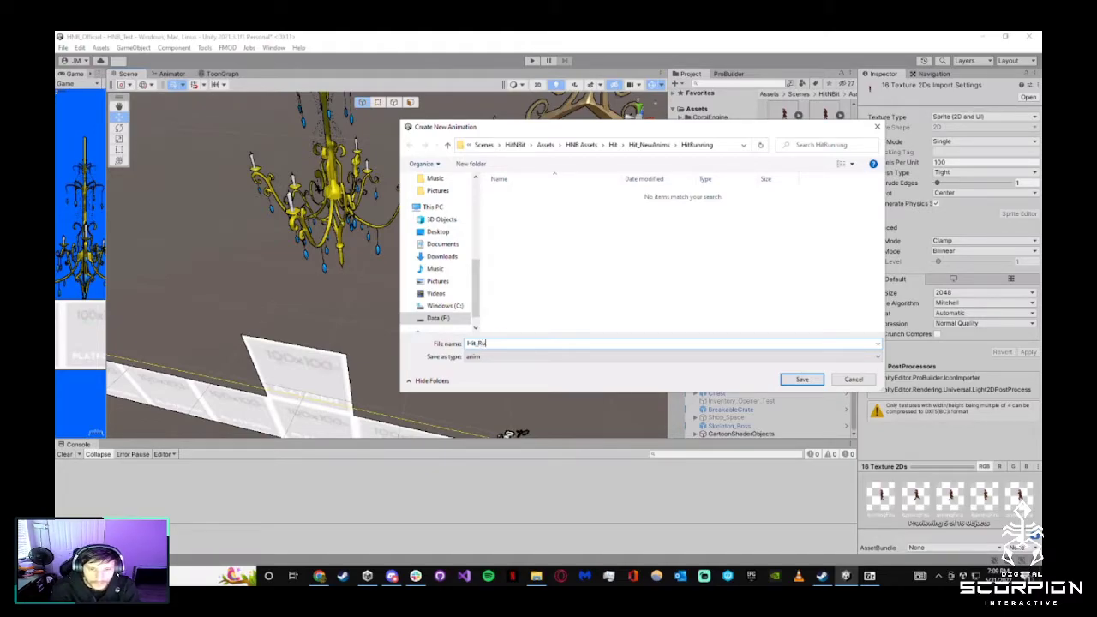
{"action": "key", "text": "Return"}
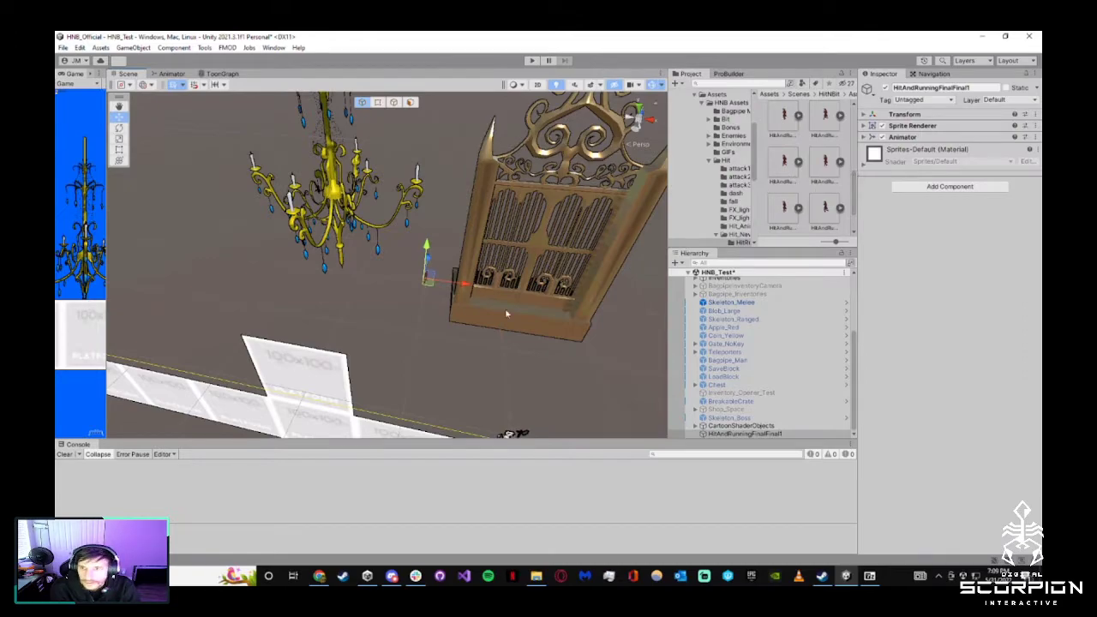
Delete the HitAndRunningFinalFinal1 object from the scene and its animator controller from the HitRunning folder
{"action": "right_click", "coordinate": [752, 433]}
{"action": "left_click", "coordinate": [807, 155]}
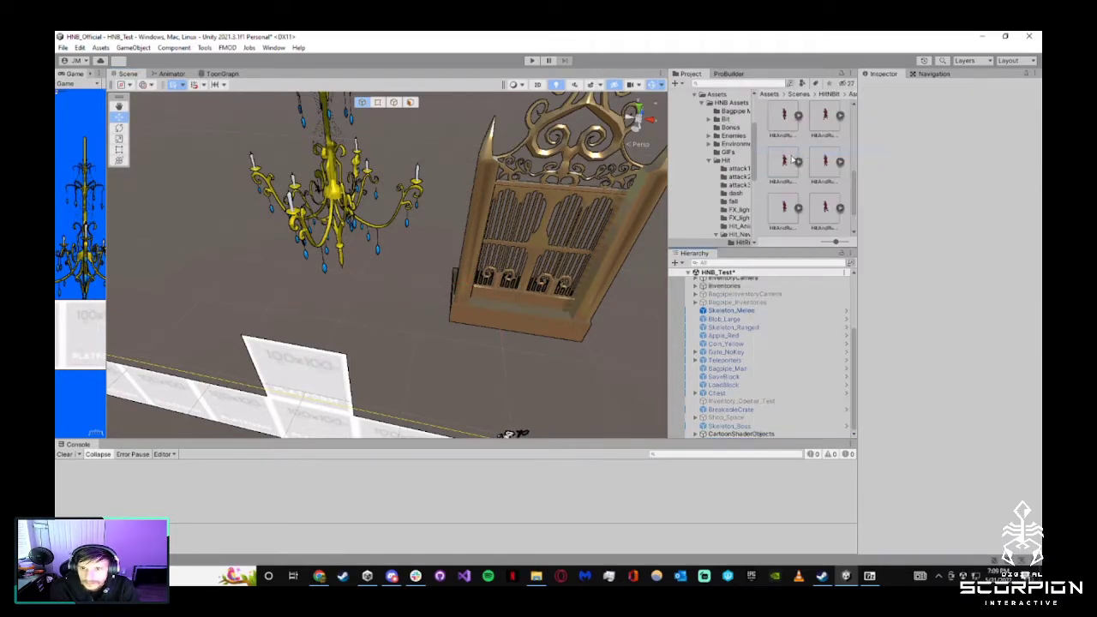
{"action": "left_click", "coordinate": [825, 125]}
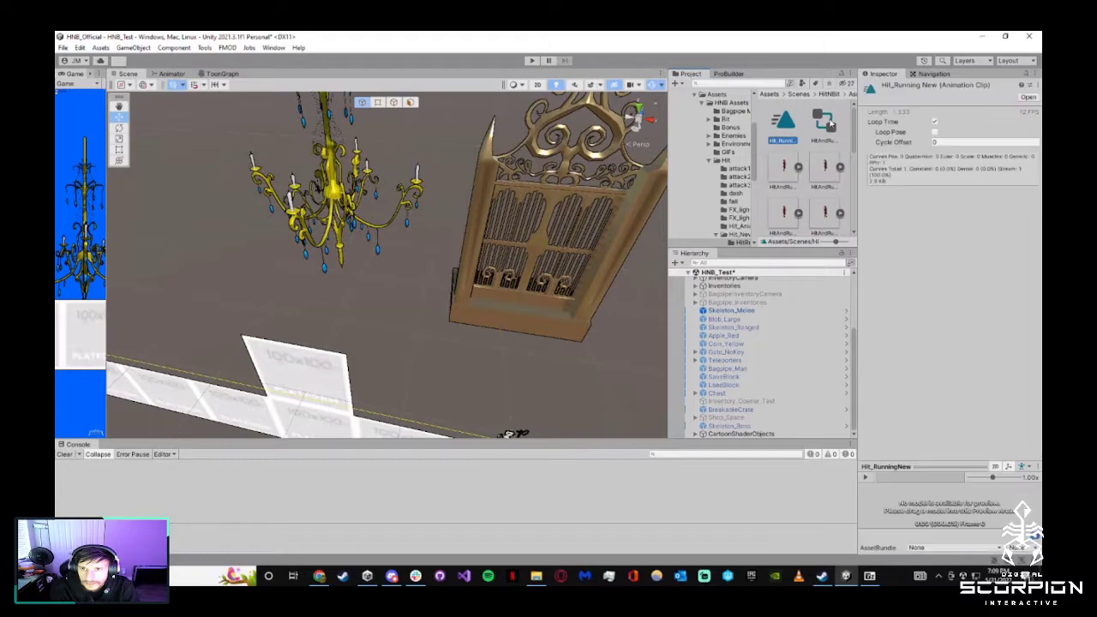
{"action": "right_click", "coordinate": [827, 121]}
{"action": "left_click", "coordinate": [853, 162]}
{"action": "left_click", "coordinate": [597, 324]}
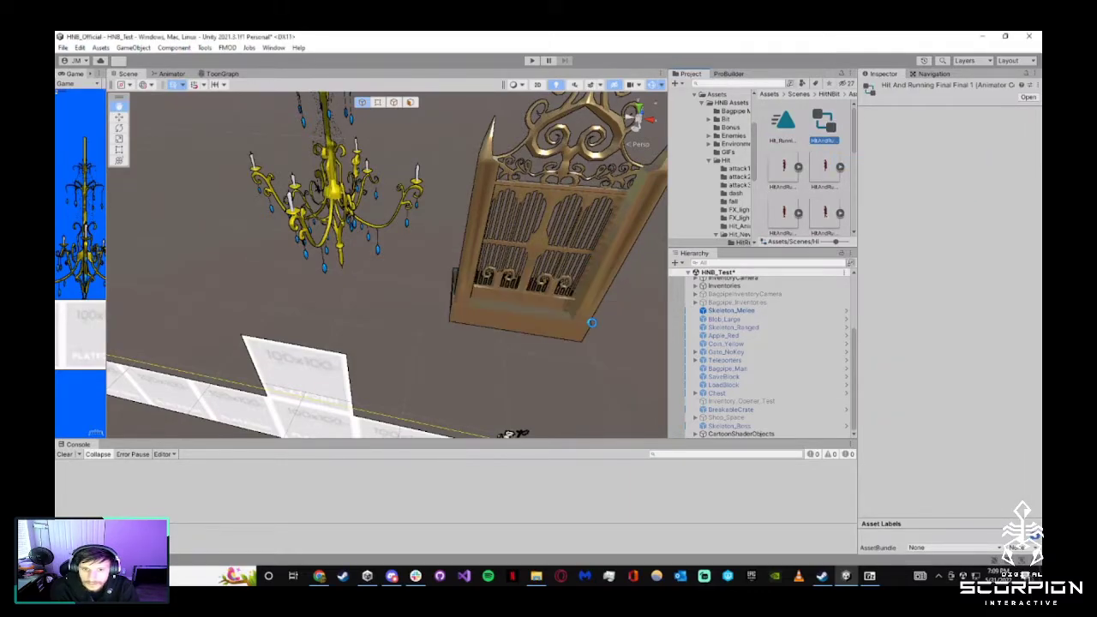
Check the Hit_RunningNew clip's settings and the import settings of the HitAndRunningFinalFinal16 sprite
{"action": "left_click", "coordinate": [800, 130]}
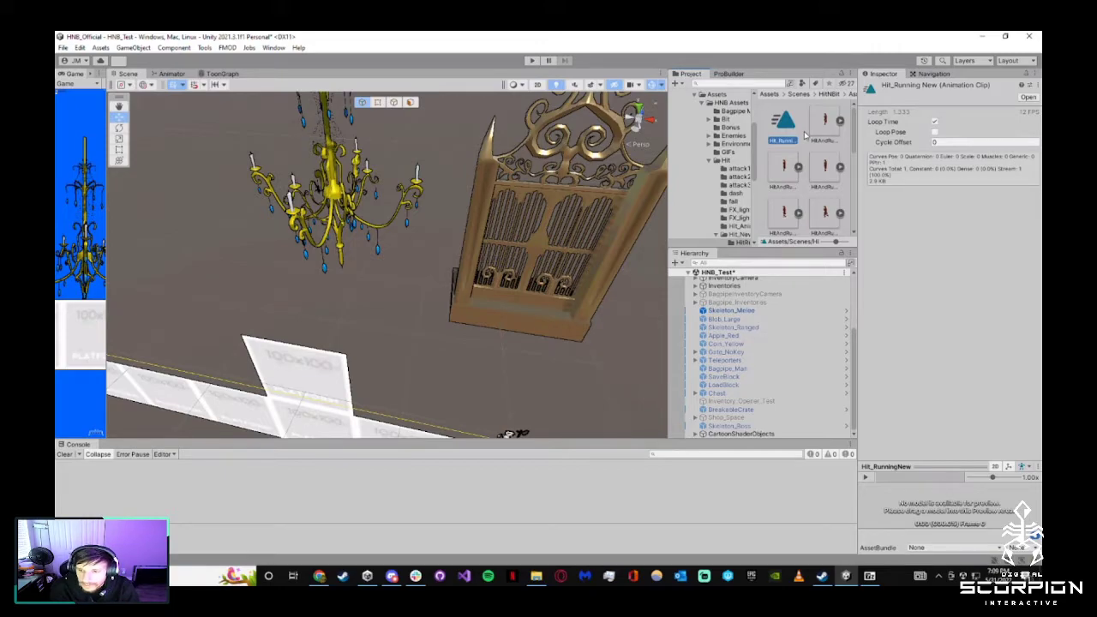
{"action": "scroll", "coordinate": [805, 146], "scroll_direction": "down", "scroll_amount": 3}
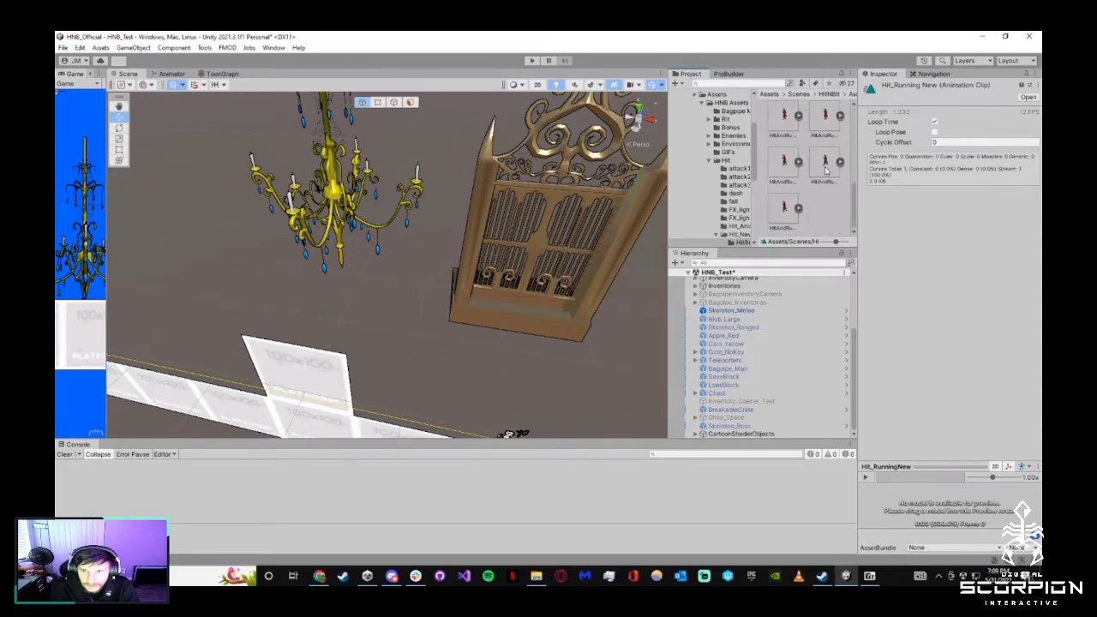
{"action": "left_click", "coordinate": [784, 207]}
{"action": "scroll", "coordinate": [801, 180], "scroll_direction": "up", "scroll_amount": 3}
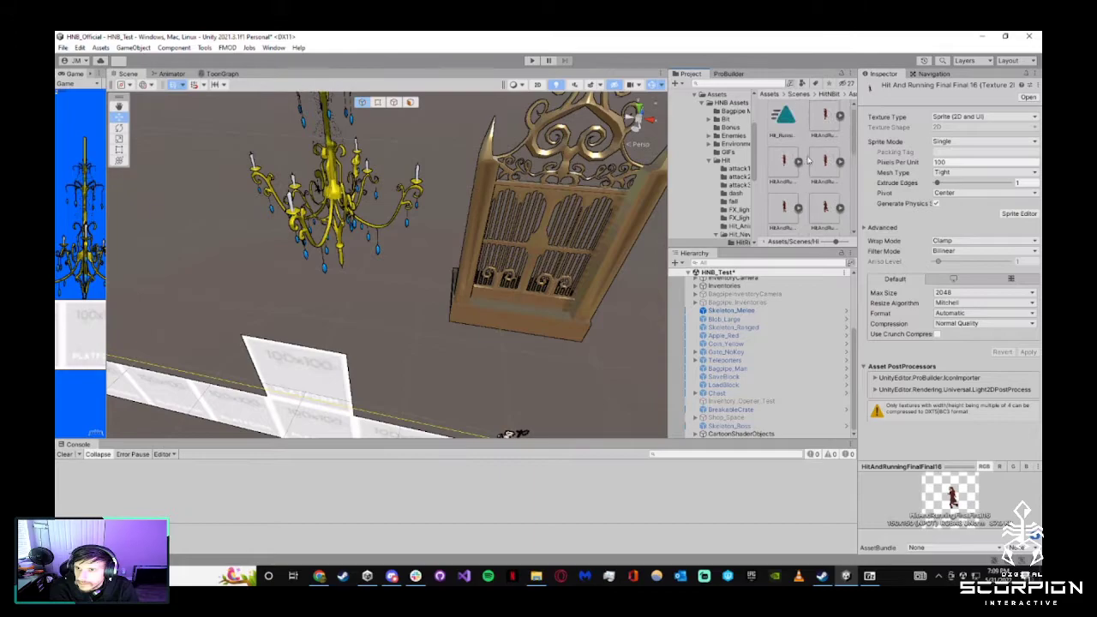
{"action": "left_click", "coordinate": [806, 131]}
{"action": "left_click", "coordinate": [798, 129]}
{"action": "left_click", "coordinate": [805, 133]}
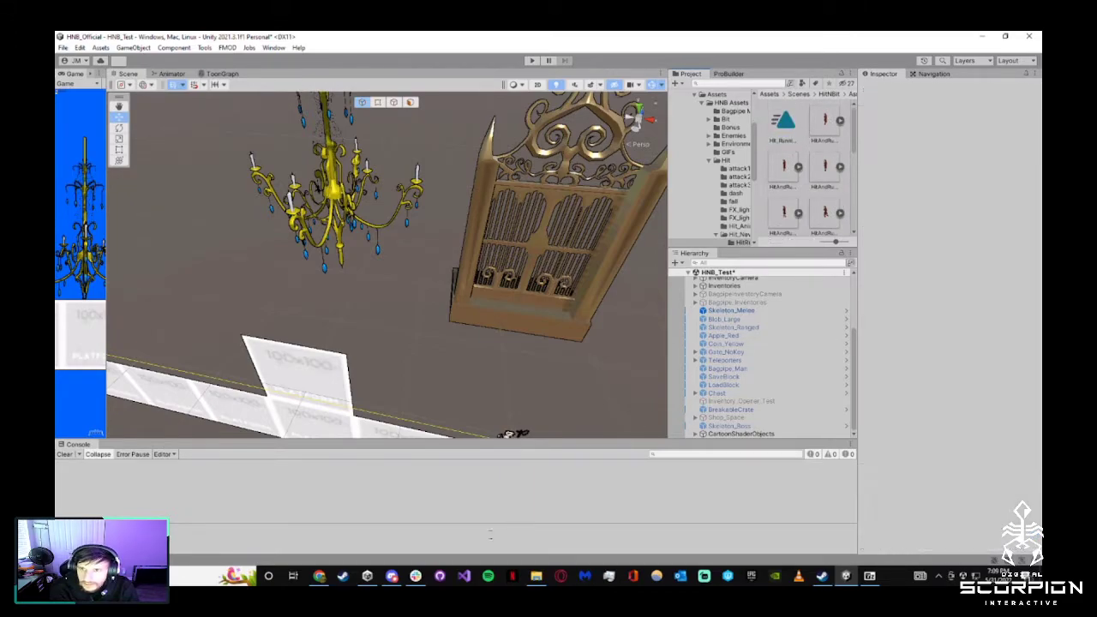
{"action": "left_click", "coordinate": [392, 576]}
{"action": "left_click", "coordinate": [616, 286]}
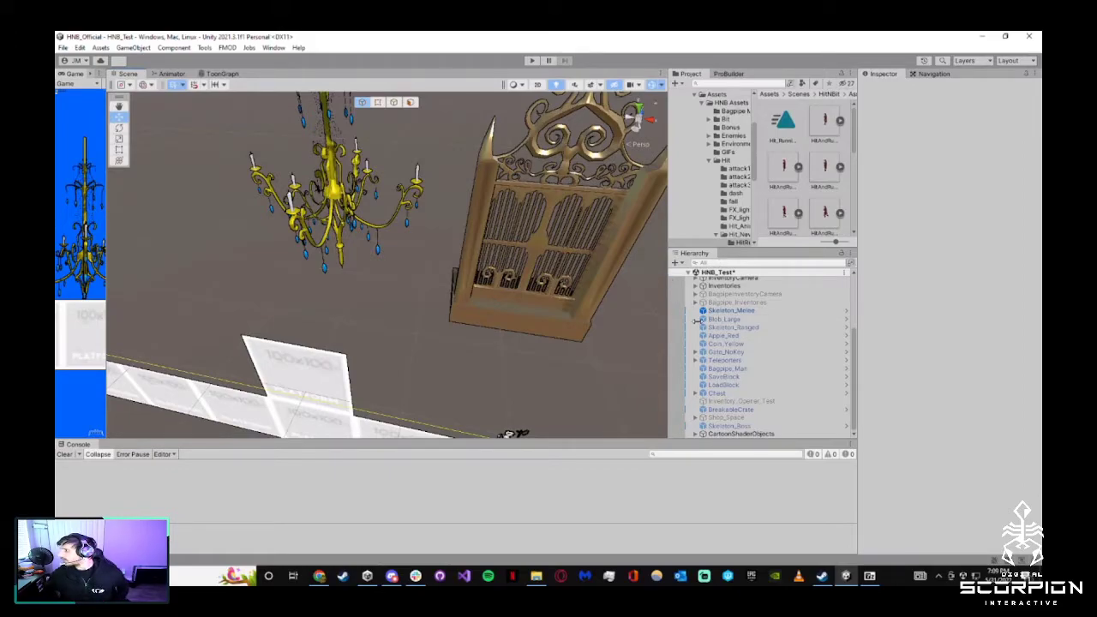
Open the Player_AI folder inside the project's Prefabs folder and clear the console
{"action": "scroll", "coordinate": [754, 343], "scroll_direction": "up", "scroll_amount": 5}
{"action": "left_click", "coordinate": [785, 124]}
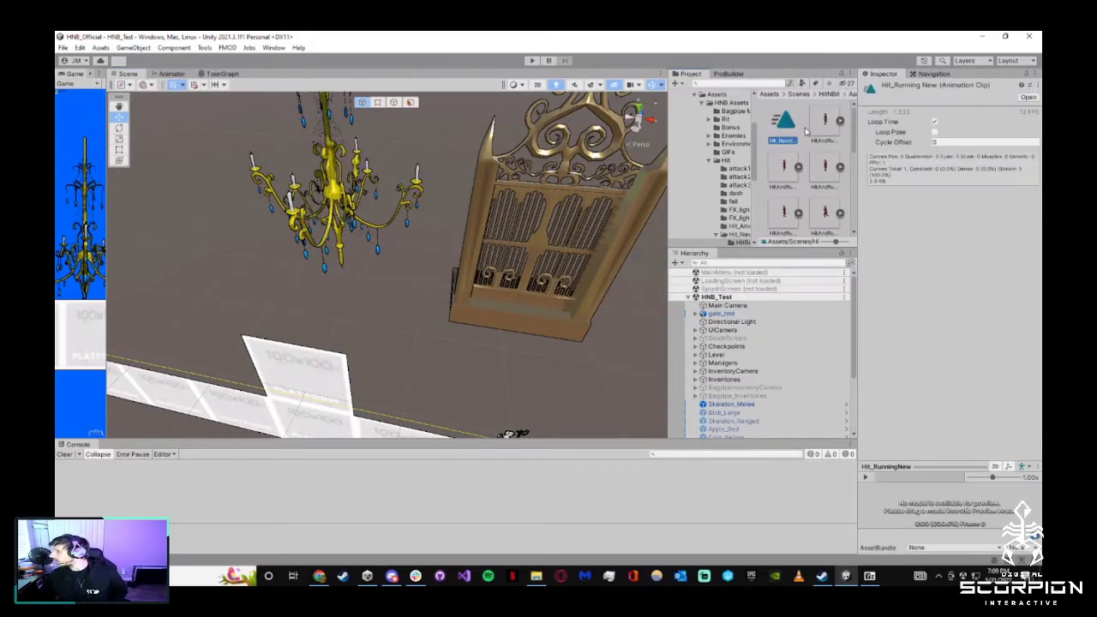
{"action": "left_click", "coordinate": [805, 130]}
{"action": "scroll", "coordinate": [716, 240], "scroll_direction": "down", "scroll_amount": 5}
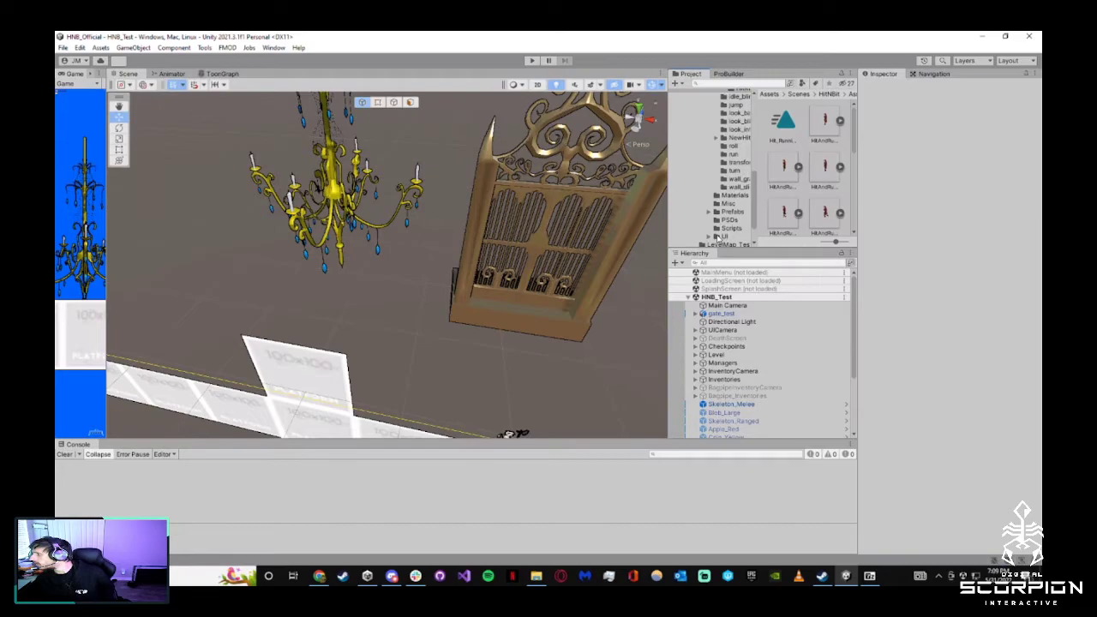
{"action": "double_click", "coordinate": [825, 167]}
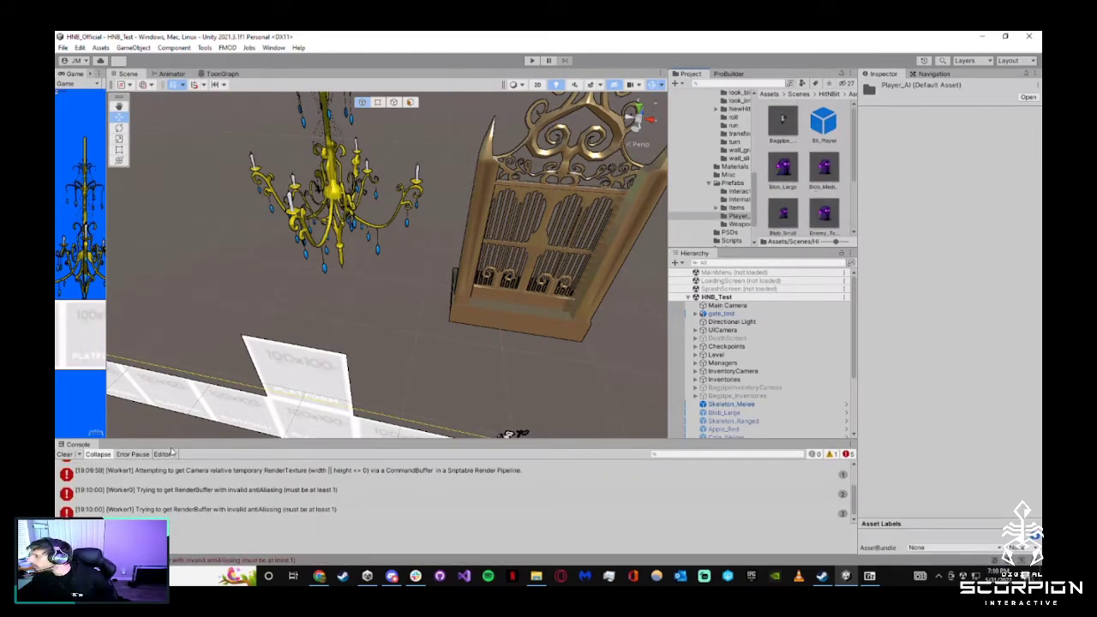
{"action": "left_click", "coordinate": [64, 453]}
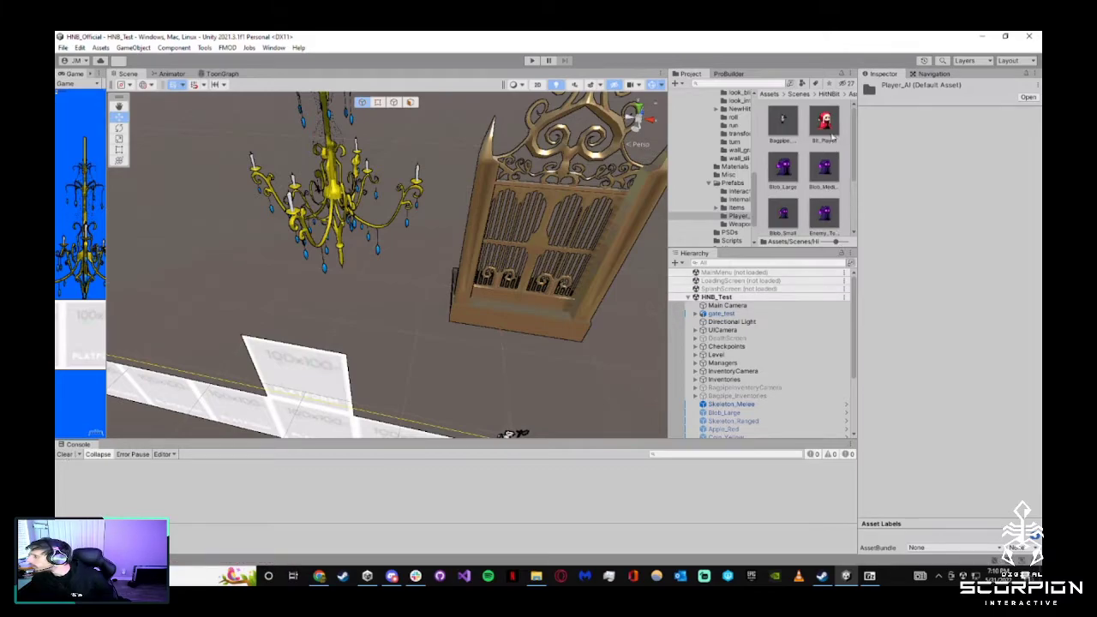
Open the Hit_Player prefab for editing and collapse its Character Handle Weapon, Fmod Player and material sections
{"action": "scroll", "coordinate": [802, 128], "scroll_direction": "down", "scroll_amount": 2}
{"action": "double_click", "coordinate": [783, 166]}
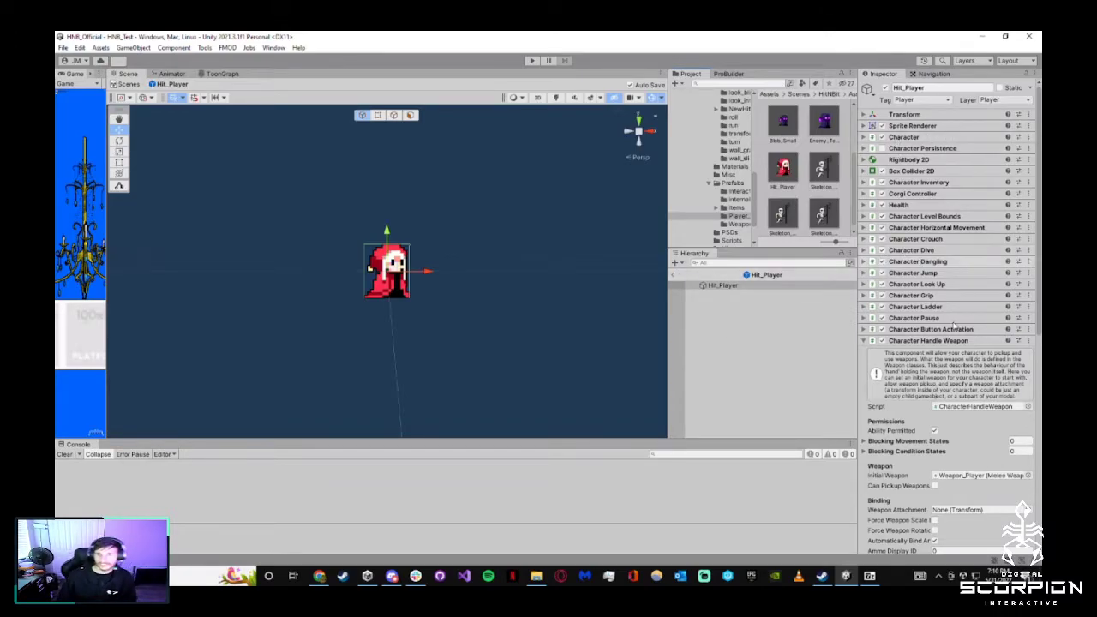
{"action": "left_click", "coordinate": [960, 341]}
{"action": "left_click", "coordinate": [943, 363]}
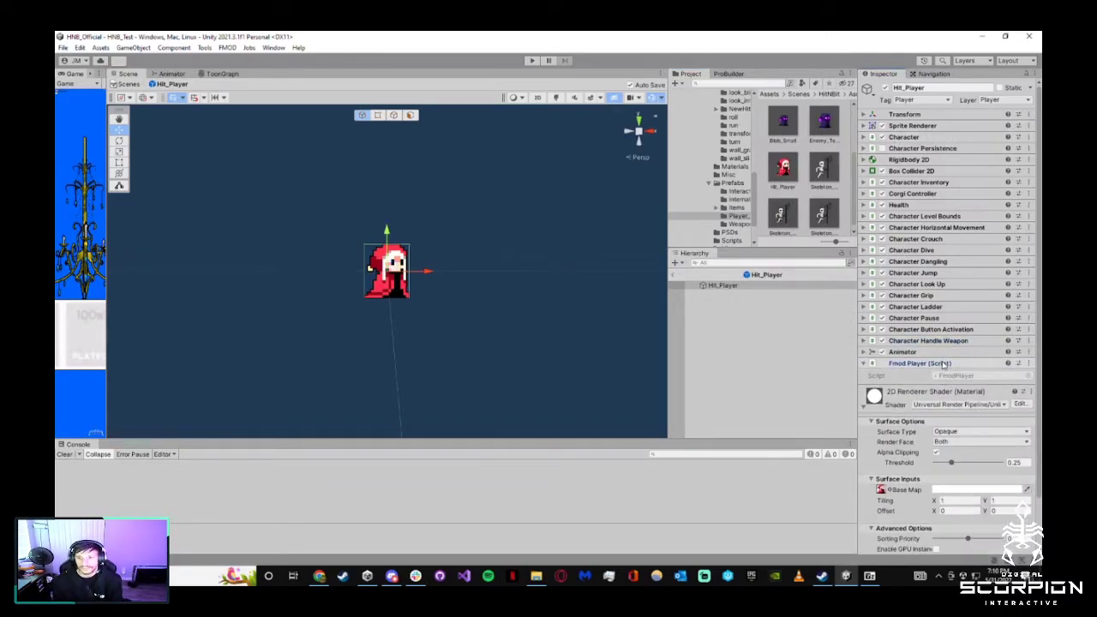
{"action": "left_click", "coordinate": [944, 364]}
{"action": "left_click", "coordinate": [892, 396]}
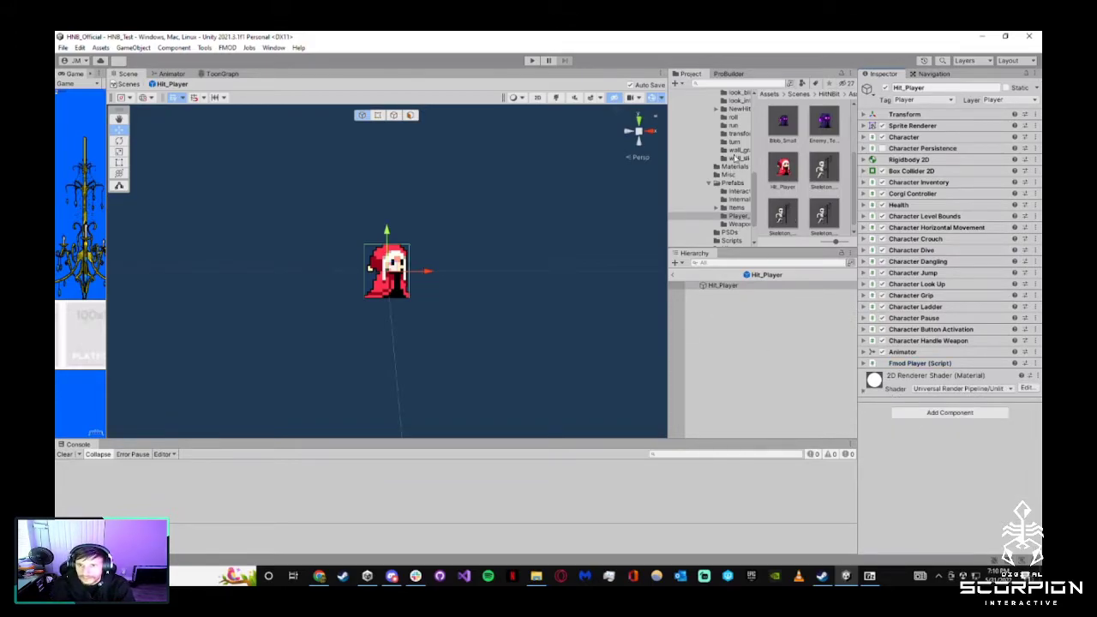
Return to the HitRunning project folder and show Hit_Player's animation clips in a widened Animation window
{"action": "scroll", "coordinate": [735, 159], "scroll_direction": "up", "scroll_amount": 5}
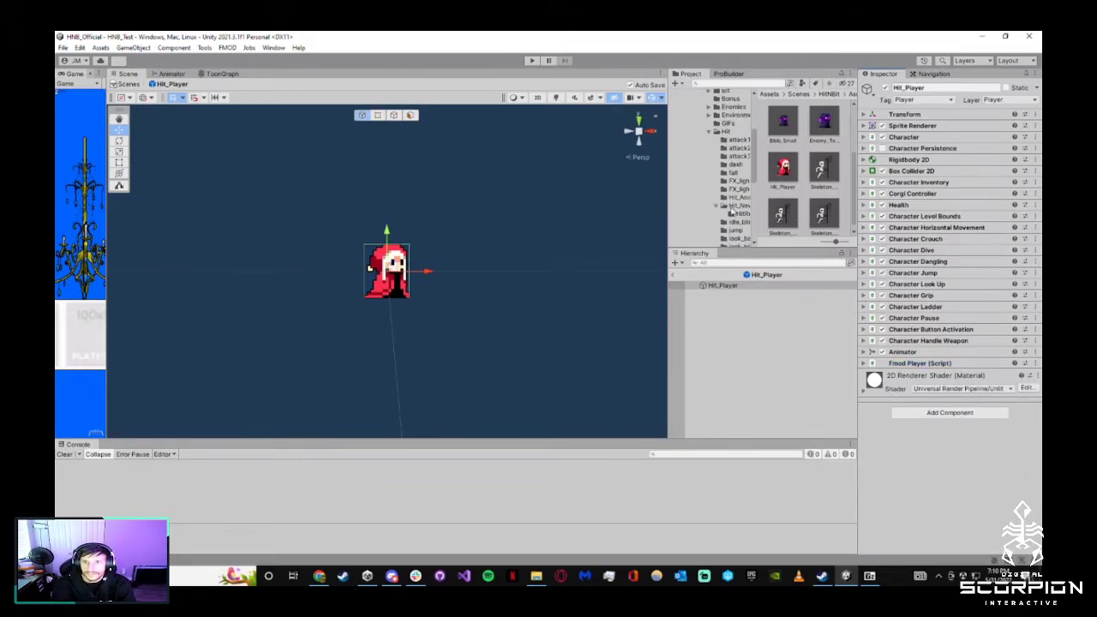
{"action": "left_click", "coordinate": [733, 214]}
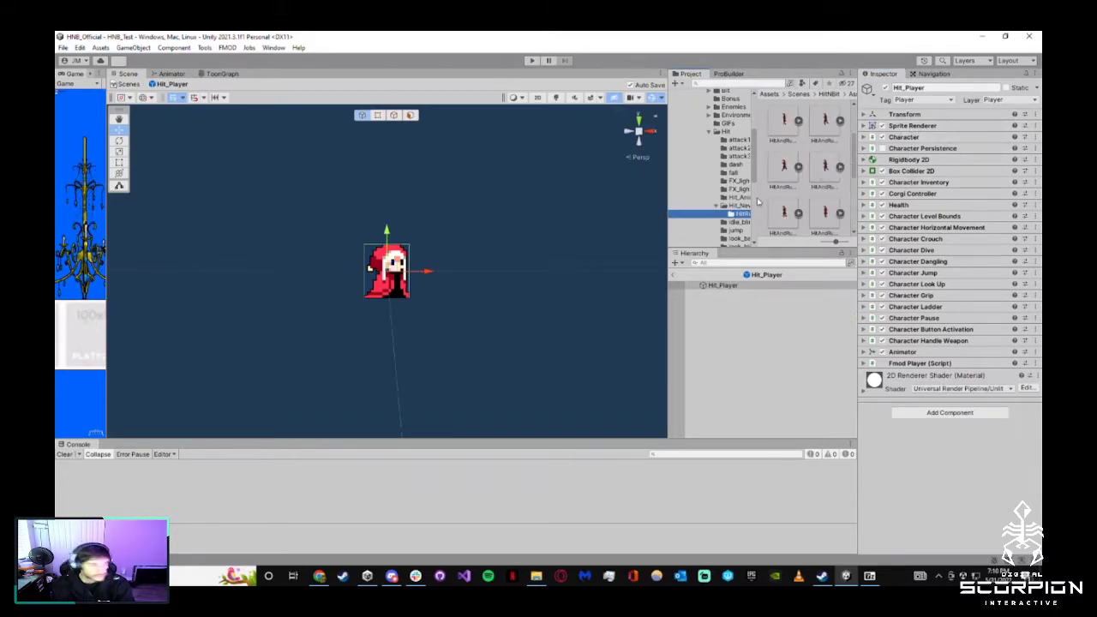
{"action": "left_click_drag", "start_coordinate": [109, 160], "coordinate": [313, 163]}
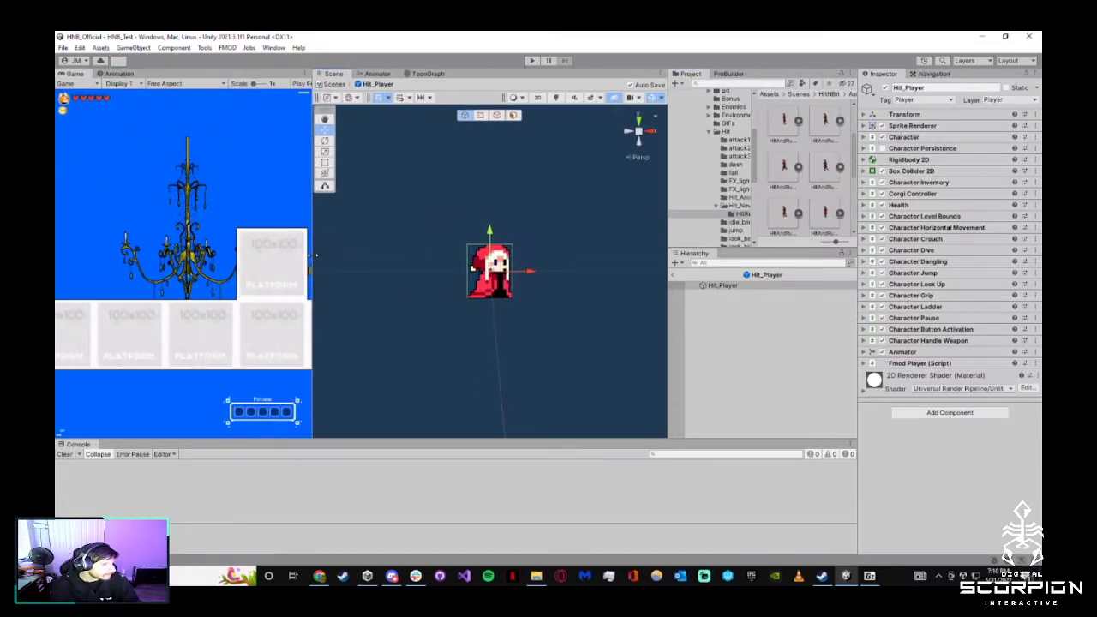
{"action": "left_click", "coordinate": [119, 74]}
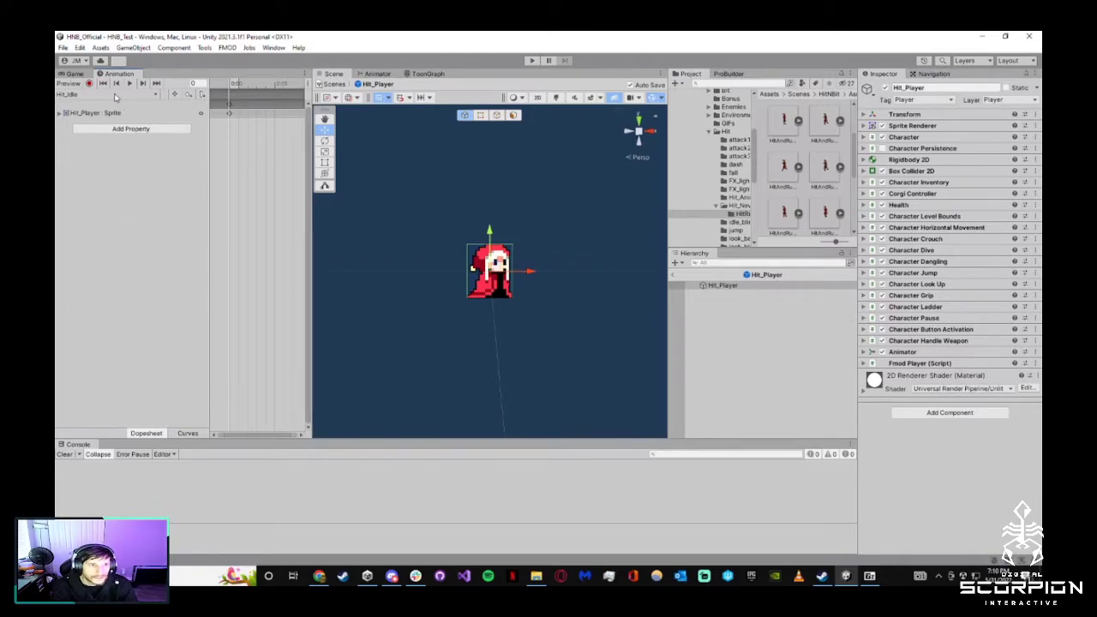
{"action": "left_click", "coordinate": [115, 94]}
{"action": "left_click", "coordinate": [178, 251]}
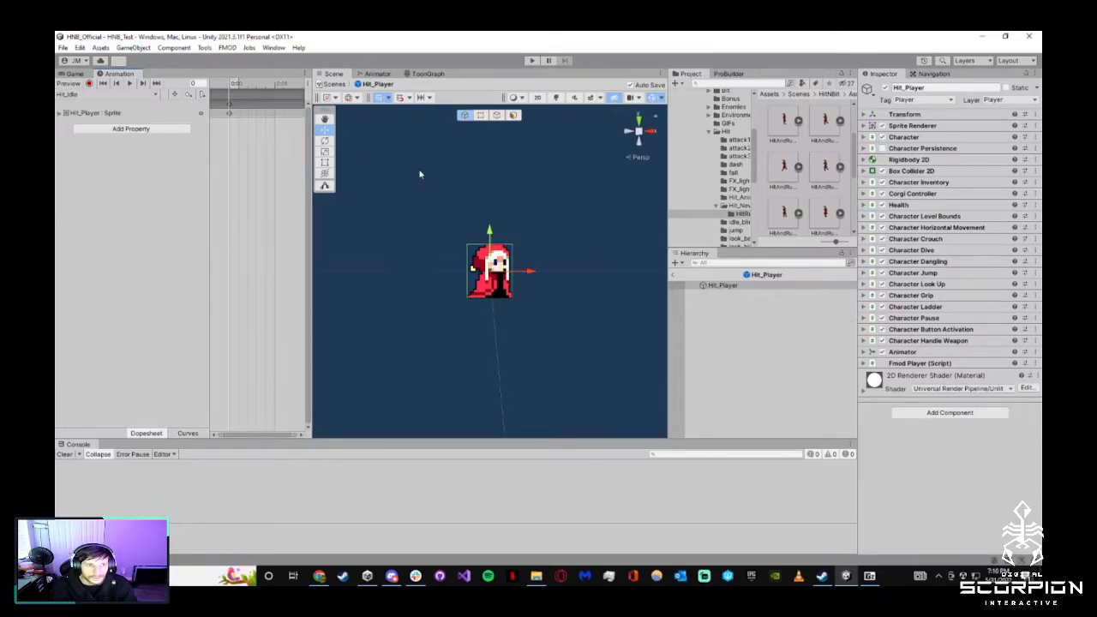
Add the Hit_RunningNew clip as a state in Hit_Player's Animator graph, placed just above Hit_Run
{"action": "left_click", "coordinate": [375, 74]}
{"action": "scroll", "coordinate": [567, 262], "scroll_direction": "up", "scroll_amount": 1}
{"action": "middle_click_drag", "start_coordinate": [567, 263], "coordinate": [666, 197]}
{"action": "scroll", "coordinate": [845, 203], "scroll_direction": "up", "scroll_amount": 1}
{"action": "left_click_drag", "start_coordinate": [785, 122], "coordinate": [502, 277]}
{"action": "middle_click_drag", "start_coordinate": [567, 292], "coordinate": [615, 291]}
{"action": "left_click_drag", "start_coordinate": [578, 279], "coordinate": [549, 319]}
{"action": "right_click", "coordinate": [548, 324]}
{"action": "left_click", "coordinate": [604, 273]}
Examine the conditions and detailed settings of the Any State to Hit_Run transitions
{"action": "left_click", "coordinate": [488, 300]}
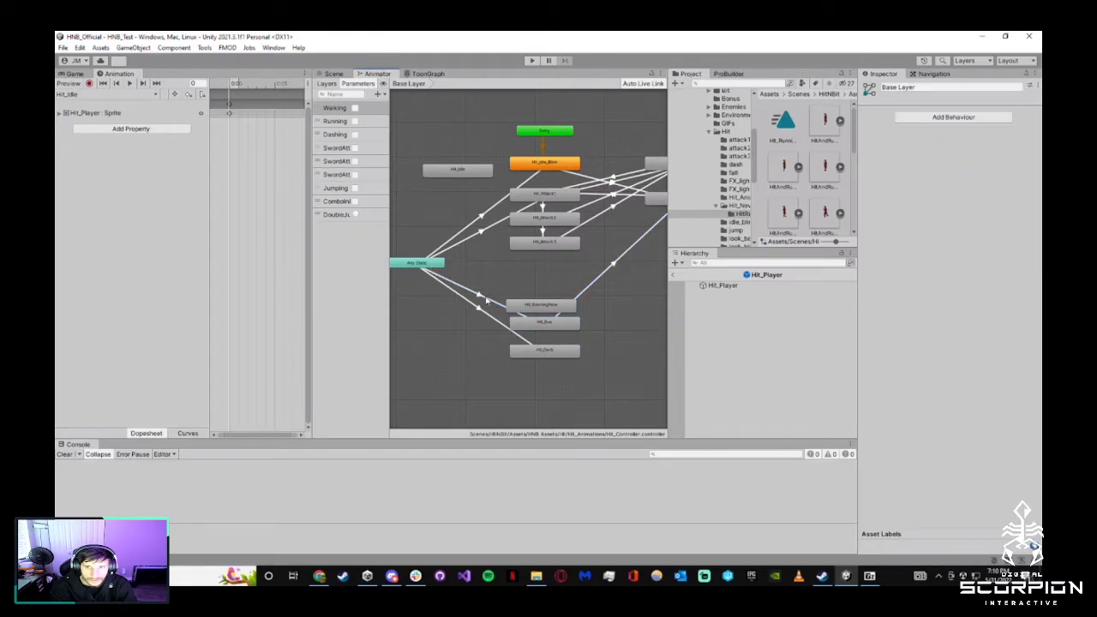
{"action": "left_click", "coordinate": [482, 298]}
{"action": "left_click", "coordinate": [470, 274]}
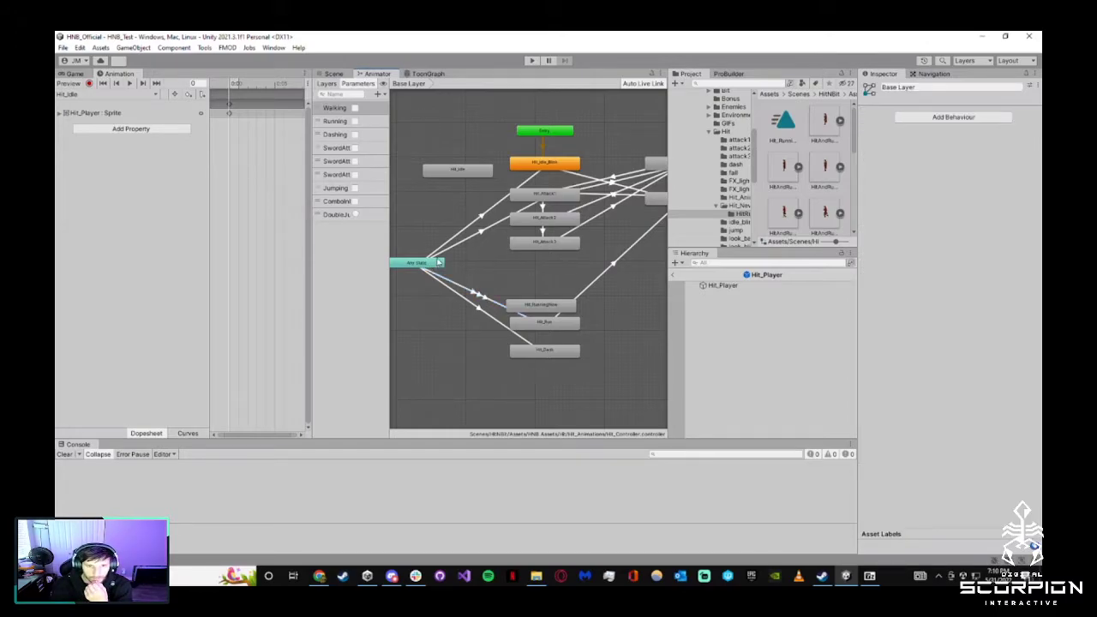
{"action": "left_click", "coordinate": [478, 295]}
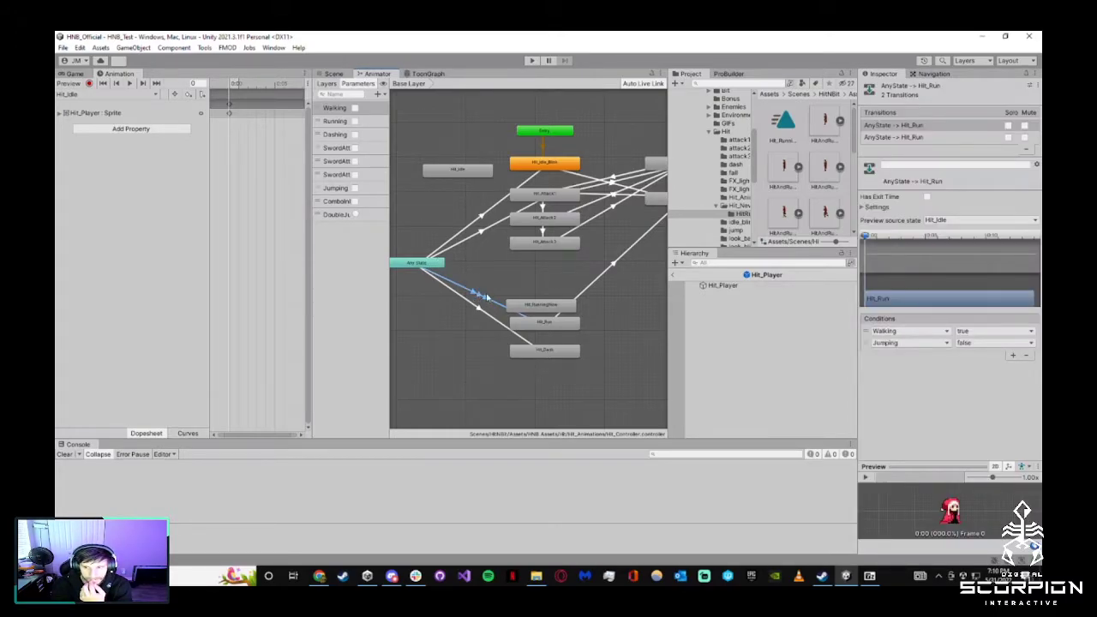
{"action": "left_click", "coordinate": [876, 208]}
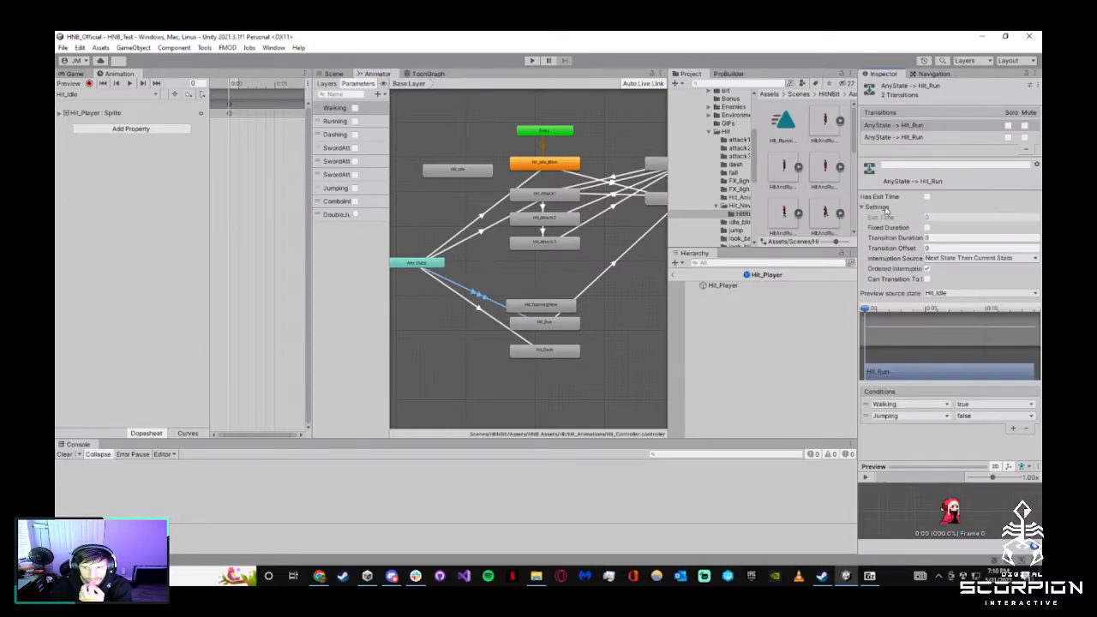
Replace the Any State to Hit_Run transitions with a transition from Any State to Hit_RunningNew
{"action": "left_click", "coordinate": [503, 277]}
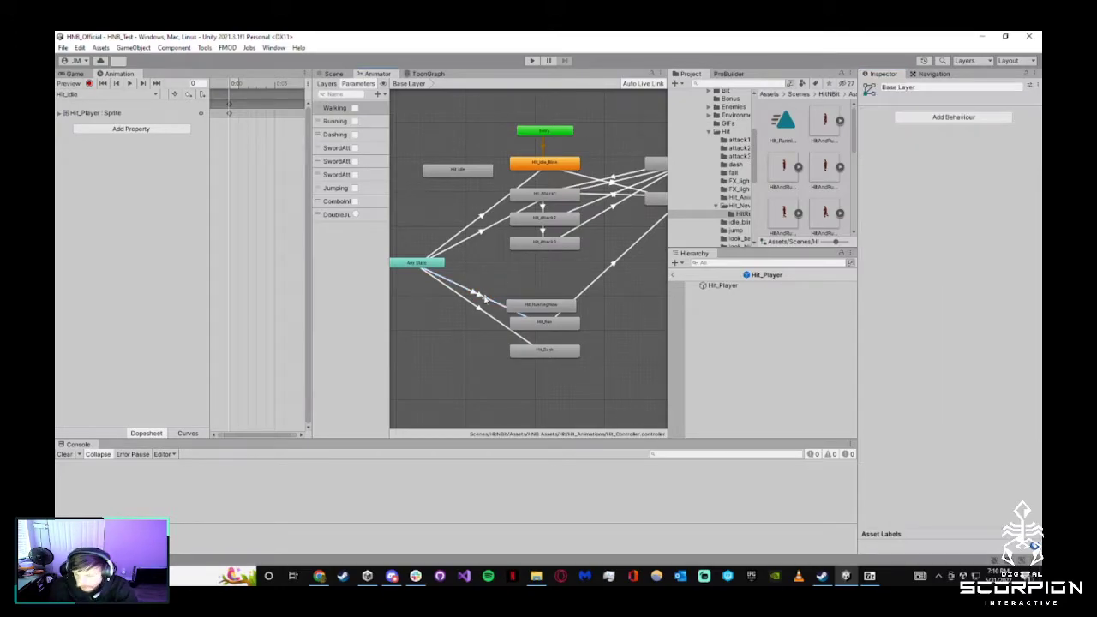
{"action": "left_click", "coordinate": [420, 264]}
{"action": "left_click", "coordinate": [539, 307]}
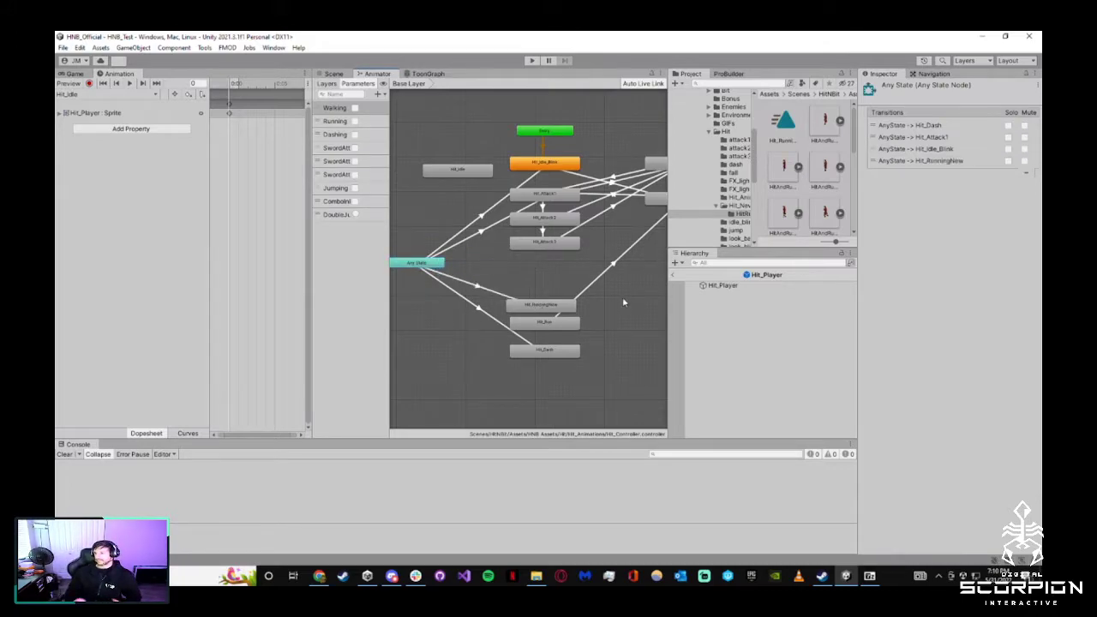
Try to make a transition out of the Hit_RunningNew state and remove the Any State transition leading to it
{"action": "middle_click_drag", "start_coordinate": [624, 303], "coordinate": [553, 315]}
{"action": "right_click", "coordinate": [483, 319]}
{"action": "right_click", "coordinate": [485, 324]}
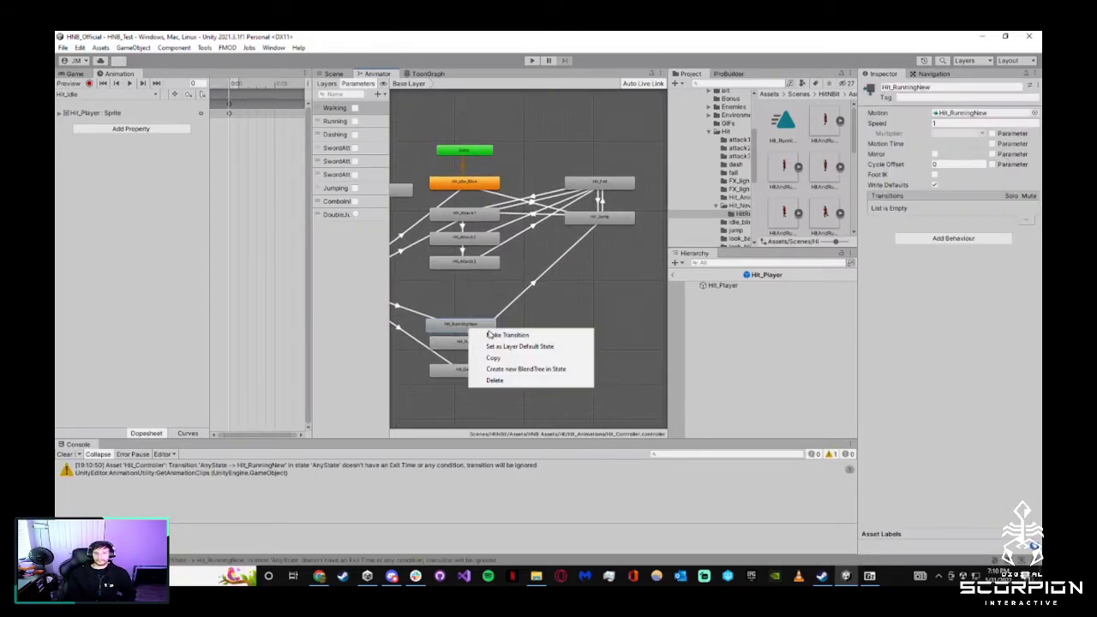
{"action": "left_click", "coordinate": [504, 326]}
{"action": "right_click", "coordinate": [577, 348]}
{"action": "left_click", "coordinate": [523, 328]}
{"action": "left_click", "coordinate": [551, 331]}
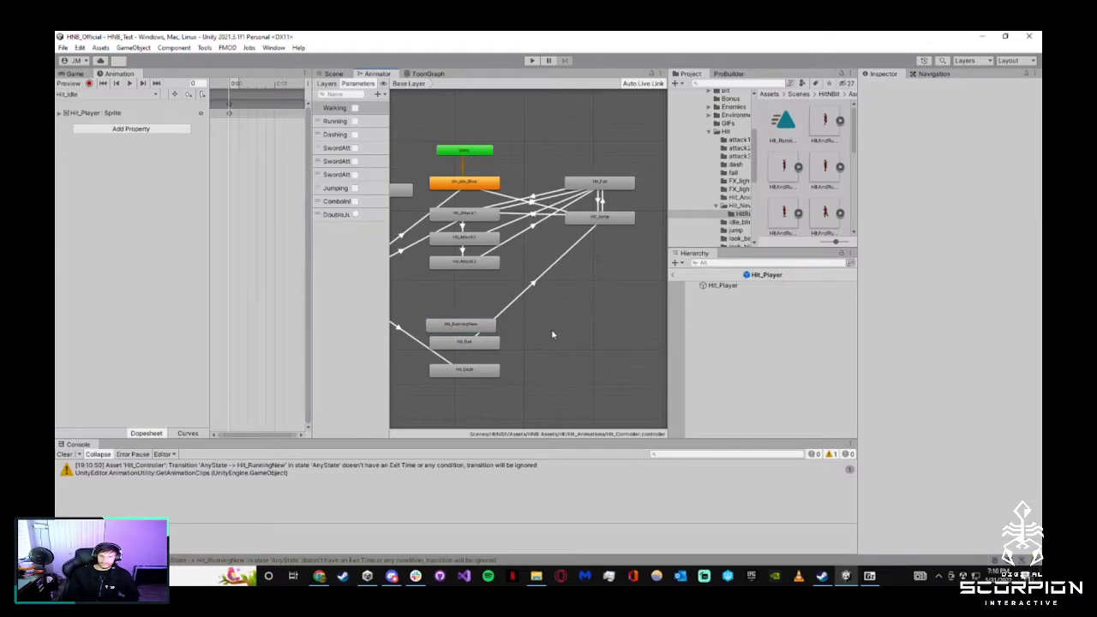
Undo the latest transition edits, including the removal of the Any State to Hit_Run transitions
{"action": "key", "text": "ctrl+z"}
{"action": "key", "text": "ctrl+z"}
{"action": "key", "text": "ctrl+z"}
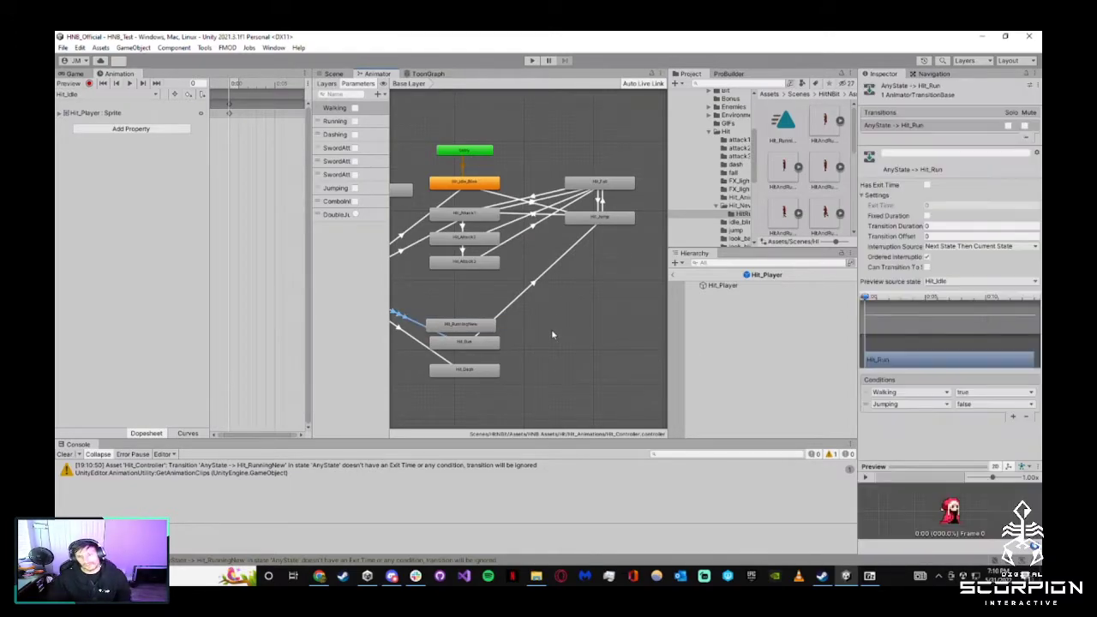
Add a new transition from Any State to Hit_RunningNew, keeping the existing Any State to Hit_Run transition
{"action": "middle_click_drag", "start_coordinate": [561, 330], "coordinate": [629, 327]}
{"action": "left_click", "coordinate": [535, 299]}
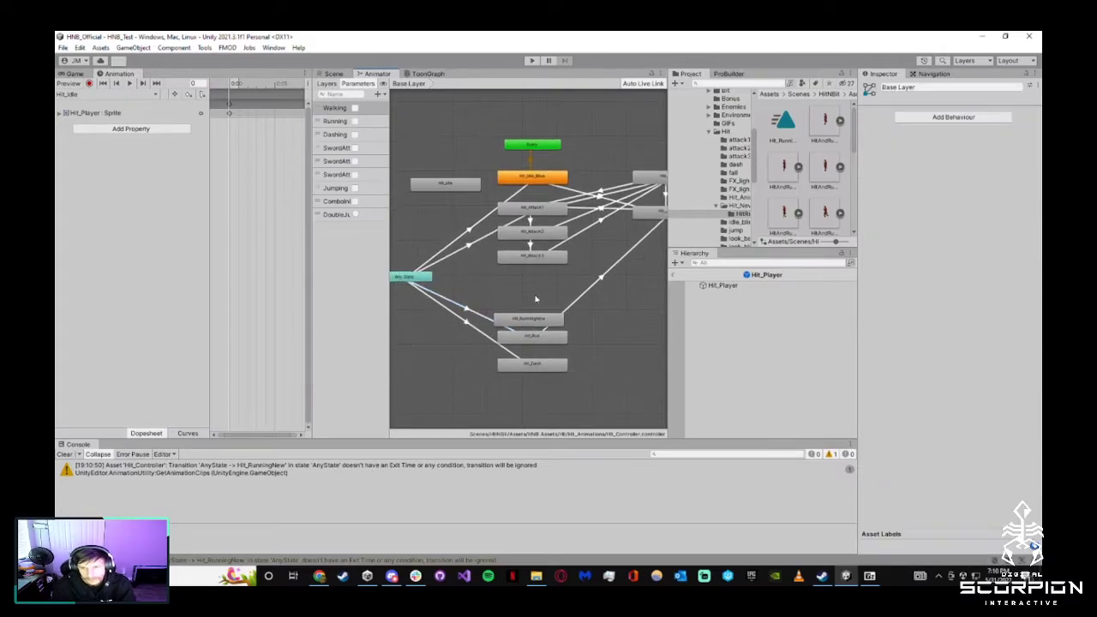
{"action": "left_click", "coordinate": [466, 310]}
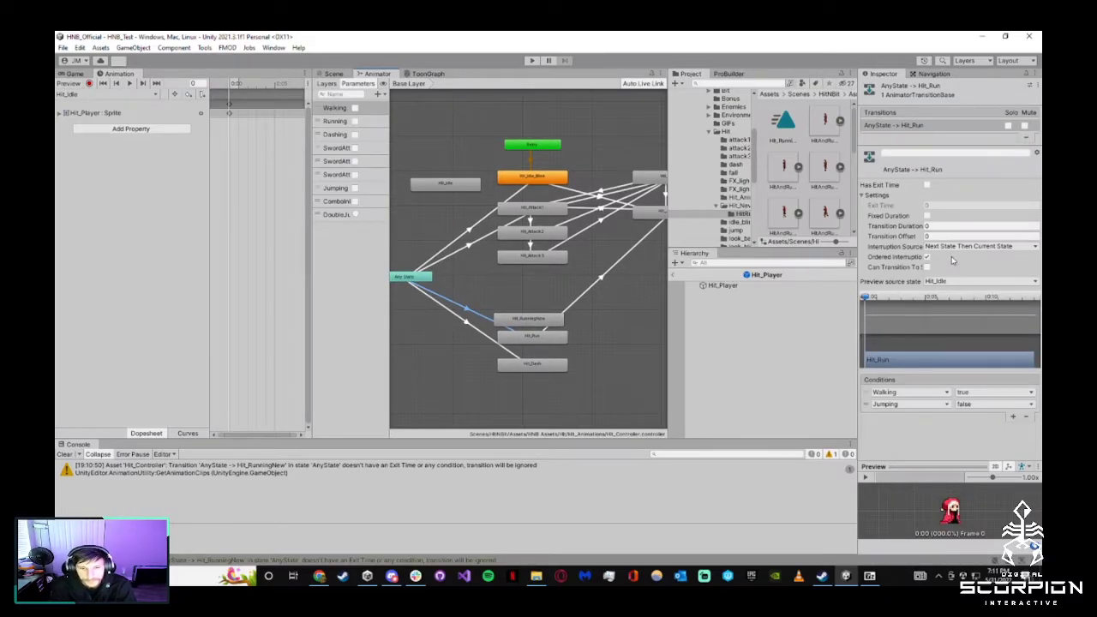
{"action": "left_click", "coordinate": [417, 280]}
{"action": "right_click", "coordinate": [420, 278]}
{"action": "left_click", "coordinate": [463, 283]}
{"action": "left_click", "coordinate": [540, 321]}
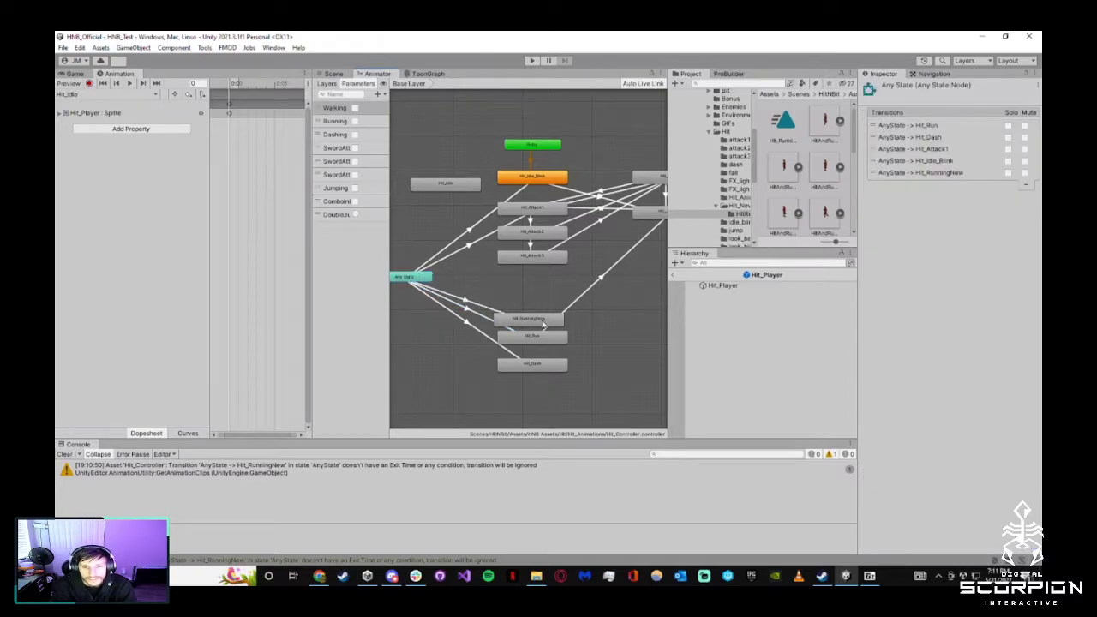
Give the Any State to Hit_RunningNew transition a duration of 0 and Next State Then Current State interruption, and disallow transitioning to self
{"action": "left_click", "coordinate": [484, 317]}
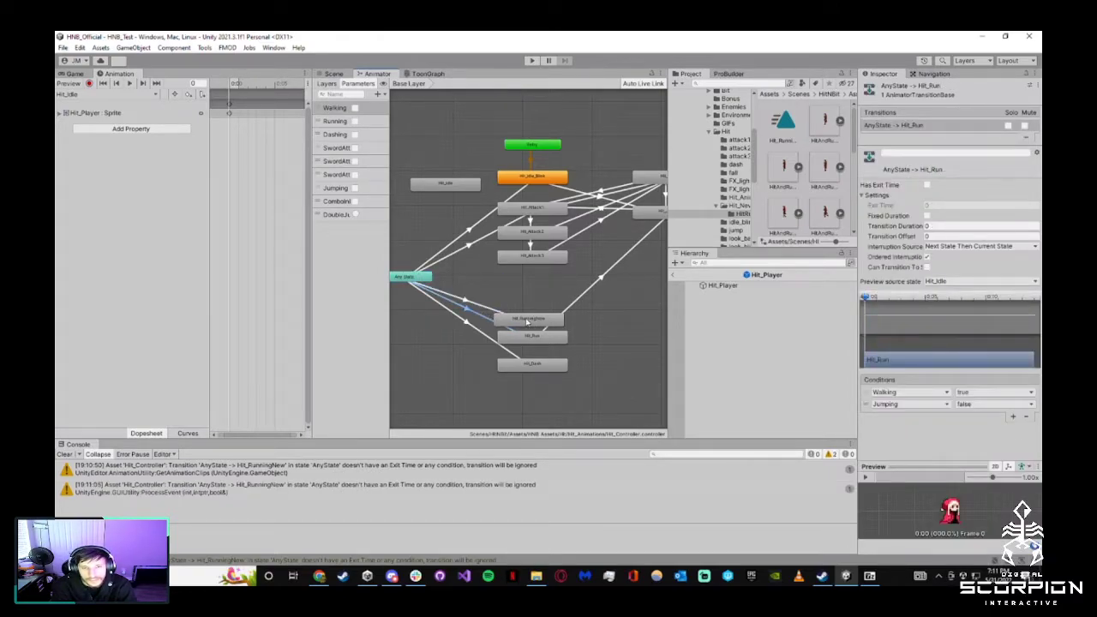
{"action": "left_click", "coordinate": [485, 309]}
{"action": "left_click", "coordinate": [932, 225]}
{"action": "type", "text": "0"}
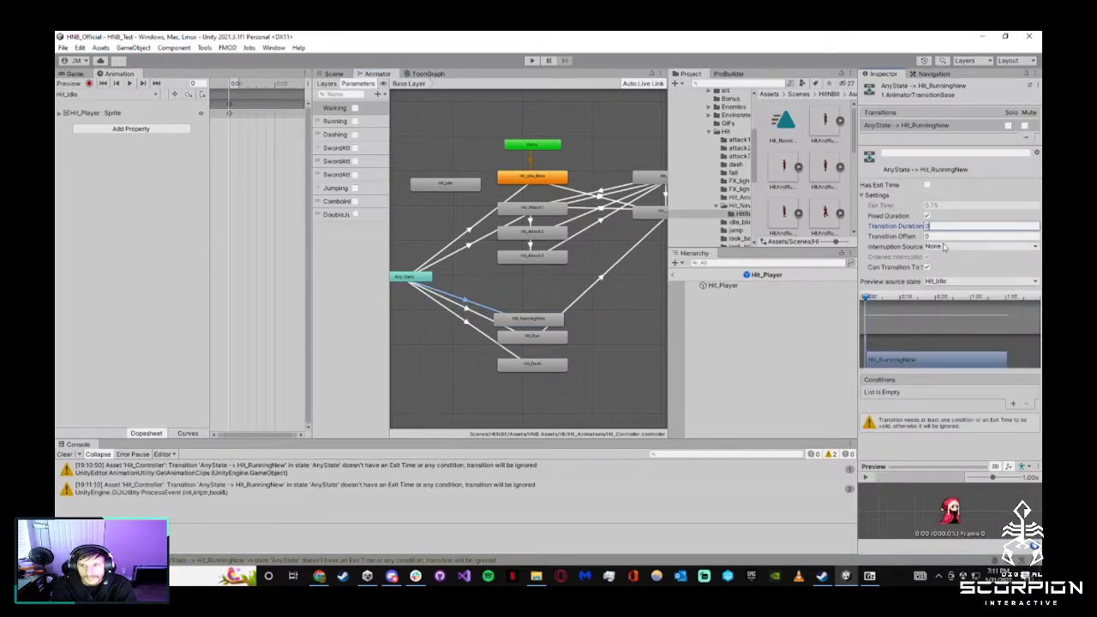
{"action": "left_click", "coordinate": [951, 246]}
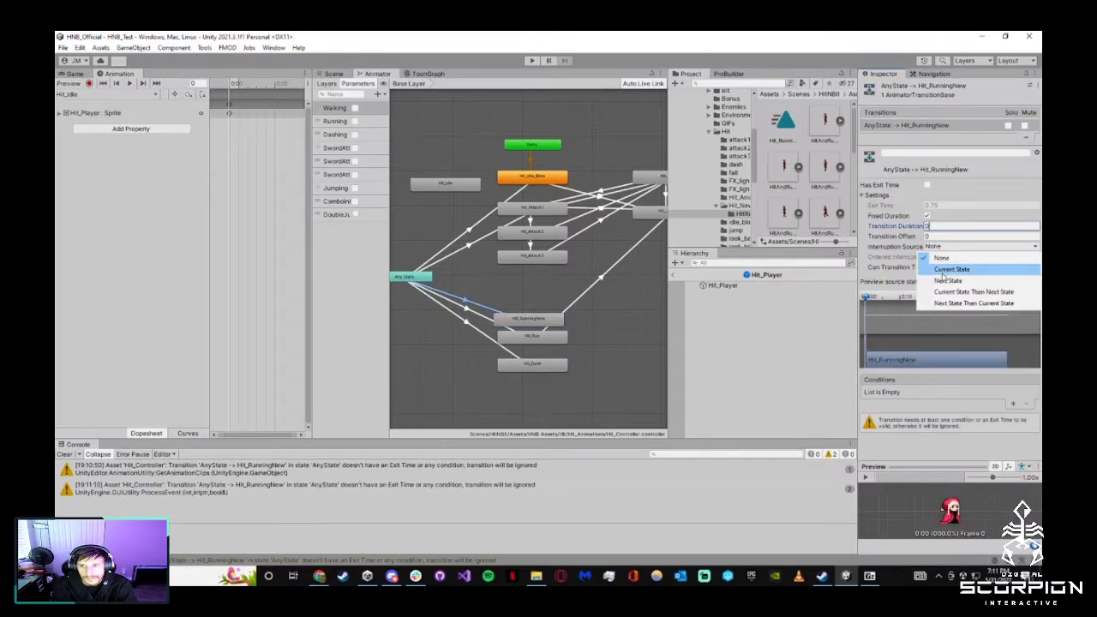
{"action": "left_click", "coordinate": [485, 320]}
{"action": "left_click", "coordinate": [499, 306]}
{"action": "left_click", "coordinate": [497, 311]}
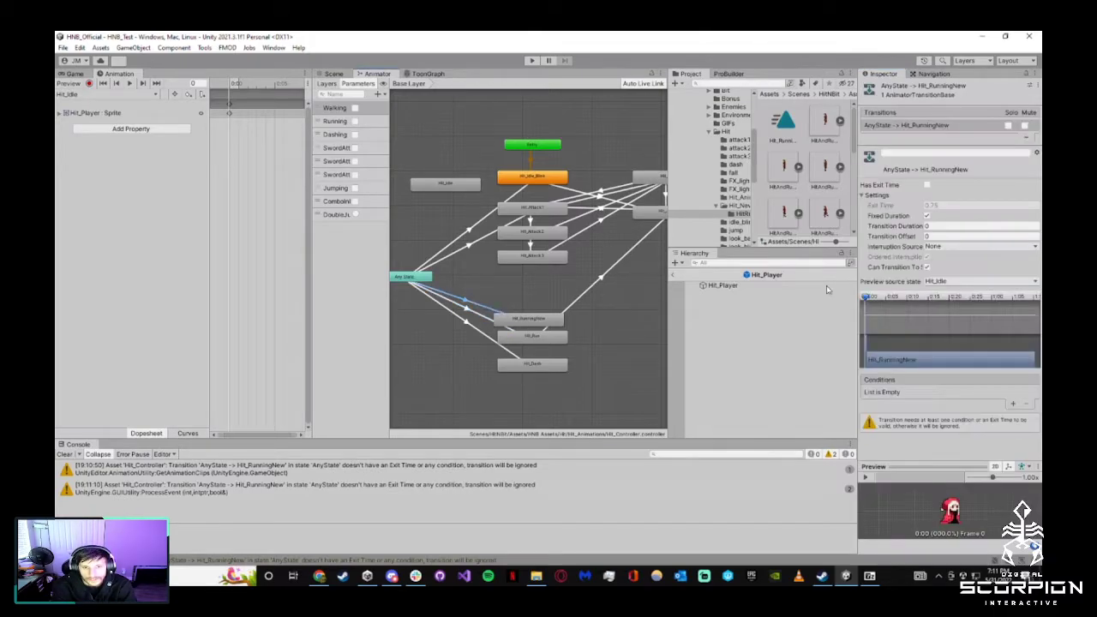
{"action": "left_click", "coordinate": [951, 245]}
{"action": "left_click", "coordinate": [956, 302]}
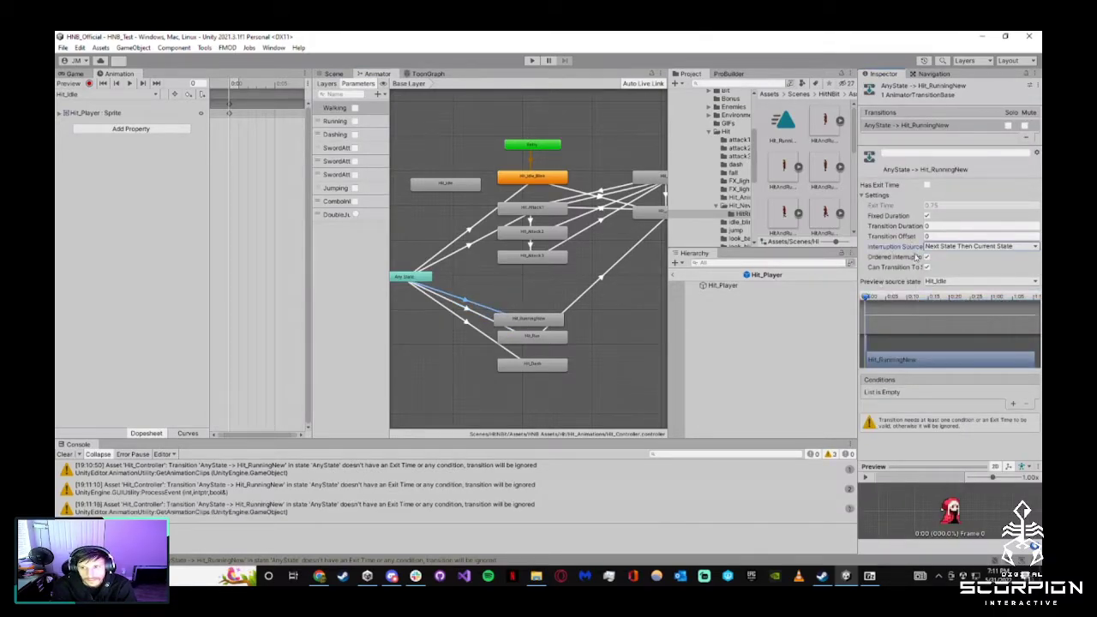
{"action": "left_click", "coordinate": [927, 267]}
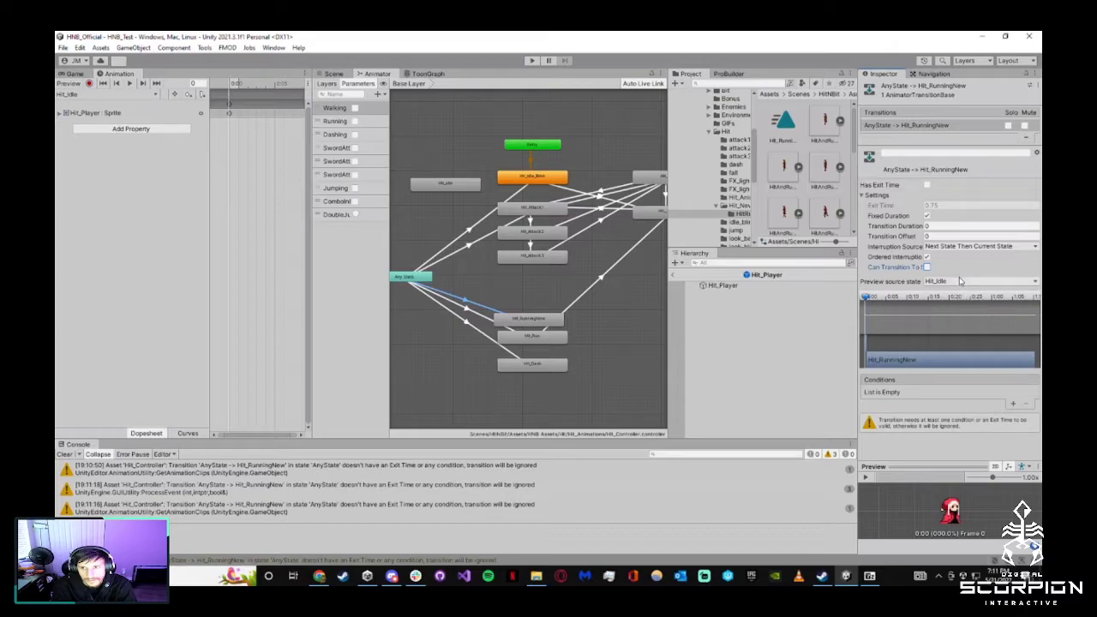
Add the conditions Walking true and Jumping false to the Any State to Hit_RunningNew transition
{"action": "left_click", "coordinate": [1012, 404]}
{"action": "left_click", "coordinate": [1012, 406]}
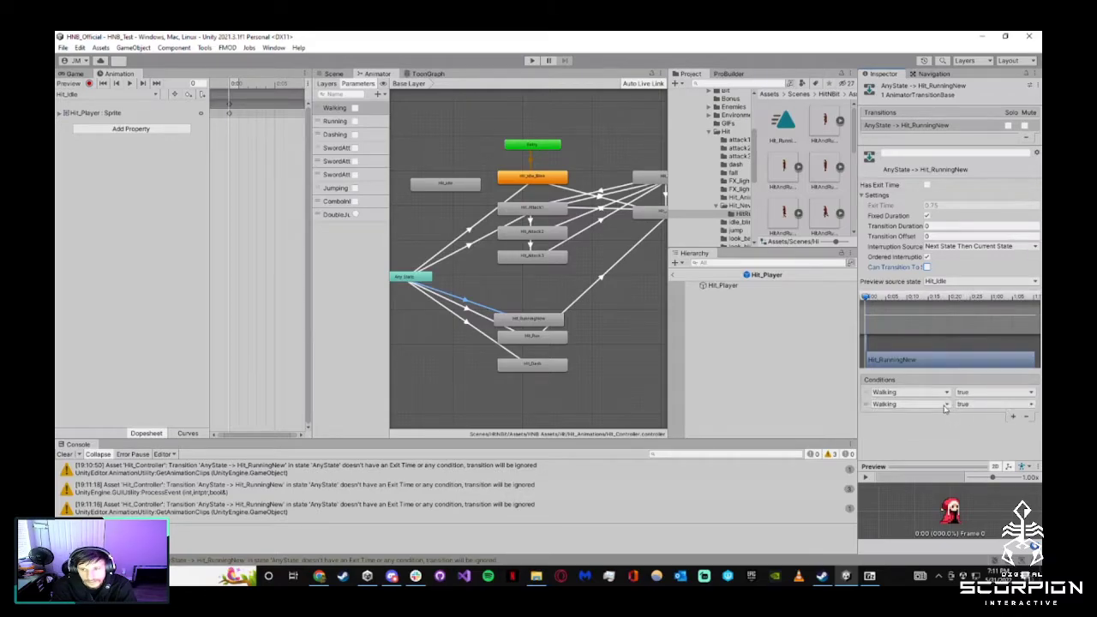
{"action": "left_click", "coordinate": [924, 403]}
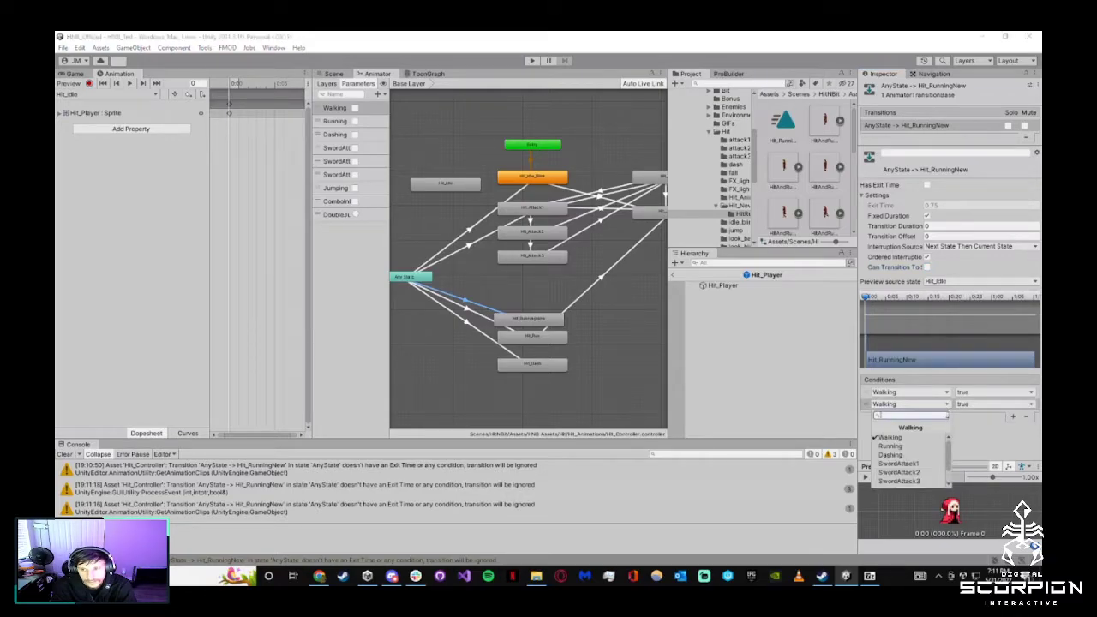
{"action": "scroll", "coordinate": [904, 456], "scroll_direction": "down", "scroll_amount": 3}
{"action": "left_click", "coordinate": [900, 465]}
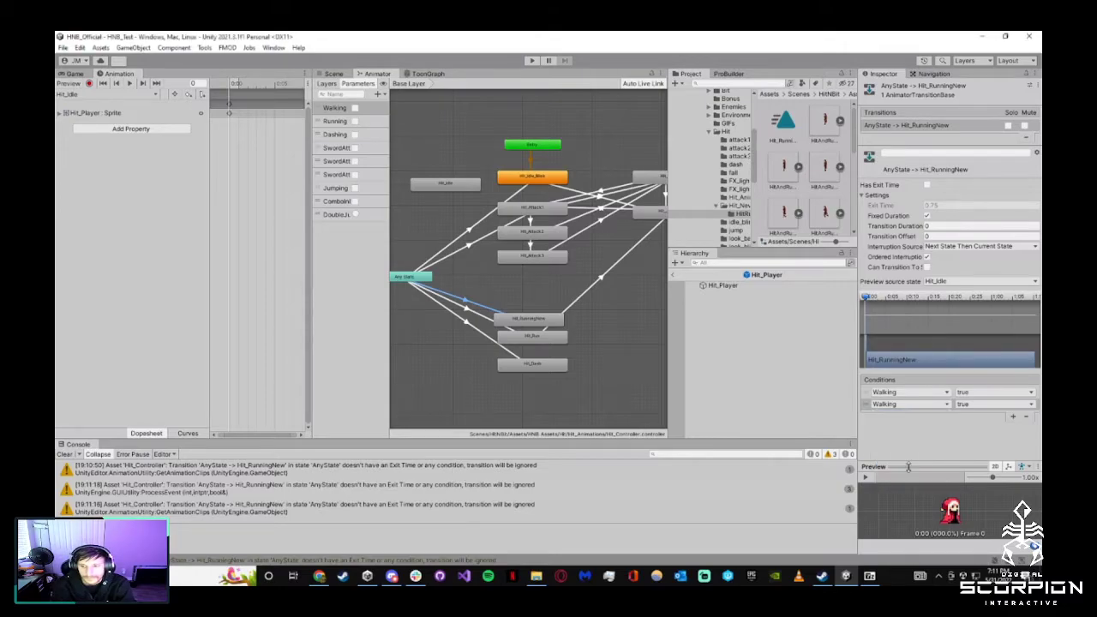
{"action": "left_click", "coordinate": [977, 403]}
{"action": "left_click", "coordinate": [979, 426]}
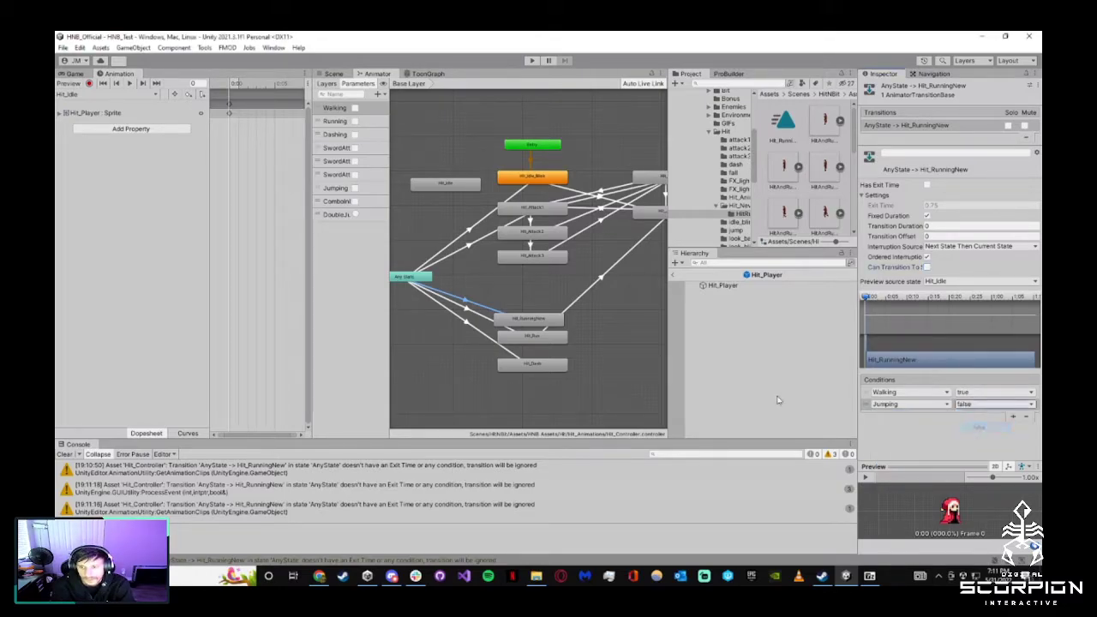
Create a transition from Hit_RunningNew to Hit_Jump
{"action": "left_click", "coordinate": [586, 290]}
{"action": "key", "text": "f"}
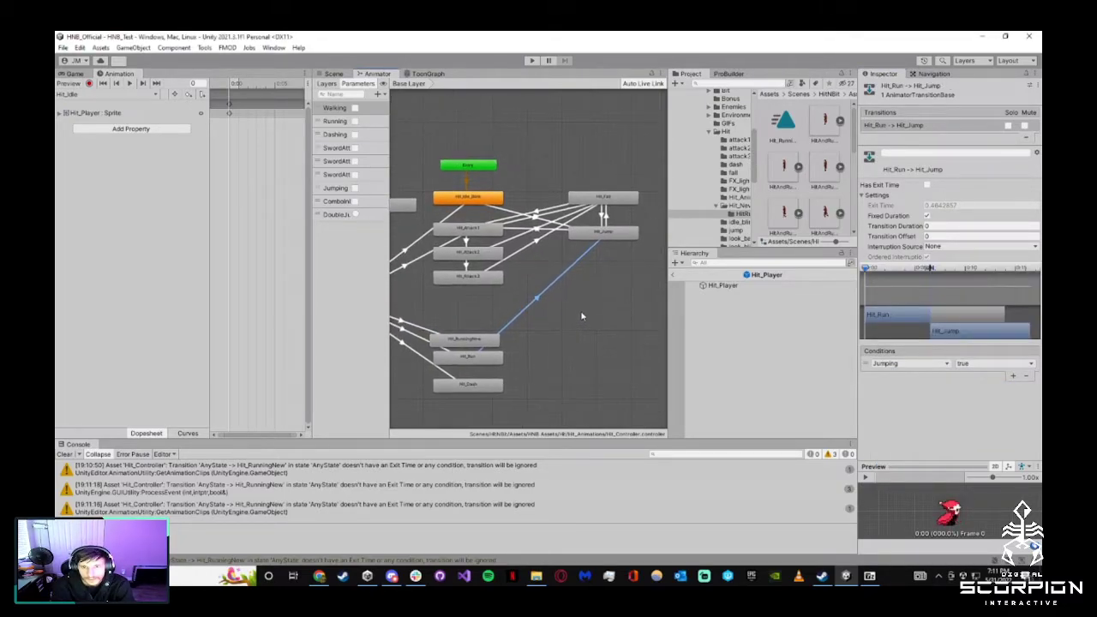
{"action": "right_click", "coordinate": [488, 340]}
{"action": "left_click", "coordinate": [514, 343]}
{"action": "left_click", "coordinate": [602, 234]}
{"action": "left_click", "coordinate": [555, 288]}
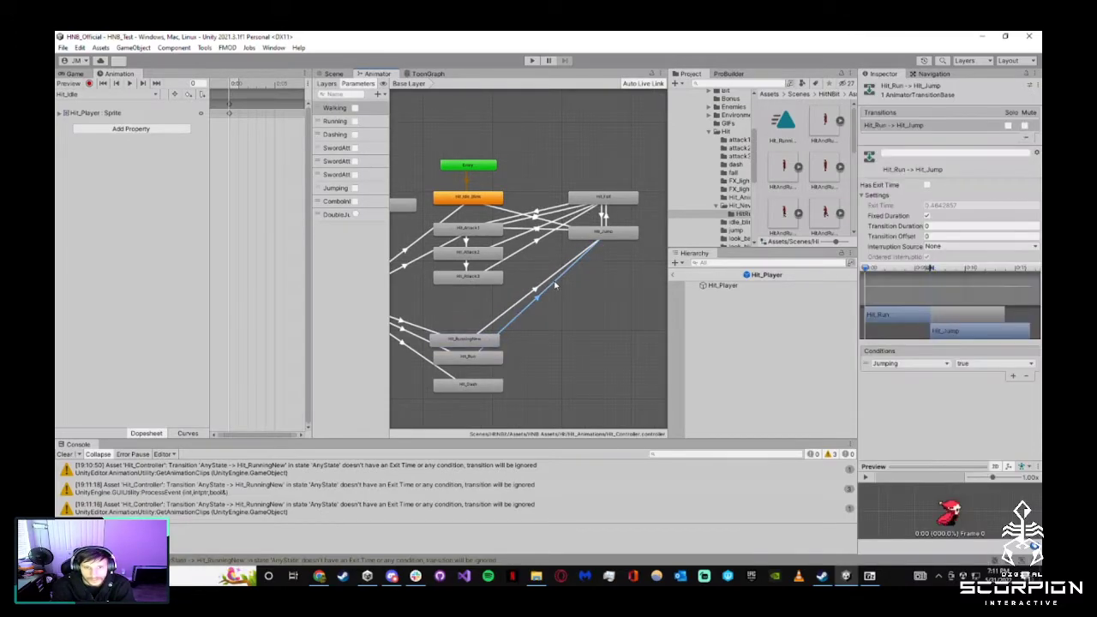
Turn off exit time on the Hit_RunningNew to Hit_Jump transition and set its transition duration to 0
{"action": "left_click", "coordinate": [539, 287]}
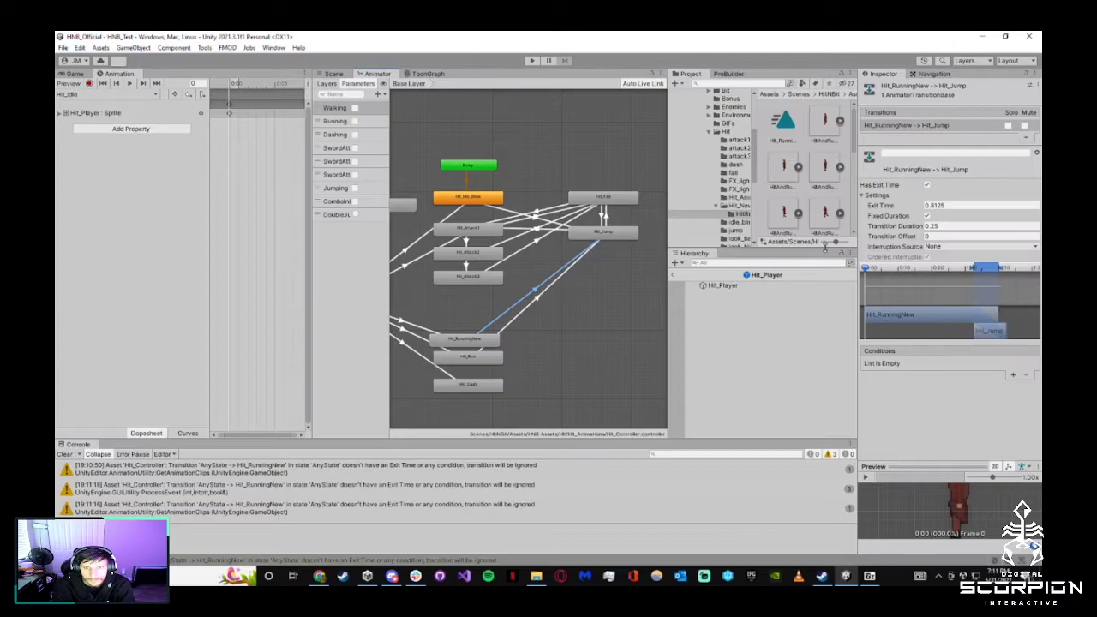
{"action": "left_click", "coordinate": [927, 185]}
{"action": "left_click", "coordinate": [936, 225]}
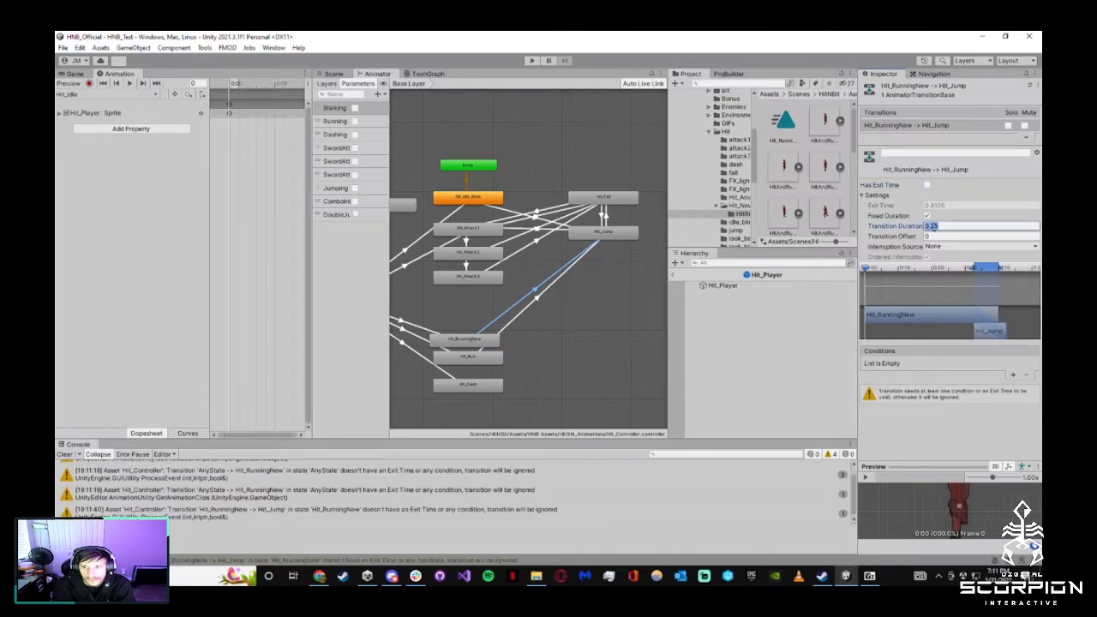
{"action": "type", "text": "0"}
Add the condition Jumping true to the Hit_RunningNew to Hit_Jump transition, matching the Hit_Run to Hit_Jump transition
{"action": "left_click", "coordinate": [538, 299]}
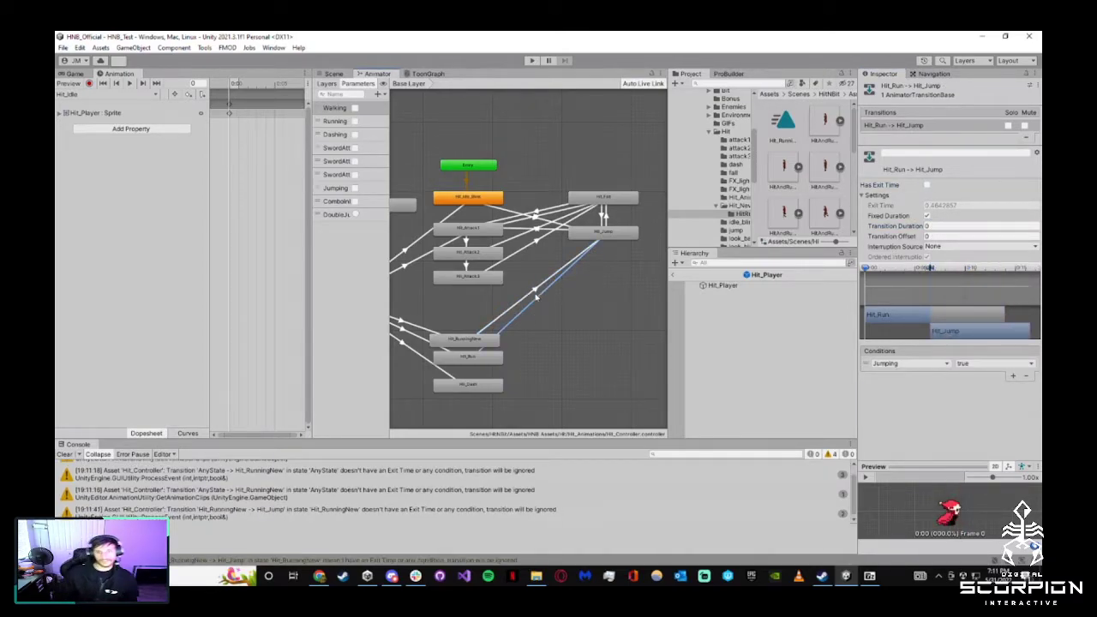
{"action": "left_click", "coordinate": [533, 291]}
{"action": "left_click", "coordinate": [1013, 375]}
{"action": "left_click", "coordinate": [923, 364]}
{"action": "scroll", "coordinate": [908, 419], "scroll_direction": "down", "scroll_amount": 2}
{"action": "left_click", "coordinate": [908, 424]}
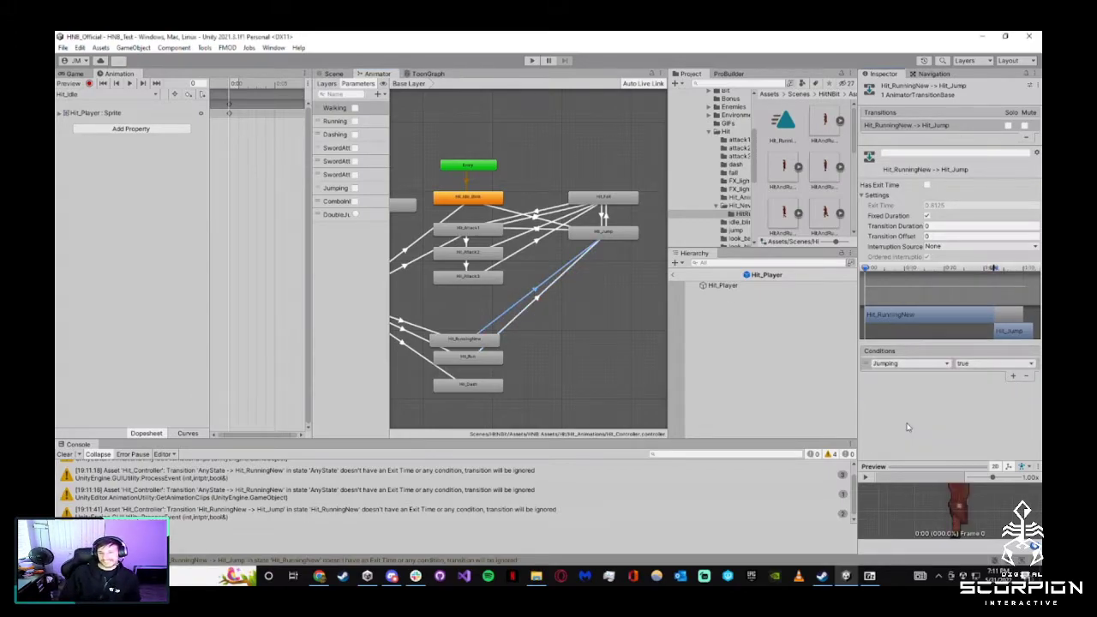
Review the state graph's transitions, including the settings and conditions of Any State to Hit_Idle_Blink
{"action": "left_click", "coordinate": [586, 313]}
{"action": "key", "text": "f"}
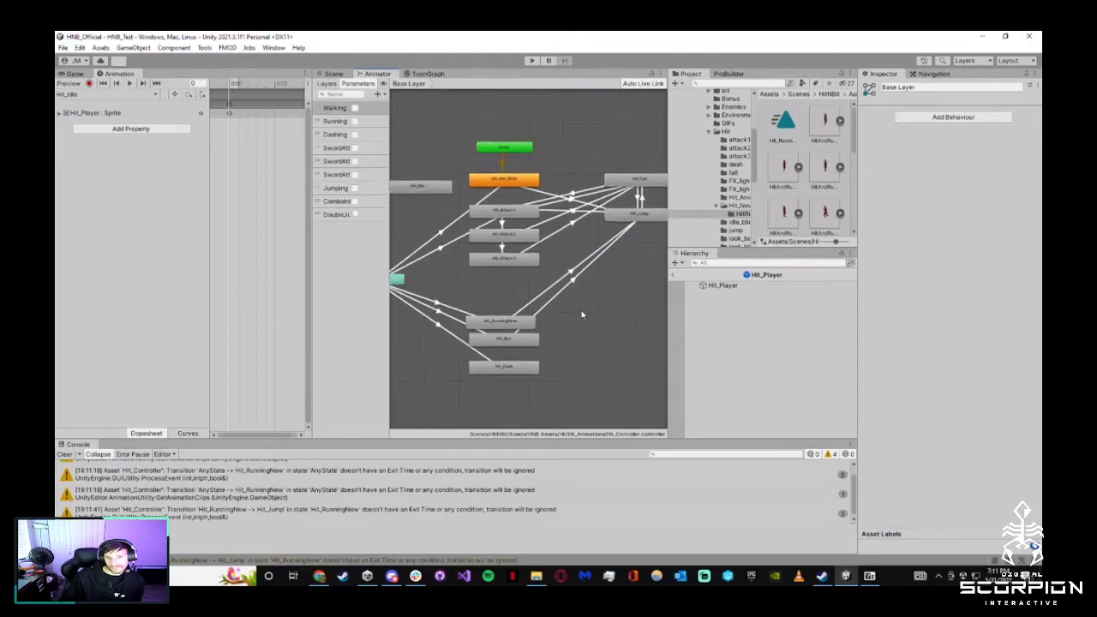
{"action": "left_click", "coordinate": [483, 316]}
{"action": "left_click", "coordinate": [611, 357]}
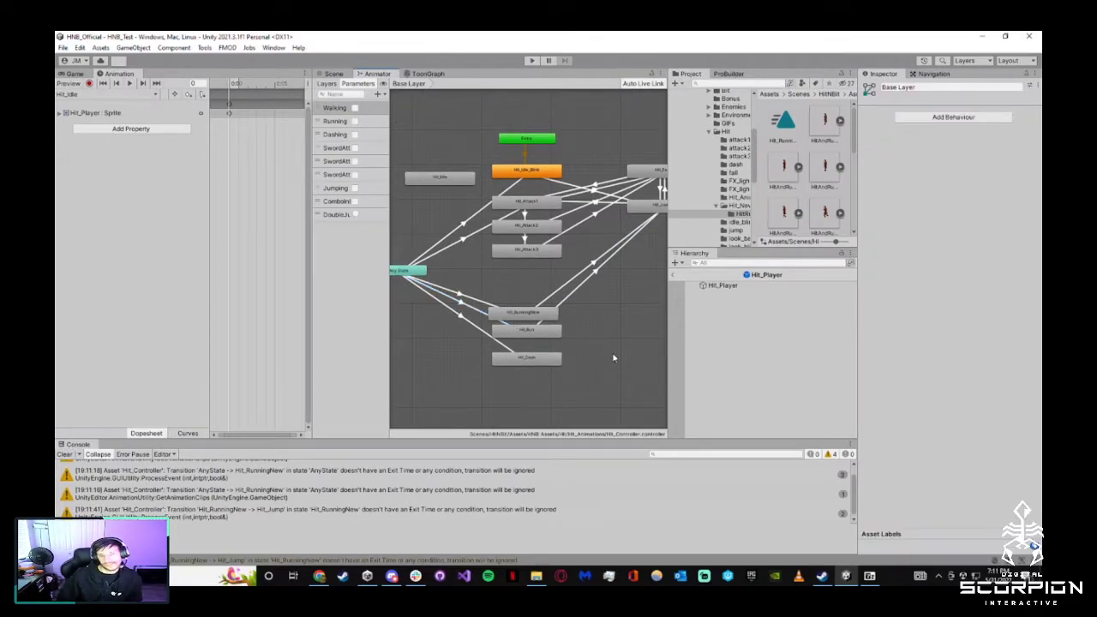
{"action": "middle_click_drag", "start_coordinate": [516, 279], "coordinate": [528, 342]}
{"action": "scroll", "coordinate": [613, 256], "scroll_direction": "up", "scroll_amount": 3}
{"action": "scroll", "coordinate": [608, 252], "scroll_direction": "down", "scroll_amount": 3}
{"action": "left_click", "coordinate": [504, 271]}
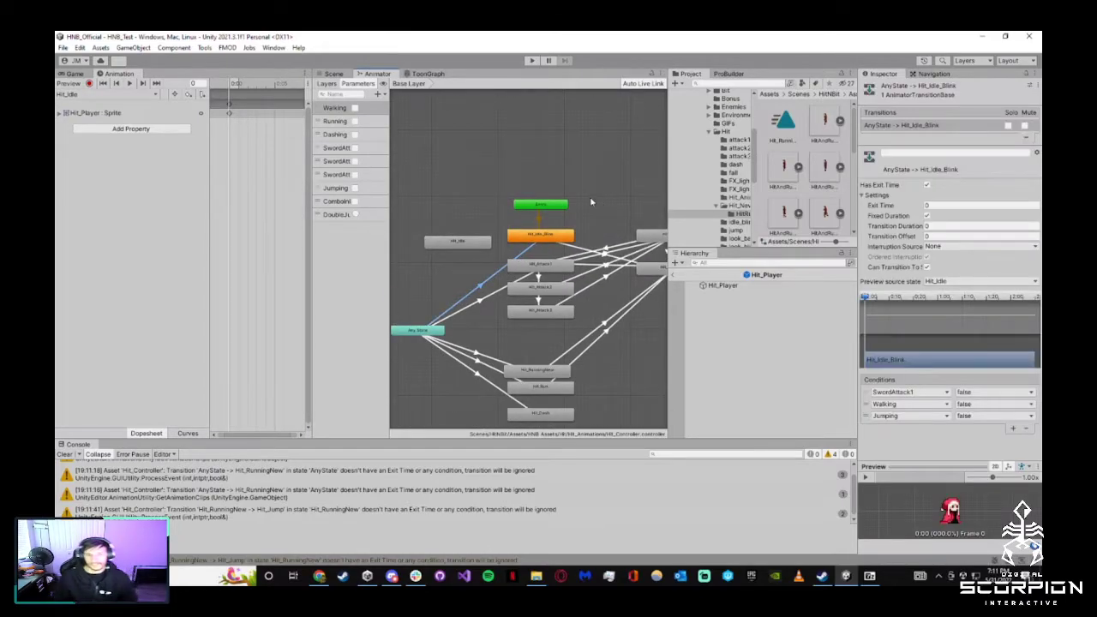
{"action": "left_click", "coordinate": [486, 202]}
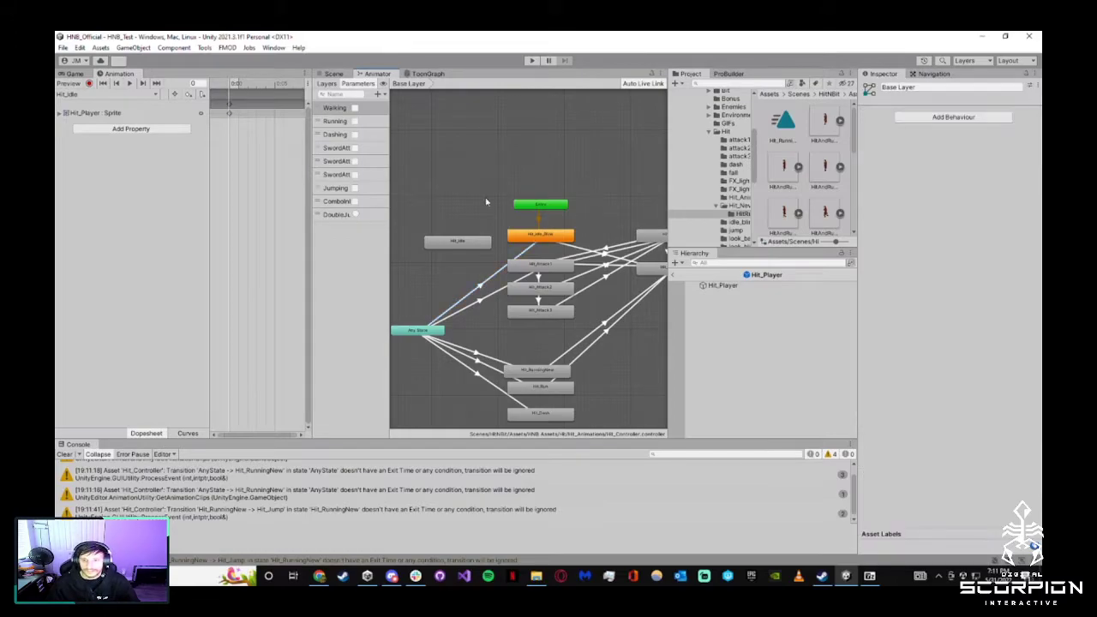
Dock a widened Animator beside the Scene view, then leave the Hit_Player prefab and run the HNB_Test scene
{"action": "left_click_drag", "start_coordinate": [378, 75], "coordinate": [193, 76]}
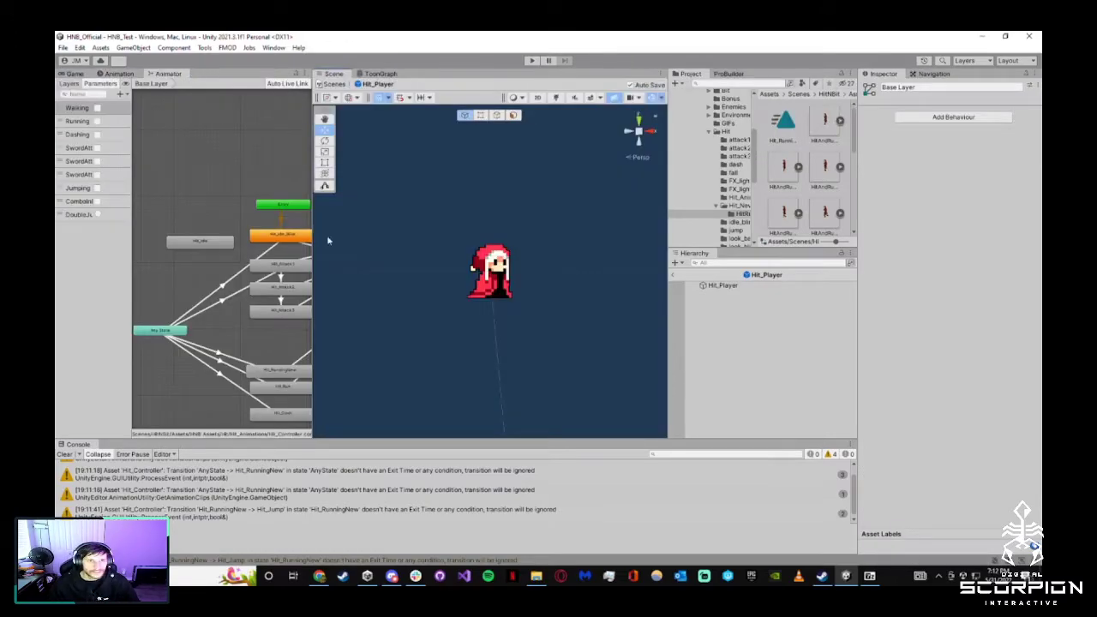
{"action": "left_click_drag", "start_coordinate": [315, 239], "coordinate": [443, 240]}
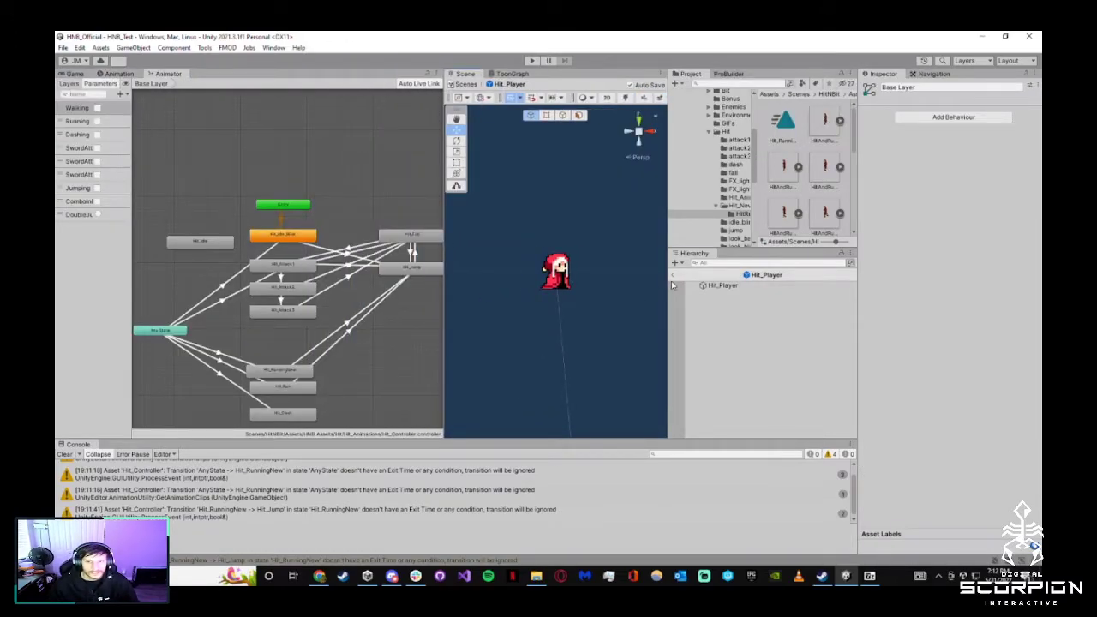
{"action": "left_click", "coordinate": [673, 275]}
{"action": "left_click_drag", "start_coordinate": [571, 343], "coordinate": [610, 334], "text": "alt"}
{"action": "left_click", "coordinate": [531, 60]}
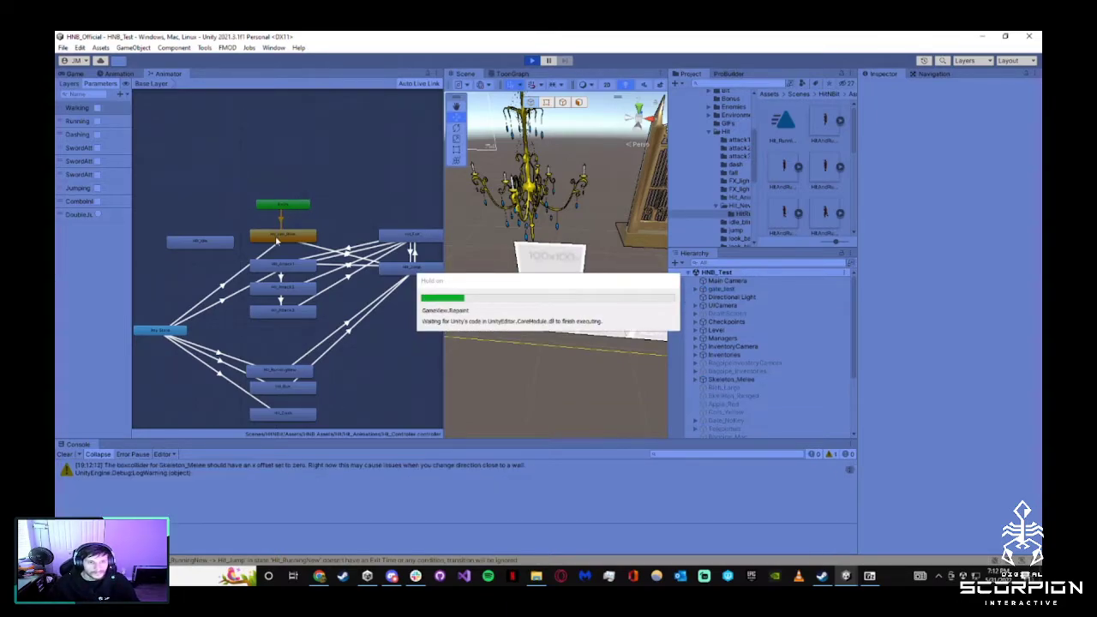
Locate Hit_Player in the running scene and show it close up in a widened Scene view beside the Animator
{"action": "left_click", "coordinate": [109, 74]}
{"action": "left_click", "coordinate": [165, 73]}
{"action": "left_click_drag", "start_coordinate": [445, 225], "coordinate": [399, 223]}
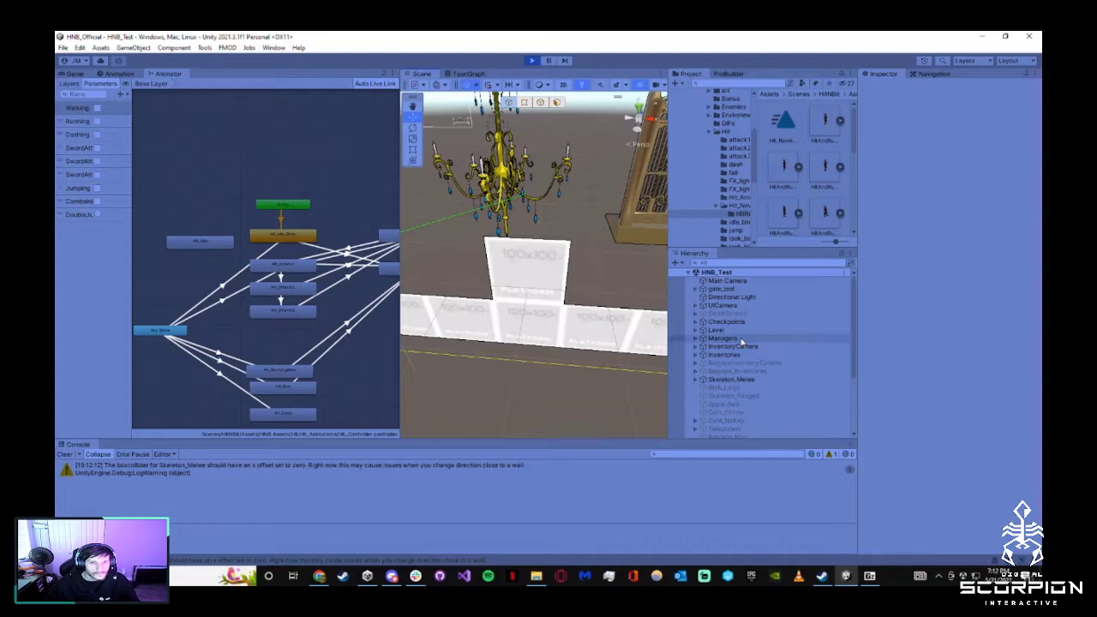
{"action": "scroll", "coordinate": [754, 377], "scroll_direction": "down", "scroll_amount": 3}
{"action": "left_click", "coordinate": [724, 426]}
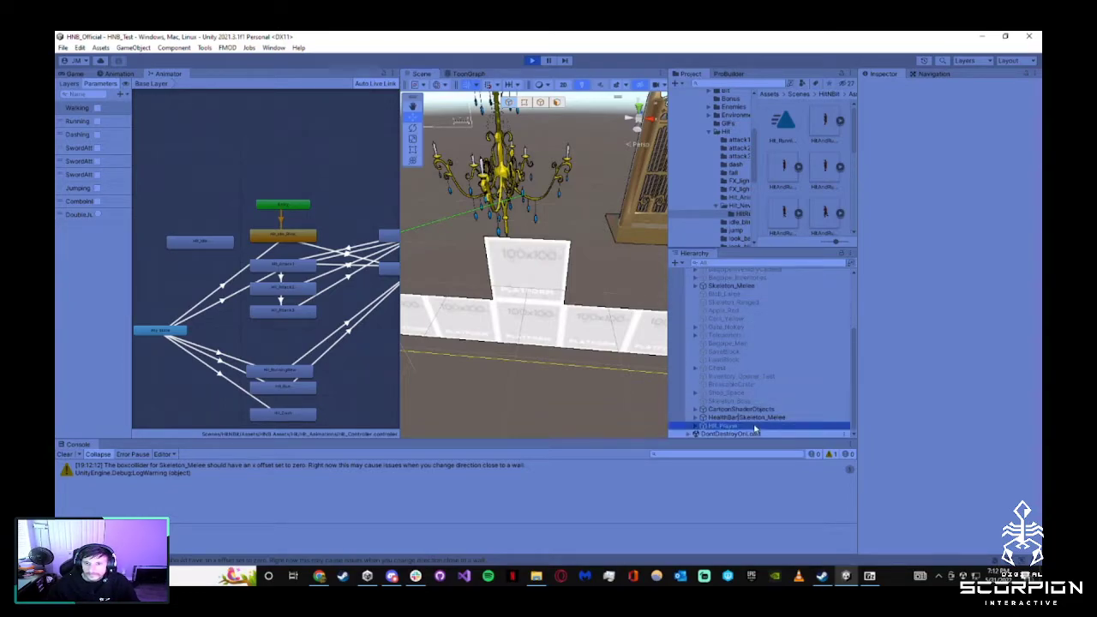
{"action": "key", "text": "f"}
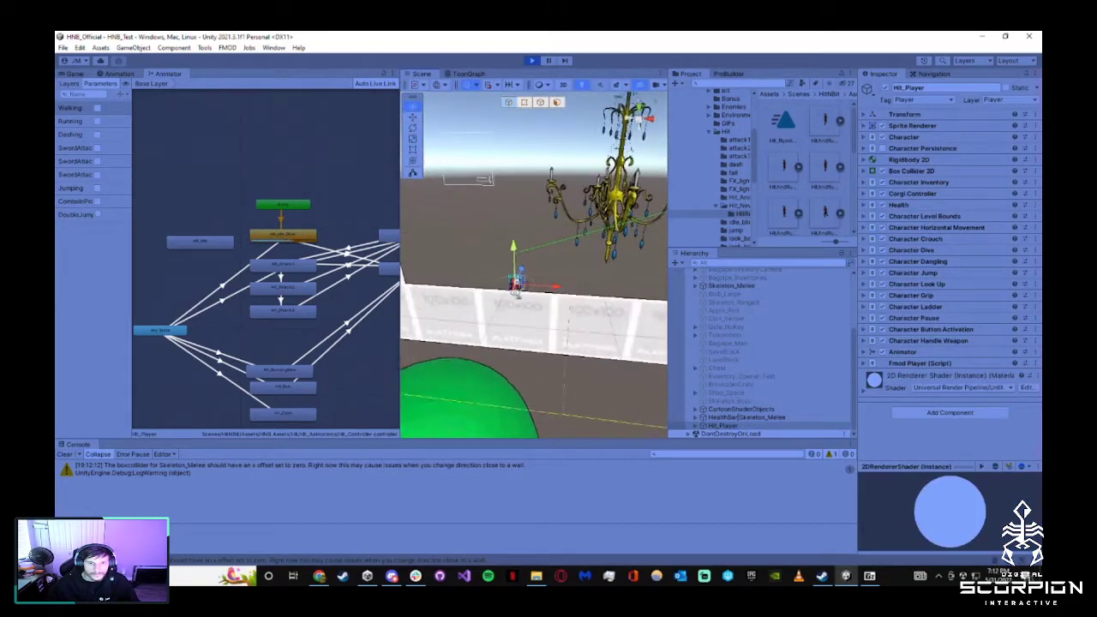
{"action": "left_click_drag", "start_coordinate": [669, 120], "coordinate": [795, 162]}
{"action": "left_click", "coordinate": [669, 281]}
{"action": "mouse_move", "coordinate": [658, 322]}
{"action": "right_mouse_down"}
{"action": "mouse_move", "coordinate": [663, 368]}
{"action": "mouse_move", "coordinate": [659, 311]}
{"action": "right_mouse_up"}
{"action": "scroll", "coordinate": [659, 312], "scroll_direction": "up", "scroll_amount": 8}
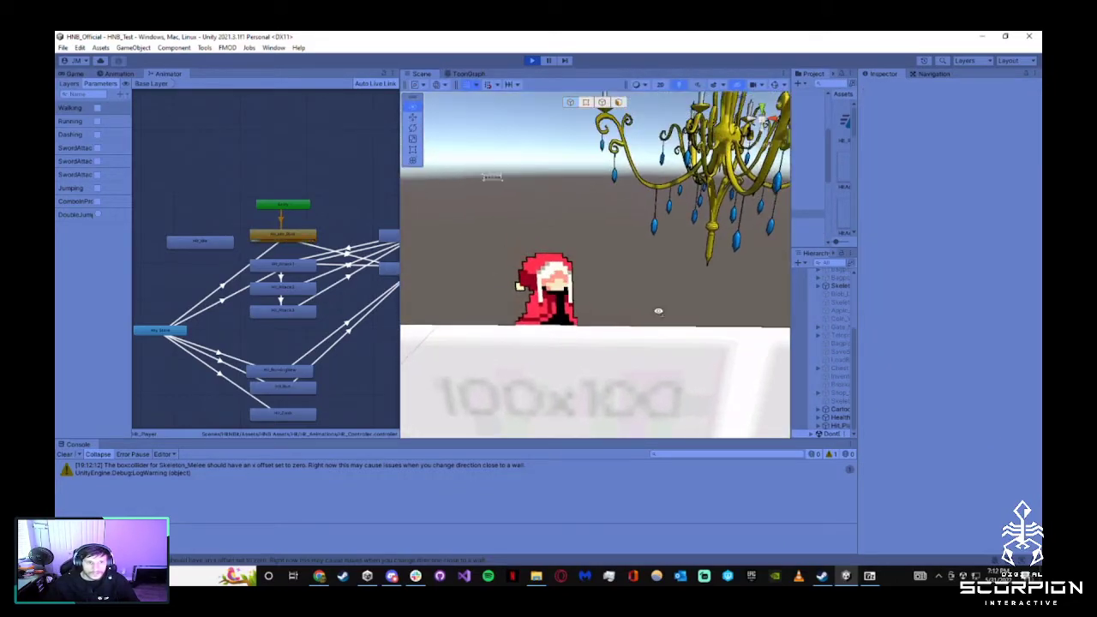
{"action": "scroll", "coordinate": [660, 316], "scroll_direction": "up", "scroll_amount": 2}
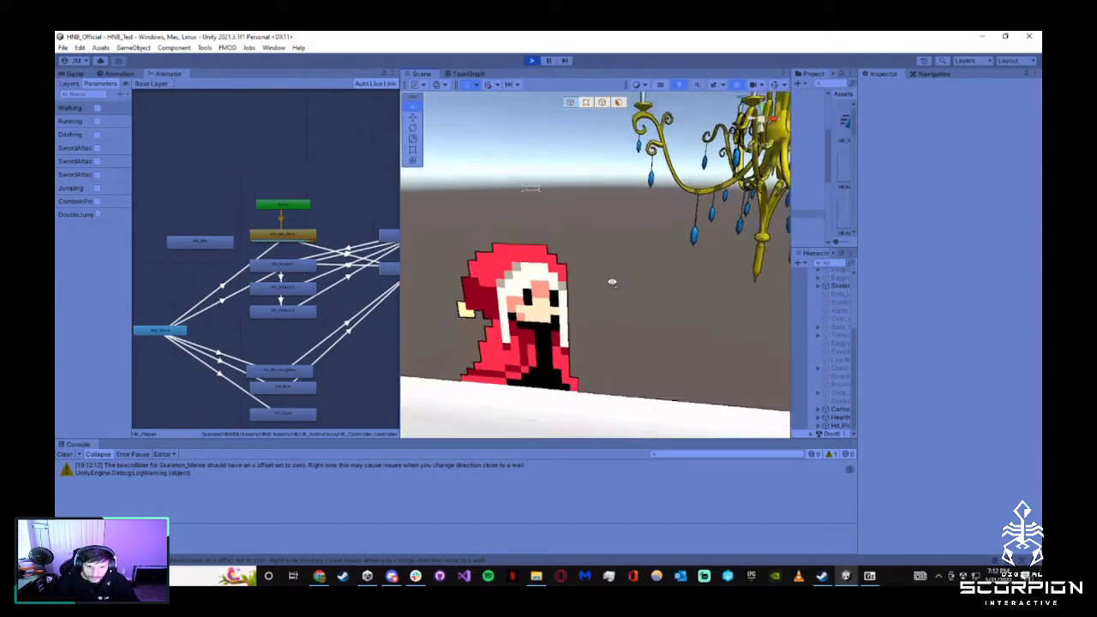
Delete the transitions from Any State to Hit_Run and from Hit_Run to Hit_Jump
{"action": "left_click", "coordinate": [318, 153]}
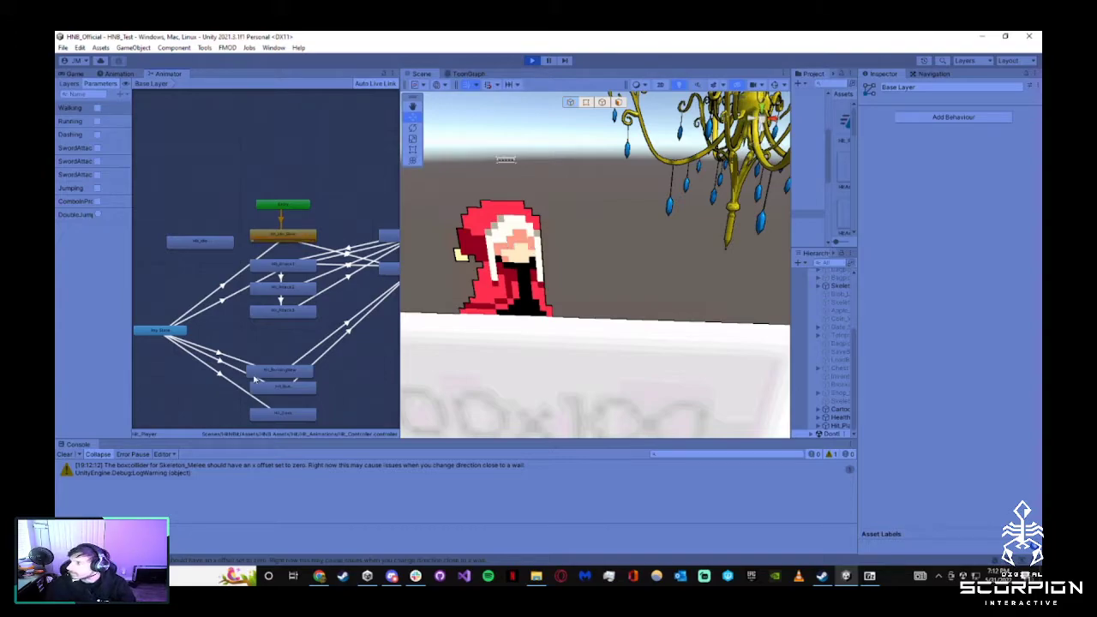
{"action": "left_click", "coordinate": [221, 361]}
{"action": "key", "text": "Delete"}
{"action": "left_click", "coordinate": [333, 346]}
{"action": "key", "text": "Delete"}
{"action": "left_click", "coordinate": [351, 234]}
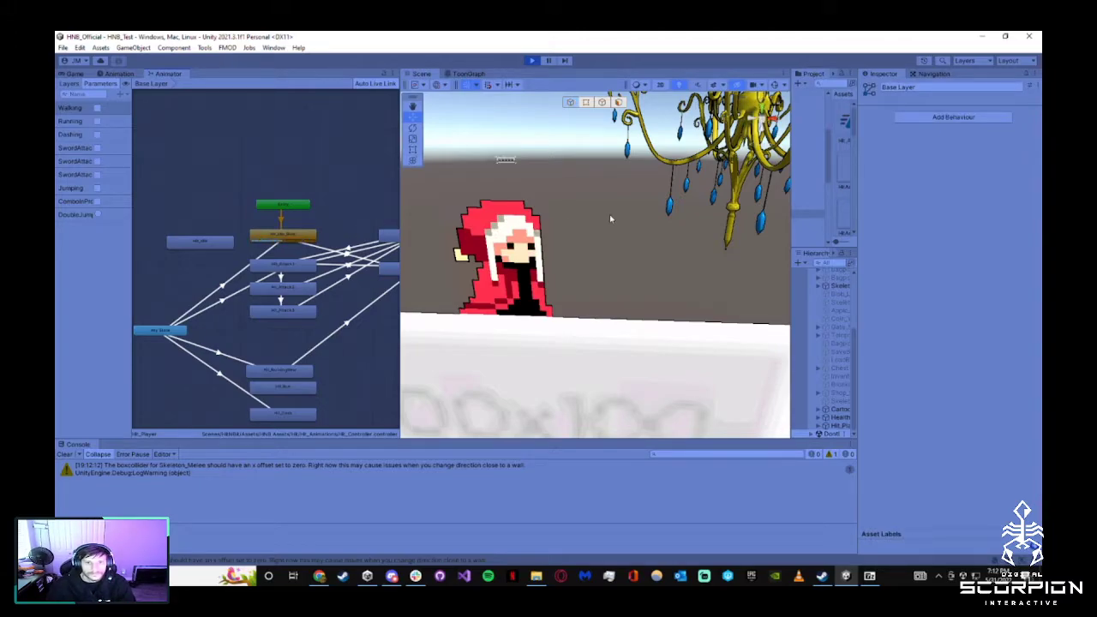
Check the running game's view and return to the Animator graph
{"action": "left_click", "coordinate": [72, 75]}
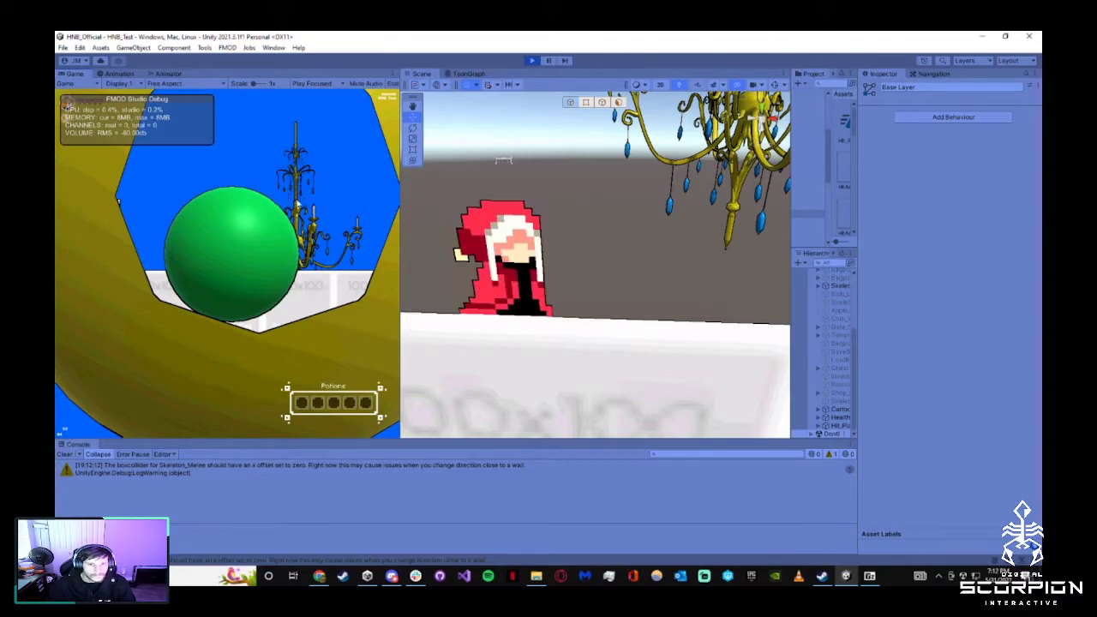
{"action": "left_click", "coordinate": [165, 75]}
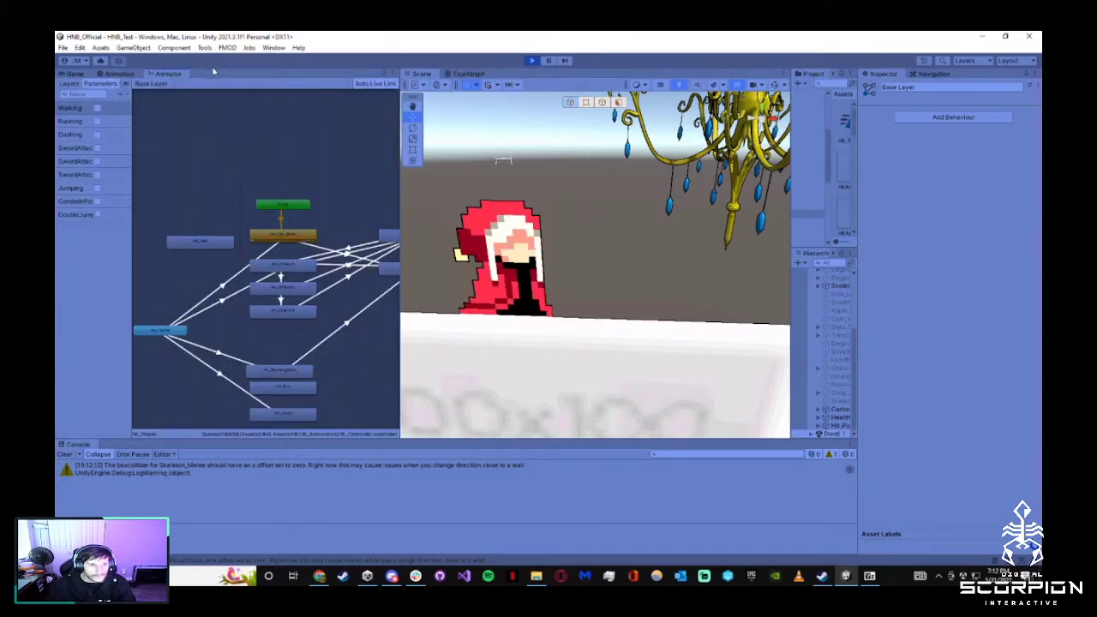
Dock the Animator beside a widened Game view and walk the character back and forth to check Hit_RunningNew in both directions
{"action": "left_click_drag", "start_coordinate": [188, 75], "coordinate": [532, 76]}
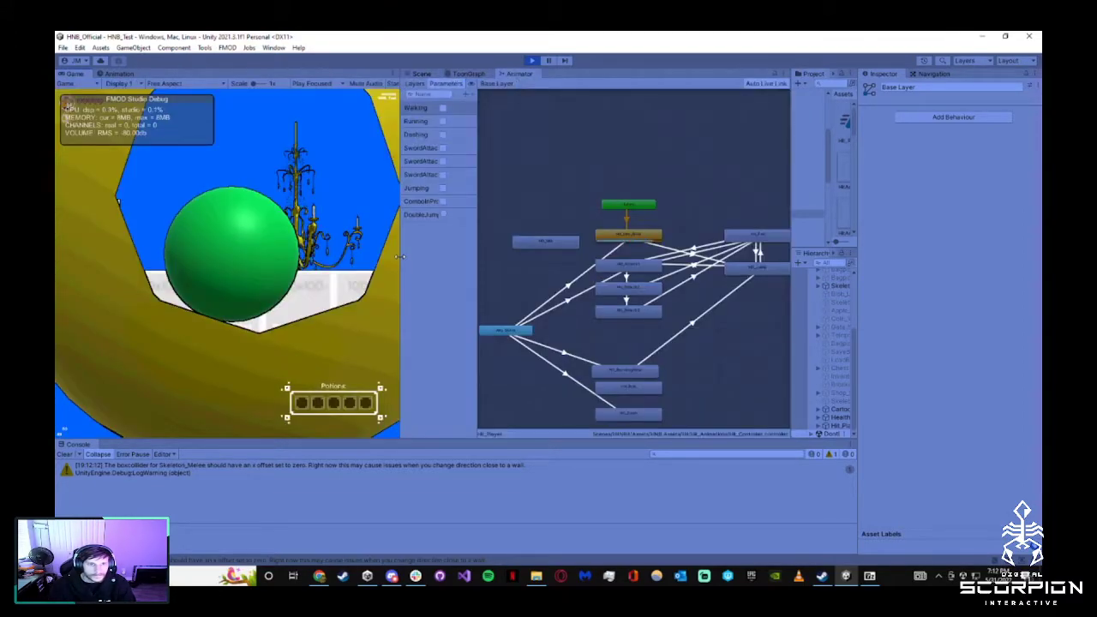
{"action": "left_click_drag", "start_coordinate": [400, 257], "coordinate": [427, 265]}
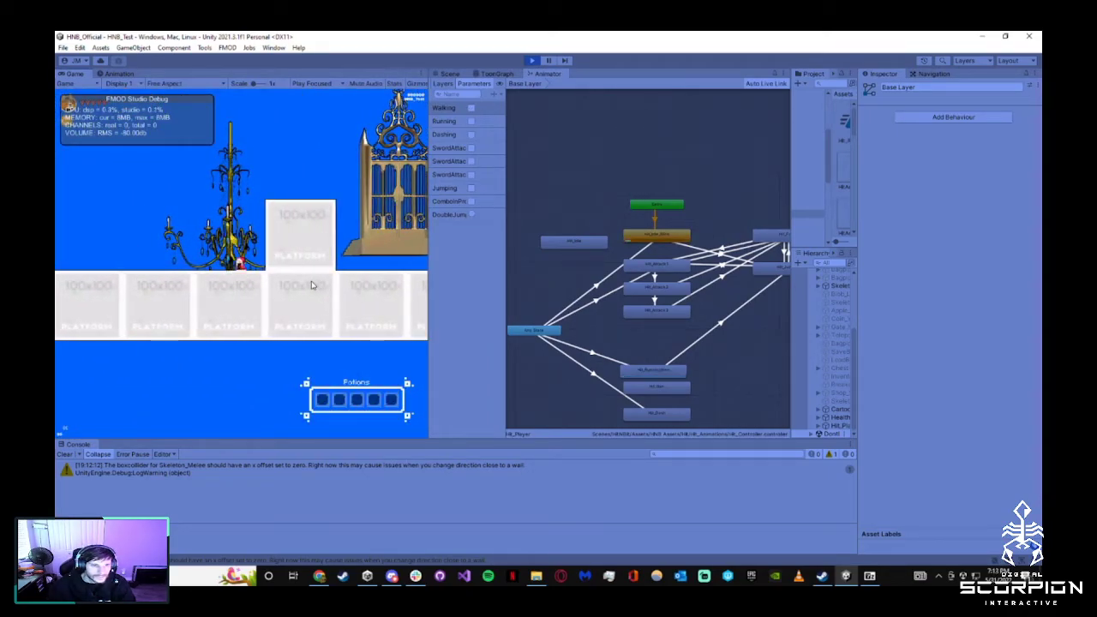
{"action": "key", "text": "a"}
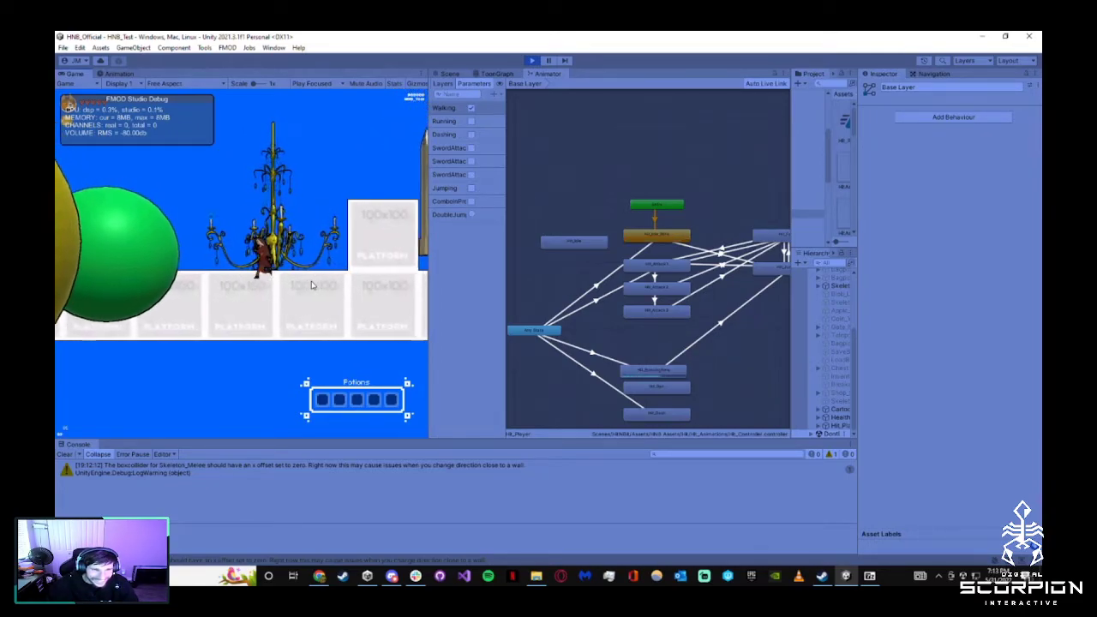
{"action": "key", "text": "d"}
{"action": "key", "text": "a"}
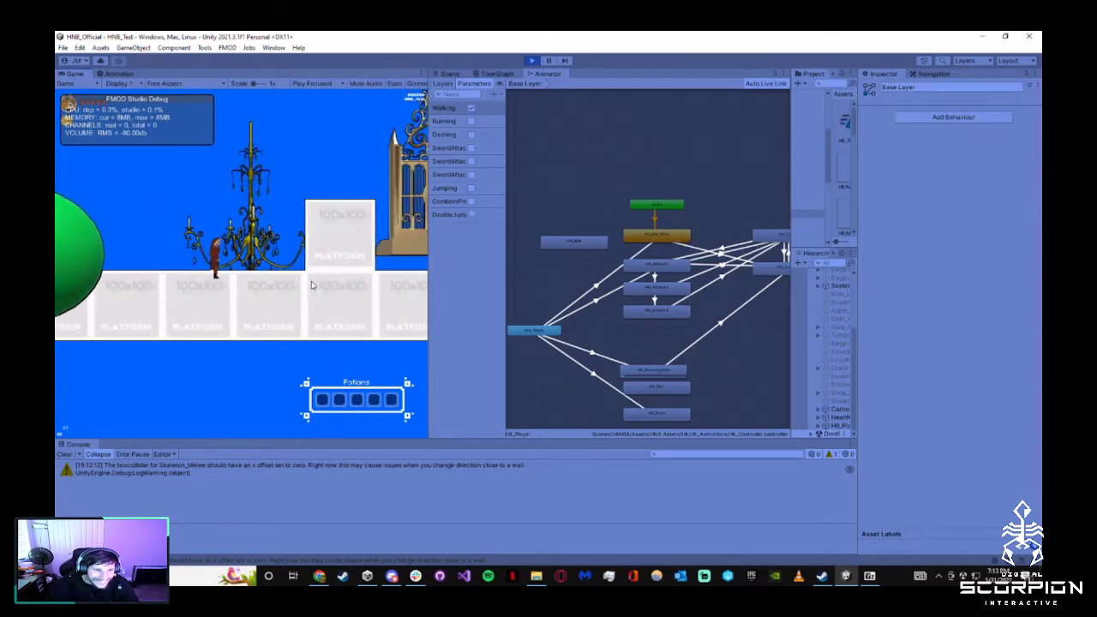
{"action": "key", "text": "d"}
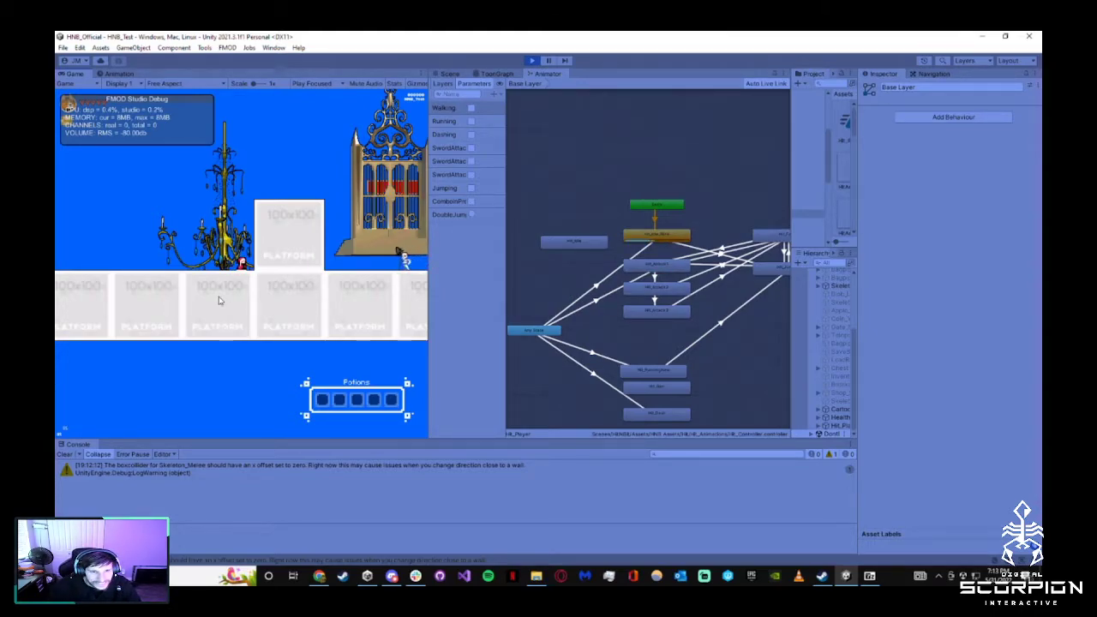
{"action": "key", "text": "a"}
{"action": "key", "text": "d"}
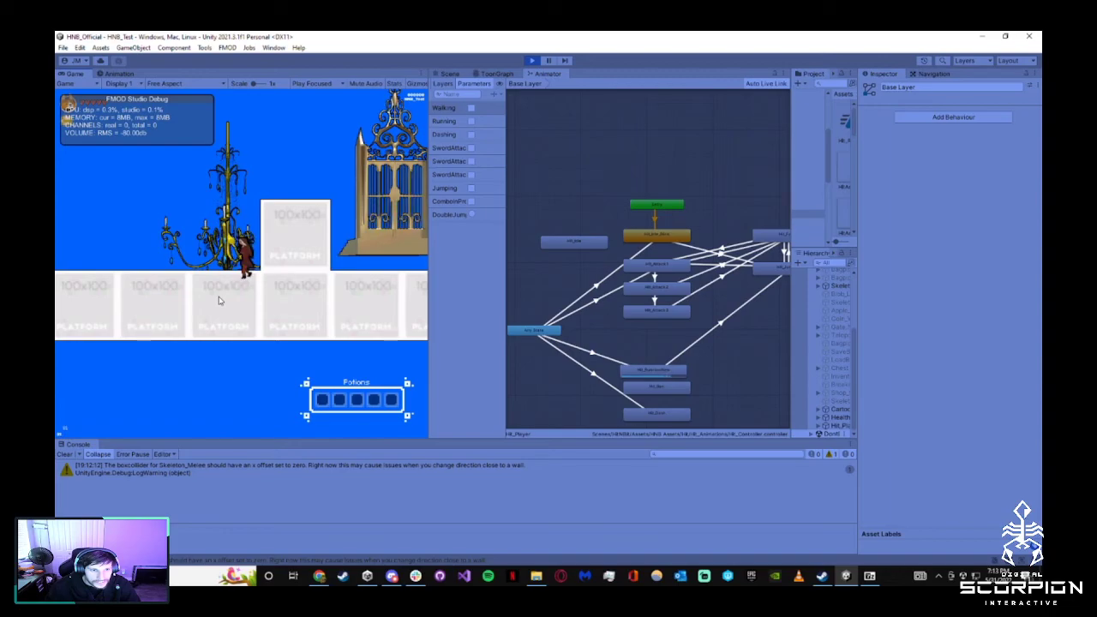
{"action": "key", "text": "a"}
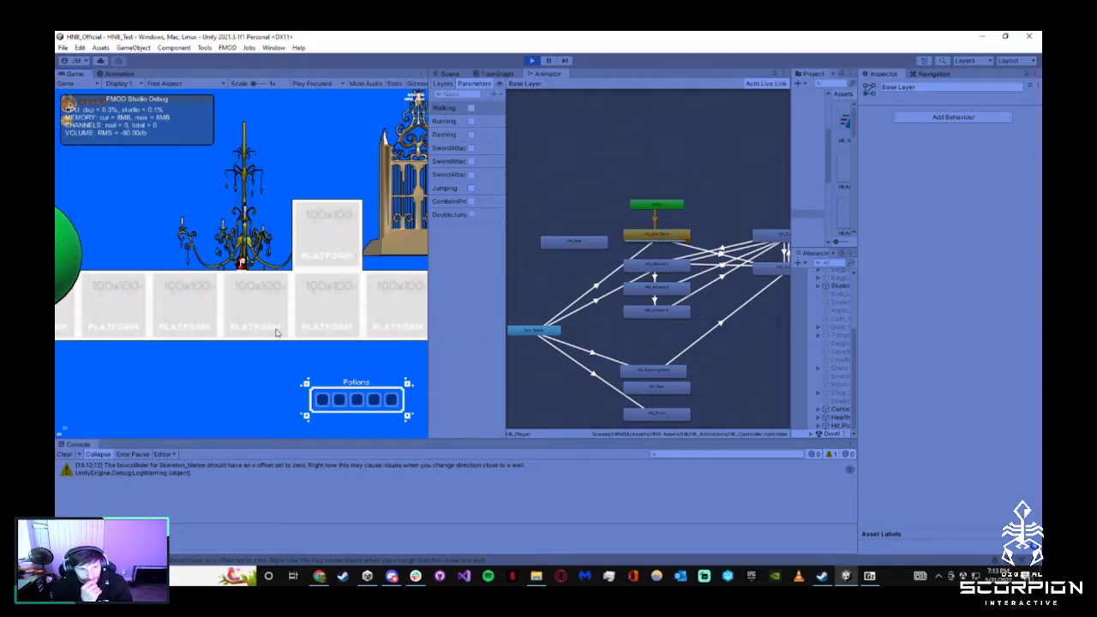
{"action": "key", "text": "a"}
{"action": "key", "text": "d"}
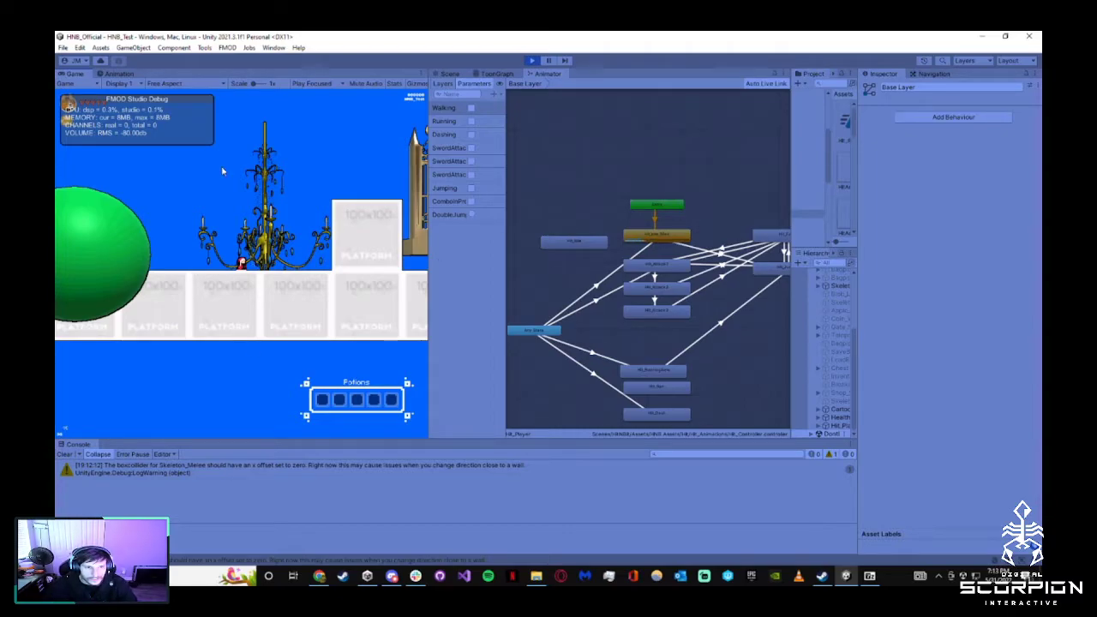
Test the character's jump in place and while moving in both directions, watching the Animator's state changes
{"action": "key", "text": "space"}
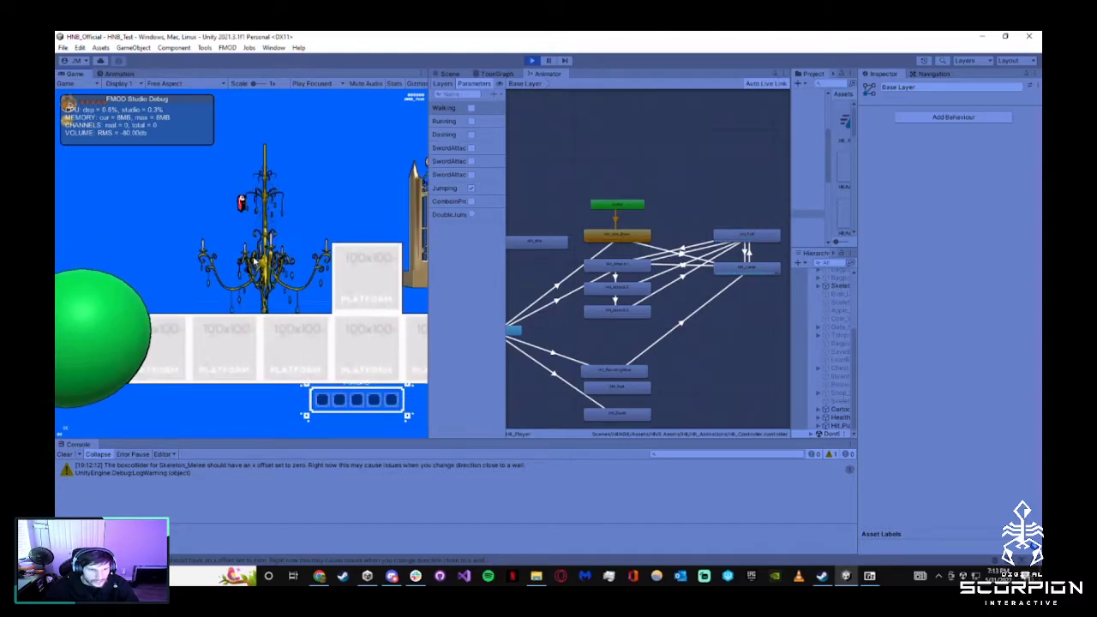
{"action": "key", "text": "d"}
{"action": "key", "text": "space"}
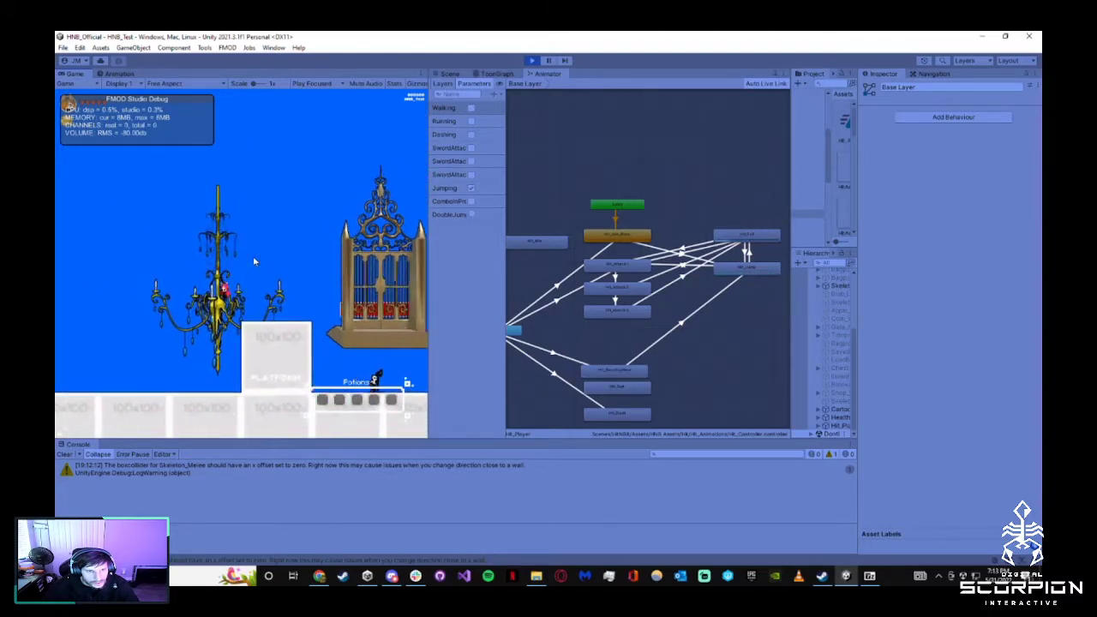
{"action": "key", "text": "a"}
{"action": "key", "text": "space"}
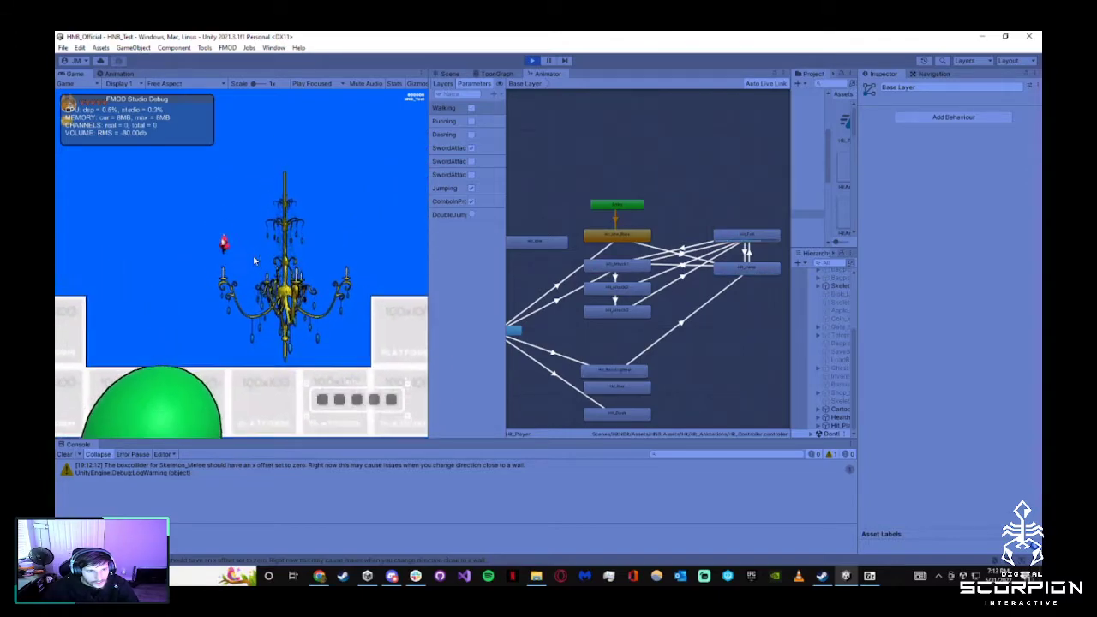
{"action": "key", "text": "d"}
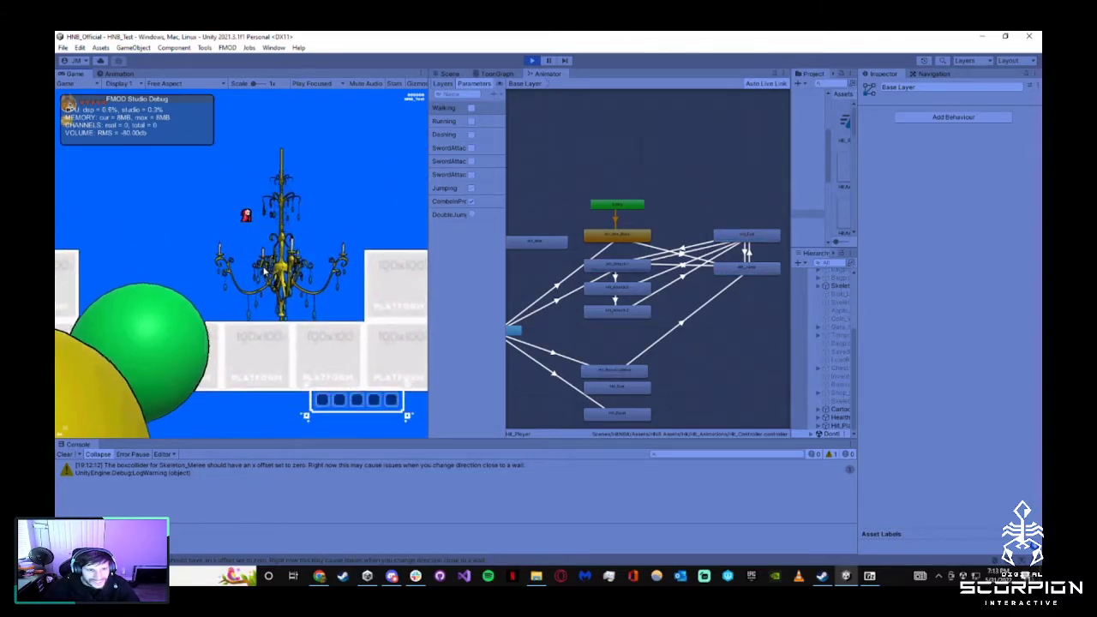
{"action": "key", "text": "space"}
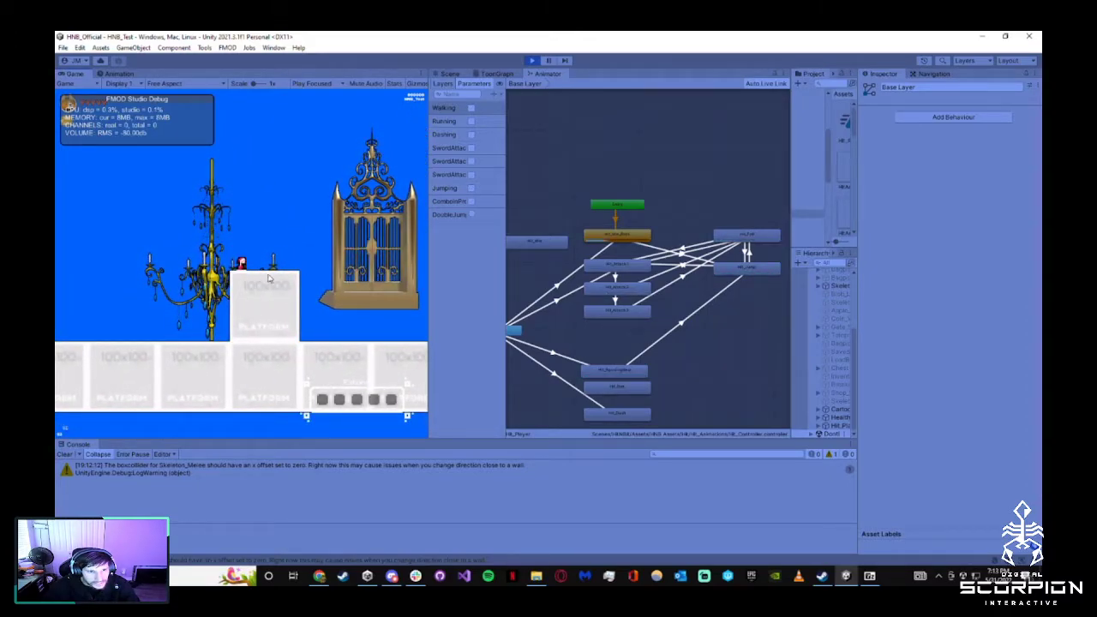
Inspect the Any State to Hit_RunningNew transition's conditions and retest walking and jumping in the running game
{"action": "middle_click_drag", "start_coordinate": [629, 334], "coordinate": [656, 305]}
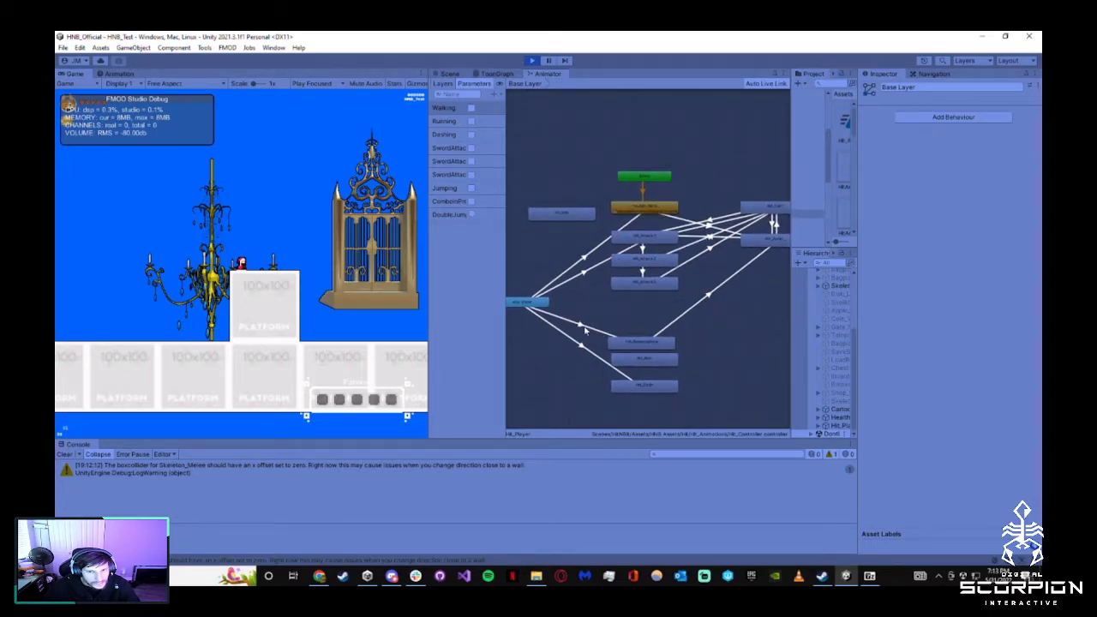
{"action": "left_click", "coordinate": [585, 330]}
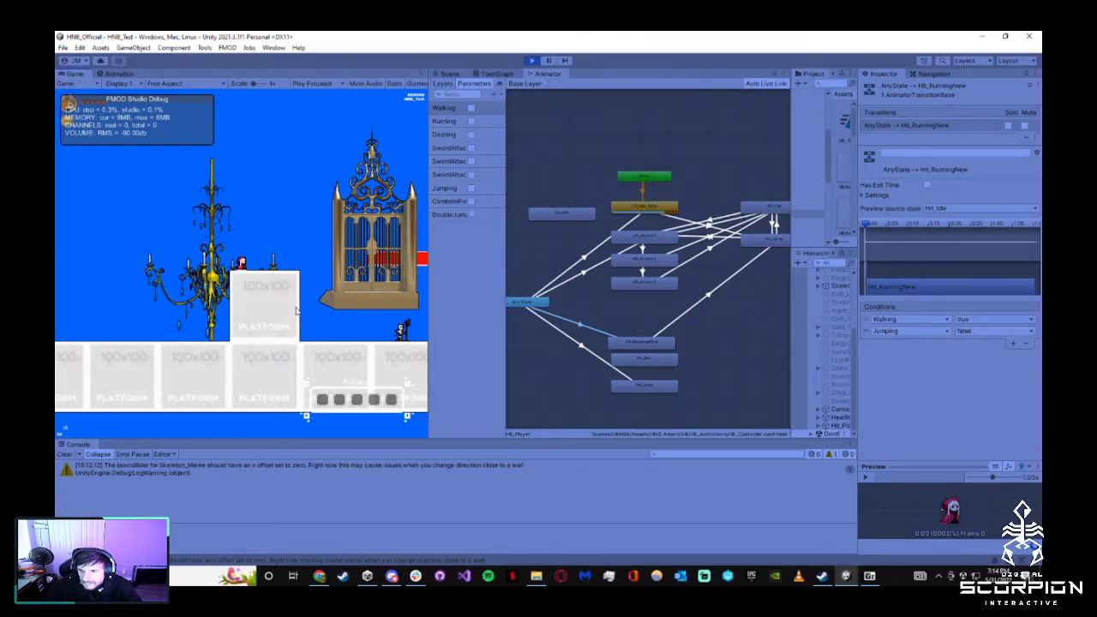
{"action": "key", "text": "a"}
{"action": "key", "text": "d"}
{"action": "key", "text": "a"}
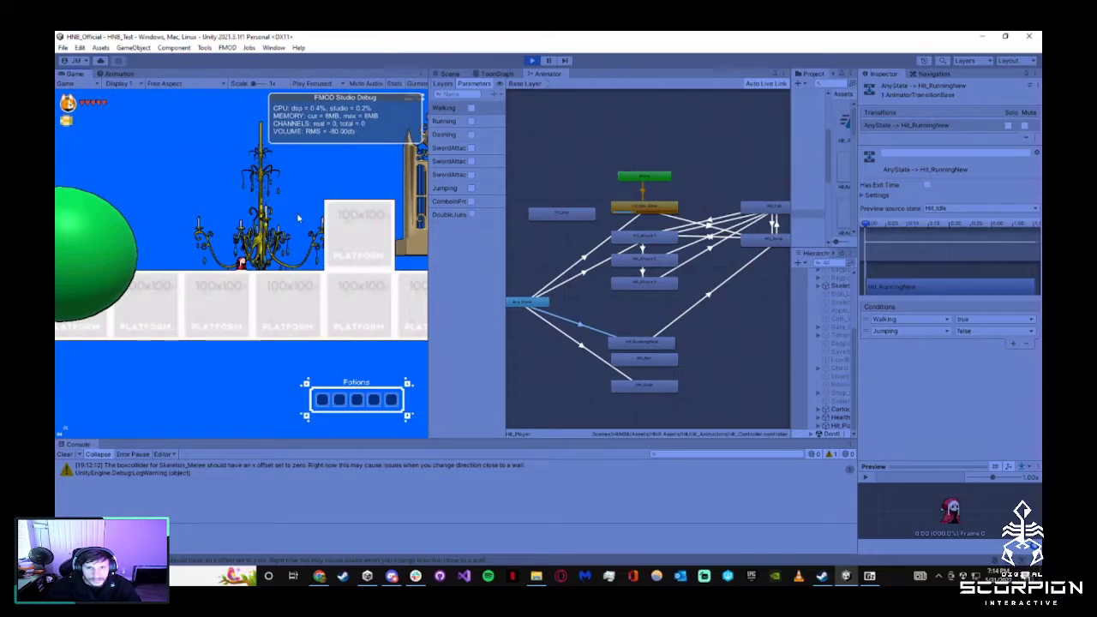
{"action": "key", "text": "d"}
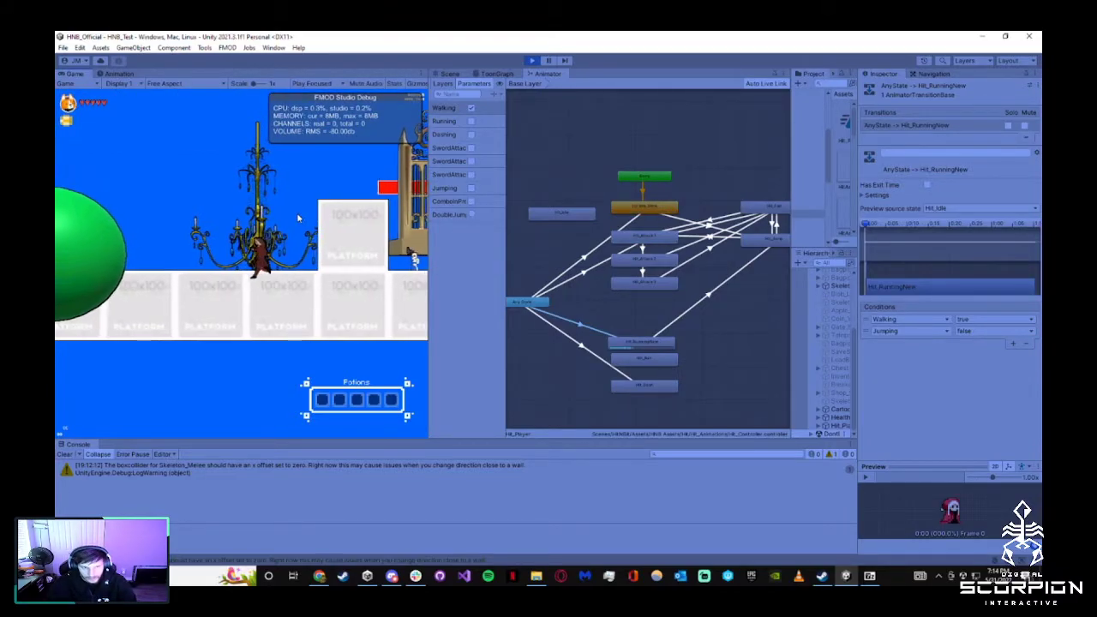
{"action": "key", "text": "space"}
{"action": "key", "text": "a"}
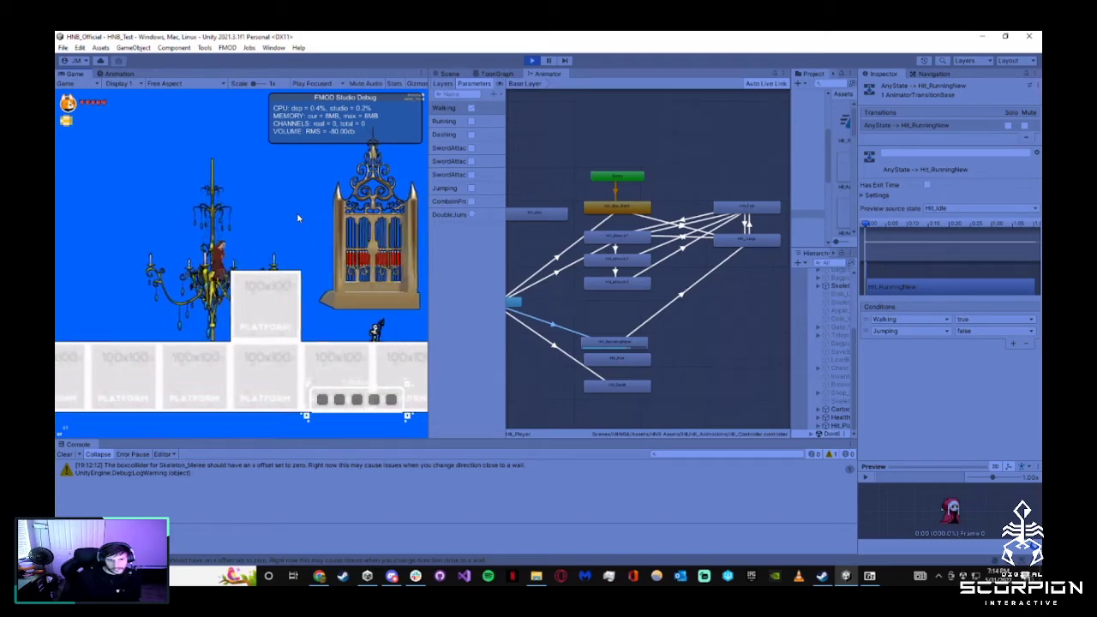
{"action": "key", "text": "d"}
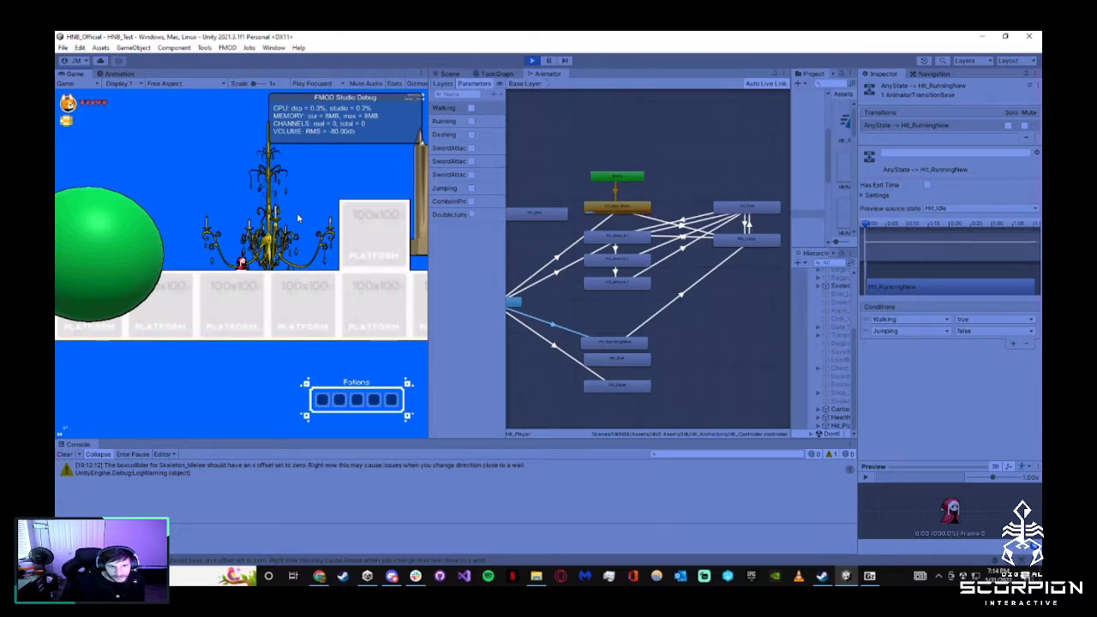
Leave play mode and widen the Project and Hierarchy area to show the running sprites
{"action": "scroll", "coordinate": [651, 342], "scroll_direction": "up", "scroll_amount": 6}
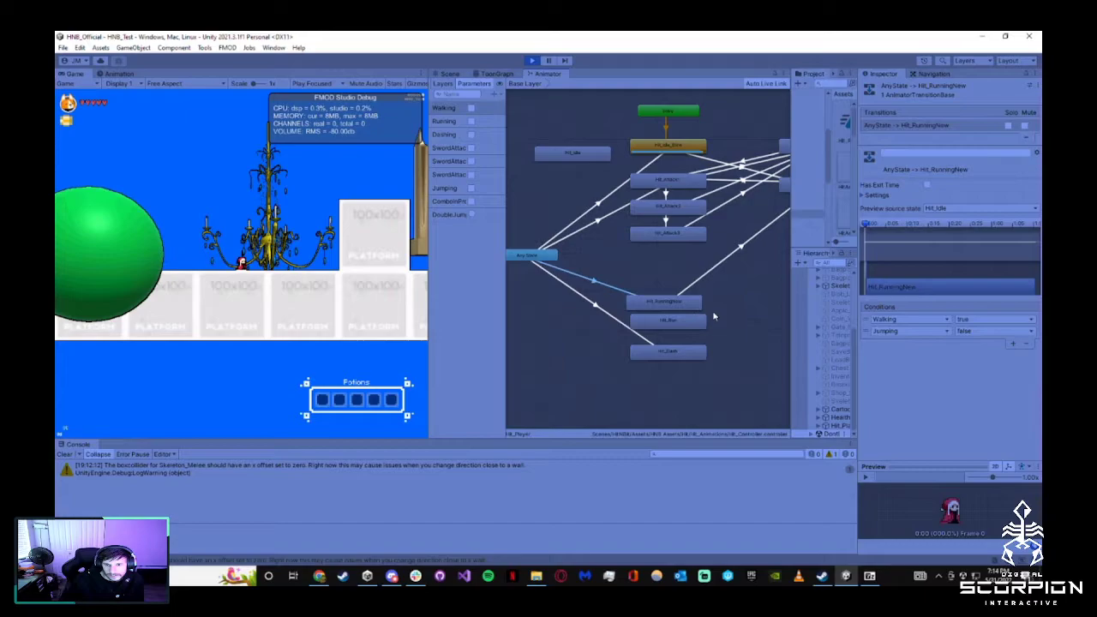
{"action": "scroll", "coordinate": [608, 314], "scroll_direction": "down", "scroll_amount": 5}
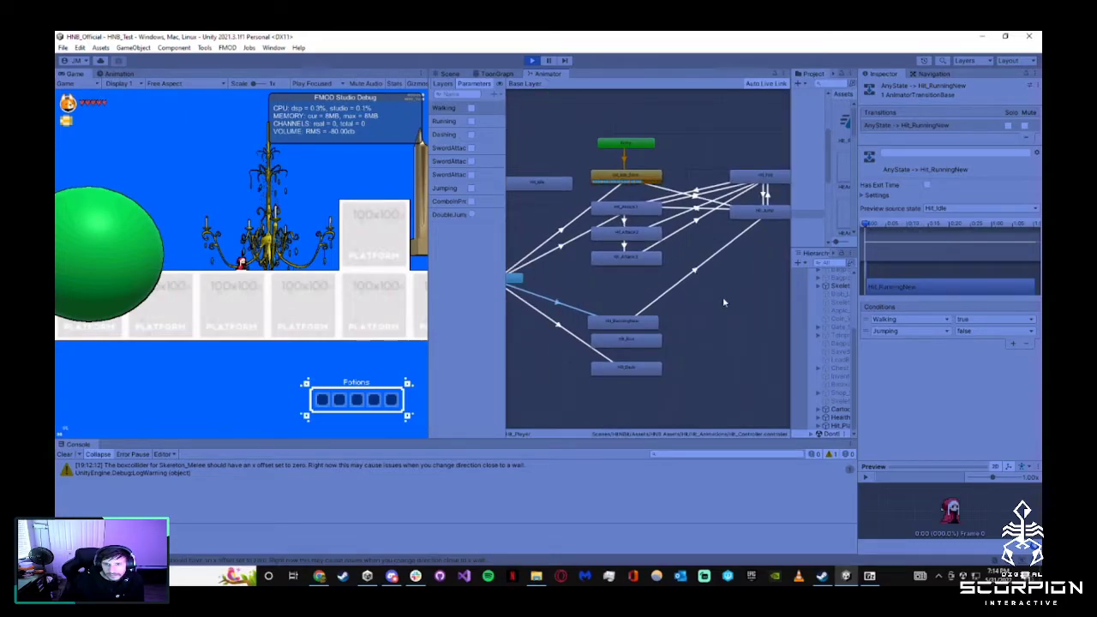
{"action": "left_click", "coordinate": [532, 61]}
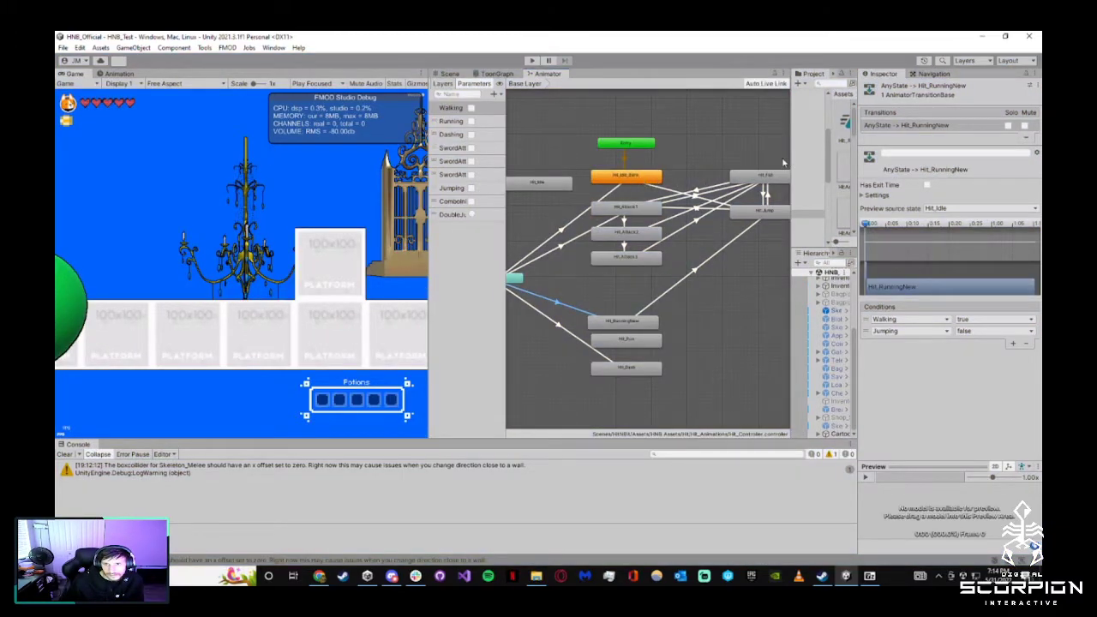
{"action": "left_click_drag", "start_coordinate": [790, 163], "coordinate": [676, 163]}
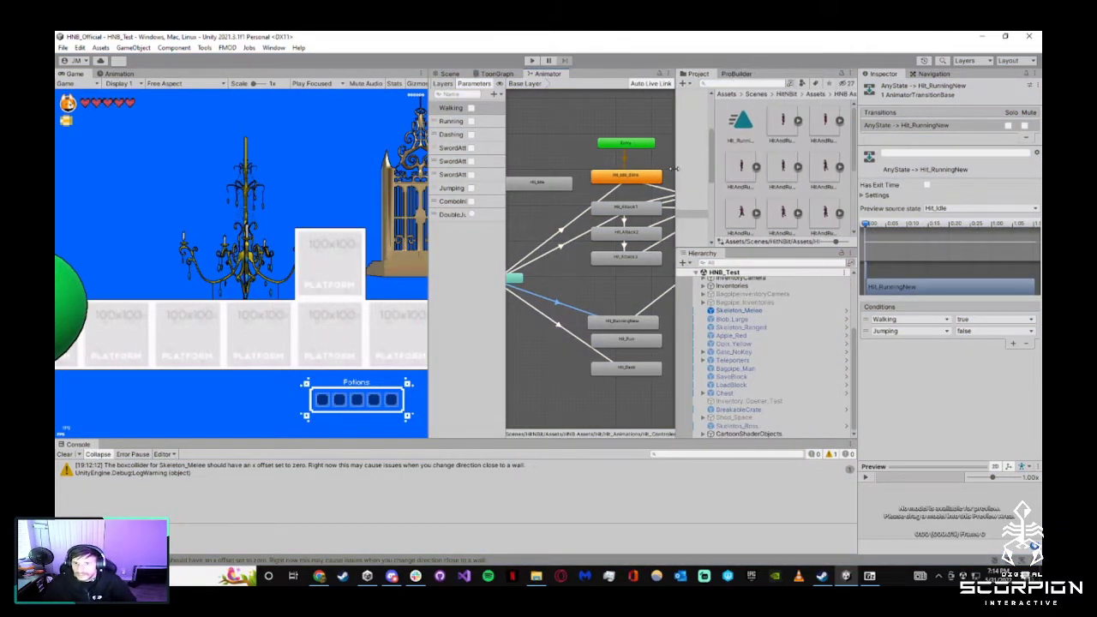
Set the Filter Mode of all 16 HitAndRunningFinalFinal sprites to Point (no filter) and apply the import settings
{"action": "left_click", "coordinate": [781, 125]}
{"action": "scroll", "coordinate": [791, 151], "scroll_direction": "down", "scroll_amount": 1}
{"action": "left_click", "coordinate": [782, 204], "text": "shift"}
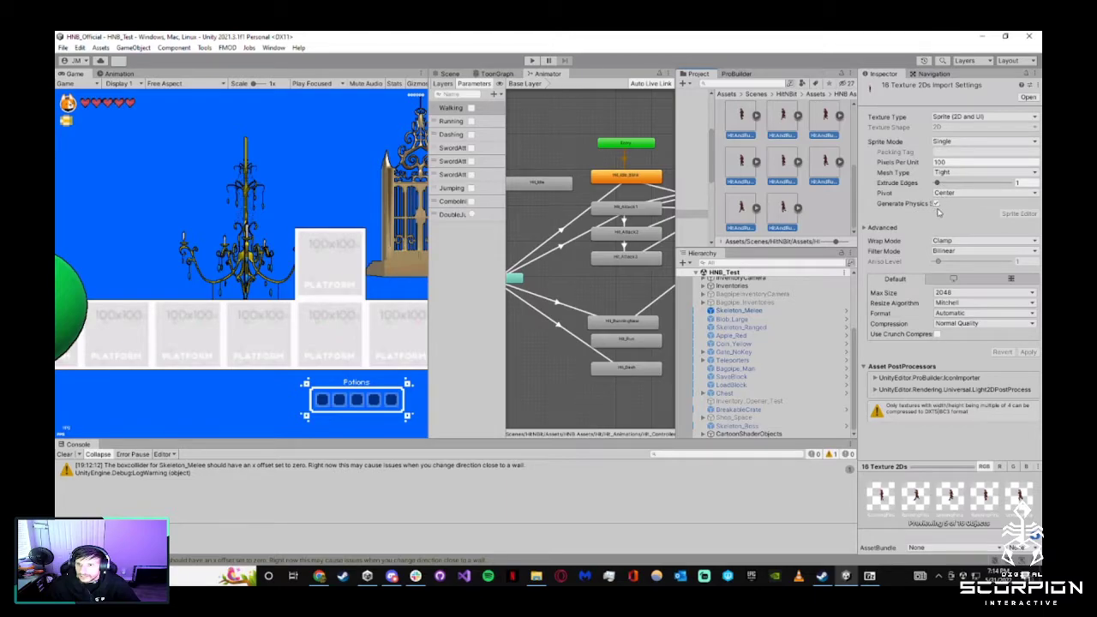
{"action": "left_click", "coordinate": [947, 251]}
{"action": "left_click", "coordinate": [953, 258]}
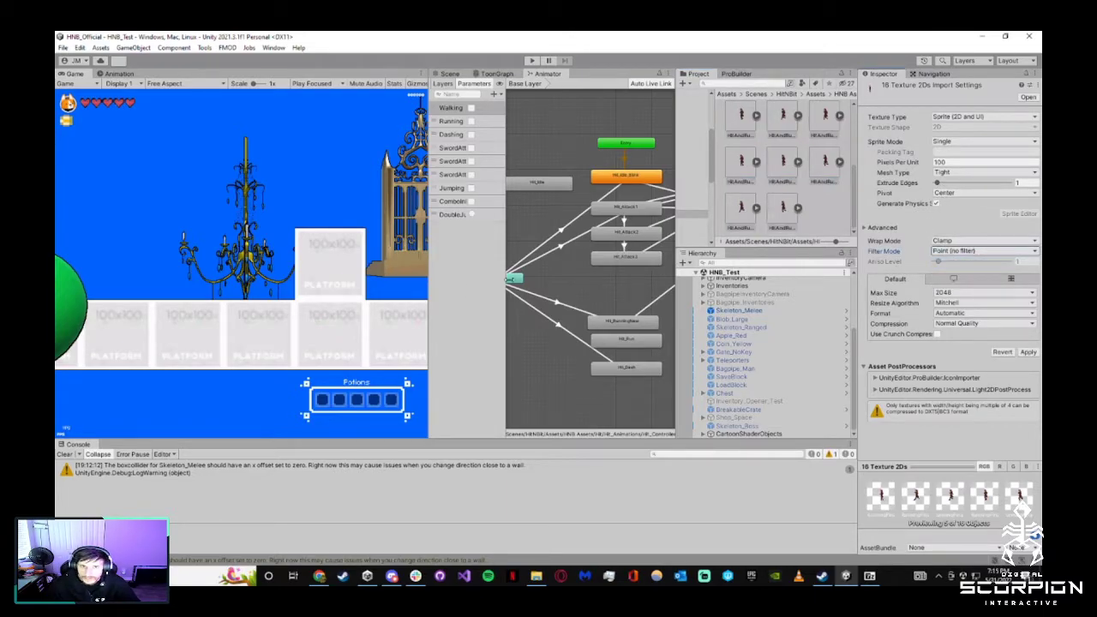
{"action": "left_click", "coordinate": [511, 278]}
{"action": "left_click", "coordinate": [538, 325]}
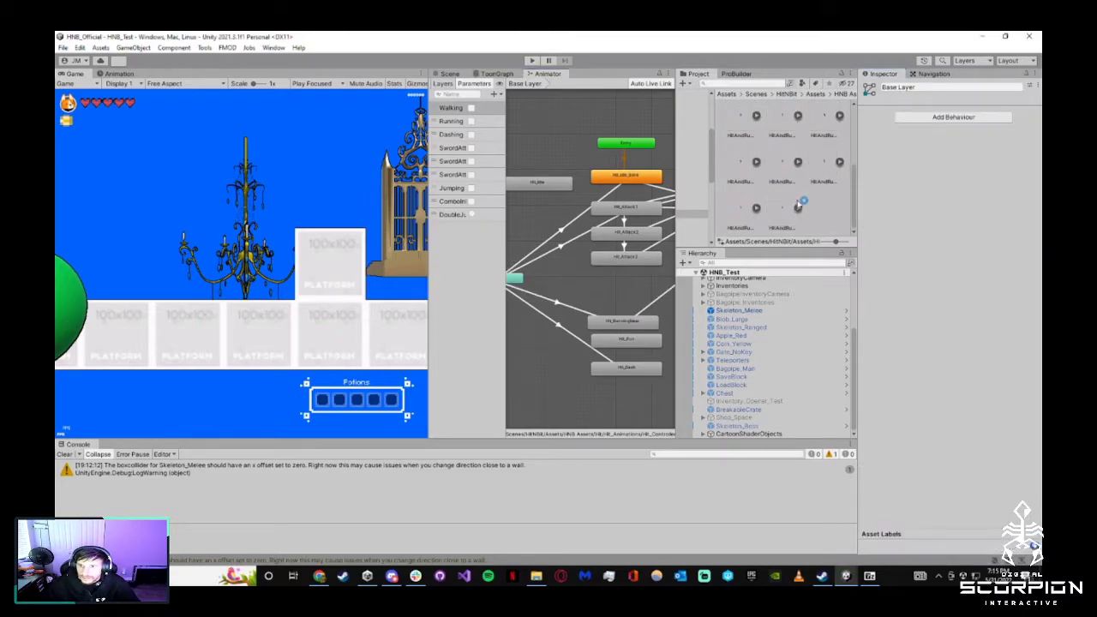
Review the import settings of the first running sprite, the Hit_RunningNew state's properties and its animation clip
{"action": "left_click", "coordinate": [780, 122]}
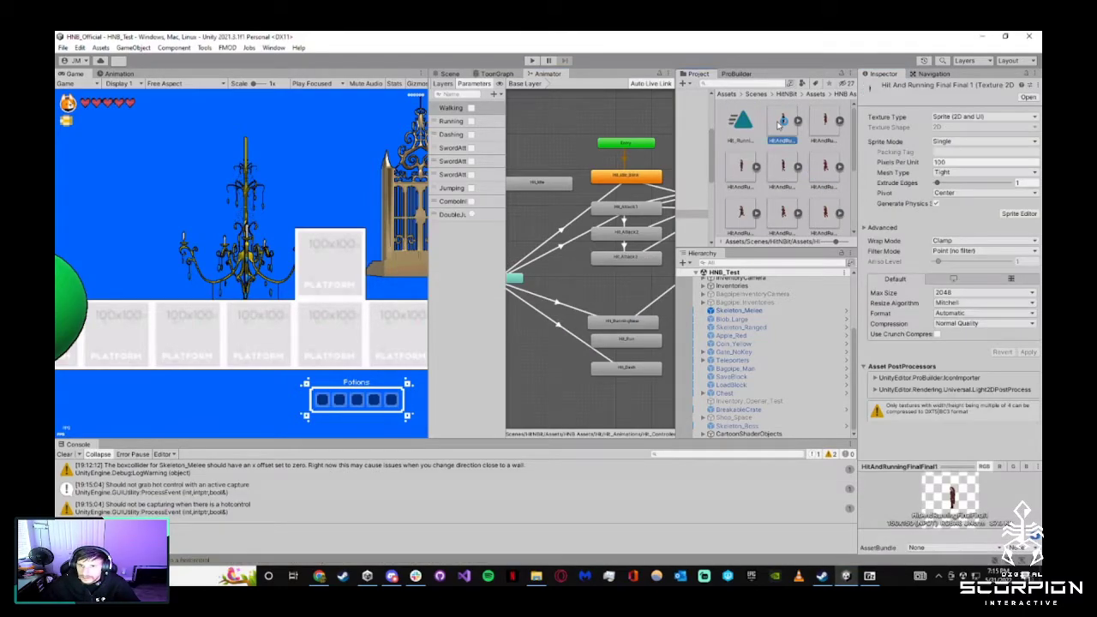
{"action": "left_click", "coordinate": [798, 121]}
{"action": "left_click", "coordinate": [814, 125]}
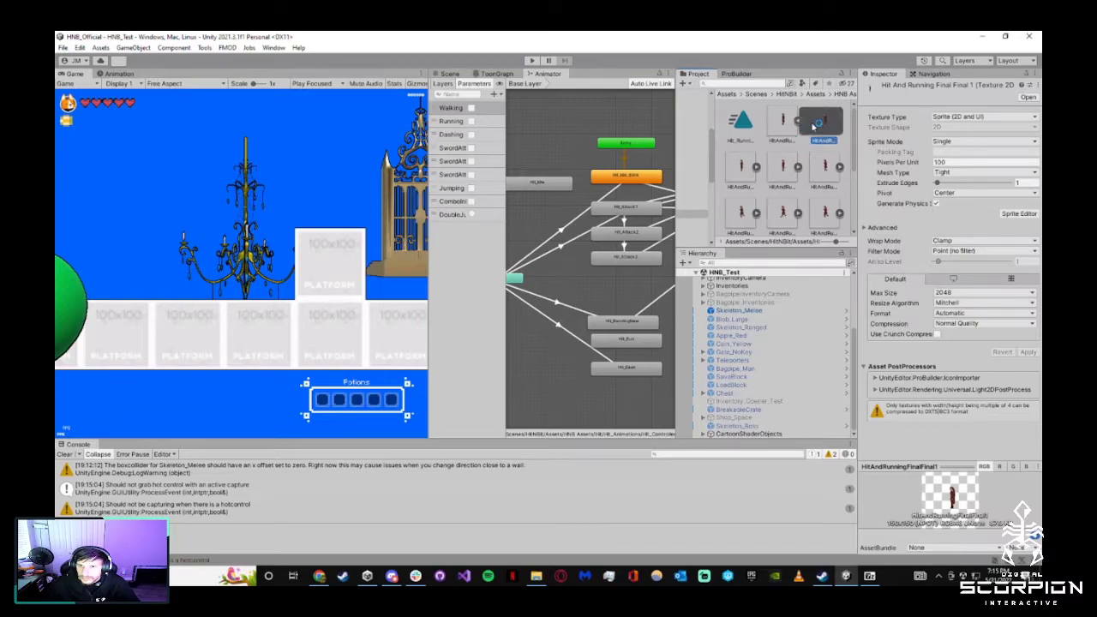
{"action": "left_click", "coordinate": [798, 121]}
{"action": "left_click", "coordinate": [782, 123]}
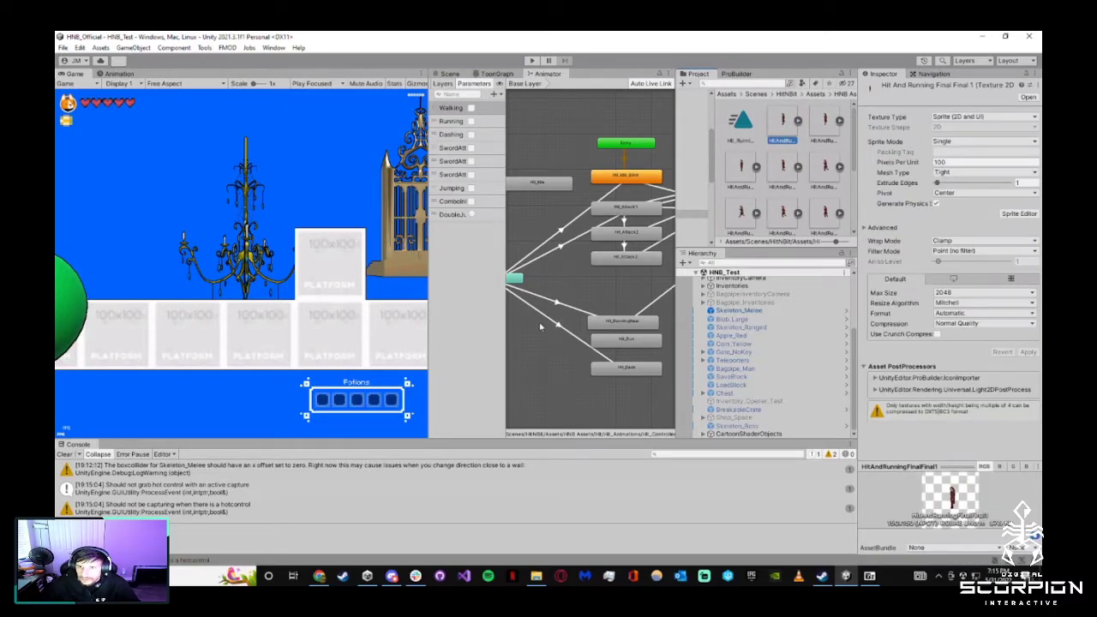
{"action": "left_click", "coordinate": [623, 324]}
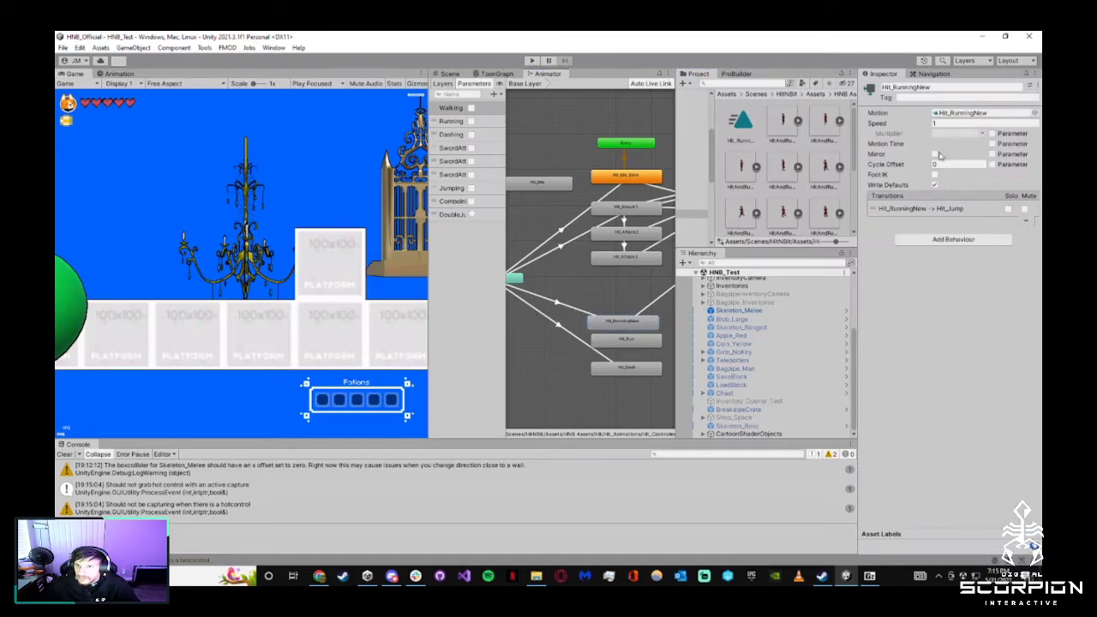
{"action": "left_click", "coordinate": [785, 123]}
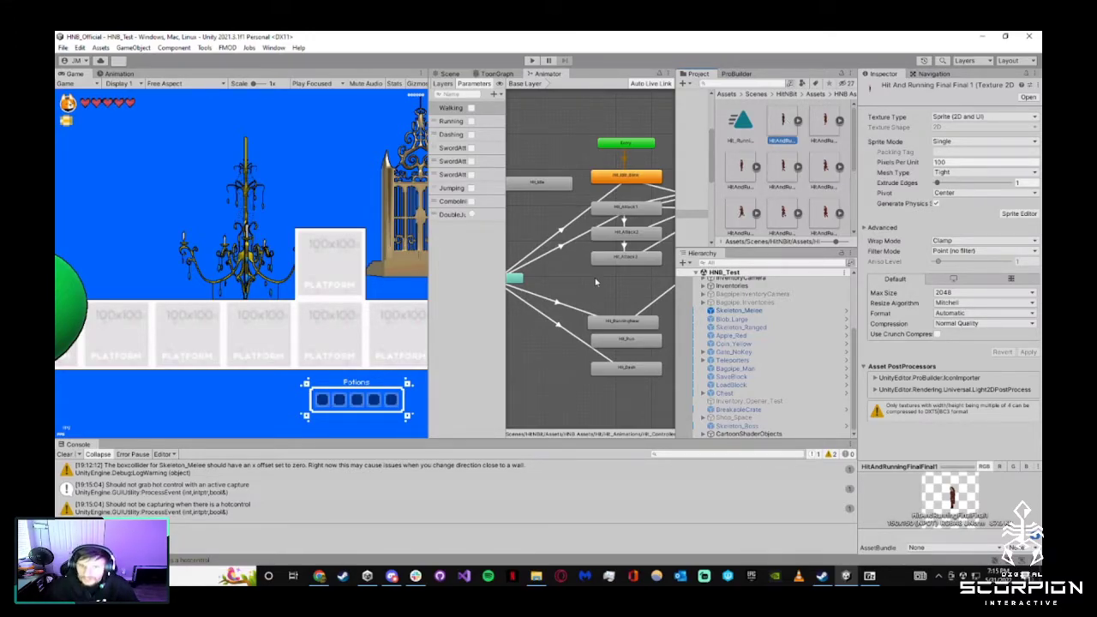
{"action": "left_click", "coordinate": [740, 124]}
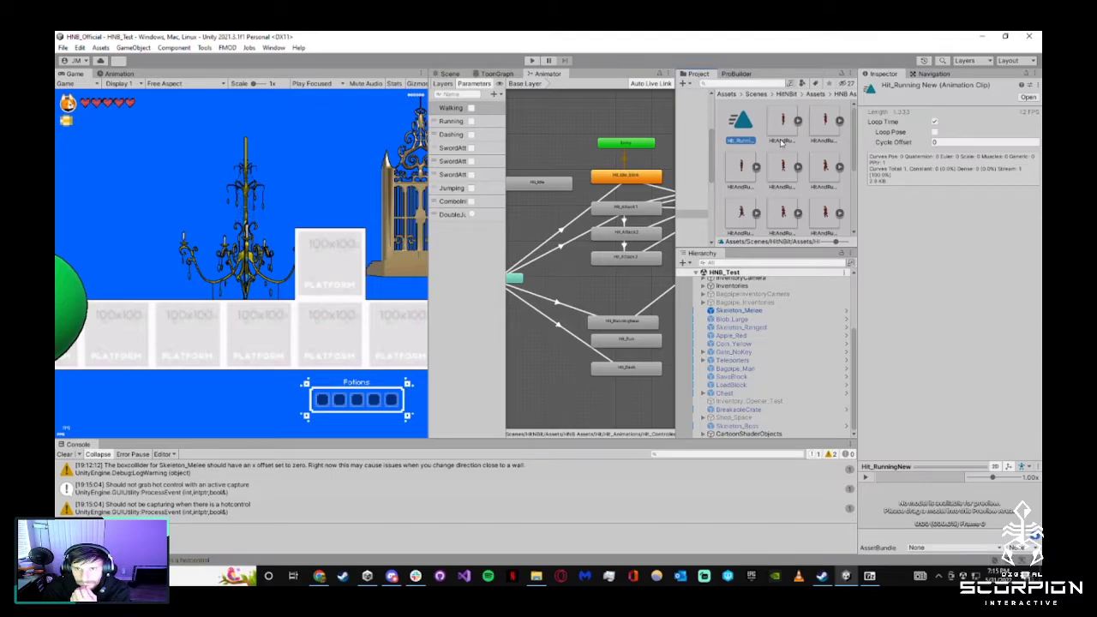
Turn on Mirror for the Hit_RunningNew state and run the HNB_Test scene again
{"action": "left_click", "coordinate": [623, 323]}
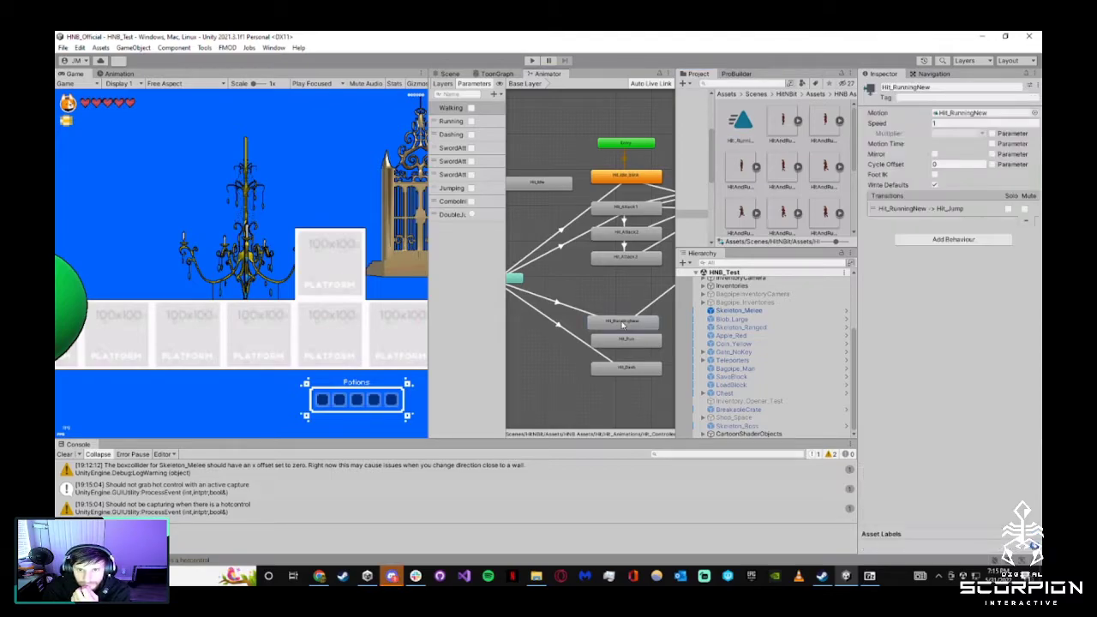
{"action": "left_click", "coordinate": [934, 155]}
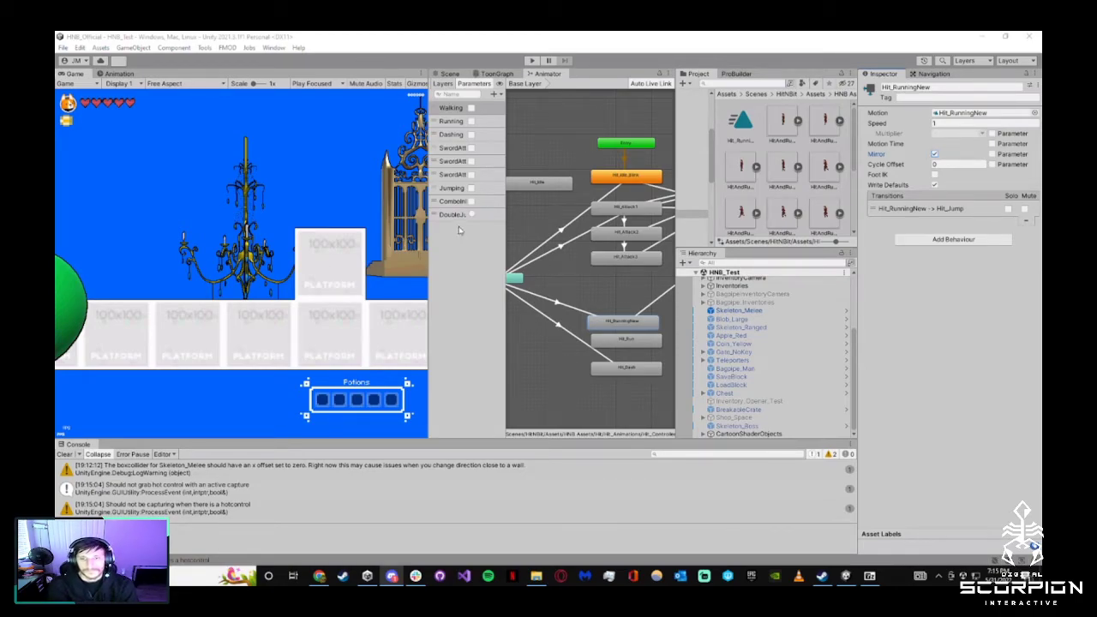
{"action": "left_click", "coordinate": [558, 209]}
{"action": "left_click", "coordinate": [531, 60]}
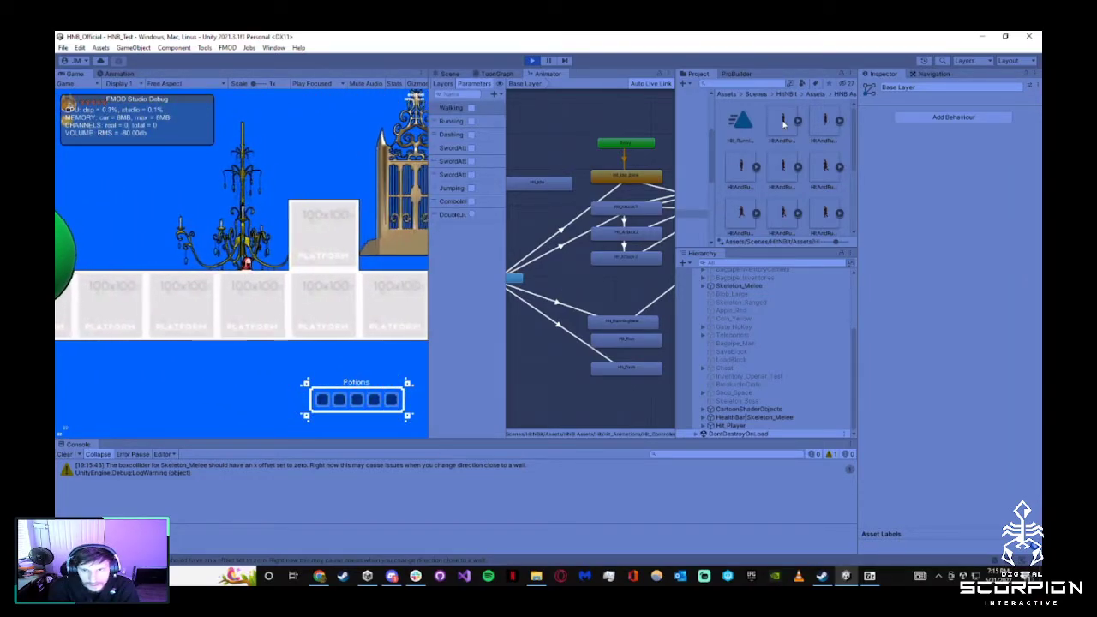
Turn off Mirror for the Hit_RunningNew state and run the character left and right in the running game
{"action": "left_click", "coordinate": [603, 323]}
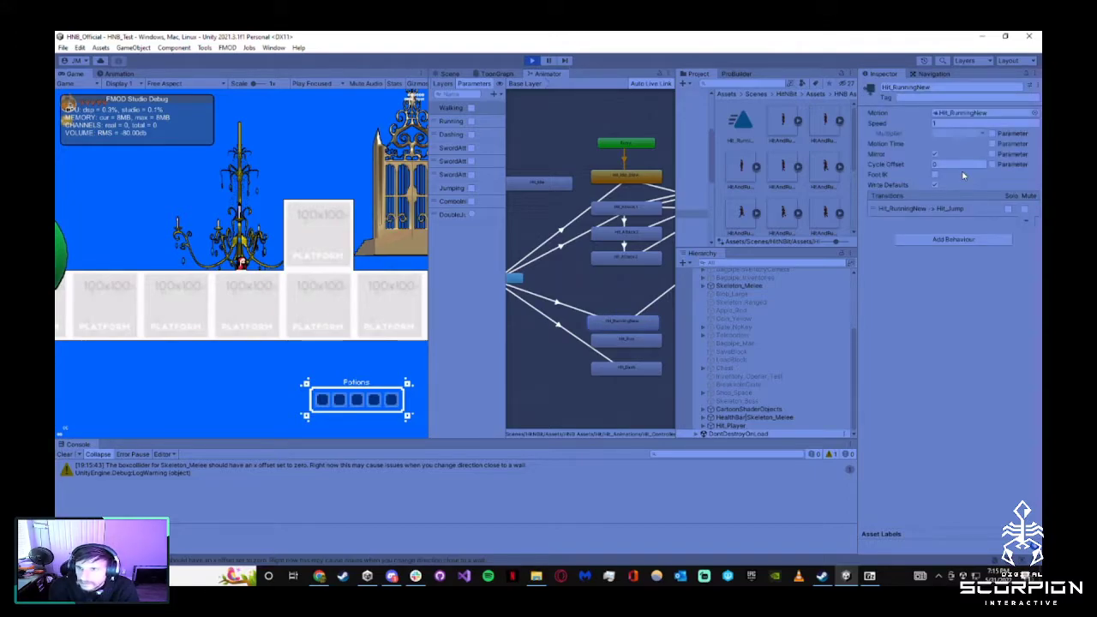
{"action": "left_click", "coordinate": [935, 154]}
{"action": "left_click", "coordinate": [294, 270]}
{"action": "key", "text": "a"}
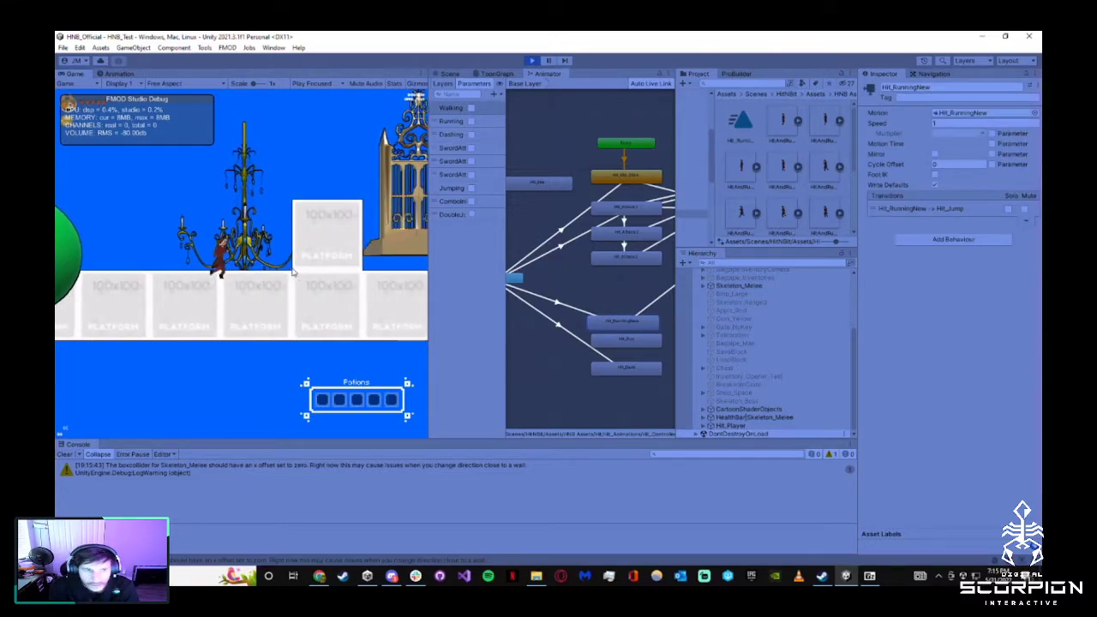
{"action": "key", "text": "d"}
{"action": "key", "text": "a"}
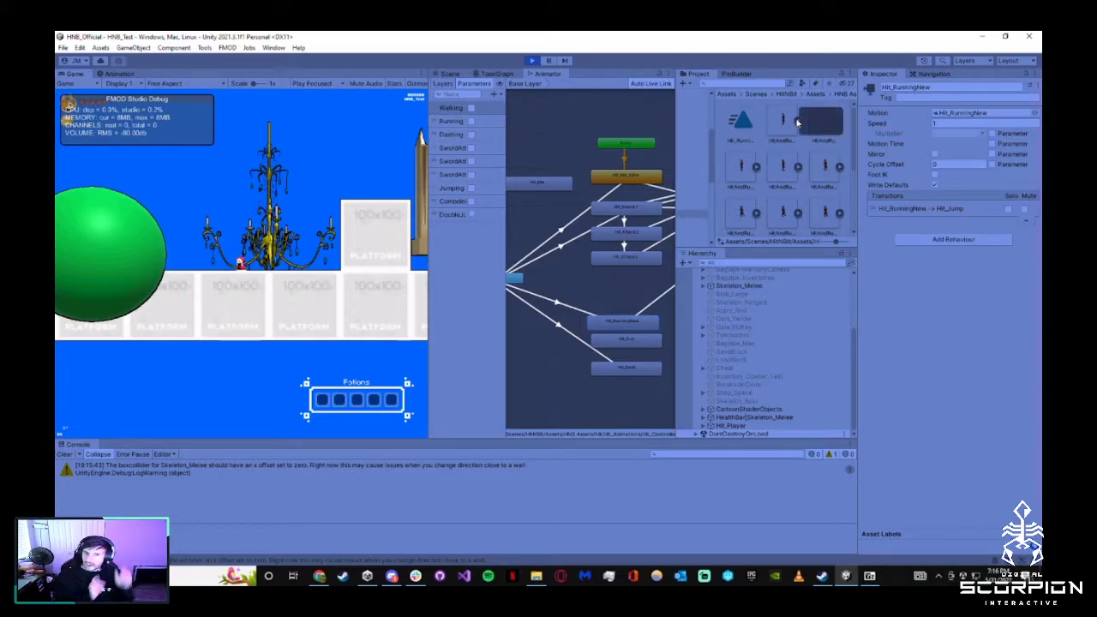
Check the Hit_RunningNew clip, its state and the first running sprite for a flip option, and leave play mode
{"action": "left_click", "coordinate": [744, 123]}
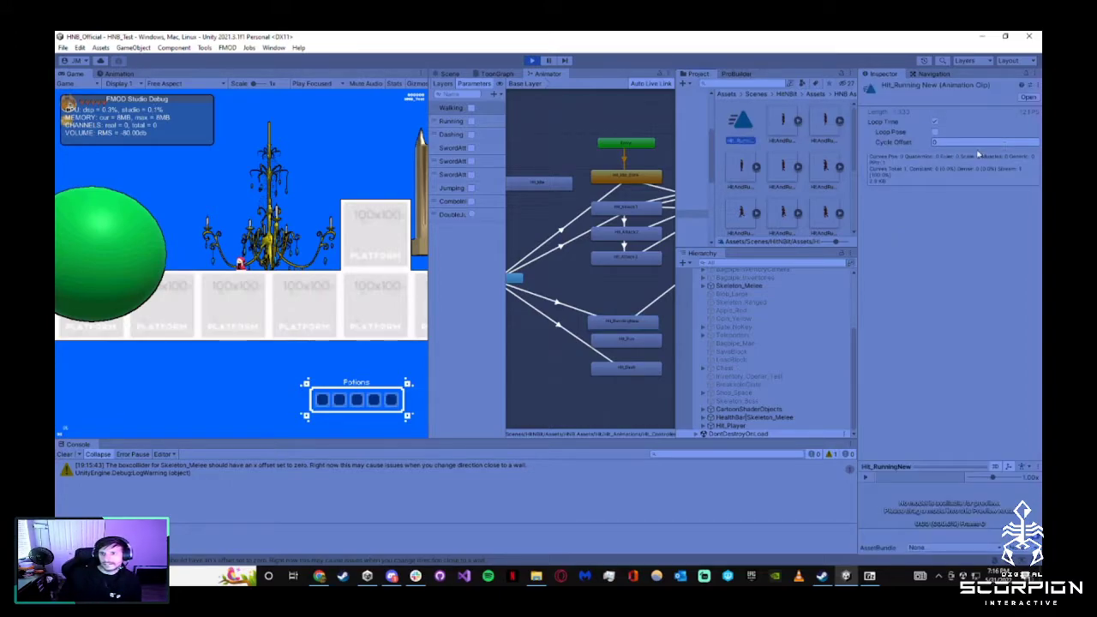
{"action": "left_click", "coordinate": [777, 132]}
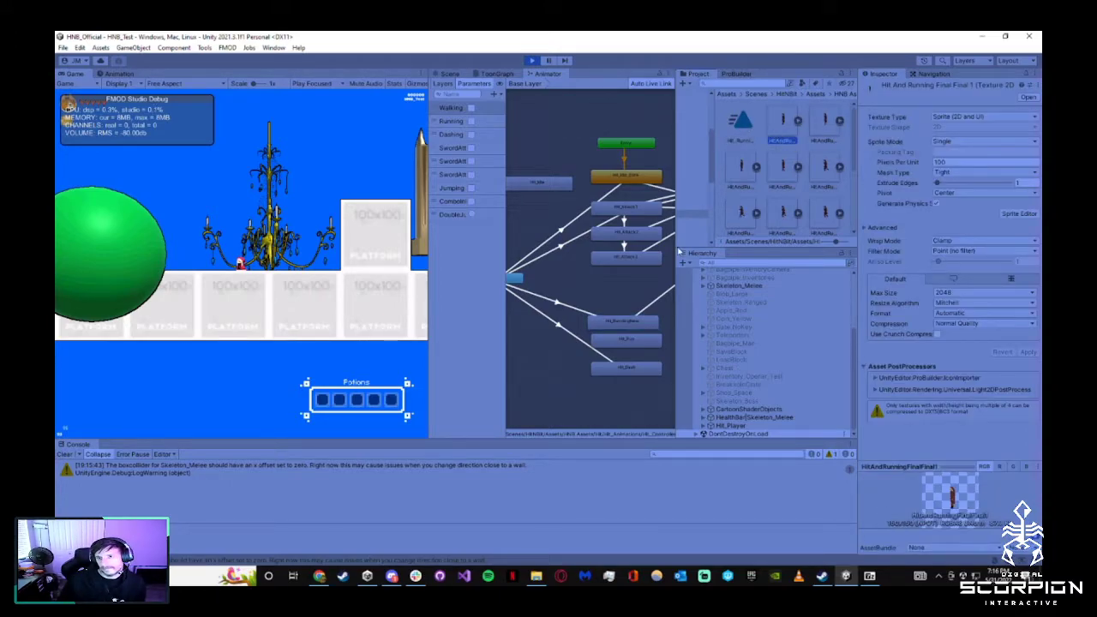
{"action": "left_click", "coordinate": [627, 322]}
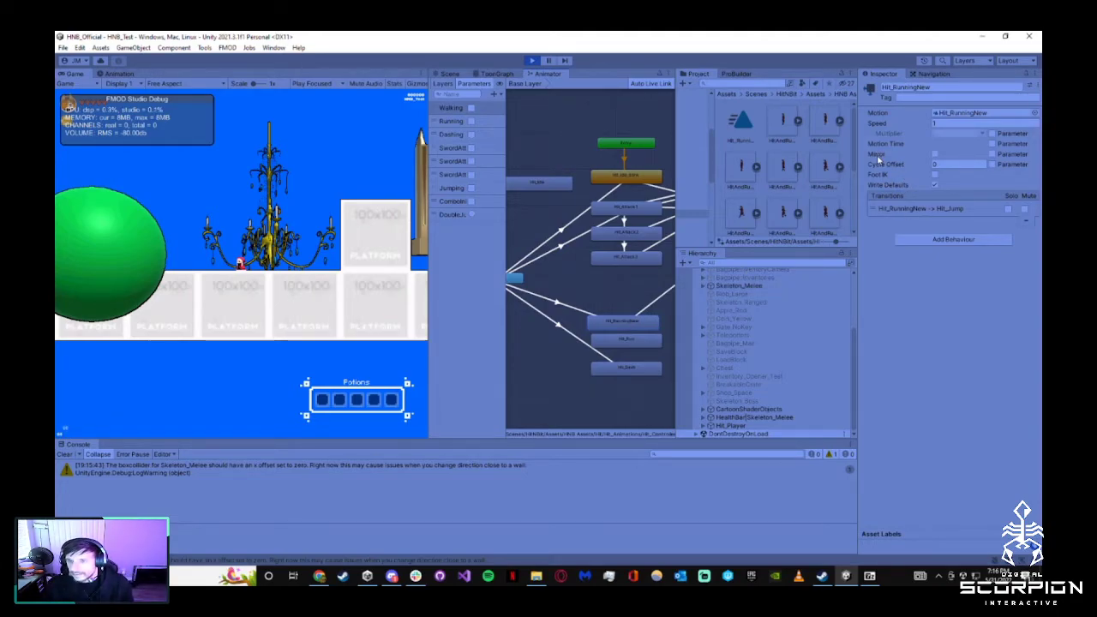
{"action": "left_click", "coordinate": [532, 61]}
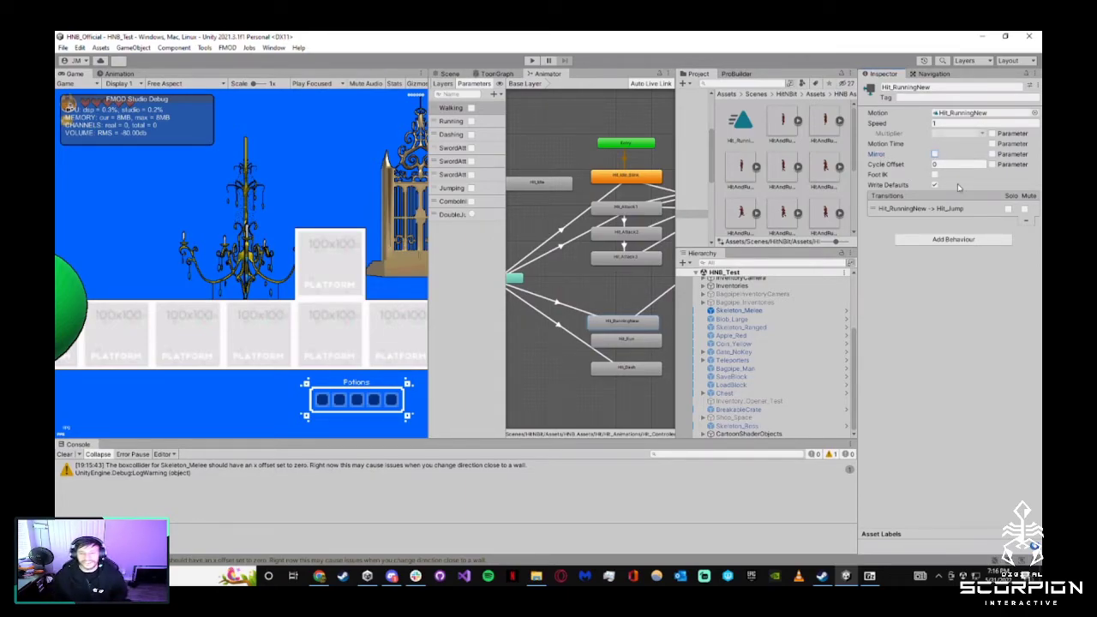
{"action": "left_click", "coordinate": [779, 127]}
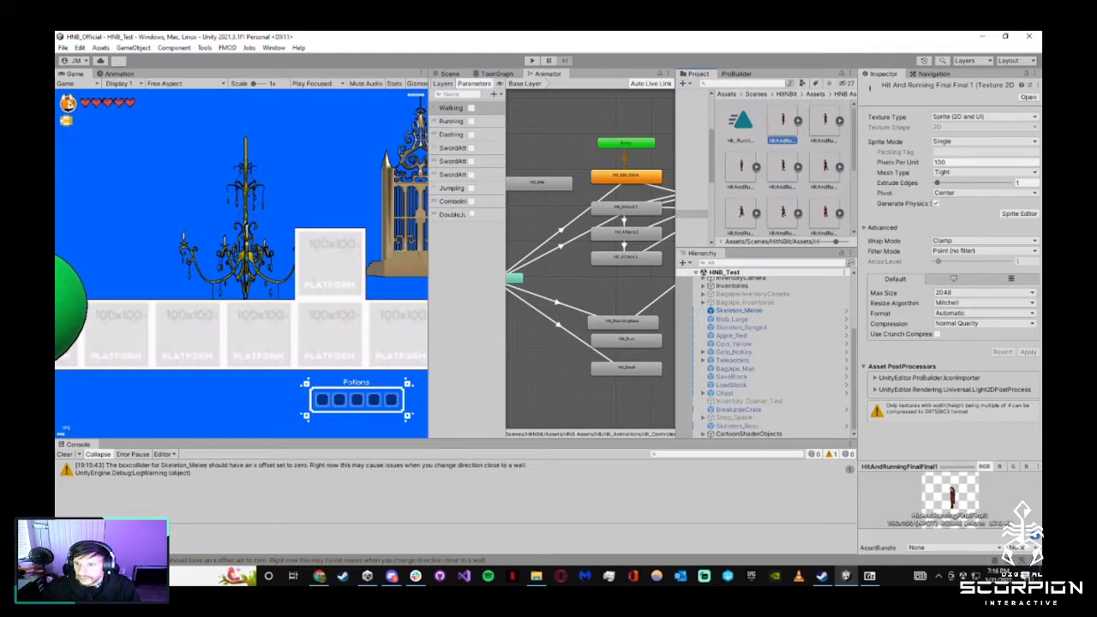
Switch to Chrome, search for "unity flipping an animation" and open the Unity Forum thread "How to flip animation in 2d?"
{"action": "key", "text": "alt+Tab"}
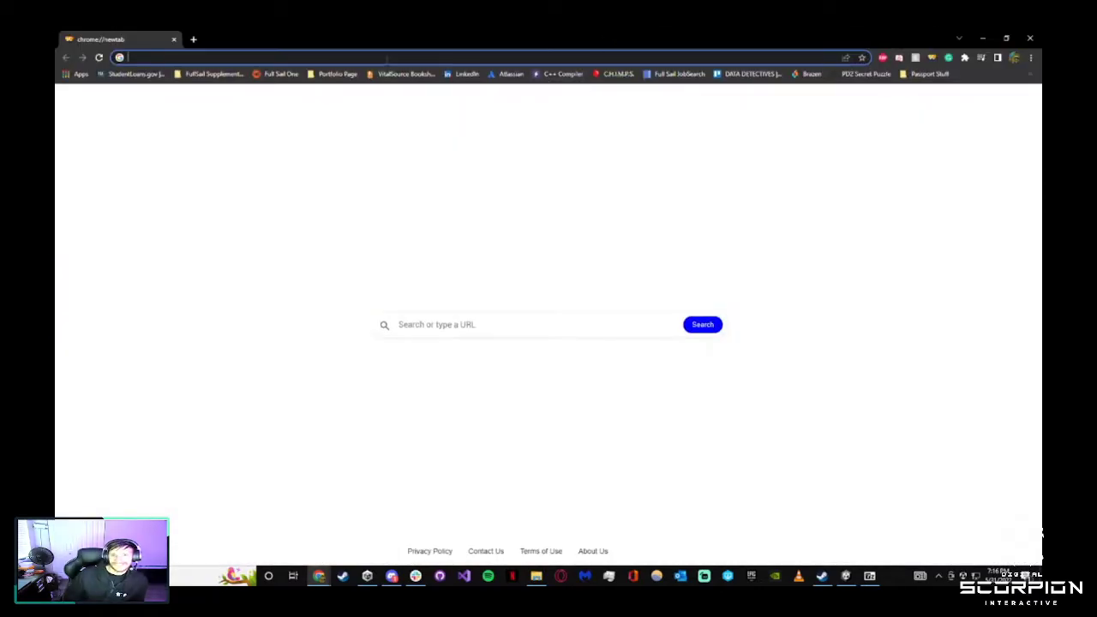
{"action": "left_click", "coordinate": [307, 58]}
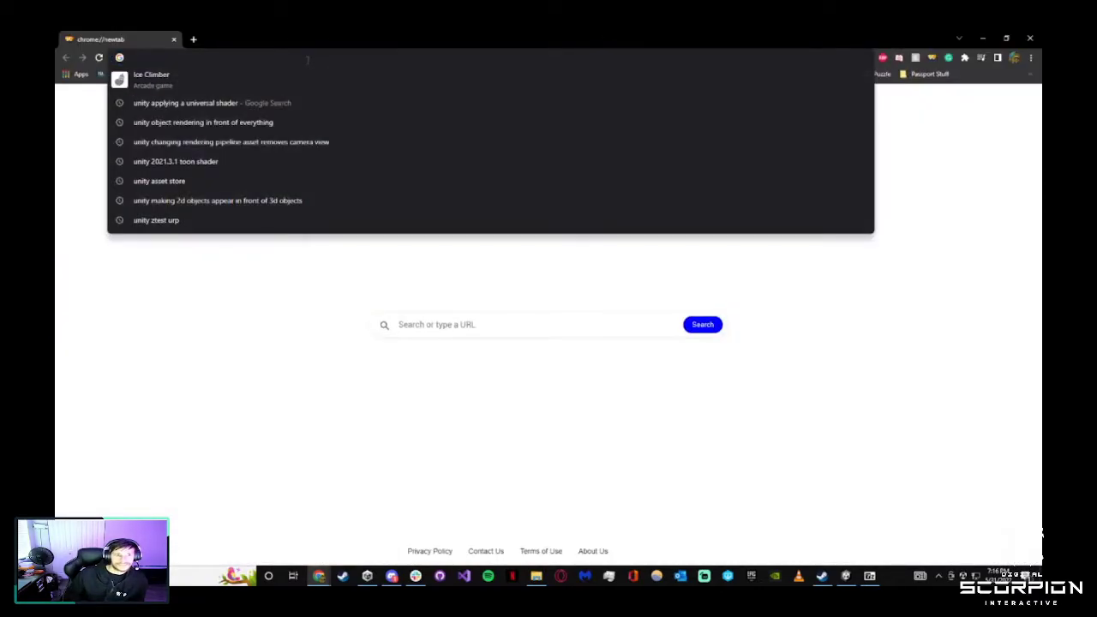
{"action": "type", "text": "untiy flipping an animatino"}
{"action": "key", "text": "Return"}
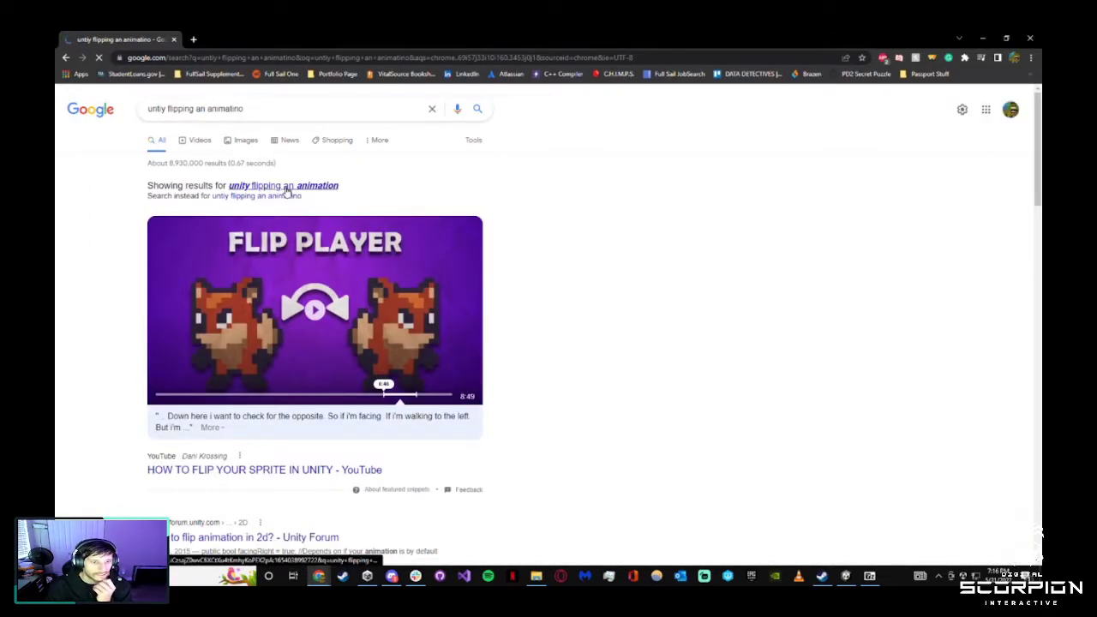
{"action": "left_click", "coordinate": [286, 185]}
{"action": "scroll", "coordinate": [656, 280], "scroll_direction": "down", "scroll_amount": 3}
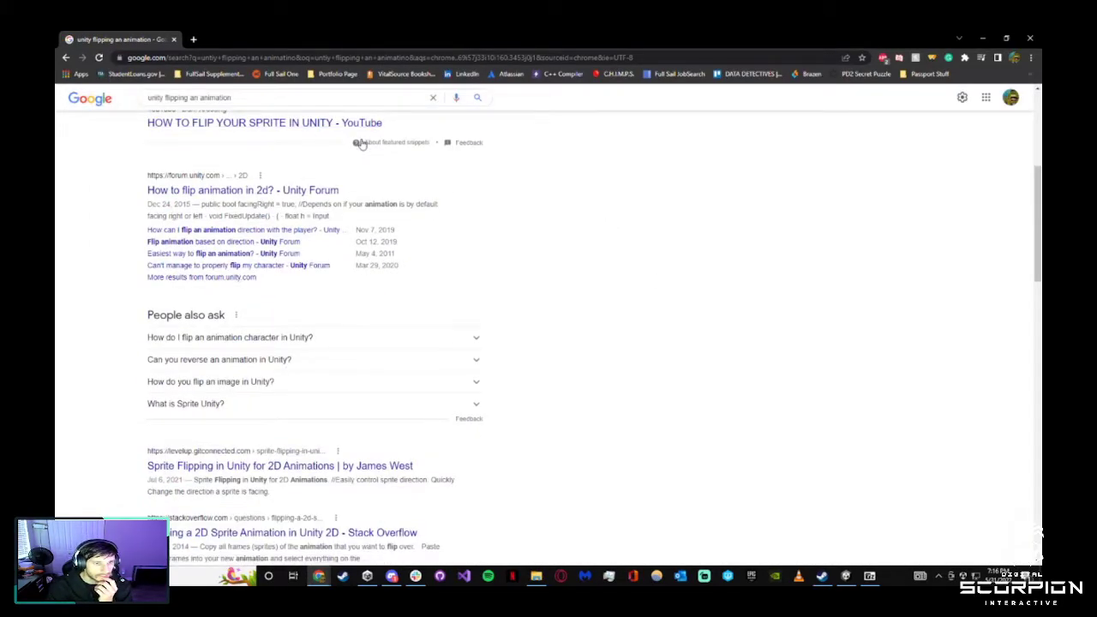
{"action": "scroll", "coordinate": [362, 143], "scroll_direction": "up", "scroll_amount": 1}
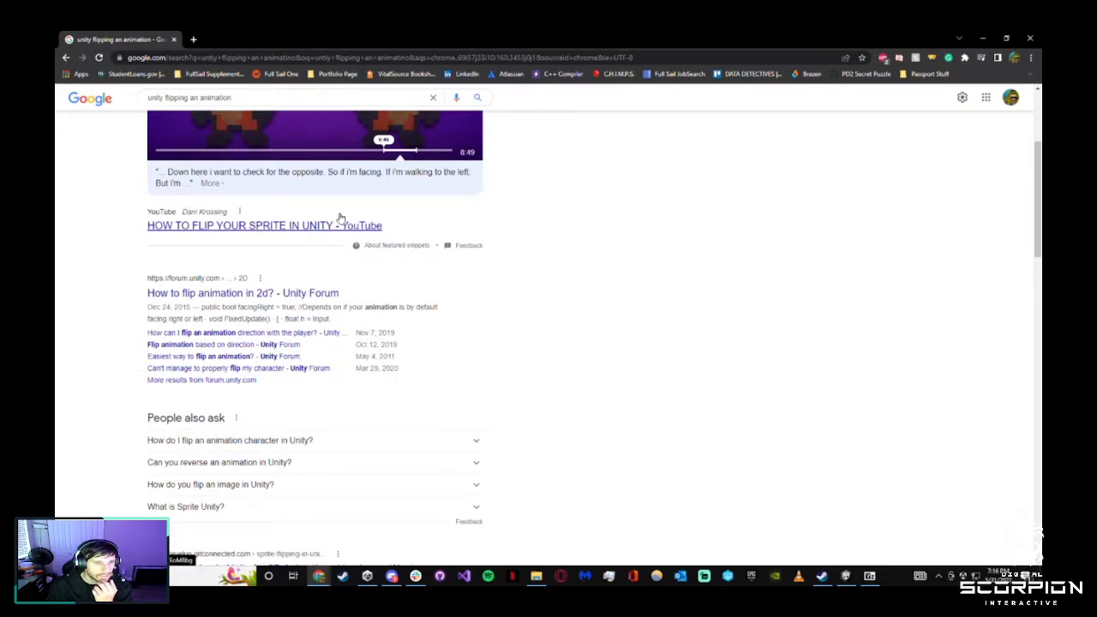
{"action": "left_click", "coordinate": [281, 293]}
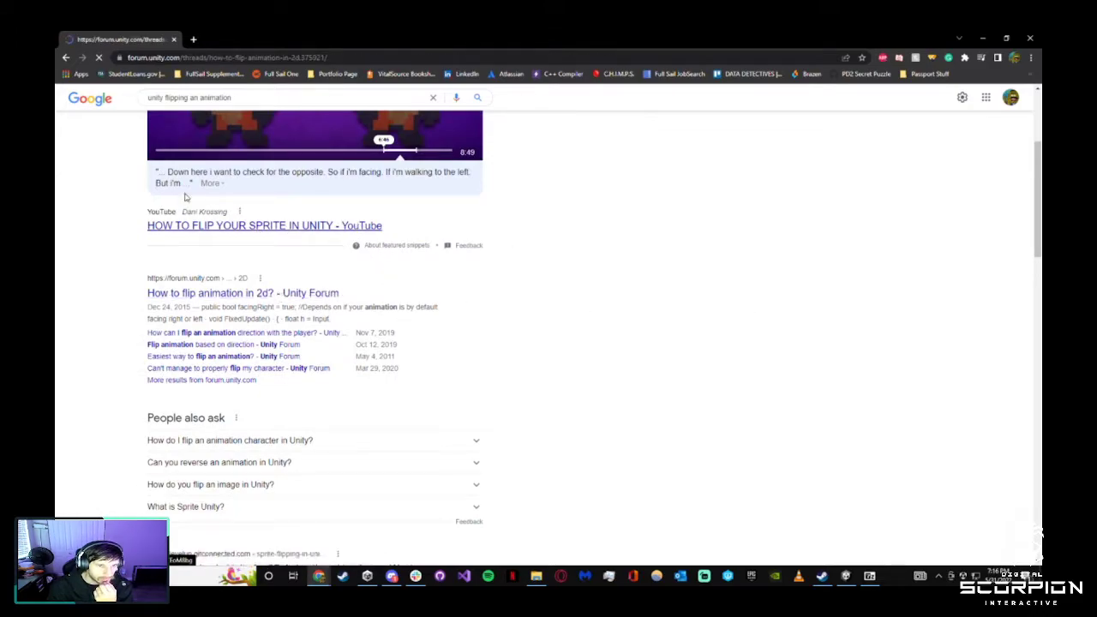
Read the thread's first replies on flipping a sprite and close the open HitRunning.zip archive window
{"action": "scroll", "coordinate": [187, 295], "scroll_direction": "down", "scroll_amount": 6}
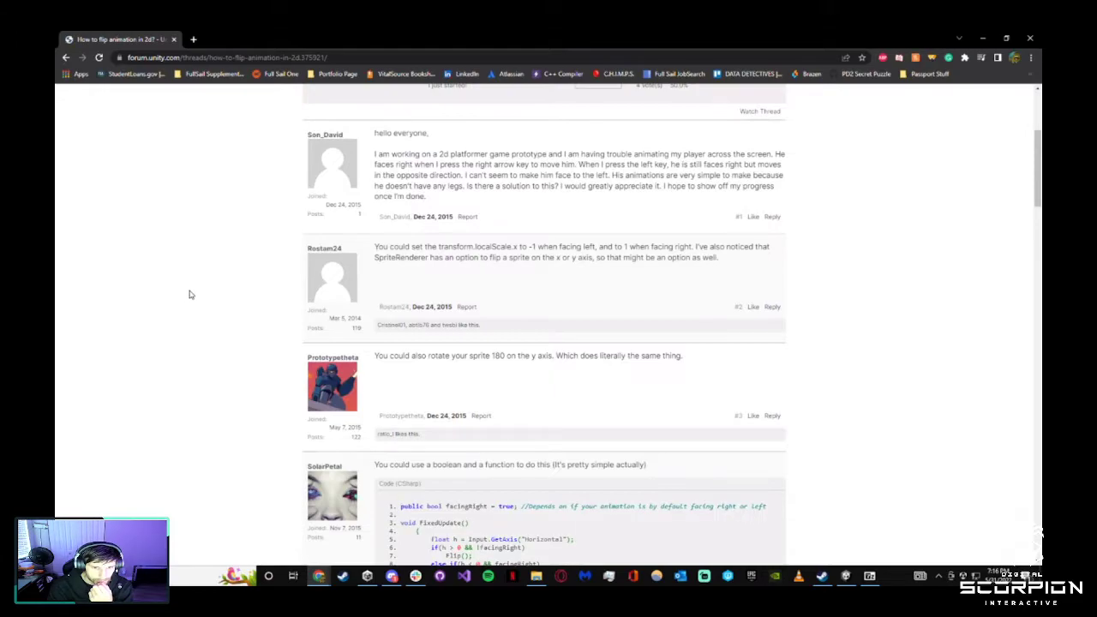
{"action": "scroll", "coordinate": [190, 294], "scroll_direction": "up", "scroll_amount": 3}
{"action": "scroll", "coordinate": [190, 294], "scroll_direction": "down", "scroll_amount": 3}
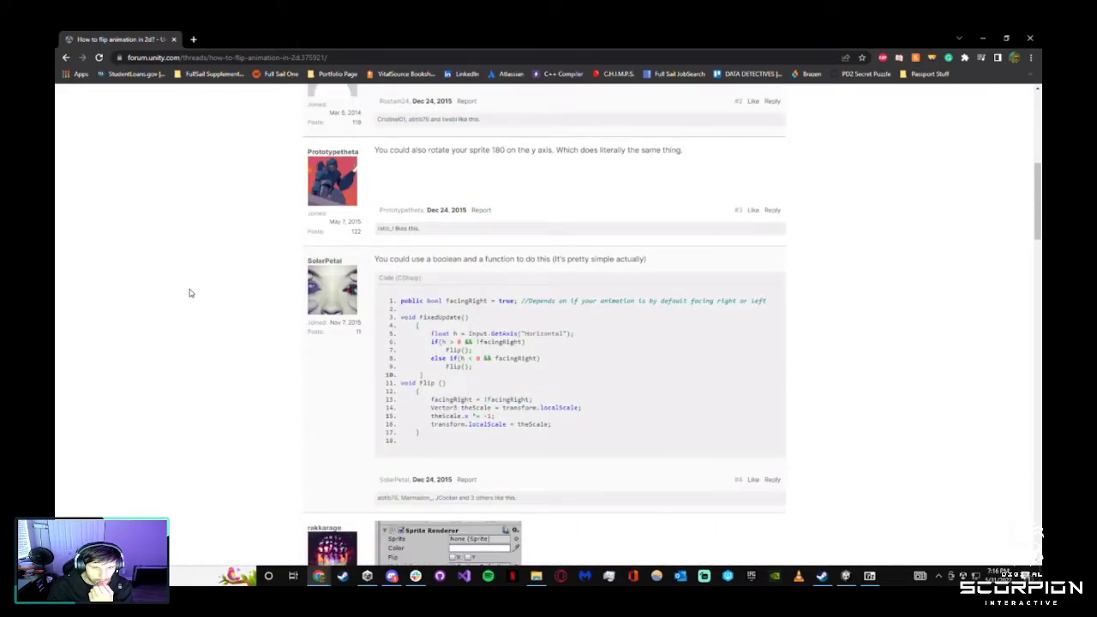
{"action": "scroll", "coordinate": [190, 293], "scroll_direction": "up", "scroll_amount": 2}
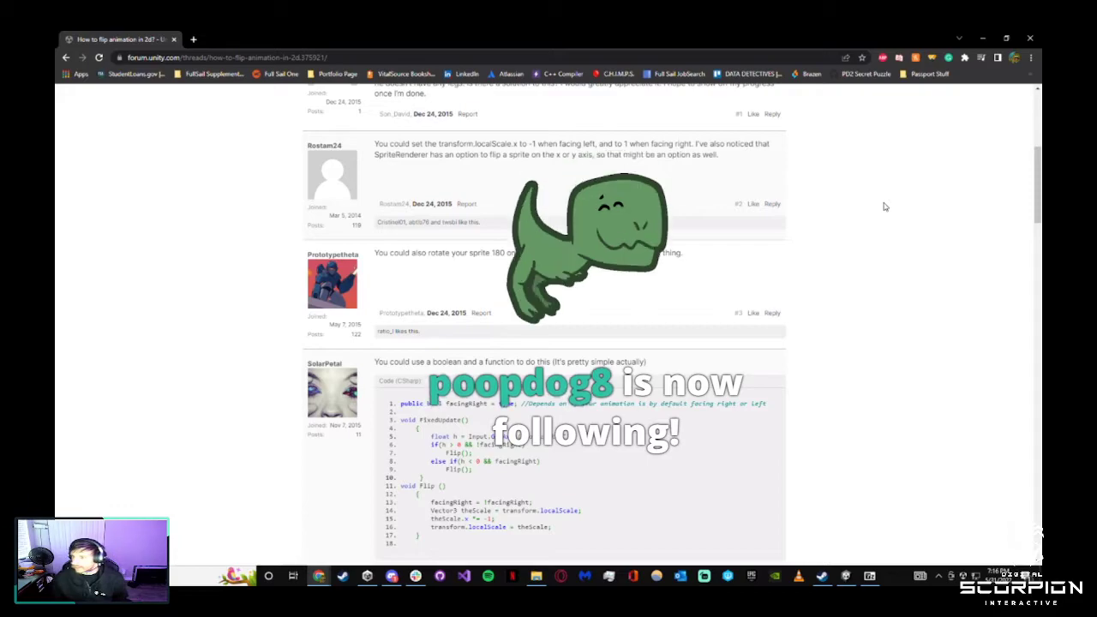
{"action": "left_click", "coordinate": [869, 576]}
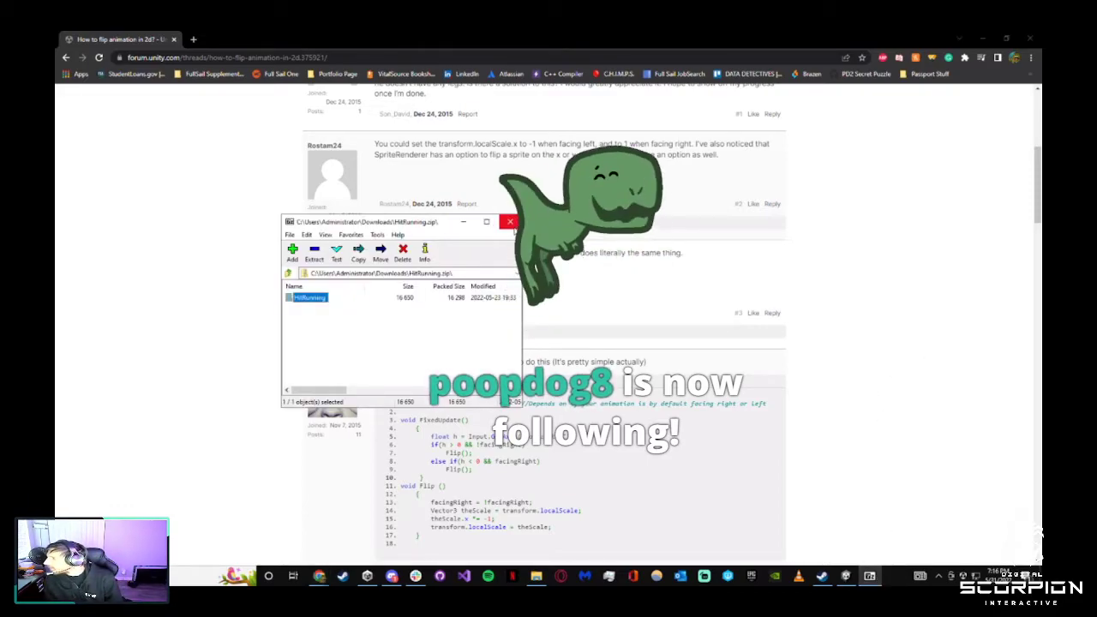
{"action": "left_click", "coordinate": [511, 222]}
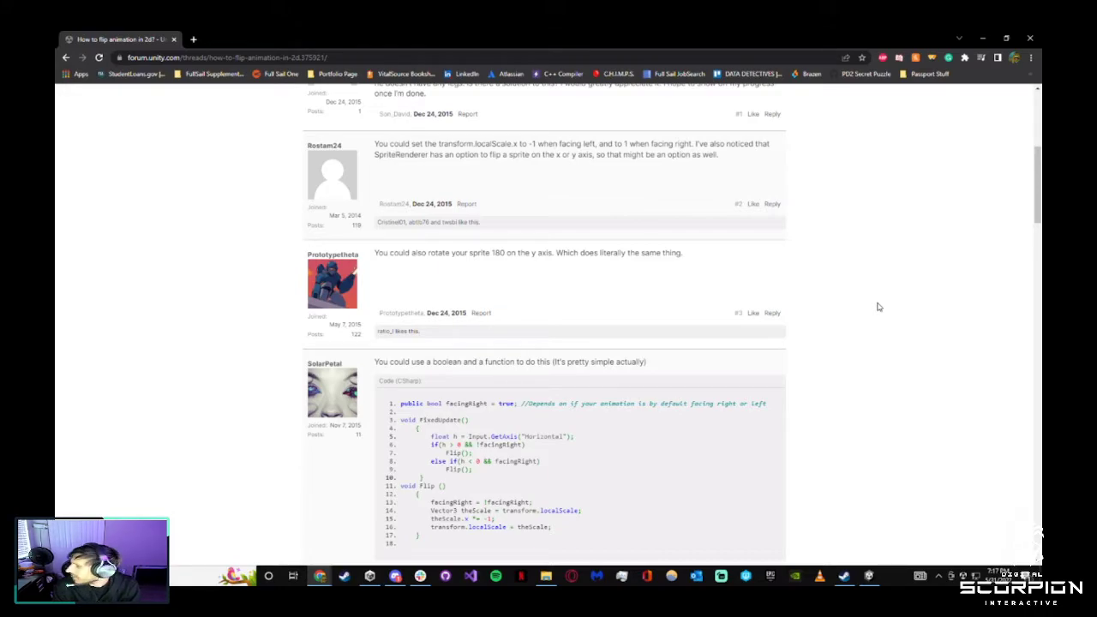
Examine the thread's Sprite Renderer flip, rotation and scale suggestions, and return to the search results to look over other answers
{"action": "scroll", "coordinate": [878, 307], "scroll_direction": "down", "scroll_amount": 5}
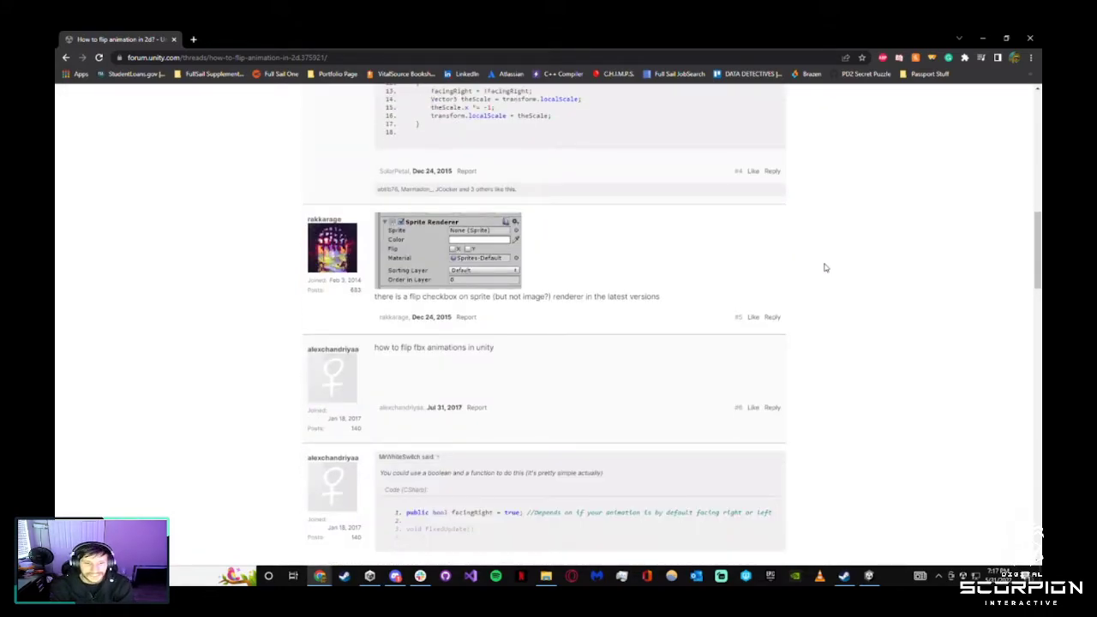
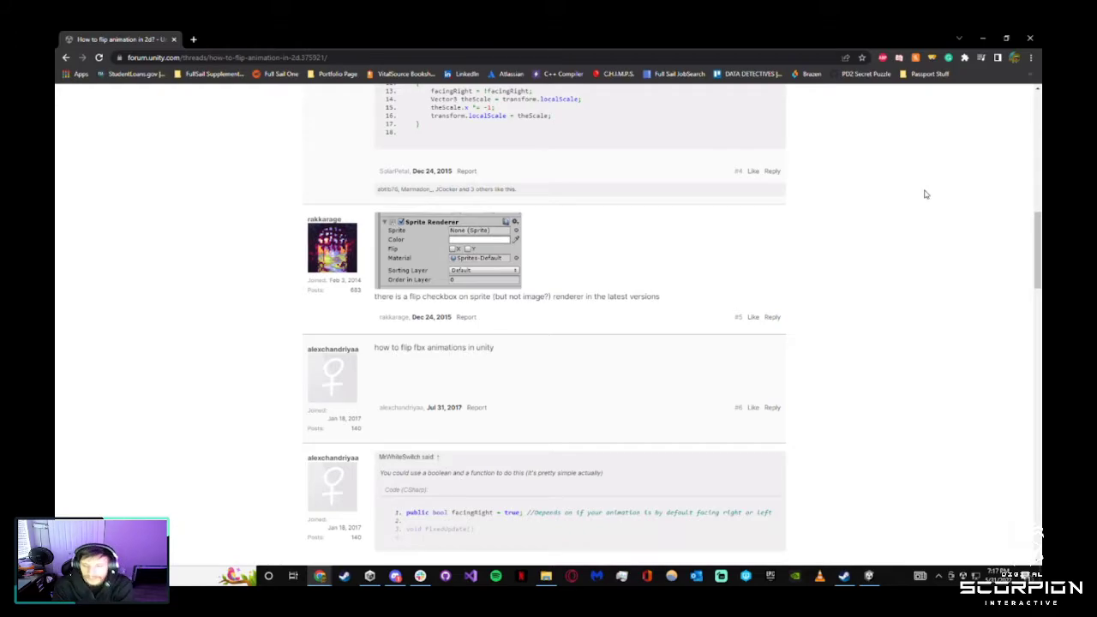
{"action": "scroll", "coordinate": [925, 194], "scroll_direction": "up", "scroll_amount": 3}
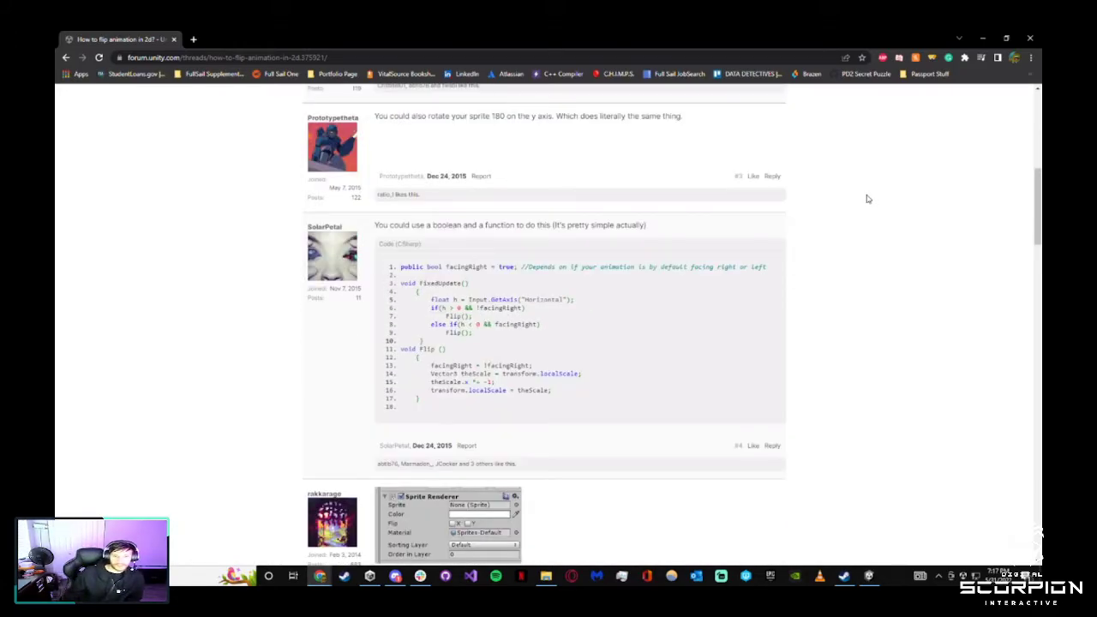
{"action": "scroll", "coordinate": [867, 198], "scroll_direction": "down", "scroll_amount": 2}
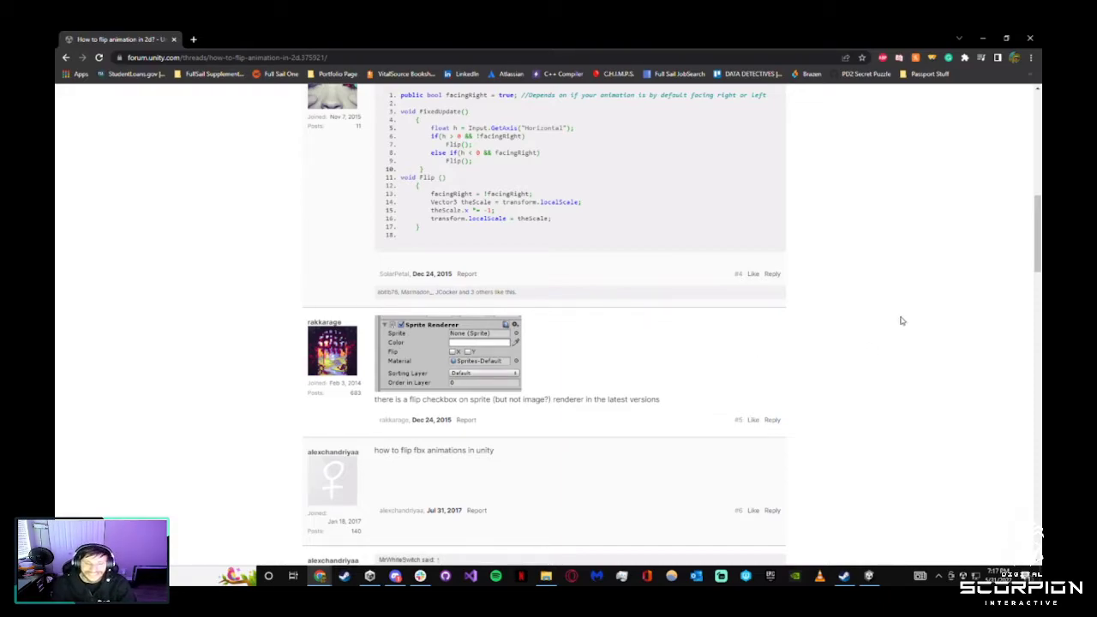
{"action": "scroll", "coordinate": [860, 310], "scroll_direction": "up", "scroll_amount": 3}
{"action": "scroll", "coordinate": [859, 311], "scroll_direction": "up", "scroll_amount": 3}
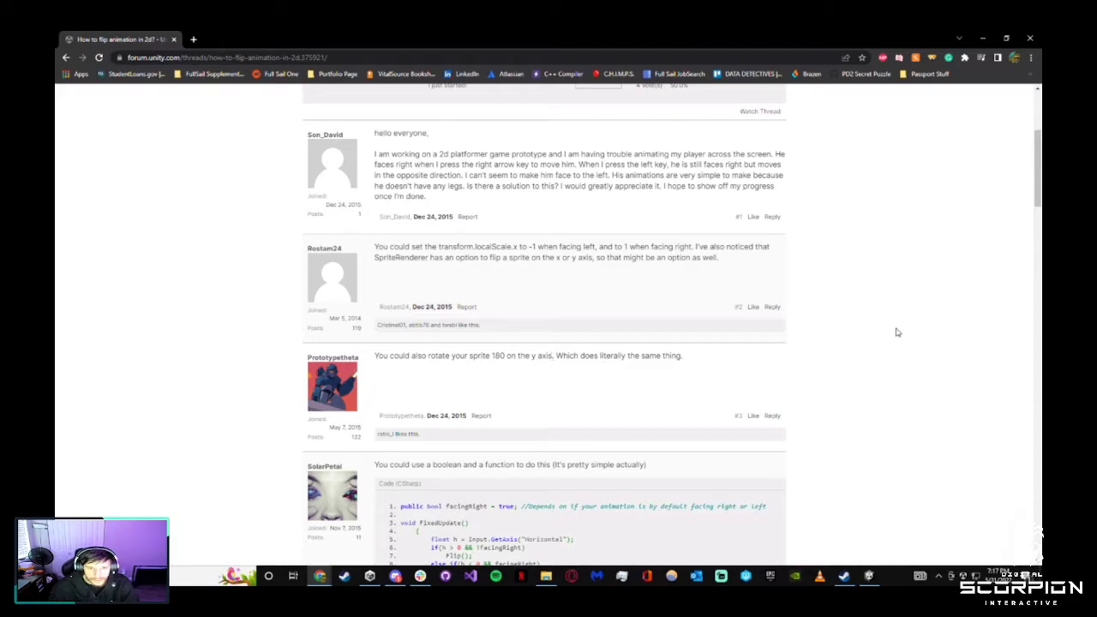
{"action": "scroll", "coordinate": [897, 332], "scroll_direction": "up", "scroll_amount": 2}
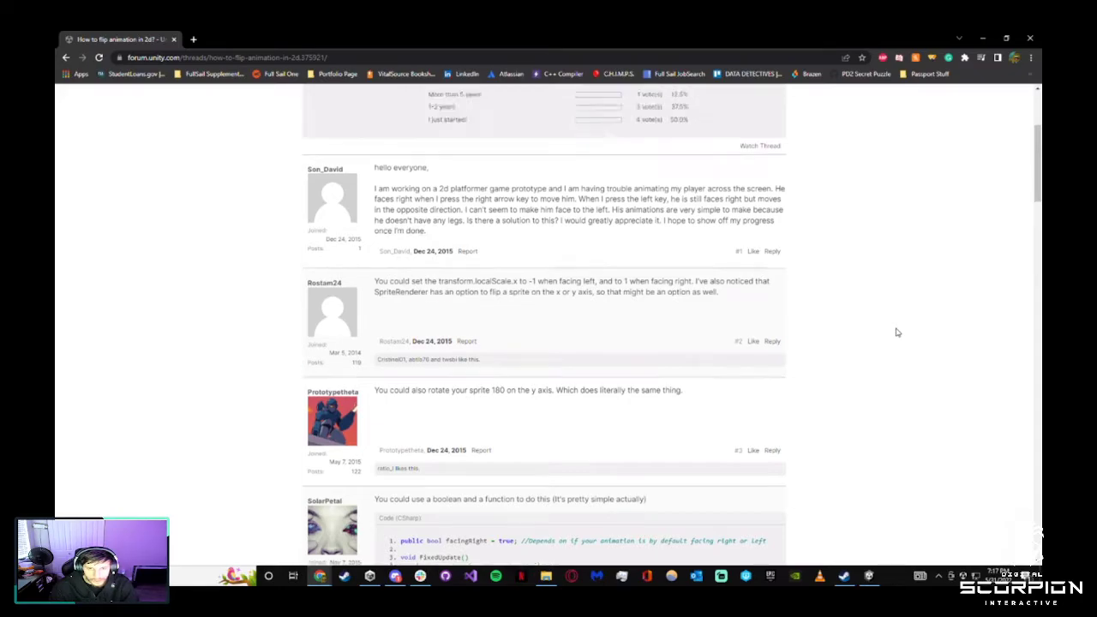
{"action": "scroll", "coordinate": [891, 287], "scroll_direction": "up", "scroll_amount": 1}
{"action": "scroll", "coordinate": [886, 287], "scroll_direction": "down", "scroll_amount": 3}
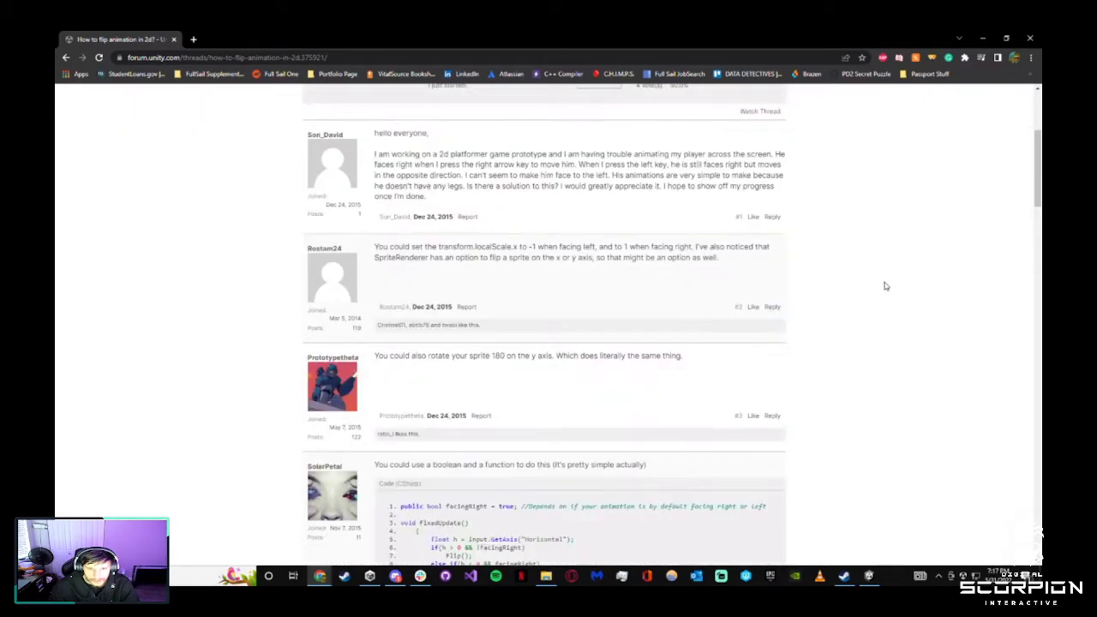
{"action": "left_click", "coordinate": [66, 57]}
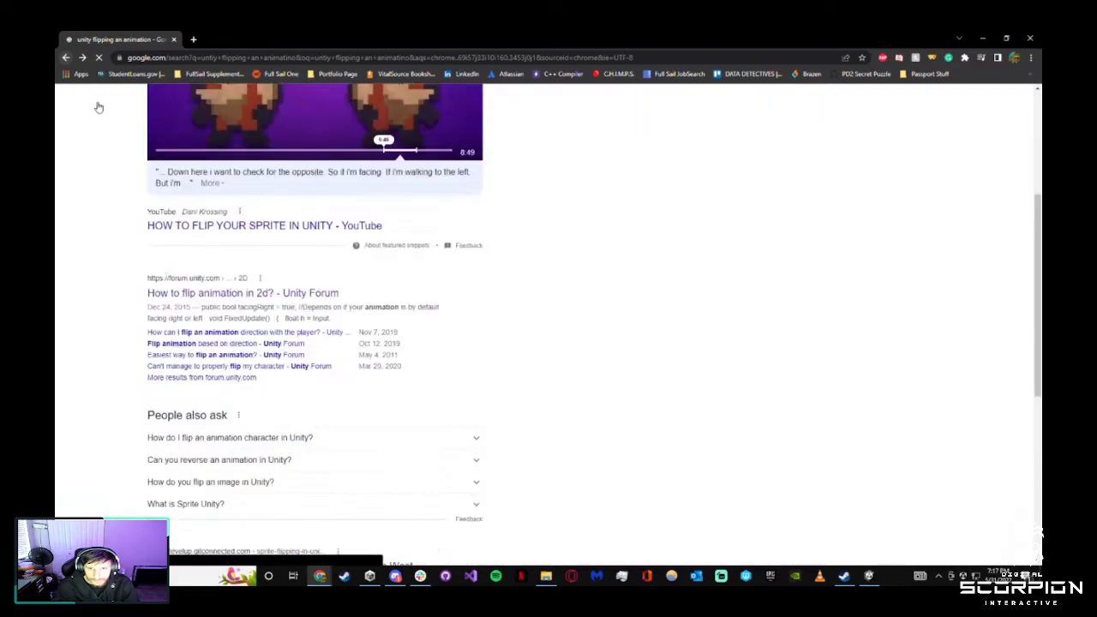
{"action": "scroll", "coordinate": [660, 282], "scroll_direction": "down", "scroll_amount": 2}
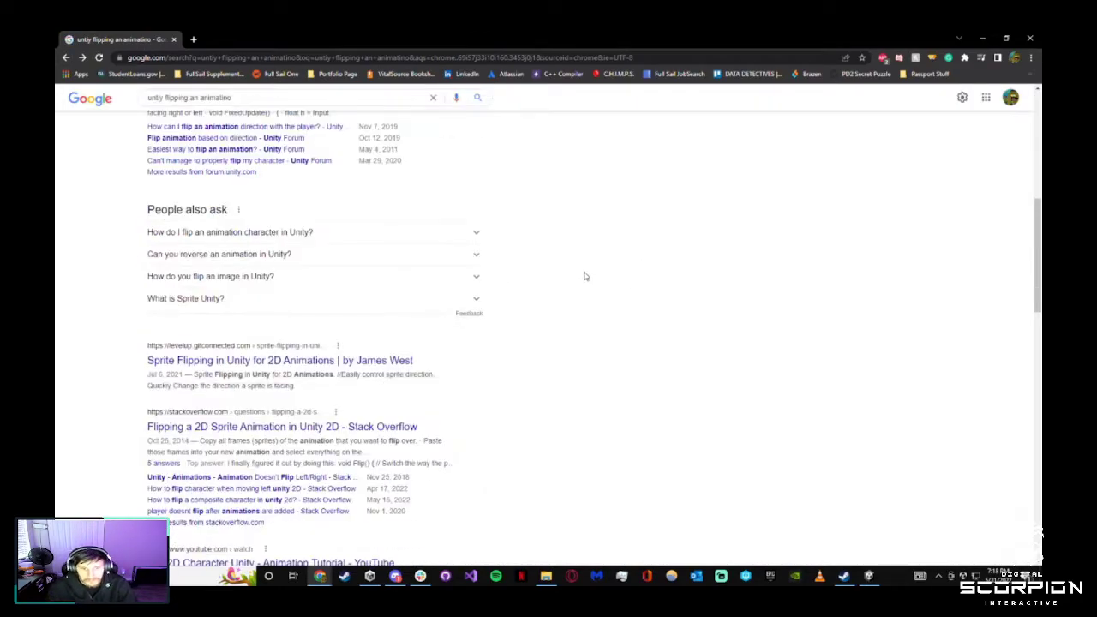
Switch to Unity, open the Hit_Player prefab from the player prefabs folder and expand its Sprite Renderer component
{"action": "left_click", "coordinate": [871, 575]}
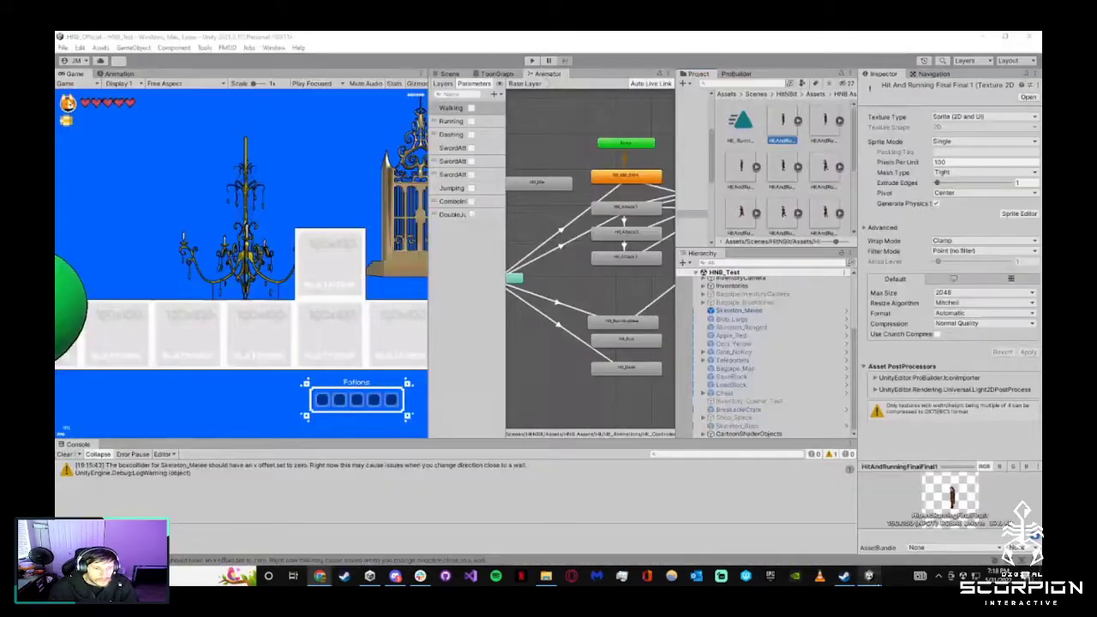
{"action": "left_click", "coordinate": [563, 257]}
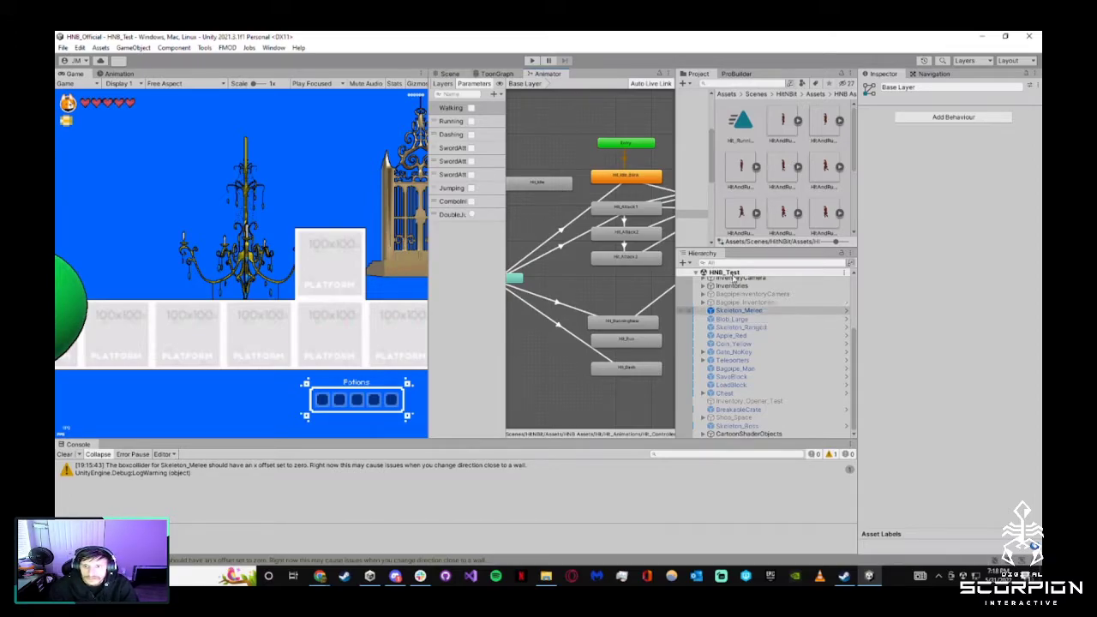
{"action": "left_click_drag", "start_coordinate": [718, 145], "coordinate": [756, 158]}
{"action": "scroll", "coordinate": [733, 175], "scroll_direction": "down", "scroll_amount": 5}
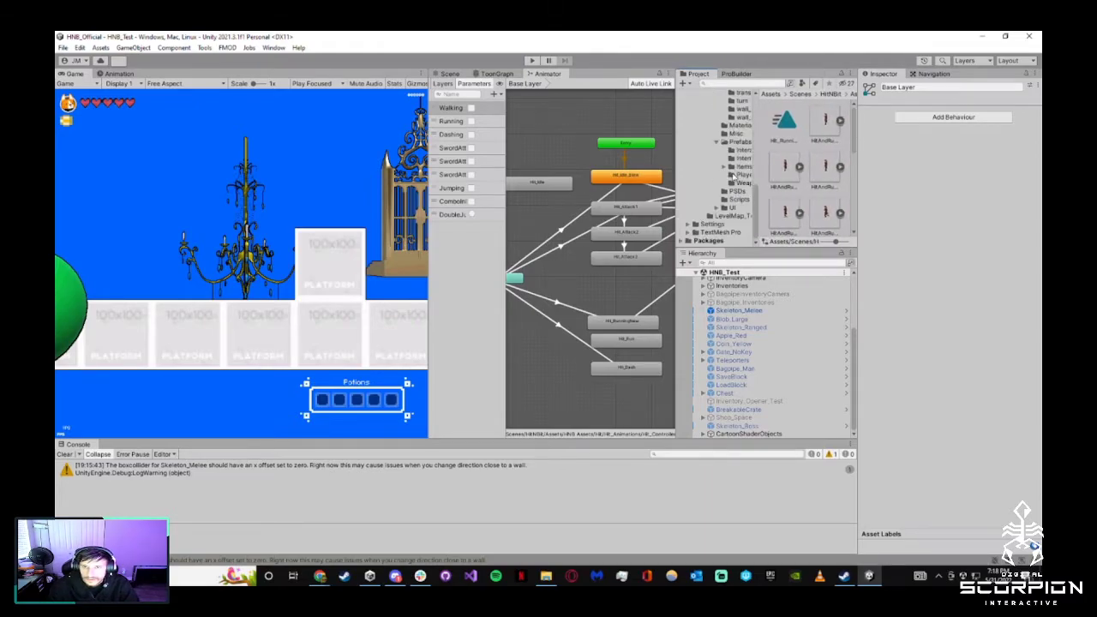
{"action": "left_click", "coordinate": [740, 174]}
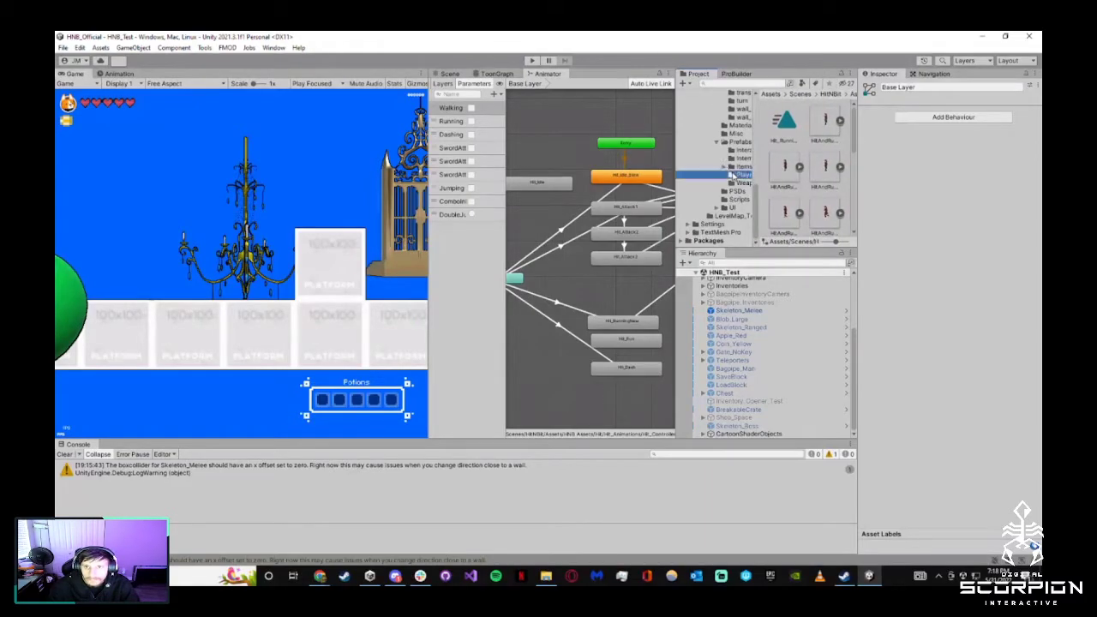
{"action": "scroll", "coordinate": [808, 165], "scroll_direction": "down", "scroll_amount": 2}
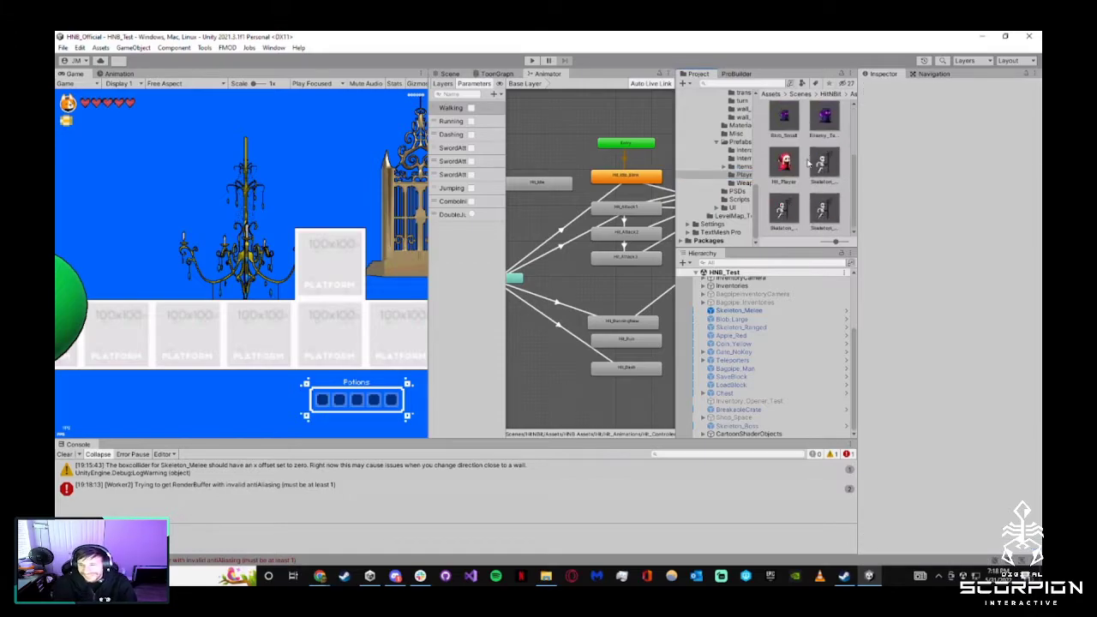
{"action": "double_click", "coordinate": [784, 164]}
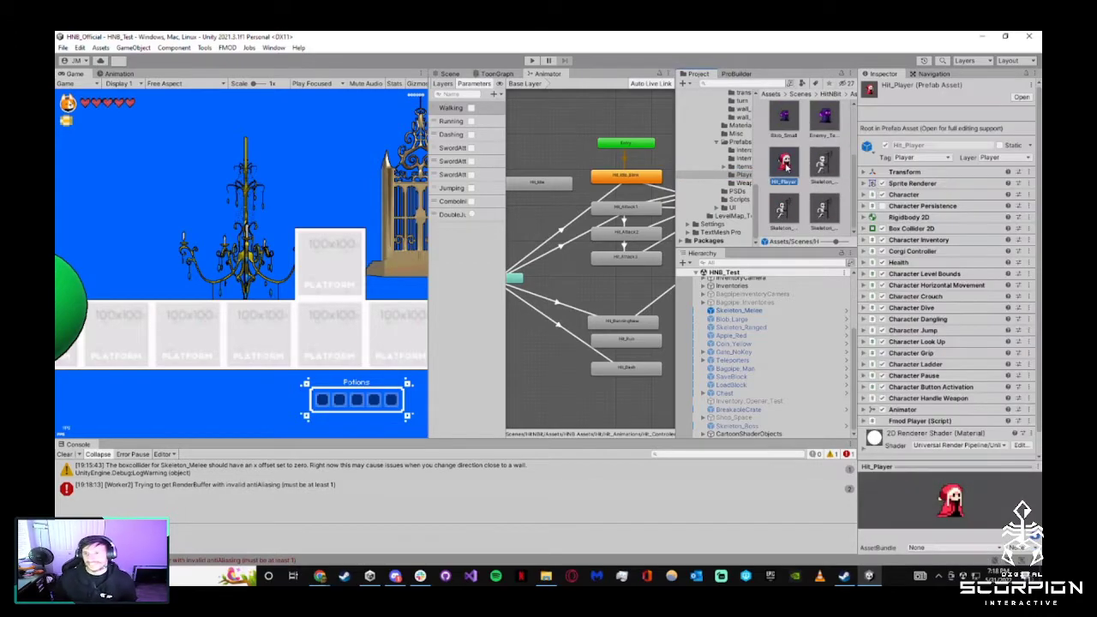
{"action": "left_click", "coordinate": [946, 126]}
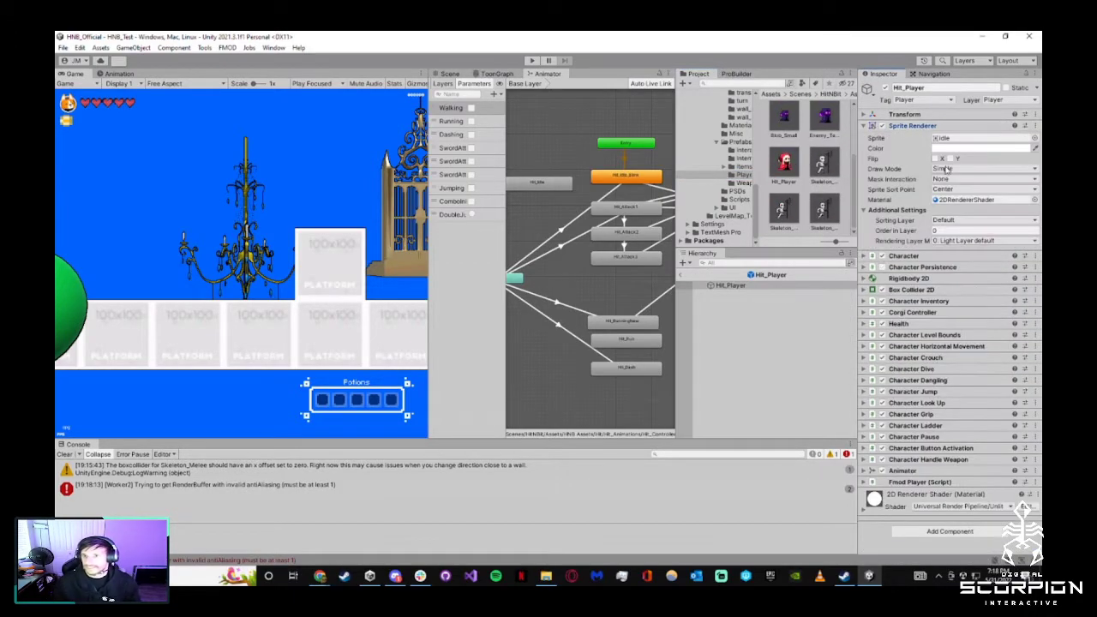
Enable the X flip on Hit_Player's Sprite Renderer and start play mode to test the character running right
{"action": "left_click", "coordinate": [934, 159]}
{"action": "left_click", "coordinate": [531, 61]}
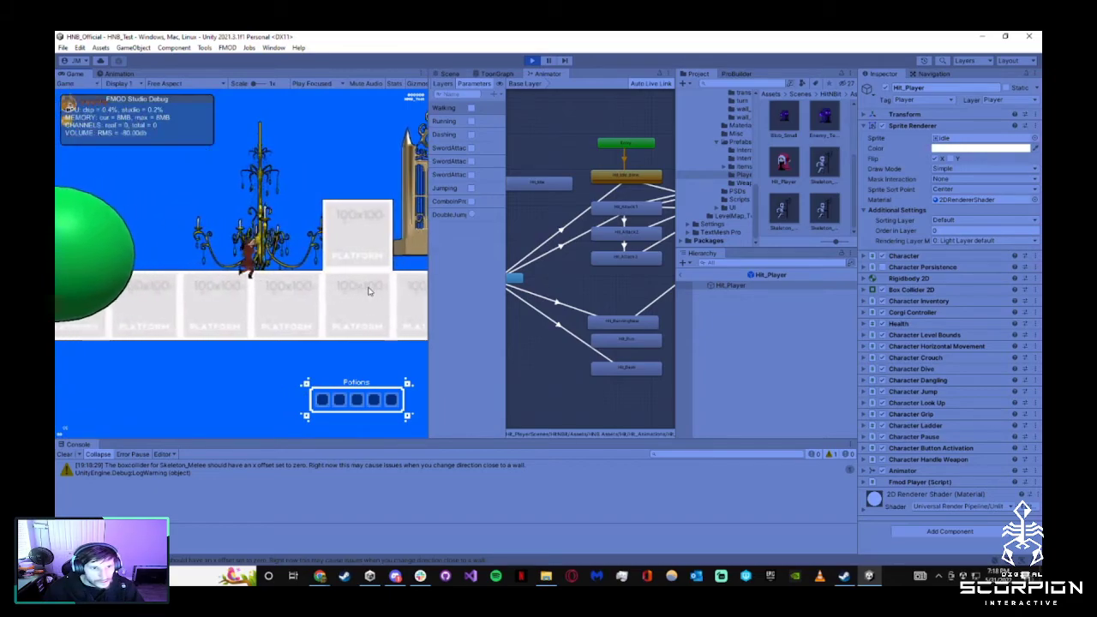
{"action": "key", "text": "d"}
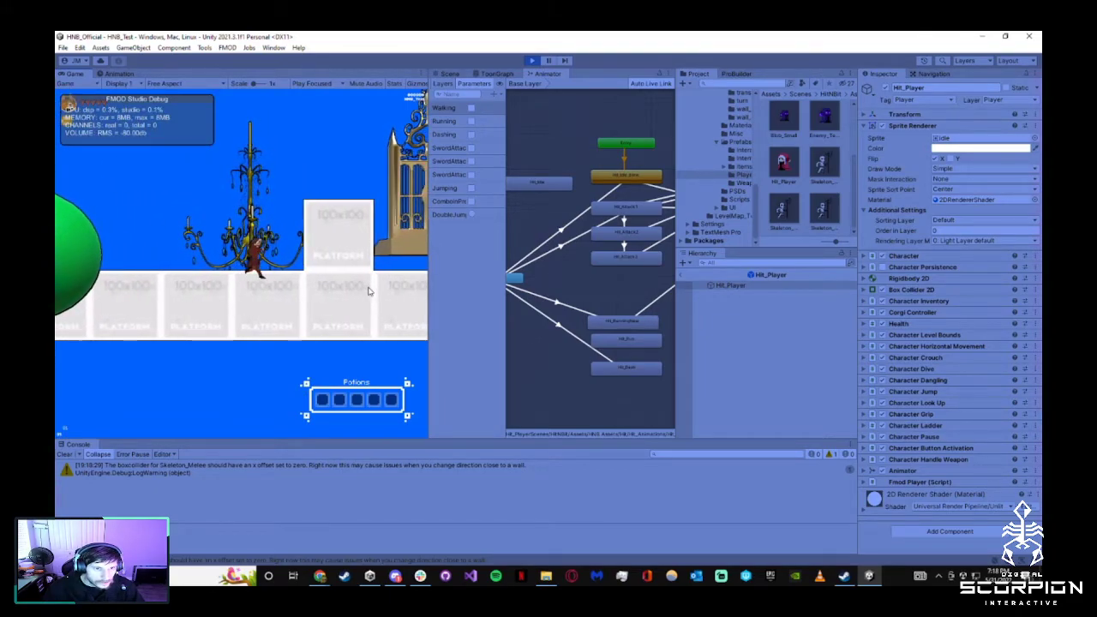
Jump the character onto the raised platform block and change direction between jumps to check which way the sprite faces
{"action": "key", "text": "space"}
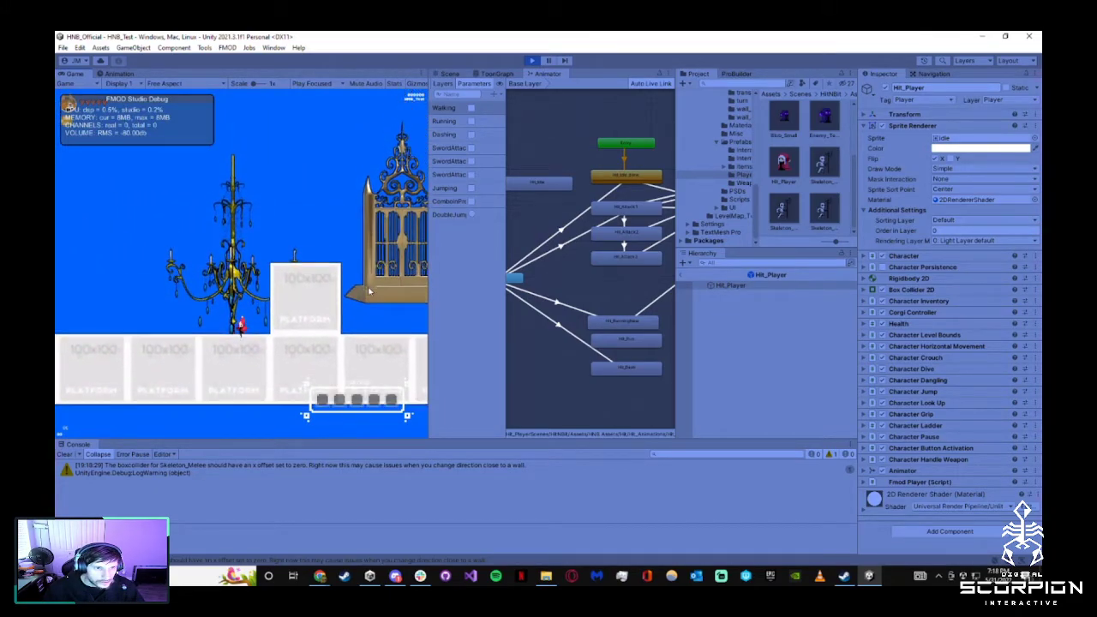
{"action": "key", "text": "space"}
{"action": "key", "text": "space"}
{"action": "key", "text": "d"}
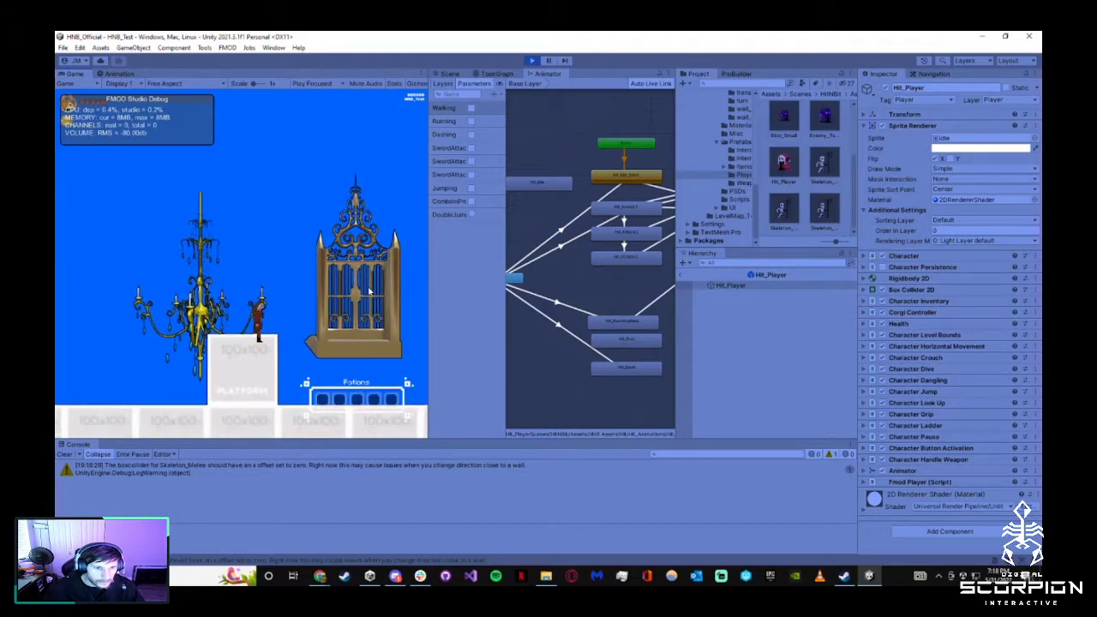
{"action": "key", "text": "space"}
{"action": "key", "text": "d"}
{"action": "key", "text": "a"}
{"action": "key", "text": "space"}
{"action": "key", "text": "space"}
{"action": "key", "text": "d"}
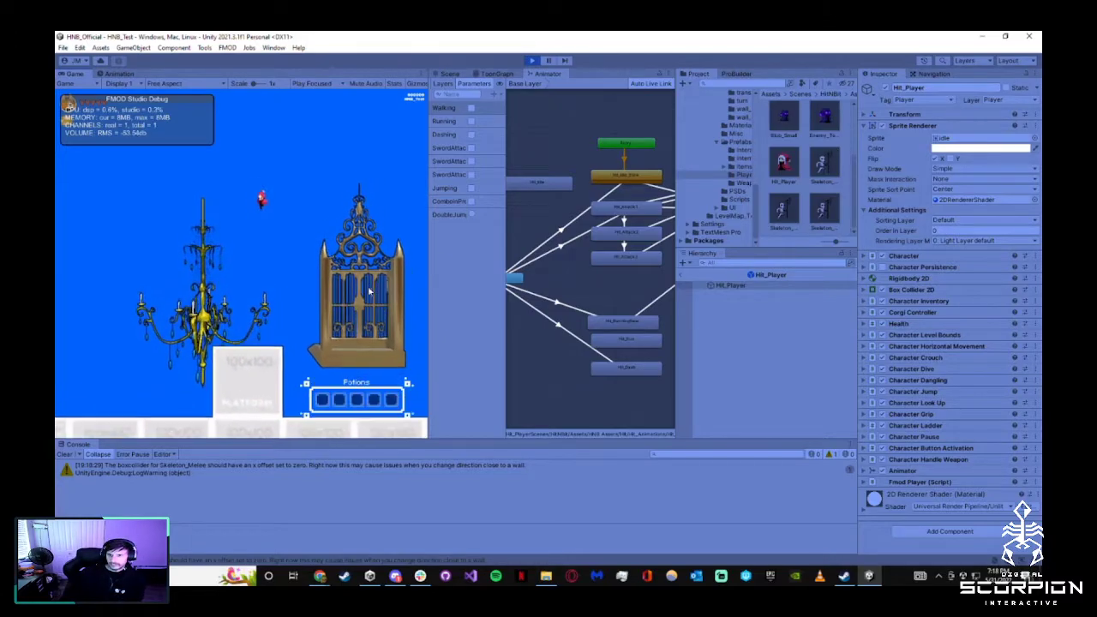
Test the flipped sprite by jumping and crouching on the raised block and running off it to the lower platform
{"action": "key", "text": "space"}
{"action": "key", "text": "a"}
{"action": "key", "text": "d"}
{"action": "key", "text": "space"}
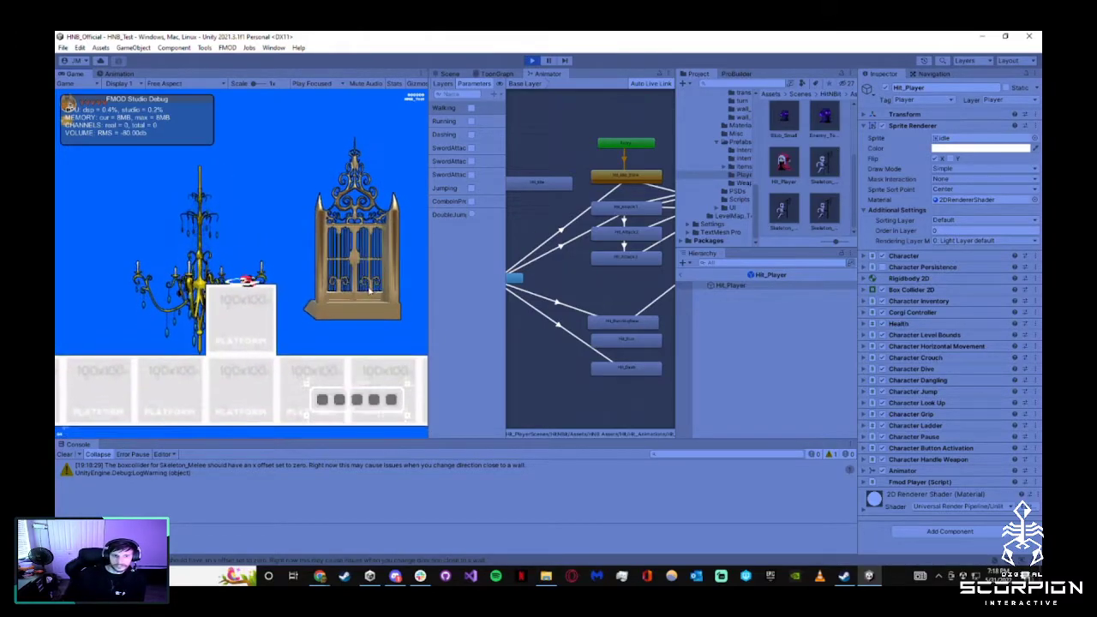
{"action": "key", "text": "d"}
{"action": "key", "text": "s"}
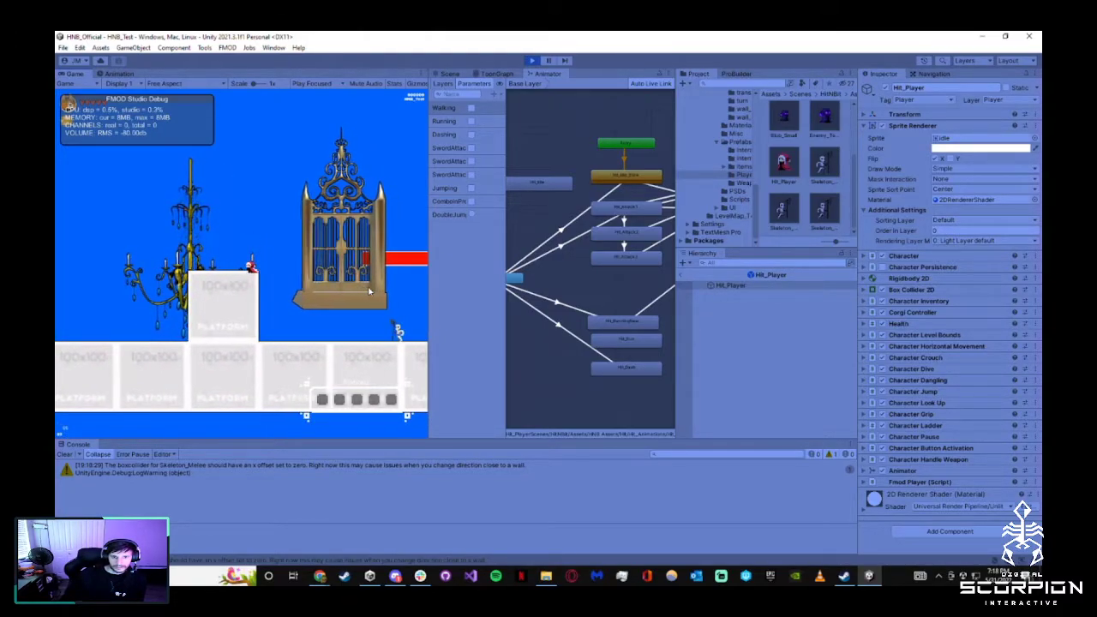
{"action": "key", "text": "d"}
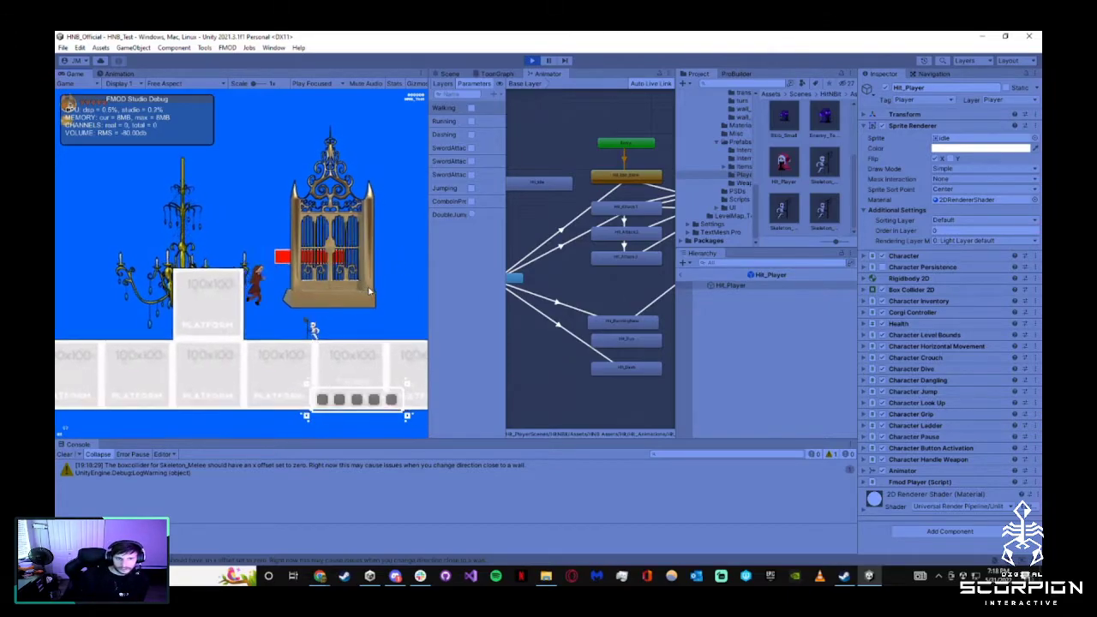
{"action": "key", "text": "d"}
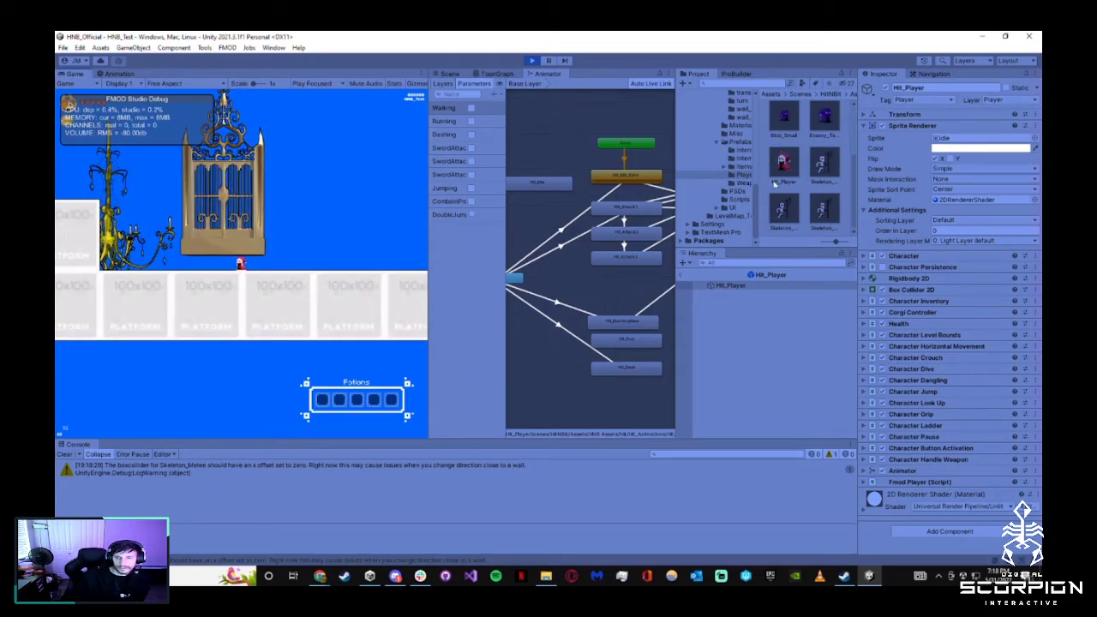
Run the character back and forth along the lower platform to examine the running animation's facing in both directions
{"action": "scroll", "coordinate": [782, 150], "scroll_direction": "up", "scroll_amount": 2}
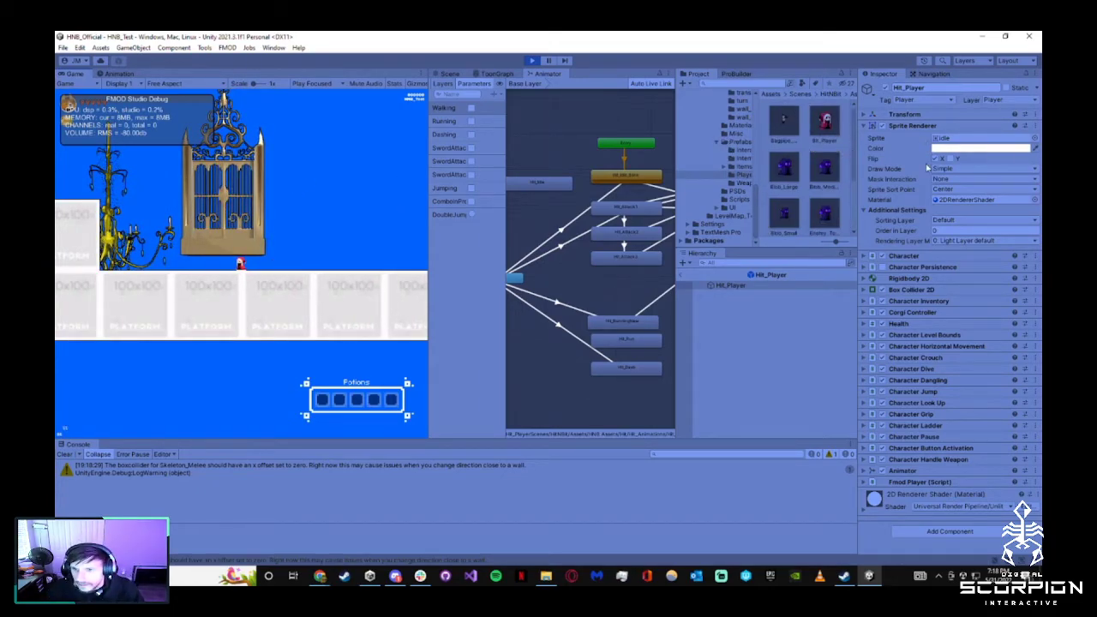
{"action": "left_click", "coordinate": [300, 263]}
{"action": "key", "text": "d"}
{"action": "key", "text": "Right"}
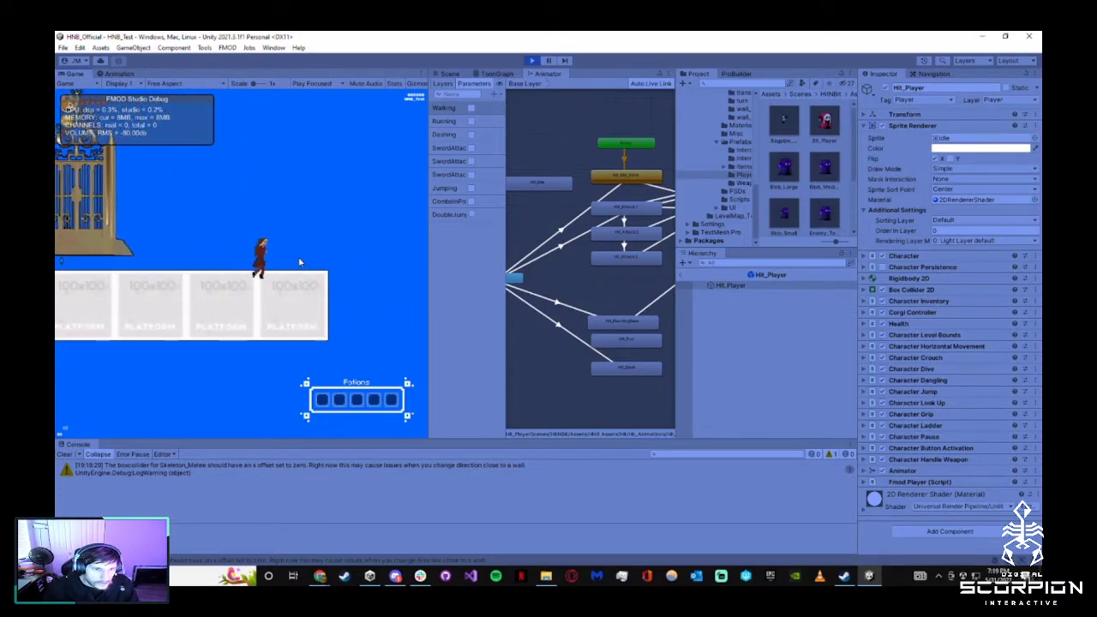
{"action": "key", "text": "Left"}
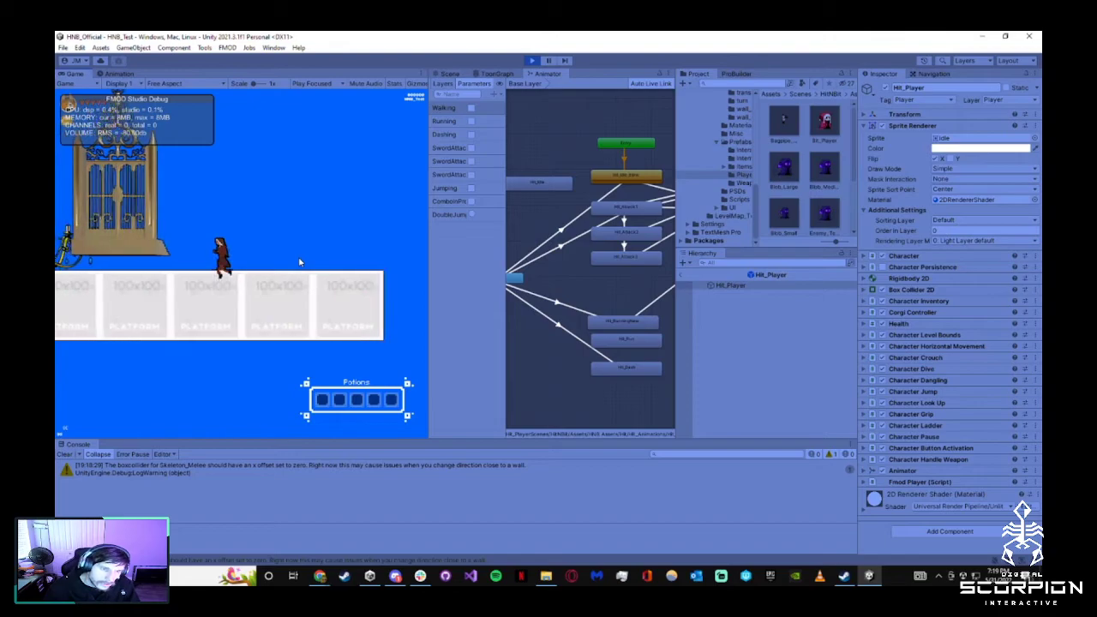
{"action": "key", "text": "Left"}
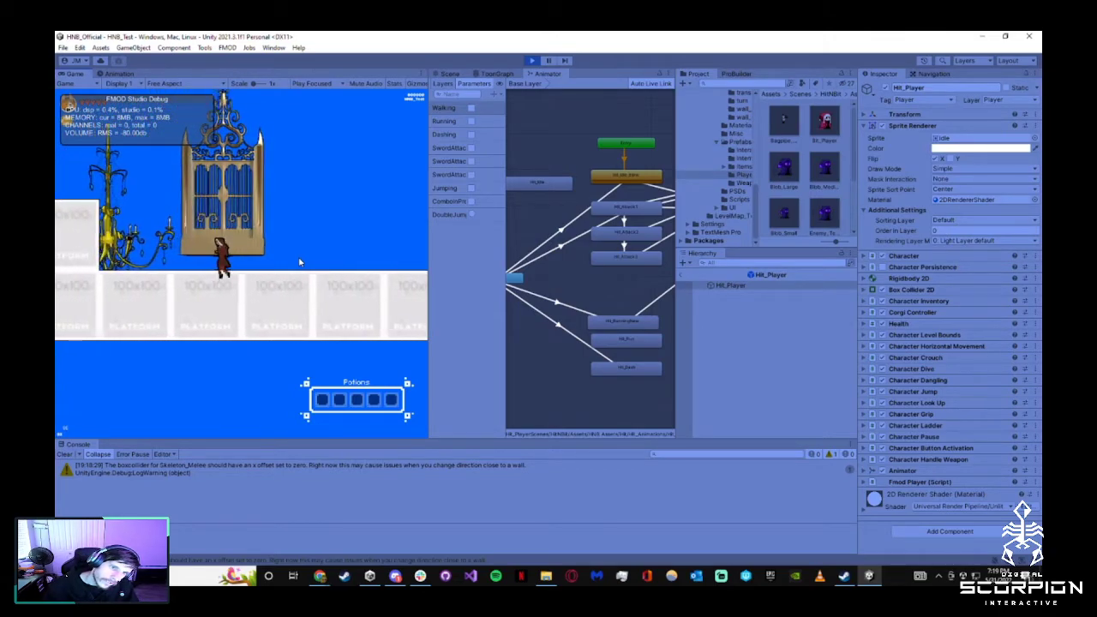
{"action": "key", "text": "Left"}
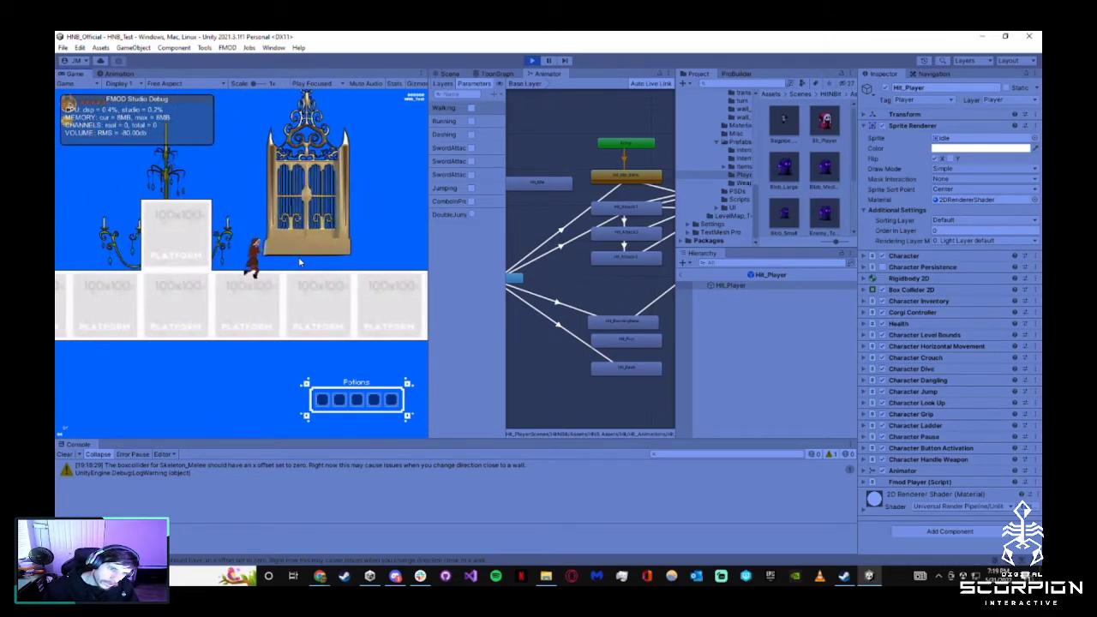
{"action": "key", "text": "Right"}
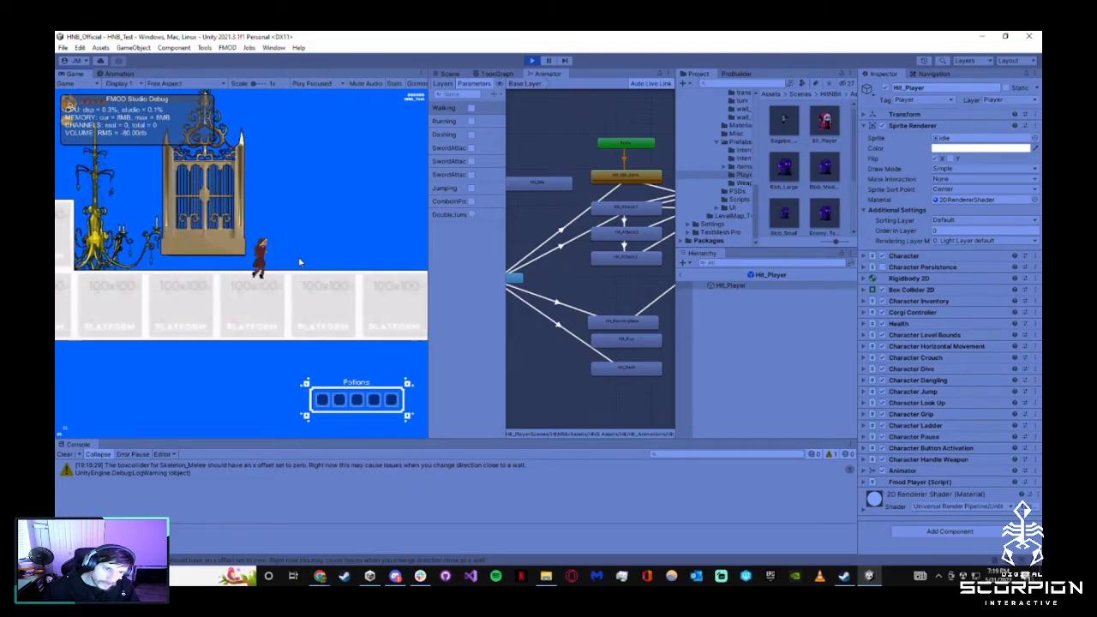
{"action": "key", "text": "Right"}
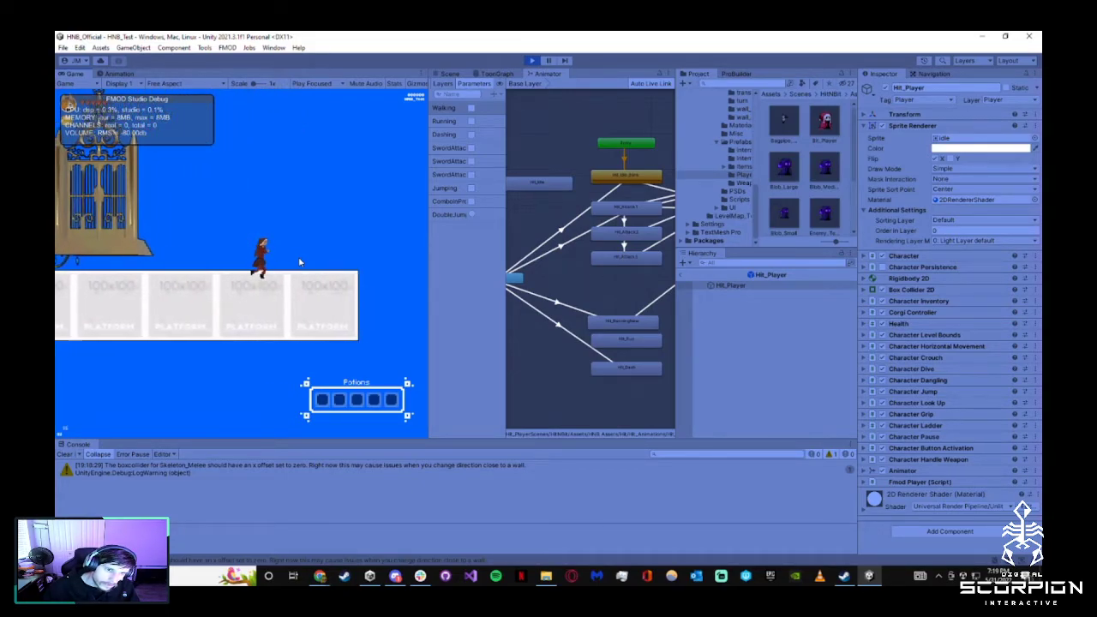
{"action": "key", "text": "Left"}
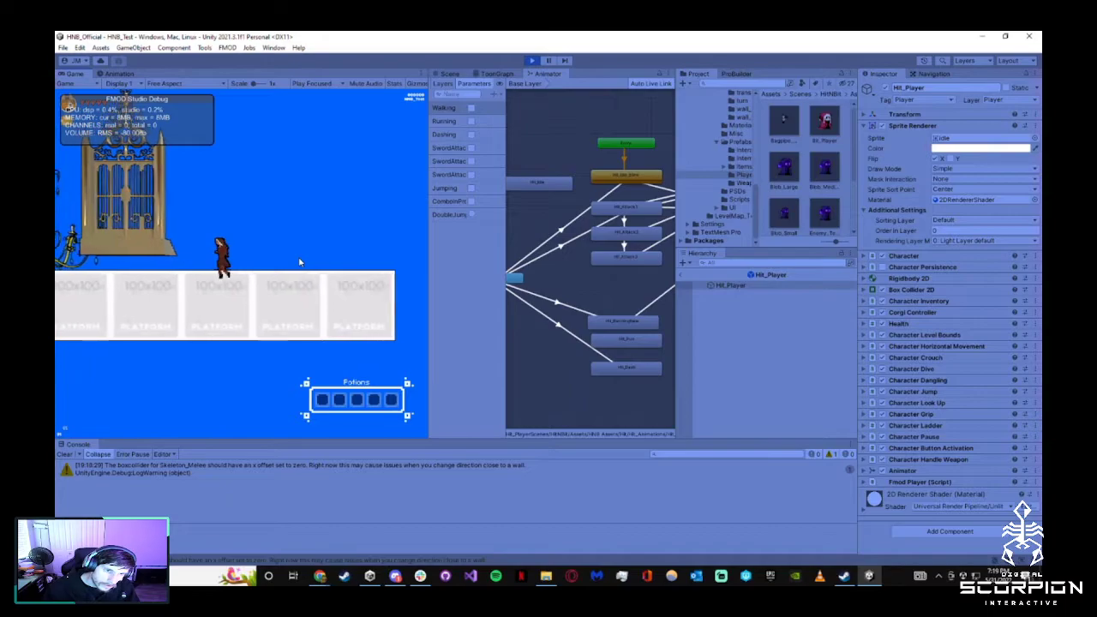
{"action": "key", "text": "Left"}
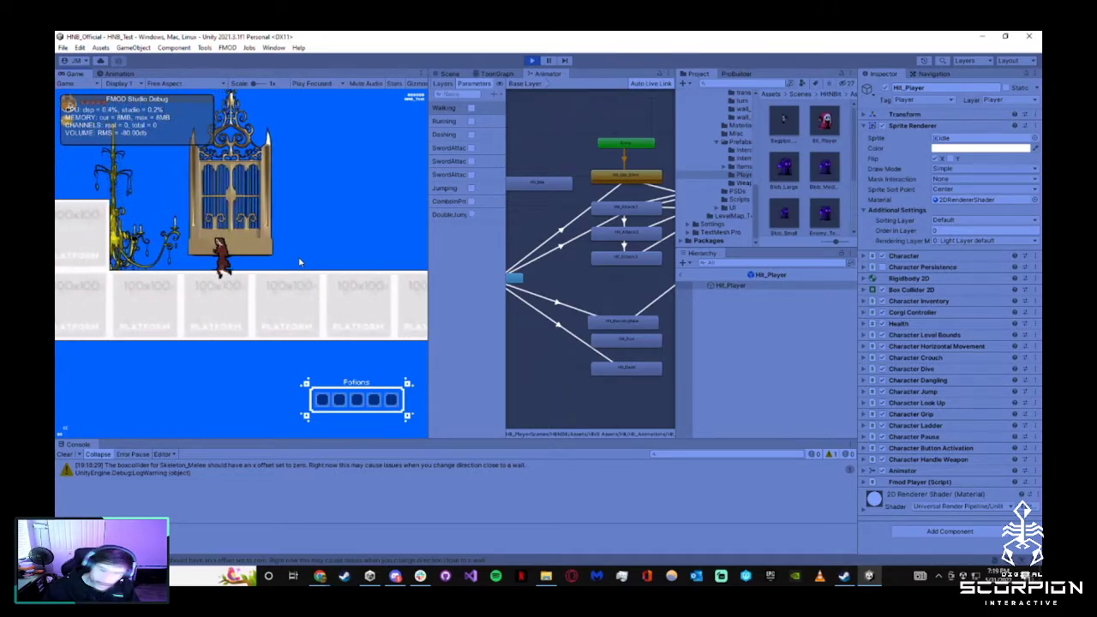
{"action": "key", "text": "Left"}
Move the character over the raised block to the level's left end and back to check its facing in both directions
{"action": "key", "text": "space"}
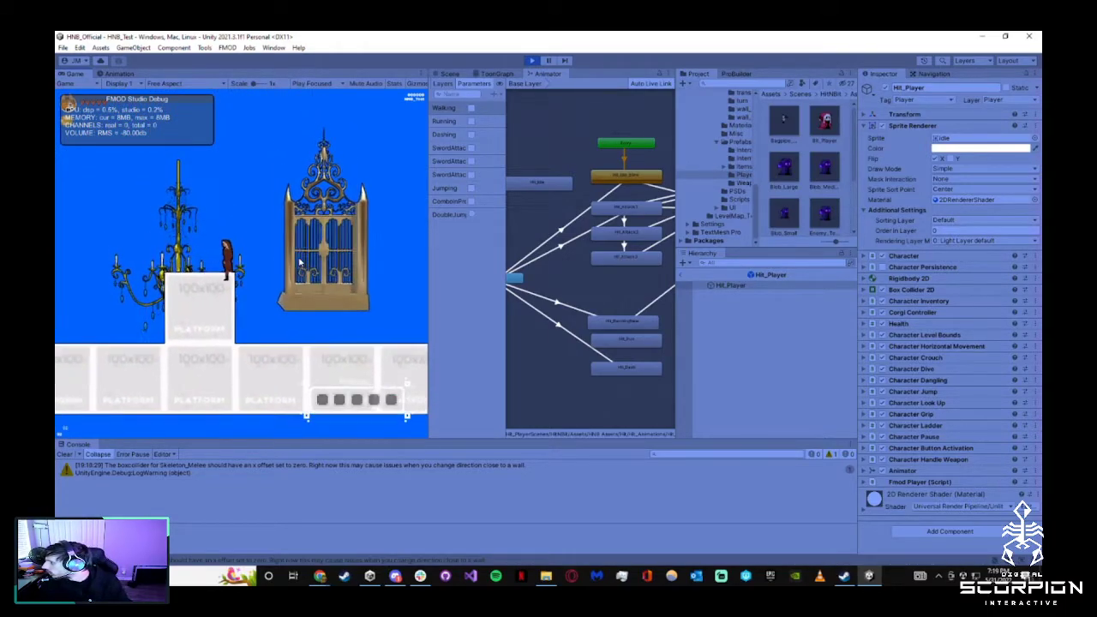
{"action": "key", "text": "Left"}
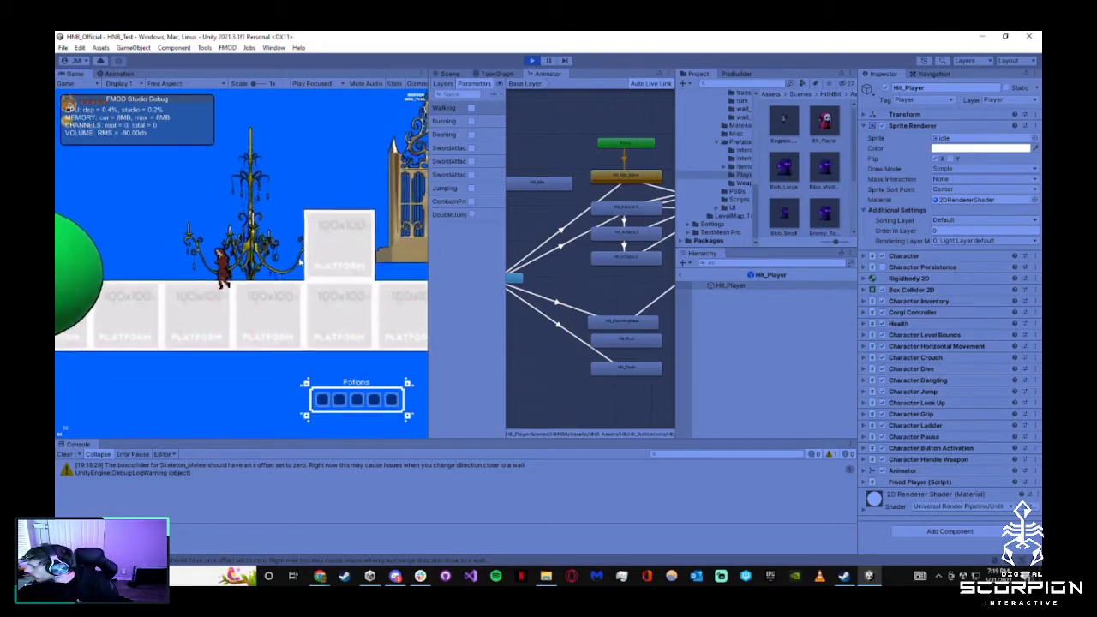
{"action": "key", "text": "Left"}
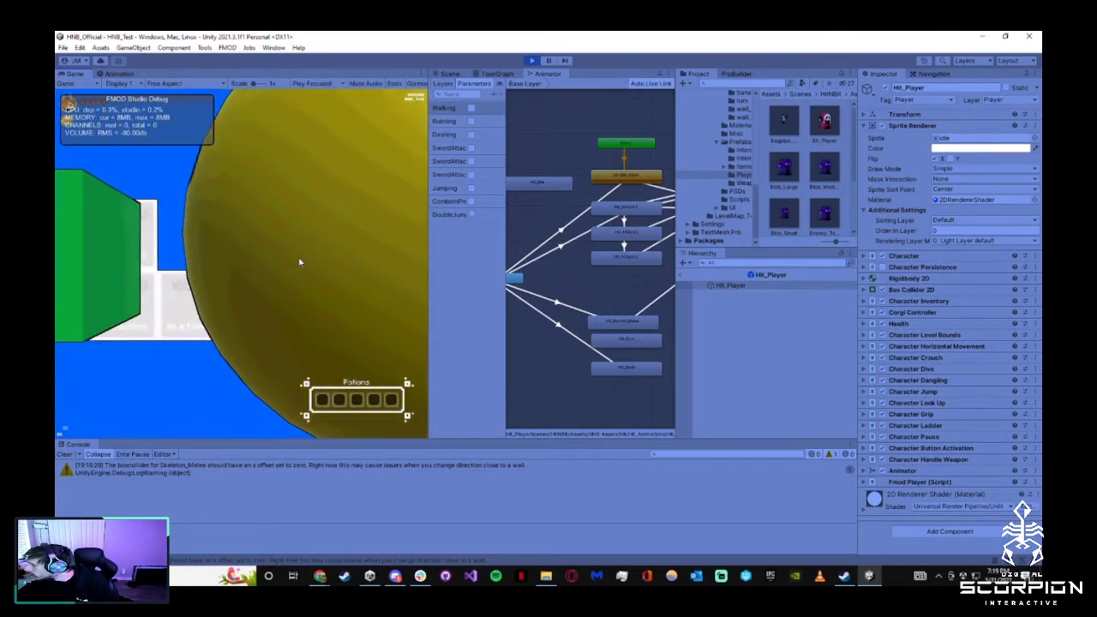
{"action": "key", "text": "Right"}
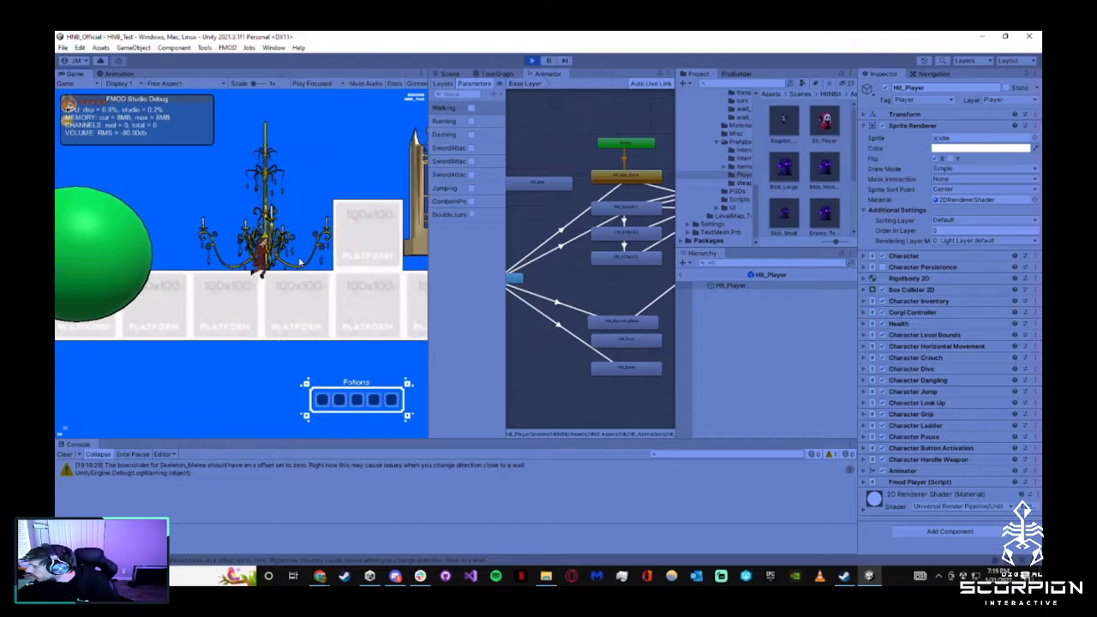
{"action": "key", "text": "Right"}
{"action": "key", "text": "space"}
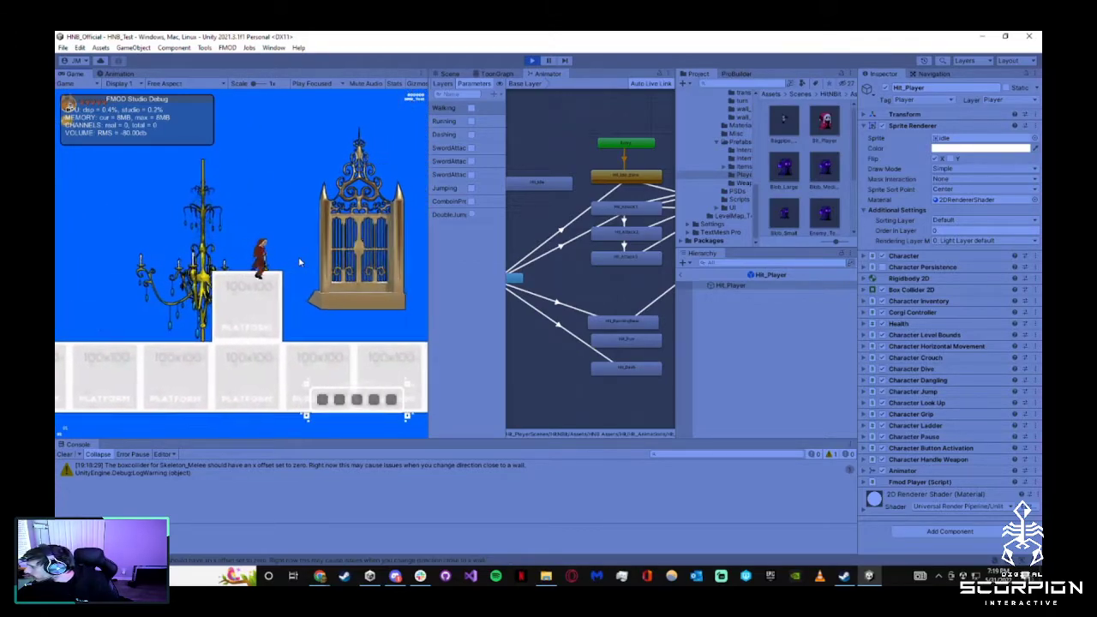
Turn the character repeatedly left and right on the raised block, crouch it, and stop play mode
{"action": "key", "text": "Right"}
{"action": "key", "text": "Right"}
{"action": "key", "text": "Left"}
{"action": "key", "text": "Right"}
{"action": "key", "text": "Left"}
{"action": "key", "text": "Right"}
{"action": "key", "text": "Left"}
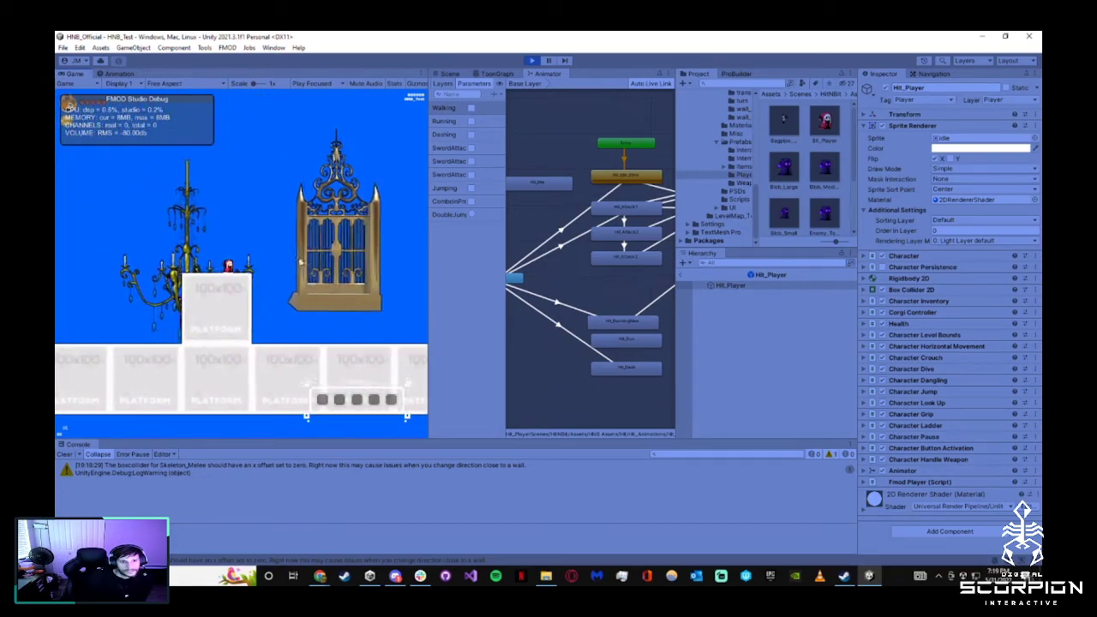
{"action": "key", "text": "Left"}
{"action": "key", "text": "Down"}
{"action": "left_click", "coordinate": [531, 61]}
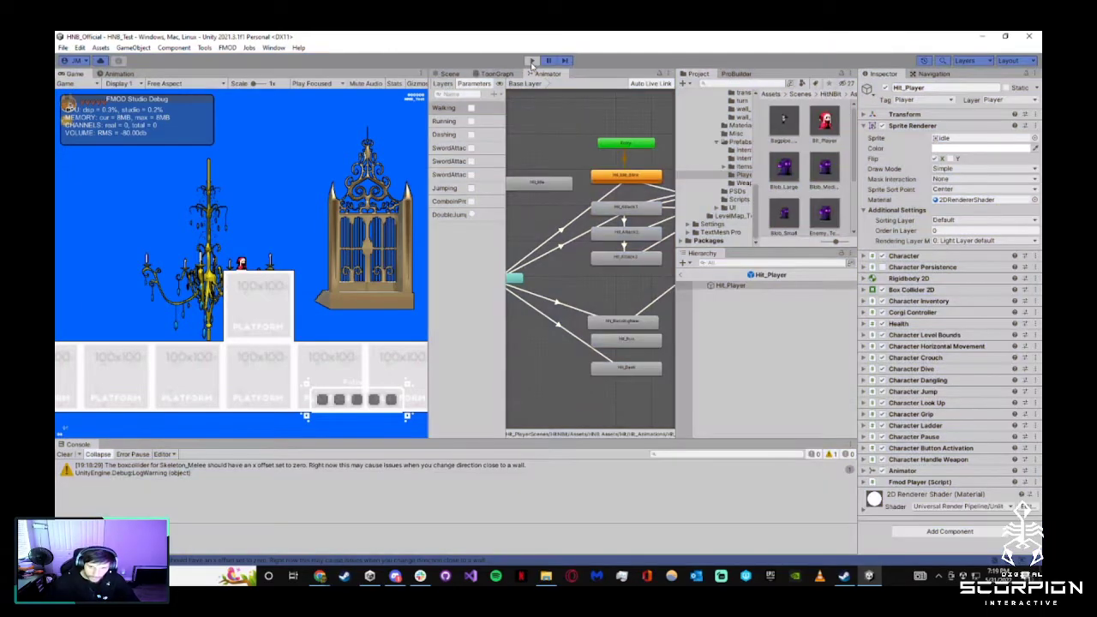
Leave Hit_Player's prefab editing for the HNB_Test scene and open the project folder that contains the HitRunning folder
{"action": "left_click", "coordinate": [679, 279]}
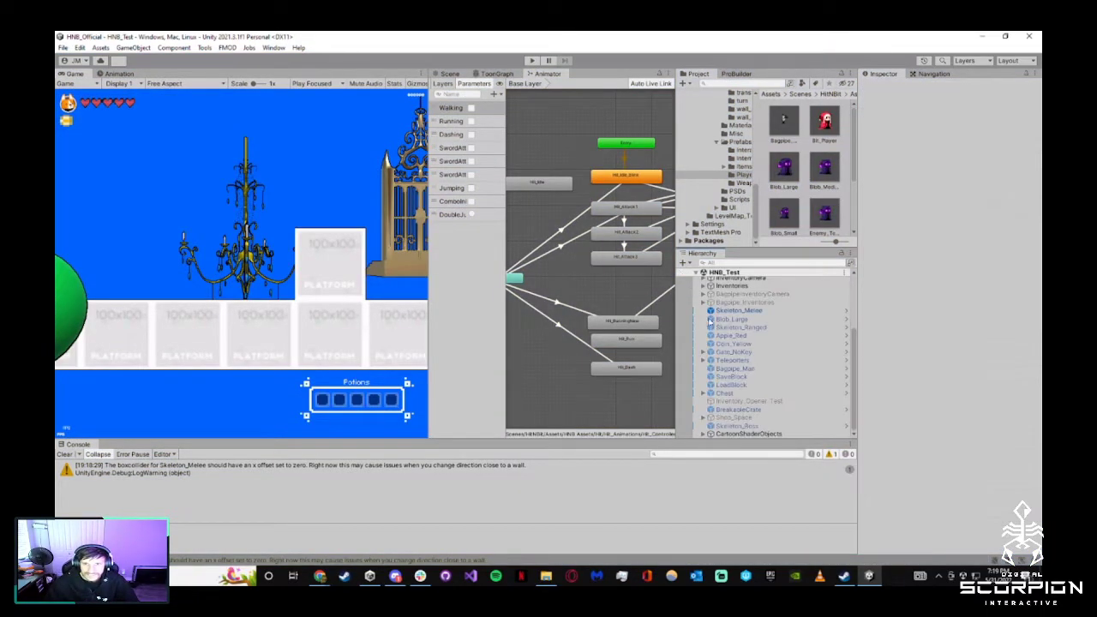
{"action": "left_click", "coordinate": [553, 294]}
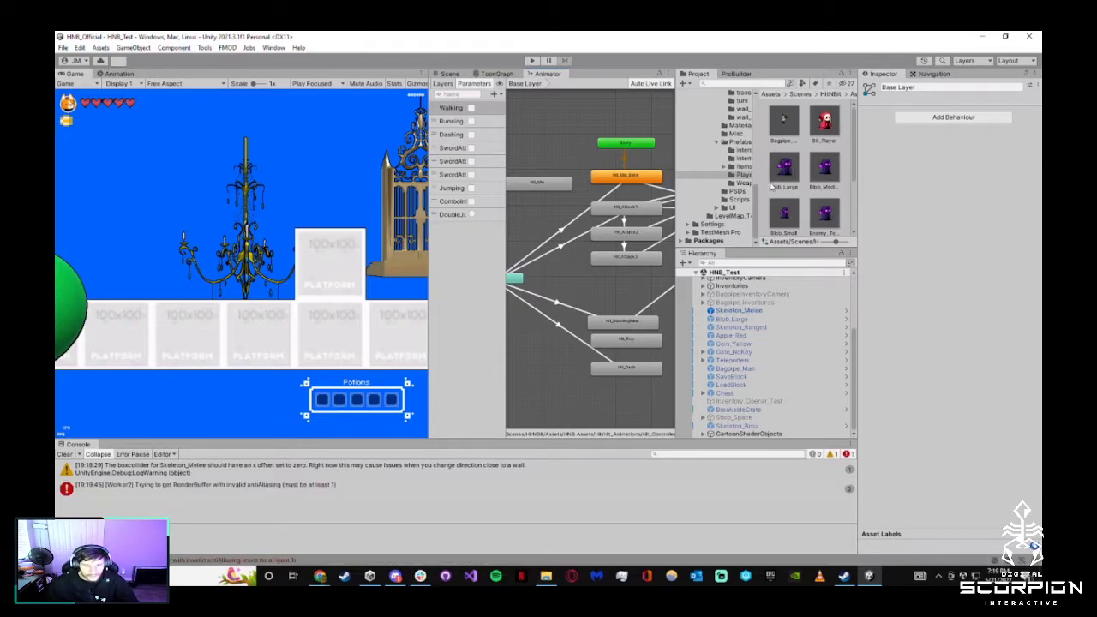
{"action": "scroll", "coordinate": [736, 172], "scroll_direction": "up", "scroll_amount": 5}
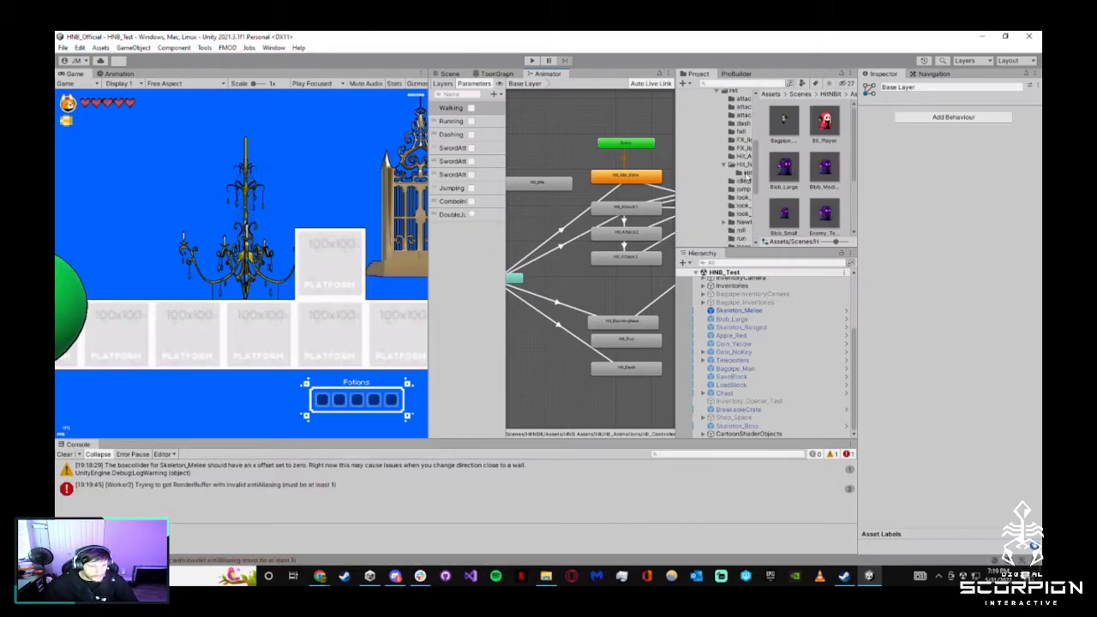
{"action": "left_click", "coordinate": [742, 164]}
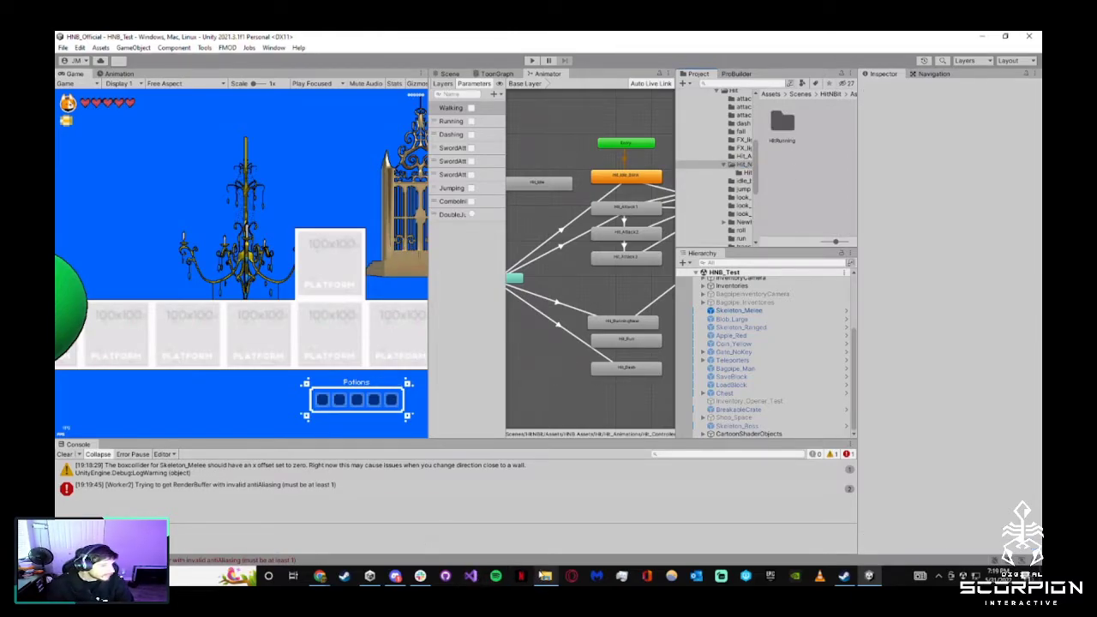
Switch to File Explorer's Downloads folder and delete the HitRunning archive
{"action": "left_click", "coordinate": [546, 576]}
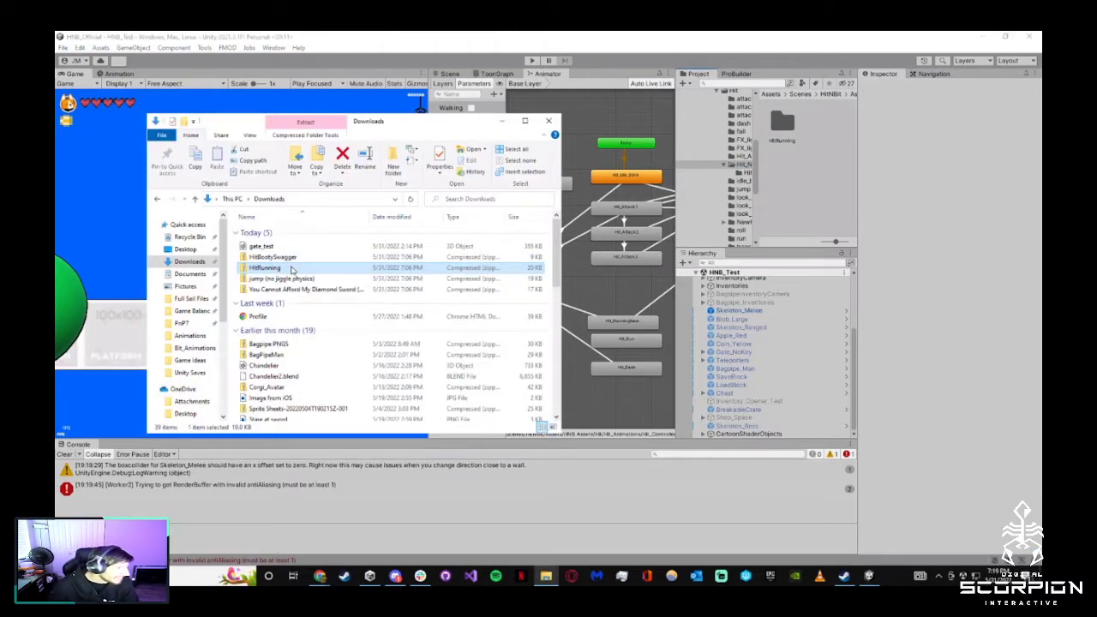
{"action": "right_click", "coordinate": [291, 270]}
{"action": "left_click", "coordinate": [317, 474]}
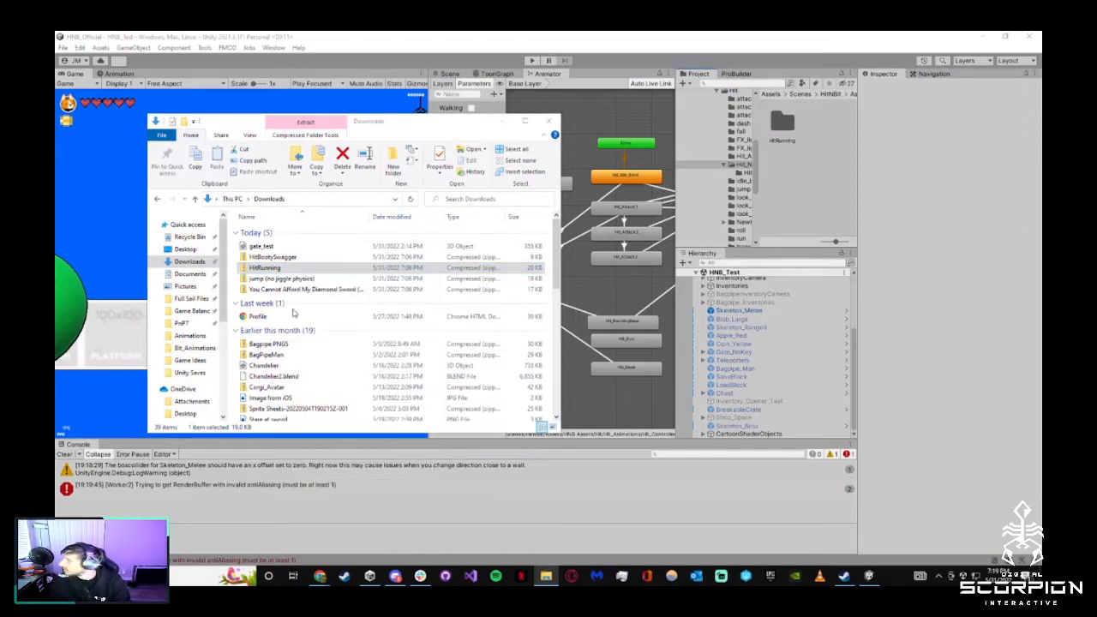
Look over the remaining HitBootySwagger, jump (no jiggle physics) and You Cannot Afford My Diamond Sword archives from today
{"action": "right_click", "coordinate": [292, 269]}
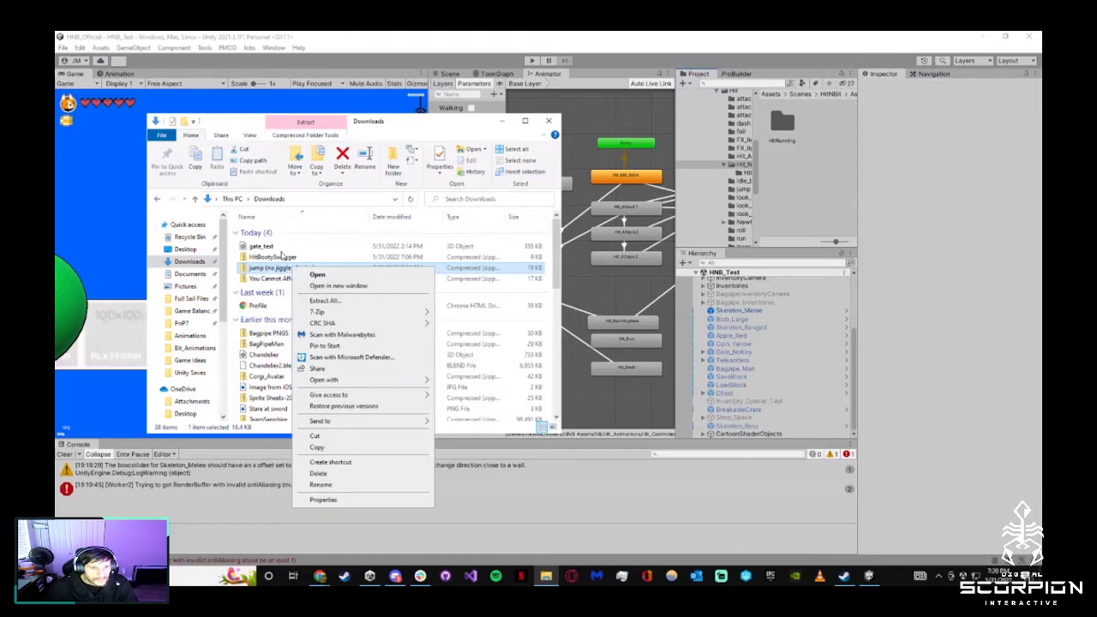
{"action": "left_click", "coordinate": [282, 257]}
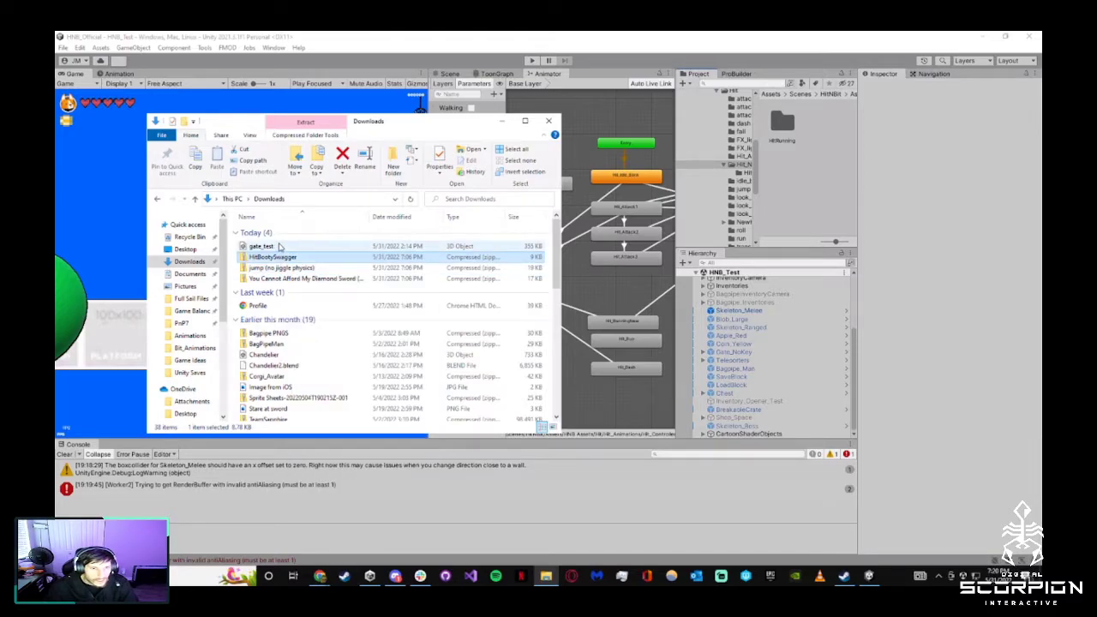
{"action": "left_click", "coordinate": [276, 268]}
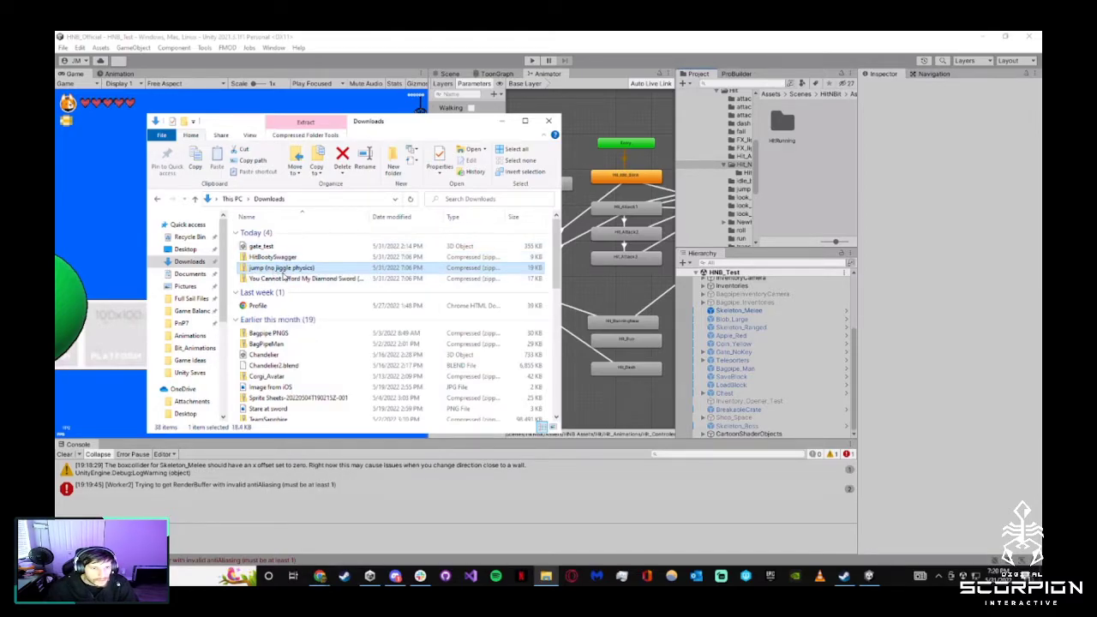
{"action": "left_click", "coordinate": [288, 279]}
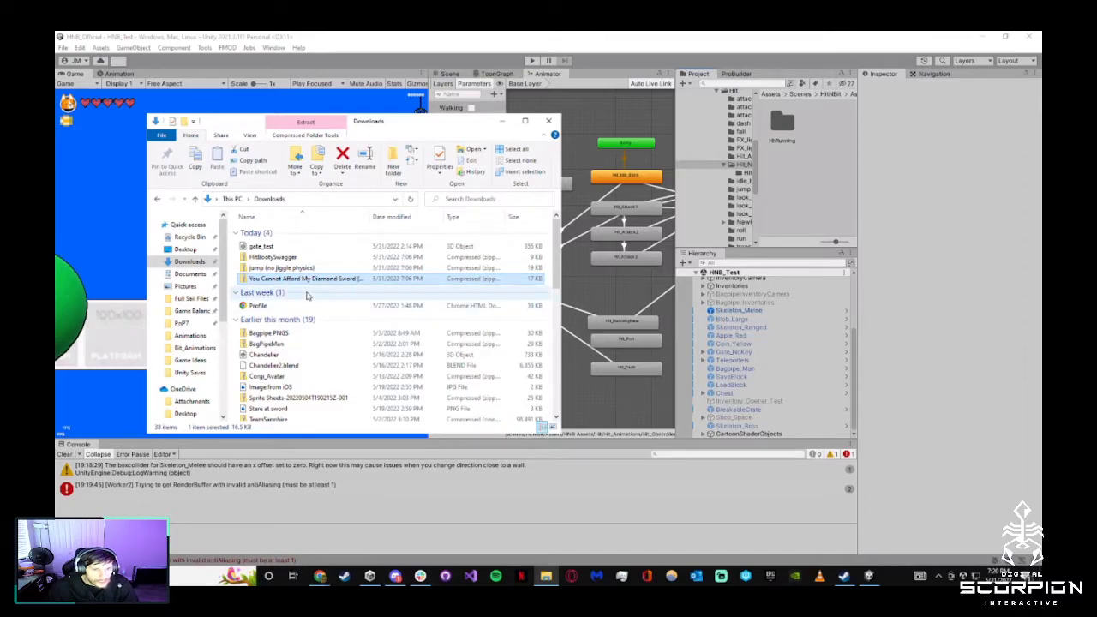
Open the You Cannot Afford My Diamond Sword archive with 7-Zip and copy its folder into Unity's Hit_NewAnims project folder
{"action": "right_click", "coordinate": [314, 280]}
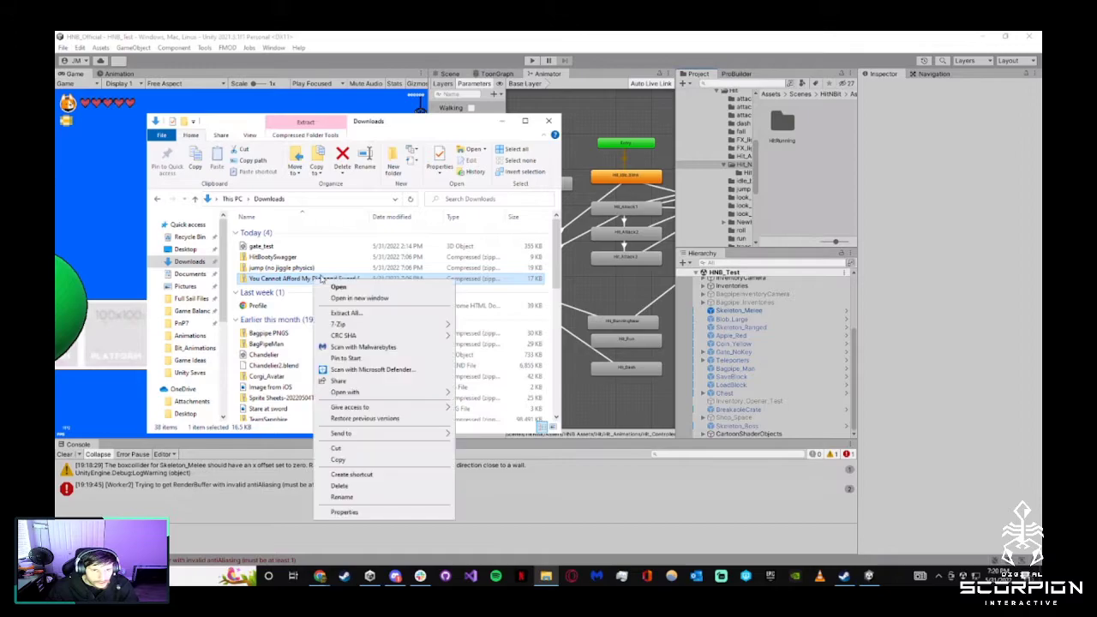
{"action": "mouse_move", "coordinate": [377, 324]}
{"action": "left_click", "coordinate": [500, 326]}
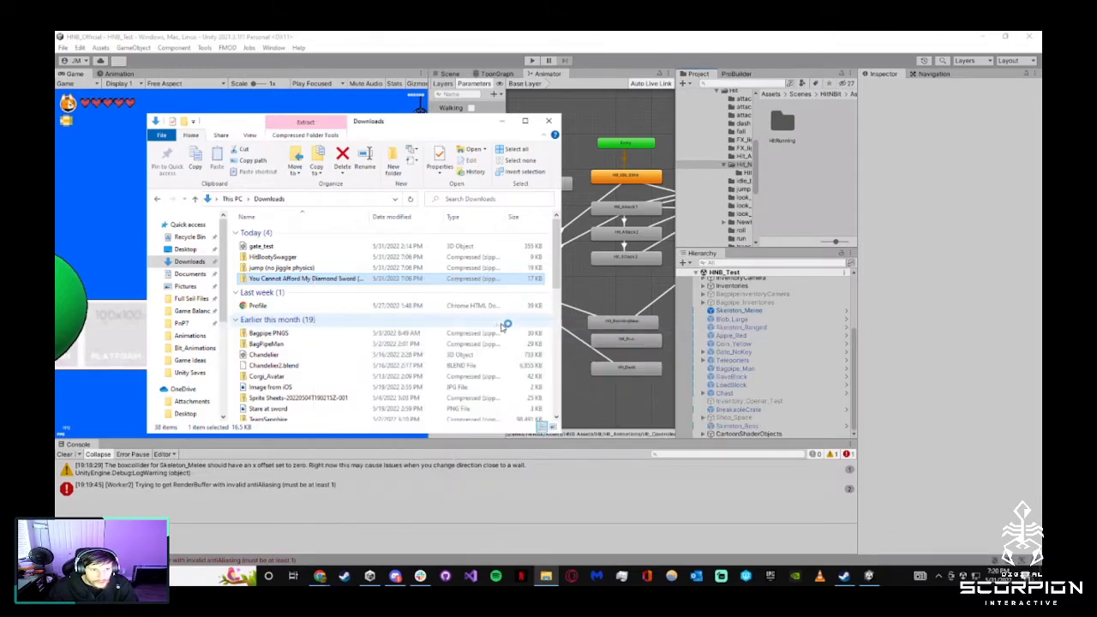
{"action": "left_click_drag", "start_coordinate": [334, 298], "coordinate": [808, 165]}
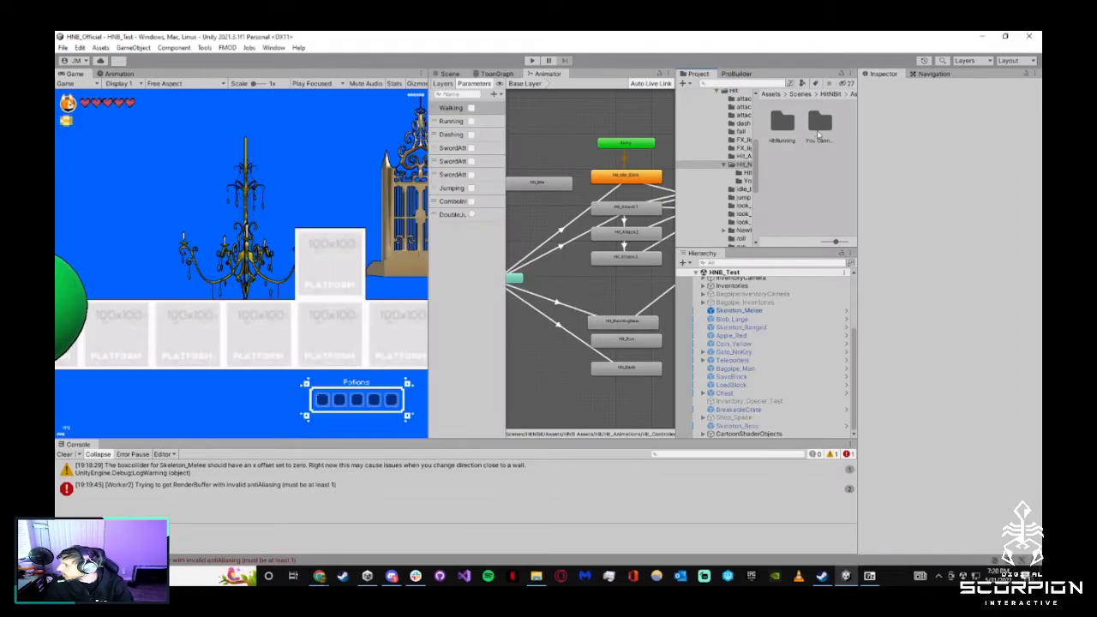
Create an animation named Hit_Attack1New from all the diamond sword sprites by placing them together in the scene
{"action": "left_click", "coordinate": [783, 126]}
{"action": "left_click", "coordinate": [822, 208], "text": "shift"}
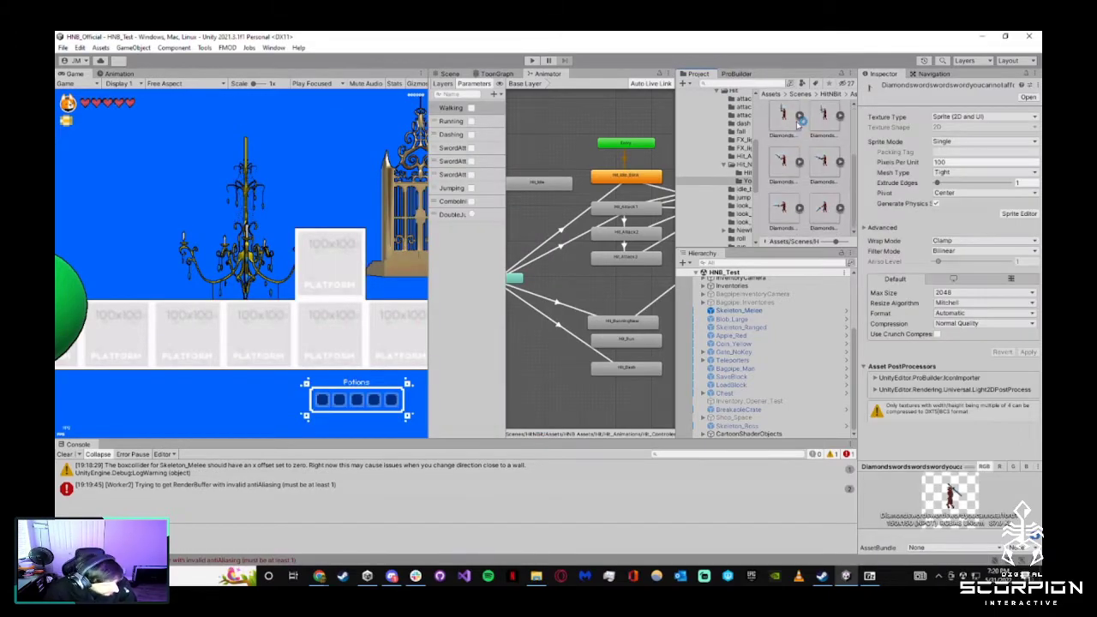
{"action": "left_click", "coordinate": [449, 74]}
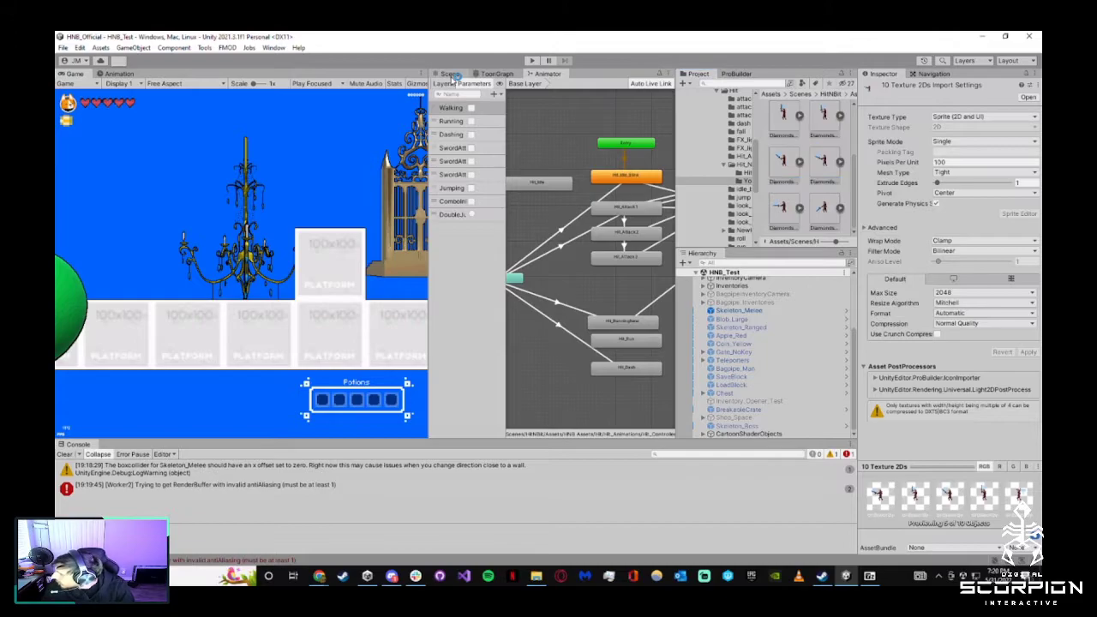
{"action": "left_click", "coordinate": [824, 206]}
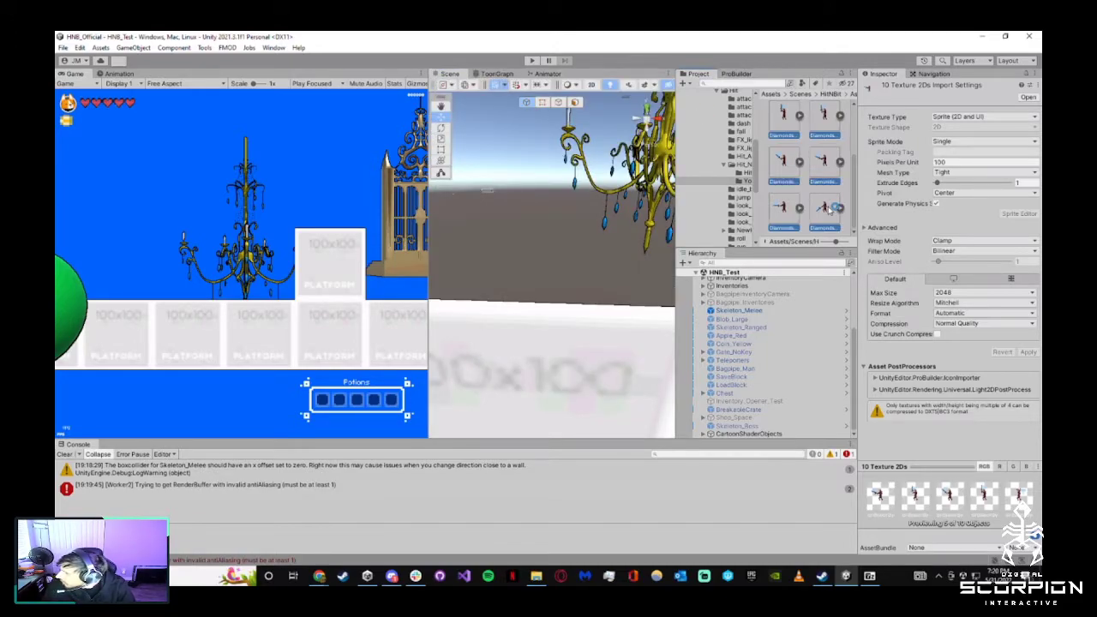
{"action": "left_click", "coordinate": [792, 127], "text": "shift"}
{"action": "left_click_drag", "start_coordinate": [500, 244], "coordinate": [501, 245]}
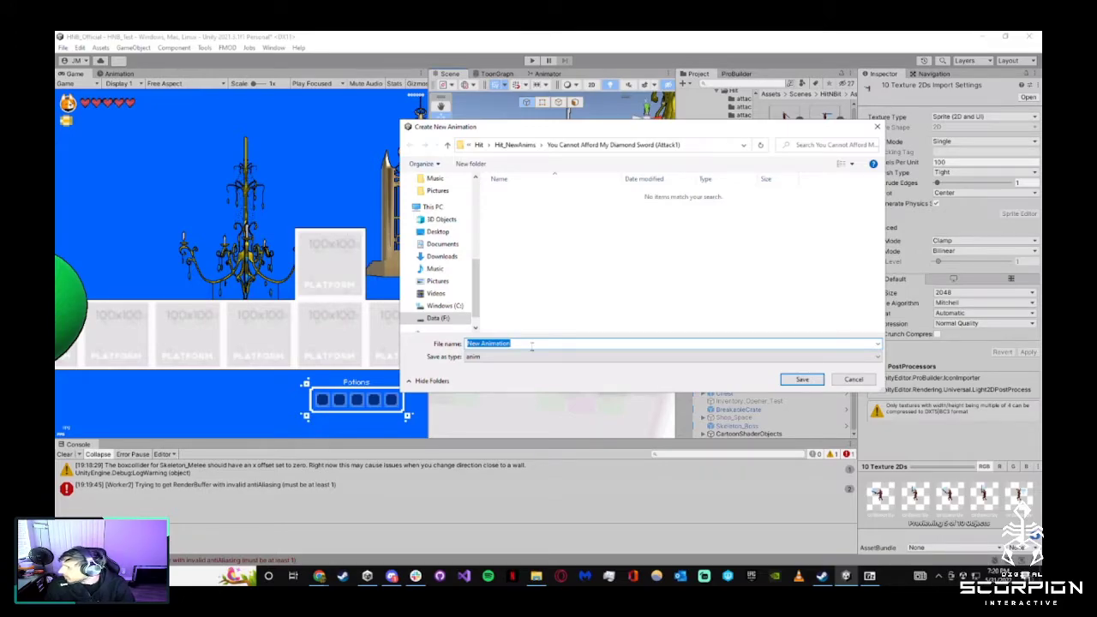
{"action": "type", "text": "Attack1New"}
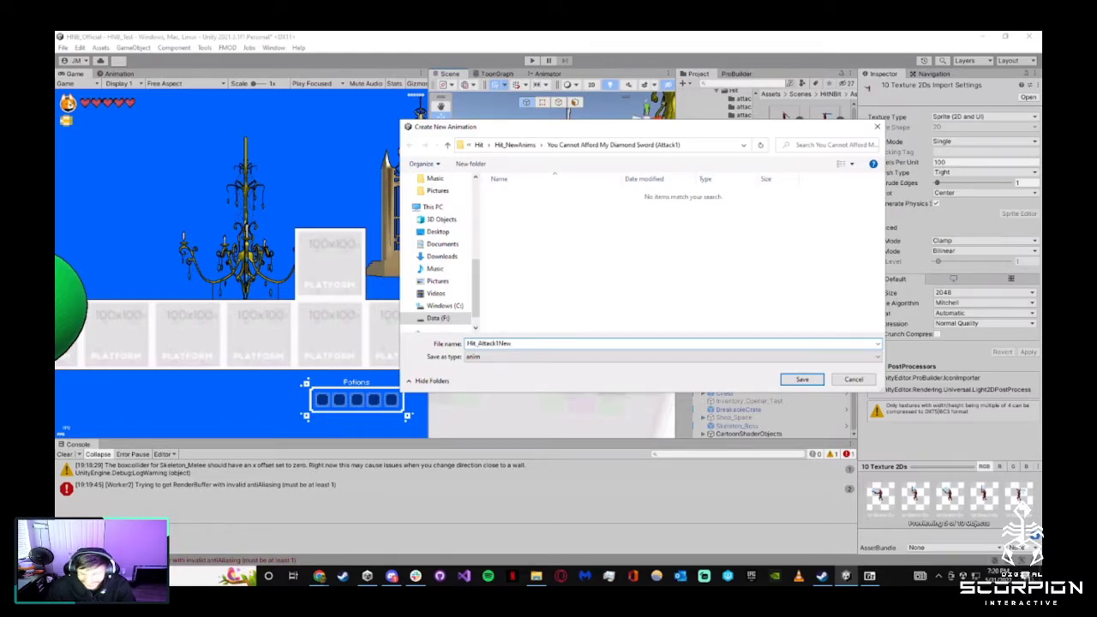
{"action": "key", "text": "Return"}
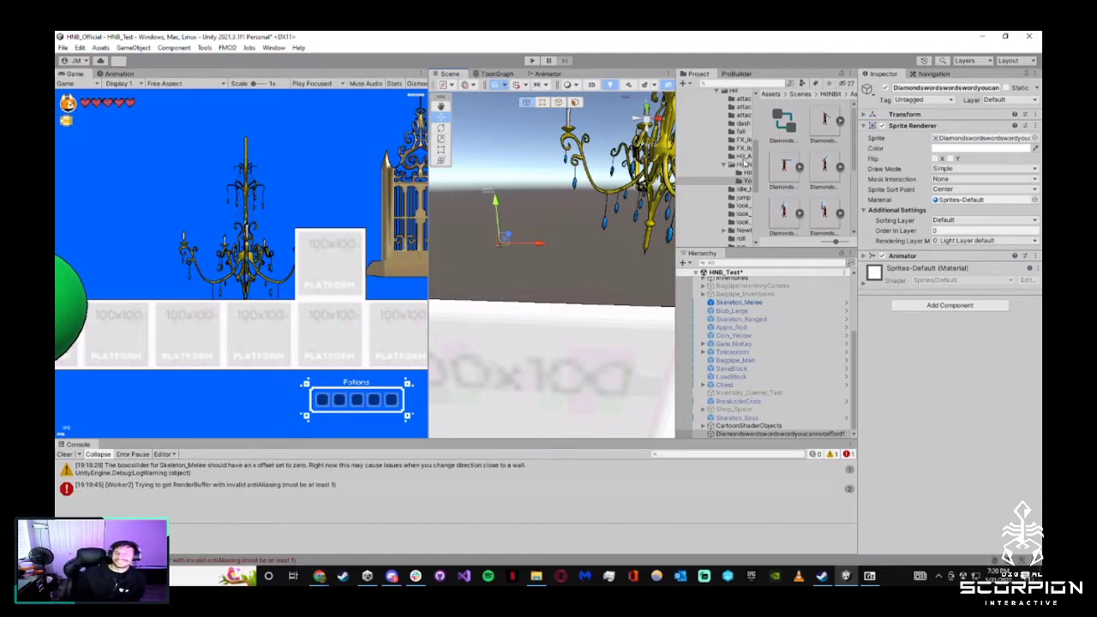
Delete the automatically generated diamond sword animator controller from the You Cannot Afford My Diamond Sword (Attack1) folder
{"action": "scroll", "coordinate": [818, 208], "scroll_direction": "up", "scroll_amount": 3}
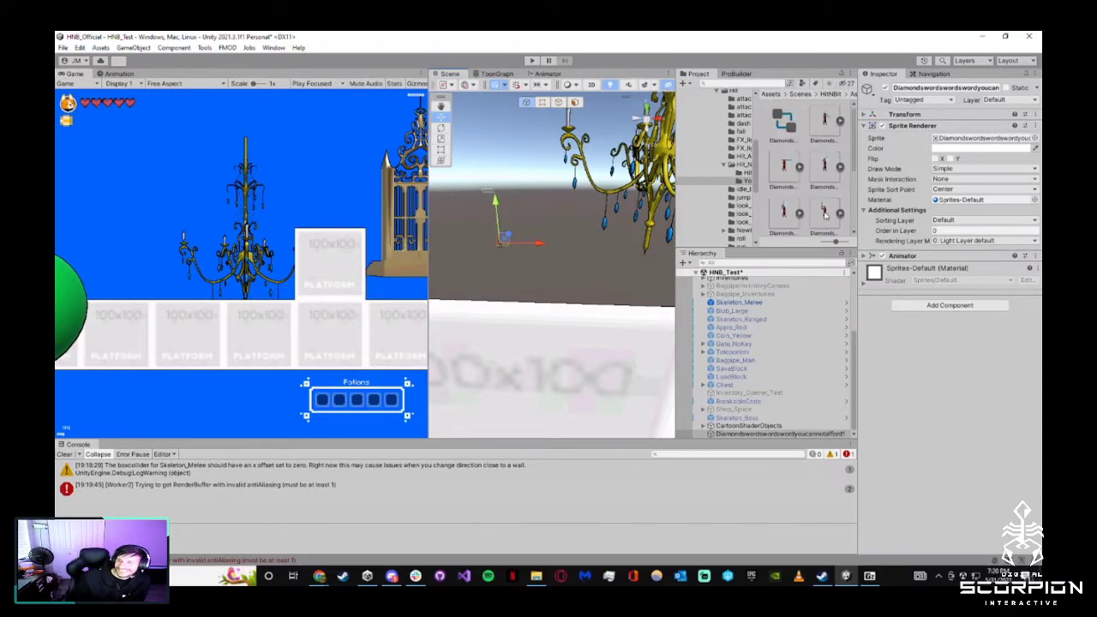
{"action": "right_click", "coordinate": [791, 126]}
{"action": "left_click", "coordinate": [816, 164]}
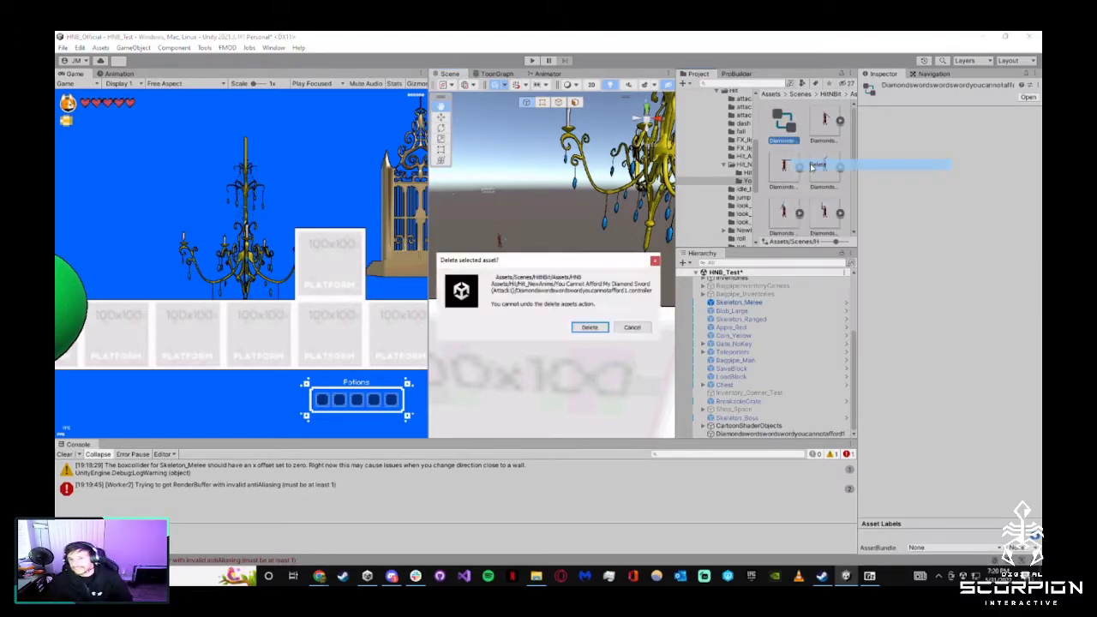
{"action": "left_click", "coordinate": [587, 326]}
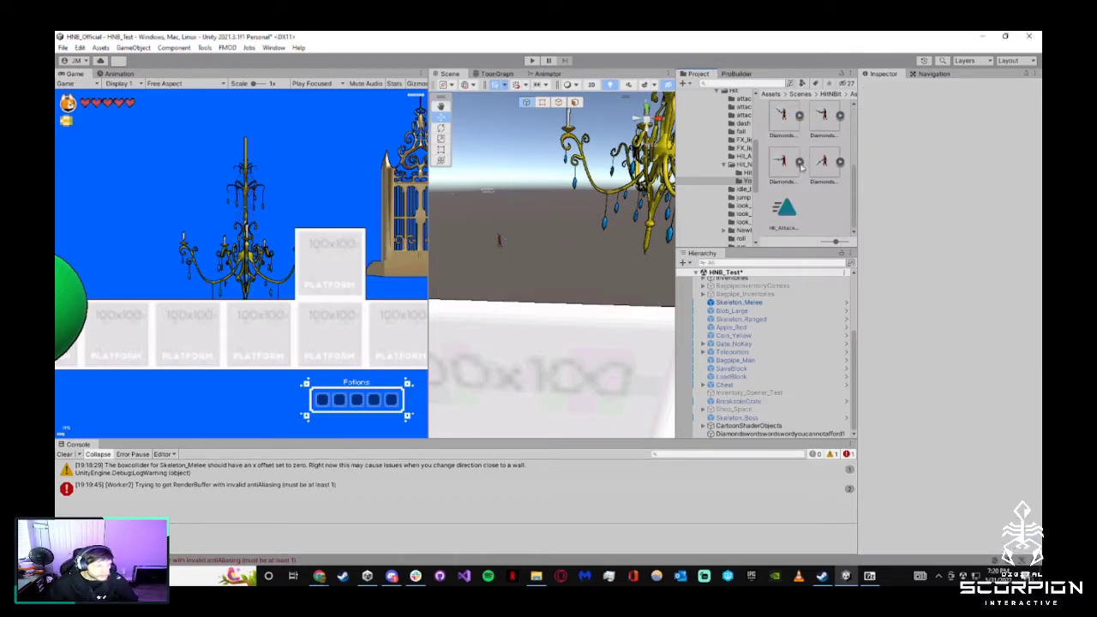
Add the Hit_Attack1New clip as a new state in the animator graph, between Hit_Attack3 and Hit_RunningNew
{"action": "left_click", "coordinate": [786, 208]}
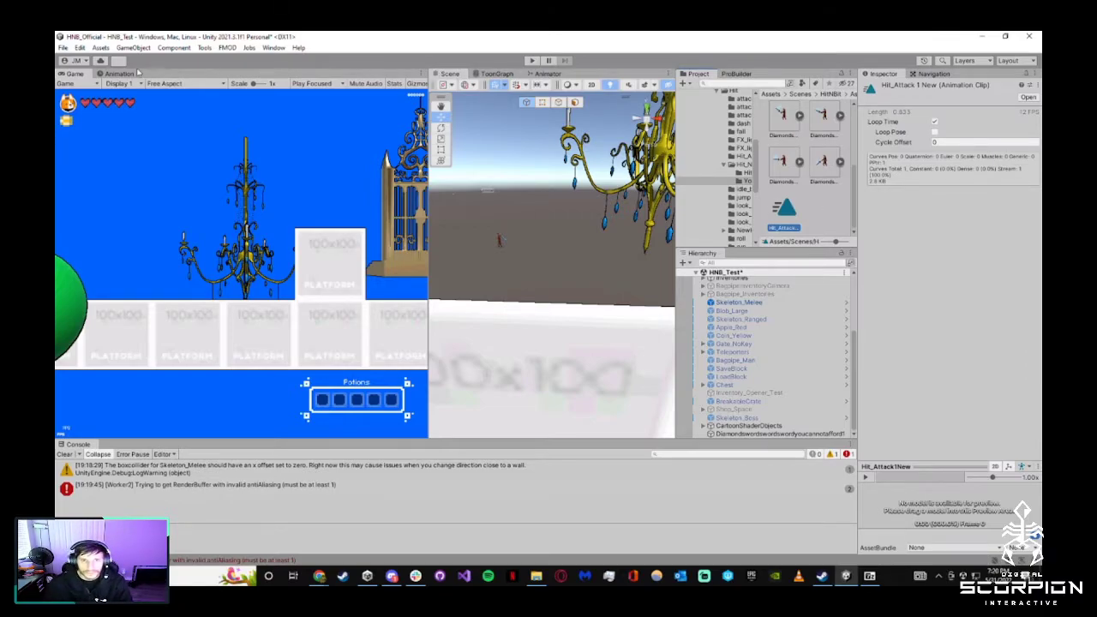
{"action": "left_click", "coordinate": [547, 74]}
{"action": "left_click_drag", "start_coordinate": [793, 214], "coordinate": [606, 290]}
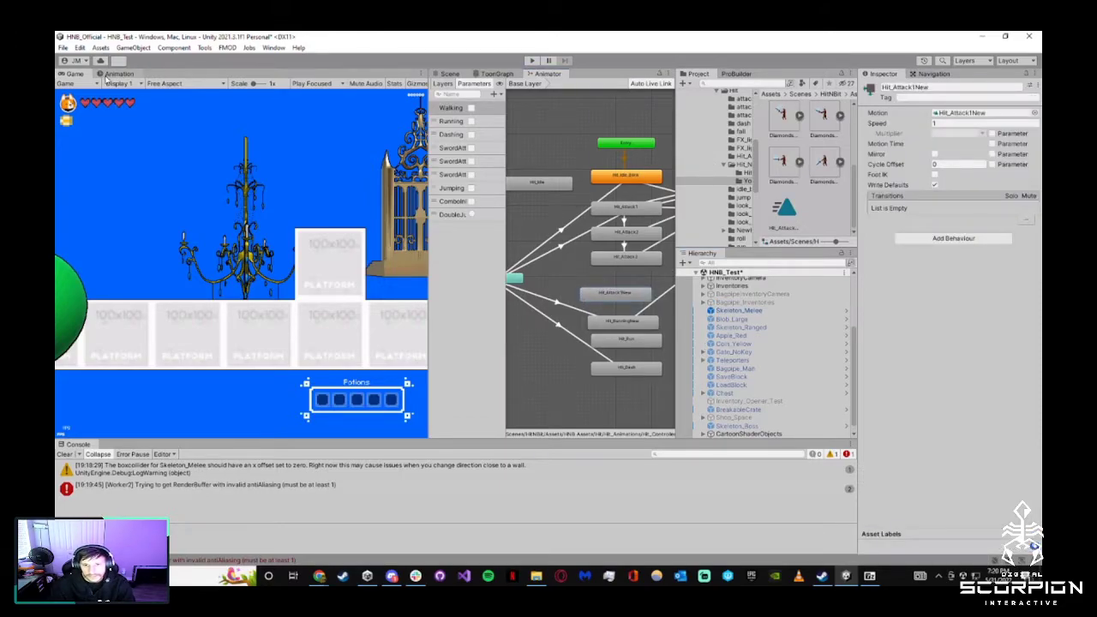
Show the animation timeline alongside the scene and select the newly placed diamond sword sprite object
{"action": "left_click", "coordinate": [132, 73]}
{"action": "left_click", "coordinate": [452, 74]}
{"action": "left_click", "coordinate": [500, 240]}
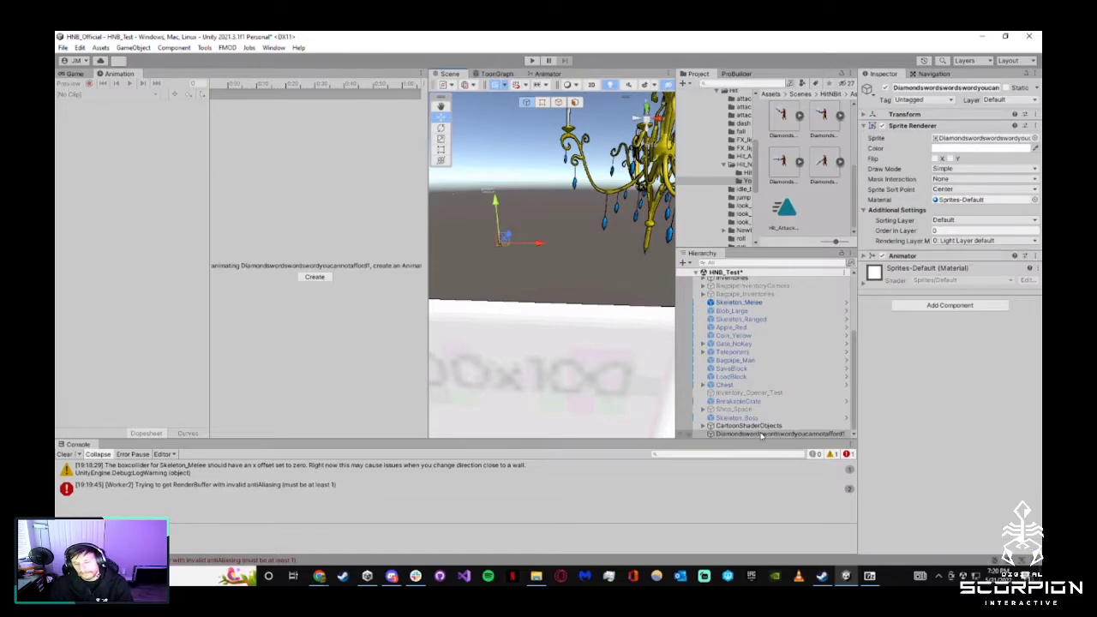
Delete the Diamondswordswordswordyoucannotafford1 object from the HNB_Test scene
{"action": "right_click", "coordinate": [760, 436]}
{"action": "left_click", "coordinate": [806, 156]}
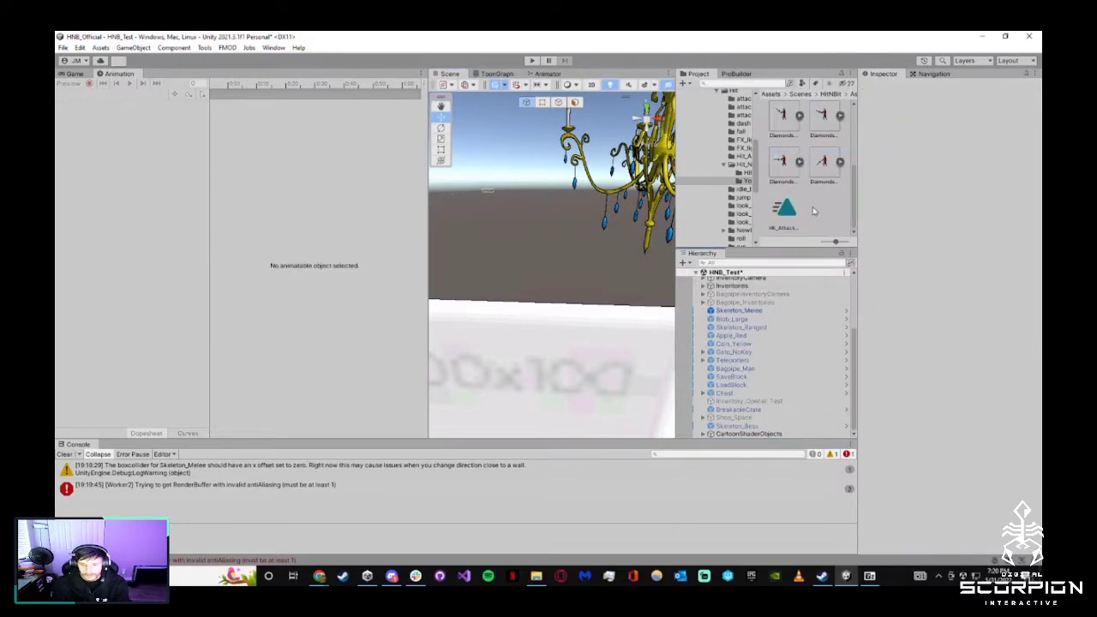
{"action": "scroll", "coordinate": [819, 198], "scroll_direction": "up", "scroll_amount": 3}
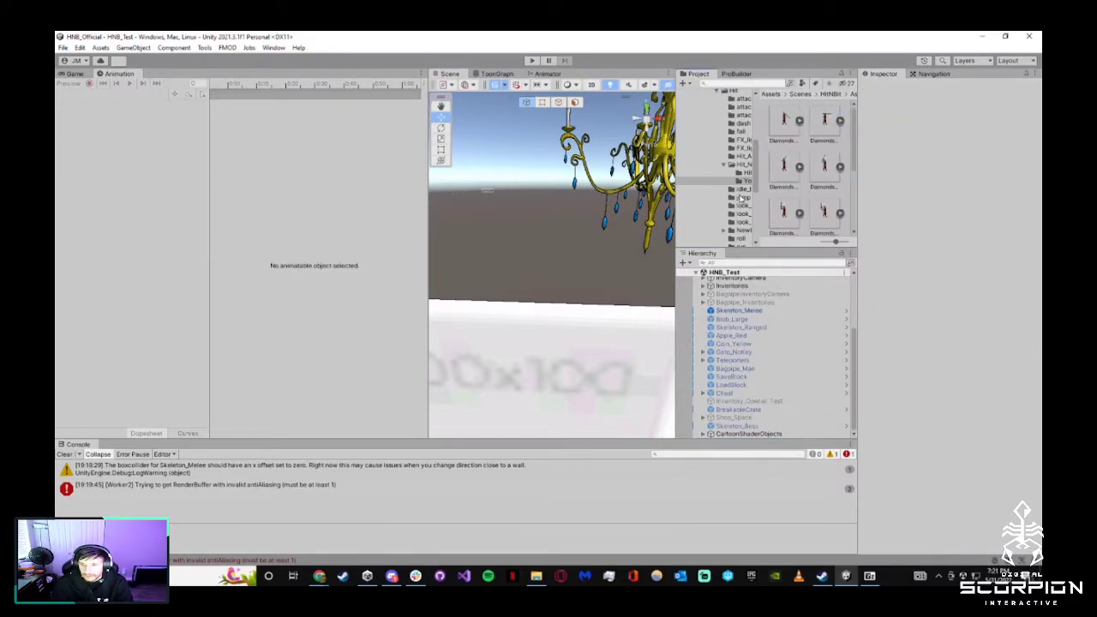
Open the Hit_Player prefab from the player prefabs folder for editing
{"action": "scroll", "coordinate": [741, 199], "scroll_direction": "down", "scroll_amount": 5}
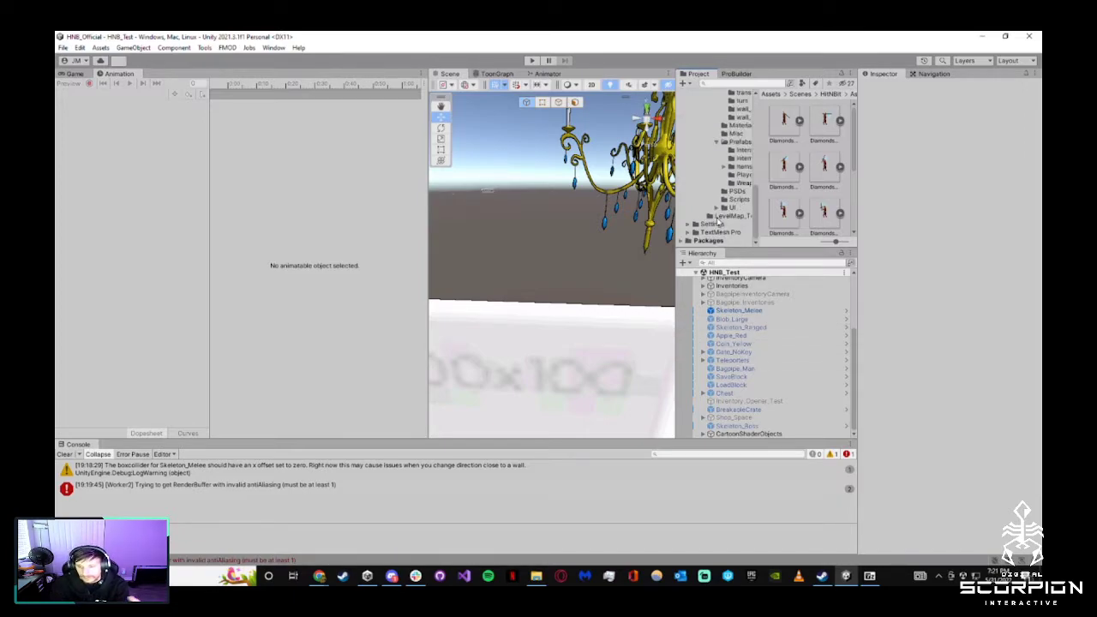
{"action": "left_click", "coordinate": [740, 174]}
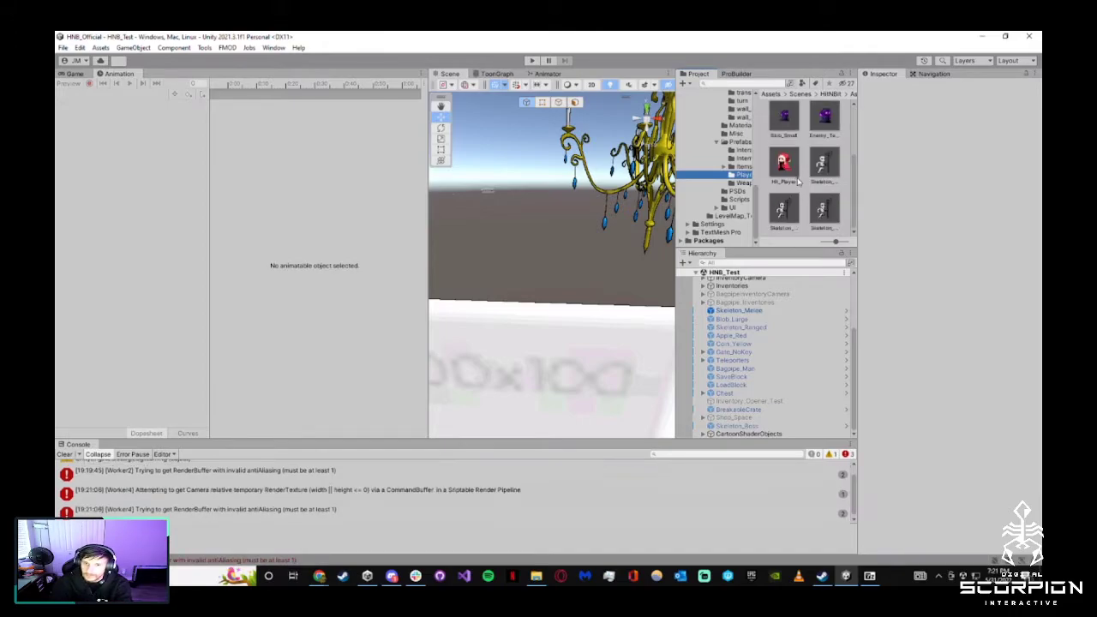
{"action": "double_click", "coordinate": [794, 166]}
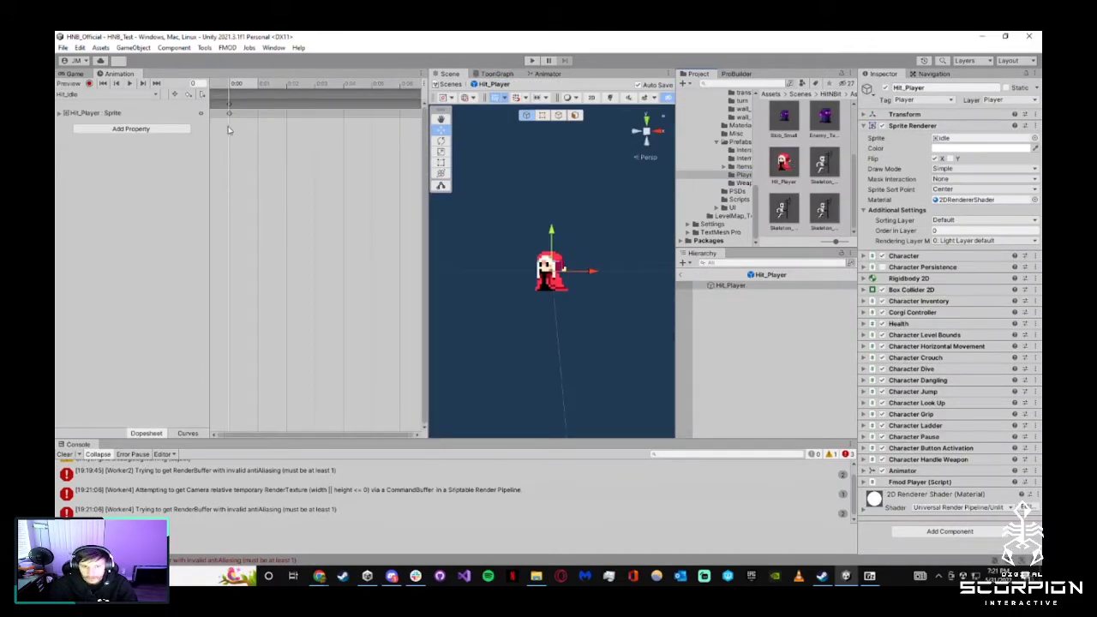
Load the Hit_Attack1New clip on the Hit_Player prefab and play it to check the sprite's facing direction
{"action": "left_click", "coordinate": [120, 95]}
{"action": "left_click", "coordinate": [95, 118]}
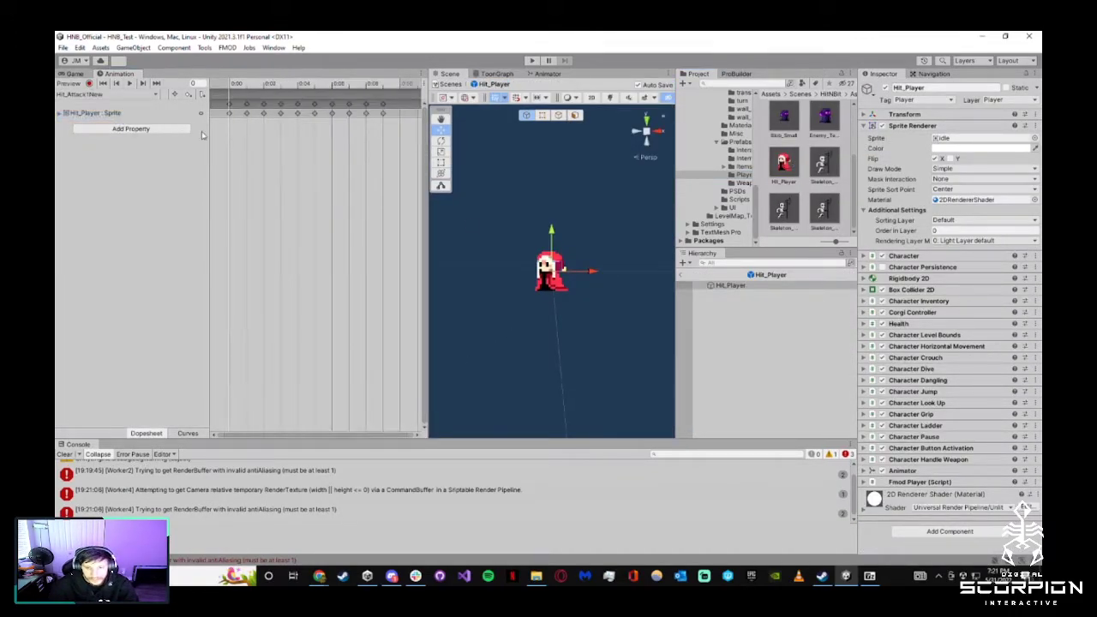
{"action": "left_click", "coordinate": [131, 83]}
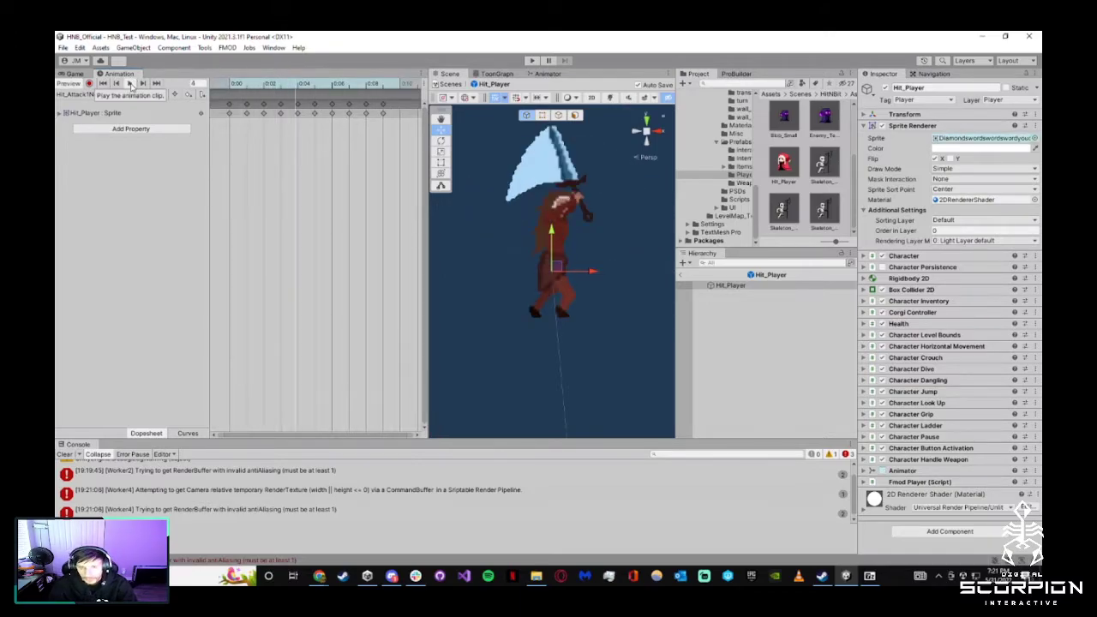
{"action": "left_click", "coordinate": [736, 192]}
{"action": "left_click", "coordinate": [735, 207]}
{"action": "left_click", "coordinate": [737, 216]}
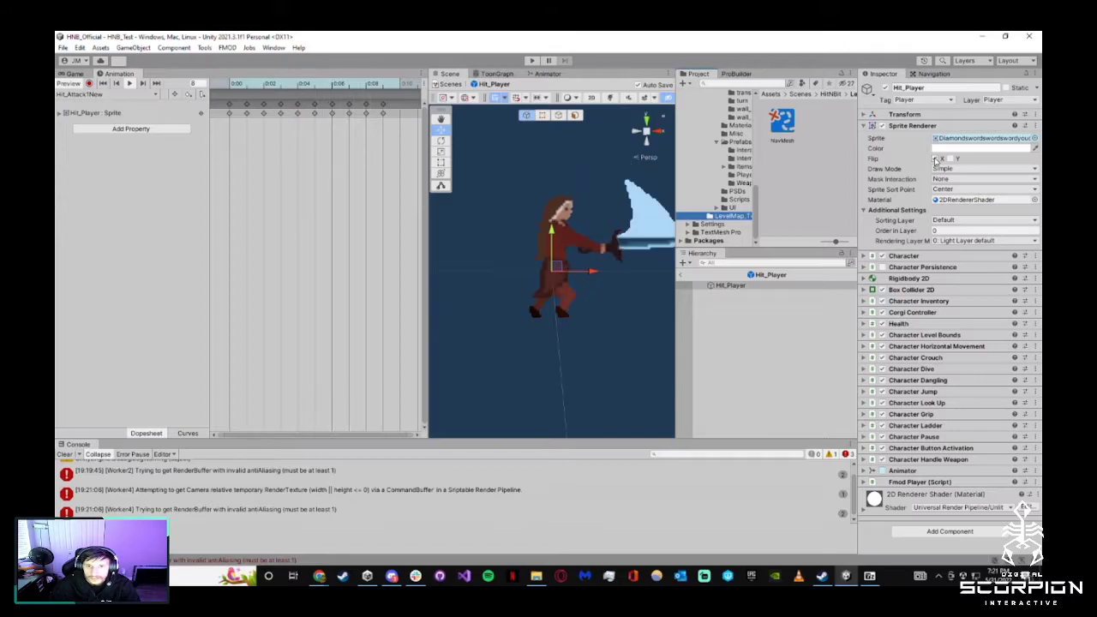
{"action": "left_click", "coordinate": [129, 83]}
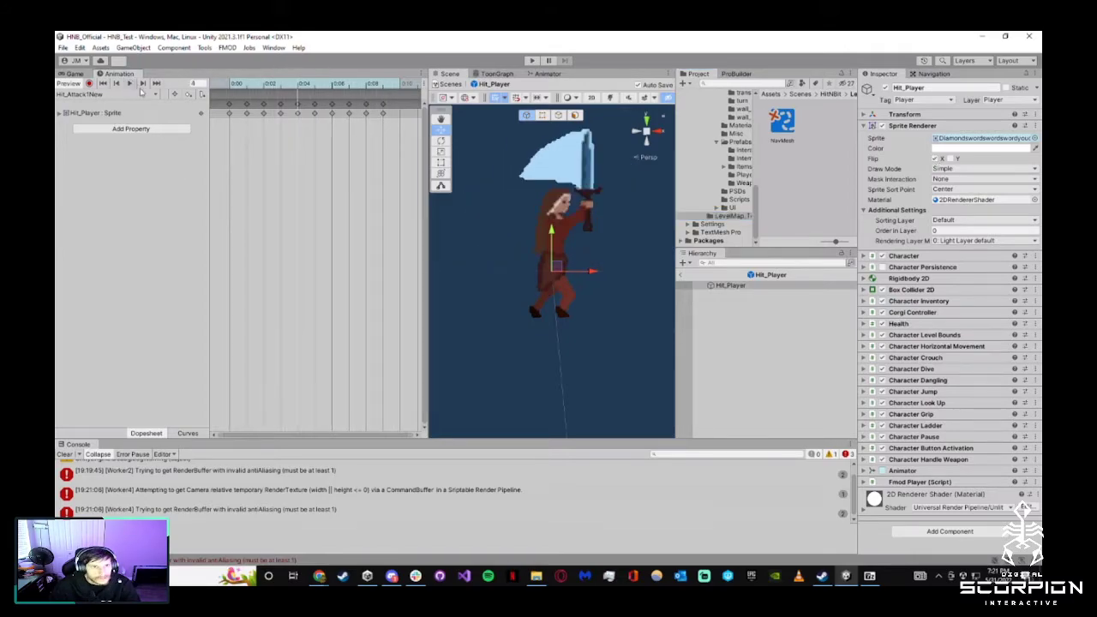
{"action": "left_click", "coordinate": [765, 341]}
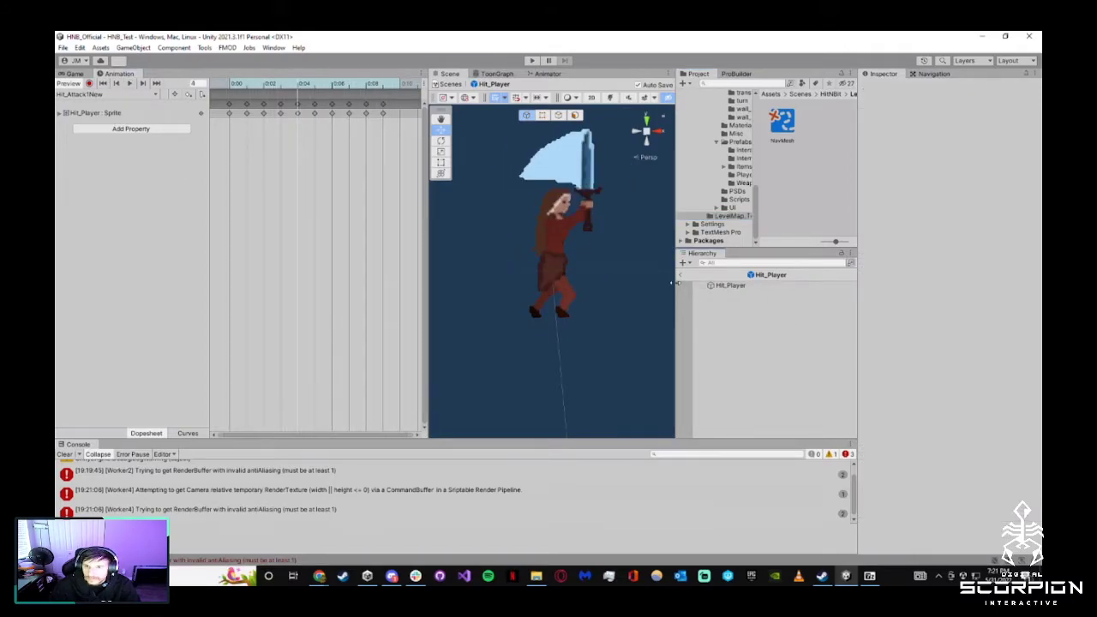
Select the Hit_RunningNew state in the animator graph and load the Hit_RunningNew clip in the animation timeline
{"action": "left_click", "coordinate": [546, 73]}
{"action": "middle_click_drag", "start_coordinate": [625, 305], "coordinate": [589, 257]}
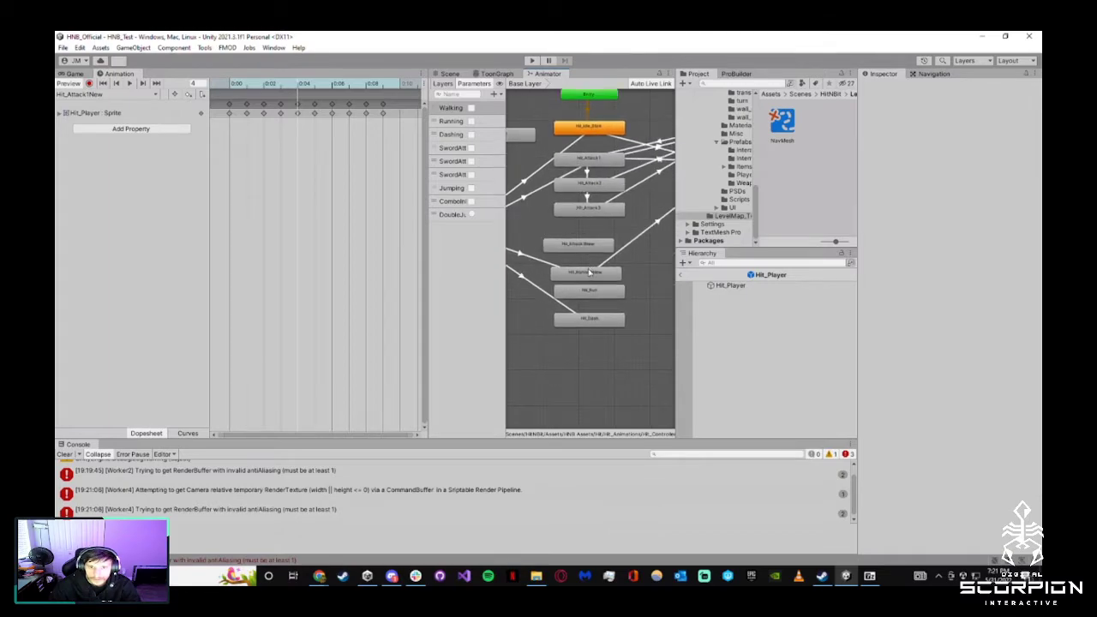
{"action": "left_click", "coordinate": [589, 272]}
{"action": "left_click", "coordinate": [129, 94]}
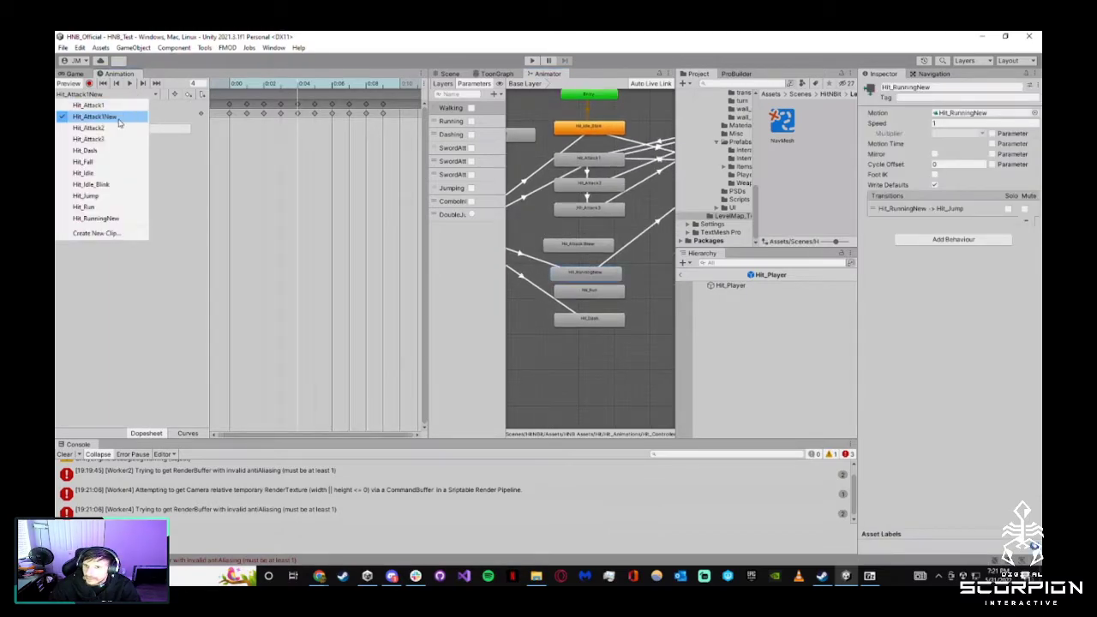
{"action": "left_click", "coordinate": [96, 218]}
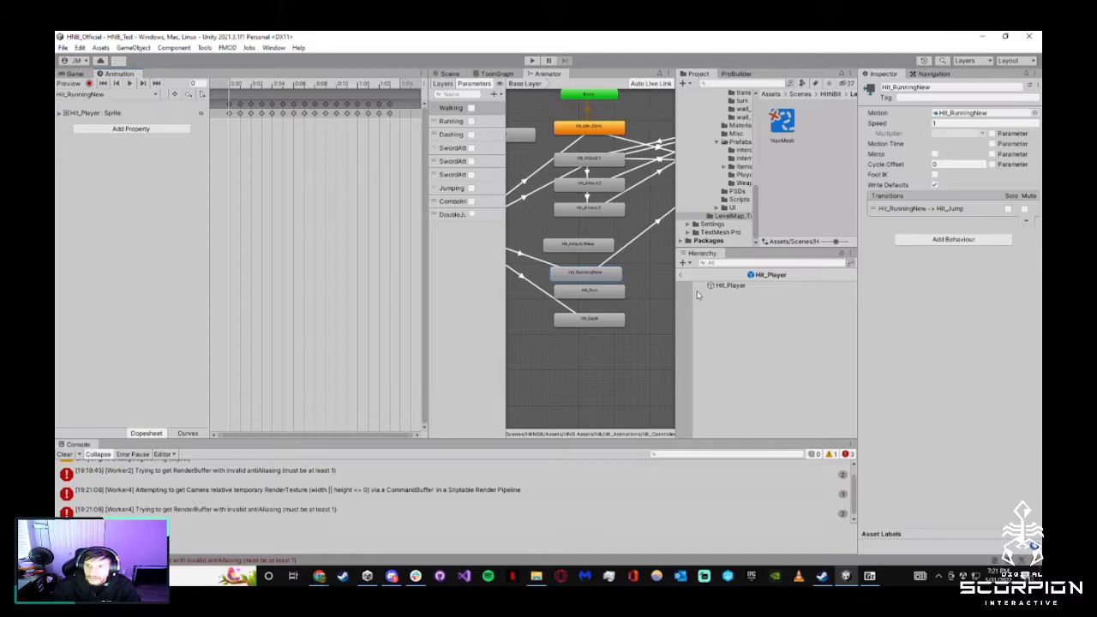
Turn off Flip X on the Hit_Player sprite renderer and show the prefab in the scene view
{"action": "left_click", "coordinate": [730, 284]}
{"action": "left_click", "coordinate": [935, 159]}
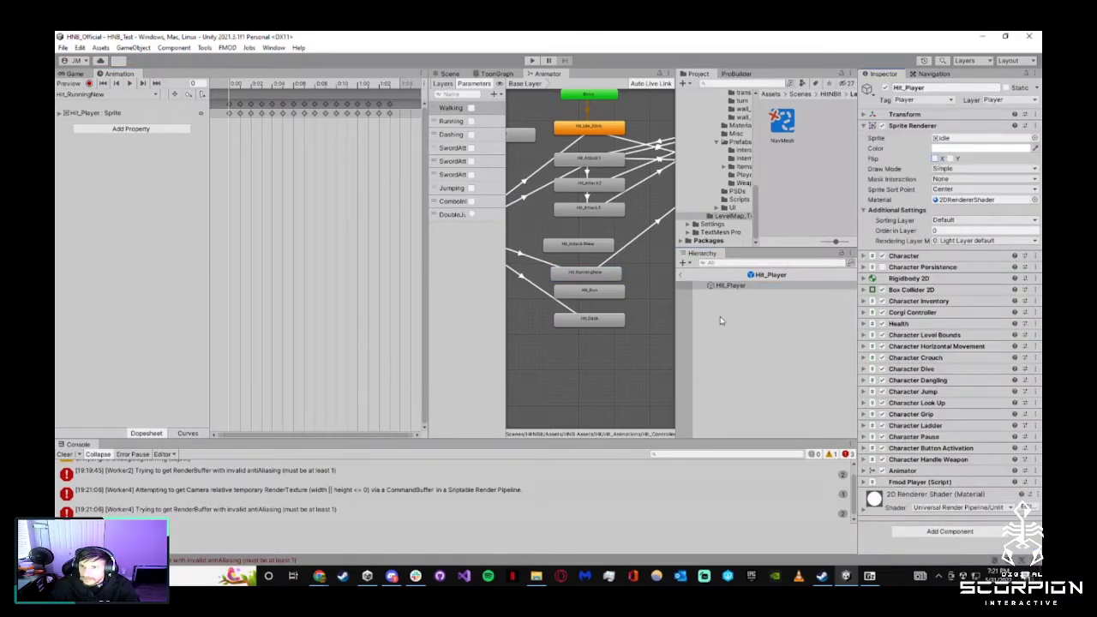
{"action": "left_click", "coordinate": [447, 74]}
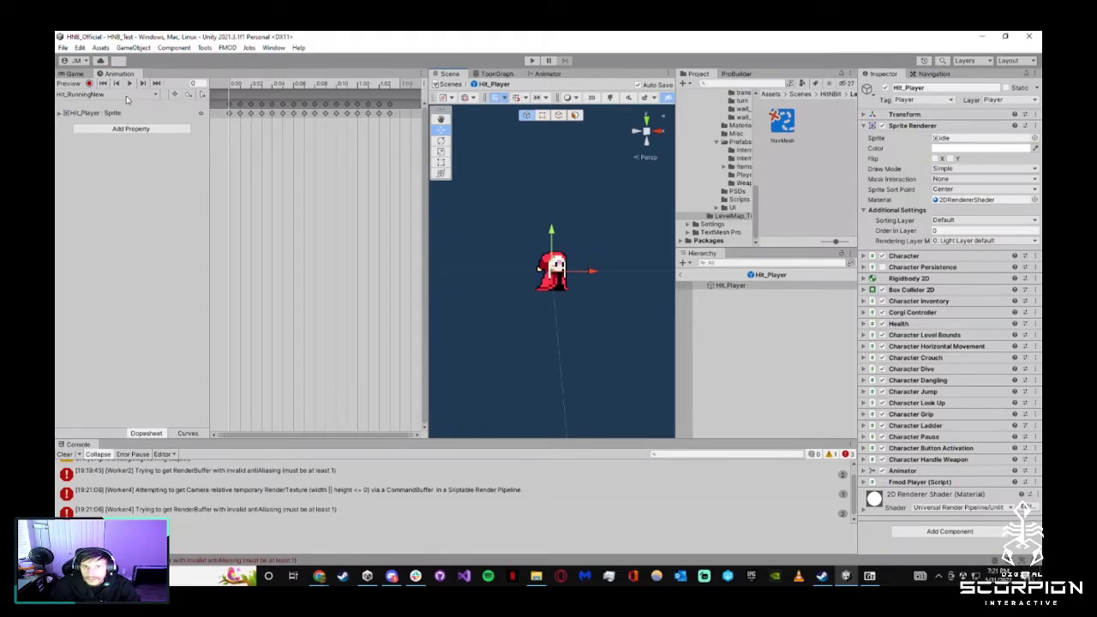
Record a keyframe at frame 0 of the Hit_RunningNew clip that turns Flip X on
{"action": "left_click", "coordinate": [239, 84]}
{"action": "left_click_drag", "start_coordinate": [240, 87], "coordinate": [230, 87]}
{"action": "left_click", "coordinate": [89, 83]}
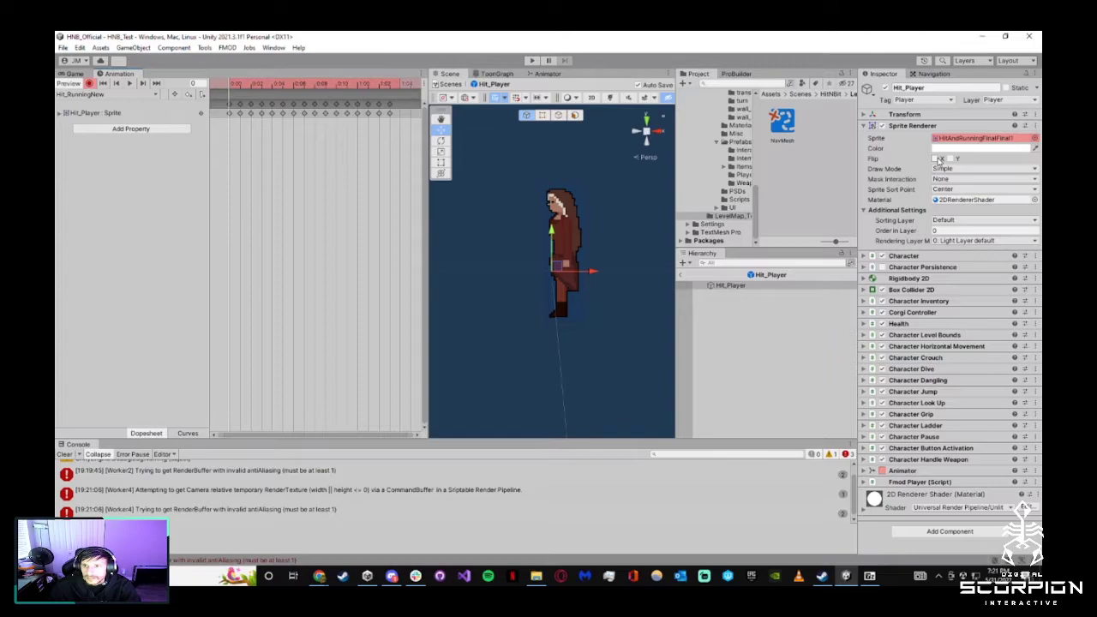
{"action": "left_click", "coordinate": [936, 159]}
Try to record a Flip X change at frames 15 and 16 of the Hit_RunningNew clip
{"action": "left_click_drag", "start_coordinate": [237, 87], "coordinate": [392, 91]}
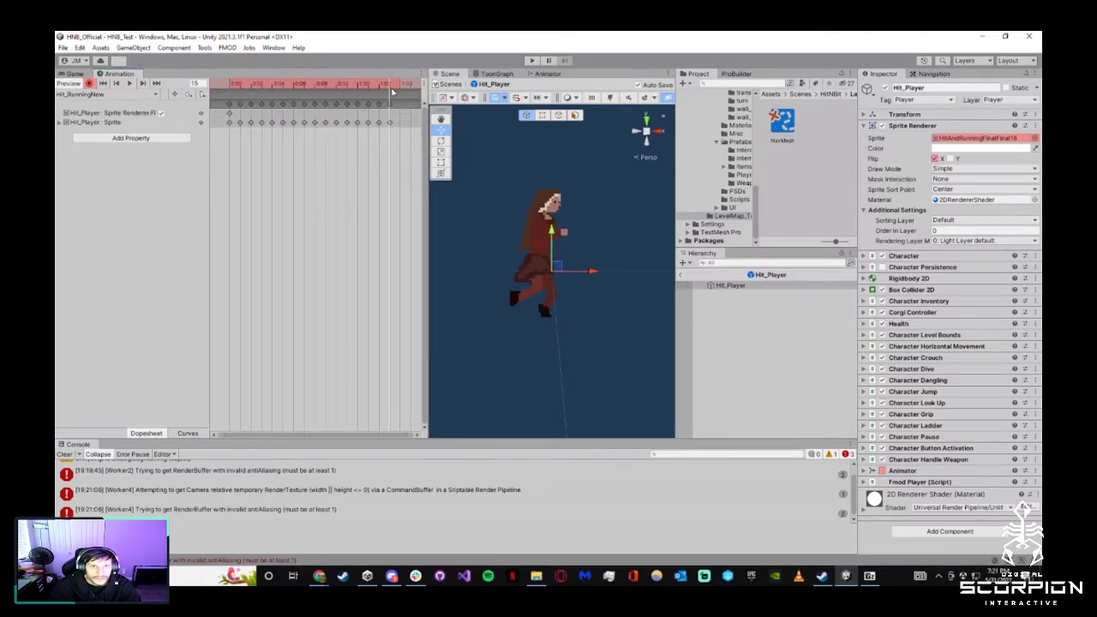
{"action": "left_click", "coordinate": [938, 159]}
{"action": "left_click", "coordinate": [938, 159]}
{"action": "key", "text": "ctrl+z"}
{"action": "key", "text": "ctrl+z"}
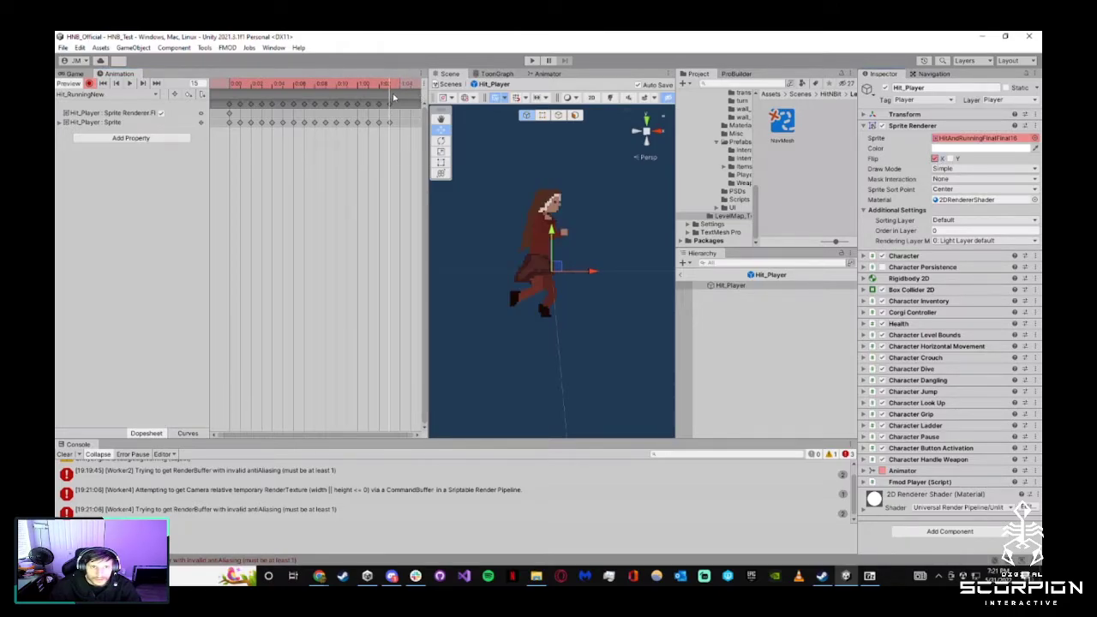
{"action": "left_click", "coordinate": [390, 87]}
{"action": "left_click", "coordinate": [397, 86]}
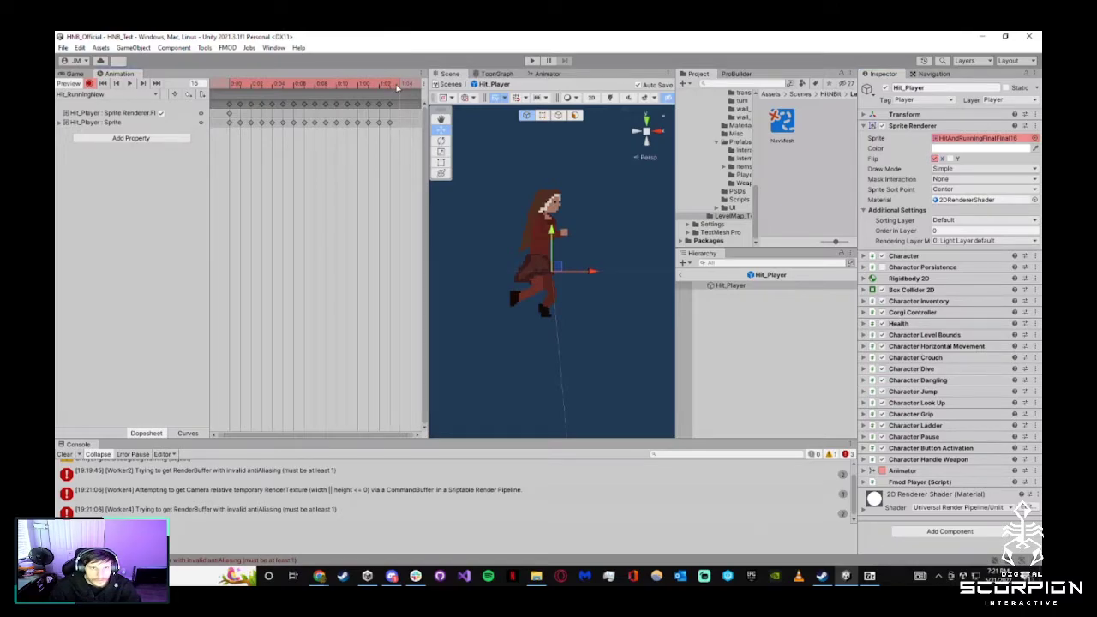
{"action": "left_click", "coordinate": [935, 159]}
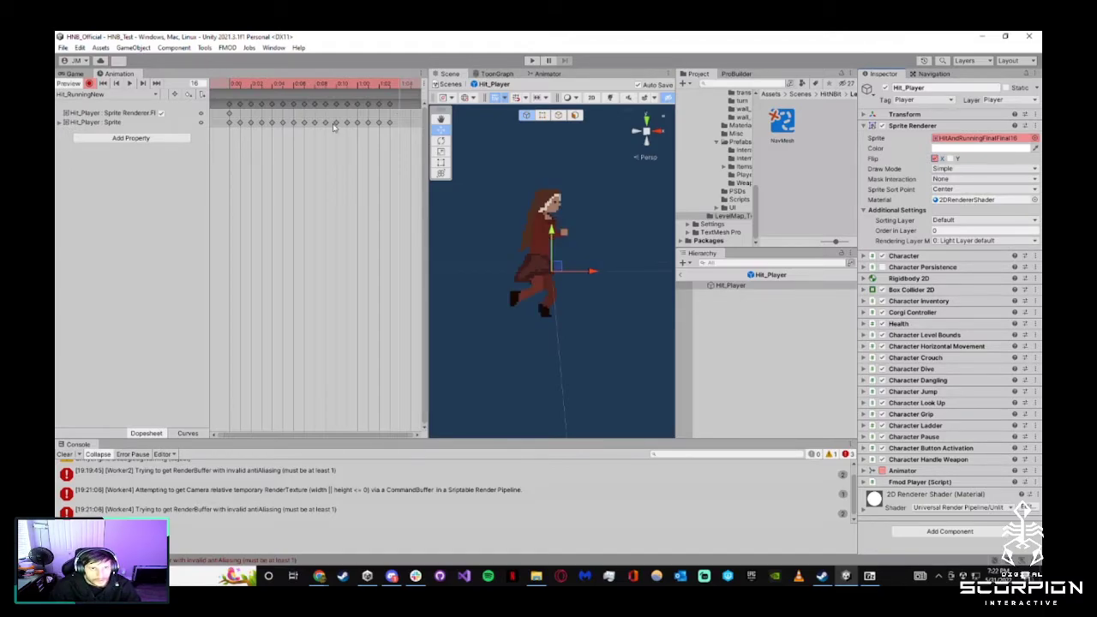
{"action": "key", "text": "Delete"}
{"action": "key", "text": "ctrl+z"}
Scrub through the Hit_RunningNew clip and stop keyframe recording
{"action": "left_click_drag", "start_coordinate": [294, 86], "coordinate": [389, 101]}
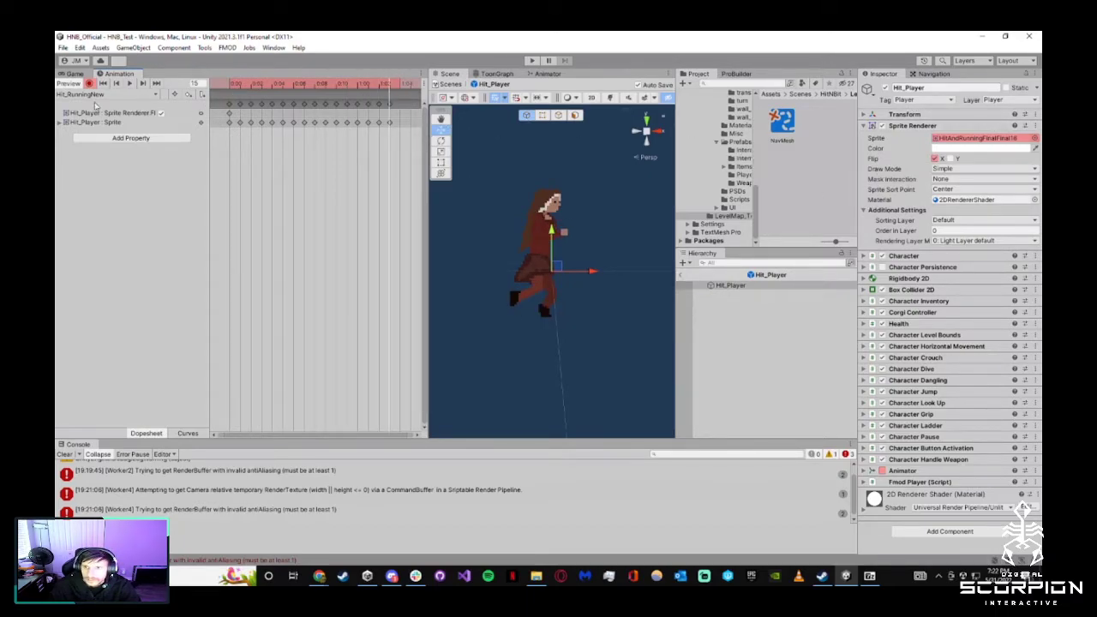
{"action": "left_click", "coordinate": [89, 83]}
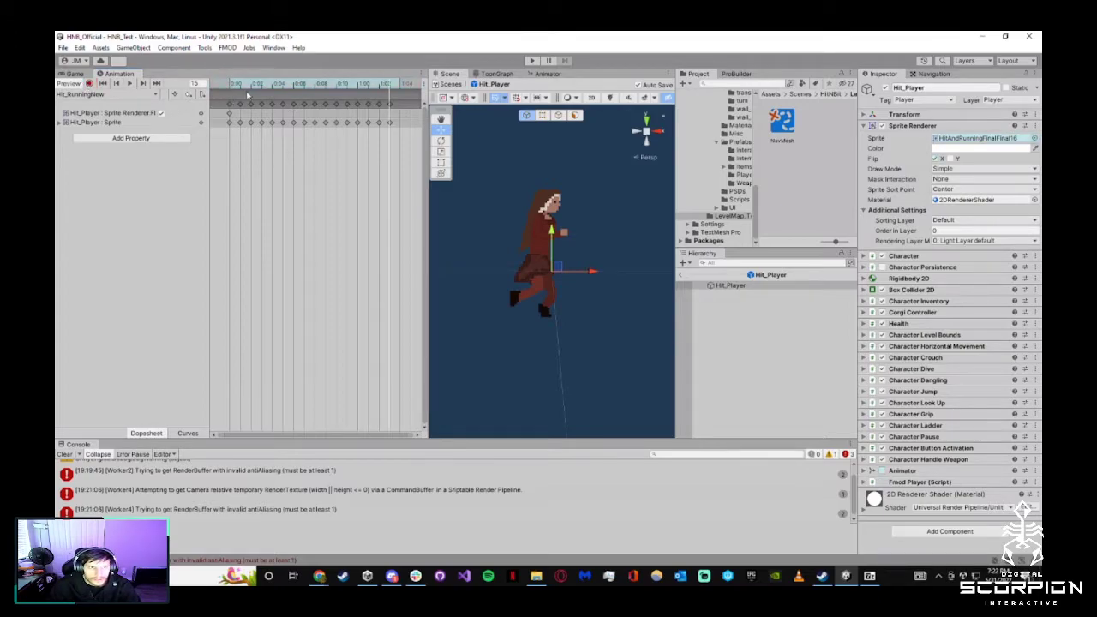
{"action": "left_click_drag", "start_coordinate": [247, 85], "coordinate": [176, 88]}
Check the Hit_Attack1New clip's tracks, and play back the Hit_RunningNew clip to review its flipped sprite
{"action": "left_click", "coordinate": [109, 96]}
{"action": "left_click", "coordinate": [109, 105]}
{"action": "left_click", "coordinate": [109, 95]}
{"action": "left_click", "coordinate": [119, 120]}
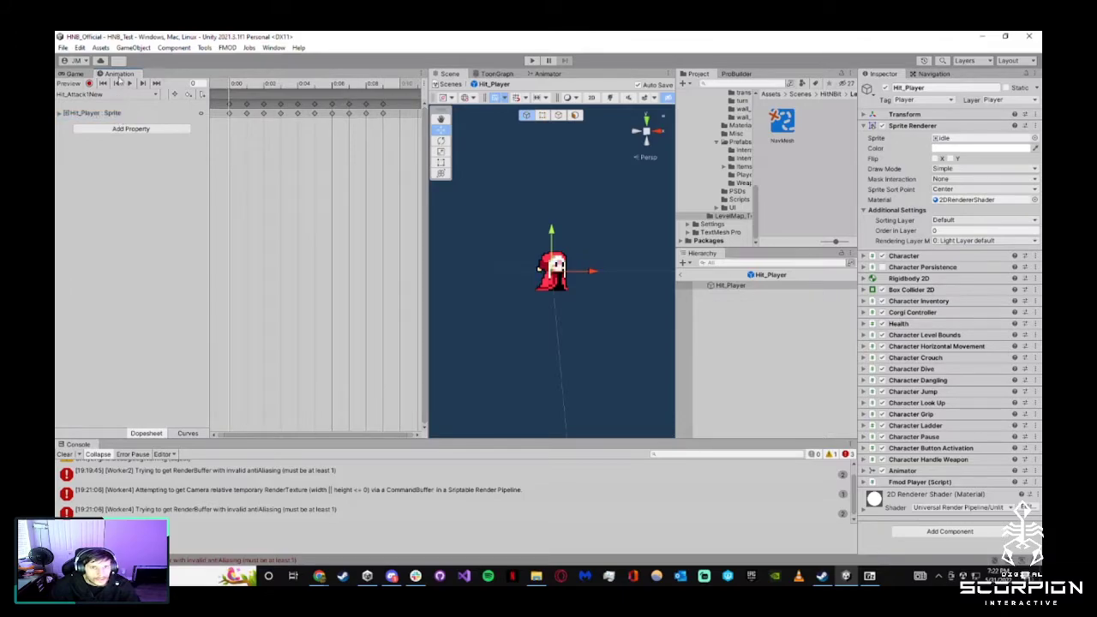
{"action": "left_click", "coordinate": [154, 95]}
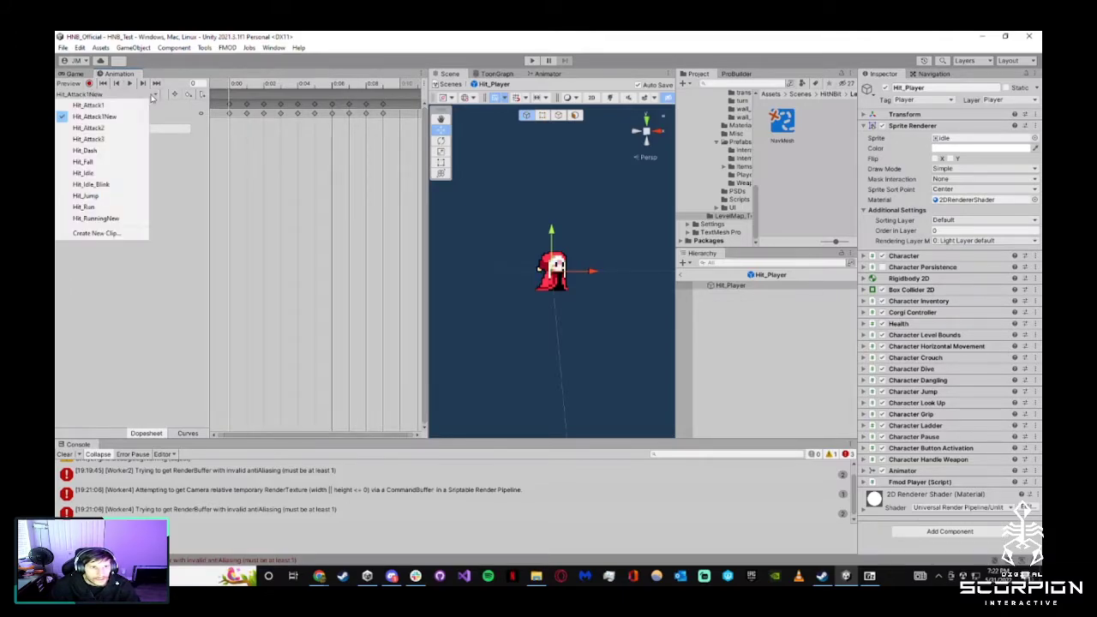
{"action": "left_click", "coordinate": [122, 220]}
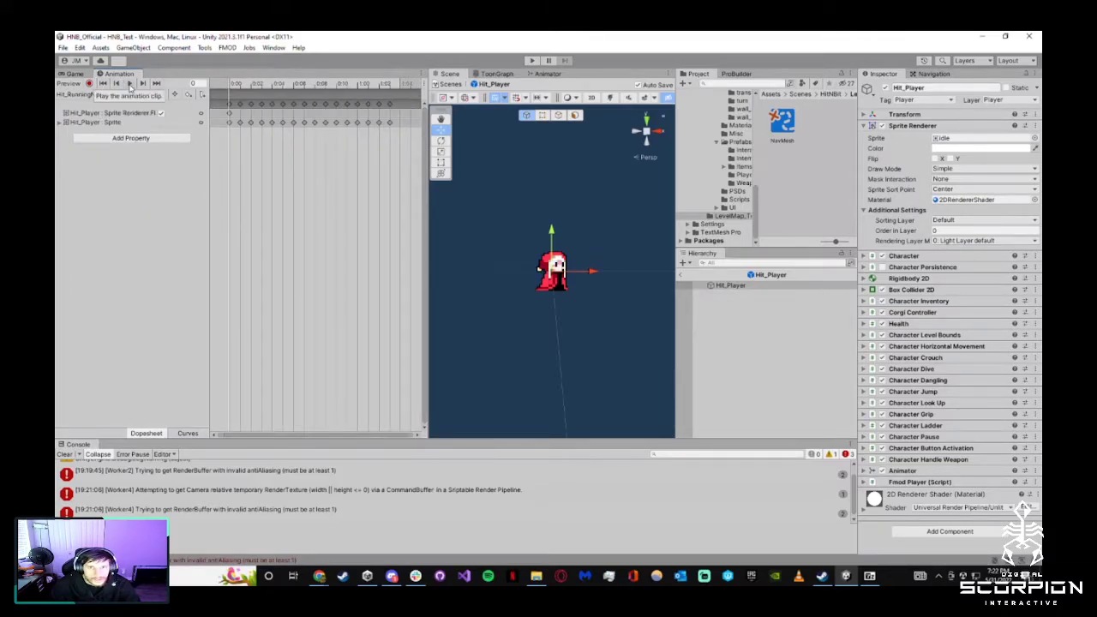
{"action": "left_click", "coordinate": [129, 84]}
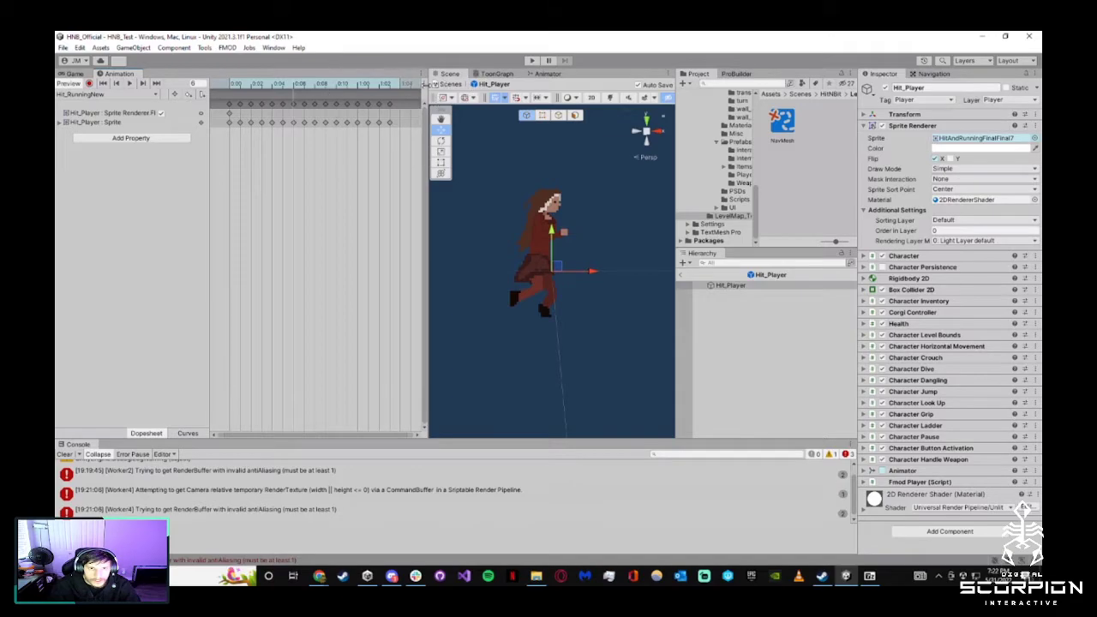
Exit prefab editing back to the HNB_Test scene and start the game in the game view
{"action": "left_click", "coordinate": [683, 274]}
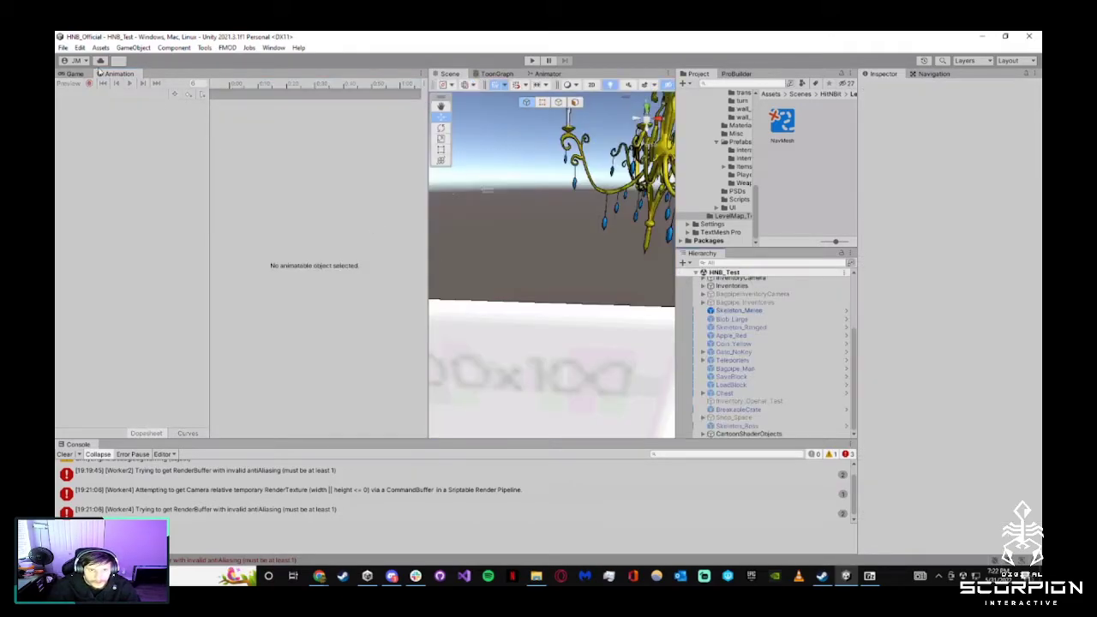
{"action": "left_click", "coordinate": [75, 74]}
{"action": "scroll", "coordinate": [599, 171], "scroll_direction": "down", "scroll_amount": 3}
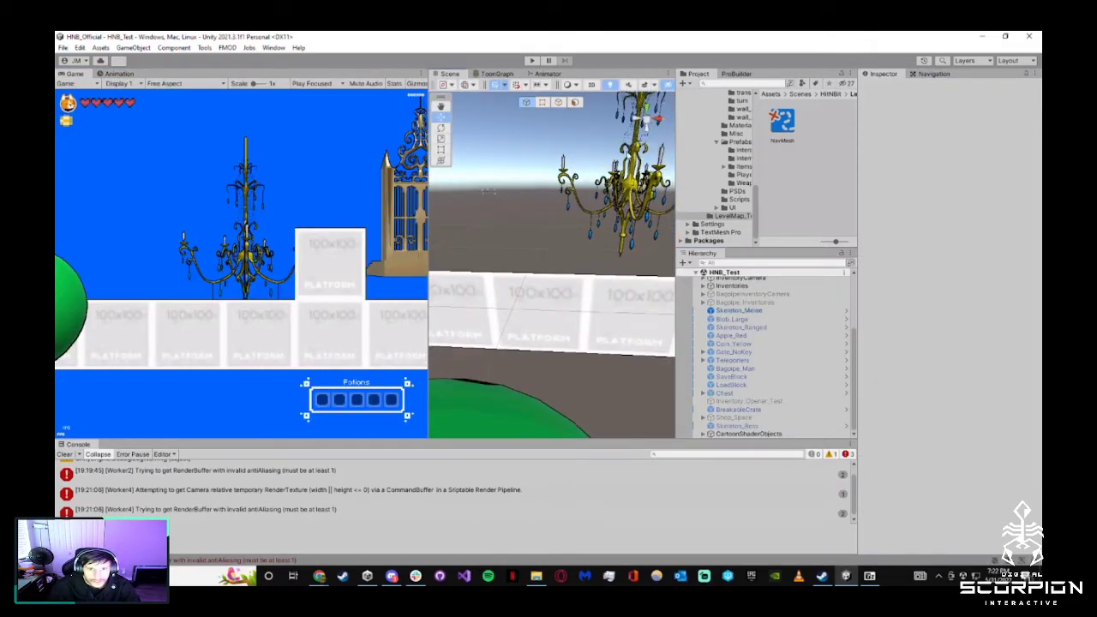
{"action": "left_click", "coordinate": [530, 61]}
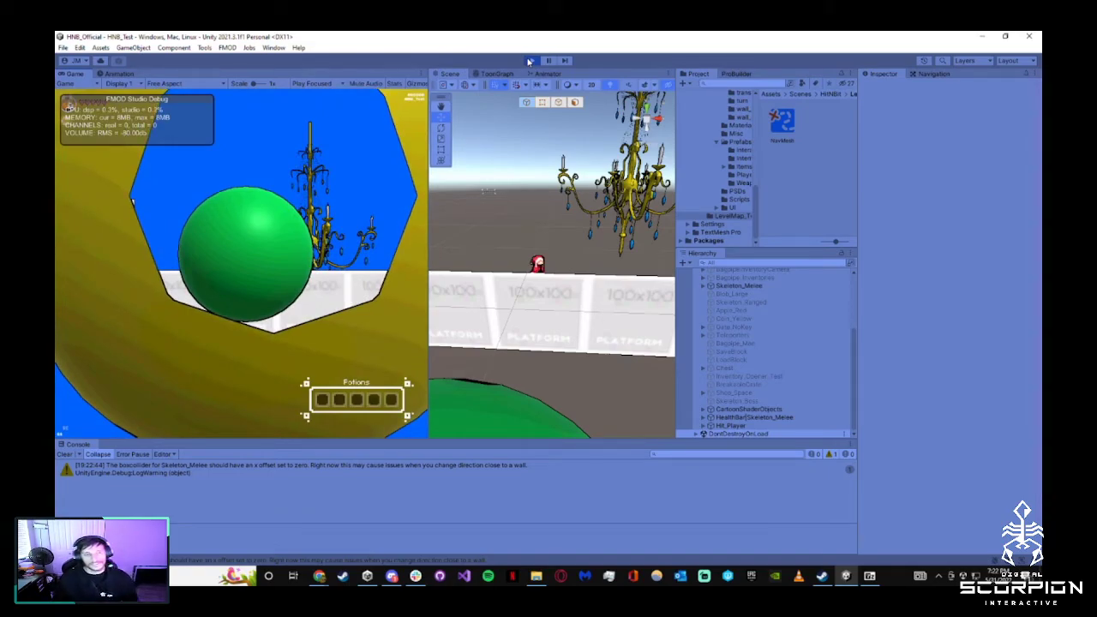
Playtest the character by running both ways, jumping, attacking and dashing across the platforms to check the animations
{"action": "key", "text": "d"}
{"action": "key", "text": "space"}
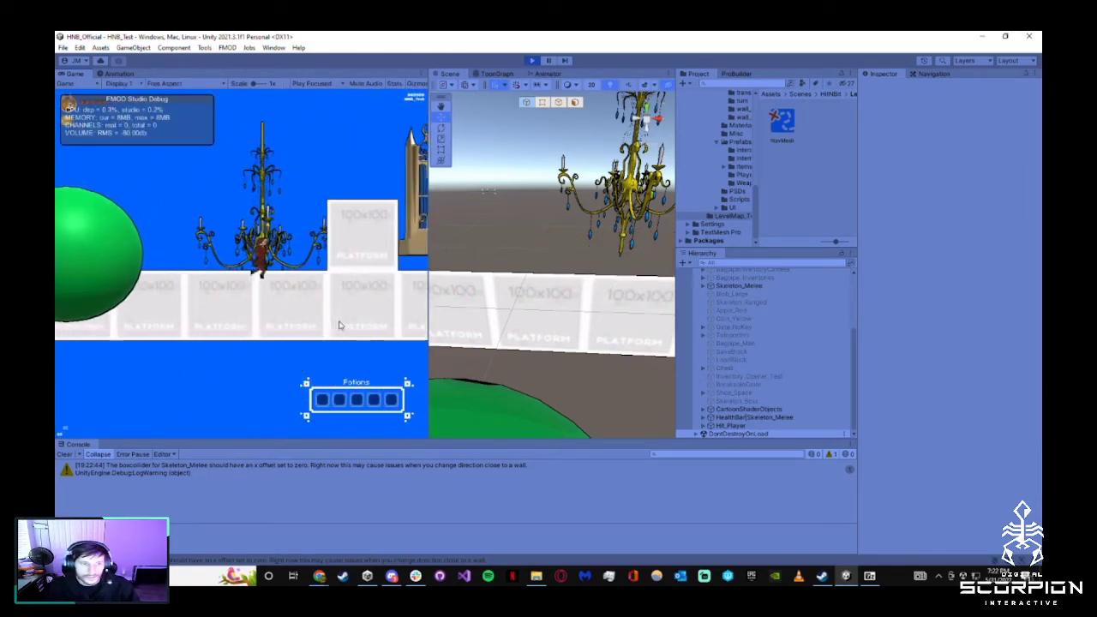
{"action": "key", "text": "space"}
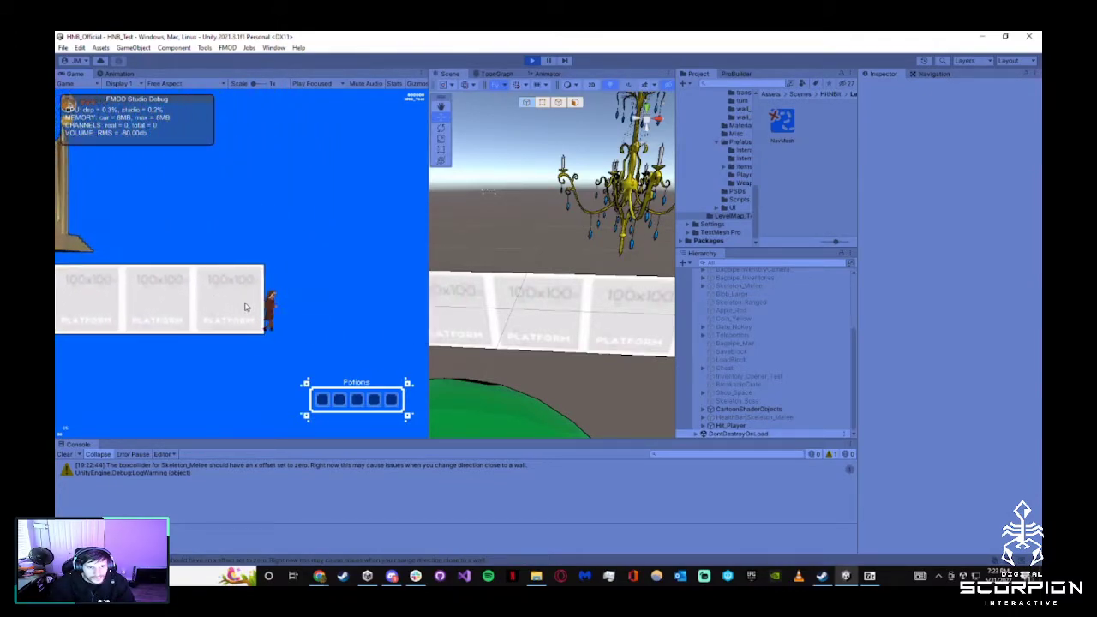
{"action": "key", "text": "d"}
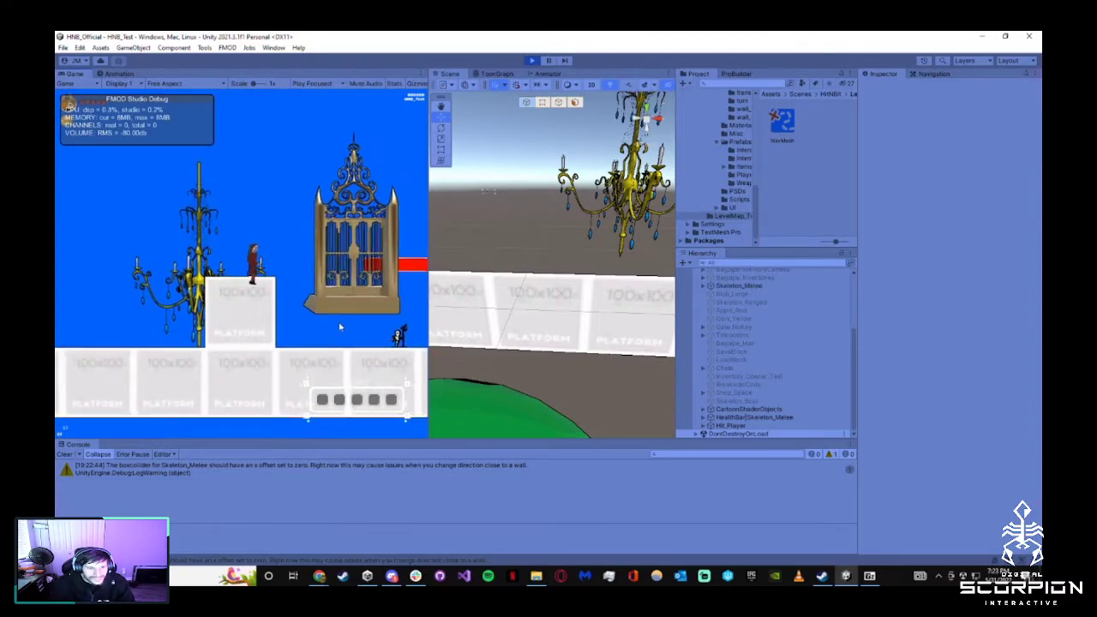
{"action": "left_click", "coordinate": [317, 328]}
{"action": "left_click", "coordinate": [317, 329]}
{"action": "key", "text": "a"}
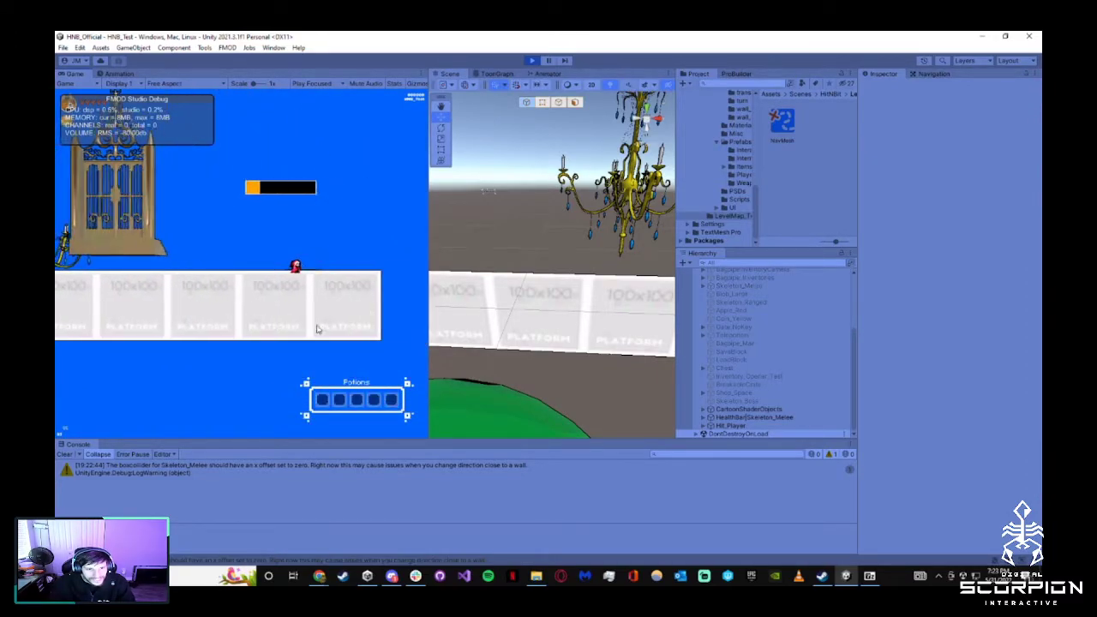
{"action": "key", "text": "d"}
{"action": "key", "text": "shift"}
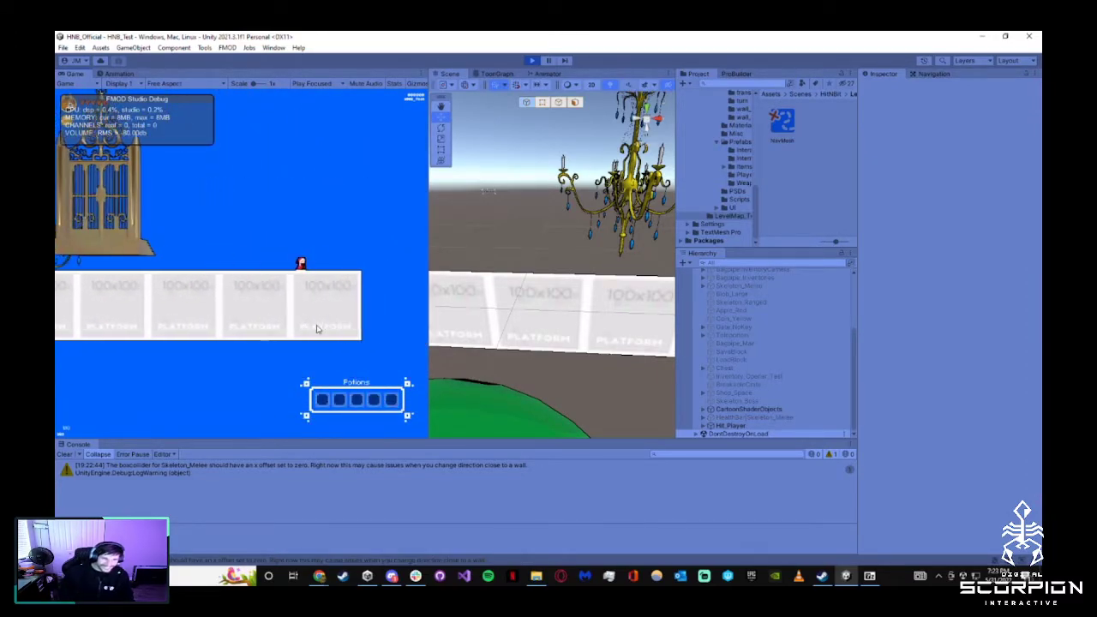
{"action": "key", "text": "a"}
{"action": "key", "text": "d"}
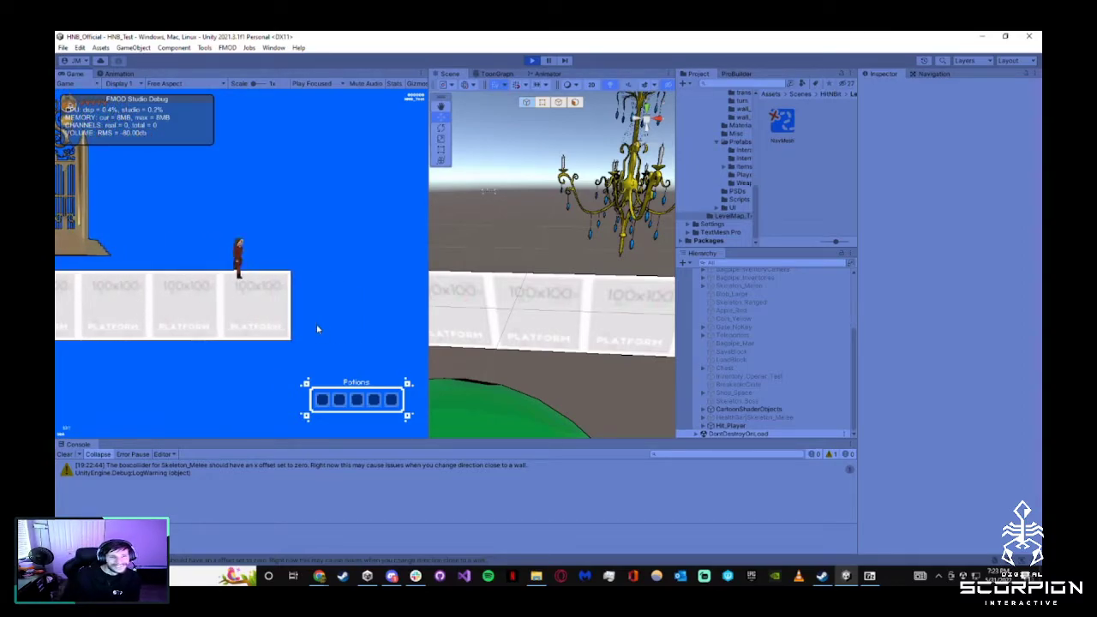
Playtest the character by running both ways, turning around and jumping along the platforms to check the running animation
{"action": "key", "text": "a"}
{"action": "key", "text": "space"}
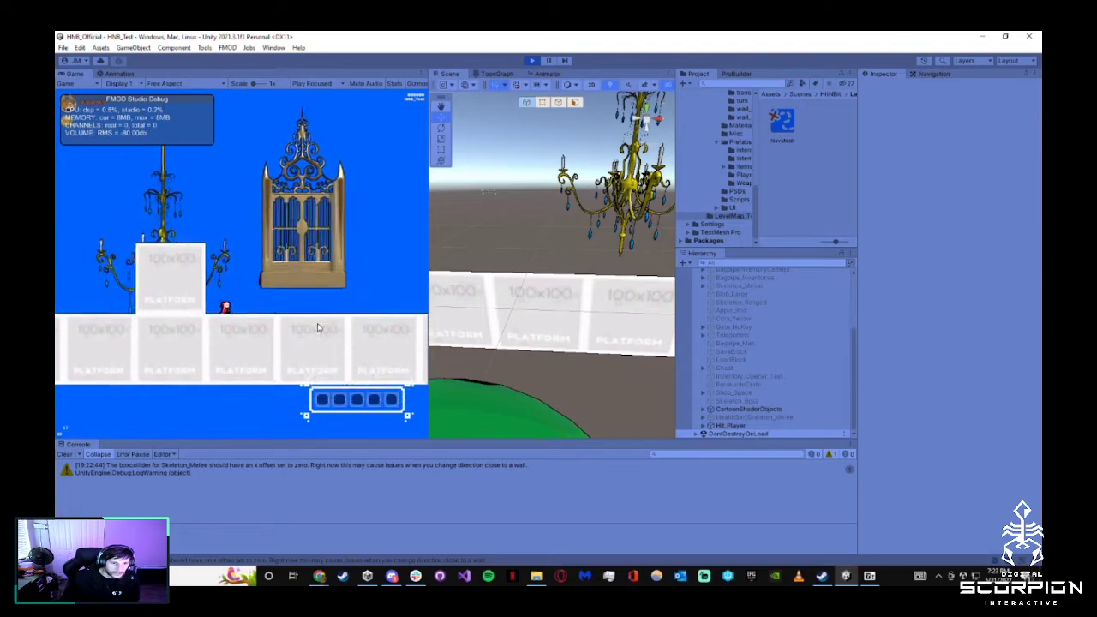
{"action": "key", "text": "d"}
{"action": "key", "text": "d"}
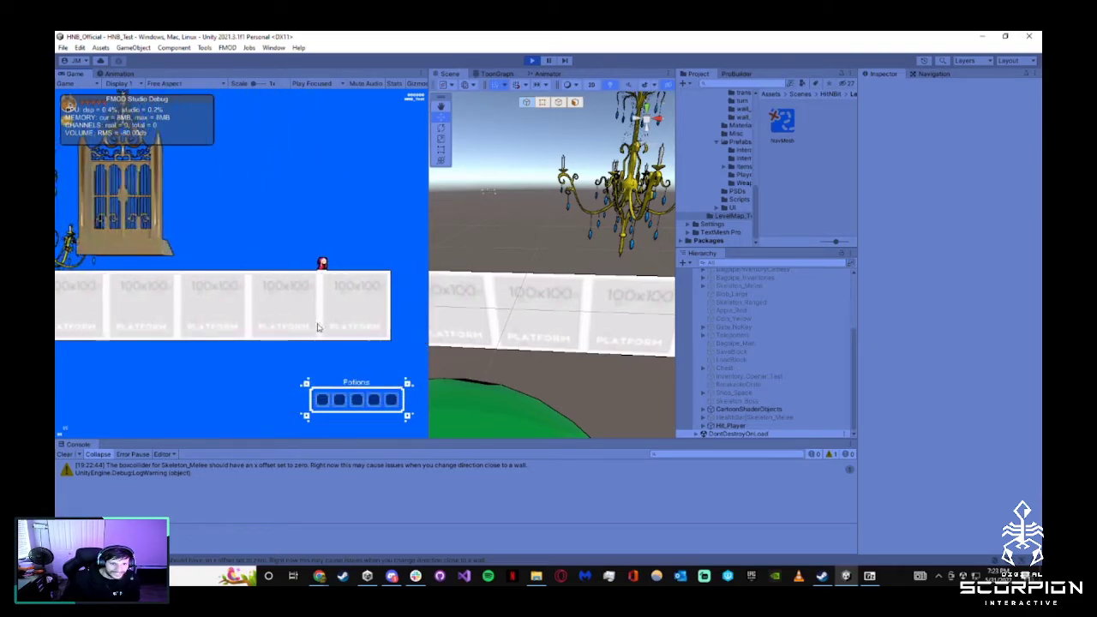
{"action": "key", "text": "a"}
{"action": "key", "text": "d"}
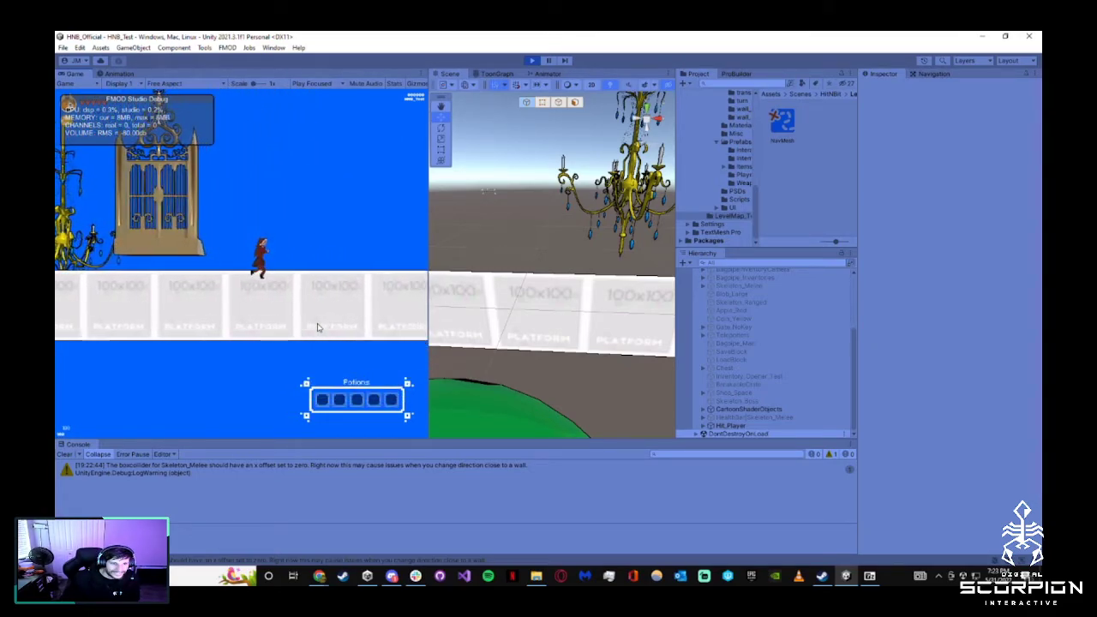
{"action": "key", "text": "d"}
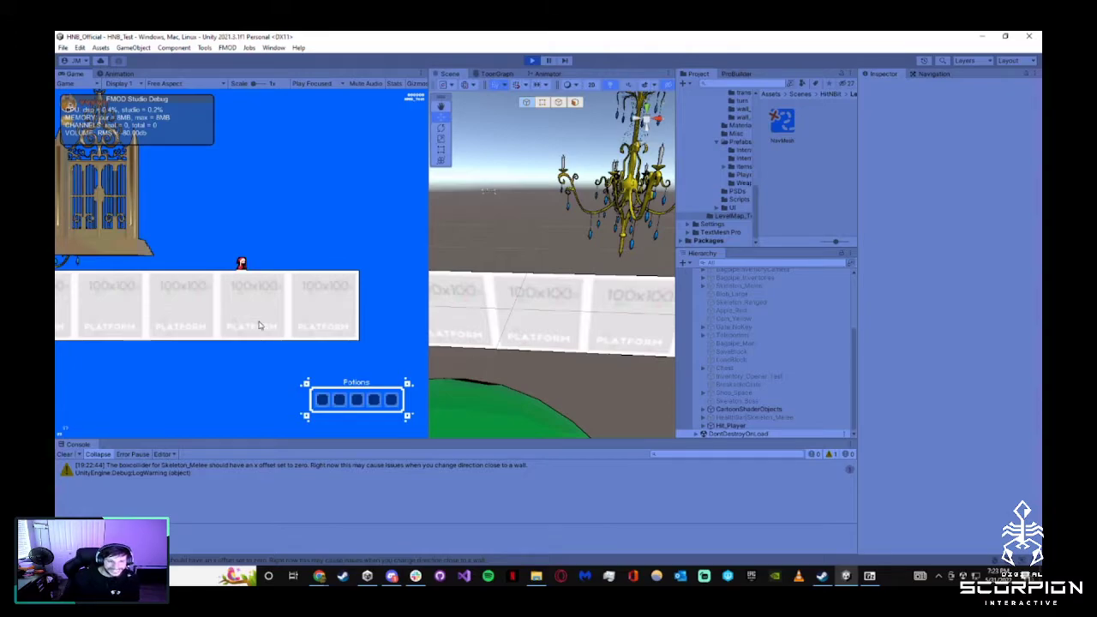
{"action": "key", "text": "a"}
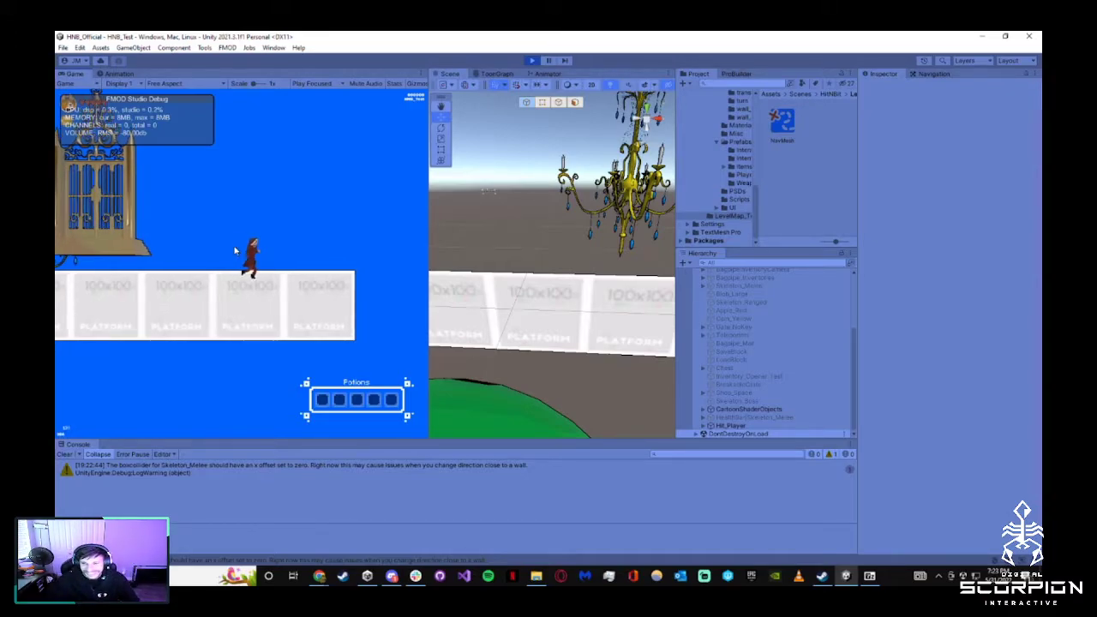
{"action": "key", "text": "d"}
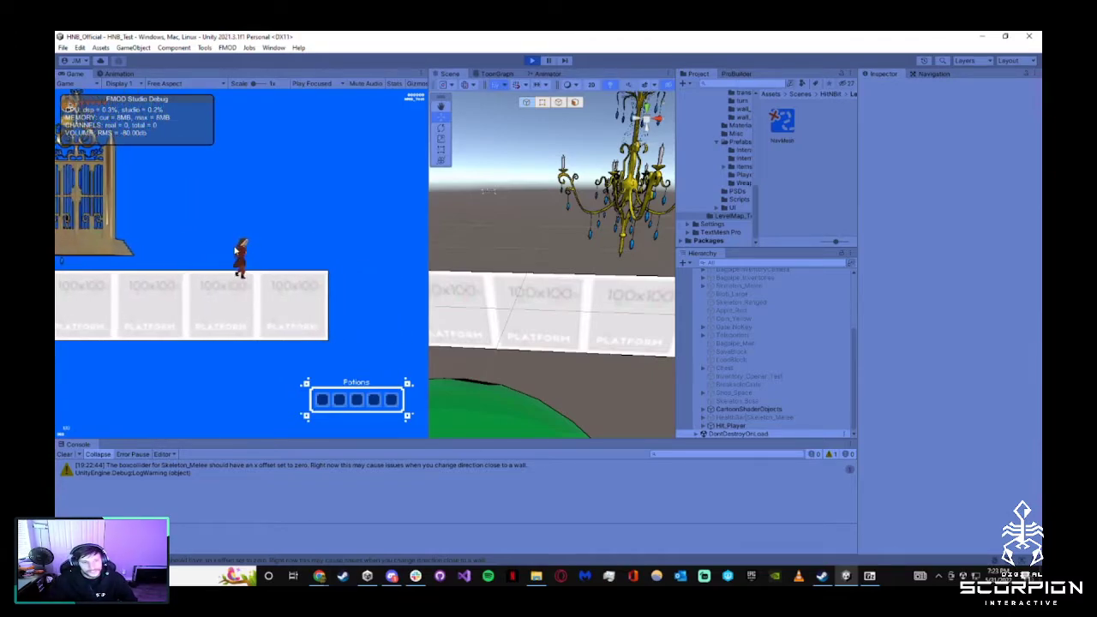
{"action": "key", "text": "a"}
{"action": "key", "text": "a"}
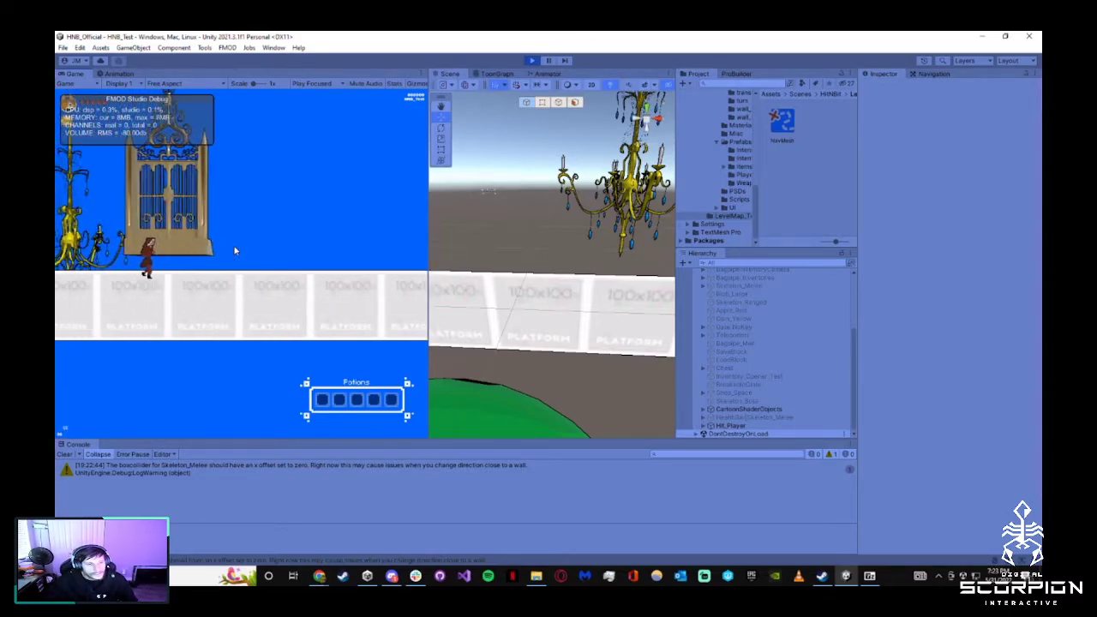
Move the FMOD Studio Debug overlay clear of the health display and stop the game
{"action": "left_click_drag", "start_coordinate": [165, 132], "coordinate": [376, 127]}
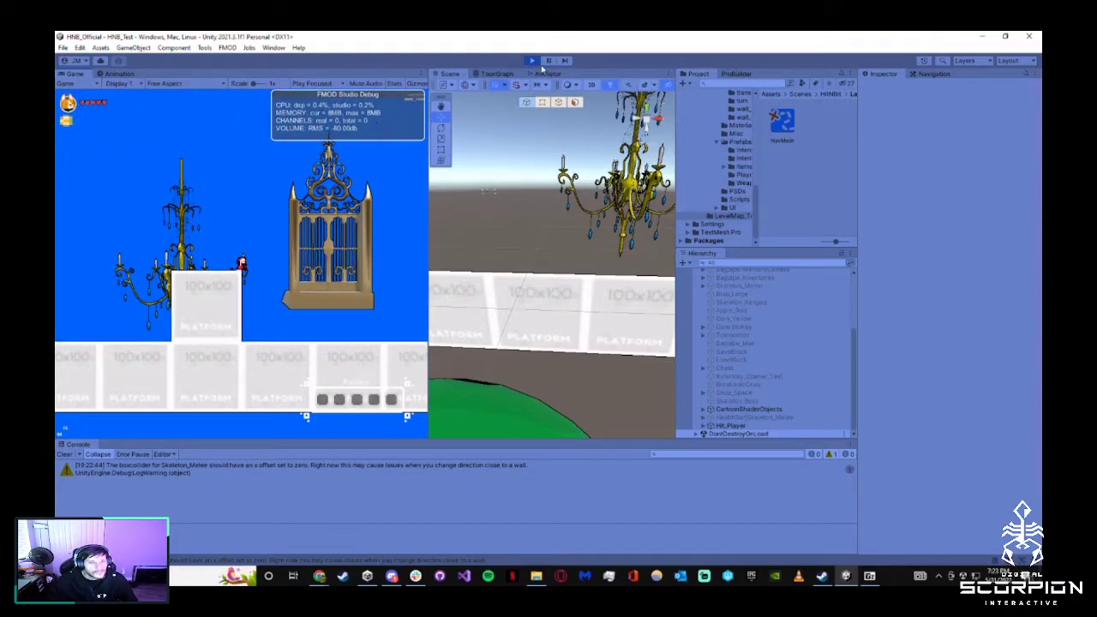
{"action": "left_click", "coordinate": [532, 61]}
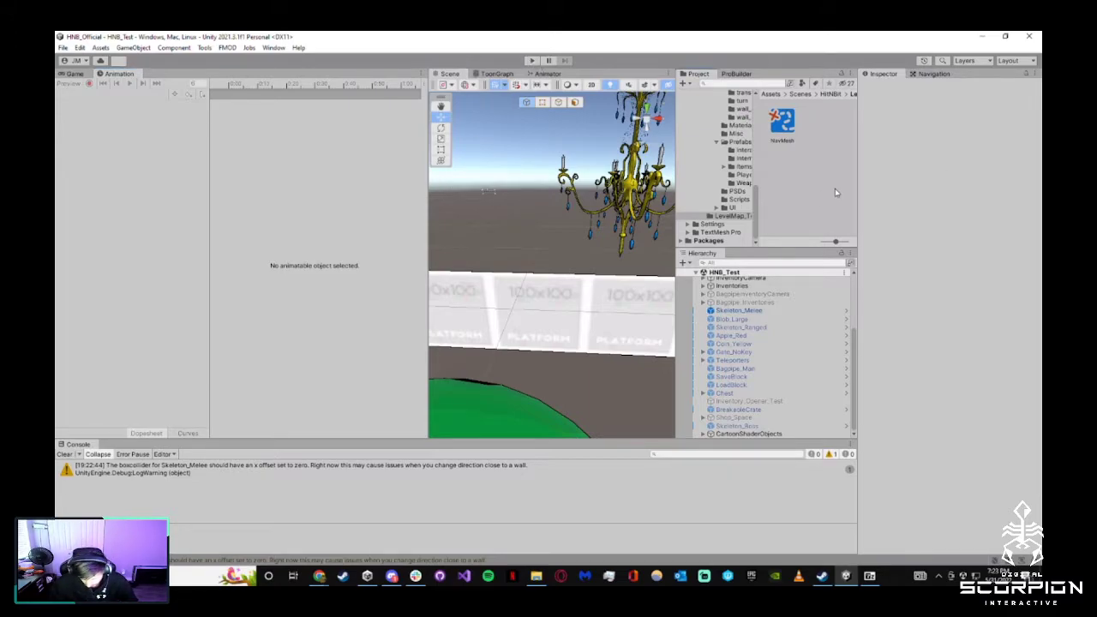
{"action": "left_click", "coordinate": [531, 60]}
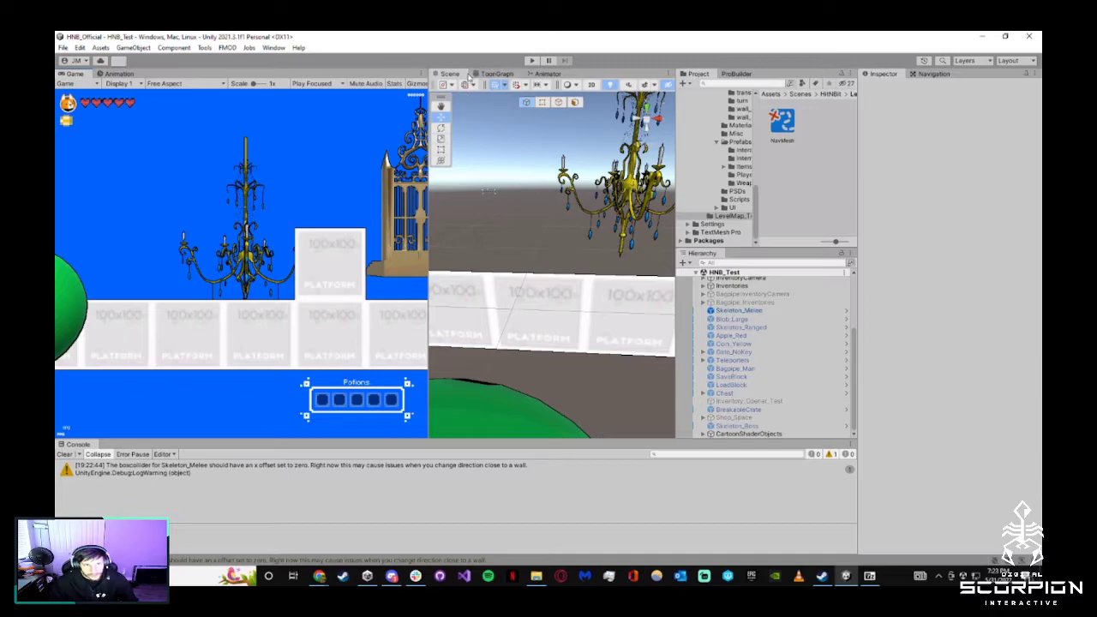
Widen the Scene view and turn it to face the platforms, chandelier and gate
{"action": "right_click_drag", "start_coordinate": [583, 276], "coordinate": [564, 230]}
{"action": "key", "text": "s"}
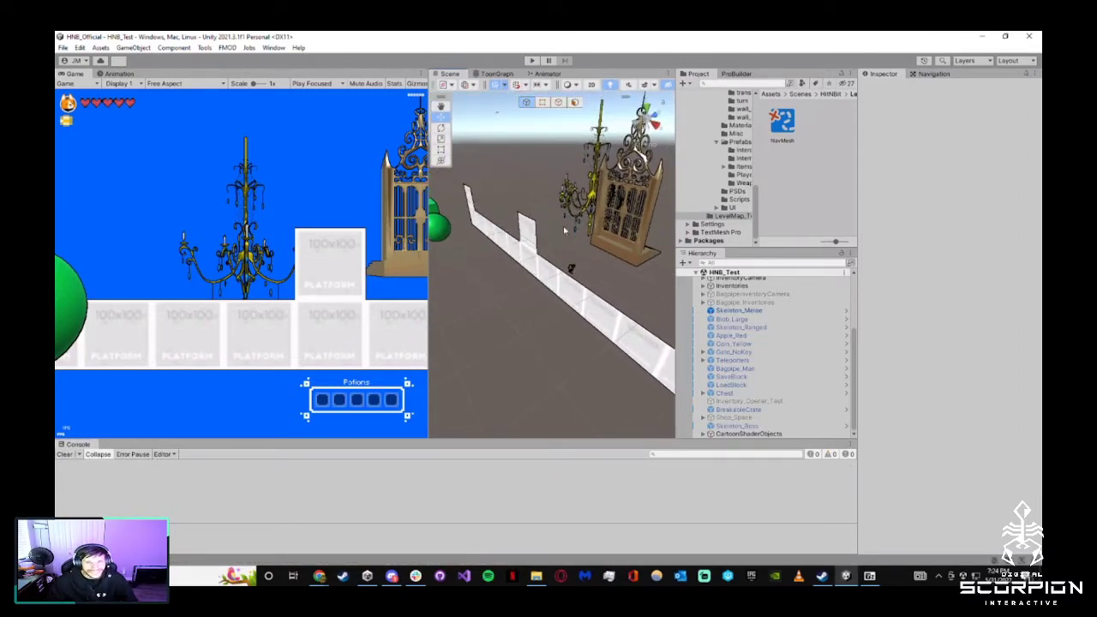
{"action": "right_click_drag", "start_coordinate": [505, 316], "coordinate": [622, 261]}
{"action": "left_click_drag", "start_coordinate": [429, 237], "coordinate": [378, 240]}
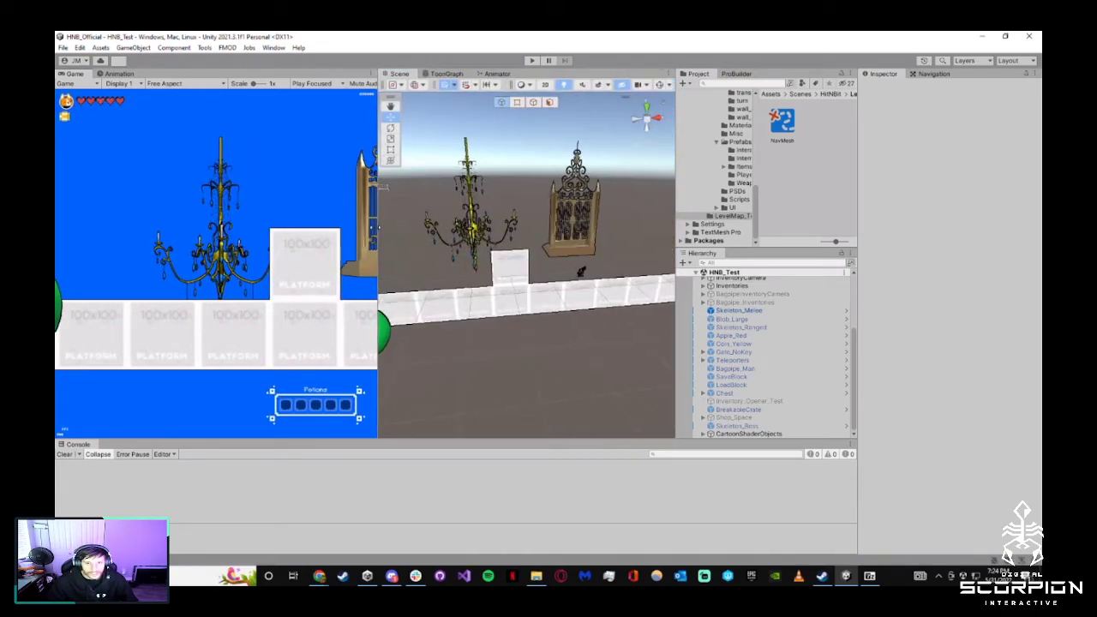
{"action": "right_click_drag", "start_coordinate": [605, 362], "coordinate": [536, 273]}
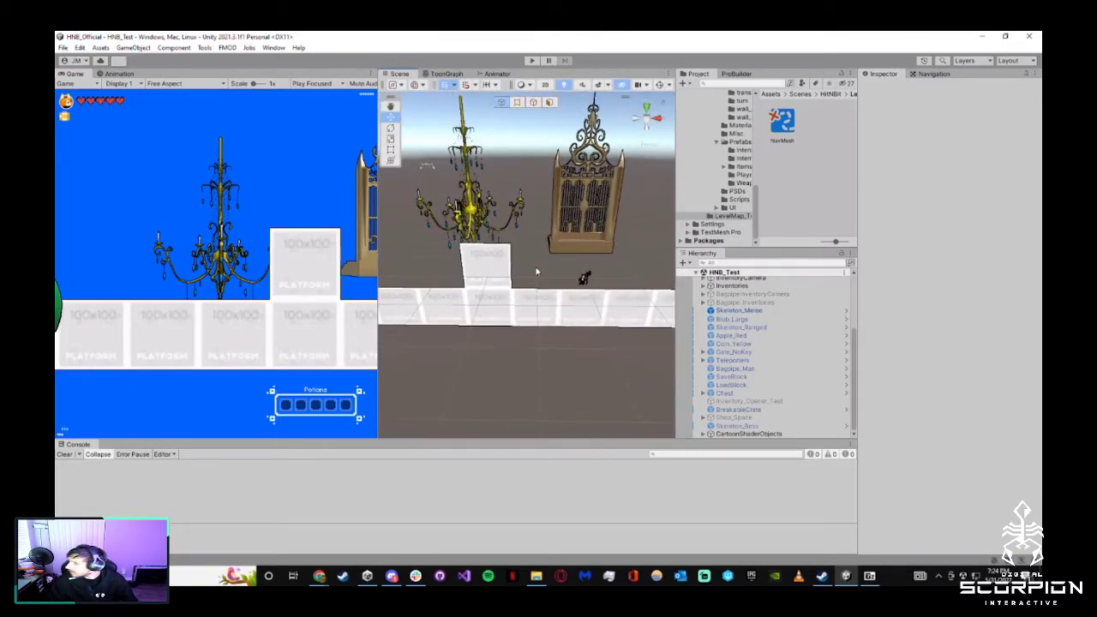
{"action": "left_click", "coordinate": [478, 280]}
{"action": "left_click", "coordinate": [516, 357]}
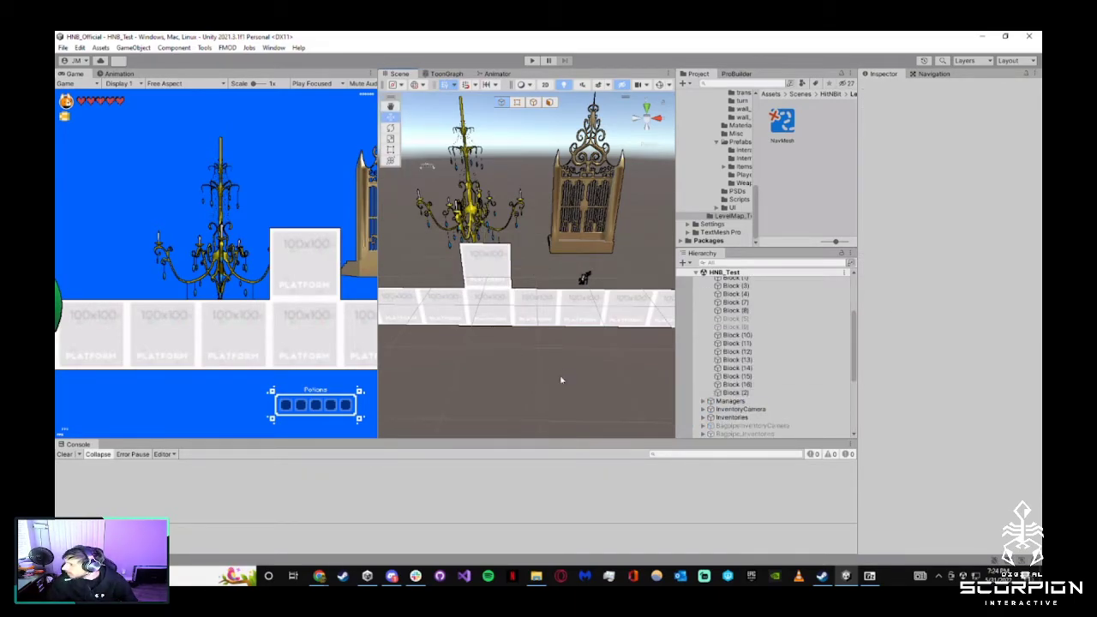
{"action": "right_click_drag", "start_coordinate": [530, 283], "coordinate": [549, 360]}
{"action": "key", "text": "w"}
{"action": "key", "text": "a"}
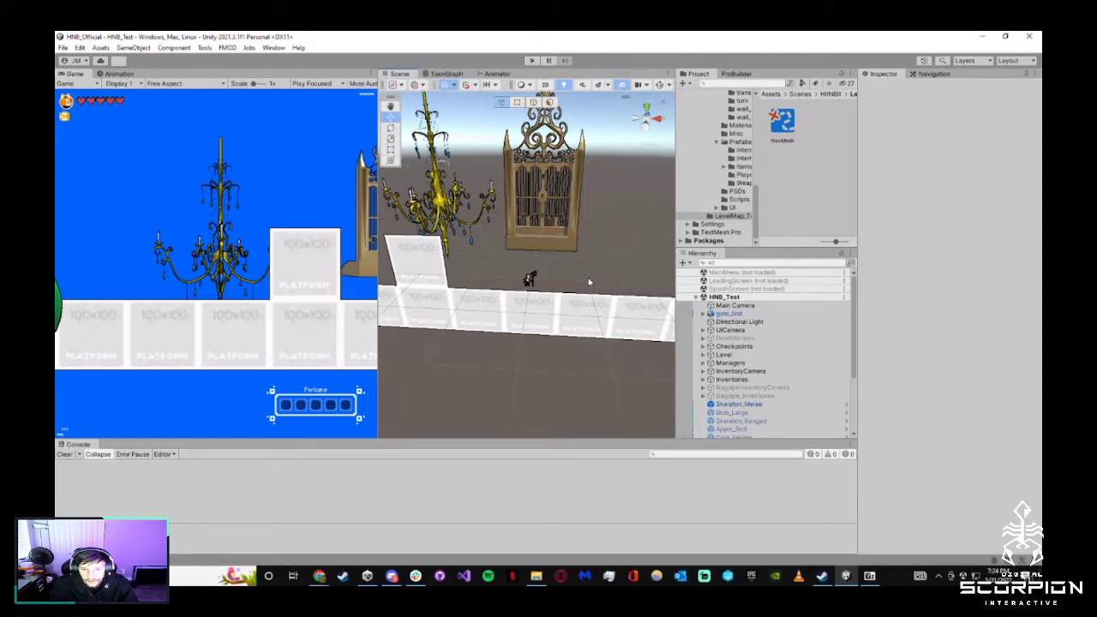
{"action": "right_click_drag", "start_coordinate": [588, 282], "coordinate": [589, 282]}
{"action": "key", "text": "a"}
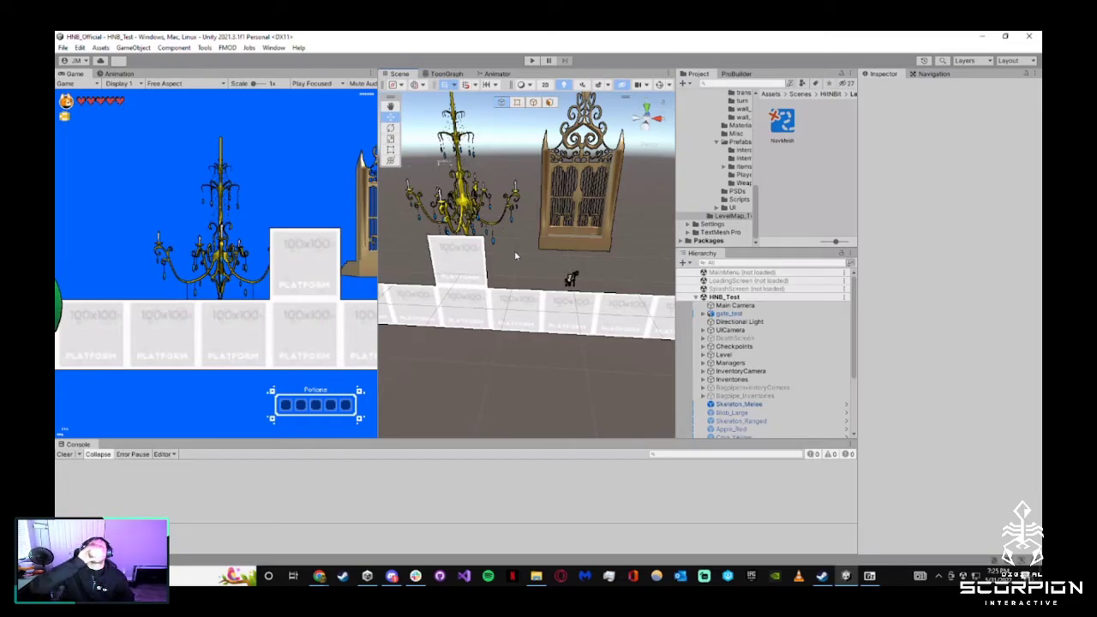
{"action": "right_click_drag", "start_coordinate": [515, 256], "coordinate": [529, 259]}
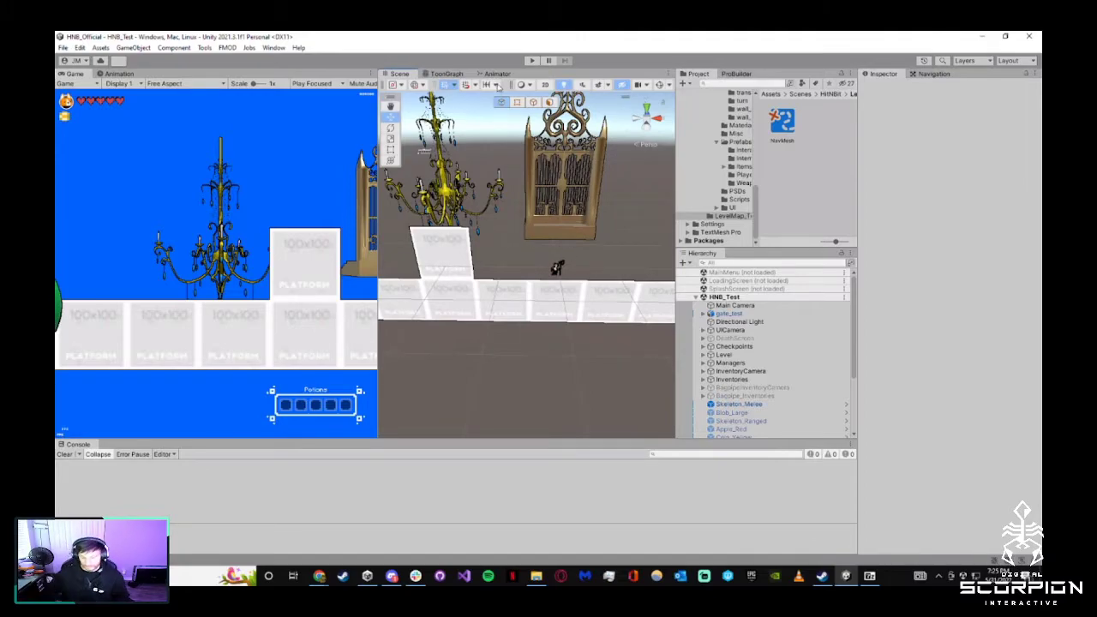
Open the Hit_Player prefab from the player prefabs folder for editing, with the animation timeline shown
{"action": "left_click", "coordinate": [119, 74]}
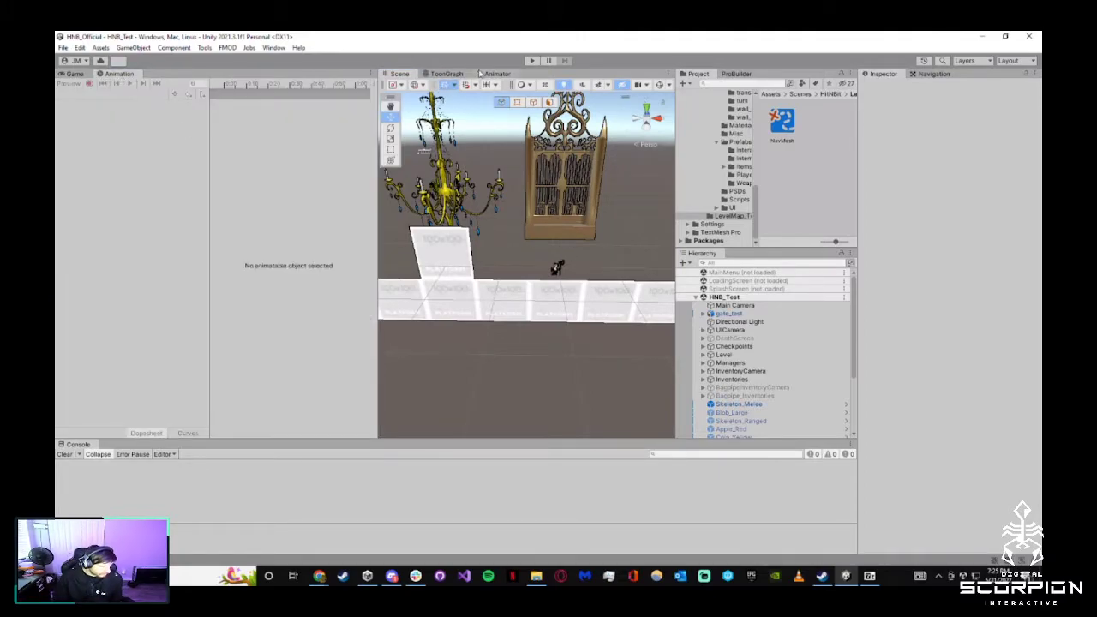
{"action": "scroll", "coordinate": [797, 414], "scroll_direction": "down", "scroll_amount": 3}
{"action": "scroll", "coordinate": [797, 414], "scroll_direction": "up", "scroll_amount": 5}
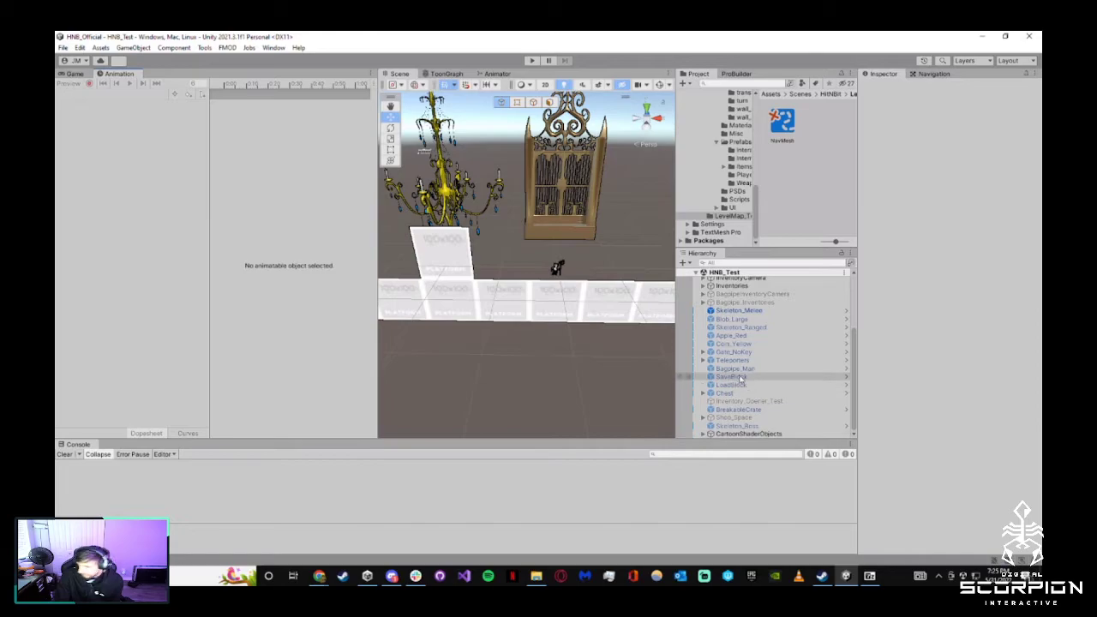
{"action": "left_click", "coordinate": [742, 175]}
{"action": "scroll", "coordinate": [833, 164], "scroll_direction": "down", "scroll_amount": 2}
{"action": "double_click", "coordinate": [783, 163]}
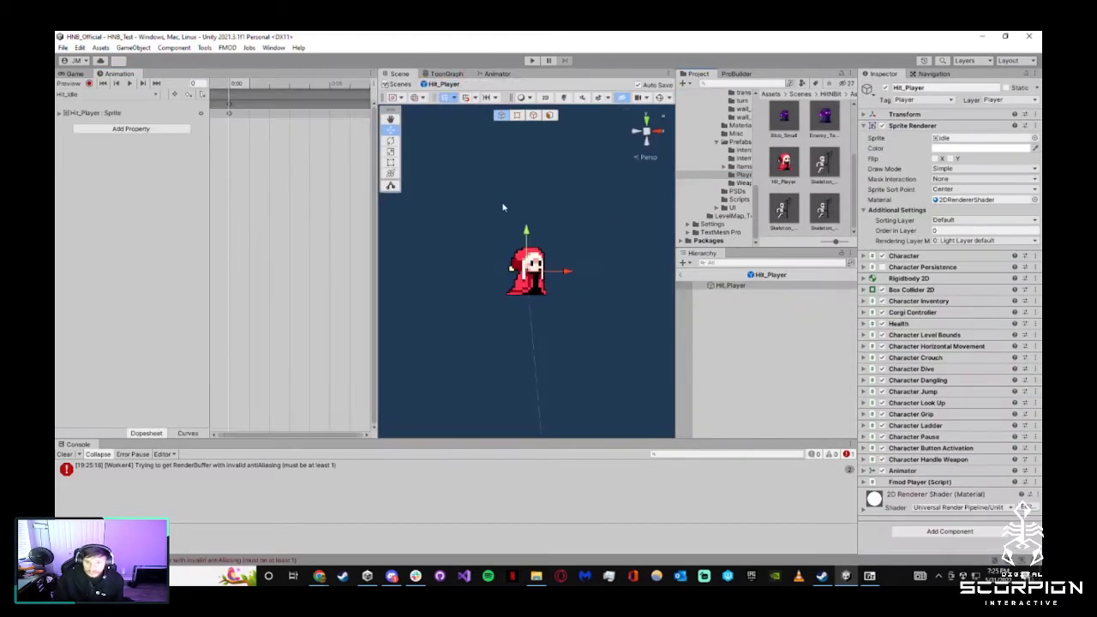
Play back the Hit_RunningNew clip to review the direction the flipped sprite faces
{"action": "left_click", "coordinate": [101, 92]}
{"action": "left_click", "coordinate": [96, 217]}
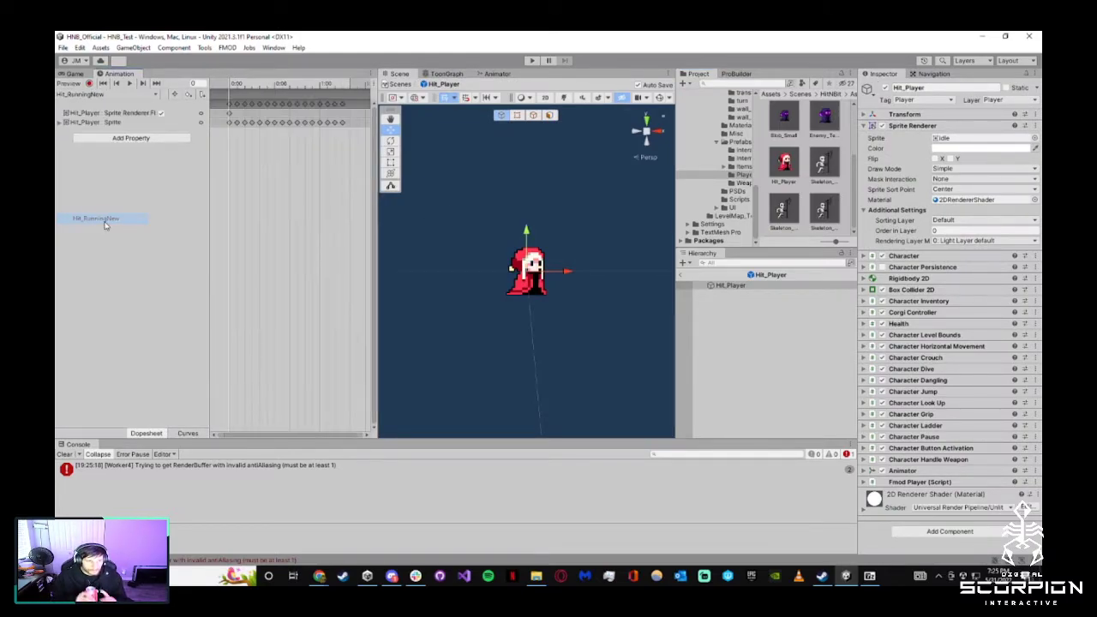
{"action": "left_click", "coordinate": [129, 83]}
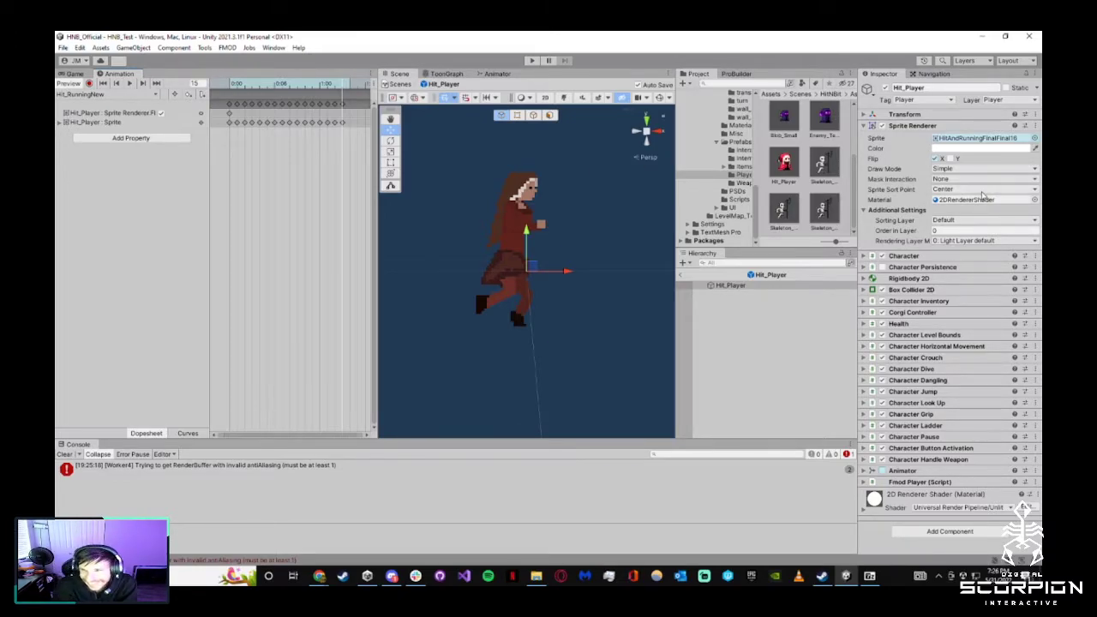
Check the Sprite Renderer's draw mode, mask, sort point and sorting layer options, and scrub the Hit_RunningNew clip to frame 2
{"action": "left_click", "coordinate": [962, 169]}
{"action": "left_click", "coordinate": [973, 161]}
{"action": "left_click", "coordinate": [974, 179]}
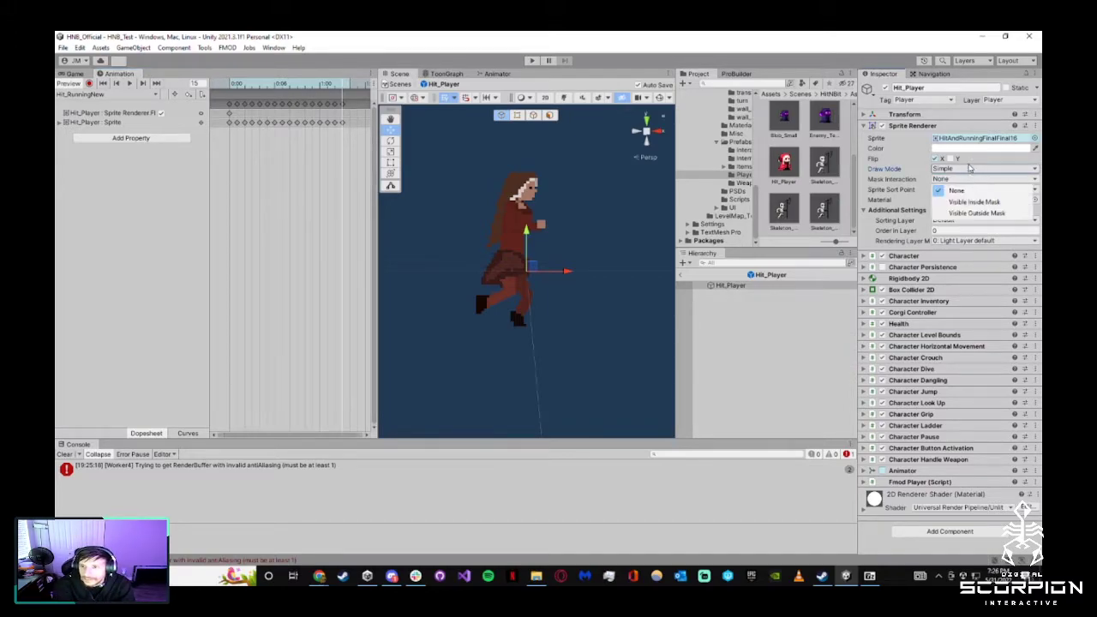
{"action": "left_click", "coordinate": [972, 169]}
{"action": "left_click", "coordinate": [958, 190]}
{"action": "left_click", "coordinate": [976, 165]}
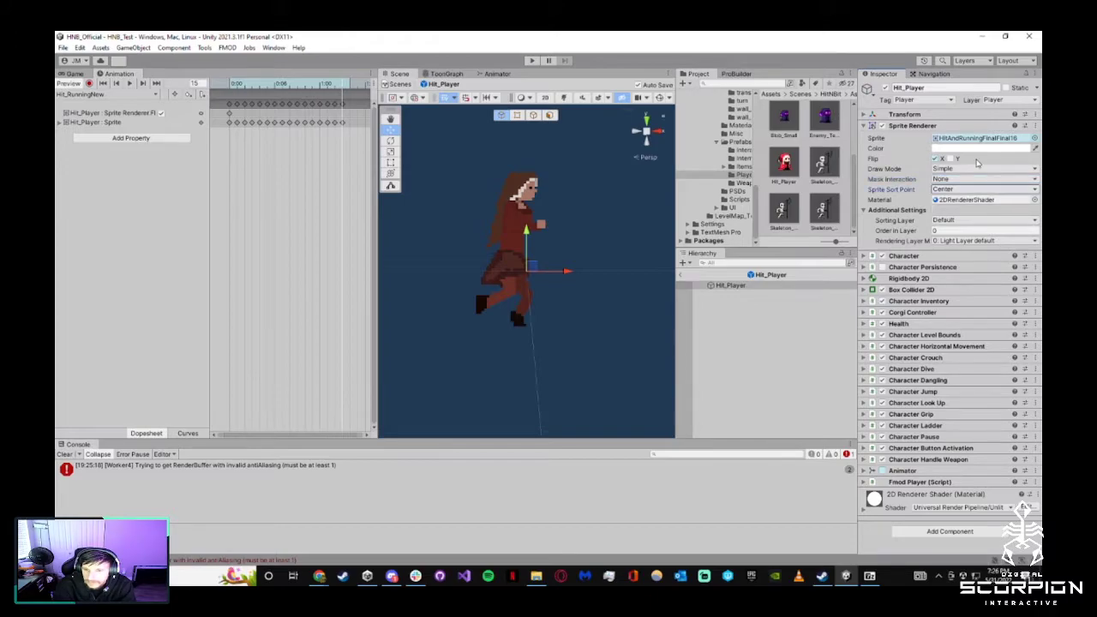
{"action": "left_click", "coordinate": [961, 210]}
{"action": "left_click", "coordinate": [960, 211]}
{"action": "left_click", "coordinate": [964, 221]}
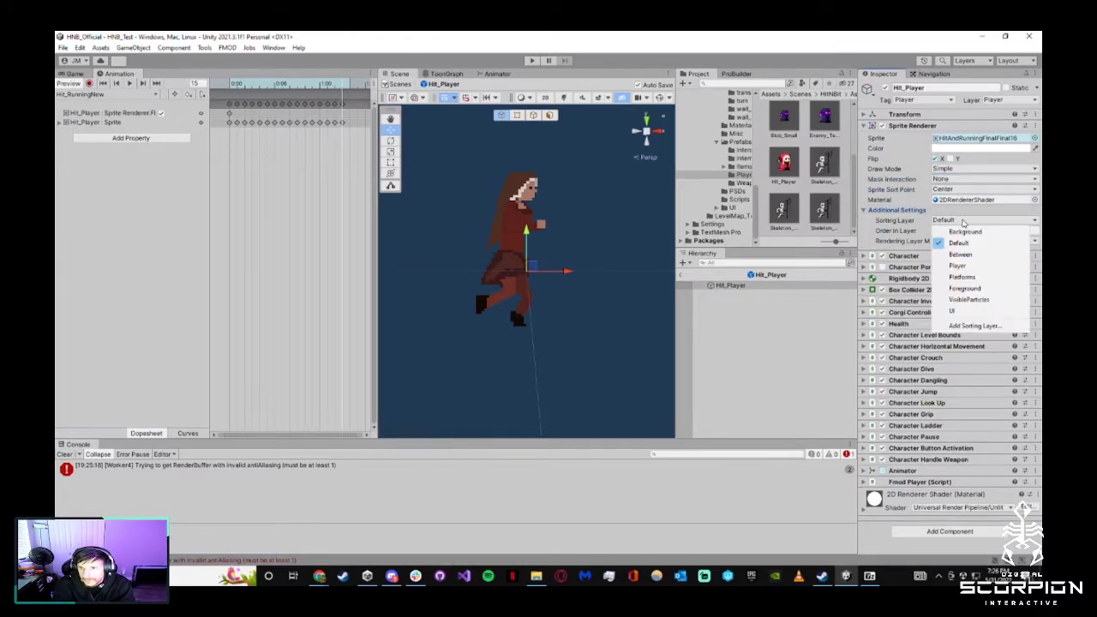
{"action": "left_click", "coordinate": [920, 224]}
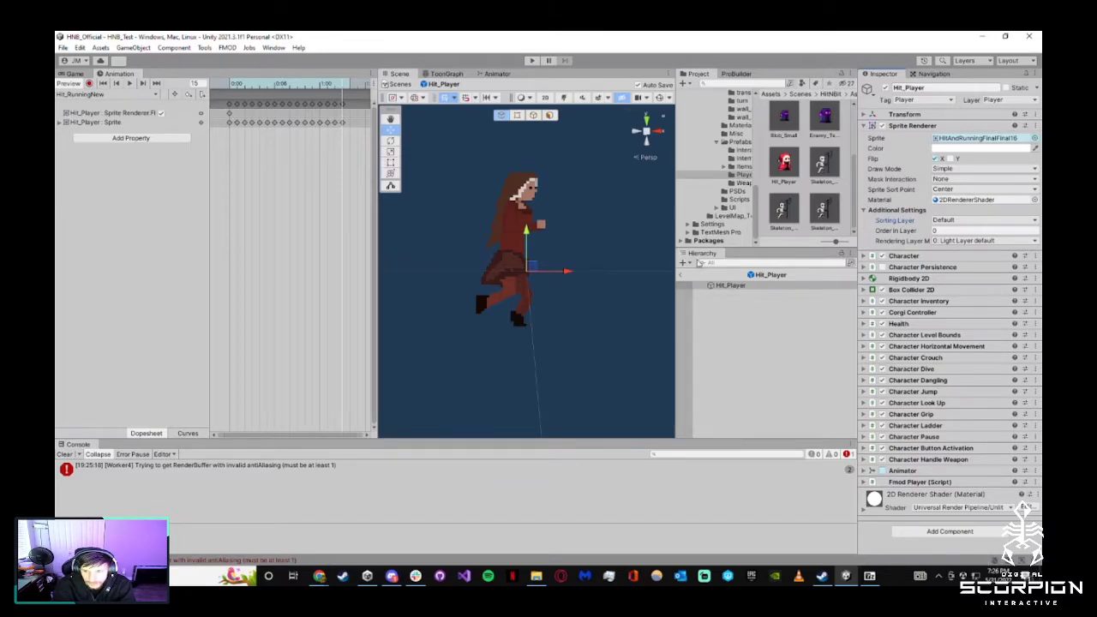
{"action": "left_click", "coordinate": [243, 83]}
{"action": "mouse_move", "coordinate": [242, 80]}
{"action": "left_mouse_down"}
{"action": "mouse_move", "coordinate": [227, 81]}
{"action": "mouse_move", "coordinate": [241, 87]}
{"action": "left_mouse_up"}
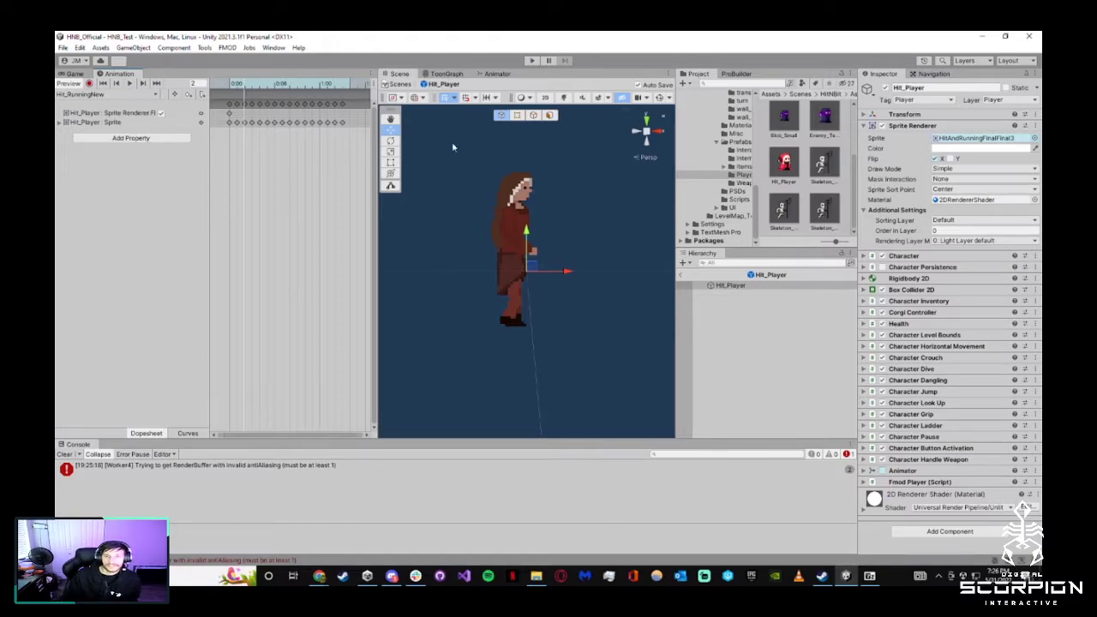
Exit prefab editing to the HNB_Test scene and start the game with the Game view beside the Scene view
{"action": "left_click", "coordinate": [681, 274]}
{"action": "right_click_drag", "start_coordinate": [547, 279], "coordinate": [498, 229]}
{"action": "key", "text": "a"}
{"action": "left_click", "coordinate": [75, 74]}
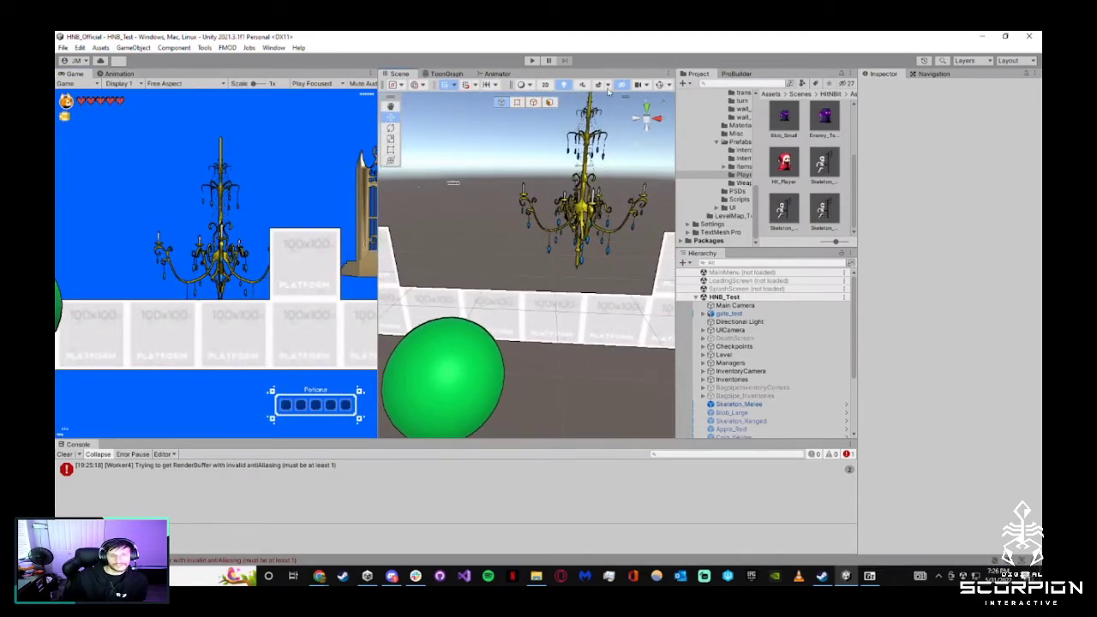
{"action": "left_click", "coordinate": [531, 60]}
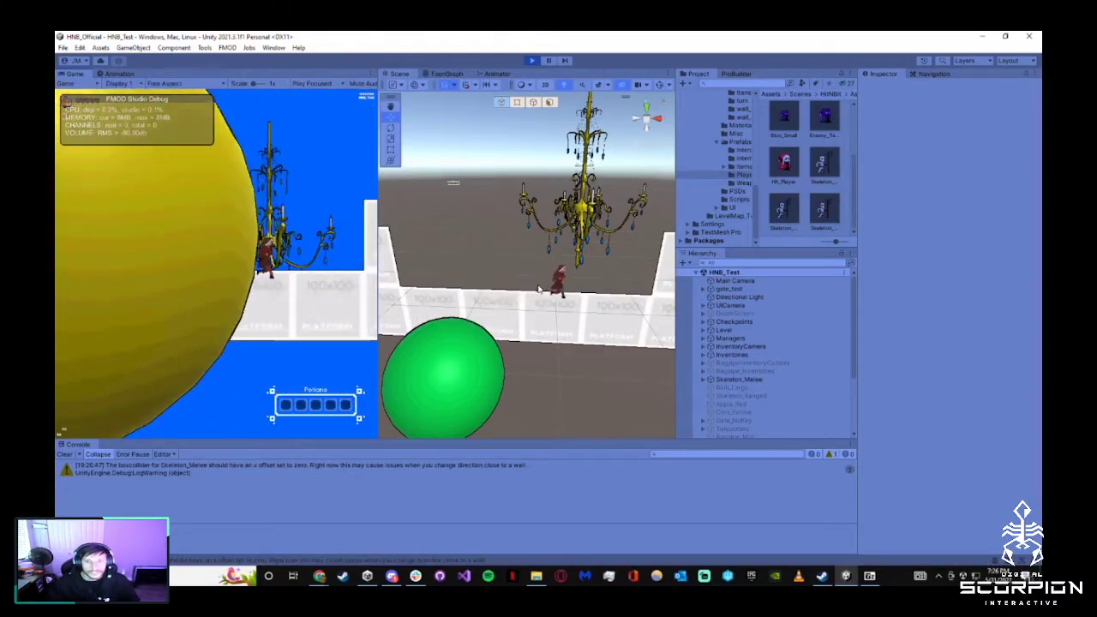
Run the character both ways near the chandelier to compare its facing direction in both views, and stop the game
{"action": "key", "text": "s"}
{"action": "key", "text": "a"}
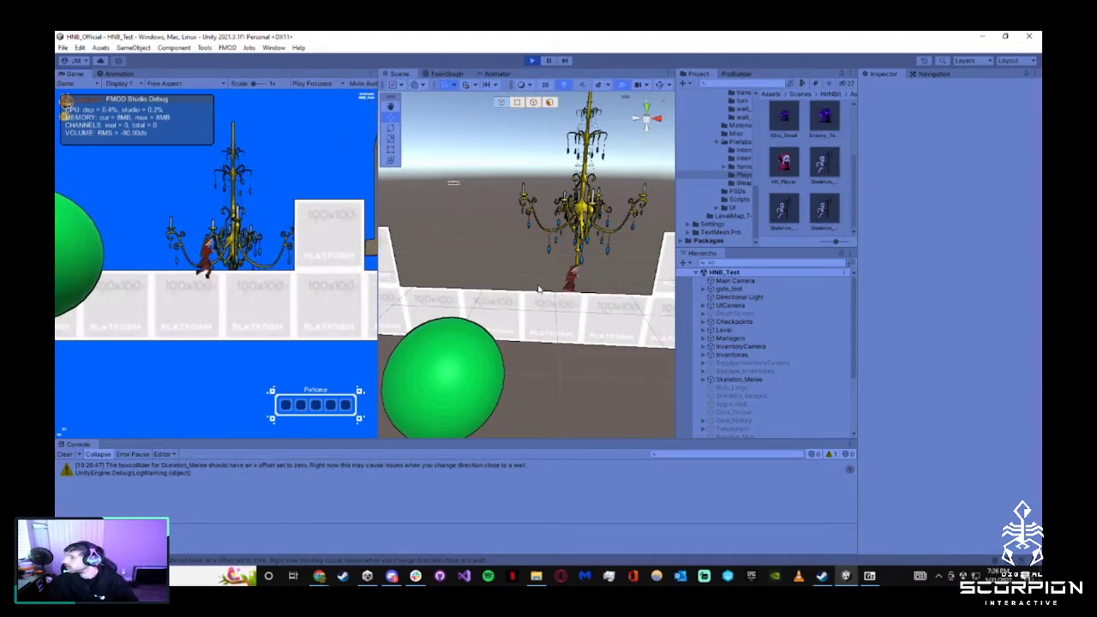
{"action": "key", "text": "a"}
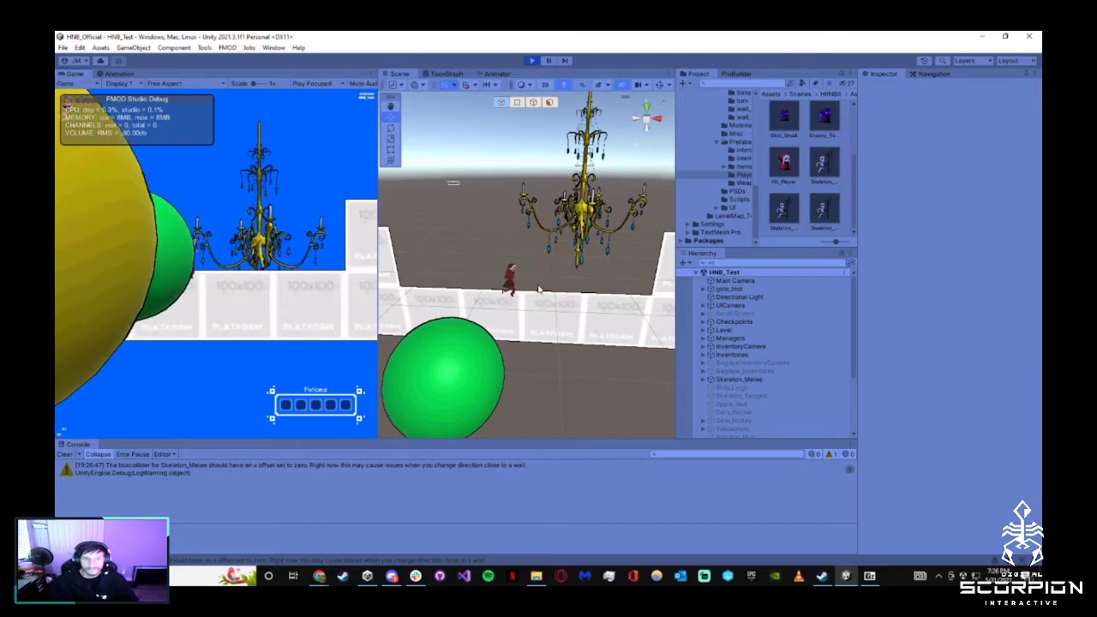
{"action": "key", "text": "a"}
{"action": "left_click", "coordinate": [531, 61]}
Reopen the Hit_Player prefab and try the Sprite Renderer's X flip on the idle sprite, leaving it off
{"action": "double_click", "coordinate": [796, 162]}
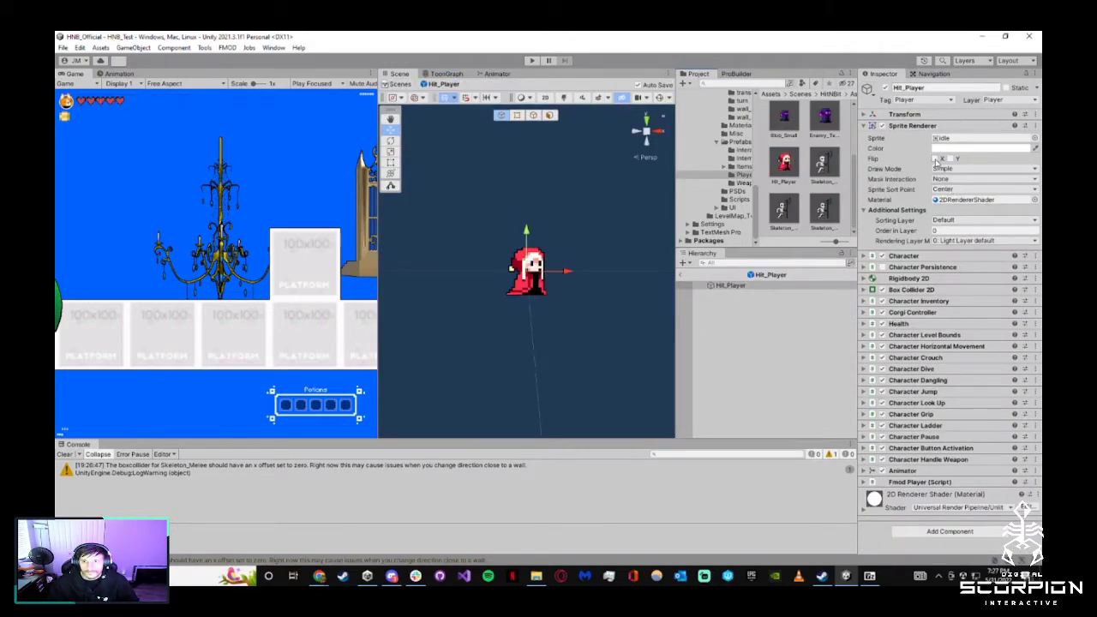
{"action": "left_click", "coordinate": [935, 159]}
{"action": "left_click", "coordinate": [935, 159]}
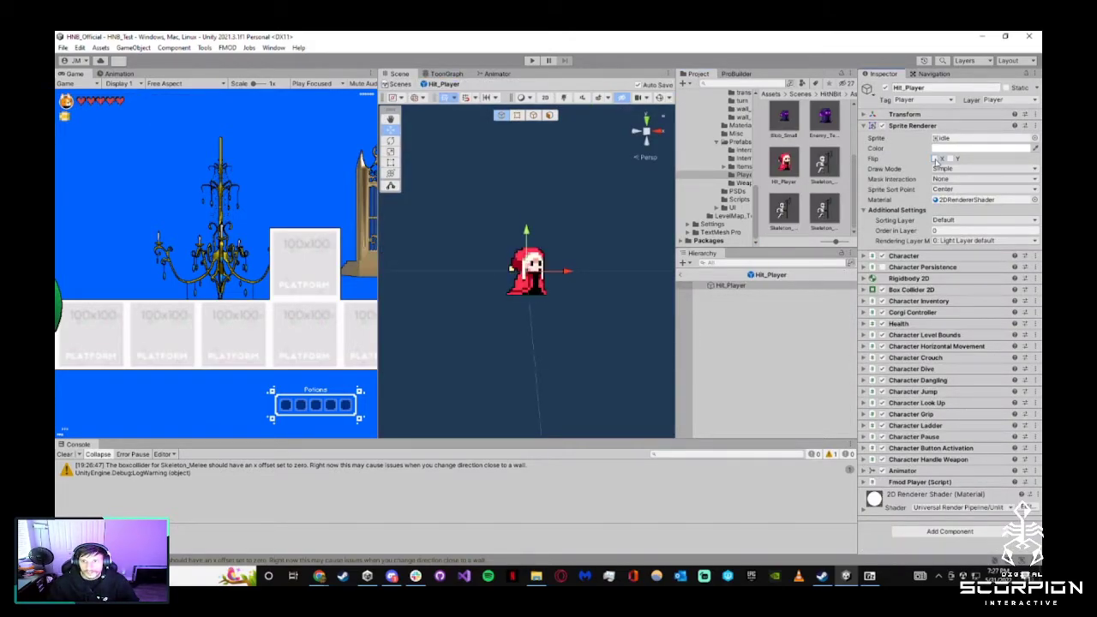
{"action": "left_click", "coordinate": [935, 159]}
{"action": "left_click", "coordinate": [935, 159]}
Play back the Hit_RunningNew clip on the Hit_Player prefab to check its facing direction
{"action": "left_click", "coordinate": [125, 74]}
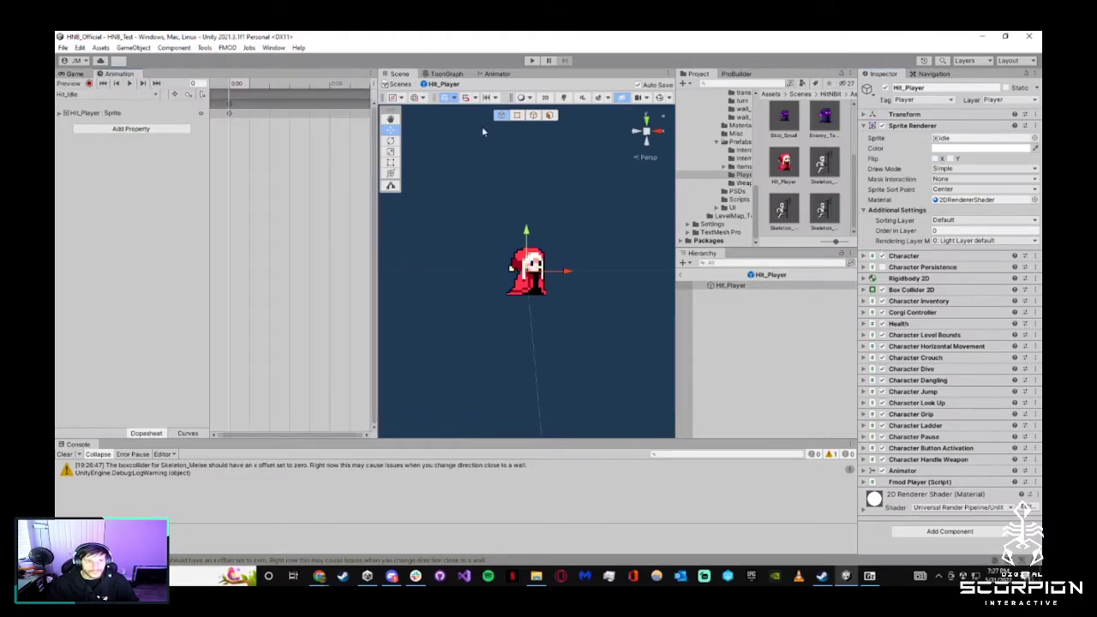
{"action": "left_click", "coordinate": [761, 287]}
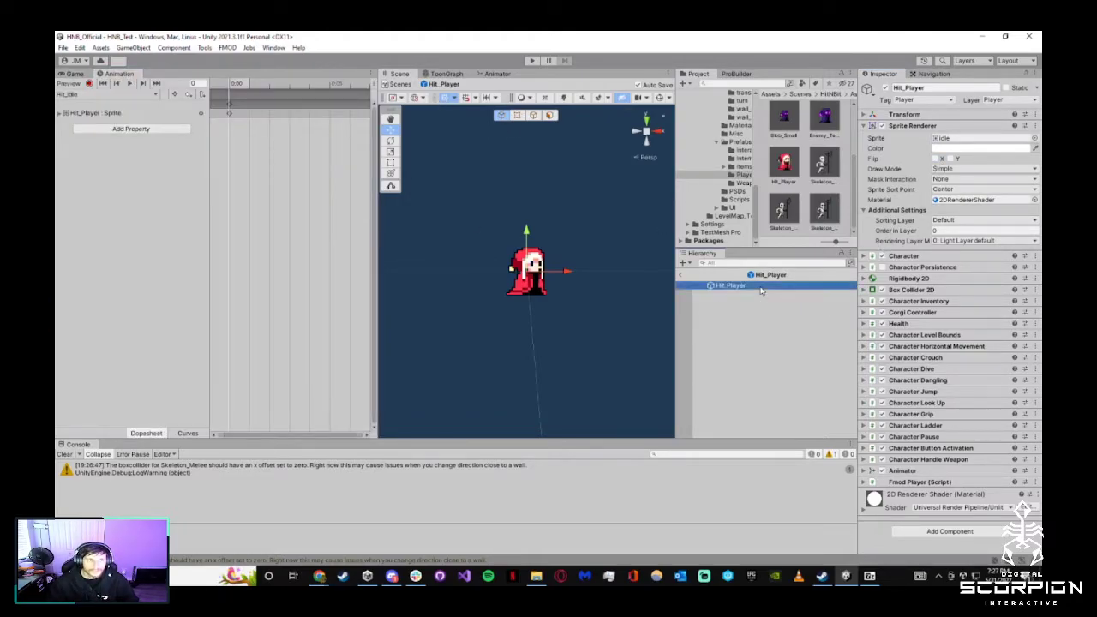
{"action": "left_click", "coordinate": [138, 95]}
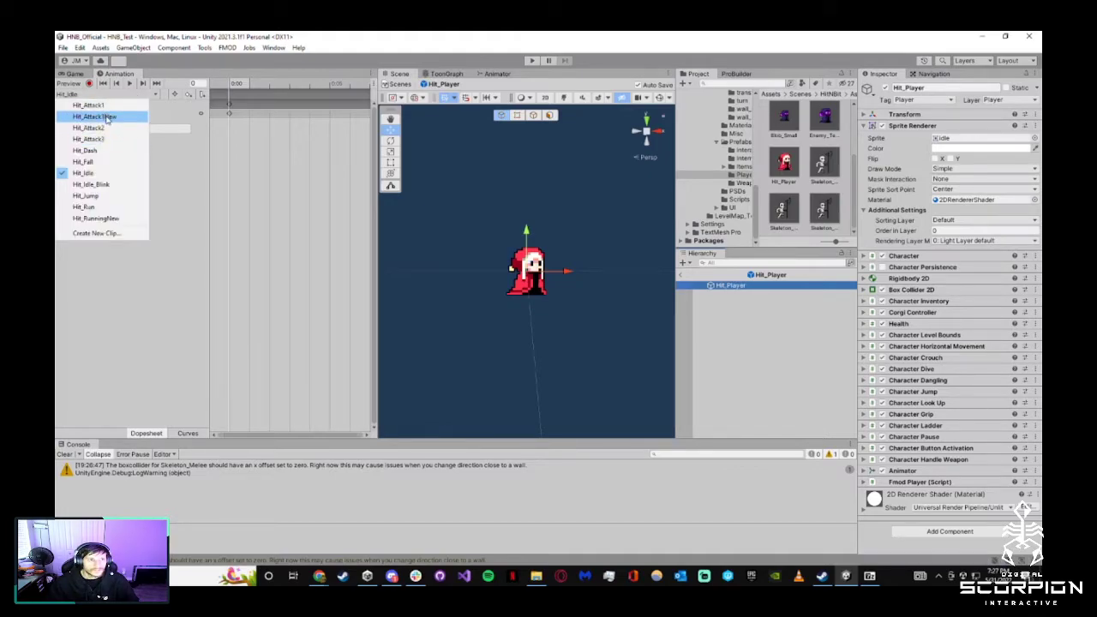
{"action": "left_click", "coordinate": [115, 219]}
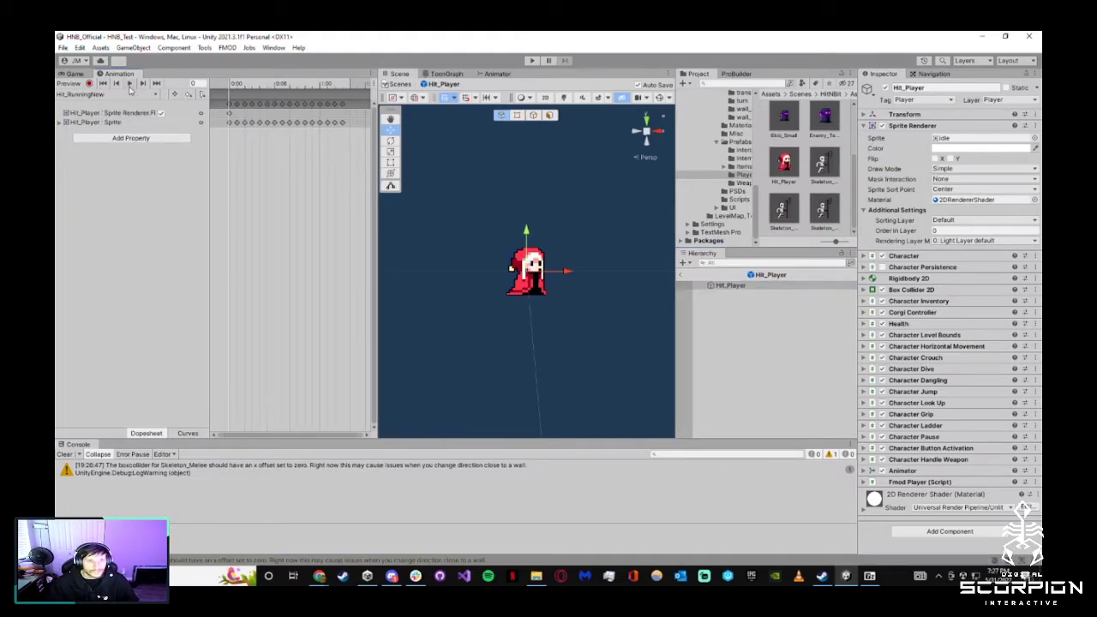
{"action": "left_click", "coordinate": [130, 84]}
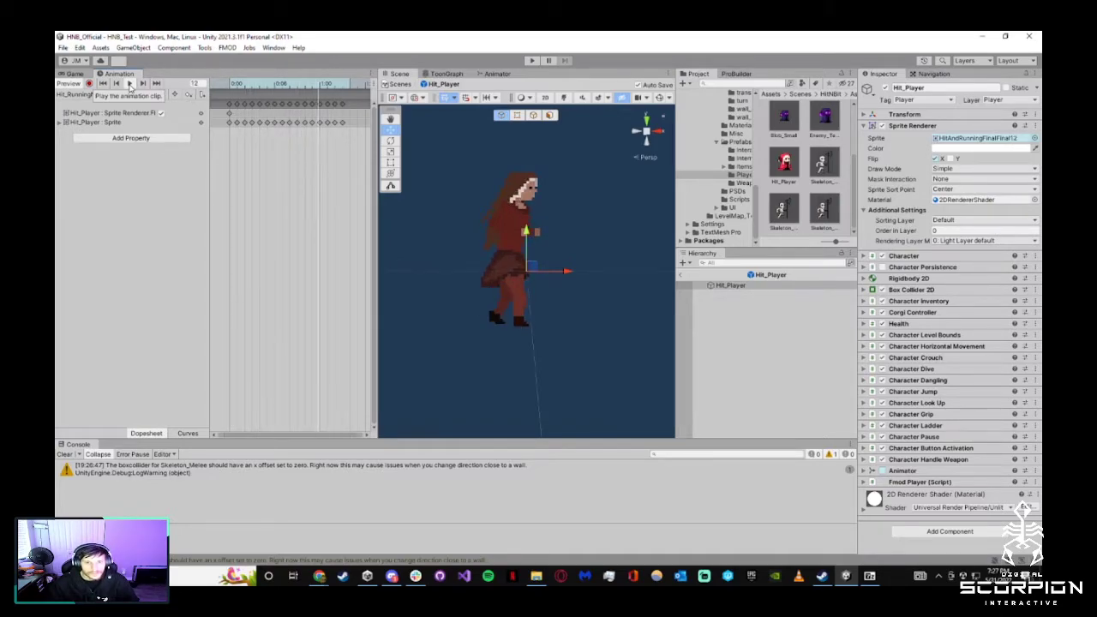
Delete the Sprite Renderer flip keyframe at frame 0 of Hit_RunningNew and exit prefab editing to the HNB_Test scene
{"action": "left_click", "coordinate": [227, 85]}
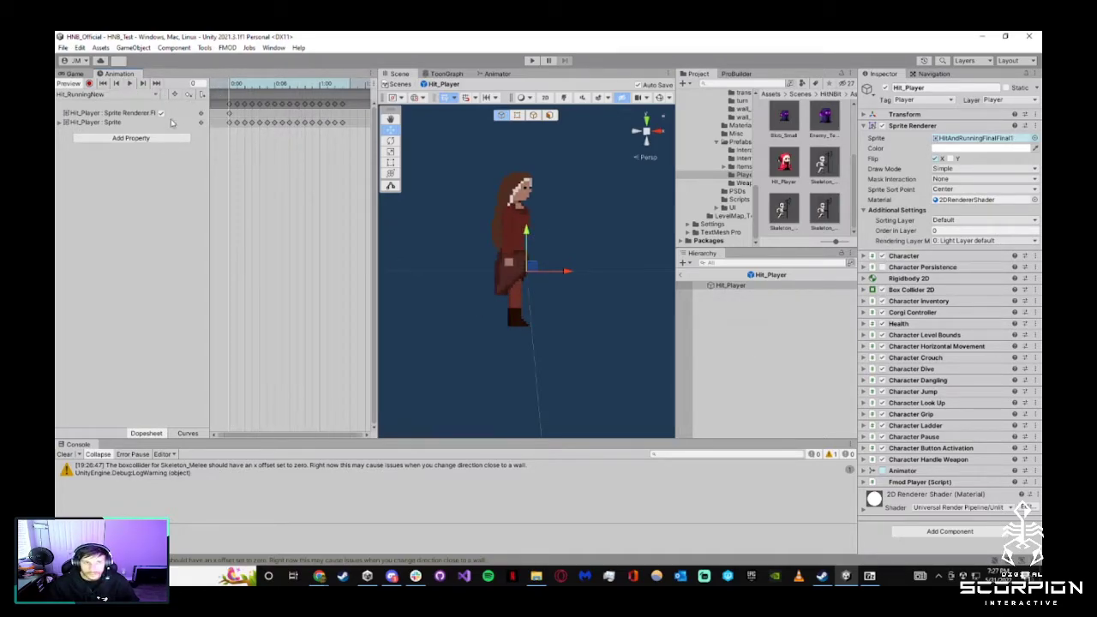
{"action": "left_click", "coordinate": [230, 113]}
{"action": "key", "text": "Delete"}
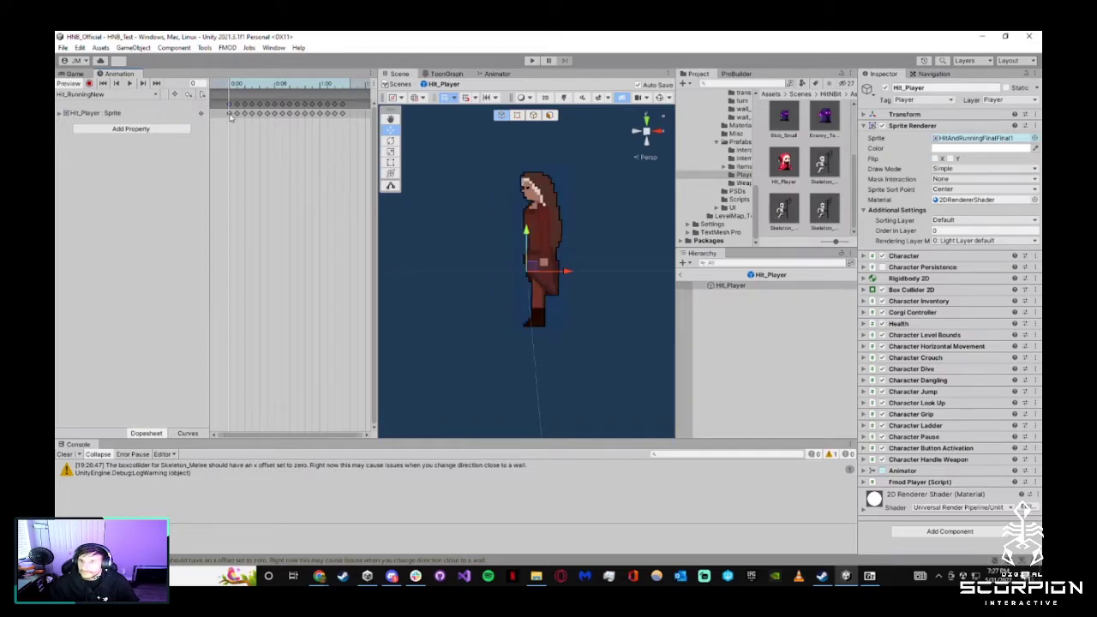
{"action": "left_click", "coordinate": [649, 391]}
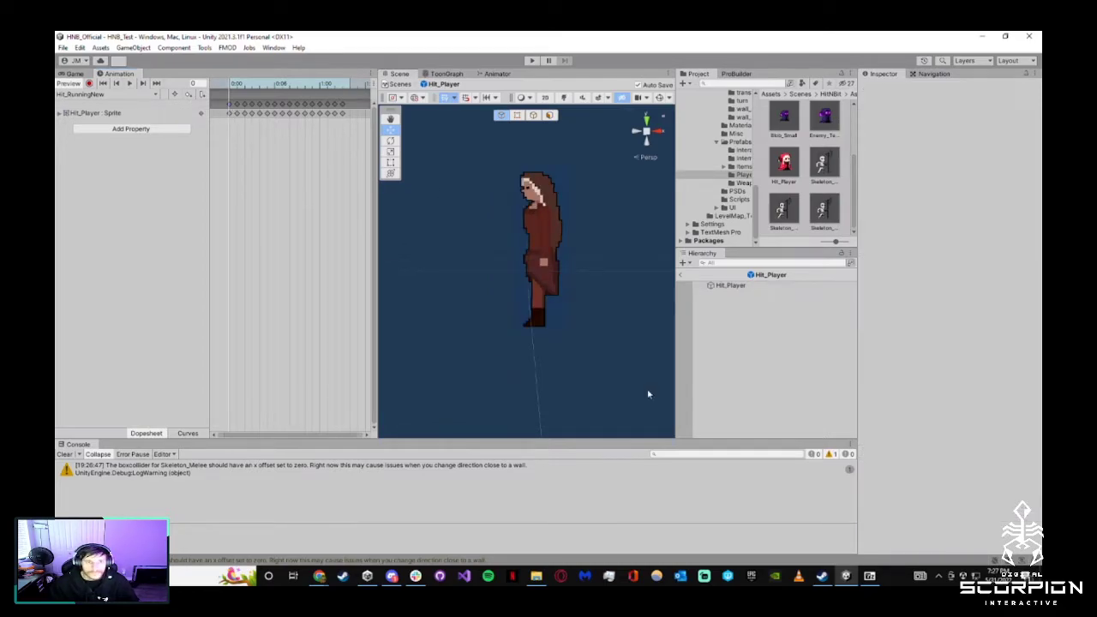
{"action": "left_click", "coordinate": [681, 276]}
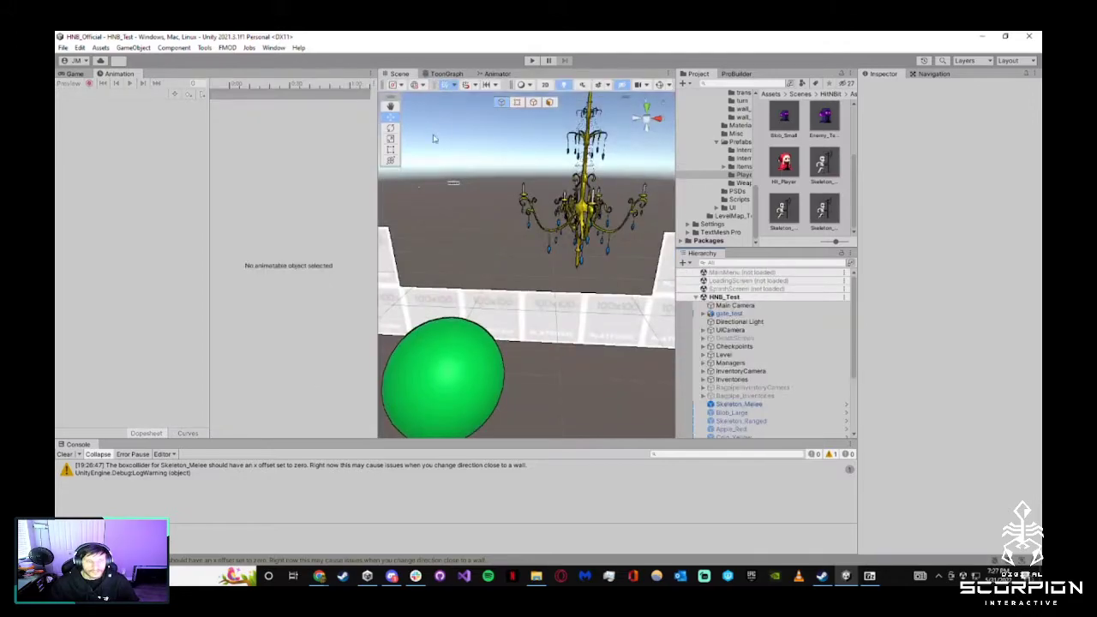
In the Animator's Base Layer, place the Hit_Attack1New state below Hit_Idle_Blink, above the three existing attack states
{"action": "left_click", "coordinate": [495, 75]}
{"action": "scroll", "coordinate": [637, 295], "scroll_direction": "up", "scroll_amount": 5}
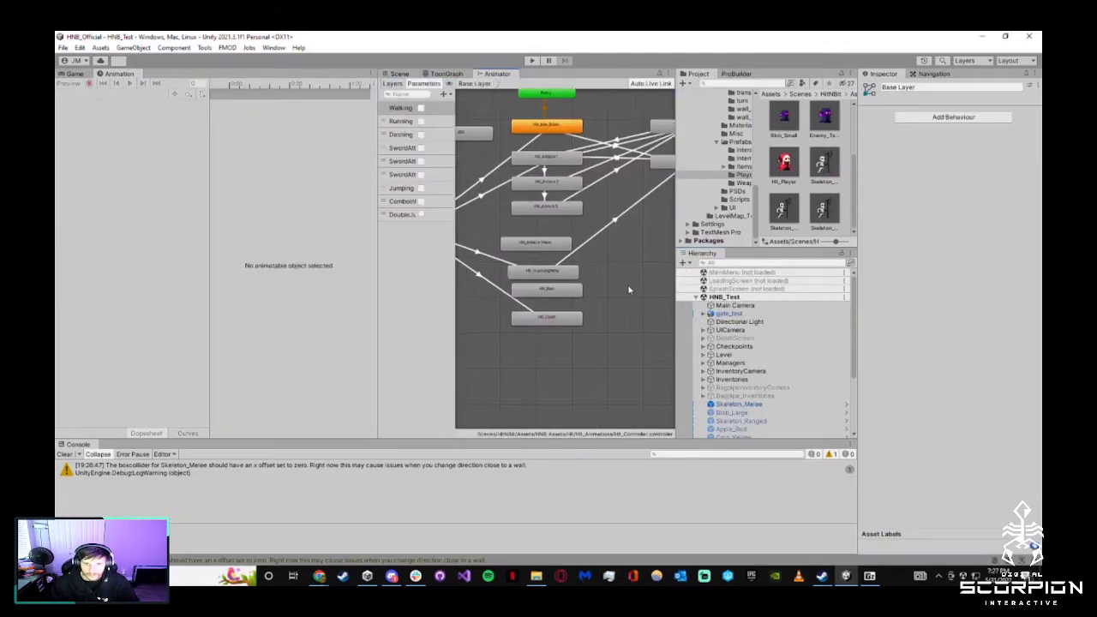
{"action": "mouse_move", "coordinate": [563, 278]}
{"action": "left_mouse_down"}
{"action": "mouse_move", "coordinate": [563, 264]}
{"action": "mouse_move", "coordinate": [576, 269]}
{"action": "left_mouse_up"}
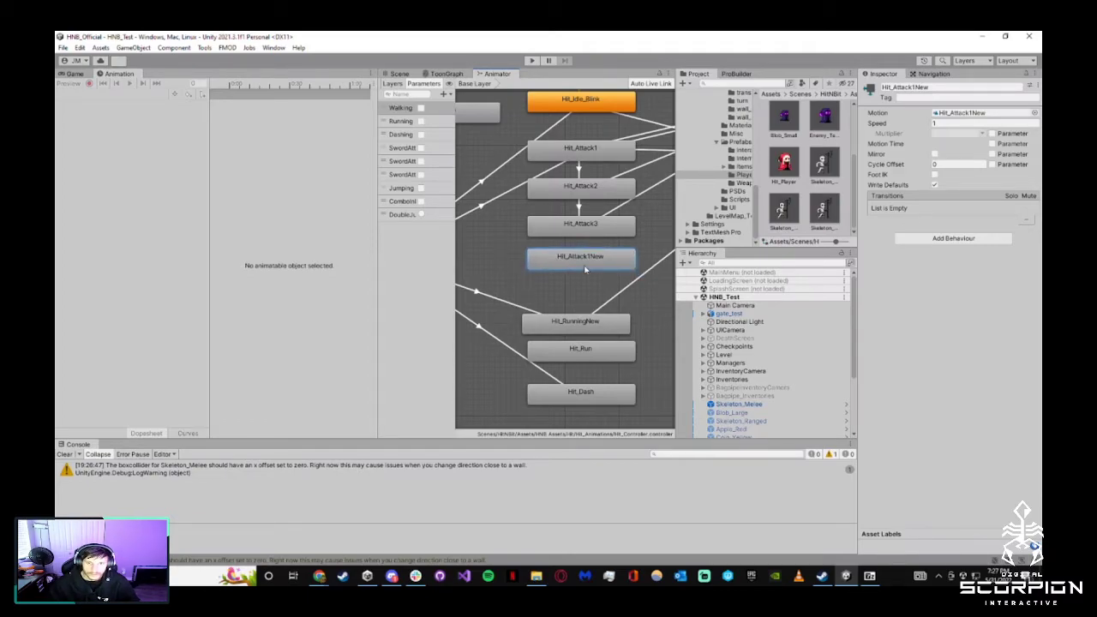
{"action": "left_click_drag", "start_coordinate": [585, 270], "coordinate": [565, 212]}
Delete the Hit_Run state from the animator graph and place Hit_RunningNew just above Hit_Dash
{"action": "left_click", "coordinate": [588, 350]}
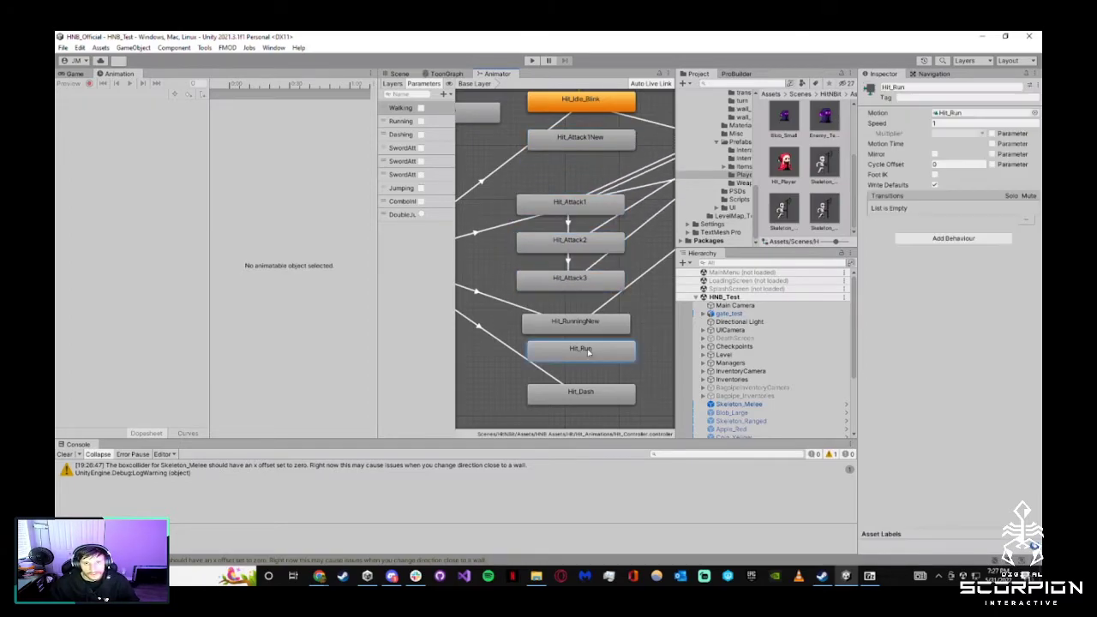
{"action": "key", "text": "Delete"}
{"action": "left_click_drag", "start_coordinate": [590, 324], "coordinate": [595, 363]}
Rearrange the attack states so that Hit_Attack1New sits between Hit_Attack1 and Hit_Attack2
{"action": "left_click_drag", "start_coordinate": [563, 316], "coordinate": [566, 190]}
{"action": "mouse_move", "coordinate": [569, 198]}
{"action": "left_mouse_down"}
{"action": "mouse_move", "coordinate": [570, 213]}
{"action": "mouse_move", "coordinate": [573, 203]}
{"action": "left_mouse_up"}
{"action": "left_click_drag", "start_coordinate": [580, 142], "coordinate": [570, 169]}
{"action": "middle_click_drag", "start_coordinate": [607, 221], "coordinate": [529, 235]}
{"action": "left_click_drag", "start_coordinate": [522, 230], "coordinate": [521, 219]}
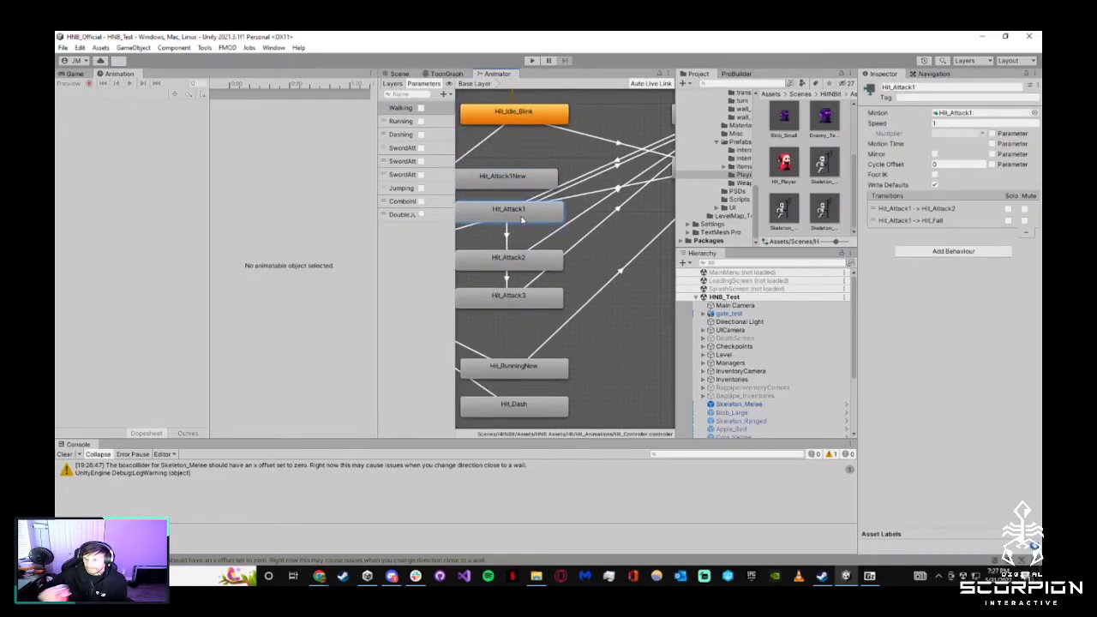
{"action": "left_click_drag", "start_coordinate": [521, 219], "coordinate": [544, 211]}
{"action": "left_click_drag", "start_coordinate": [538, 172], "coordinate": [532, 172]}
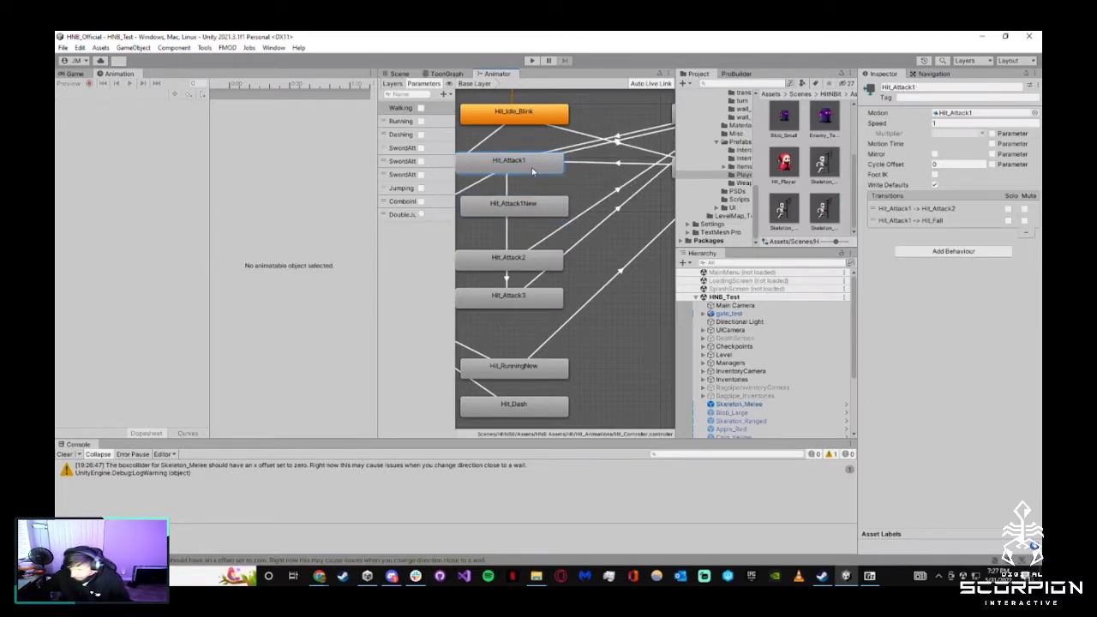
Create a transition from Any State to Hit_Attack1New
{"action": "middle_click_drag", "start_coordinate": [531, 172], "coordinate": [627, 172]}
{"action": "middle_click_drag", "start_coordinate": [470, 280], "coordinate": [502, 265]}
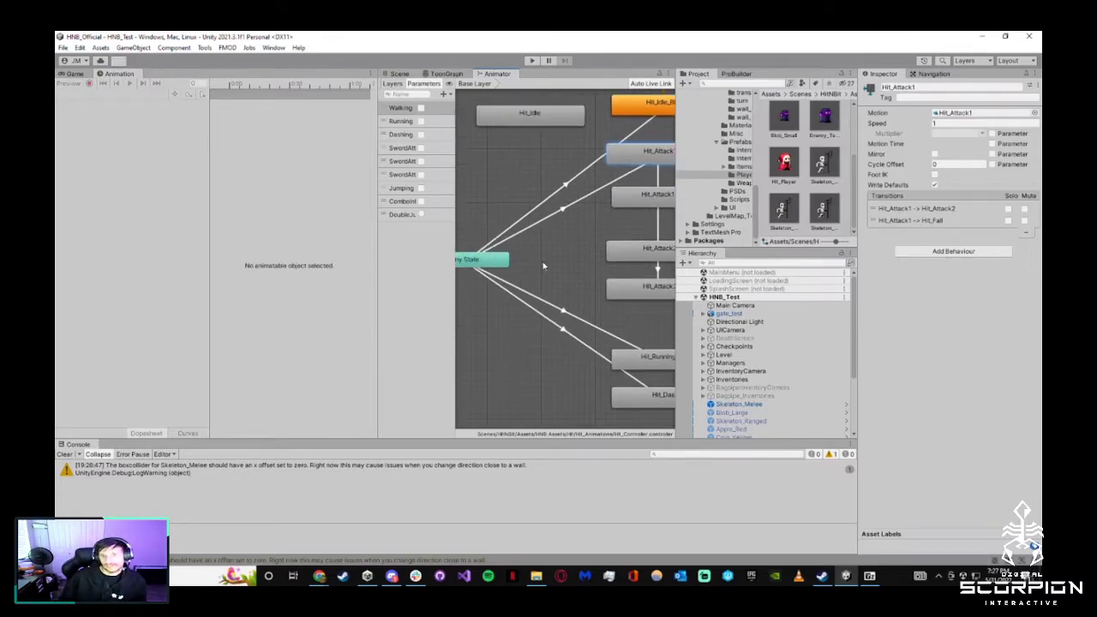
{"action": "right_click", "coordinate": [502, 264]}
{"action": "left_click", "coordinate": [507, 265]}
{"action": "left_click", "coordinate": [505, 266]}
{"action": "right_click", "coordinate": [505, 262]}
{"action": "left_click", "coordinate": [514, 265]}
Give the Any State to Hit_Attack1New transition the conditions Walking false and SwordAttack1 true, matching the Hit_Attack1 transition
{"action": "left_click", "coordinate": [587, 201]}
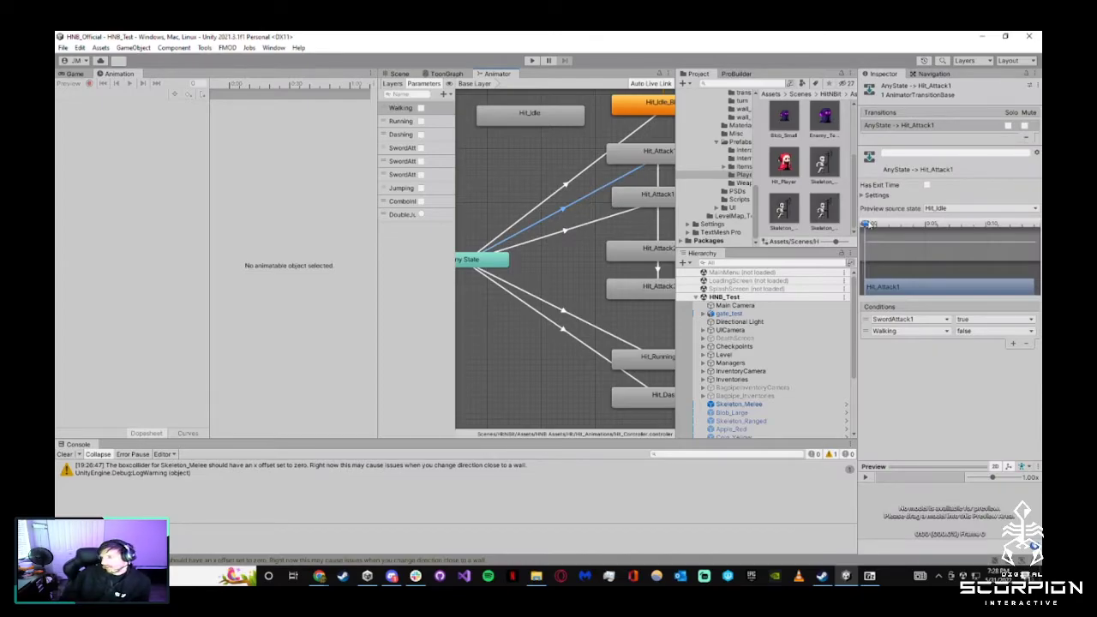
{"action": "left_click", "coordinate": [874, 196]}
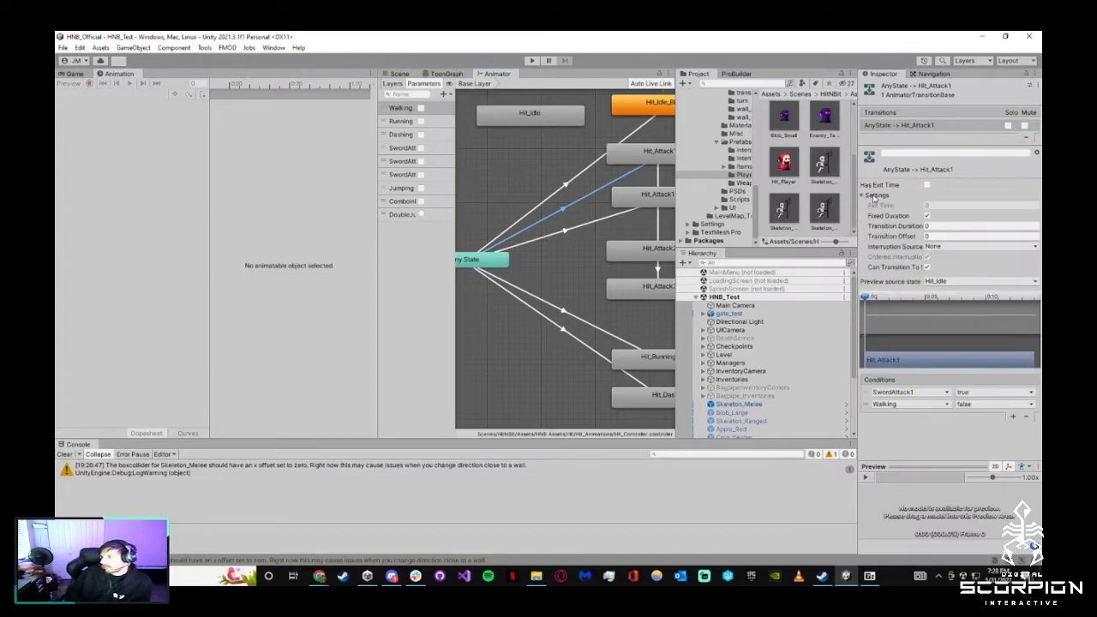
{"action": "left_click", "coordinate": [594, 224]}
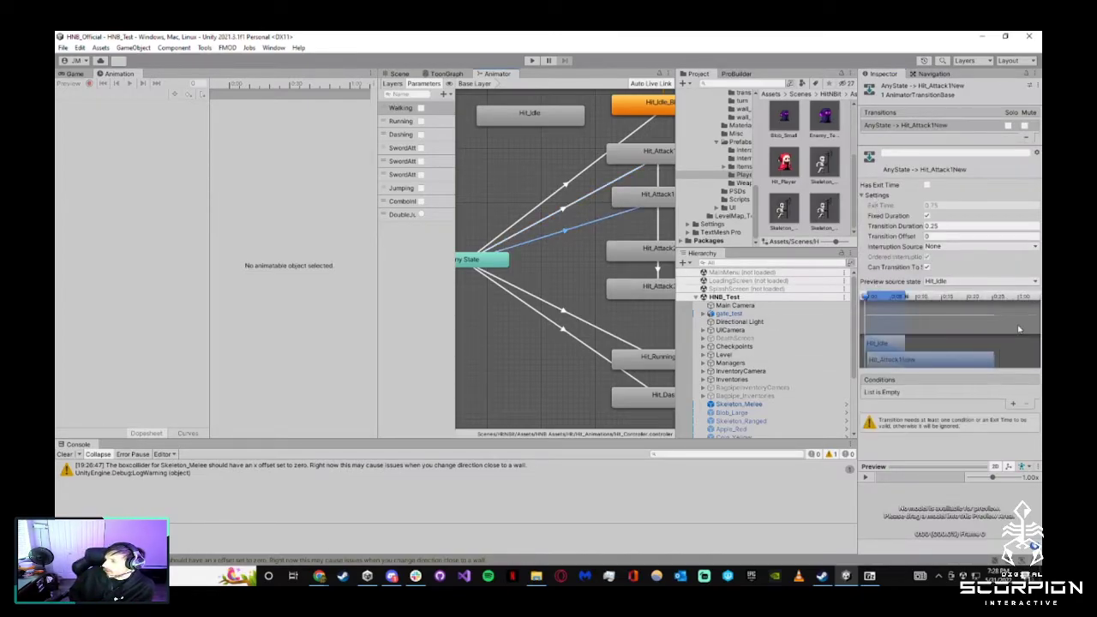
{"action": "left_click", "coordinate": [1013, 403]}
{"action": "left_click", "coordinate": [1013, 404]}
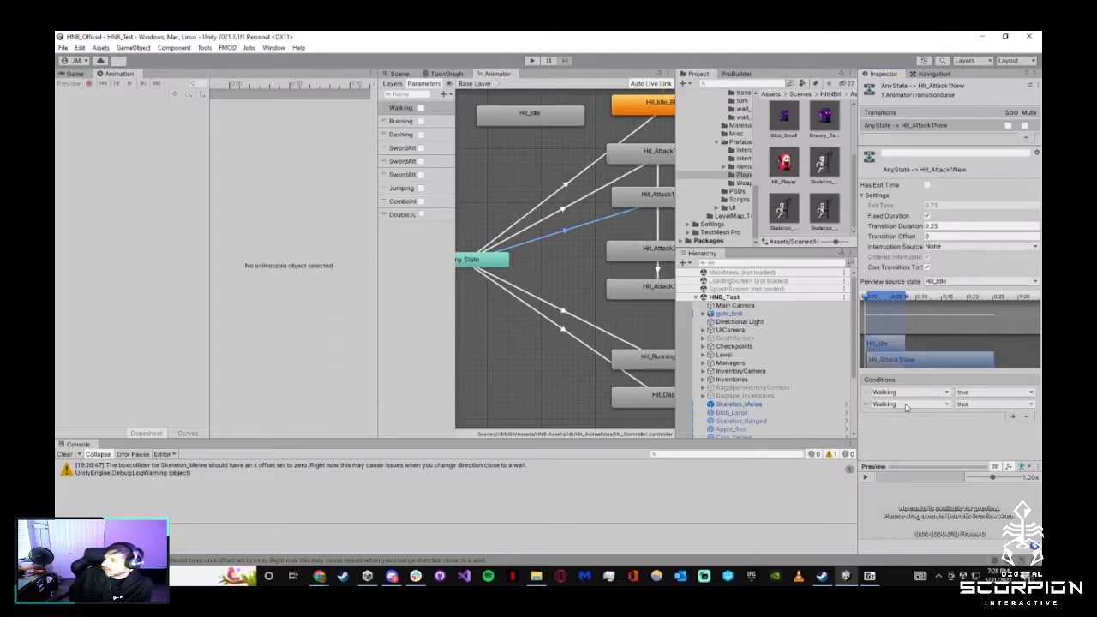
{"action": "left_click", "coordinate": [985, 392]}
{"action": "left_click", "coordinate": [993, 415]}
{"action": "left_click", "coordinate": [911, 404]}
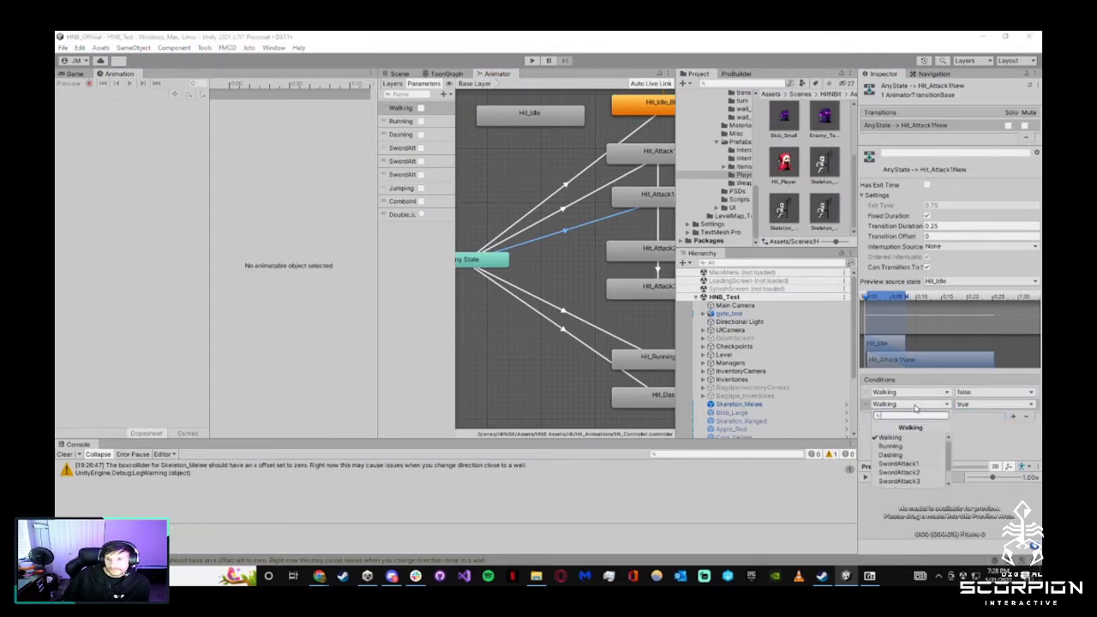
{"action": "left_click", "coordinate": [897, 463]}
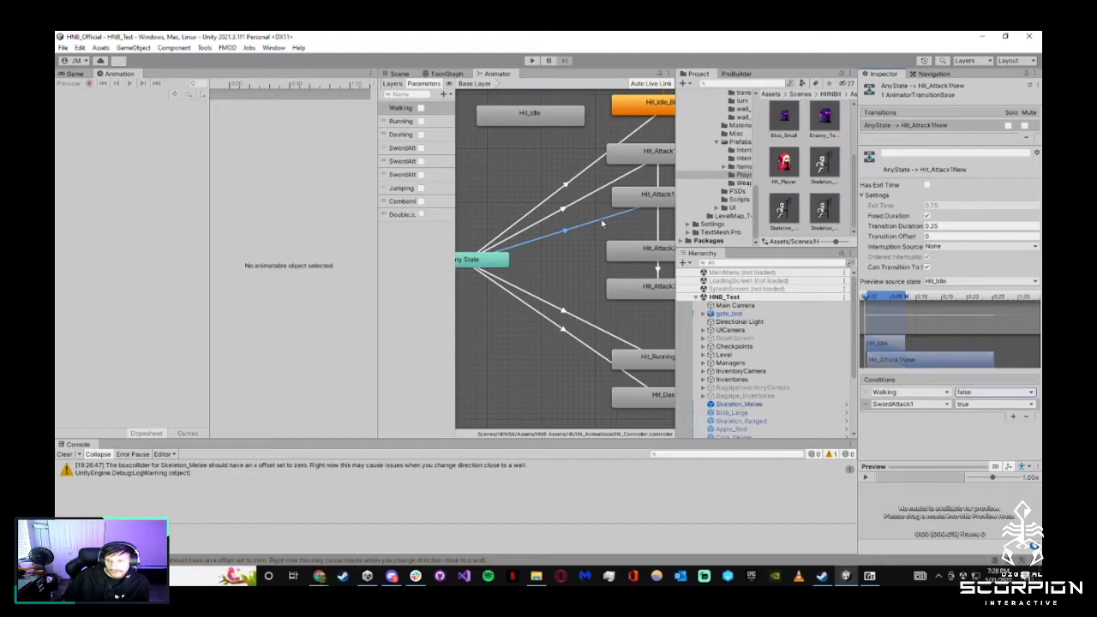
{"action": "left_click", "coordinate": [588, 198]}
{"action": "left_click", "coordinate": [595, 225]}
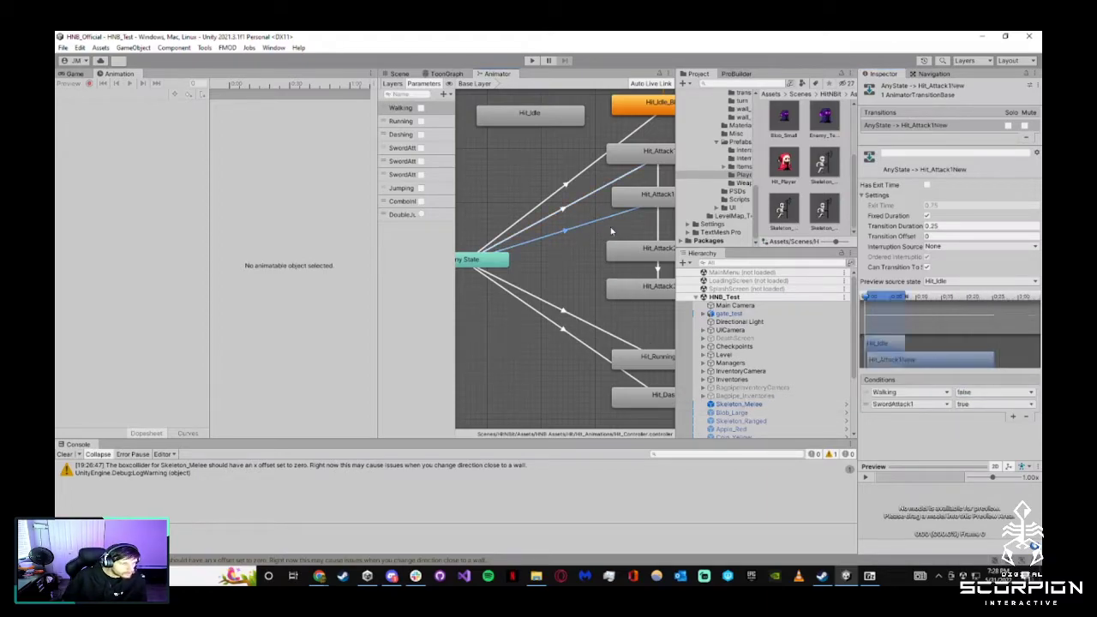
Create a transition from Hit_Attack1New to Hit_Attack2 and shift Hit_Attack1New aside to separate the overlapping transition lines
{"action": "middle_click_drag", "start_coordinate": [595, 225], "coordinate": [543, 235]}
{"action": "left_click", "coordinate": [597, 209]}
{"action": "left_click_drag", "start_coordinate": [597, 208], "coordinate": [592, 203]}
{"action": "right_click", "coordinate": [603, 207]}
{"action": "left_click", "coordinate": [630, 208]}
{"action": "left_click", "coordinate": [584, 250]}
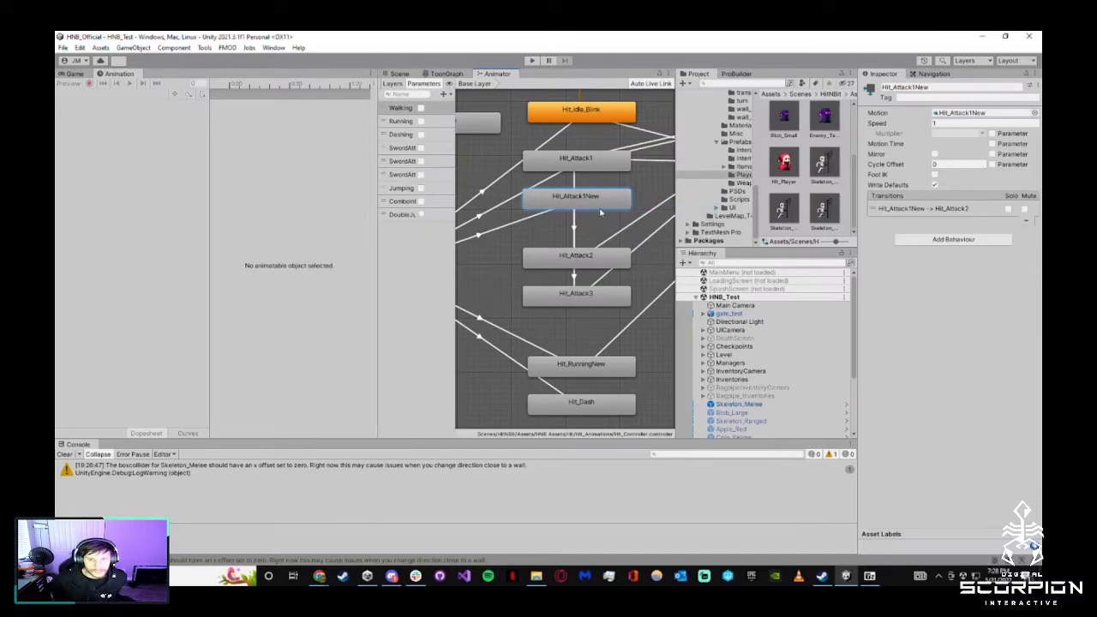
{"action": "left_click_drag", "start_coordinate": [600, 206], "coordinate": [606, 207]}
Add the conditions SwordAttack2 true and ComboInProgress true to the Hit_Attack1New to Hit_Attack2 transition, and realign Hit_Attack1New with the attack states
{"action": "left_click", "coordinate": [582, 228]}
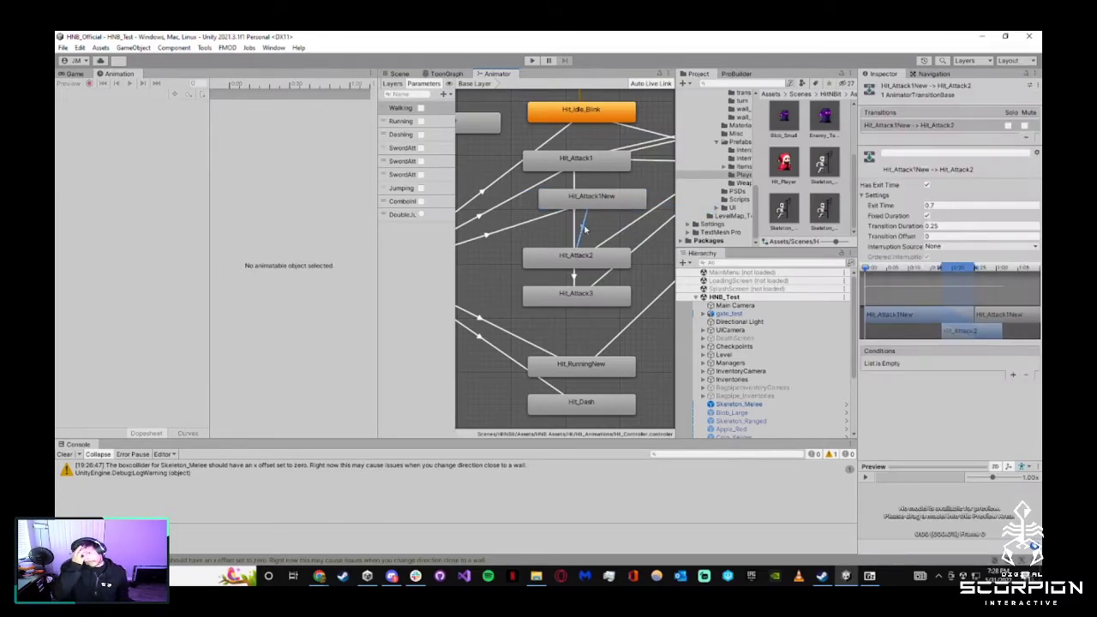
{"action": "left_click", "coordinate": [575, 188]}
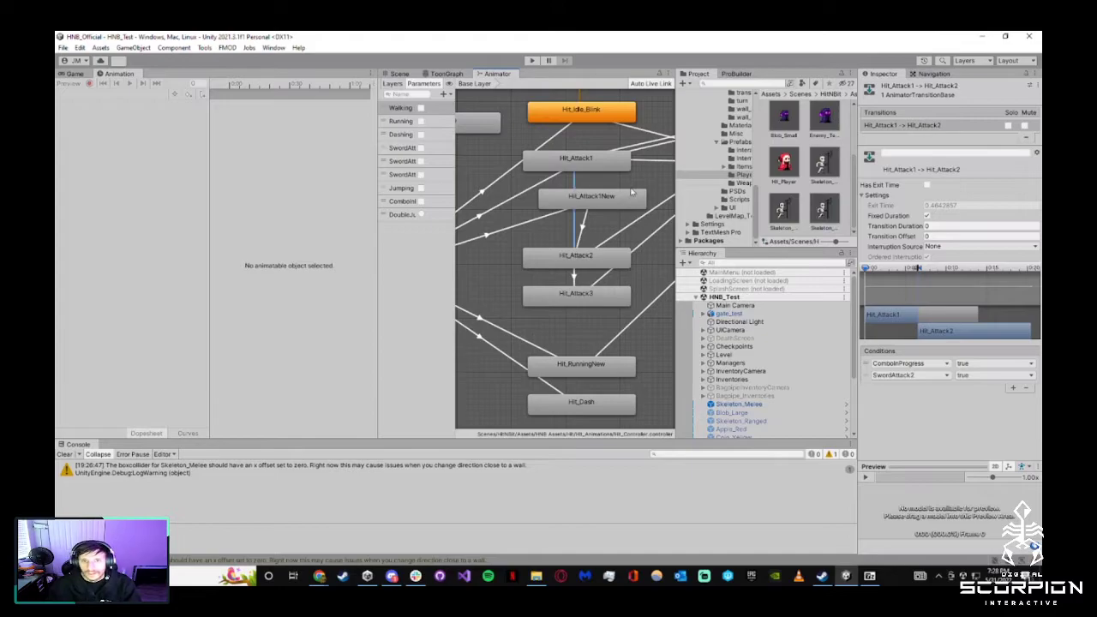
{"action": "left_click", "coordinate": [582, 228]}
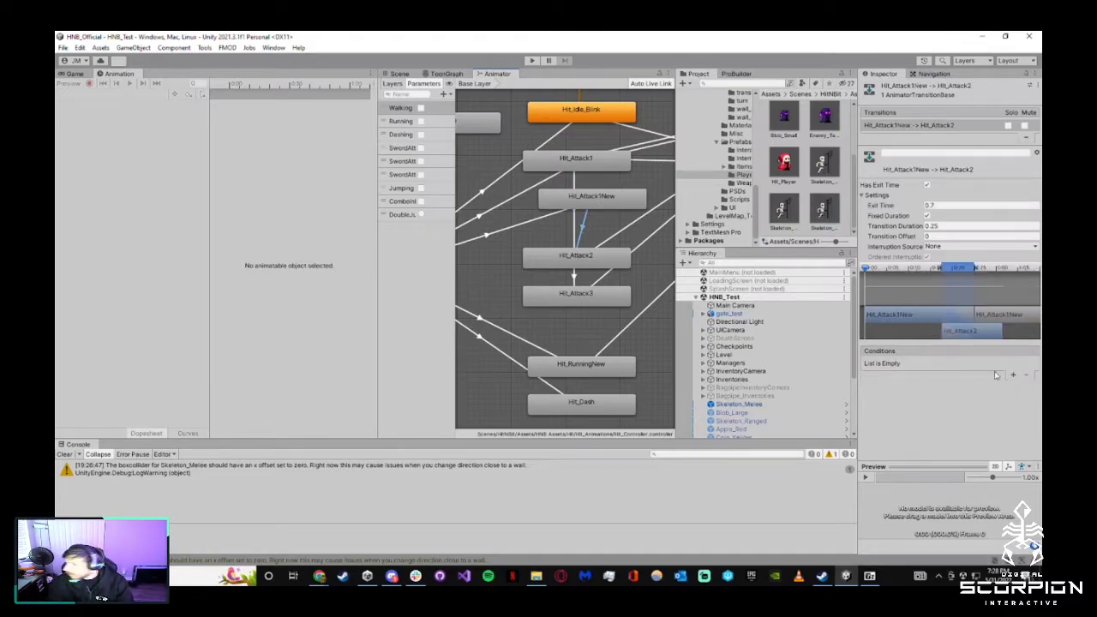
{"action": "left_click", "coordinate": [1012, 376]}
{"action": "left_click", "coordinate": [1012, 377]}
{"action": "left_click", "coordinate": [933, 374]}
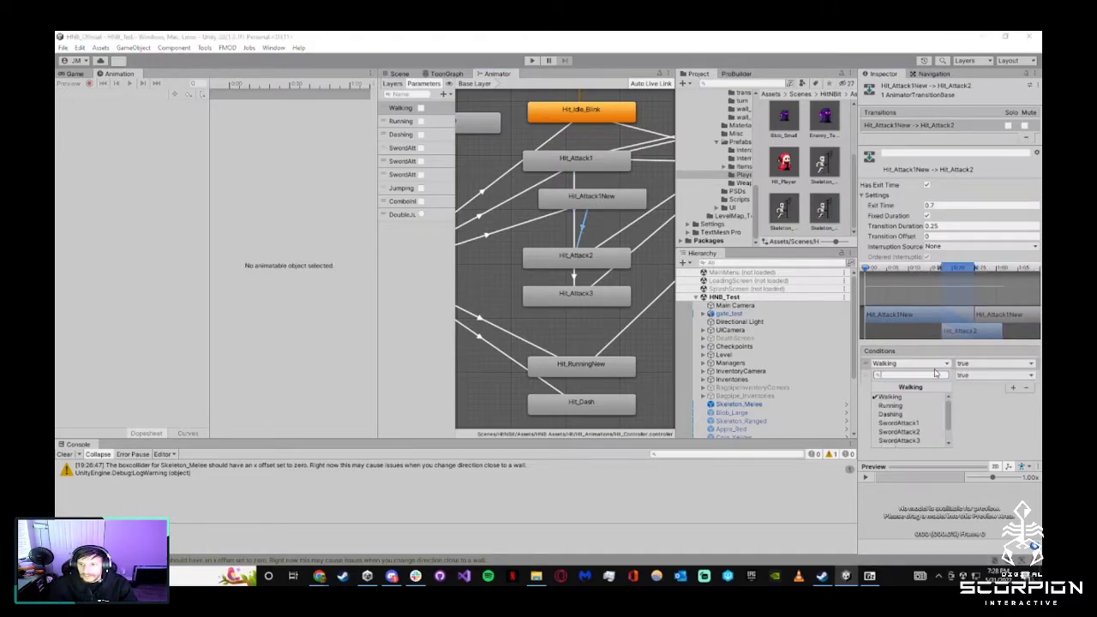
{"action": "left_click", "coordinate": [915, 433]}
{"action": "left_click", "coordinate": [910, 374]}
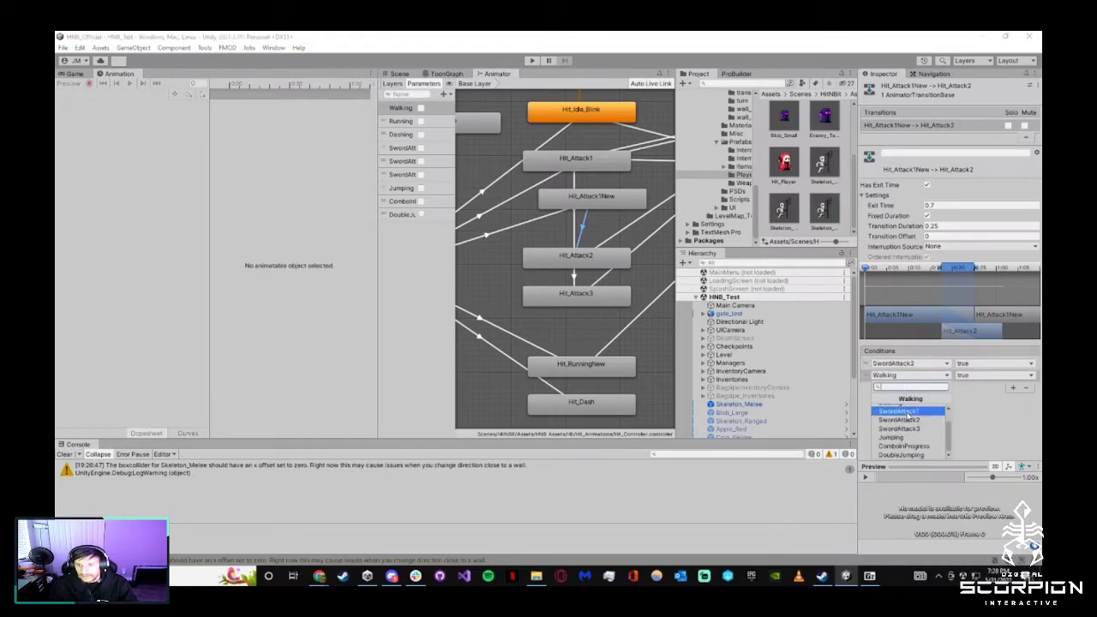
{"action": "scroll", "coordinate": [915, 445], "scroll_direction": "down", "scroll_amount": 1}
{"action": "left_click", "coordinate": [913, 446]}
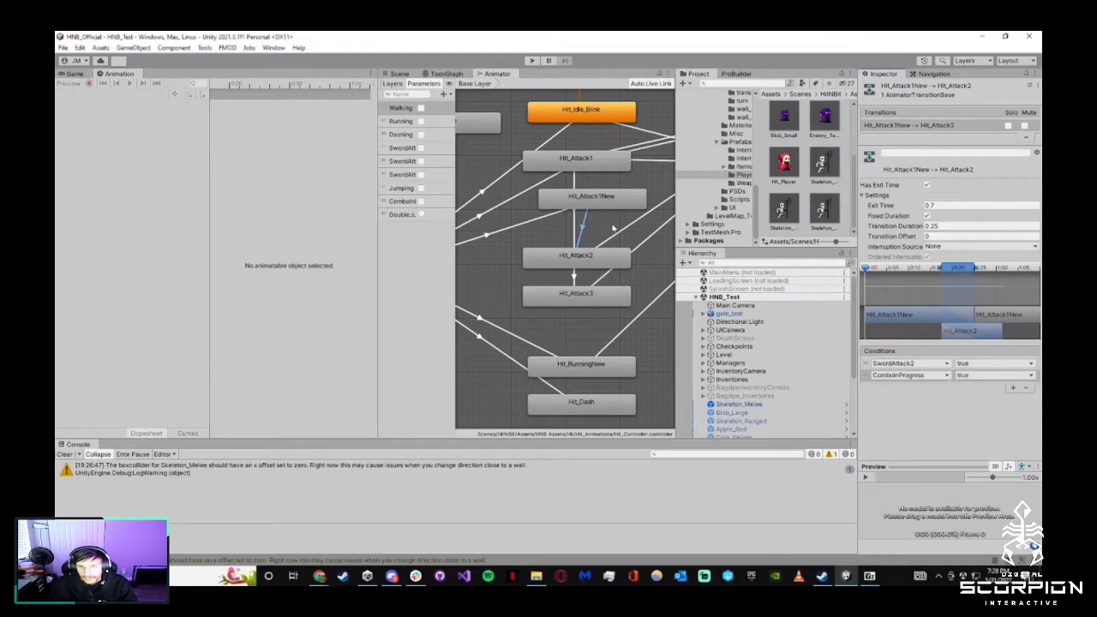
{"action": "left_click_drag", "start_coordinate": [596, 202], "coordinate": [580, 201]}
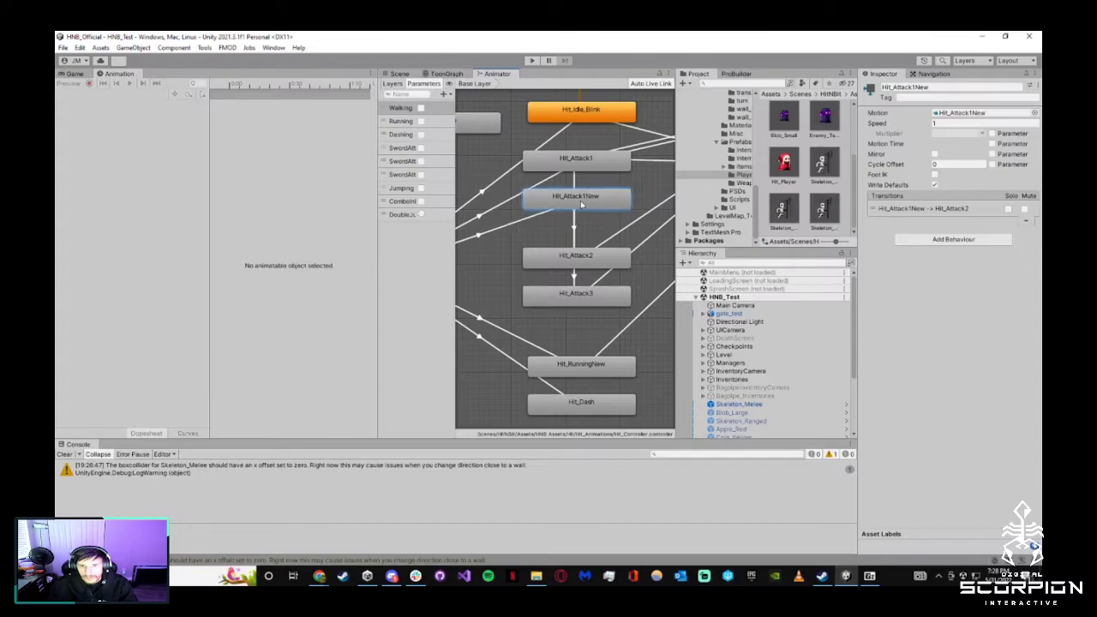
Move Hit_Attack1 slightly up and create a transition from Hit_Attack1New to Hit_Fall
{"action": "middle_click_drag", "start_coordinate": [580, 201], "coordinate": [502, 217]}
{"action": "left_click", "coordinate": [538, 184]}
{"action": "left_click_drag", "start_coordinate": [537, 181], "coordinate": [537, 170]}
{"action": "left_click", "coordinate": [613, 153]}
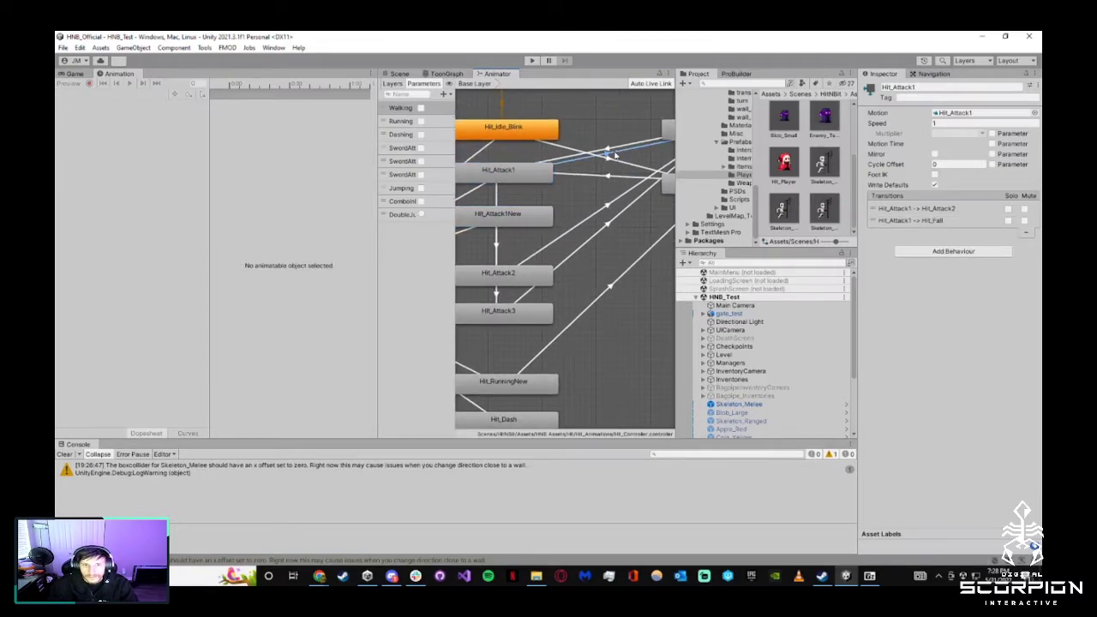
{"action": "right_click", "coordinate": [533, 222]}
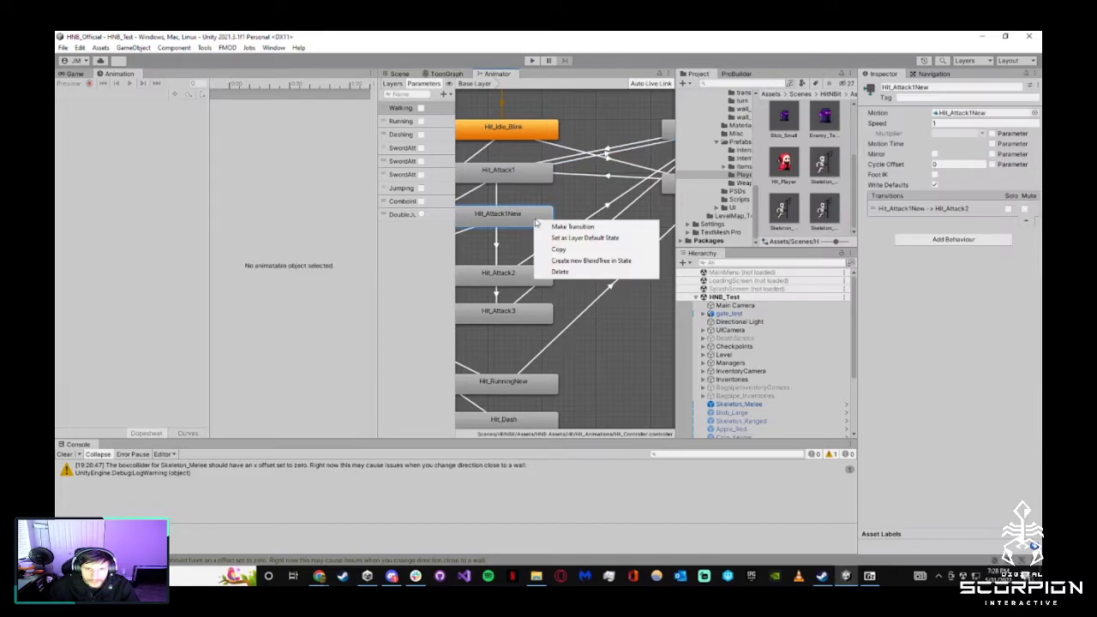
{"action": "left_click", "coordinate": [573, 224]}
{"action": "left_click", "coordinate": [672, 140]}
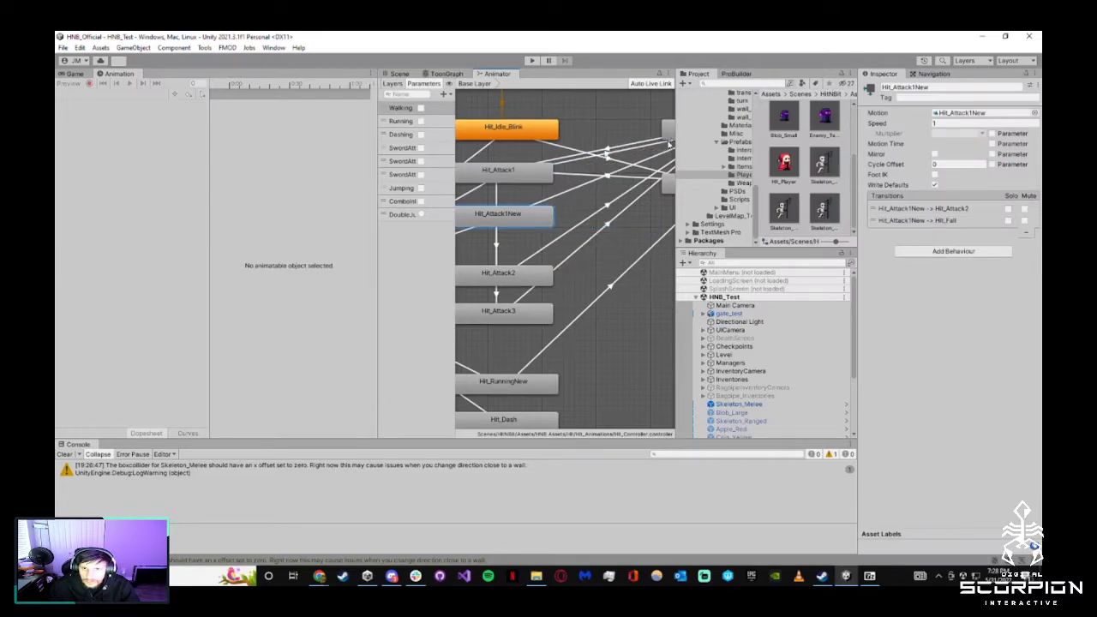
Add the condition Jumping true to the Hit_Attack1New to Hit_Fall transition, matching the Hit_Attack1 to Hit_Fall transition
{"action": "left_click", "coordinate": [568, 192]}
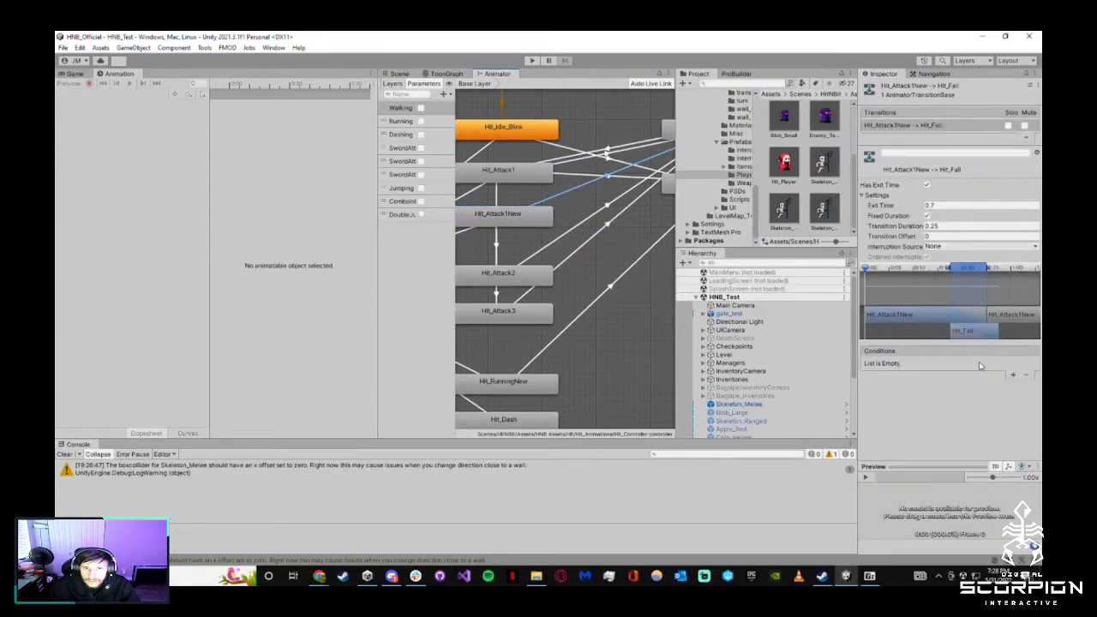
{"action": "left_click", "coordinate": [1013, 374]}
{"action": "left_click", "coordinate": [589, 159]}
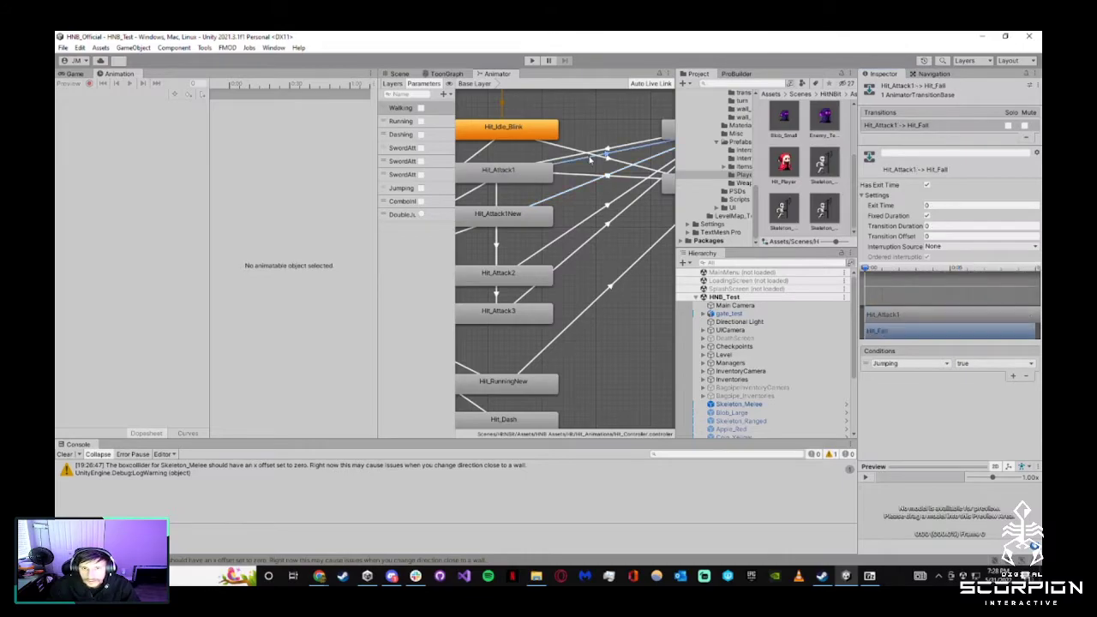
{"action": "left_click", "coordinate": [573, 194]}
{"action": "left_click", "coordinate": [922, 364]}
{"action": "left_click", "coordinate": [920, 426]}
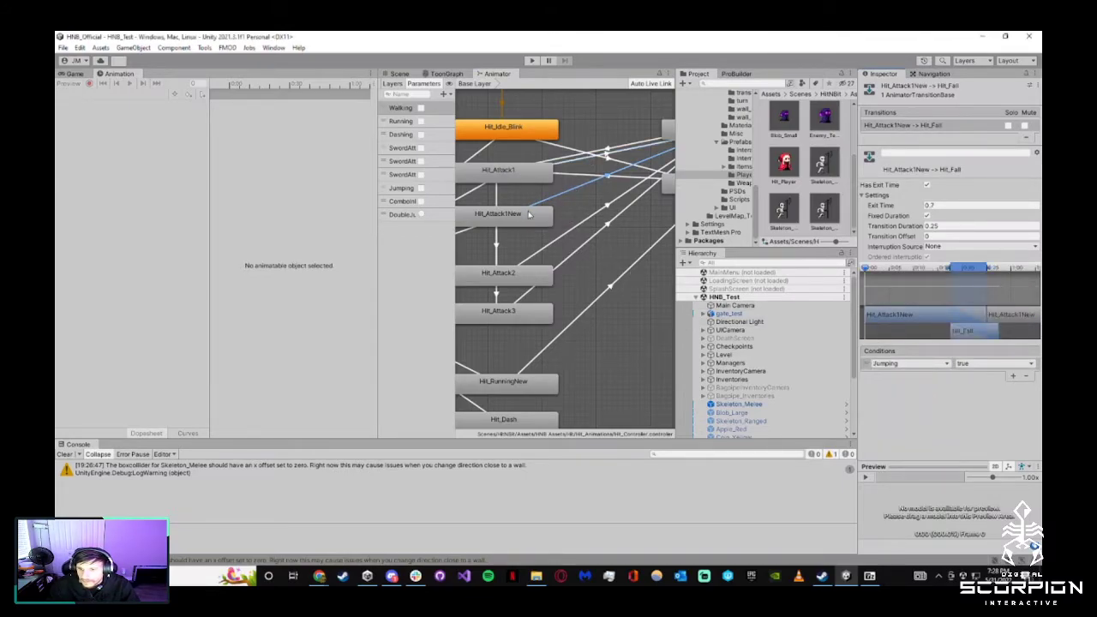
Move Hit_Attack1New down between Hit_Attack1 and Hit_Attack2 to separate the transition lines, and check the Hit_Fall to Hit_Attack1 transition's settings
{"action": "left_click_drag", "start_coordinate": [531, 217], "coordinate": [531, 239]}
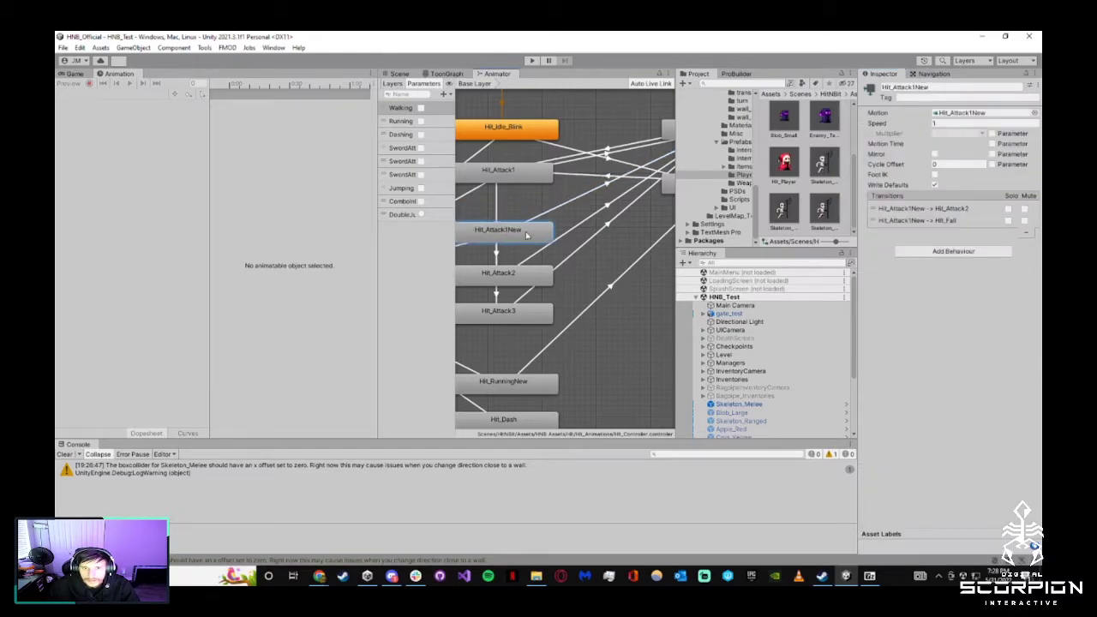
{"action": "left_click", "coordinate": [558, 200]}
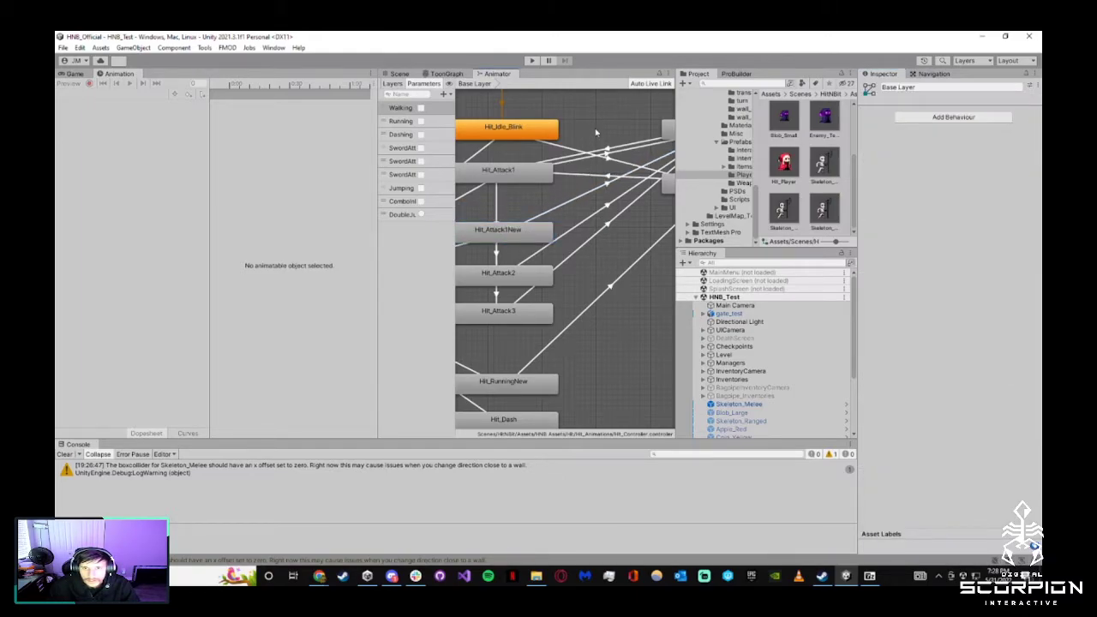
{"action": "middle_click_drag", "start_coordinate": [624, 221], "coordinate": [614, 279]}
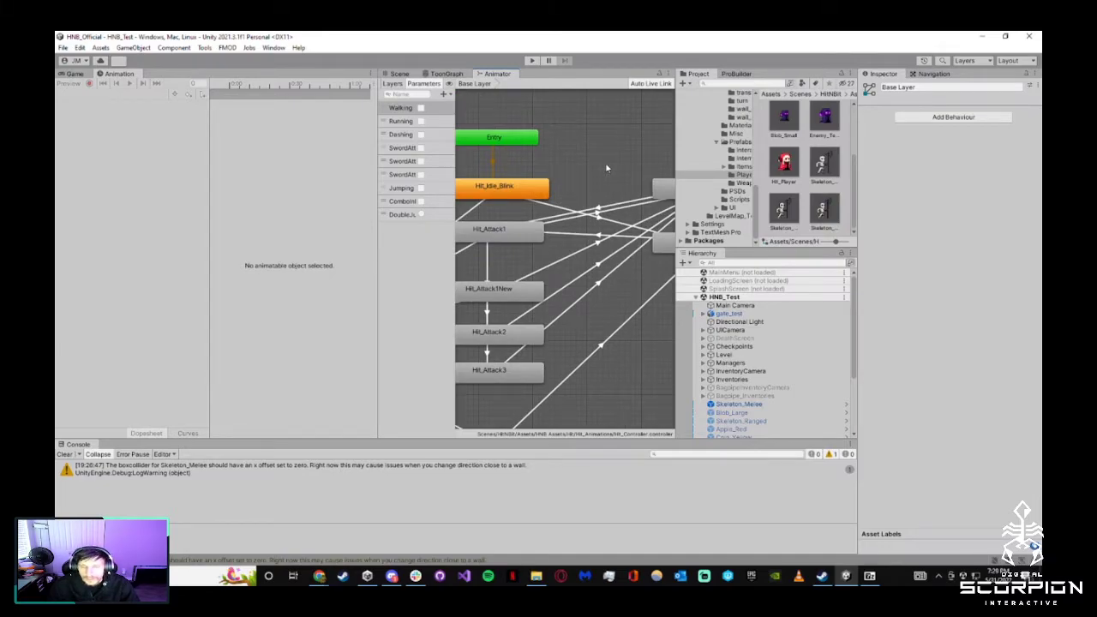
{"action": "left_click", "coordinate": [589, 247]}
{"action": "left_click_drag", "start_coordinate": [507, 278], "coordinate": [512, 281]}
{"action": "middle_click_drag", "start_coordinate": [571, 307], "coordinate": [615, 298]}
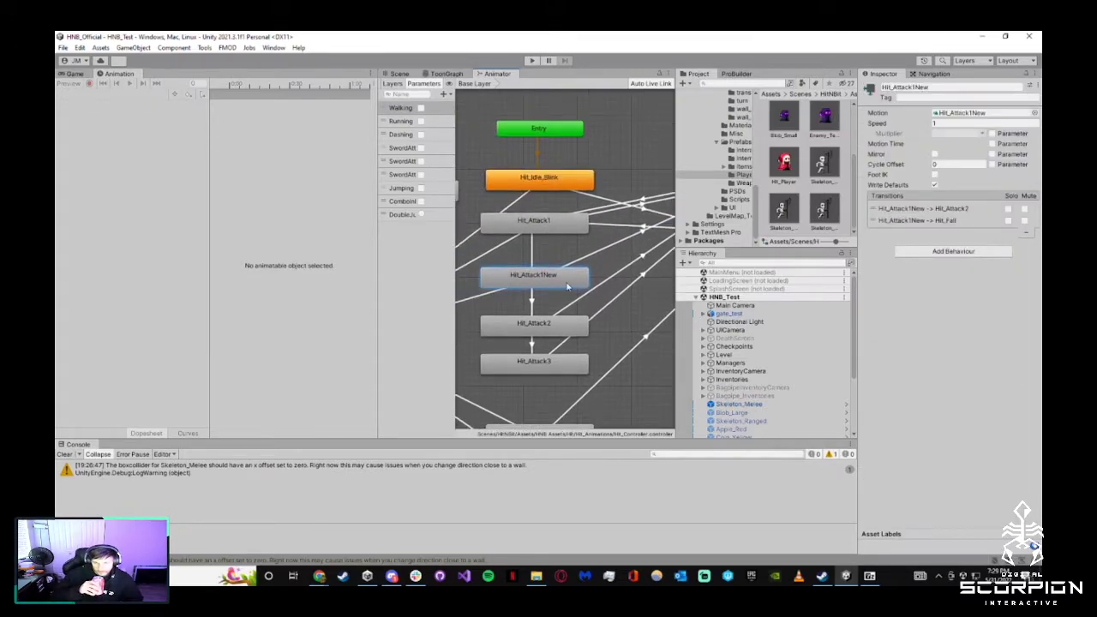
{"action": "left_click_drag", "start_coordinate": [566, 287], "coordinate": [569, 291]}
{"action": "left_click", "coordinate": [576, 257]}
{"action": "middle_click_drag", "start_coordinate": [590, 228], "coordinate": [521, 234]}
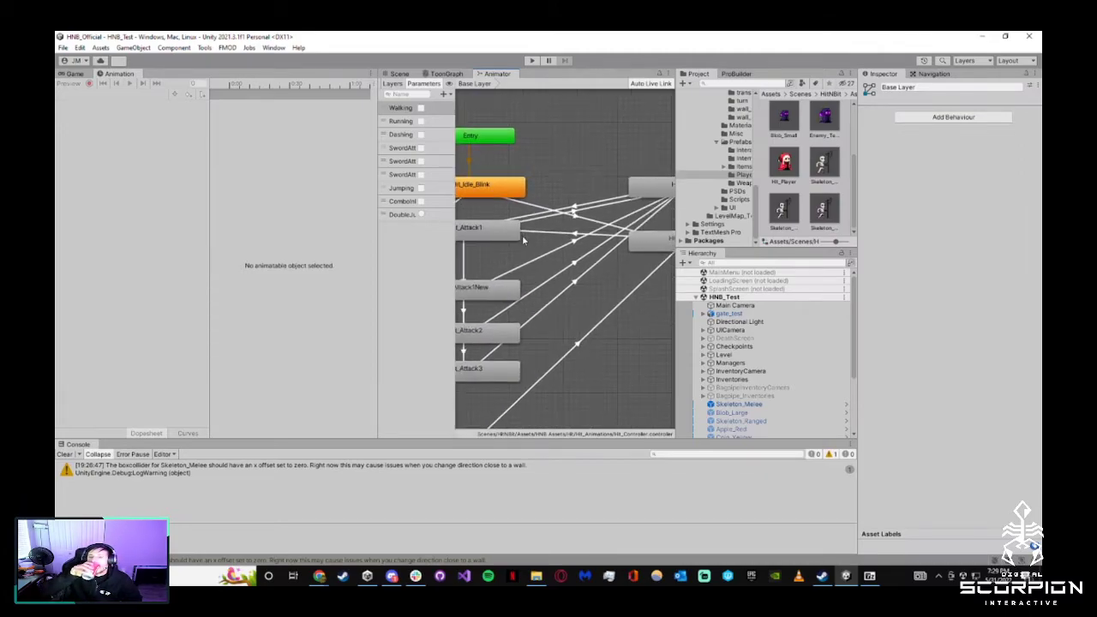
{"action": "left_click", "coordinate": [585, 204]}
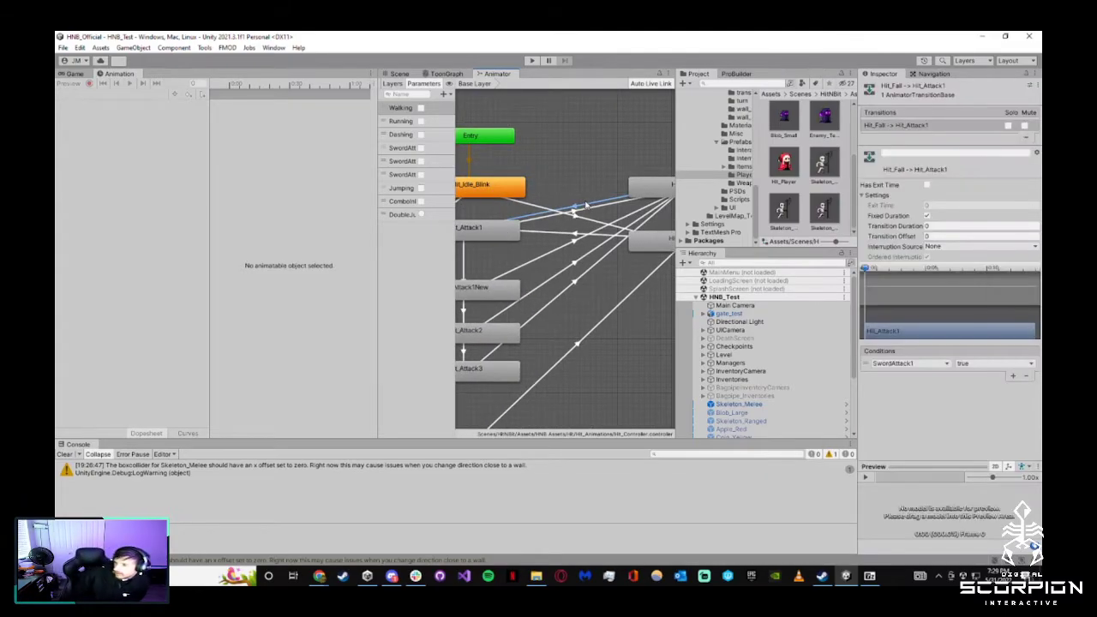
{"action": "left_click_drag", "start_coordinate": [497, 286], "coordinate": [498, 282]}
{"action": "left_click_drag", "start_coordinate": [502, 235], "coordinate": [503, 241]}
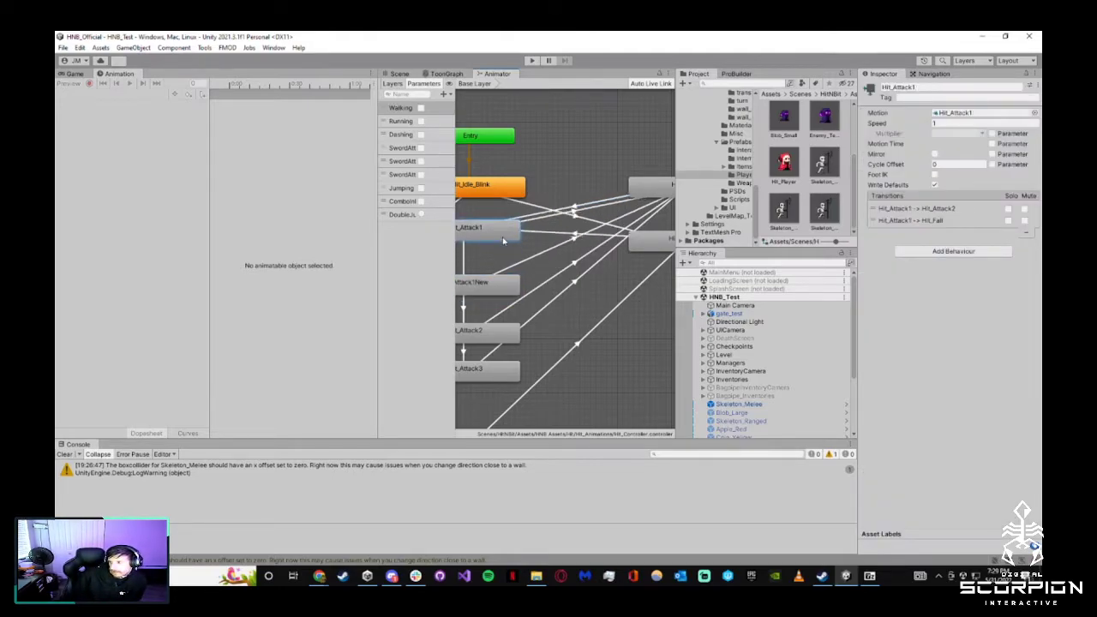
Create a transition from Hit_Jump to Hit_Attack1New
{"action": "middle_click_drag", "start_coordinate": [638, 255], "coordinate": [623, 254]}
{"action": "right_click", "coordinate": [614, 245]}
{"action": "left_click", "coordinate": [639, 252]}
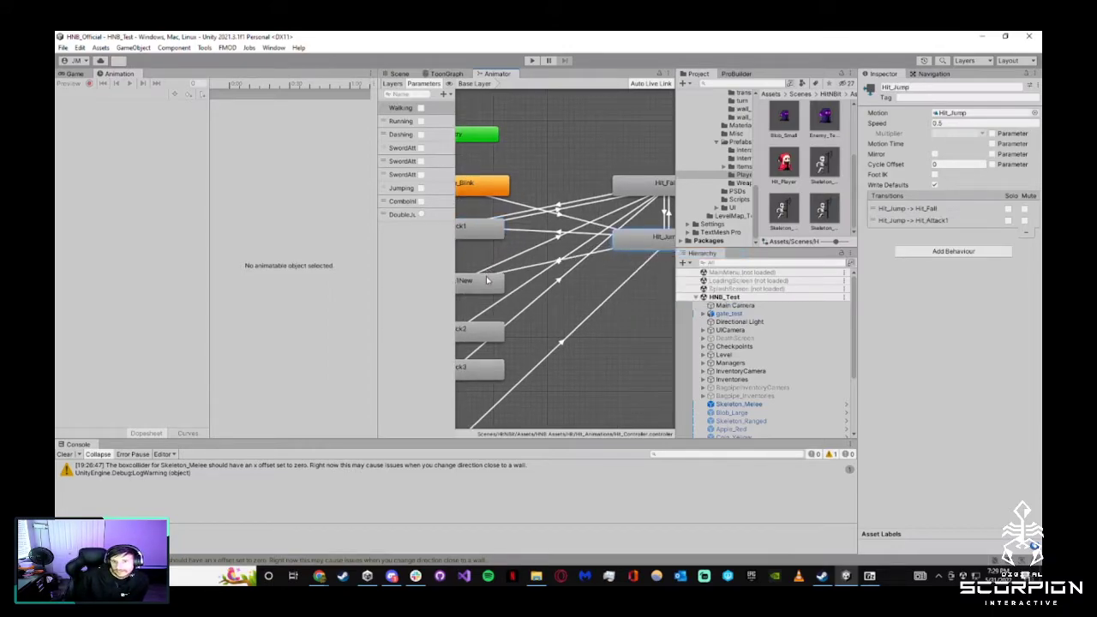
{"action": "left_click", "coordinate": [486, 280]}
Add the condition SwordAttack1 true to the Hit_Jump to Hit_Attack1New transition, matching the Hit_Jump to Hit_Attack1 transition
{"action": "left_click", "coordinate": [514, 232]}
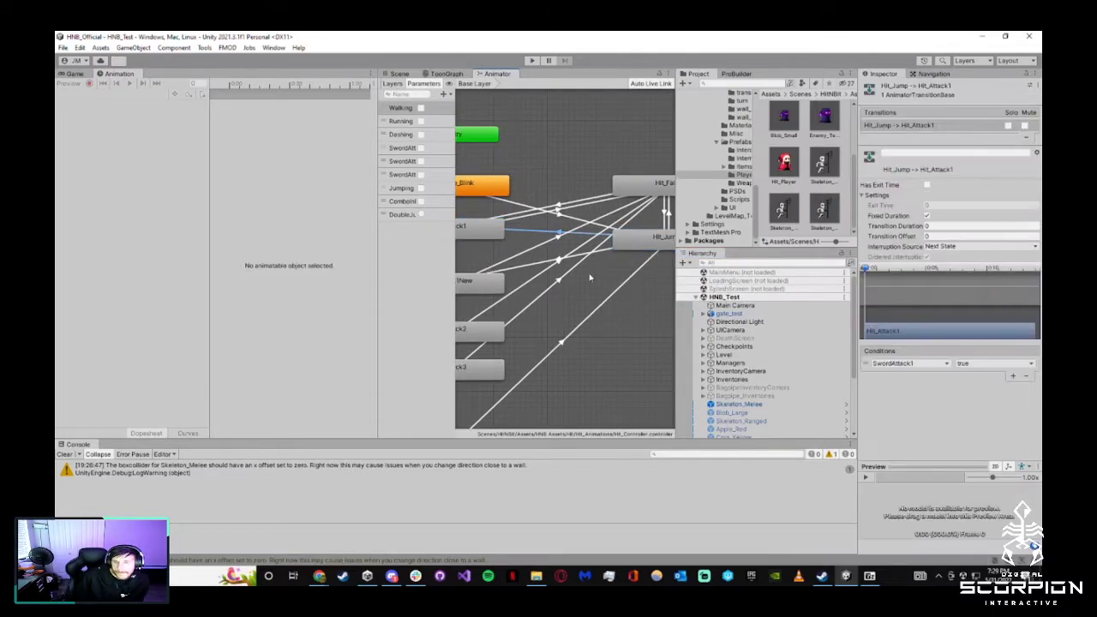
{"action": "left_click", "coordinate": [549, 261]}
{"action": "left_click", "coordinate": [1013, 375]}
{"action": "left_click", "coordinate": [908, 364]}
{"action": "left_click", "coordinate": [900, 422]}
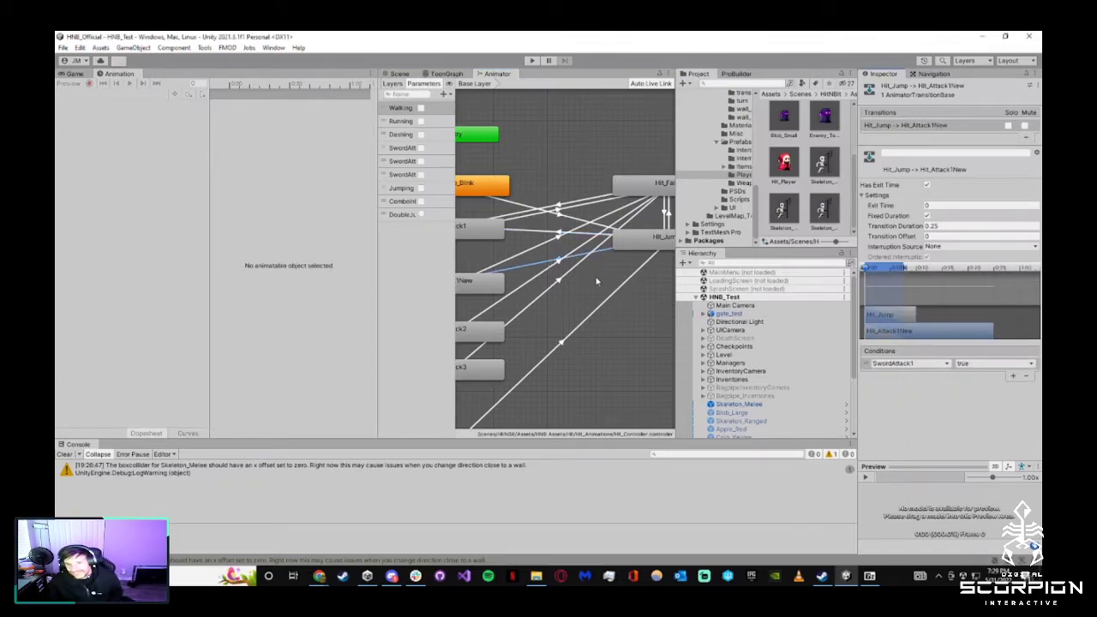
Check the Hit_Fall to Hit_Attack1 transition and create a transition from Hit_Fall to Hit_Attack1New
{"action": "left_click", "coordinate": [559, 205]}
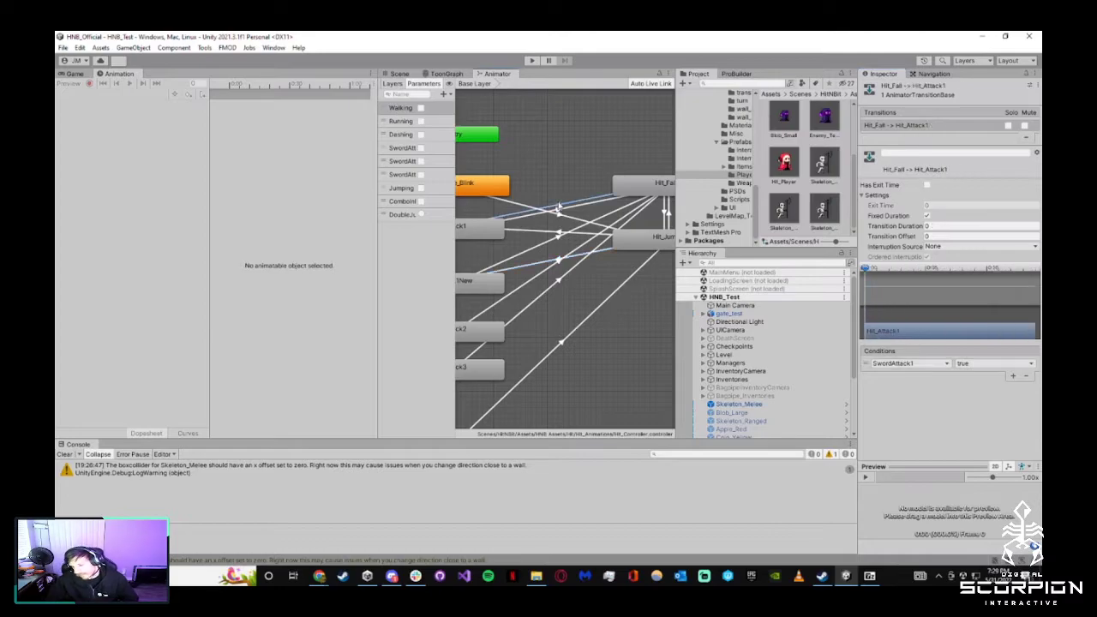
{"action": "middle_click_drag", "start_coordinate": [594, 251], "coordinate": [621, 248]}
{"action": "left_click", "coordinate": [510, 234]}
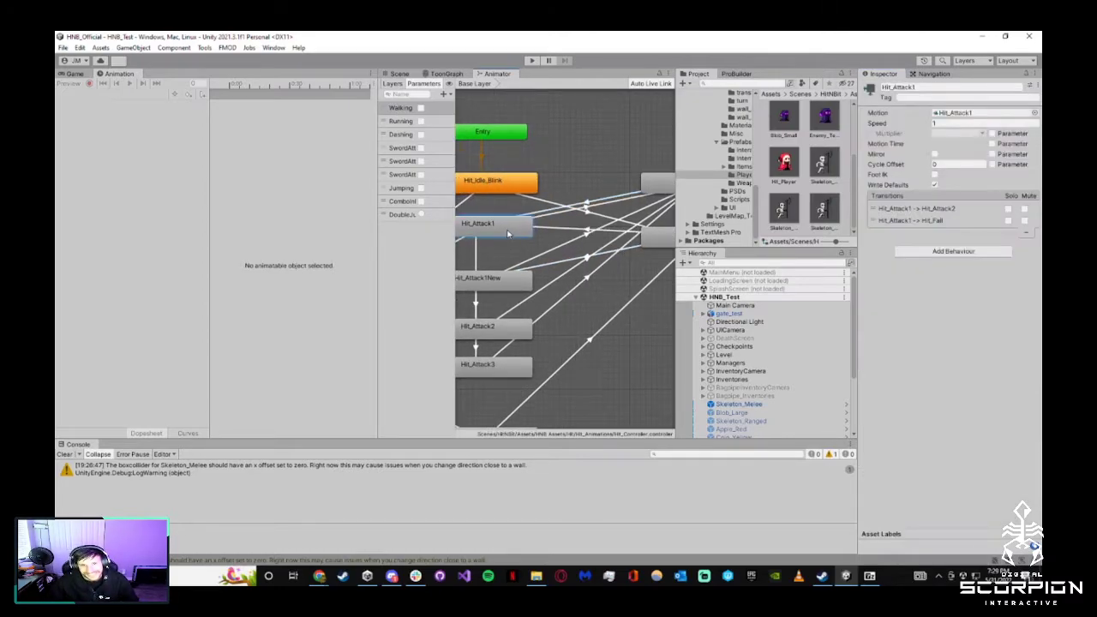
{"action": "right_click", "coordinate": [647, 189]}
{"action": "left_click", "coordinate": [679, 196]}
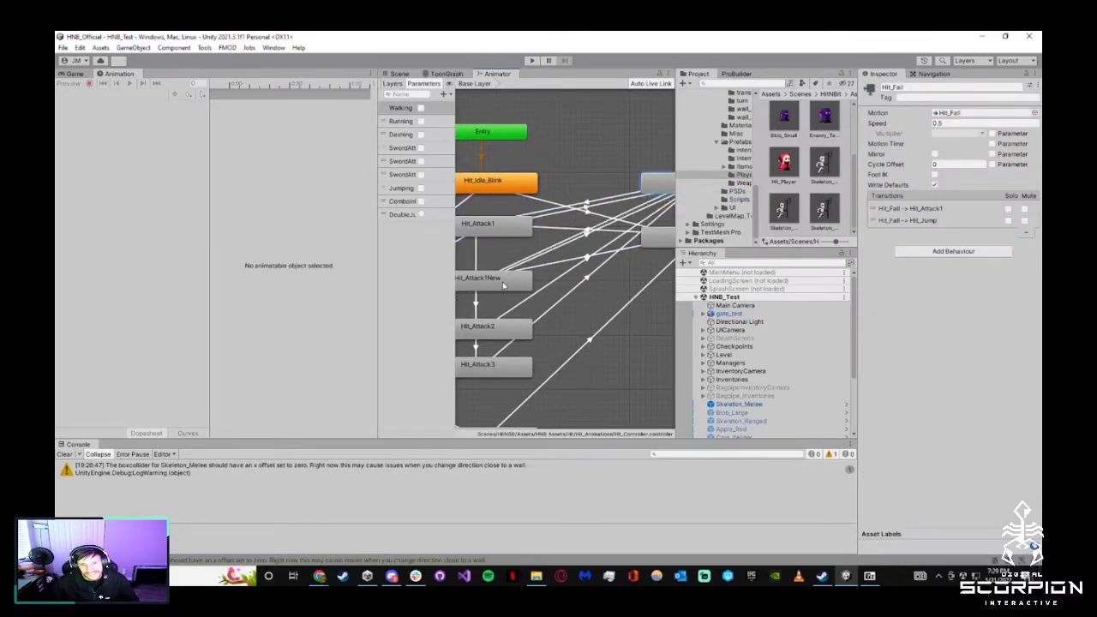
{"action": "left_click", "coordinate": [502, 281]}
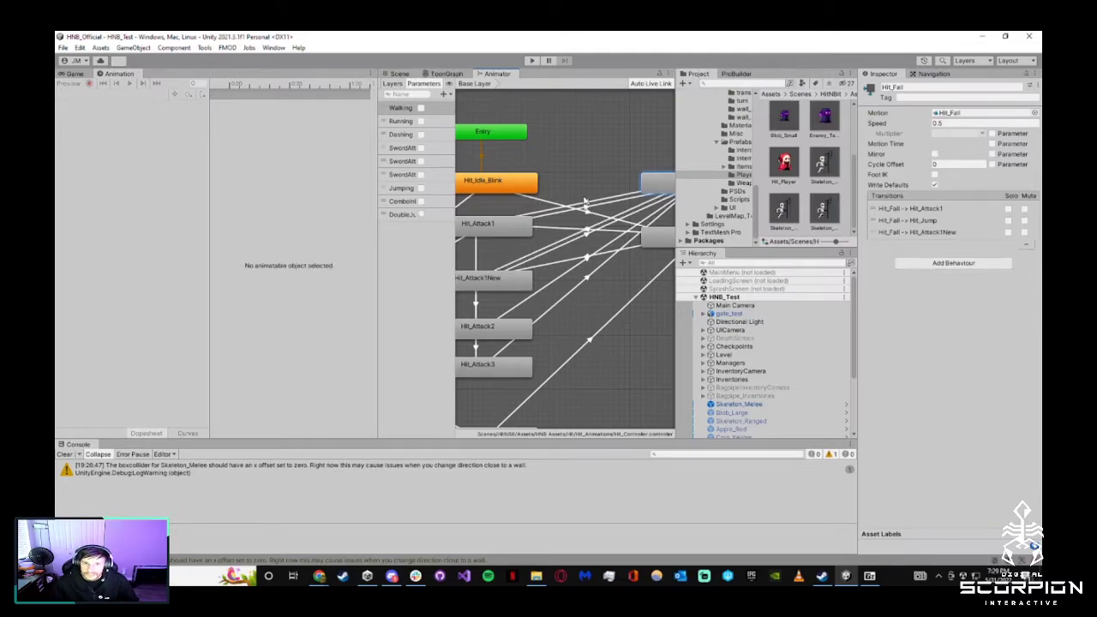
Disable Has Exit Time and set Transition Duration to 0 on the Hit_Jump to Hit_Attack1New transition, after comparing it with Hit_Jump to Hit_Attack1
{"action": "left_click", "coordinate": [586, 205]}
{"action": "left_click", "coordinate": [567, 260]}
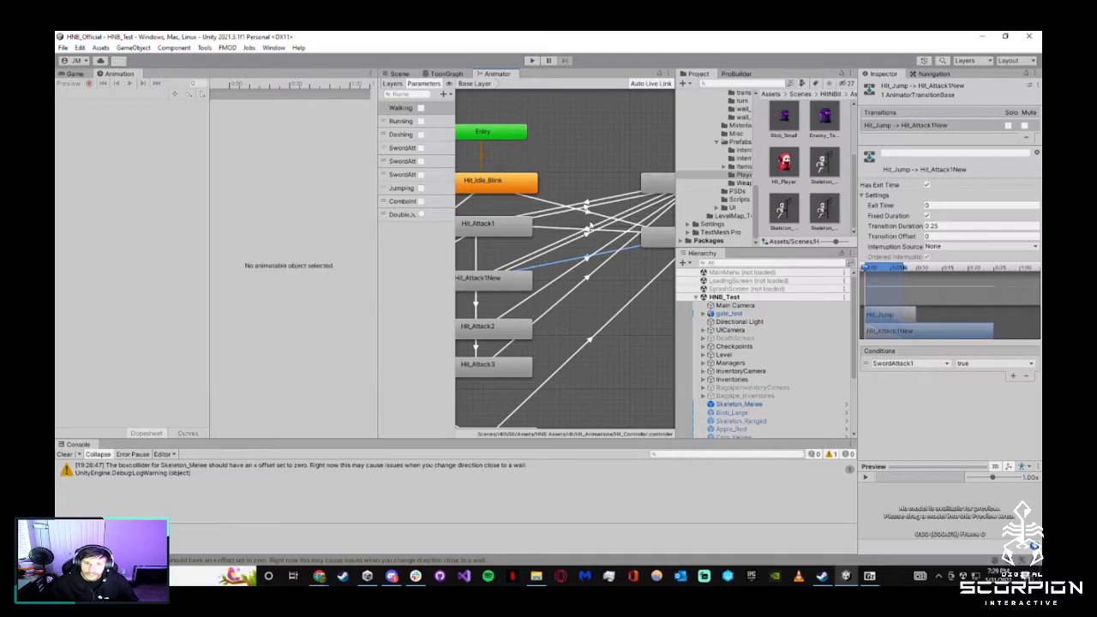
{"action": "left_click_drag", "start_coordinate": [523, 233], "coordinate": [517, 225]}
{"action": "left_click", "coordinate": [560, 226]}
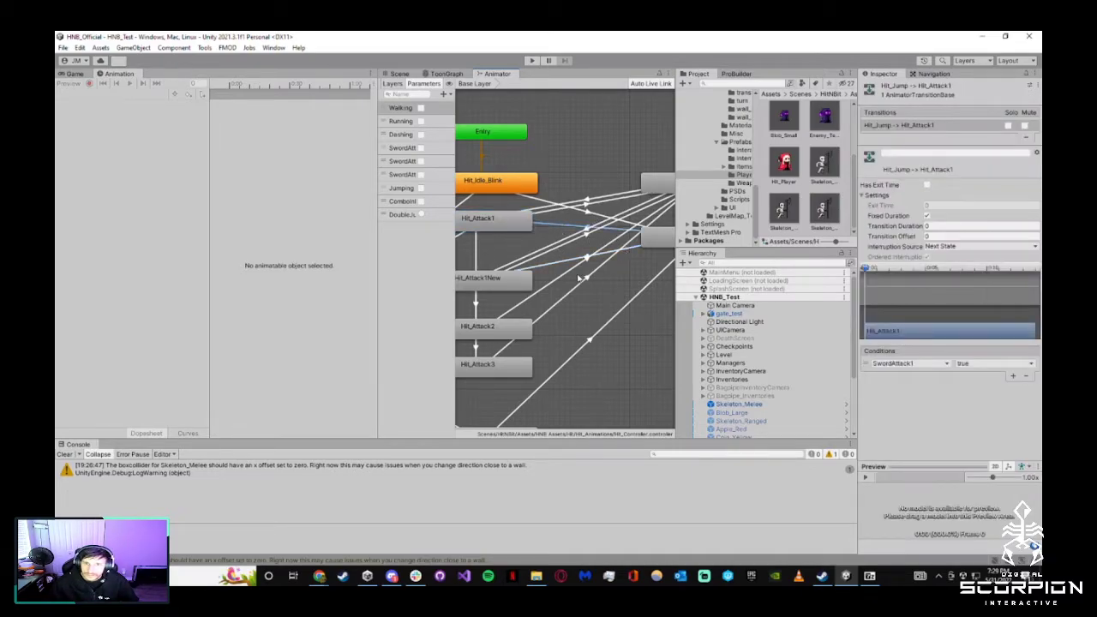
{"action": "left_click", "coordinate": [563, 260]}
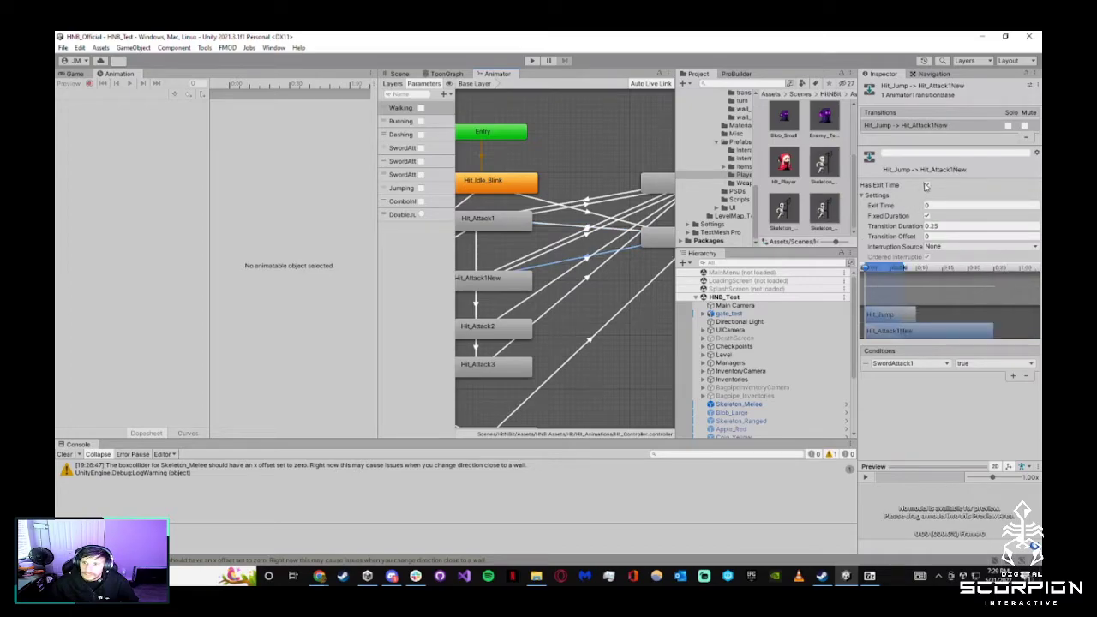
{"action": "left_click", "coordinate": [932, 229]}
{"action": "type", "text": "0"}
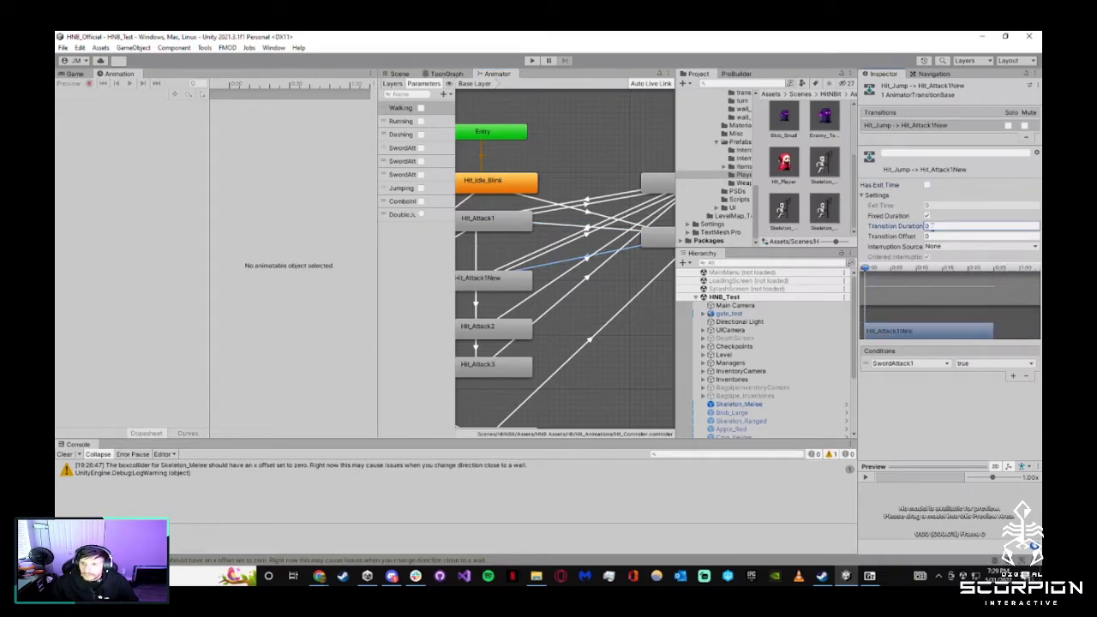
Set Exit Time and Transition Duration to 0 on the Hit_Attack1New to Hit_Fall transition, matching Hit_Attack1 to Hit_Fall
{"action": "left_click", "coordinate": [557, 251]}
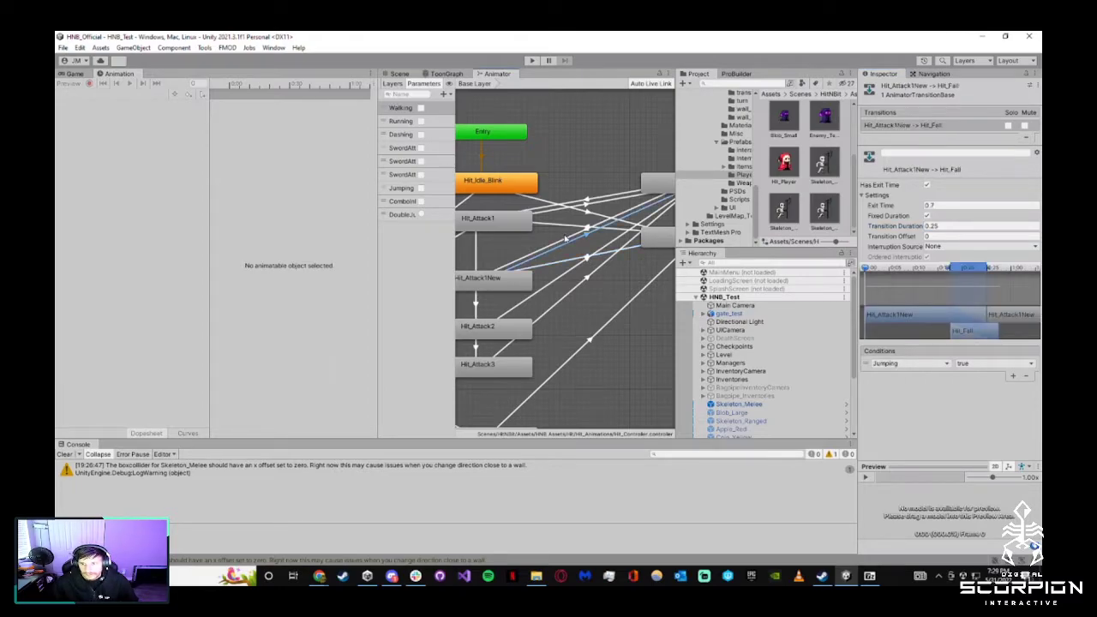
{"action": "left_click", "coordinate": [579, 209]}
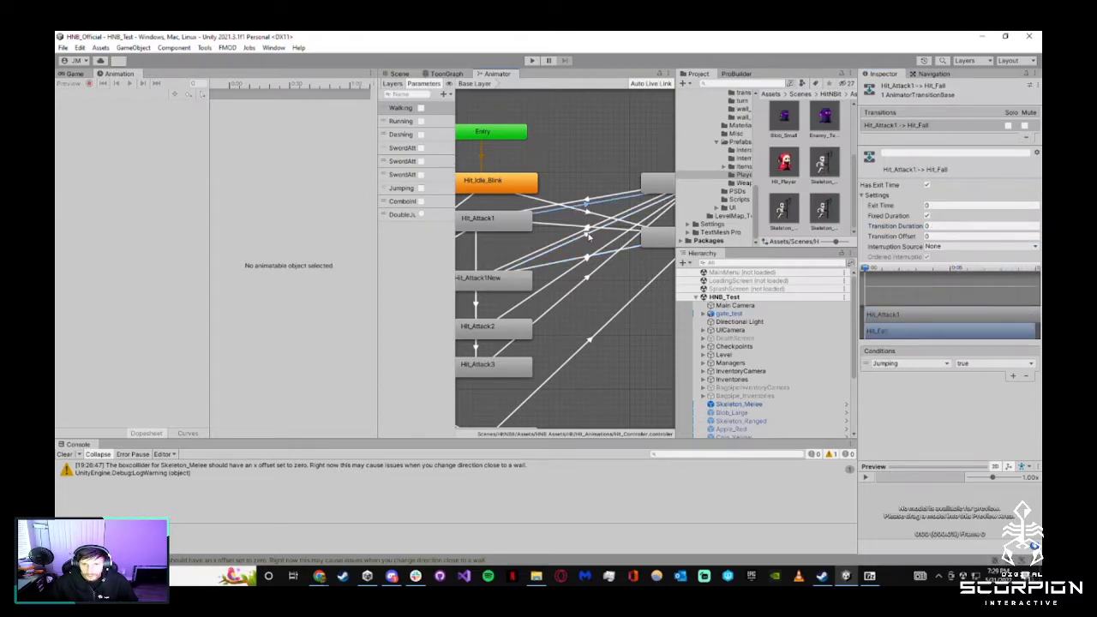
{"action": "left_click", "coordinate": [588, 233]}
{"action": "left_click", "coordinate": [931, 208]}
{"action": "left_click", "coordinate": [933, 225]}
{"action": "type", "text": "0"}
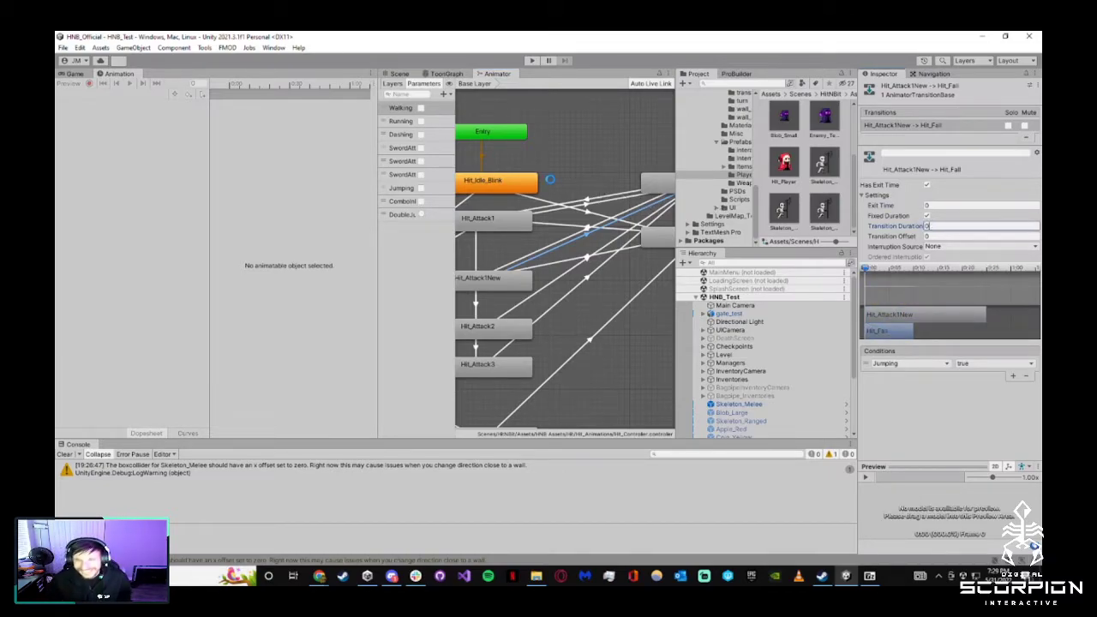
Disable Has Exit Time and set Transition Duration to 0 on the Hit_Fall to Hit_Attack1New transition, matching Hit_Fall to Hit_Attack1
{"action": "left_click", "coordinate": [591, 200]}
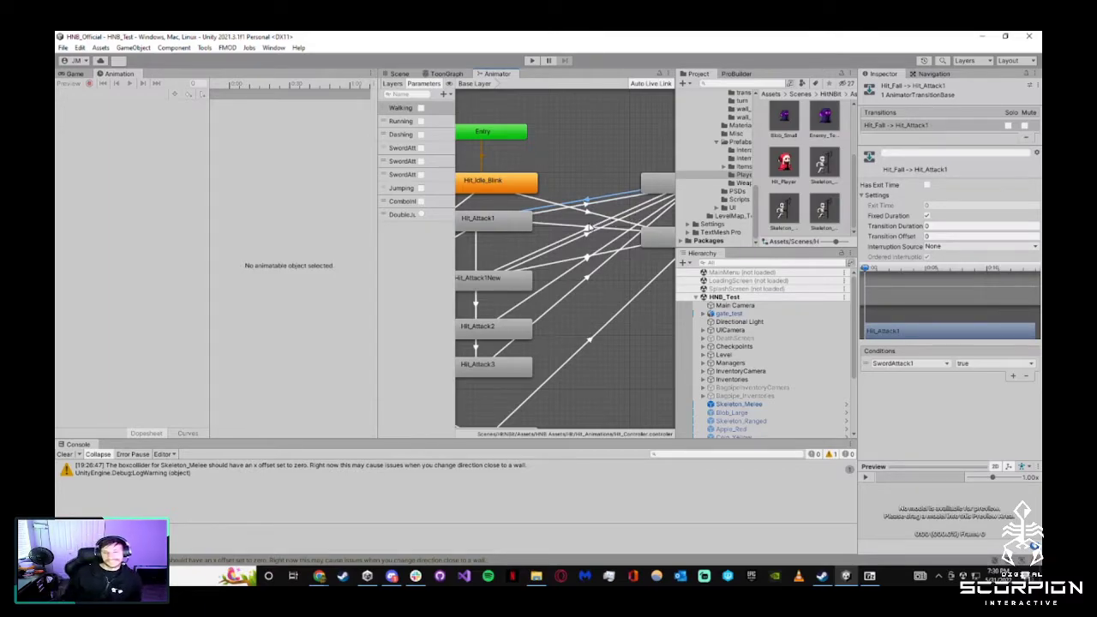
{"action": "left_click", "coordinate": [591, 228]}
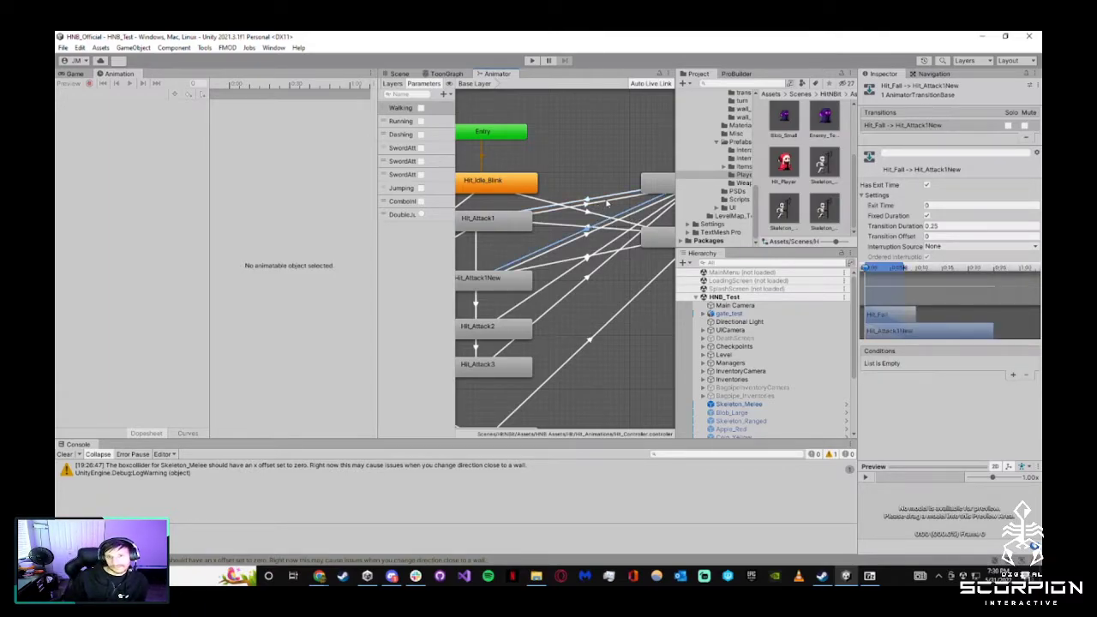
{"action": "left_click", "coordinate": [605, 199]}
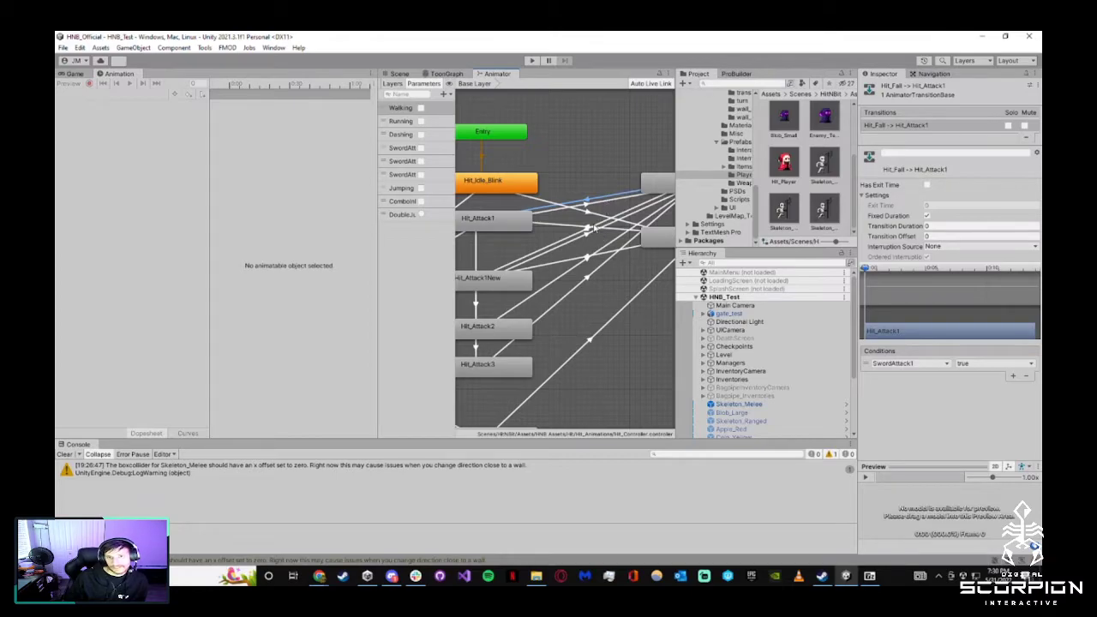
{"action": "left_click", "coordinate": [592, 228]}
{"action": "left_click", "coordinate": [927, 184]}
{"action": "left_click", "coordinate": [943, 226]}
{"action": "type", "text": "0"}
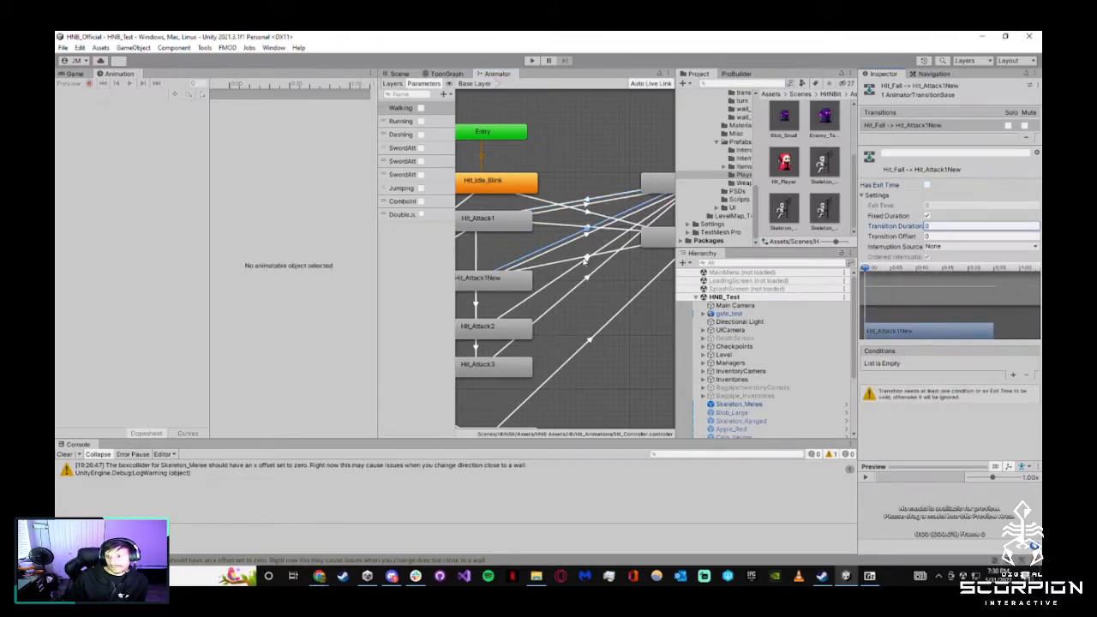
Add the condition SwordAttack1 true to the Hit_Fall to Hit_Attack1New transition, matching the Hit_Fall to Hit_Attack1 transition
{"action": "left_click", "coordinate": [586, 200]}
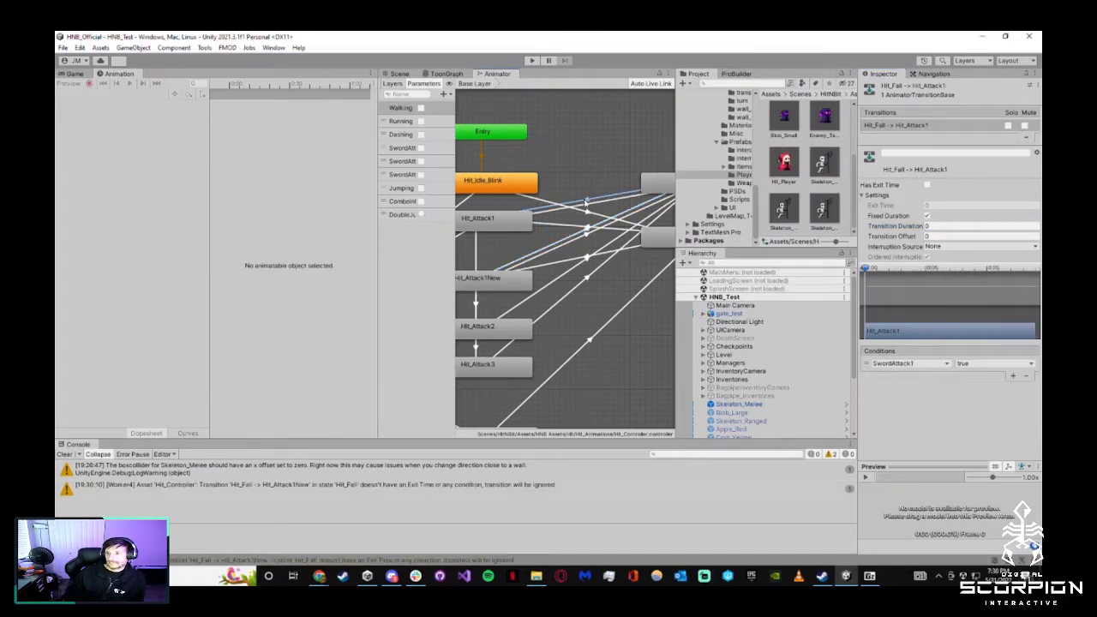
{"action": "left_click", "coordinate": [601, 214]}
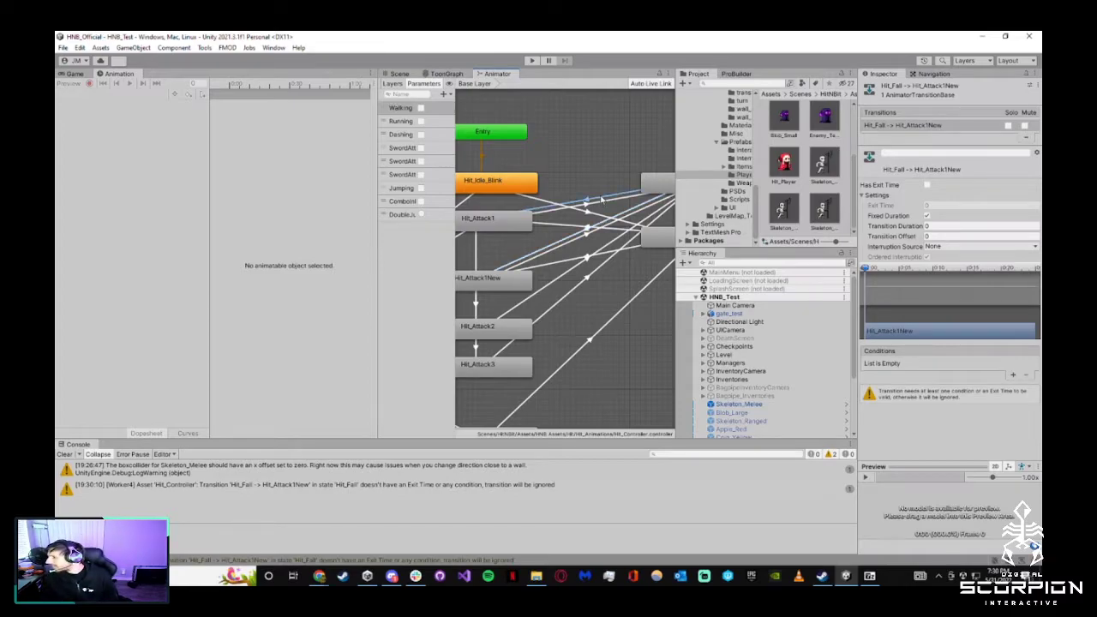
{"action": "left_click", "coordinate": [602, 199]}
{"action": "left_click", "coordinate": [603, 223]}
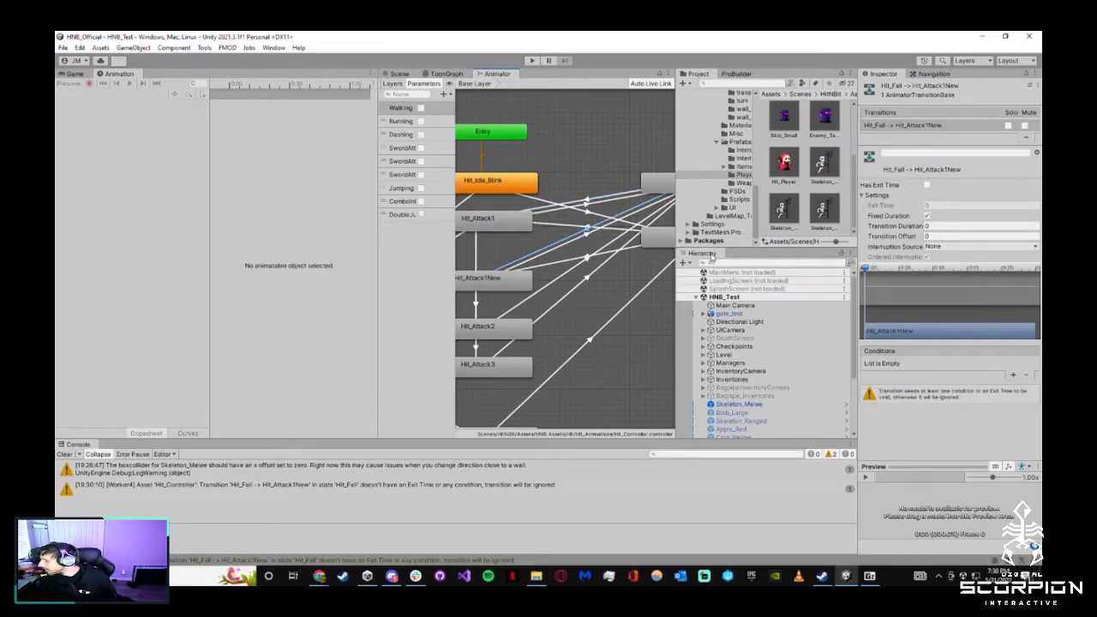
{"action": "left_click", "coordinate": [1012, 374]}
{"action": "left_click", "coordinate": [908, 363]}
{"action": "left_click", "coordinate": [908, 420]}
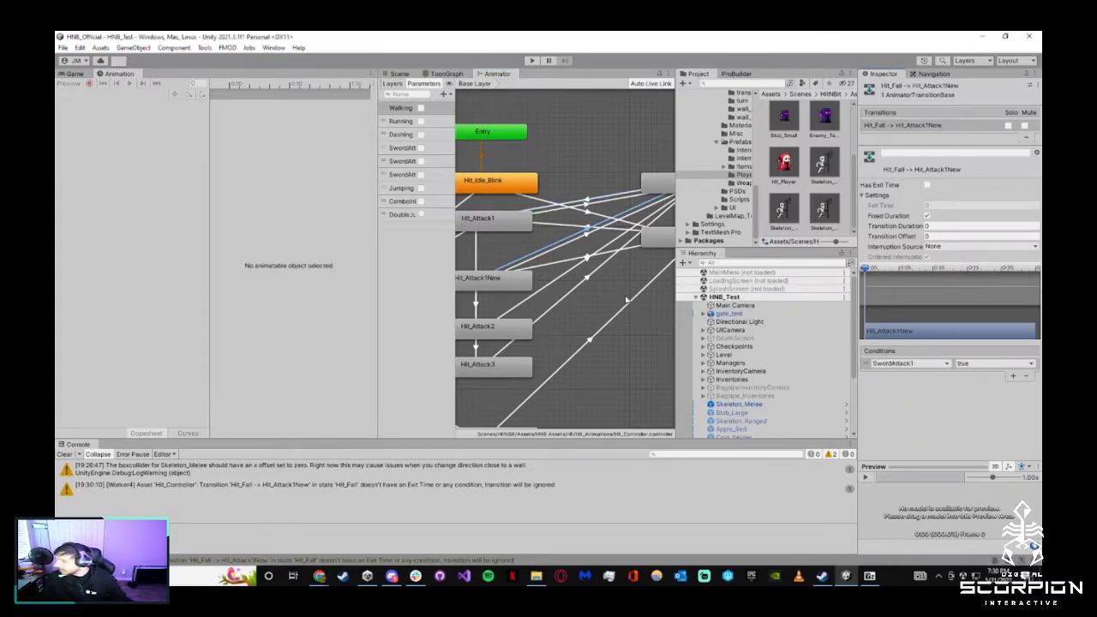
Spread out the attack states by repositioning Hit_Attack2 and Hit_Attack3 together and shifting Hit_Attack1New down and slightly aside
{"action": "left_click", "coordinate": [511, 278]}
{"action": "left_click", "coordinate": [501, 224]}
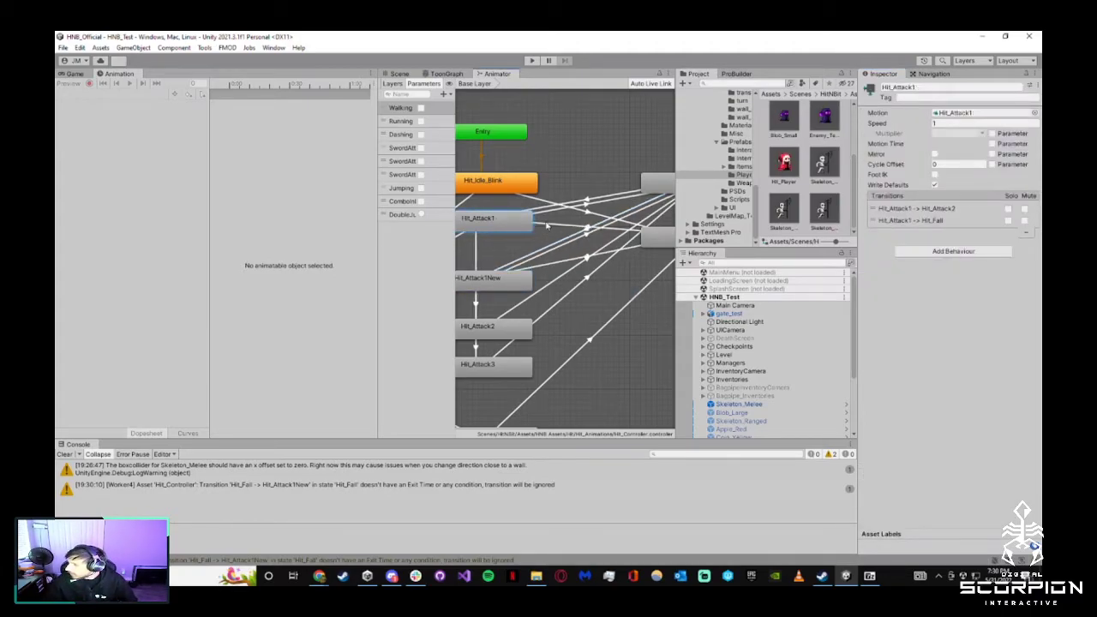
{"action": "left_click_drag", "start_coordinate": [519, 283], "coordinate": [518, 299]}
{"action": "scroll", "coordinate": [534, 343], "scroll_direction": "down", "scroll_amount": 3}
{"action": "middle_click_drag", "start_coordinate": [534, 343], "coordinate": [595, 311]}
{"action": "left_click_drag", "start_coordinate": [594, 313], "coordinate": [586, 270]}
{"action": "left_click_drag", "start_coordinate": [586, 269], "coordinate": [593, 298]}
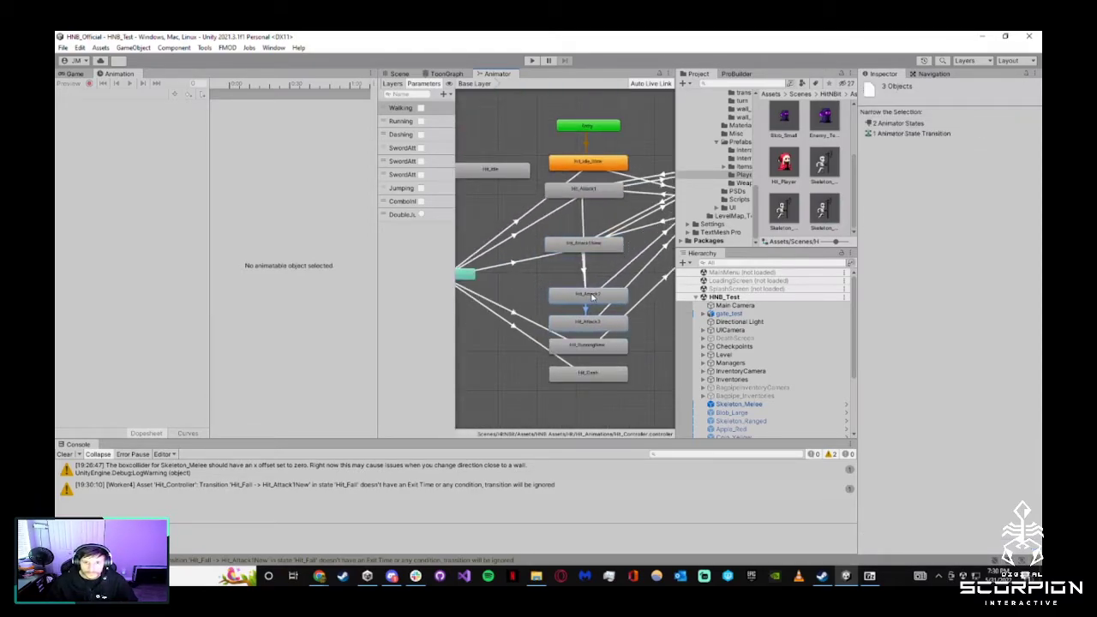
{"action": "middle_click_drag", "start_coordinate": [649, 297], "coordinate": [587, 301]}
{"action": "left_click_drag", "start_coordinate": [535, 251], "coordinate": [546, 253]}
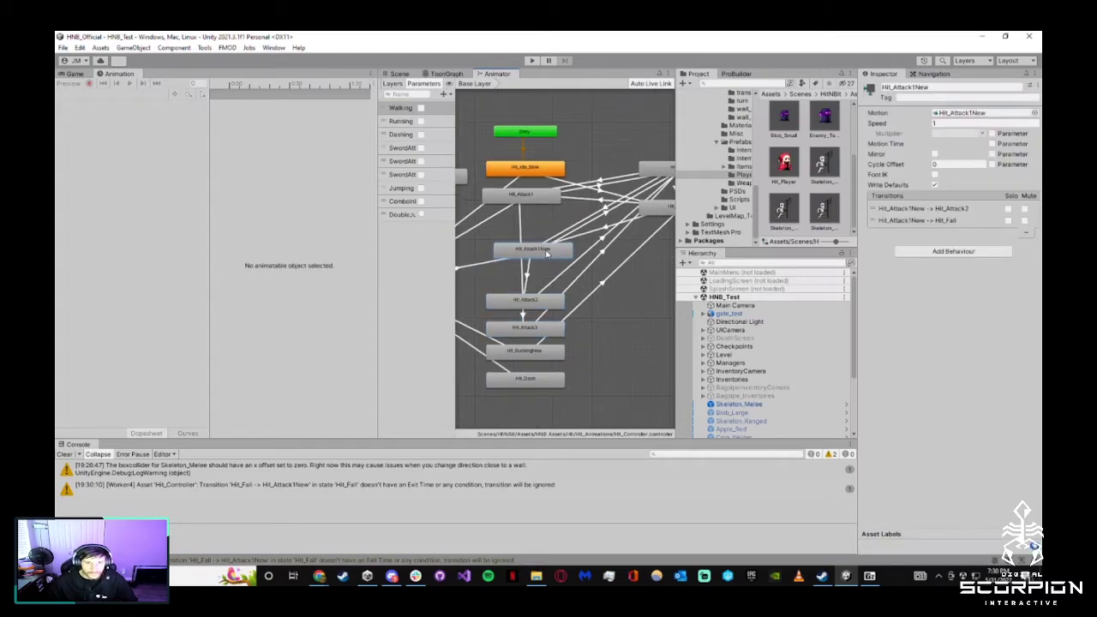
Disable Has Exit Time and zero the Transition Duration on the Hit_Attack1New to Hit_Attack2 transition, matching Hit_Attack1 to Hit_Attack2
{"action": "left_click", "coordinate": [523, 223]}
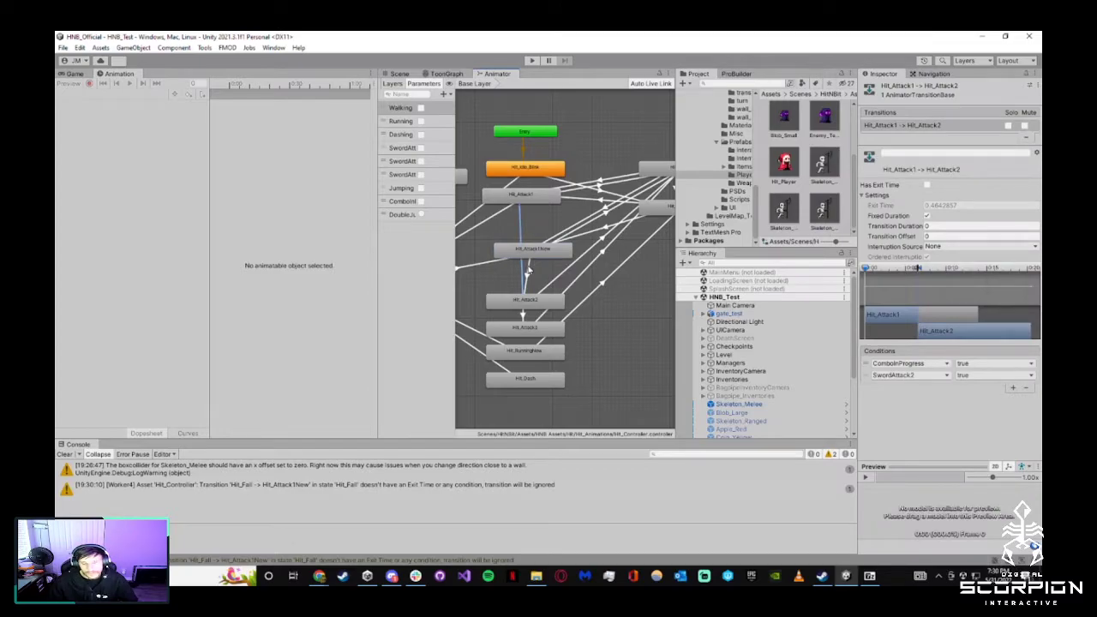
{"action": "left_click", "coordinate": [526, 271]}
{"action": "left_click", "coordinate": [927, 185]}
{"action": "left_click", "coordinate": [943, 227]}
{"action": "key", "text": "BackSpace"}
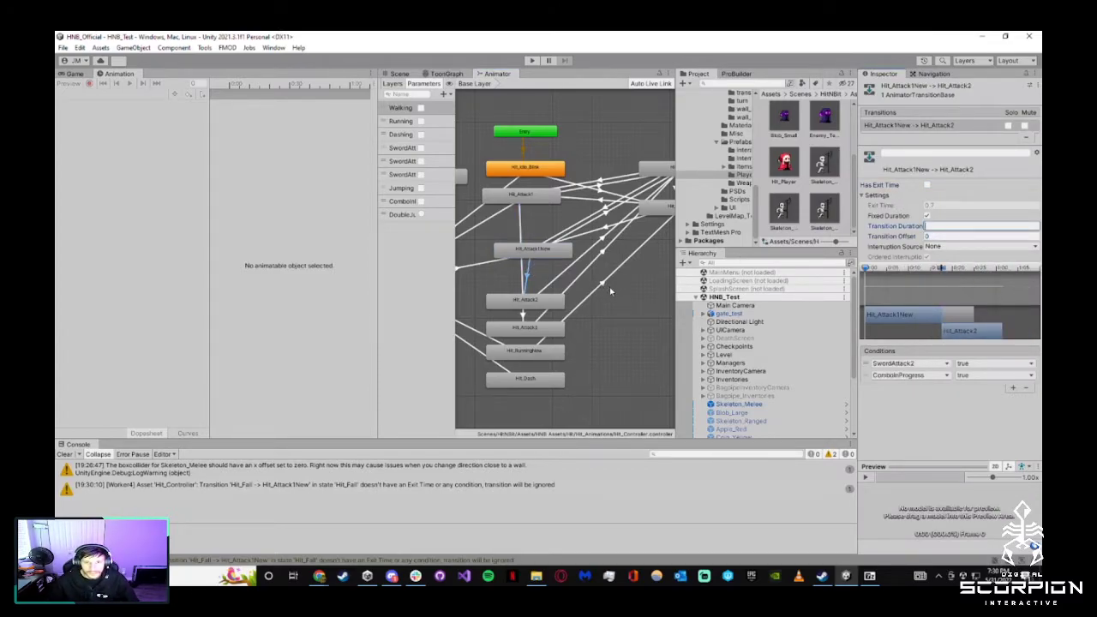
Set Transition Duration to 0 on the AnyState to Hit_Attack1New transition
{"action": "left_click", "coordinate": [521, 228]}
{"action": "left_click", "coordinate": [480, 267]}
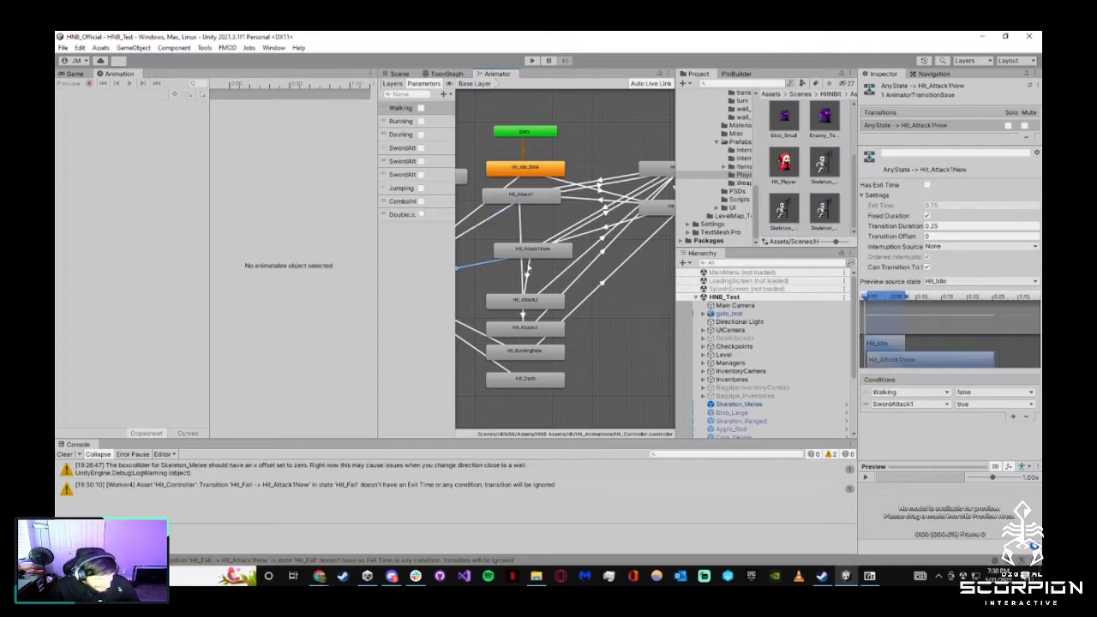
{"action": "left_click", "coordinate": [964, 225]}
{"action": "type", "text": "0"}
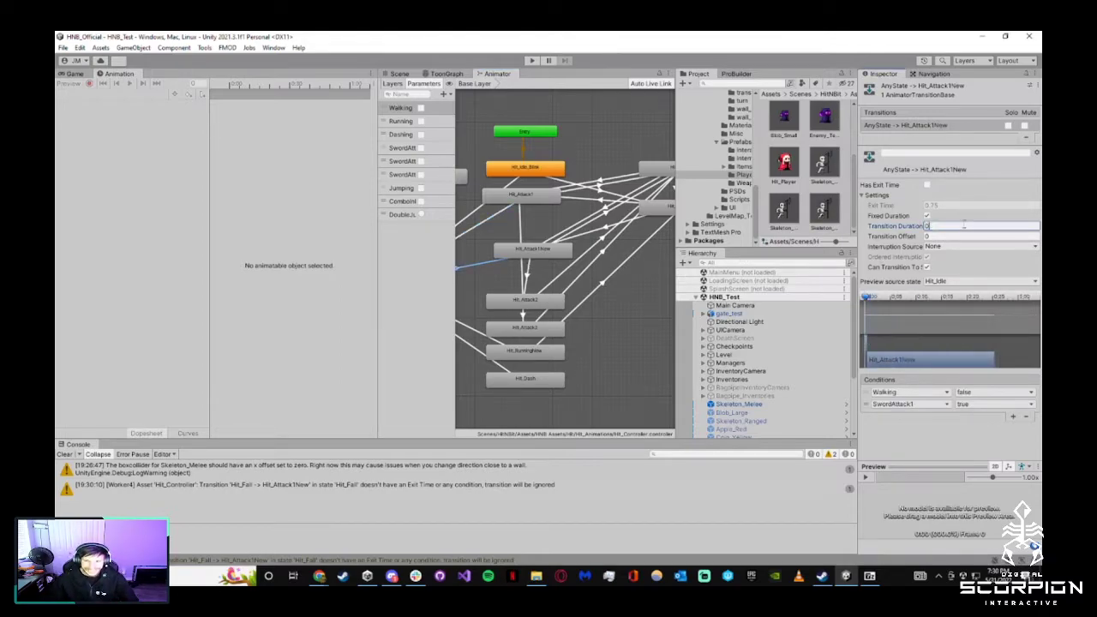
Delete the old Hit_Attack1 state from the Animator graph
{"action": "left_click", "coordinate": [532, 199]}
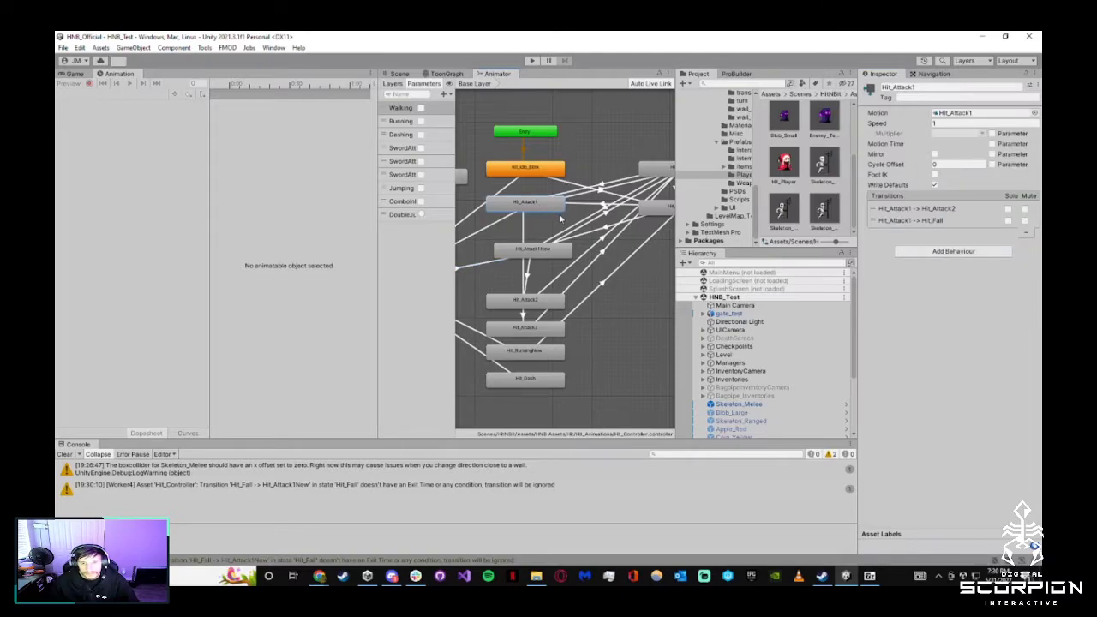
{"action": "key", "text": "Delete"}
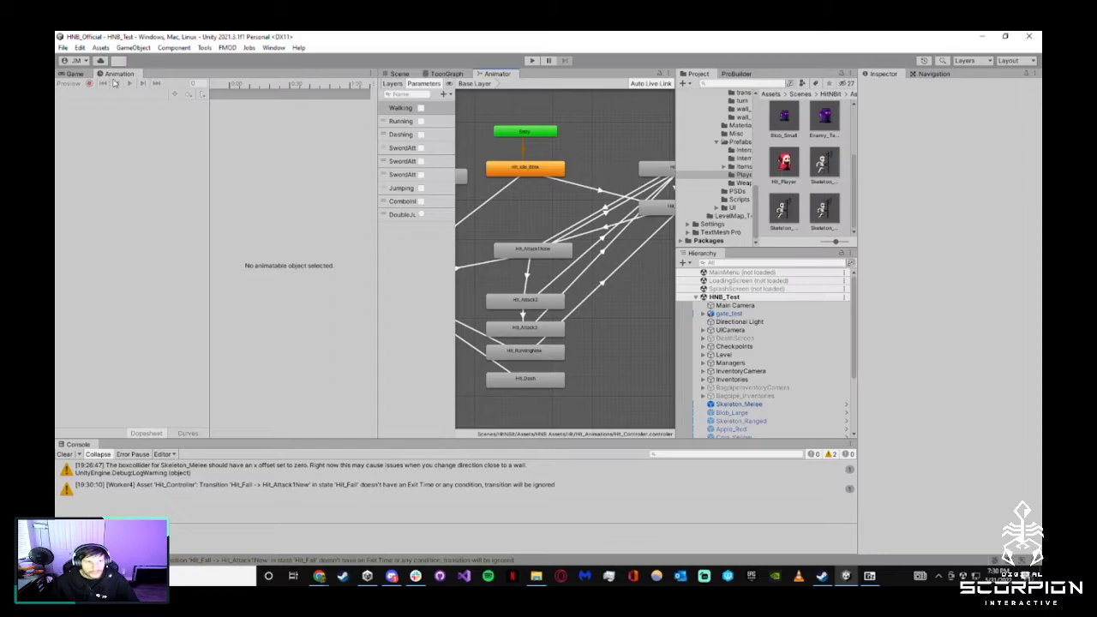
Run the game with the Scene view showing and test the player's new sword attack on the ground near the chandelier
{"action": "left_click", "coordinate": [399, 73]}
{"action": "left_click", "coordinate": [531, 60]}
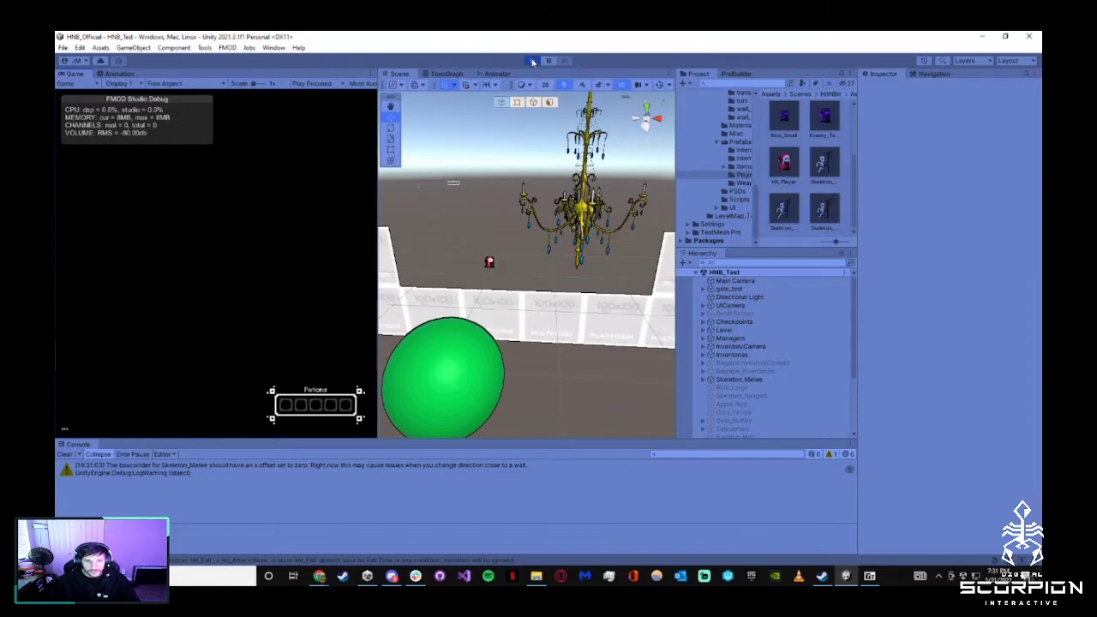
{"action": "key", "text": "d"}
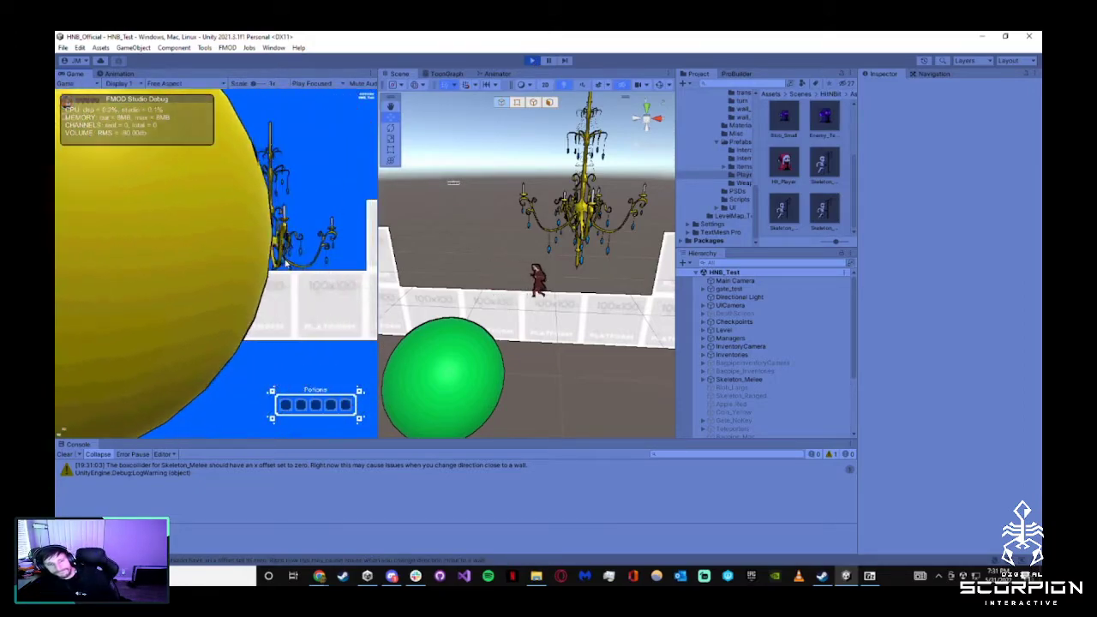
{"action": "left_click", "coordinate": [287, 264]}
{"action": "left_click", "coordinate": [286, 264]}
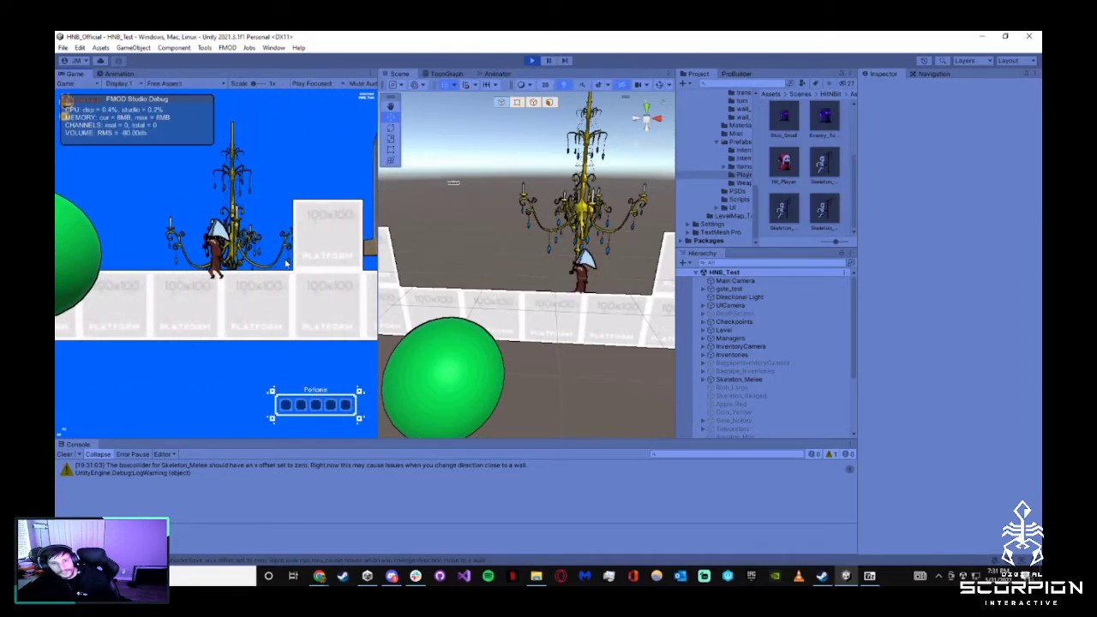
{"action": "left_click", "coordinate": [286, 264]}
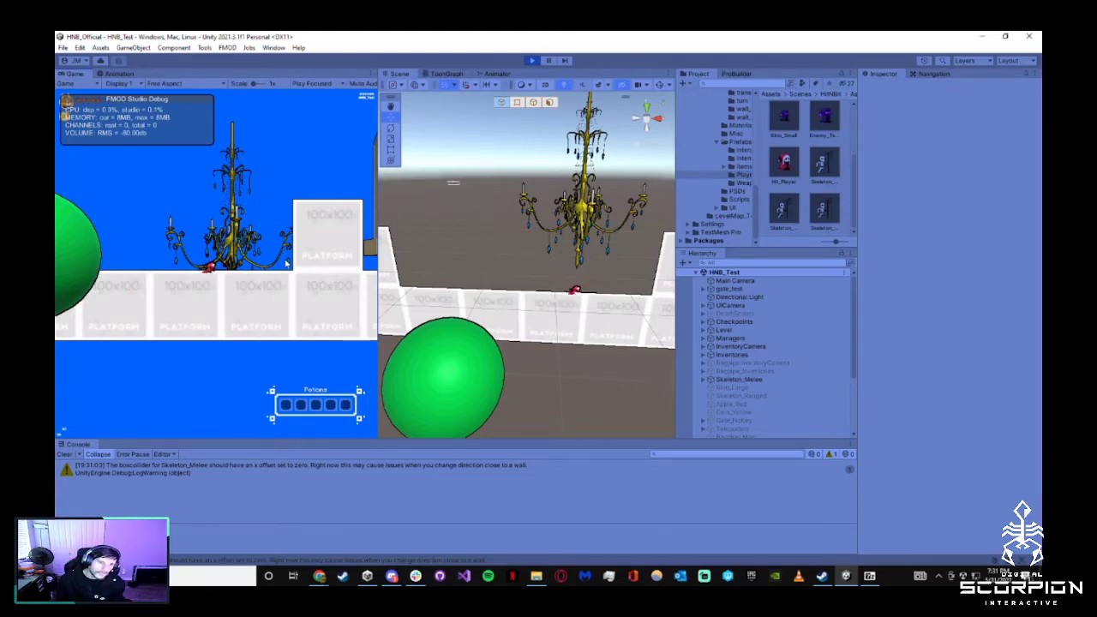
Jump the player over the raised platform block and test the sword attack in front of the gate
{"action": "key", "text": "d"}
{"action": "key", "text": "space"}
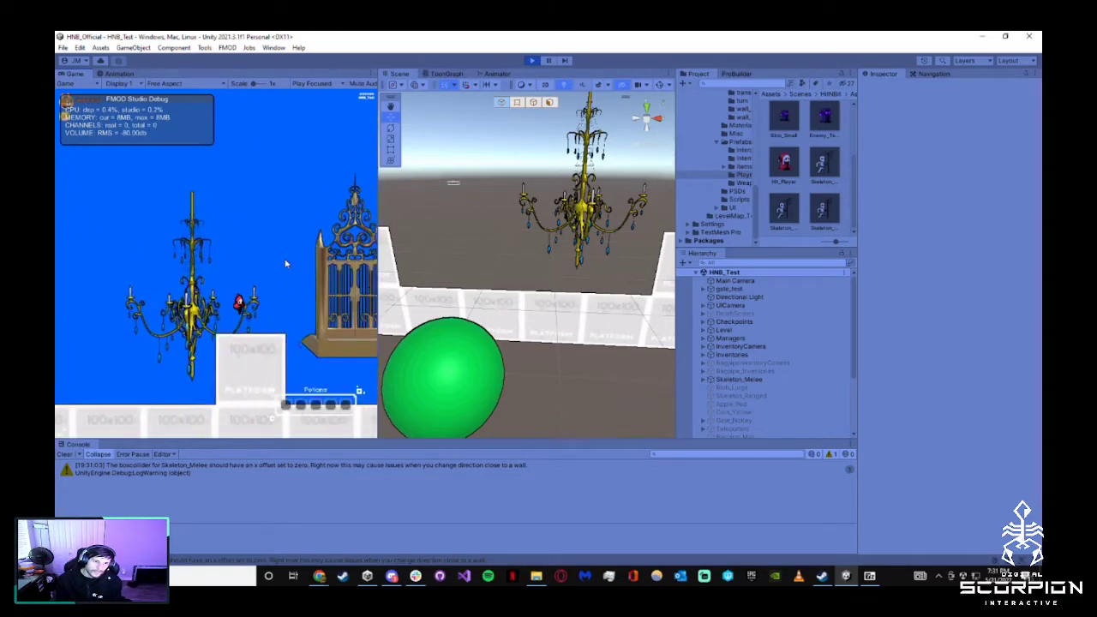
{"action": "key", "text": "d"}
{"action": "key", "text": "a"}
{"action": "key", "text": "d"}
{"action": "key", "text": "d"}
{"action": "left_click", "coordinate": [286, 264]}
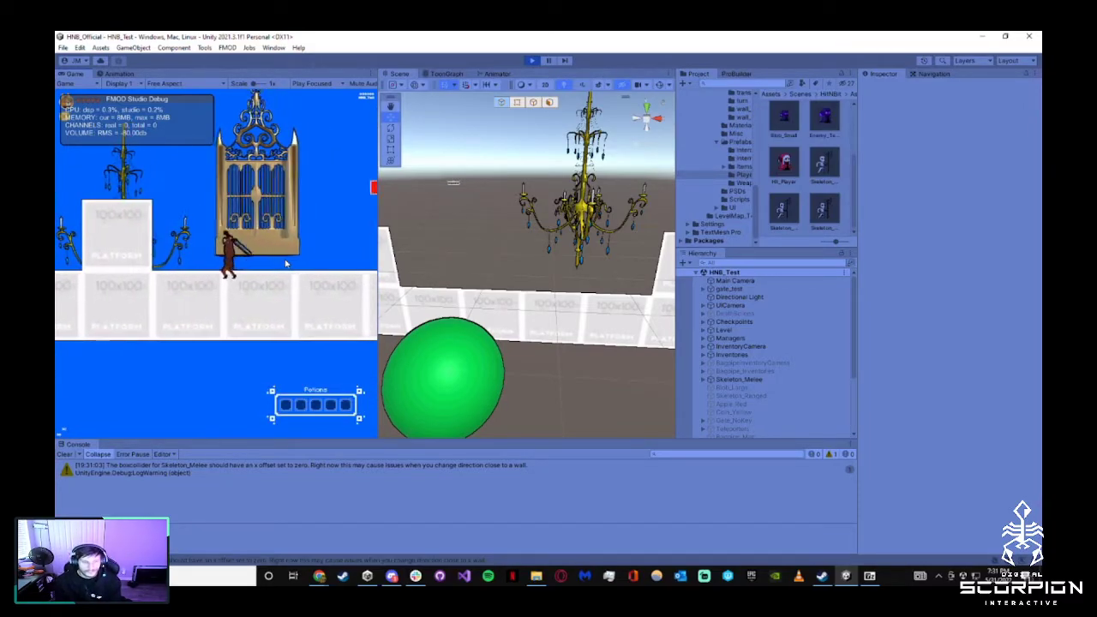
Walk the player toward the skeleton enemy and strike it with repeated sword attacks
{"action": "key", "text": "d"}
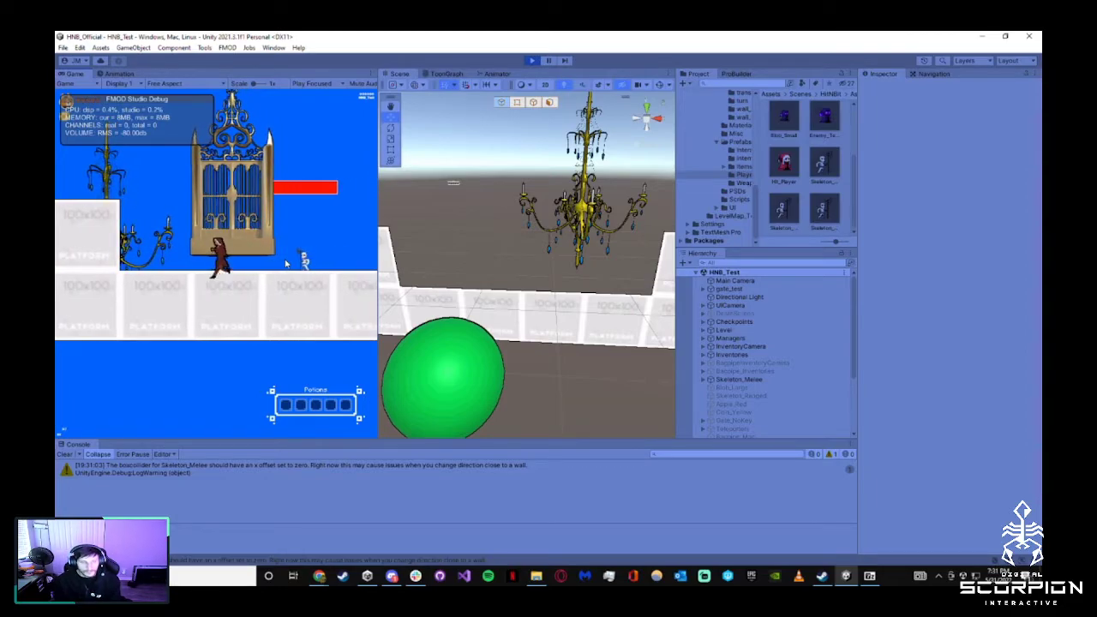
{"action": "left_click", "coordinate": [286, 263]}
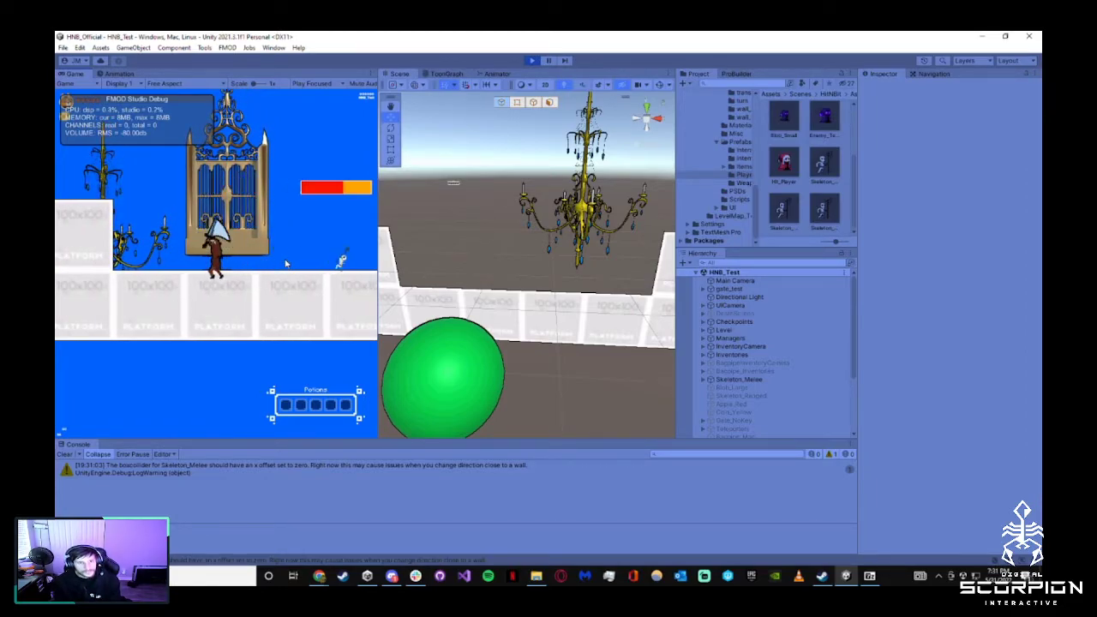
{"action": "key", "text": "d"}
{"action": "left_click", "coordinate": [286, 263]}
{"action": "key", "text": "d"}
{"action": "key", "text": "d"}
{"action": "left_click", "coordinate": [286, 263]}
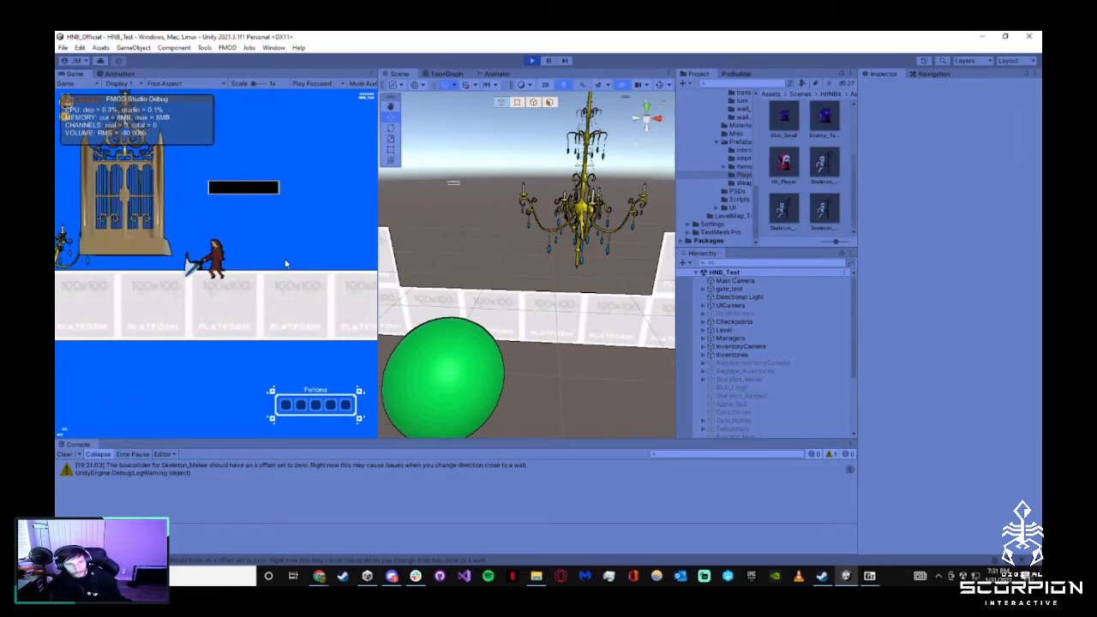
Turn the player back and forth beside the gate, test sword attacks in both directions, and stop the game
{"action": "key", "text": "a"}
{"action": "key", "text": "d"}
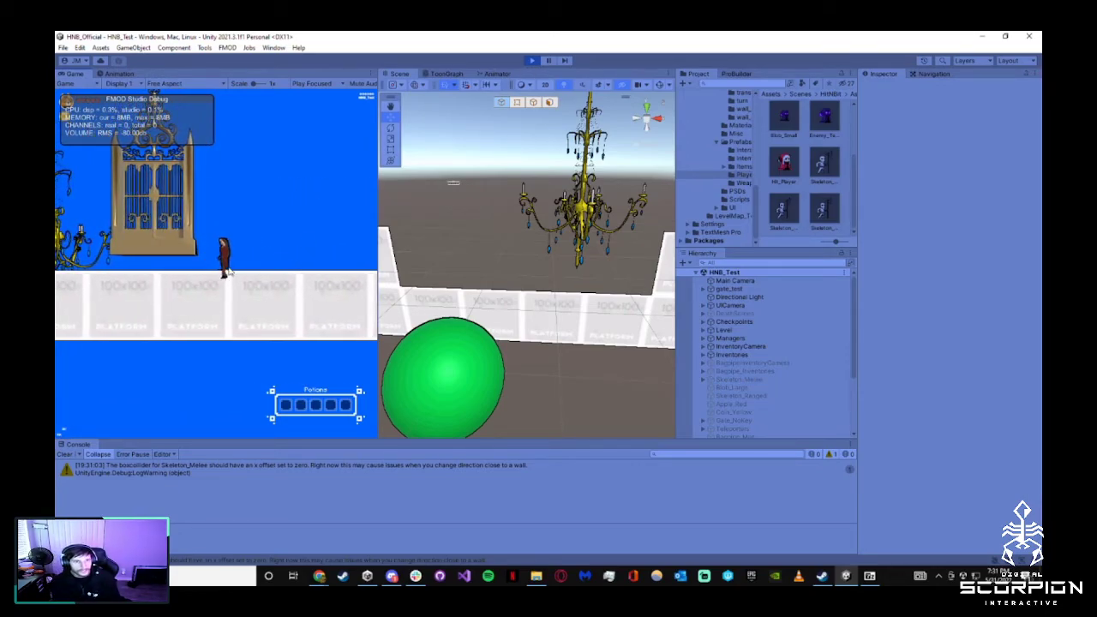
{"action": "left_click", "coordinate": [229, 271]}
{"action": "left_click", "coordinate": [230, 271]}
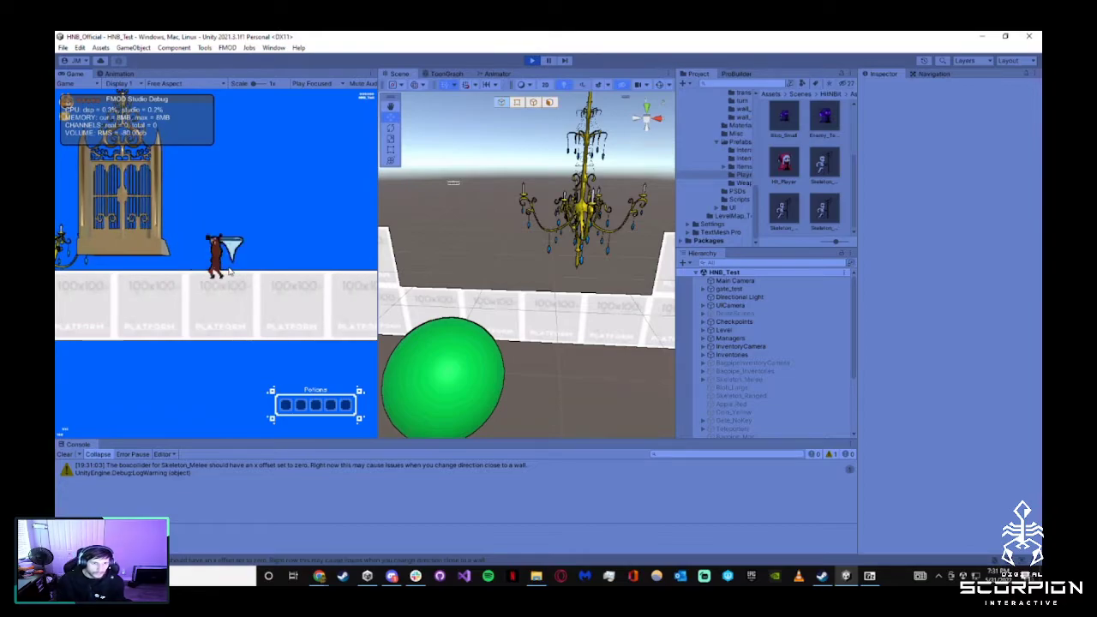
{"action": "left_click", "coordinate": [230, 271]}
{"action": "key", "text": "a"}
{"action": "left_click", "coordinate": [229, 272]}
{"action": "key", "text": "a"}
{"action": "left_click", "coordinate": [259, 273]}
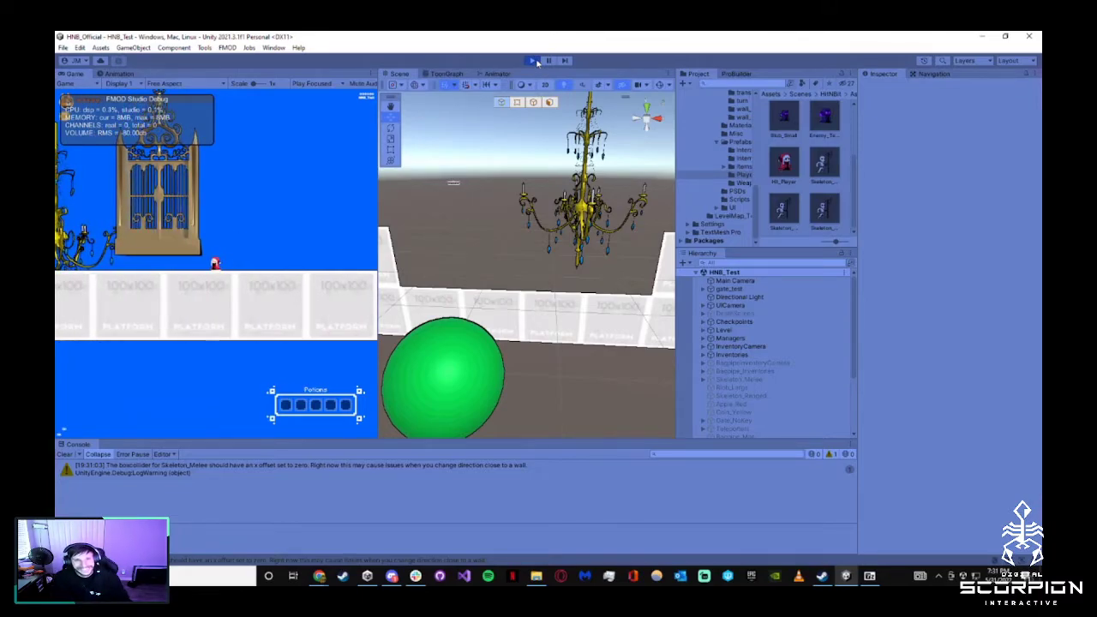
{"action": "key", "text": "ctrl+p"}
Regroup Hit_Attack1New, Hit_Attack2 and Hit_Attack3 in a compact column beneath the Hit_Idle_Base state and clear the console
{"action": "left_click", "coordinate": [479, 75]}
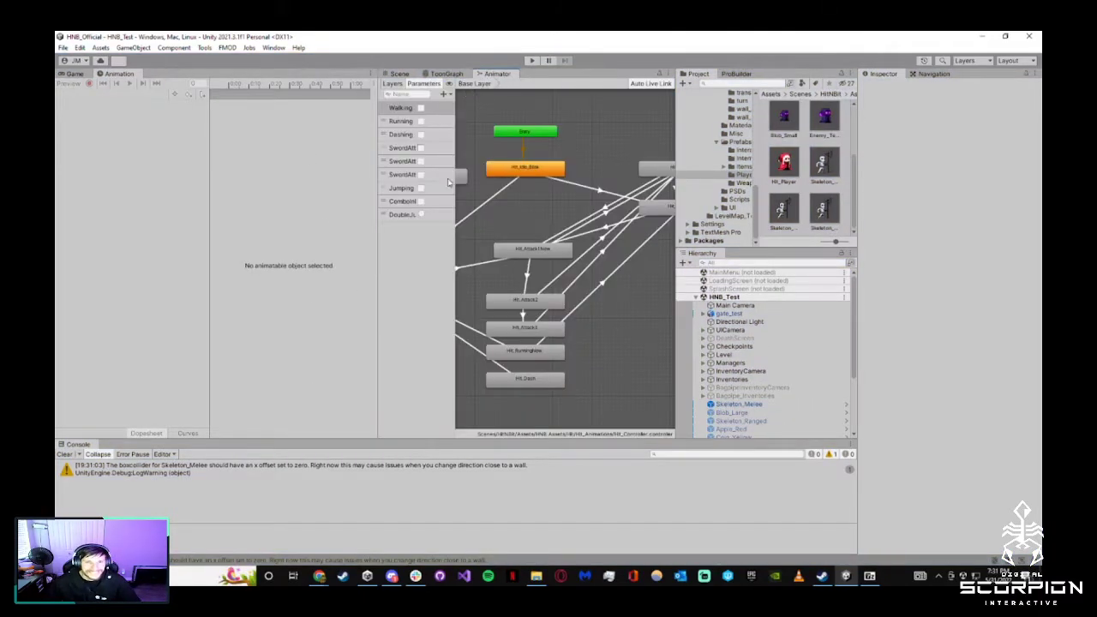
{"action": "middle_click_drag", "start_coordinate": [551, 329], "coordinate": [582, 290]}
{"action": "left_click_drag", "start_coordinate": [569, 219], "coordinate": [561, 227]}
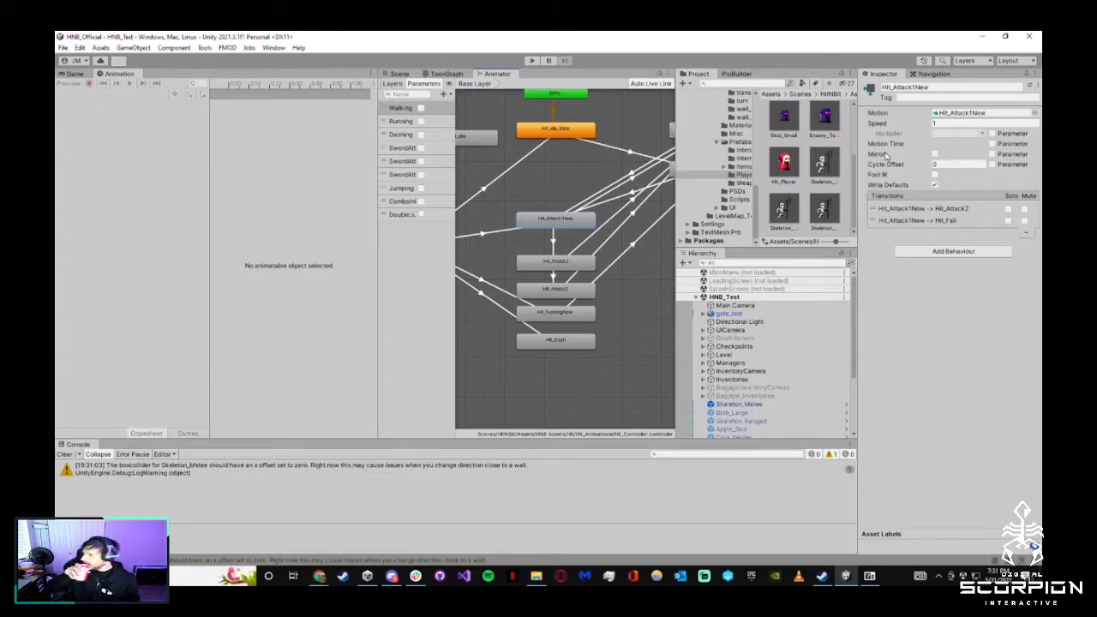
{"action": "left_click", "coordinate": [571, 264]}
{"action": "left_click_drag", "start_coordinate": [571, 223], "coordinate": [569, 242]}
{"action": "left_click_drag", "start_coordinate": [556, 301], "coordinate": [567, 195]}
{"action": "left_click", "coordinate": [565, 207]}
{"action": "left_click", "coordinate": [568, 177]}
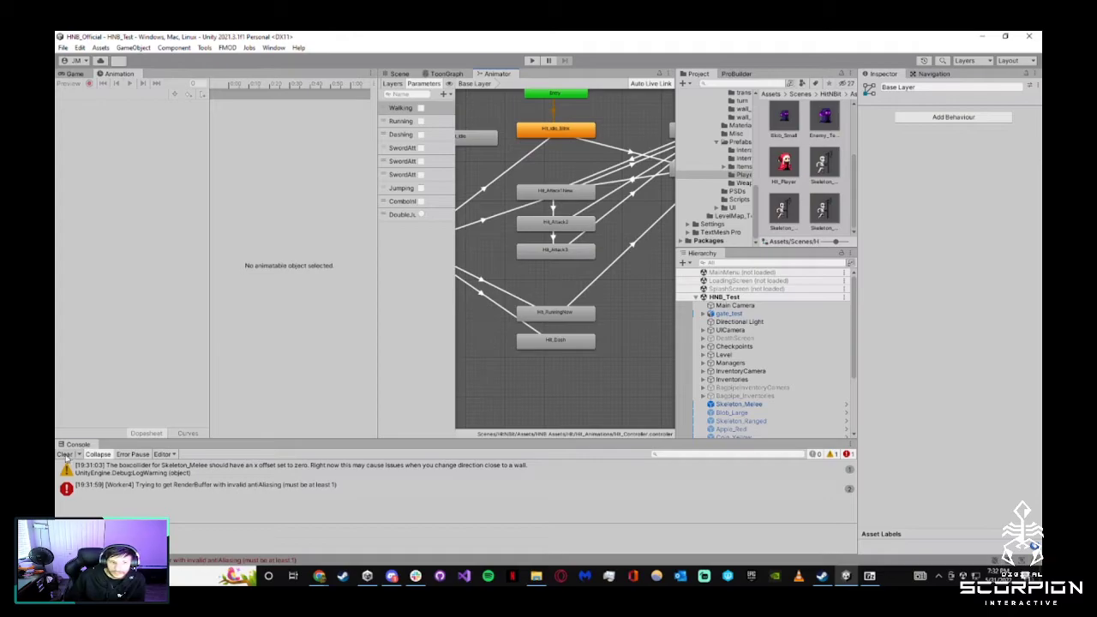
{"action": "left_click", "coordinate": [66, 454]}
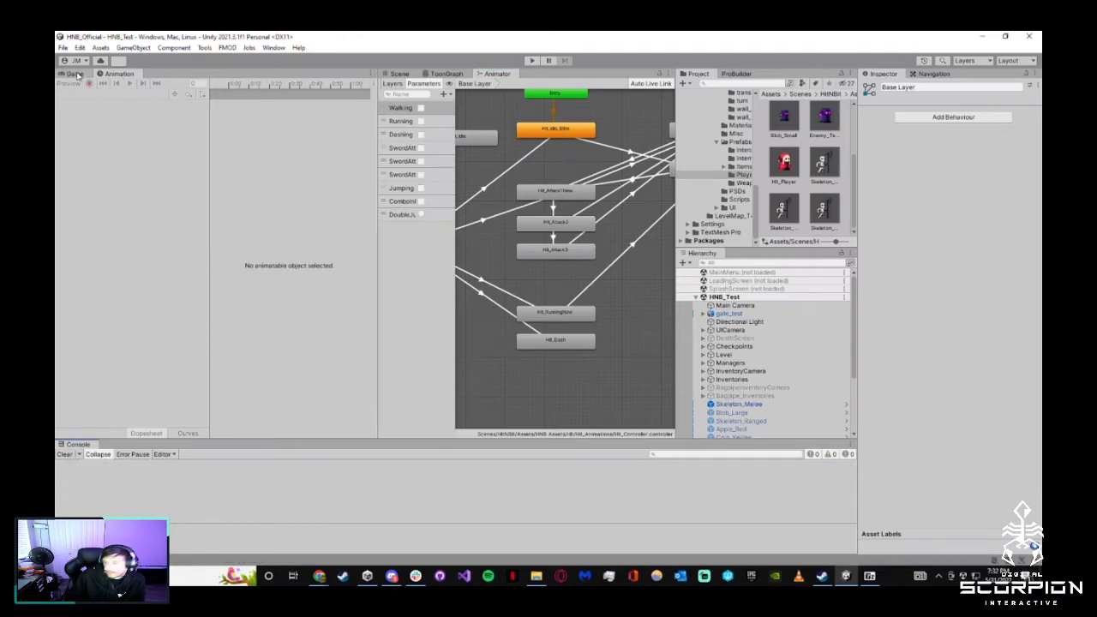
Enable Flip X on the Hit_Player prefab's Sprite Renderer and return to the HNB_Test scene
{"action": "left_click", "coordinate": [82, 74]}
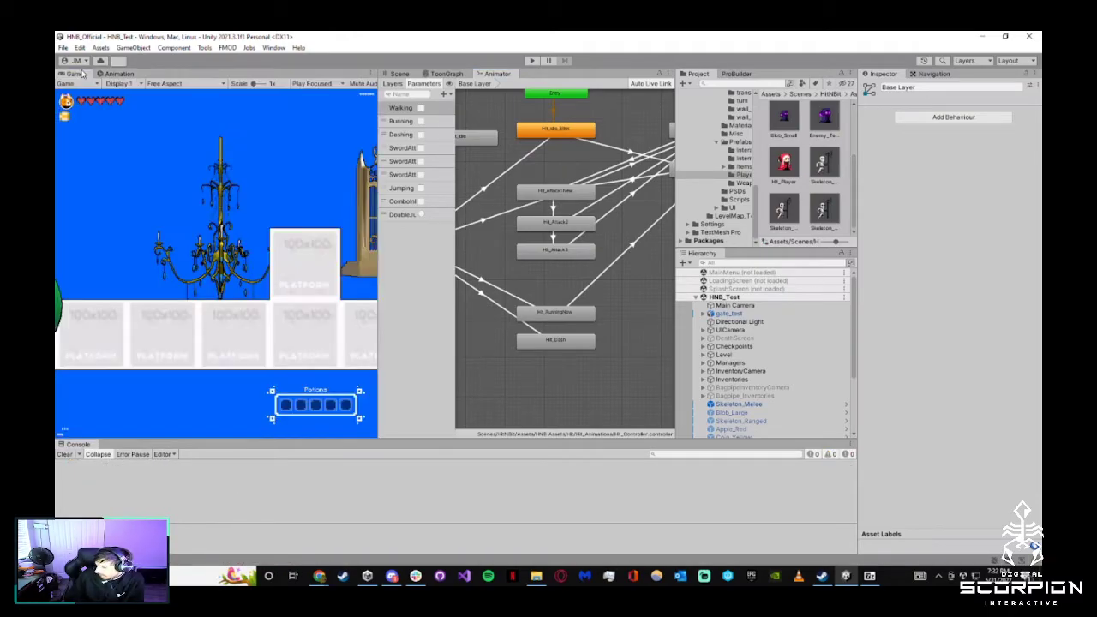
{"action": "left_click", "coordinate": [780, 172]}
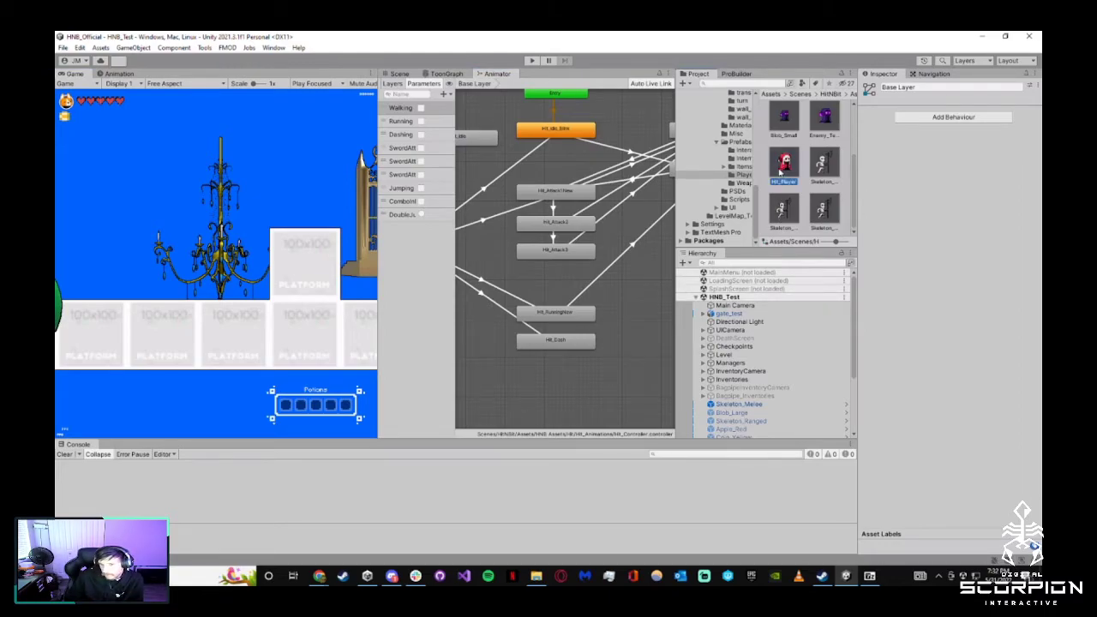
{"action": "double_click", "coordinate": [782, 168]}
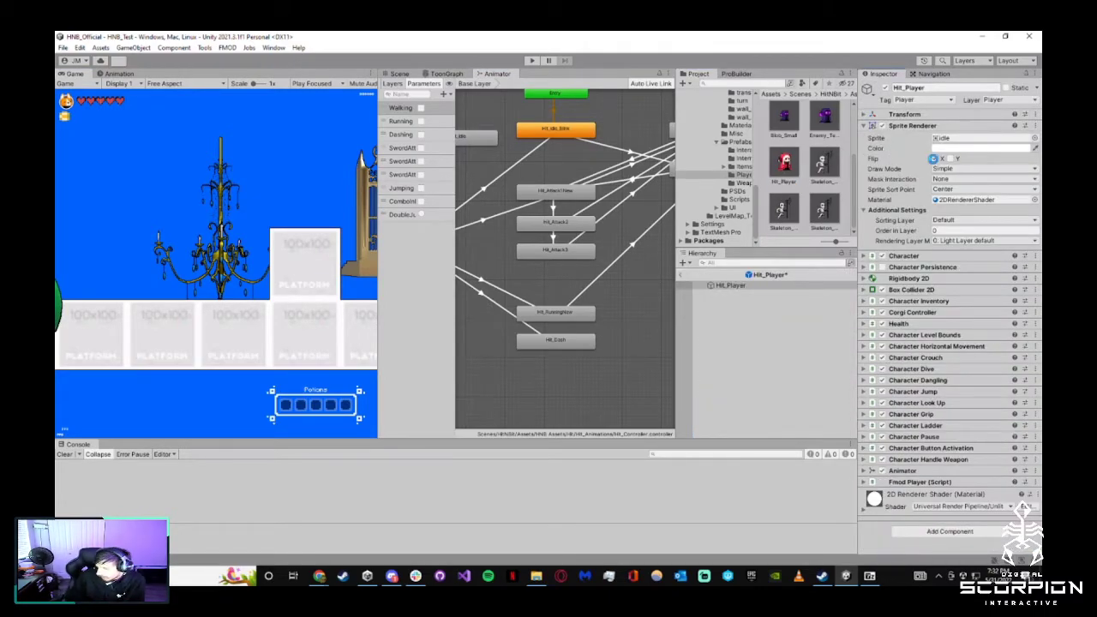
{"action": "left_click", "coordinate": [682, 279]}
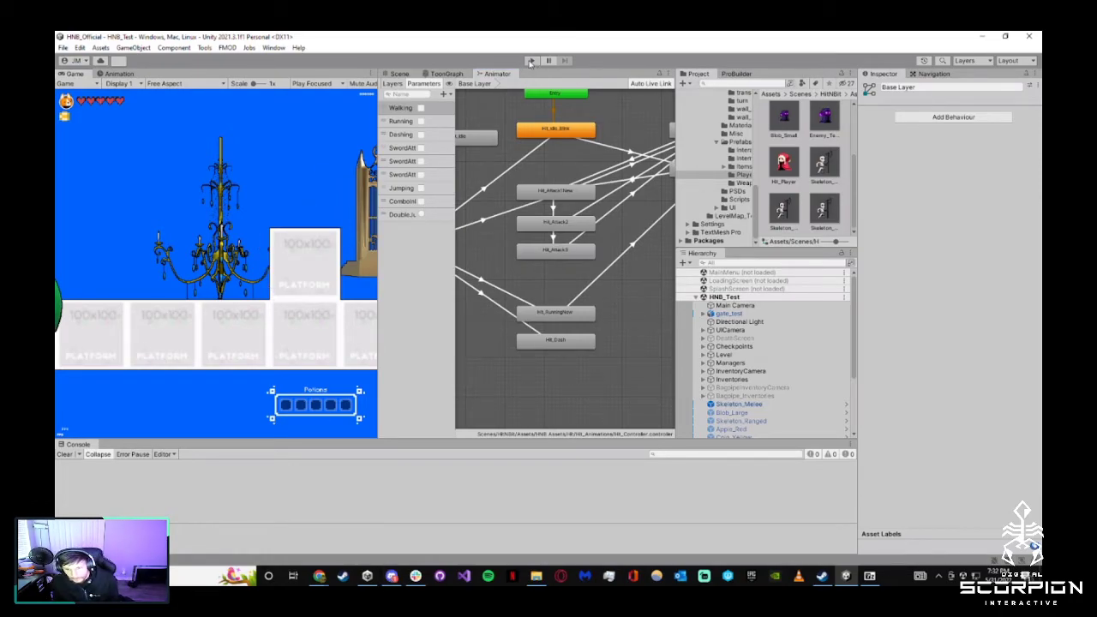
Select all the coloured toon-shaded cubes and spheres together and move them away from the platforms
{"action": "left_click", "coordinate": [398, 73]}
{"action": "right_click_drag", "start_coordinate": [584, 298], "coordinate": [525, 326]}
{"action": "key", "text": "s"}
{"action": "scroll", "coordinate": [524, 327], "scroll_direction": "down", "scroll_amount": 3}
{"action": "left_click", "coordinate": [570, 284]}
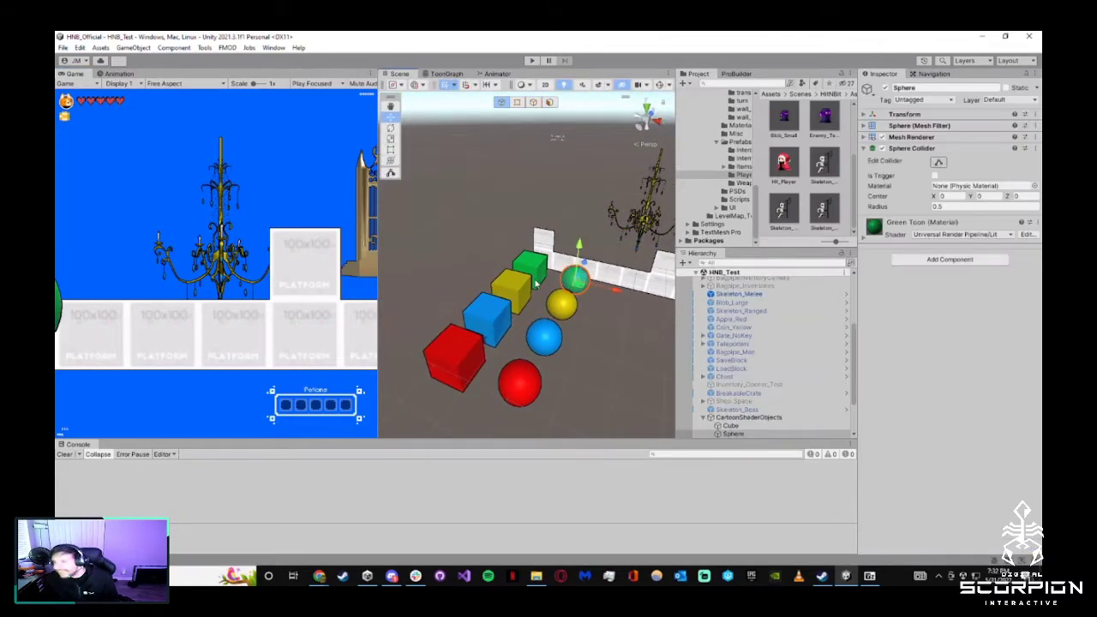
{"action": "left_click", "coordinate": [531, 273], "text": "shift"}
{"action": "left_click", "coordinate": [514, 285], "text": "shift"}
{"action": "left_click", "coordinate": [561, 303], "text": "shift"}
{"action": "left_click", "coordinate": [544, 337], "text": "shift"}
{"action": "left_click", "coordinate": [453, 356], "text": "shift"}
{"action": "left_click", "coordinate": [486, 316], "text": "shift"}
{"action": "left_click", "coordinate": [517, 381], "text": "shift"}
{"action": "left_click_drag", "start_coordinate": [566, 326], "coordinate": [477, 301]}
{"action": "left_click", "coordinate": [521, 311]}
{"action": "right_click_drag", "start_coordinate": [521, 312], "coordinate": [591, 293]}
{"action": "key", "text": "w"}
Run the game again, walk the player toward the raised platform block, test the sword attack, and stop the game
{"action": "left_click", "coordinate": [531, 61]}
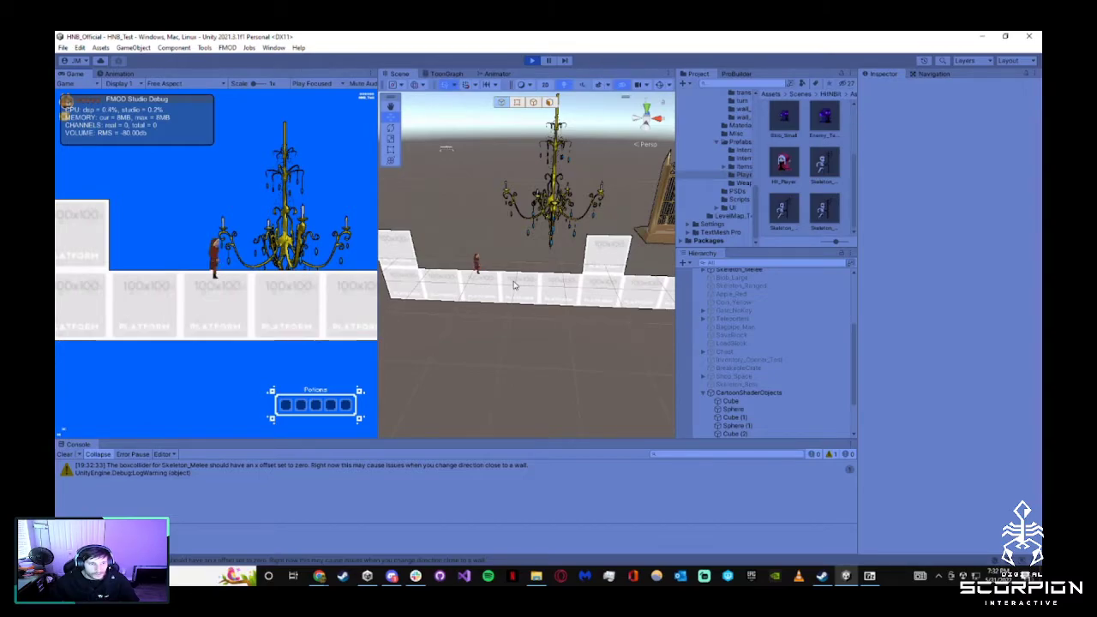
{"action": "key", "text": "d"}
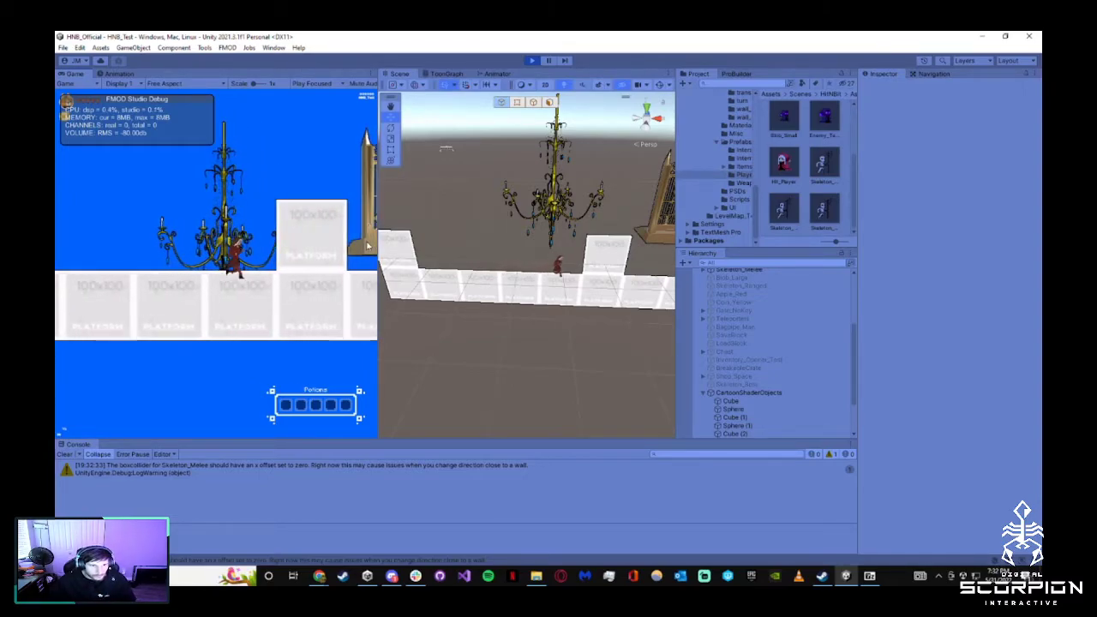
{"action": "left_click", "coordinate": [276, 289]}
{"action": "left_click", "coordinate": [276, 290]}
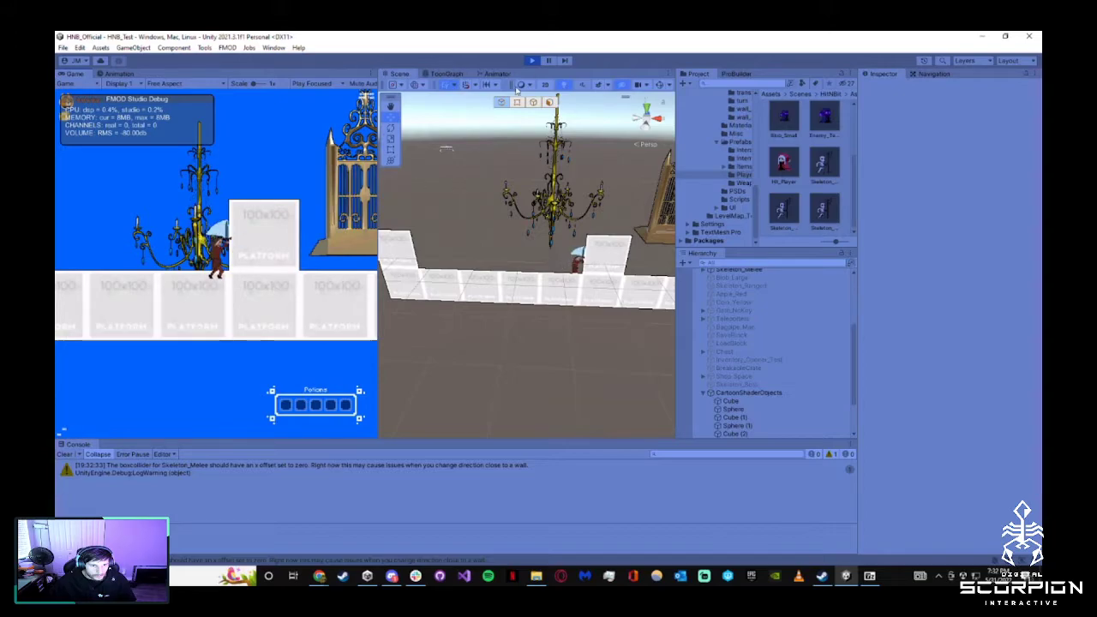
{"action": "left_click", "coordinate": [532, 61]}
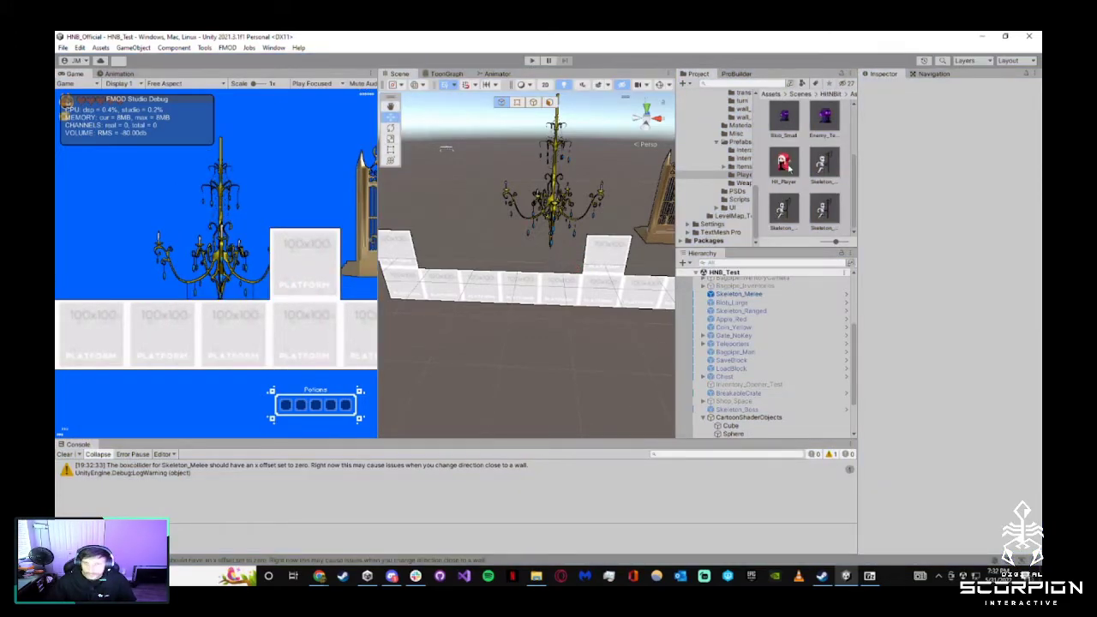
Open the Hit_Player prefab's Animator, set the Hit_Attack1New state's Speed to 2 to match Hit_RunningNew, and return to the HNB_Test scene
{"action": "left_click", "coordinate": [119, 74]}
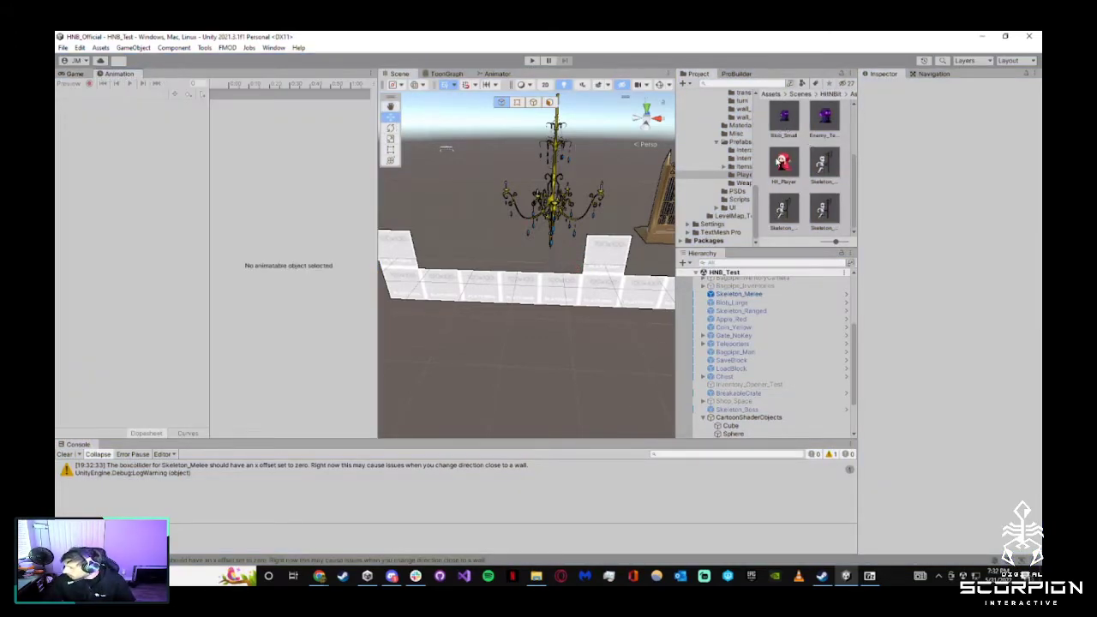
{"action": "double_click", "coordinate": [782, 161]}
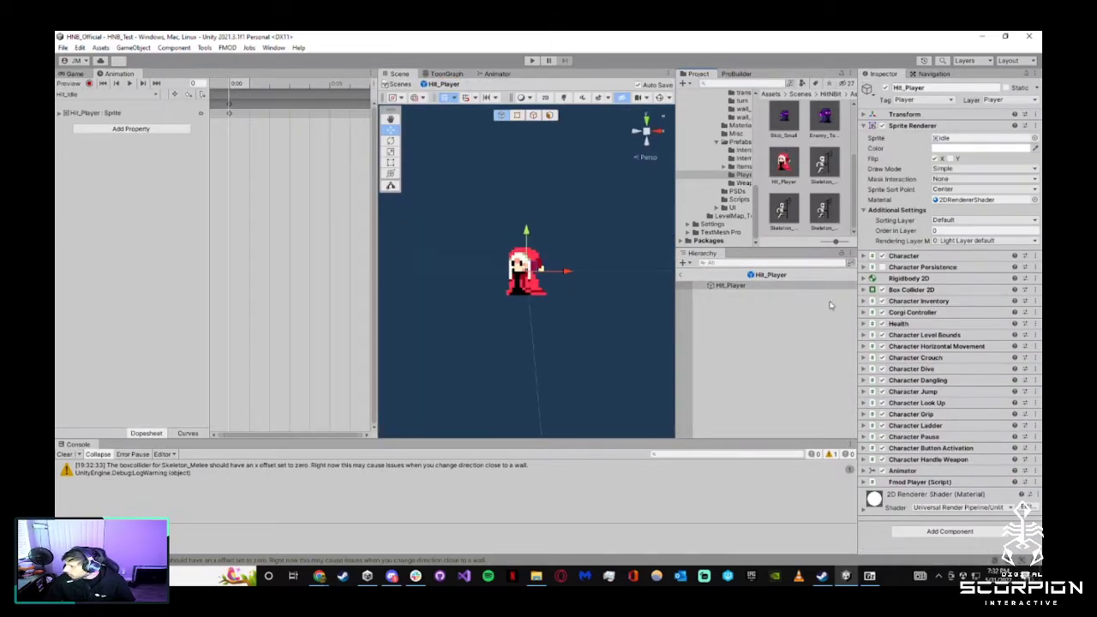
{"action": "left_click", "coordinate": [490, 74]}
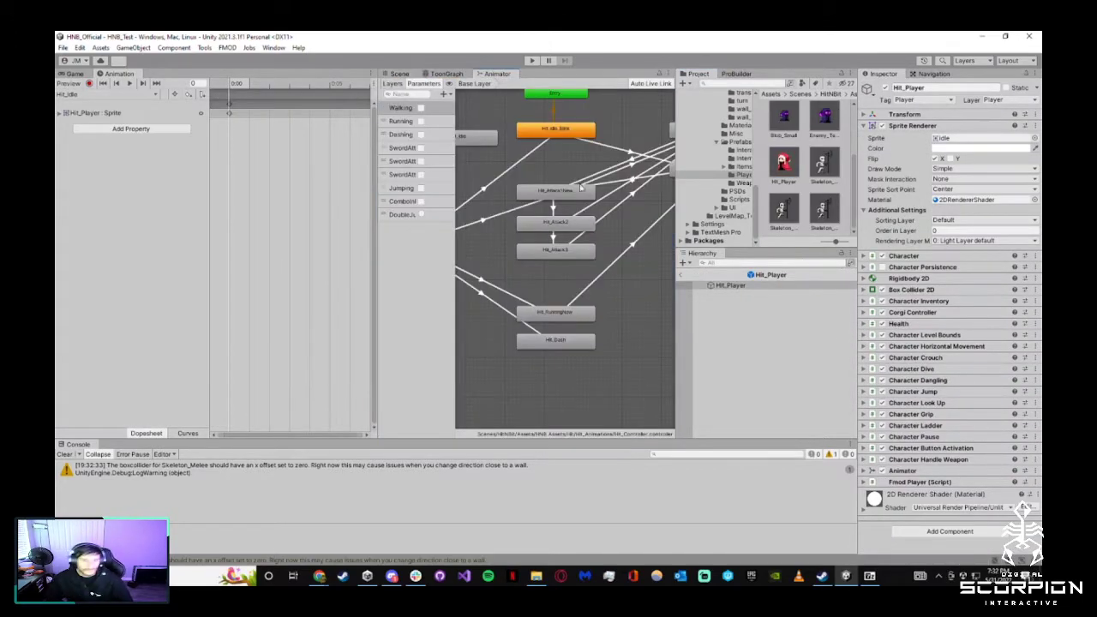
{"action": "left_click", "coordinate": [555, 312]}
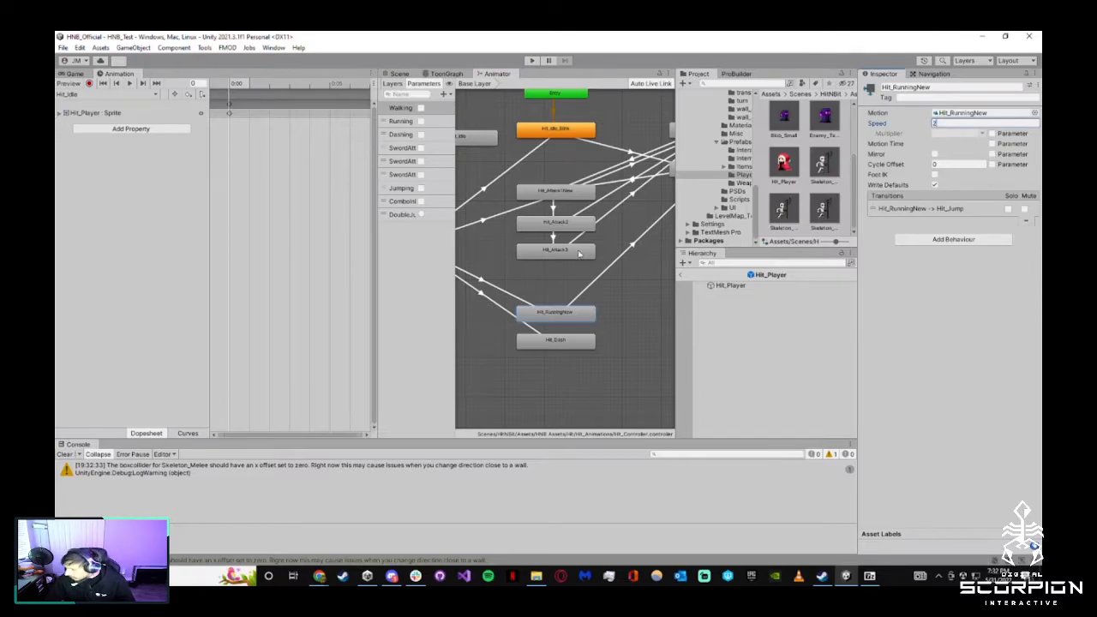
{"action": "left_click", "coordinate": [556, 190]}
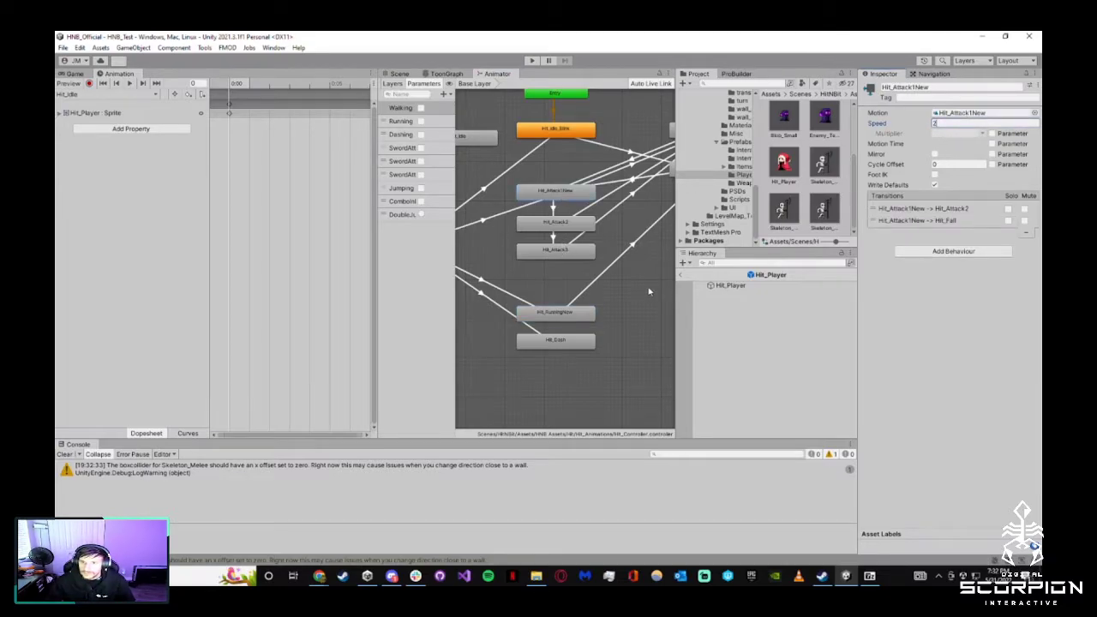
{"action": "left_click", "coordinate": [681, 275]}
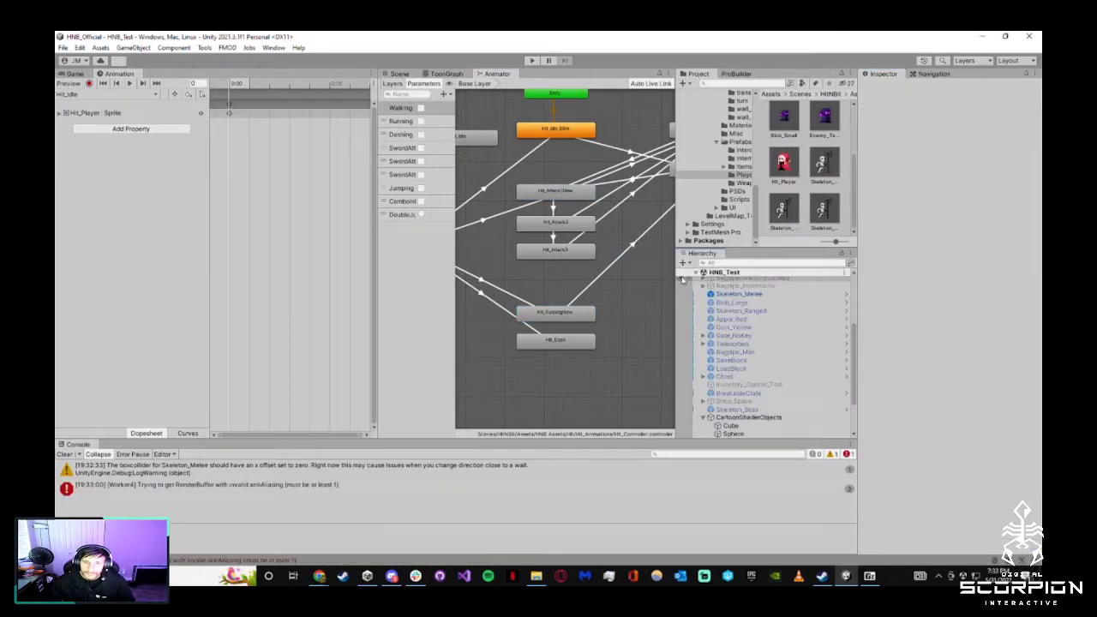
{"action": "left_click", "coordinate": [399, 74]}
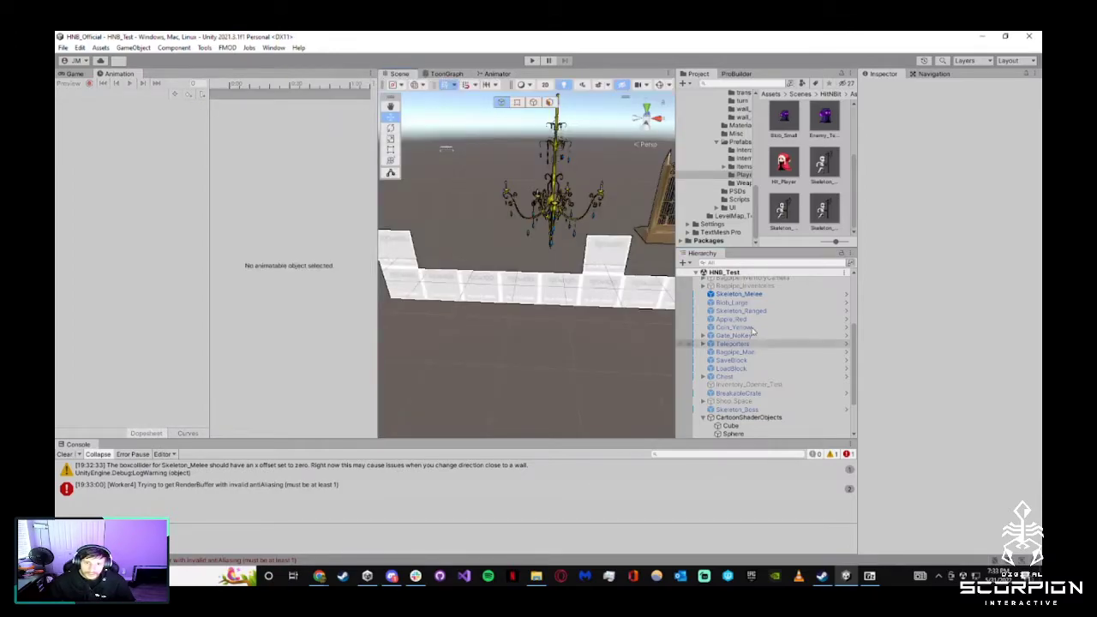
{"action": "left_click", "coordinate": [497, 74]}
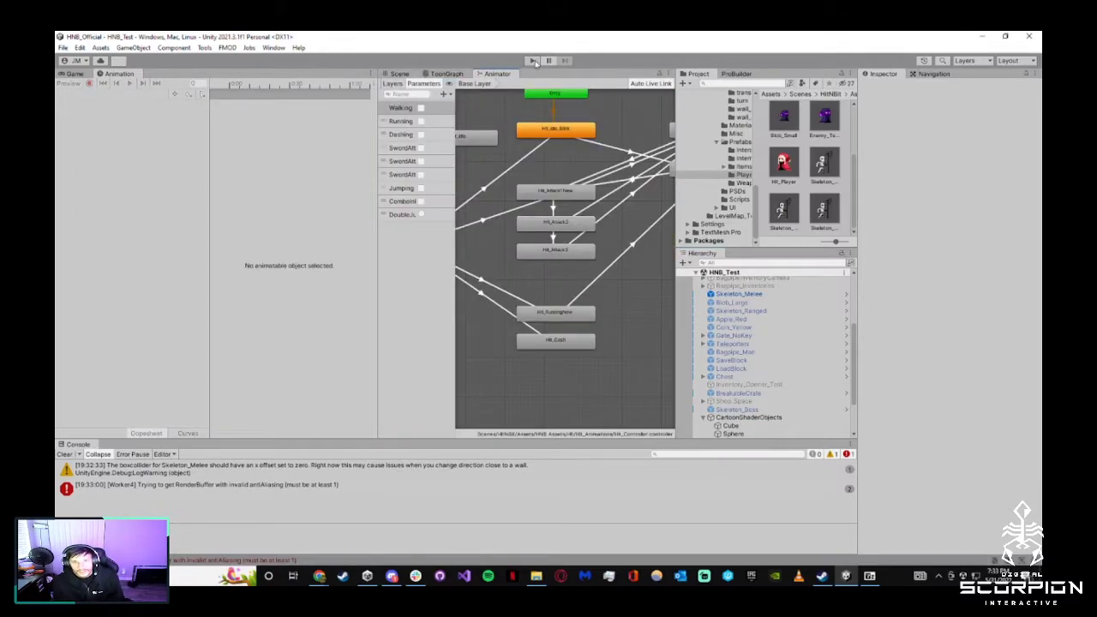
Run the game and move the player back and forth between the raised platform blocks to check running and turning
{"action": "left_click", "coordinate": [531, 61]}
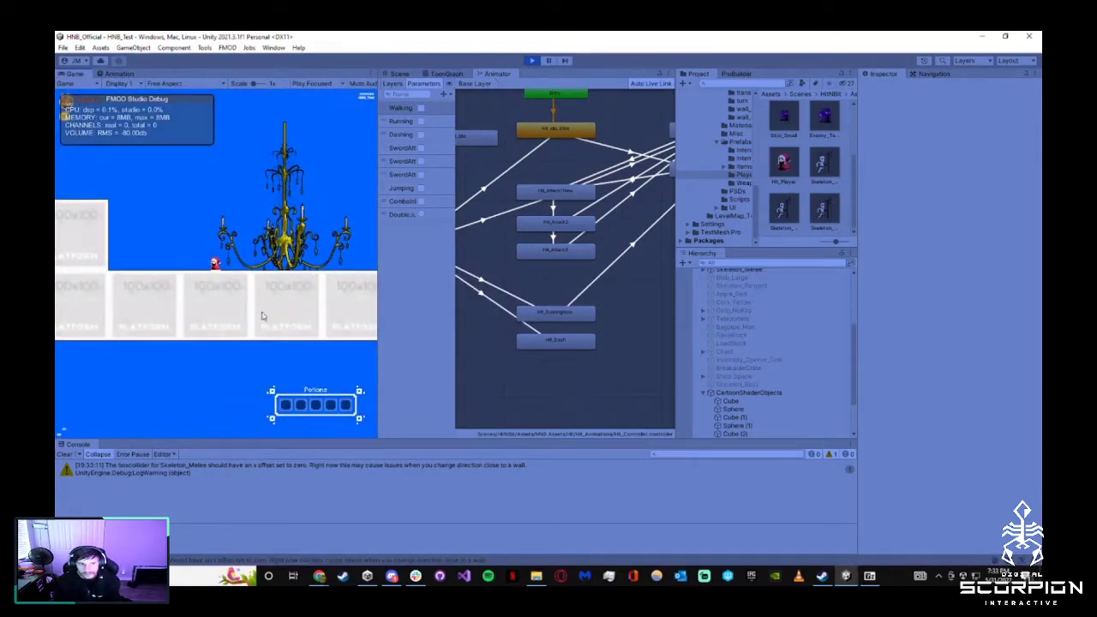
{"action": "left_click", "coordinate": [271, 305]}
{"action": "key", "text": "d"}
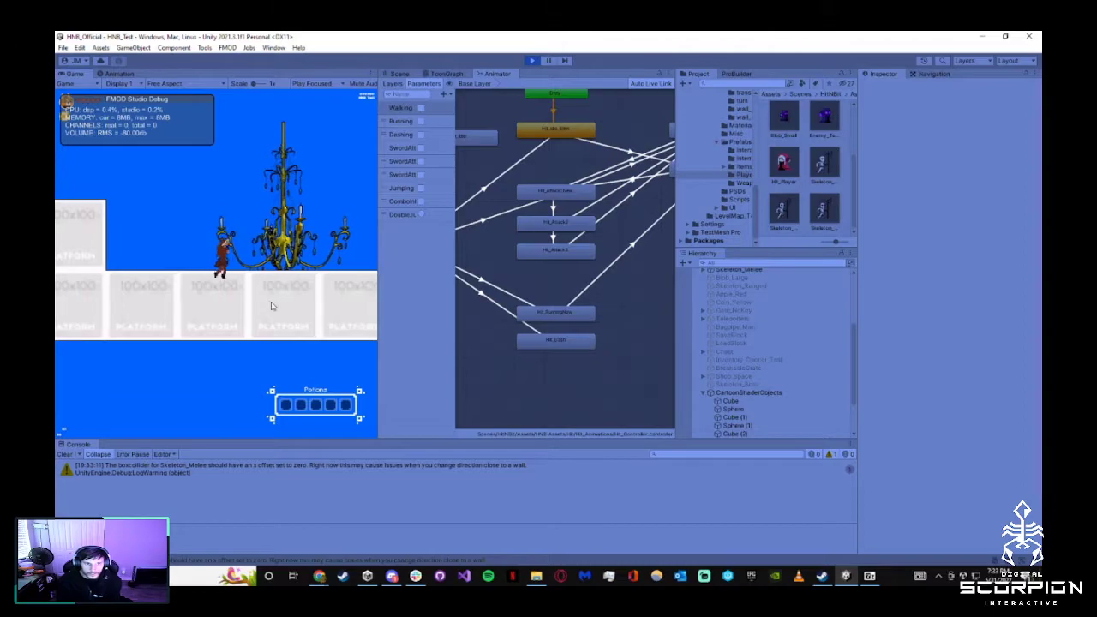
{"action": "key", "text": "d"}
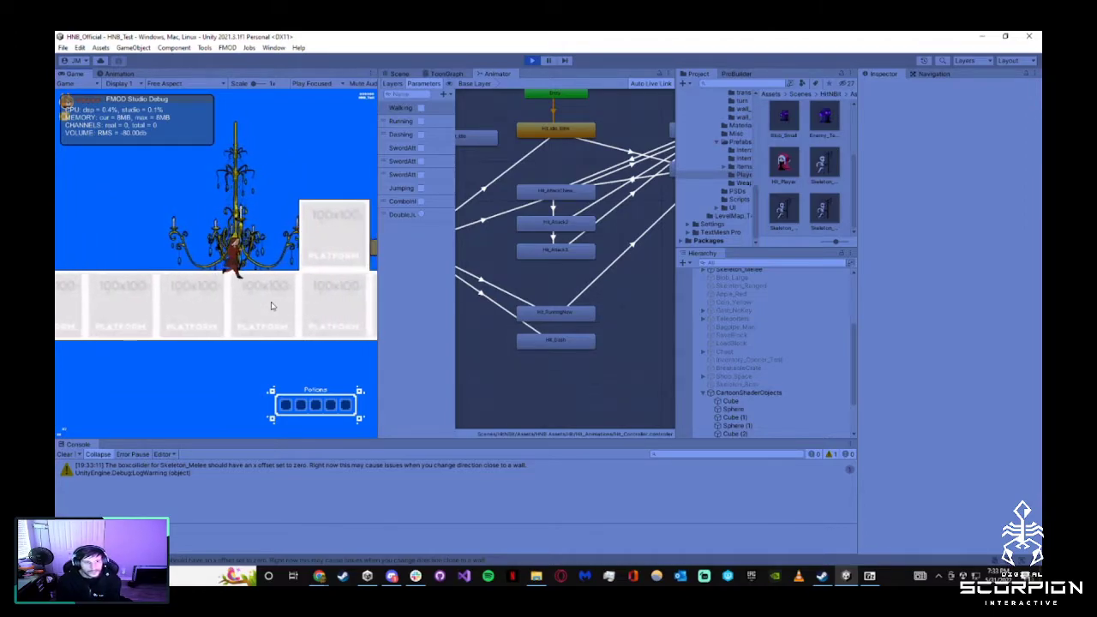
{"action": "key", "text": "a"}
{"action": "key", "text": "a"}
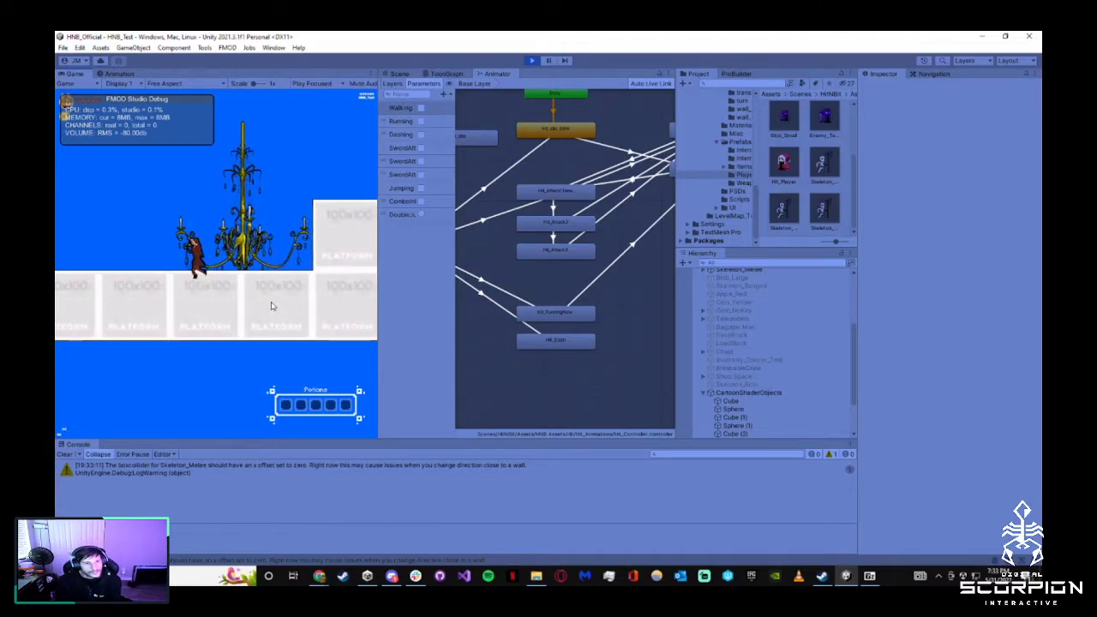
{"action": "key", "text": "d"}
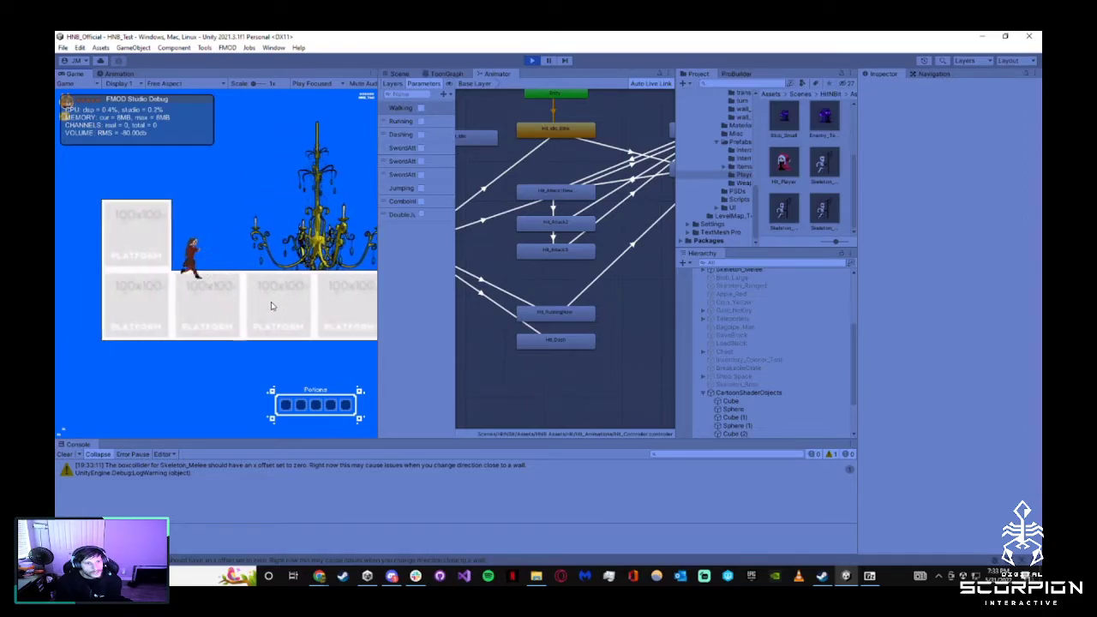
{"action": "key", "text": "d"}
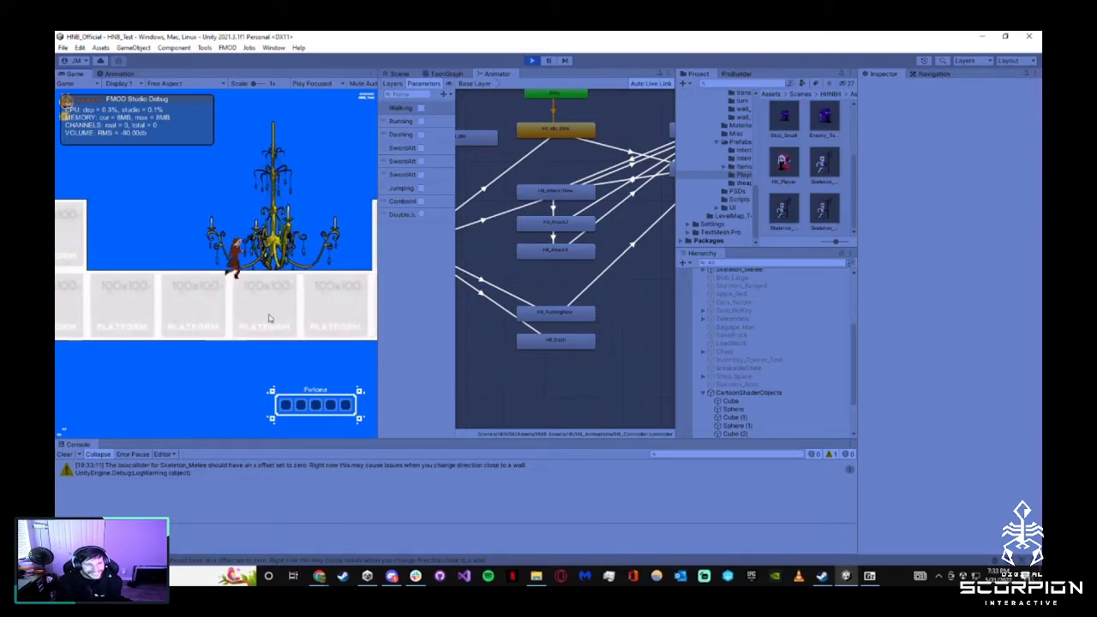
{"action": "key", "text": "a"}
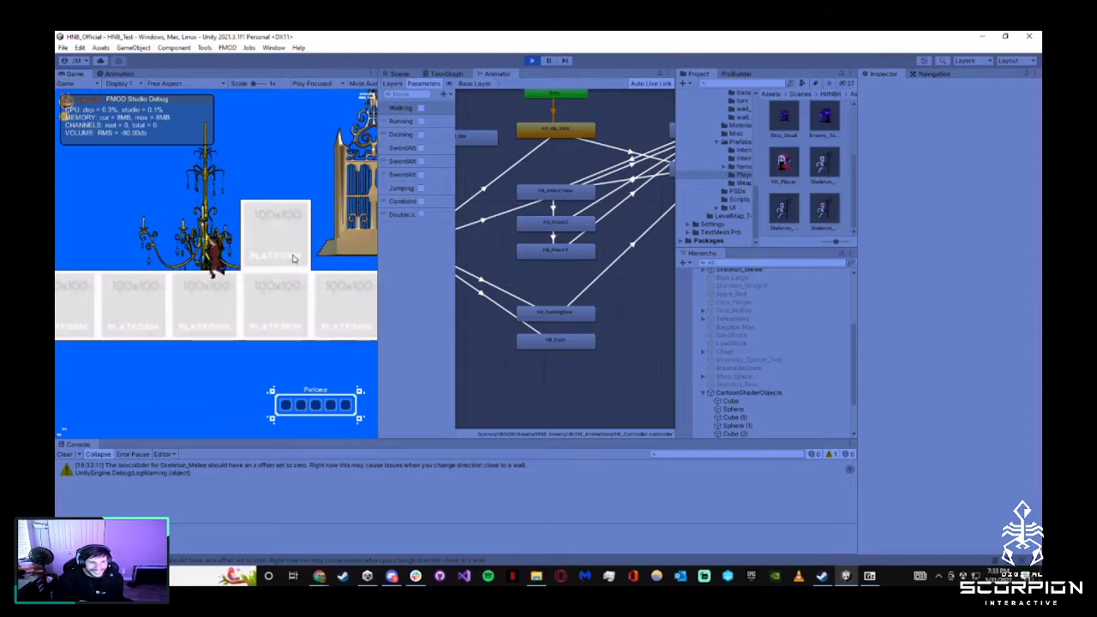
{"action": "key", "text": "a"}
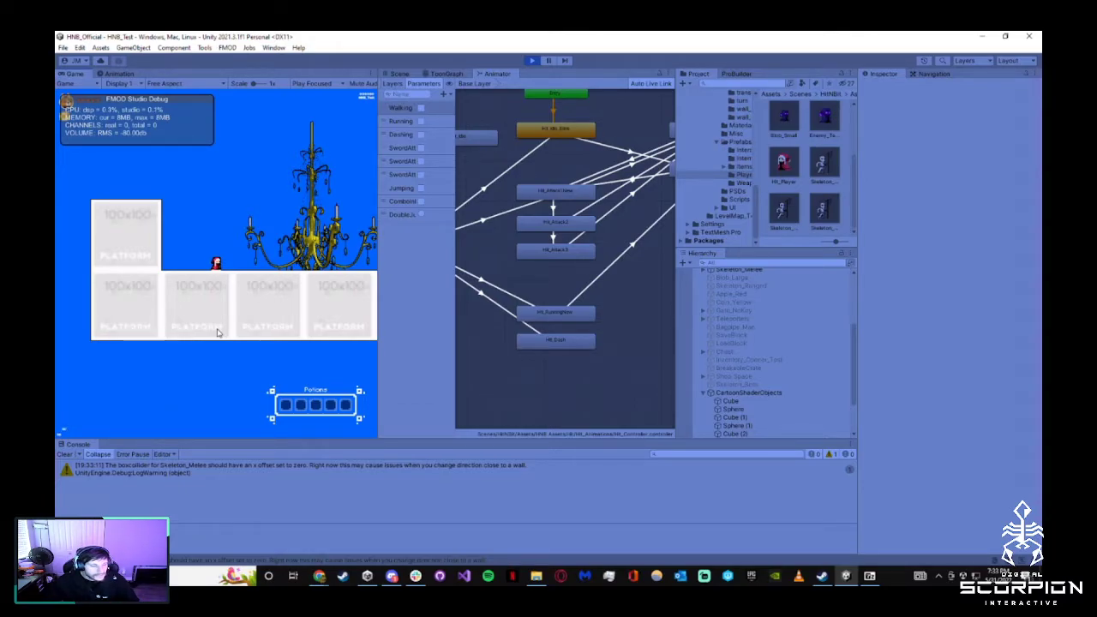
Collapse the CartoonShaderObjects group and test the player's sword attack repeatedly between short runs beside the chandelier
{"action": "left_click", "coordinate": [703, 393]}
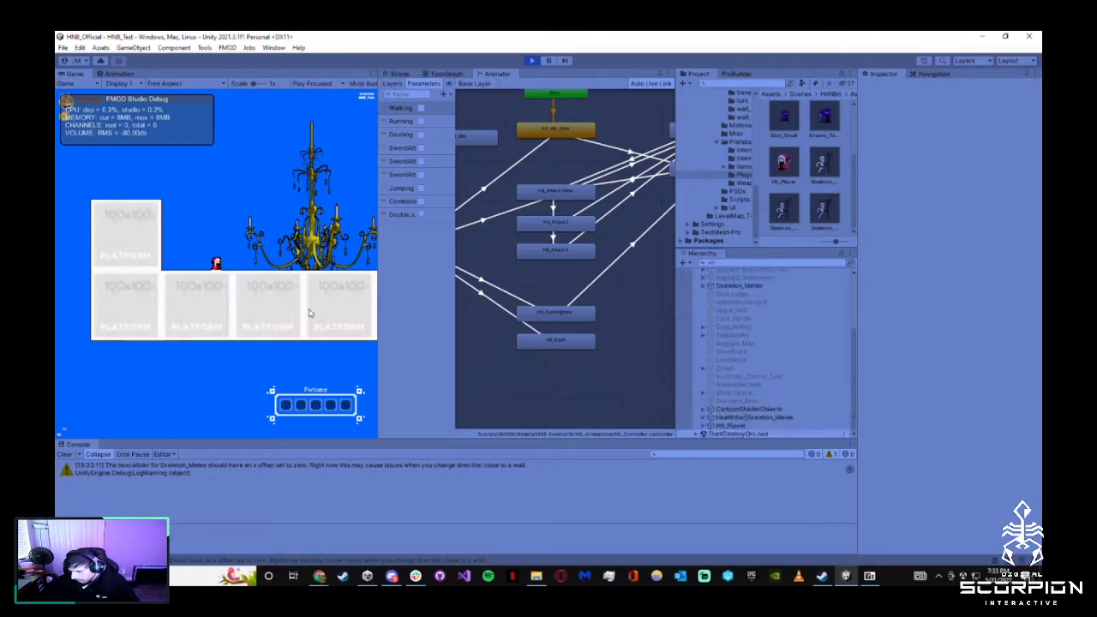
{"action": "key", "text": "d"}
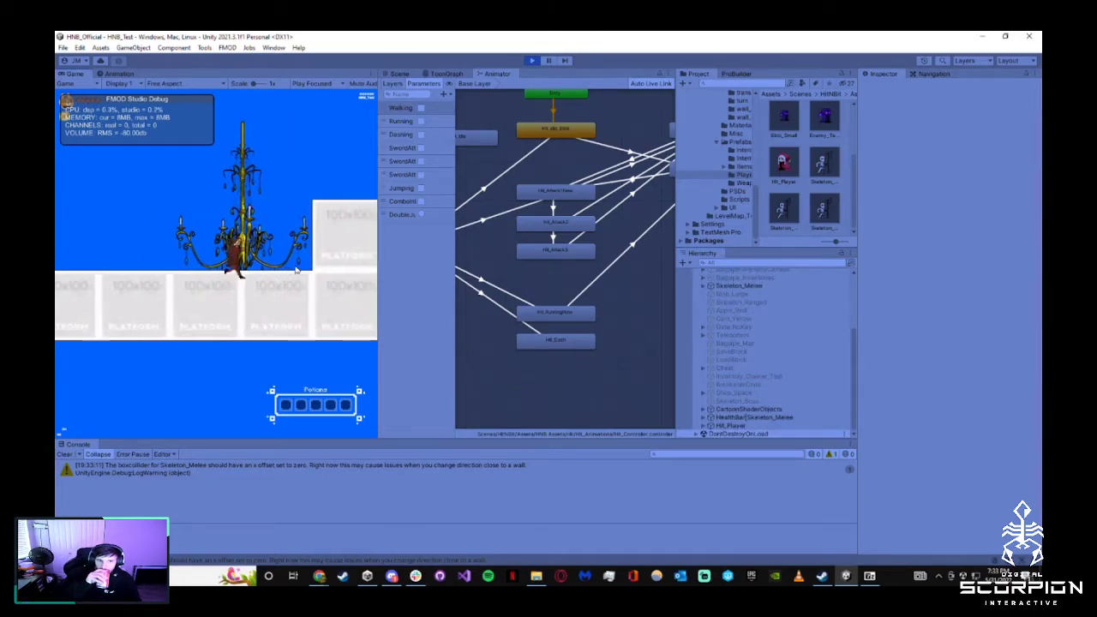
{"action": "key", "text": "a"}
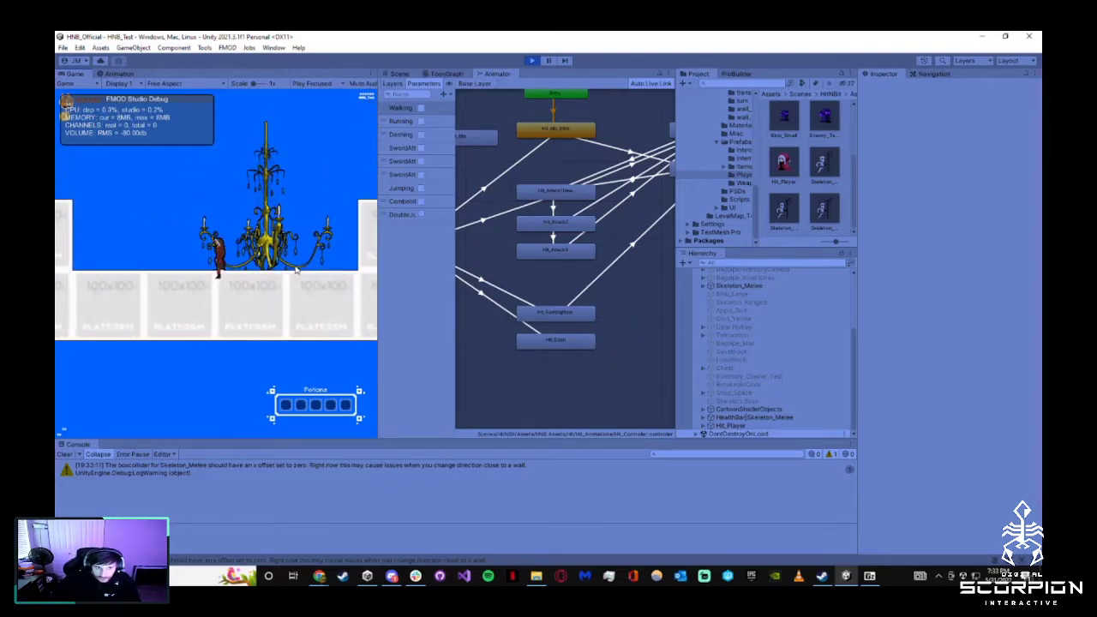
{"action": "left_click", "coordinate": [296, 269]}
{"action": "left_click", "coordinate": [295, 270]}
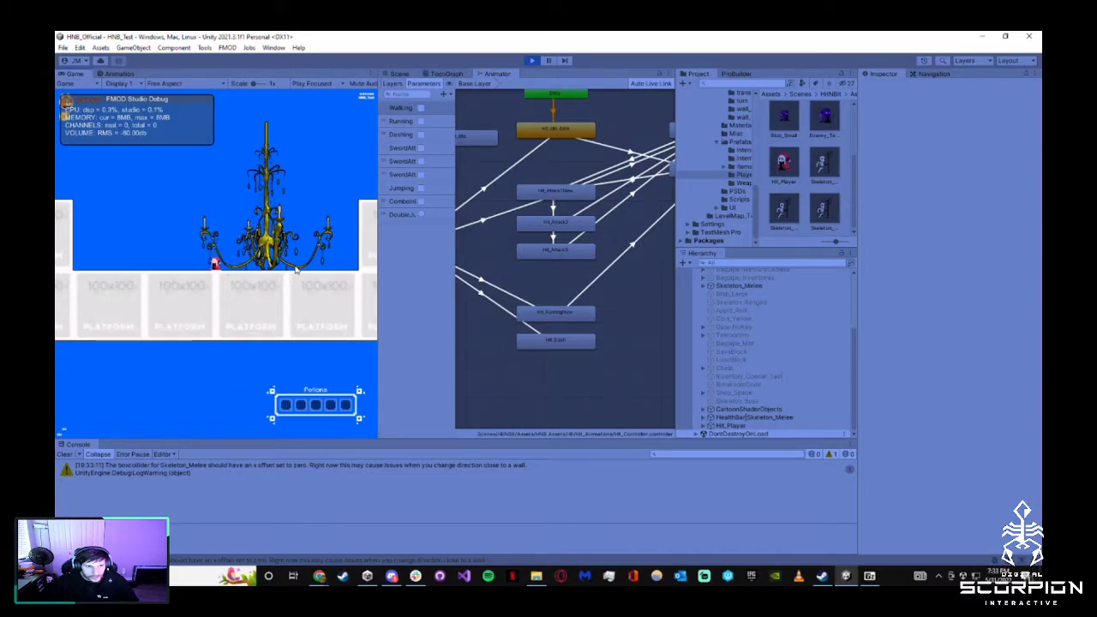
{"action": "left_click", "coordinate": [296, 269]}
{"action": "left_click", "coordinate": [296, 269]}
{"action": "left_click", "coordinate": [295, 269]}
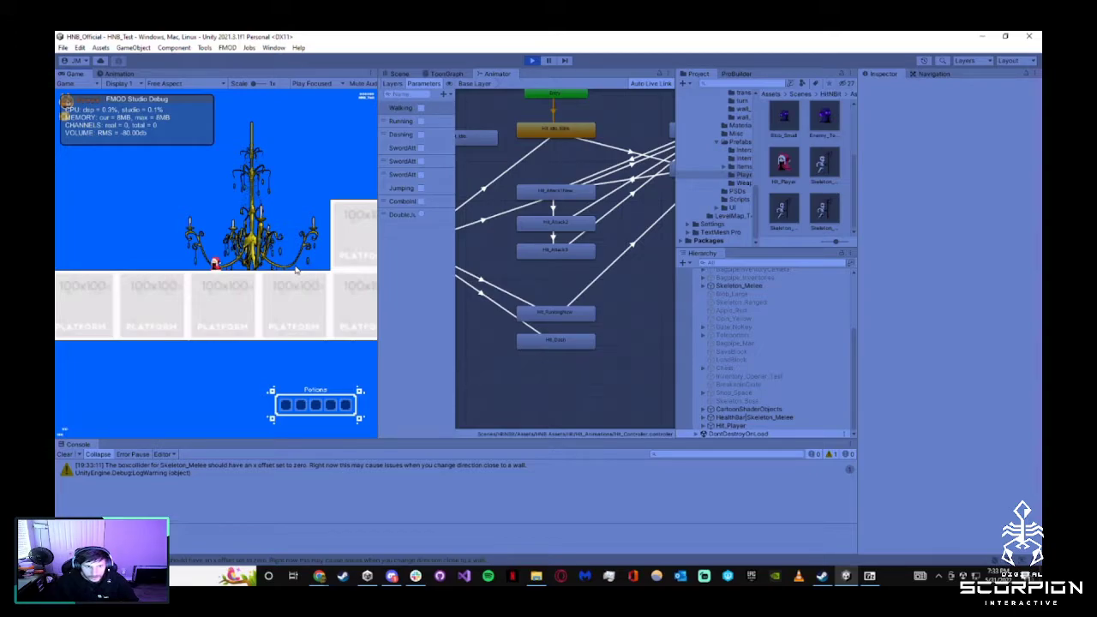
{"action": "left_click", "coordinate": [295, 270]}
{"action": "left_click", "coordinate": [296, 270]}
Inspect the Hit_RunningNew and Hit_Attack1New state settings, test the attack once more, and stop the game
{"action": "left_click", "coordinate": [547, 317]}
{"action": "left_click", "coordinate": [568, 197]}
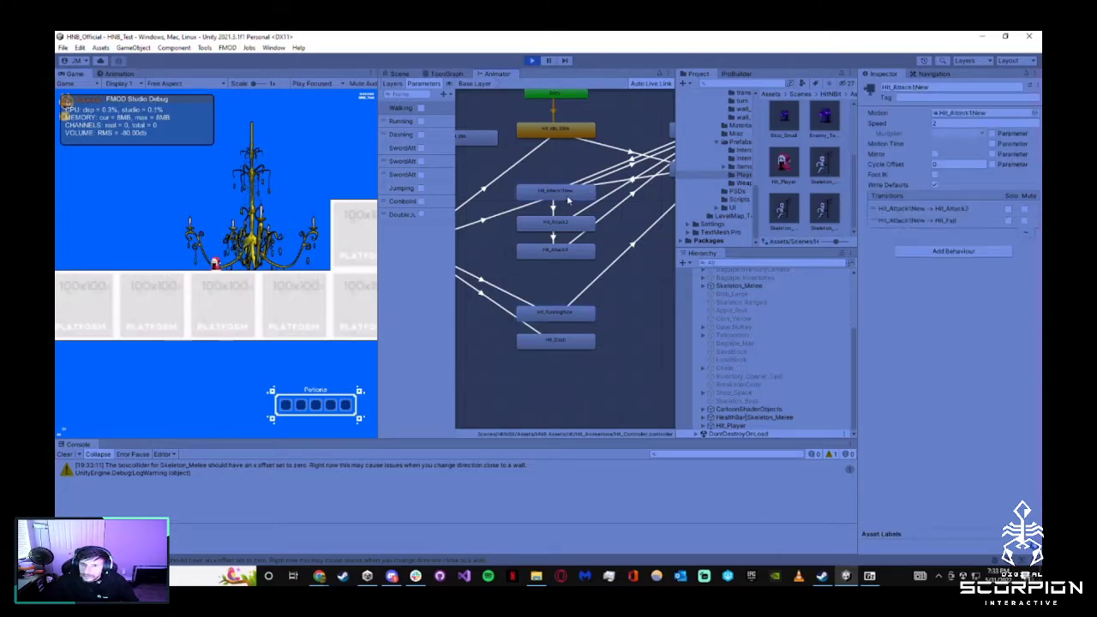
{"action": "left_click", "coordinate": [293, 281]}
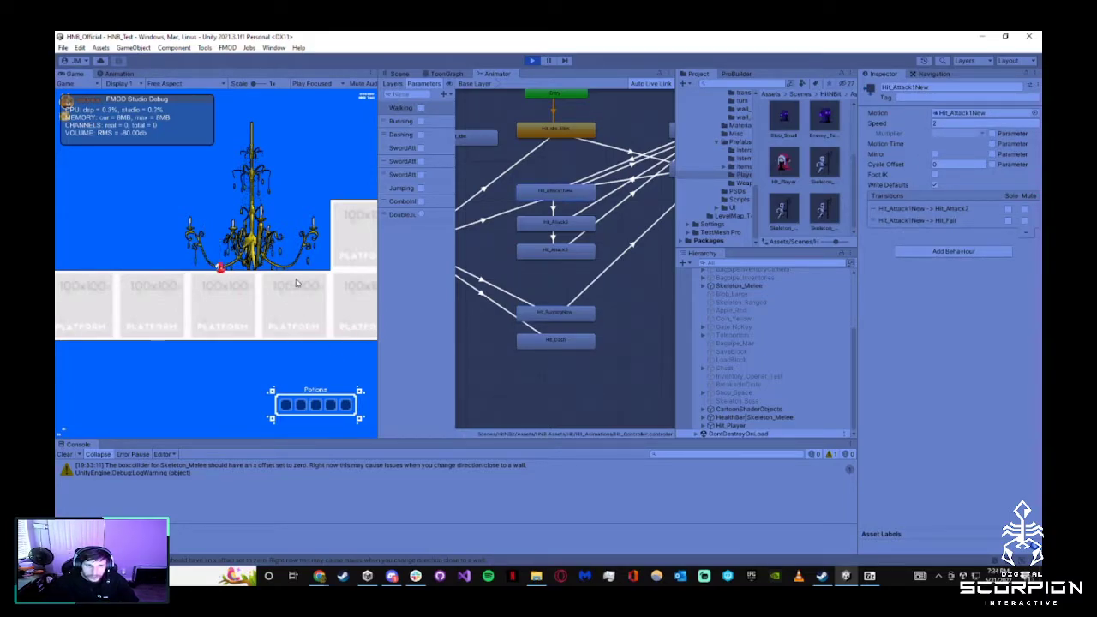
{"action": "left_click", "coordinate": [533, 60]}
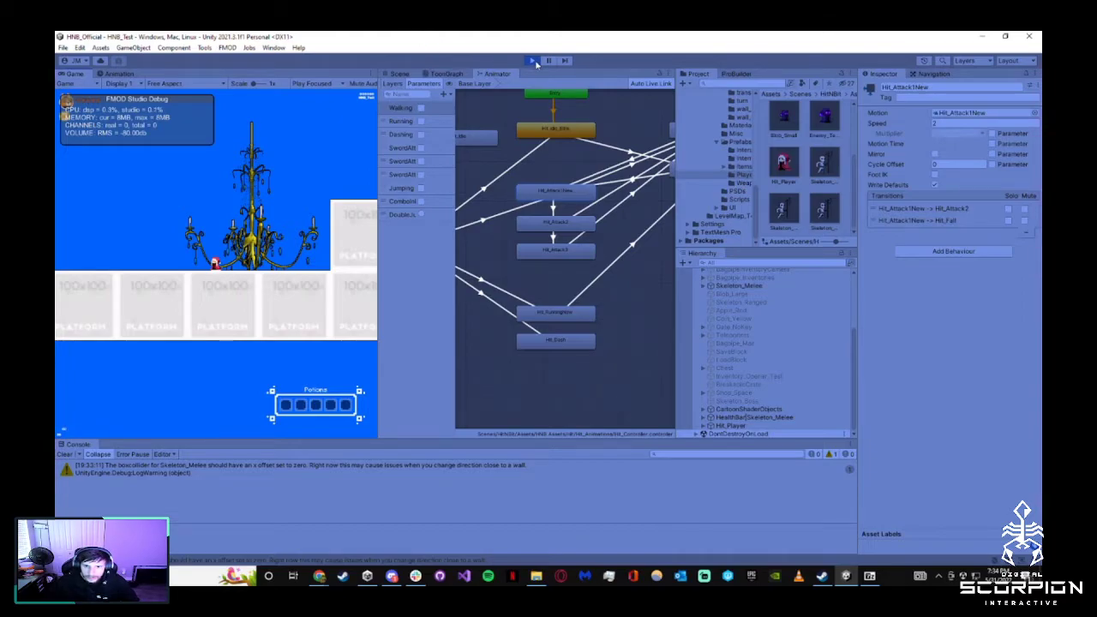
Set the Speed of the Hit_Attack1New state to 3
{"action": "left_click", "coordinate": [635, 268]}
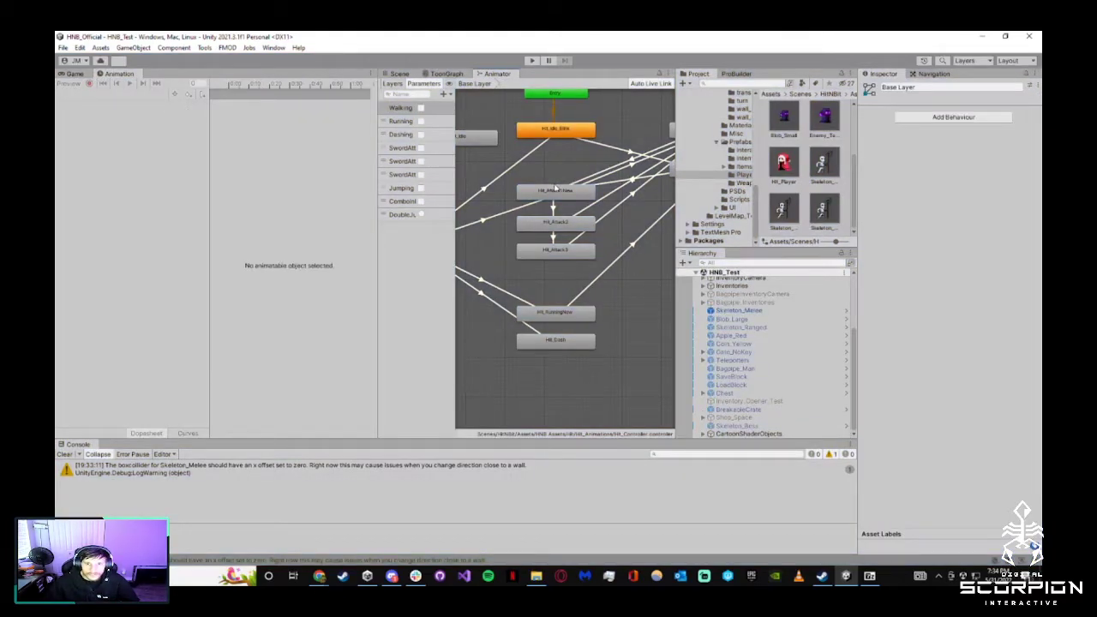
{"action": "left_click", "coordinate": [570, 192]}
{"action": "left_click", "coordinate": [962, 124]}
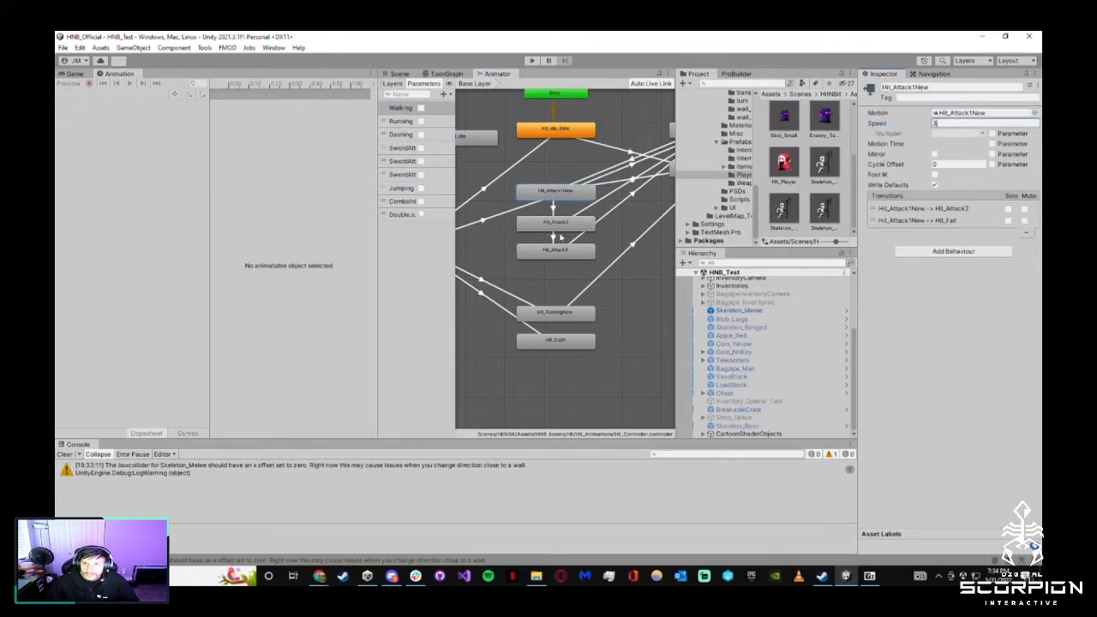
Run the game with the Scene view showing, and test the player's movement, crouch and sword attack
{"action": "left_click", "coordinate": [400, 75]}
{"action": "left_click", "coordinate": [534, 60]}
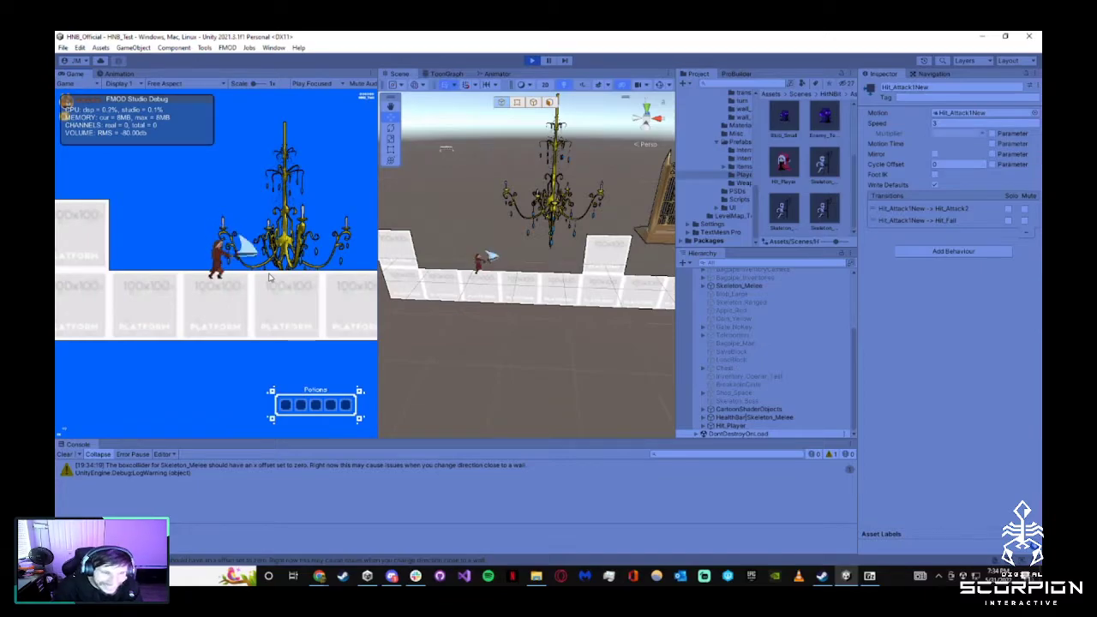
{"action": "key", "text": "d"}
{"action": "key", "text": "s"}
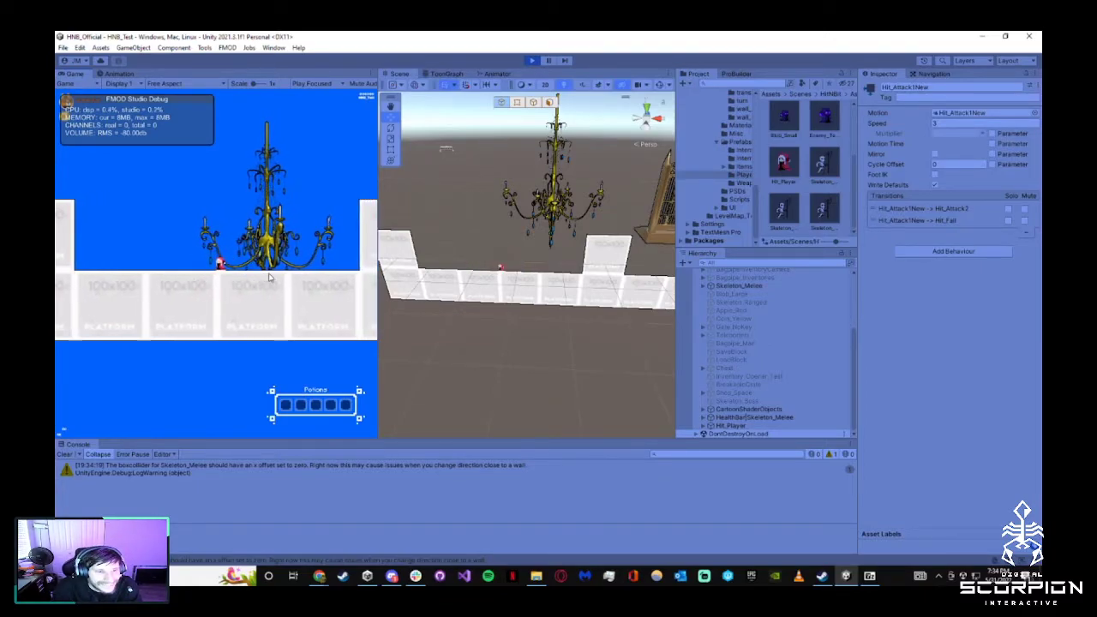
{"action": "left_click", "coordinate": [269, 277]}
{"action": "key", "text": "s"}
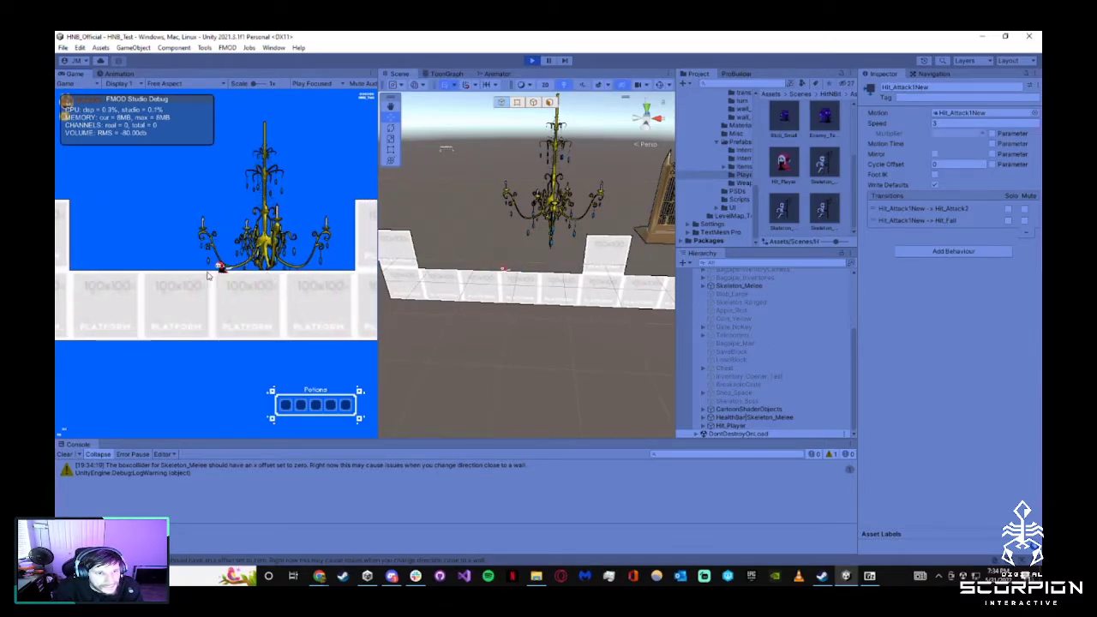
{"action": "left_click", "coordinate": [214, 287]}
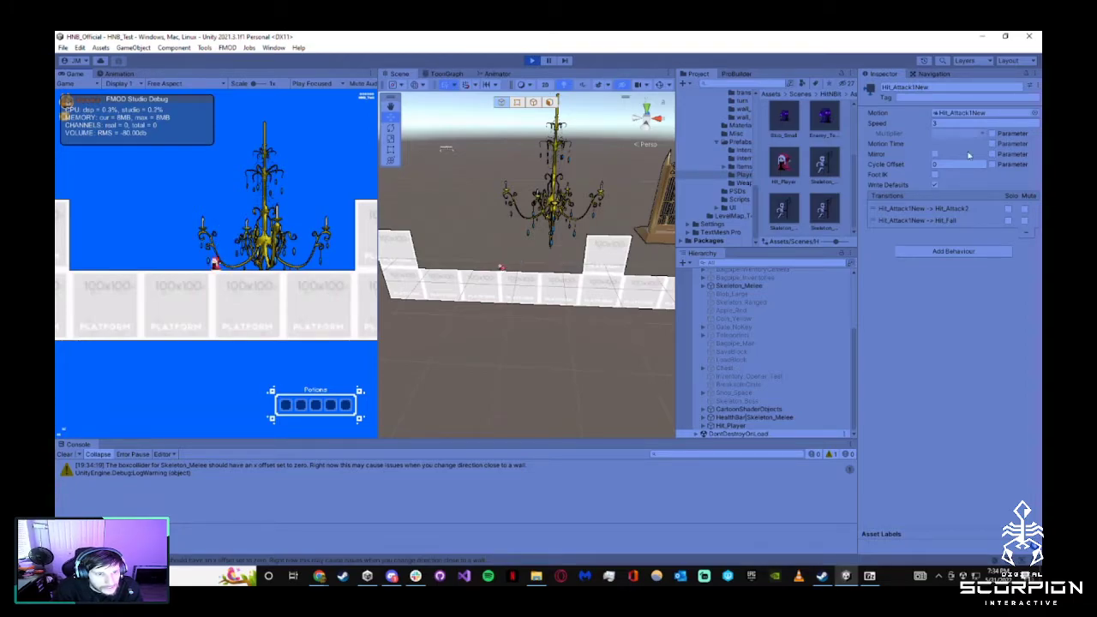
Set the Hit_Attack1New state's Speed to 4 in the Animator while the game runs and test the sword attack
{"action": "left_click", "coordinate": [510, 75]}
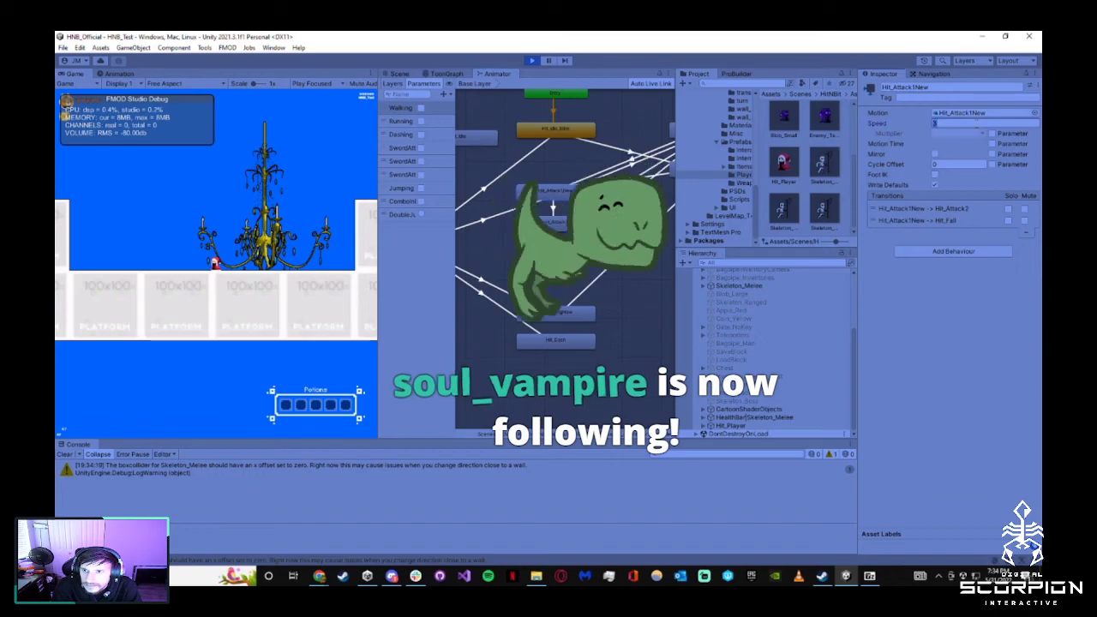
{"action": "type", "text": "4"}
{"action": "left_click", "coordinate": [248, 241]}
{"action": "left_click", "coordinate": [248, 242]}
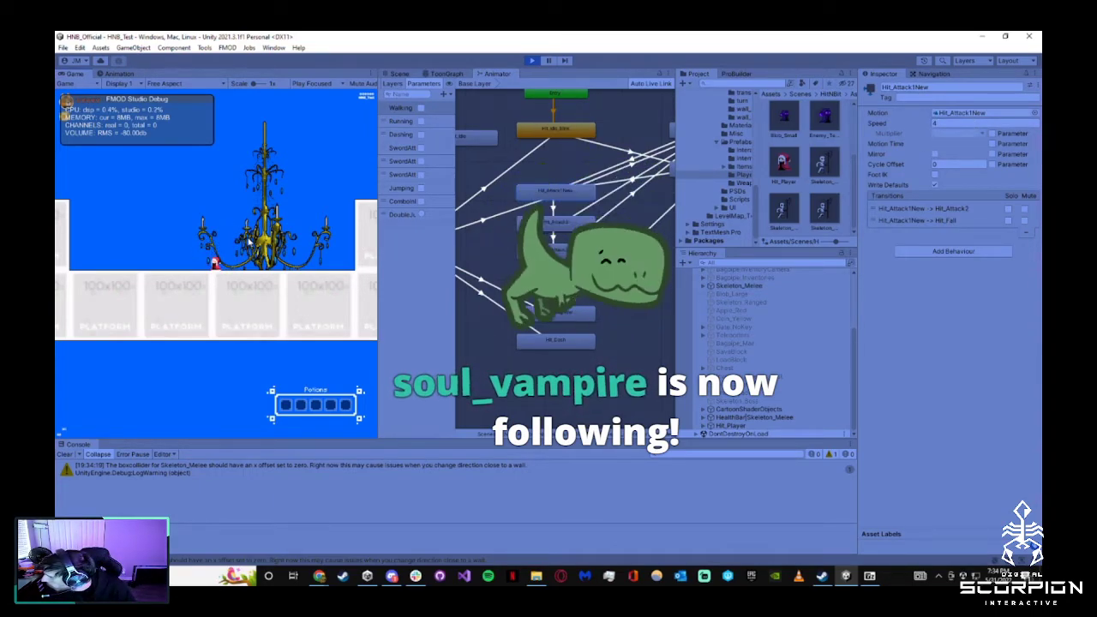
{"action": "left_click", "coordinate": [249, 241]}
Select the running Hit_Player object to monitor its Animator and perform several more sword attacks in the game
{"action": "left_click", "coordinate": [579, 293]}
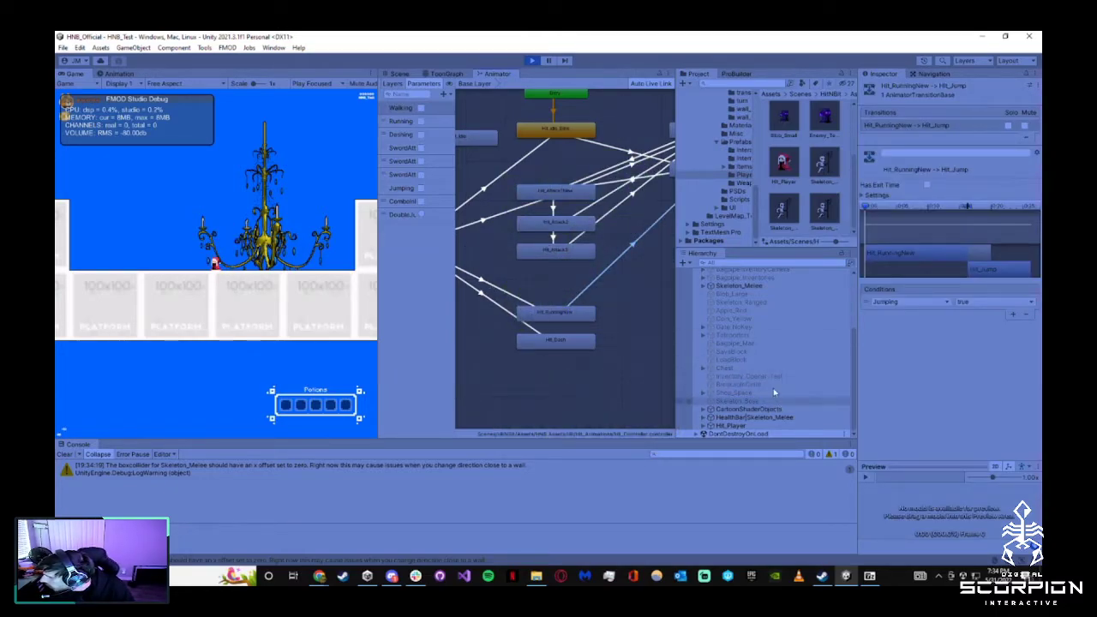
{"action": "left_click", "coordinate": [730, 425]}
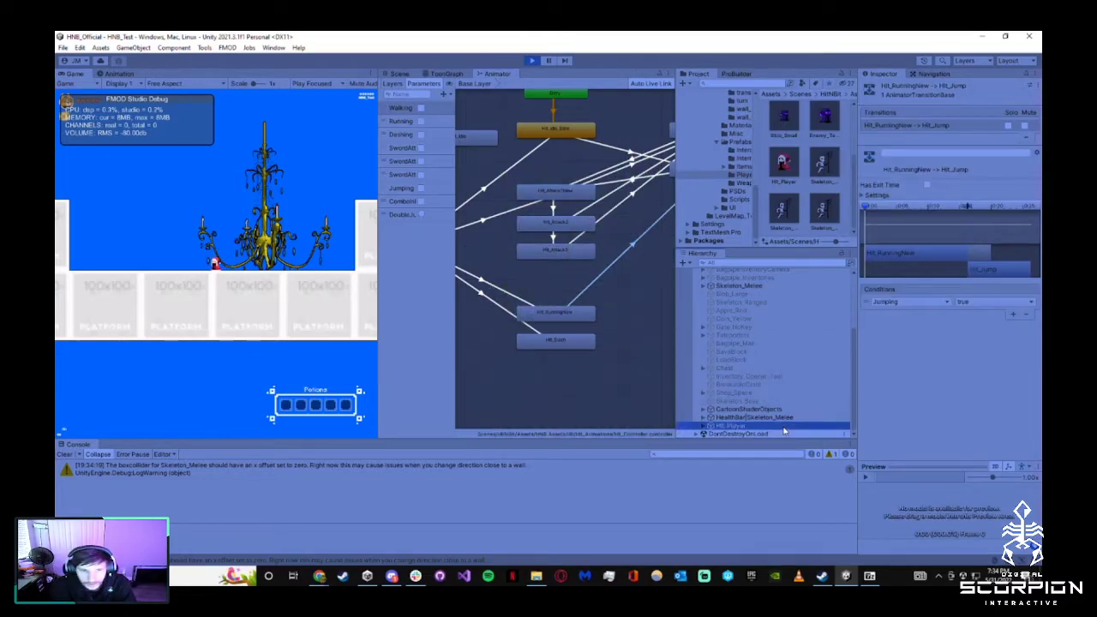
{"action": "left_click", "coordinate": [253, 284]}
{"action": "left_click", "coordinate": [253, 284]}
{"action": "left_click", "coordinate": [253, 284]}
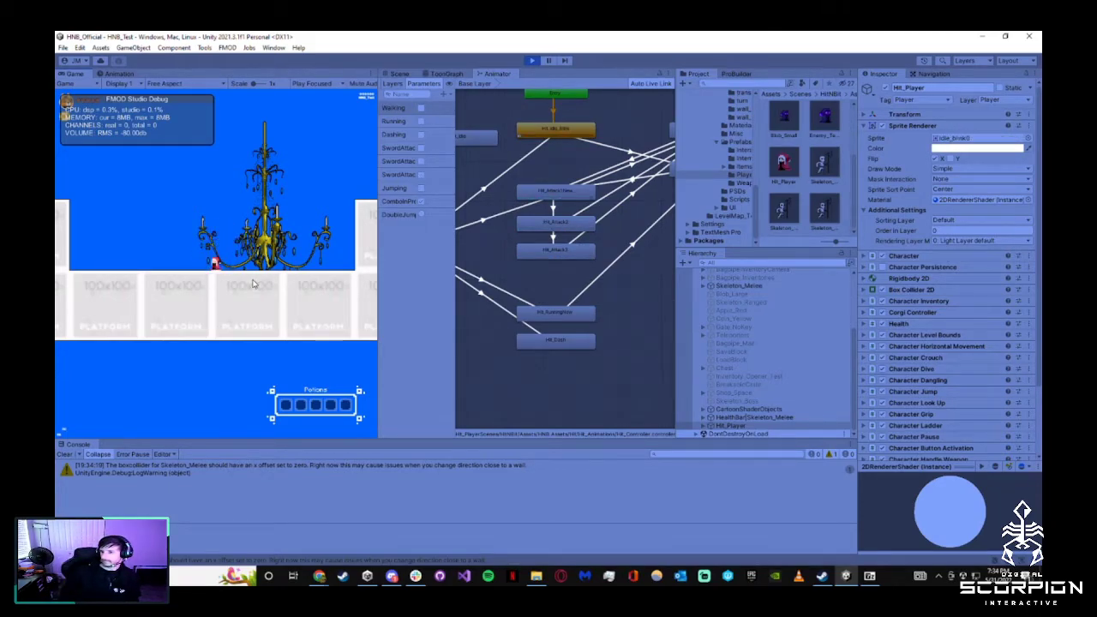
Set the Hit_Attack1New state's Speed to 3 while the game runs and try the sword attack
{"action": "left_click", "coordinate": [253, 284]}
{"action": "left_click", "coordinate": [253, 283]}
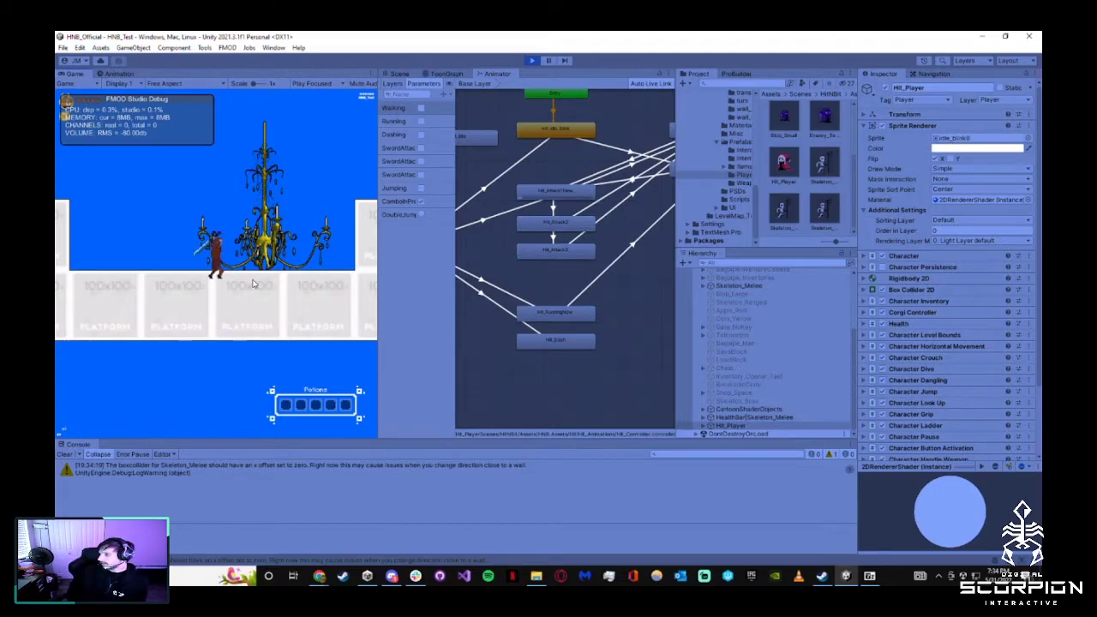
{"action": "left_click", "coordinate": [580, 198]}
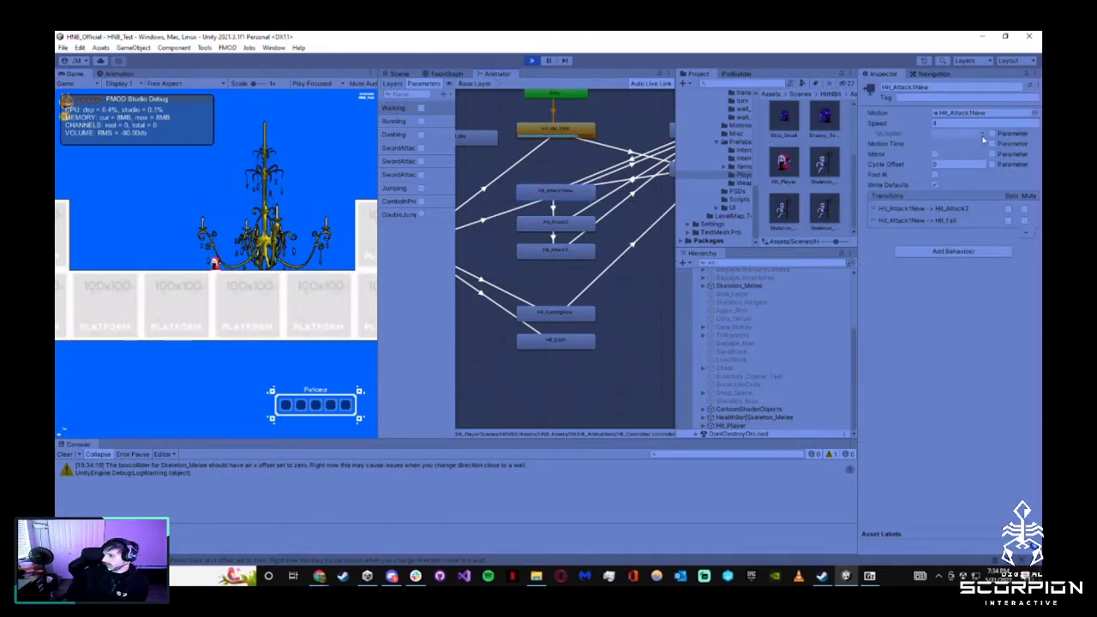
{"action": "left_click", "coordinate": [260, 229]}
{"action": "left_click", "coordinate": [259, 230]}
{"action": "left_click", "coordinate": [260, 230]}
{"action": "left_click", "coordinate": [260, 229]}
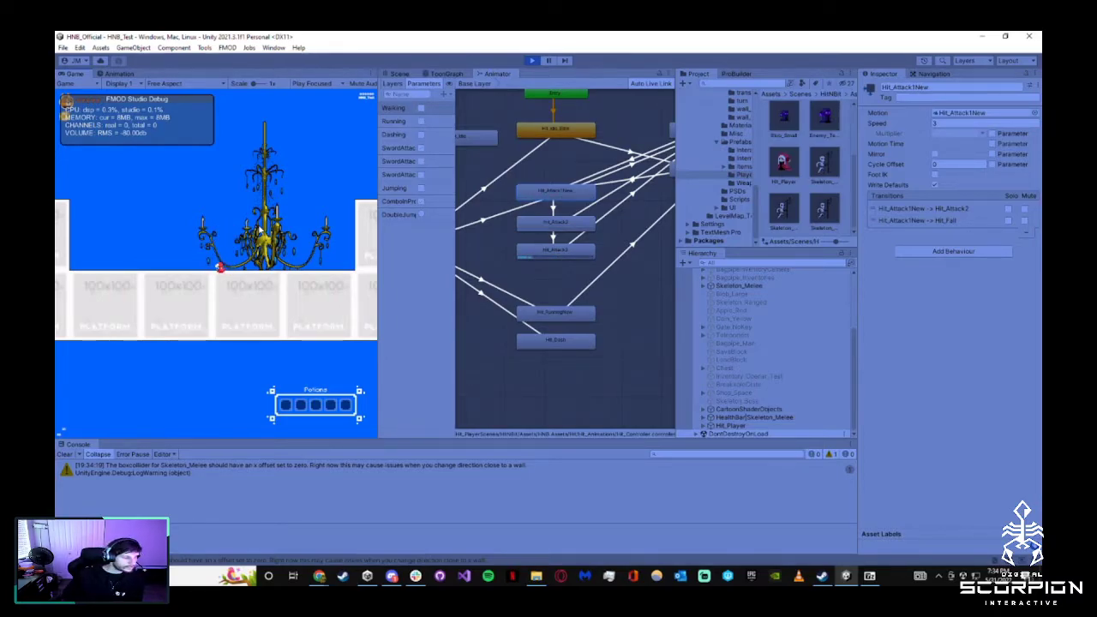
Perform several more sword attacks in the running game and stop play mode
{"action": "left_click", "coordinate": [259, 230]}
{"action": "left_click", "coordinate": [260, 230]}
{"action": "left_click", "coordinate": [259, 230]}
{"action": "left_click", "coordinate": [259, 229]}
{"action": "left_click", "coordinate": [259, 230]}
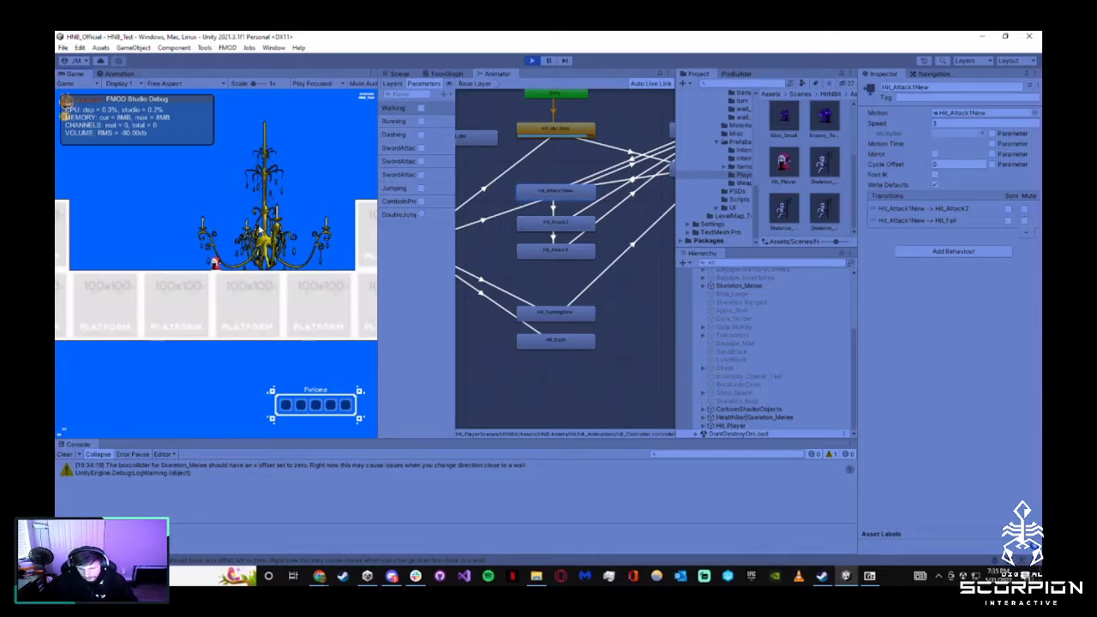
{"action": "left_click", "coordinate": [533, 61]}
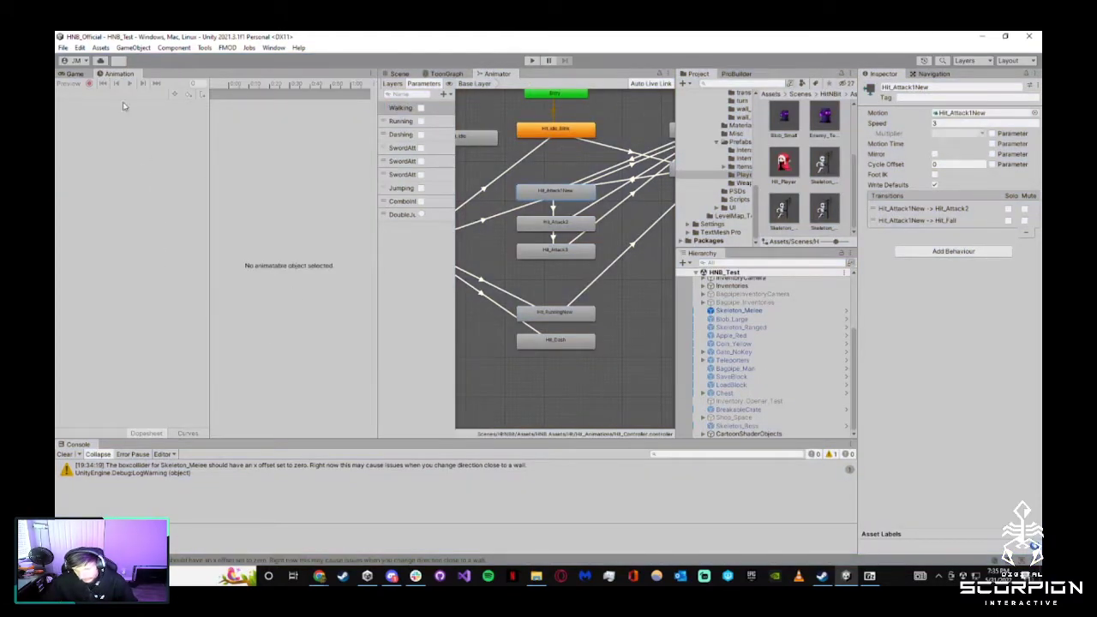
Open the Hit_Player prefab in the Scene view and display its Hit_Attack1New clip for animation editing
{"action": "left_click", "coordinate": [497, 356]}
{"action": "left_click", "coordinate": [399, 74]}
{"action": "left_click", "coordinate": [783, 163]}
{"action": "double_click", "coordinate": [784, 163]}
{"action": "left_click", "coordinate": [118, 74]}
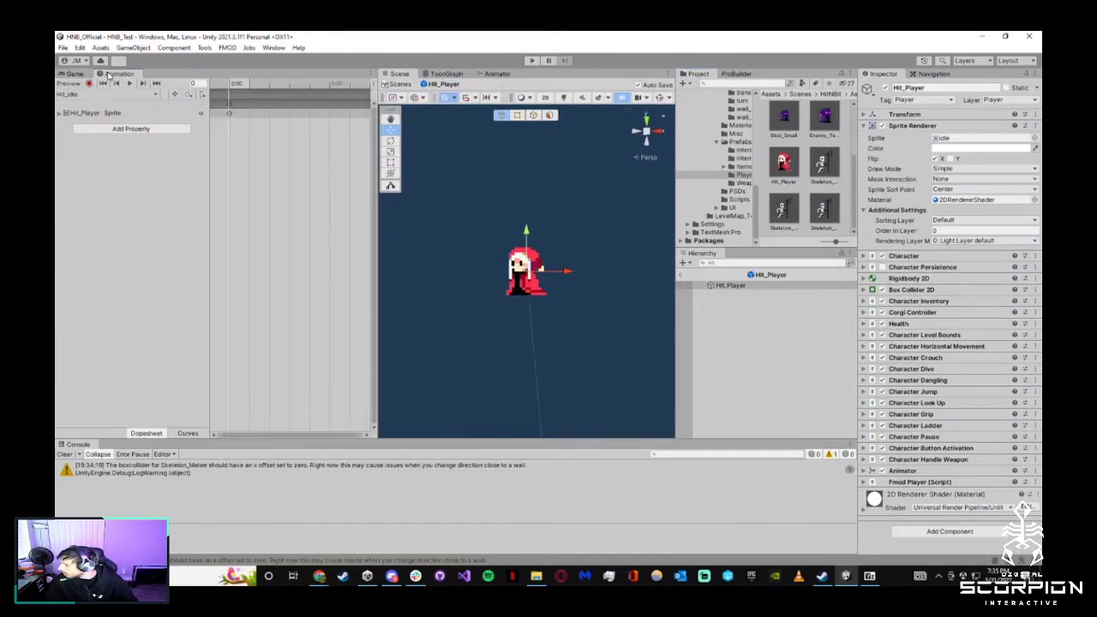
{"action": "left_click", "coordinate": [145, 95]}
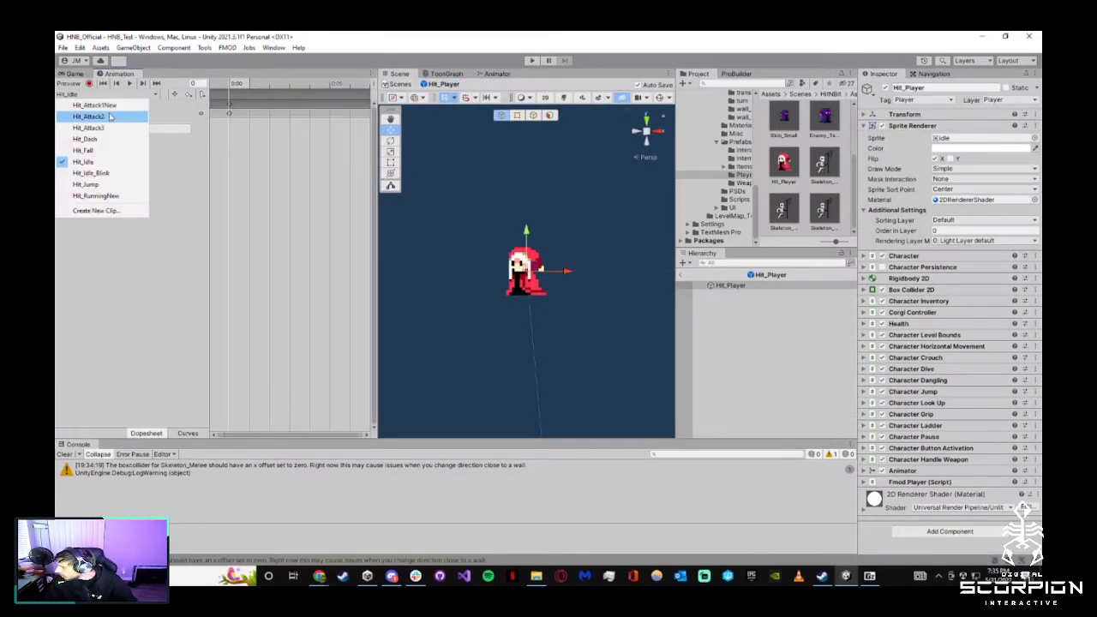
{"action": "left_click", "coordinate": [94, 108]}
Move the last sprite keyframe of the Hit_Attack1New clip to frame 14
{"action": "middle_click_drag", "start_coordinate": [356, 137], "coordinate": [327, 148]}
{"action": "left_click", "coordinate": [308, 113]}
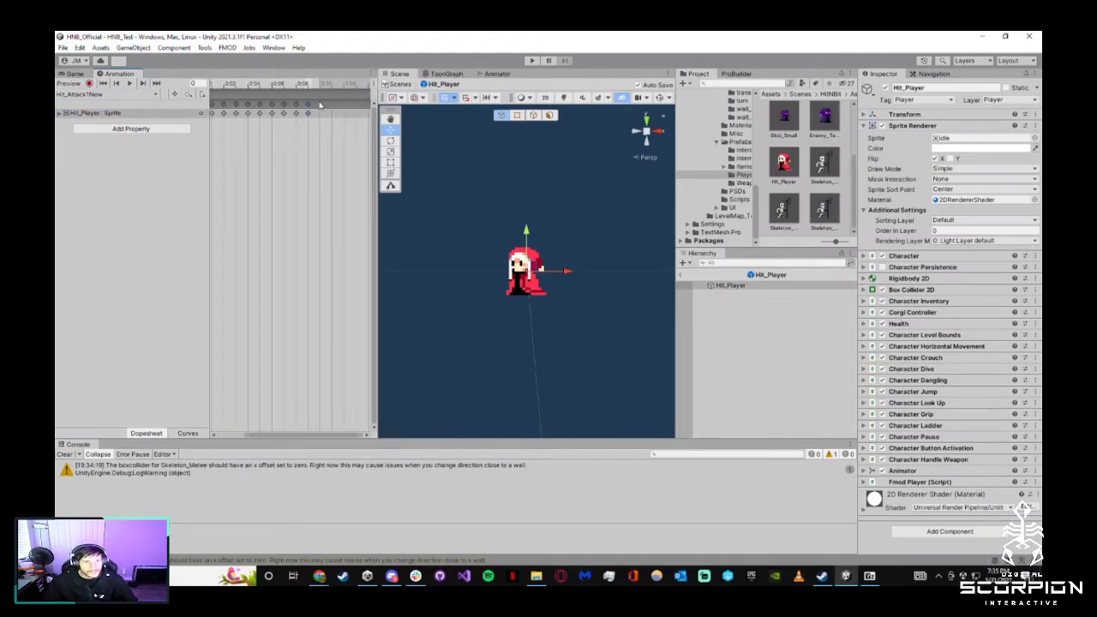
{"action": "scroll", "coordinate": [279, 116], "scroll_direction": "up", "scroll_amount": 3}
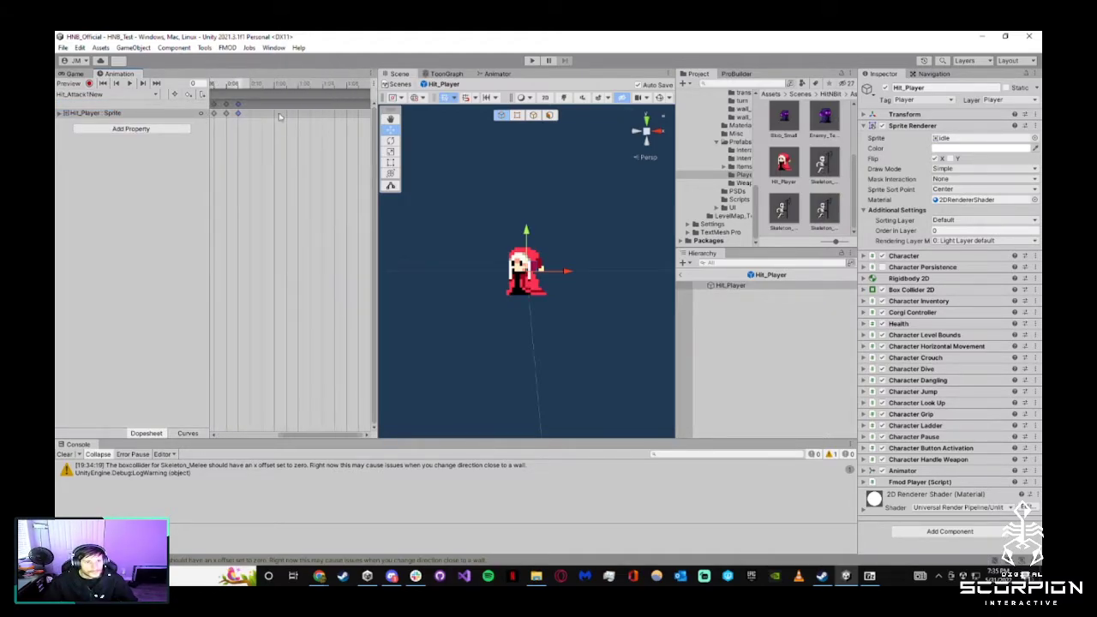
{"action": "left_click", "coordinate": [237, 83]}
{"action": "left_click_drag", "start_coordinate": [242, 87], "coordinate": [300, 85]}
{"action": "middle_click_drag", "start_coordinate": [253, 193], "coordinate": [465, 208]}
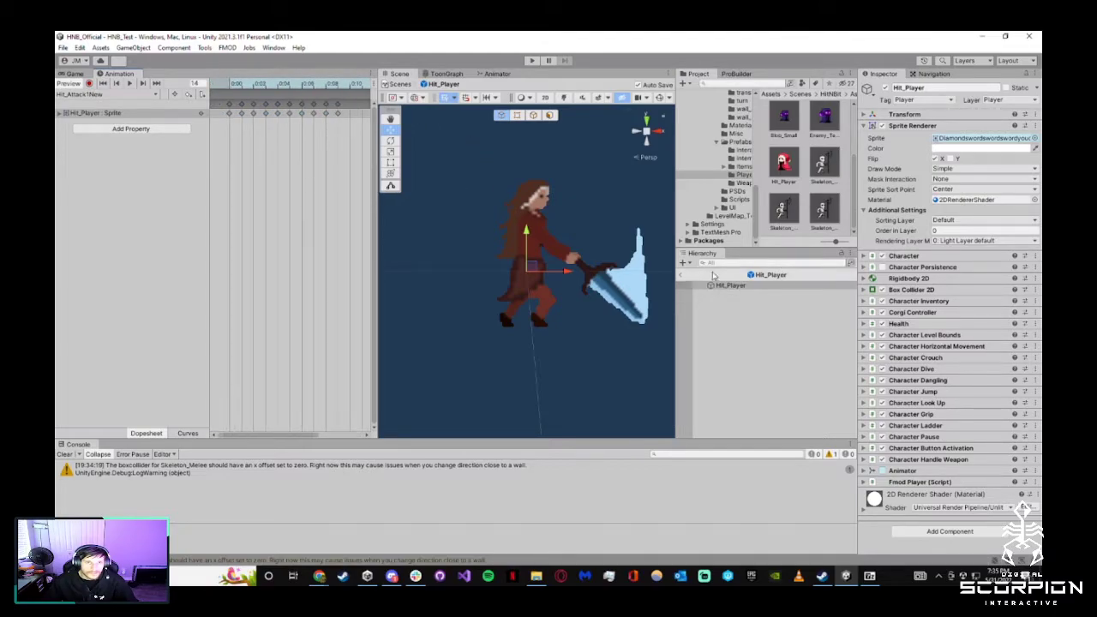
Leave the Hit_Player prefab, run the game and select the running Hit_Player to monitor its Animator
{"action": "left_click", "coordinate": [682, 276]}
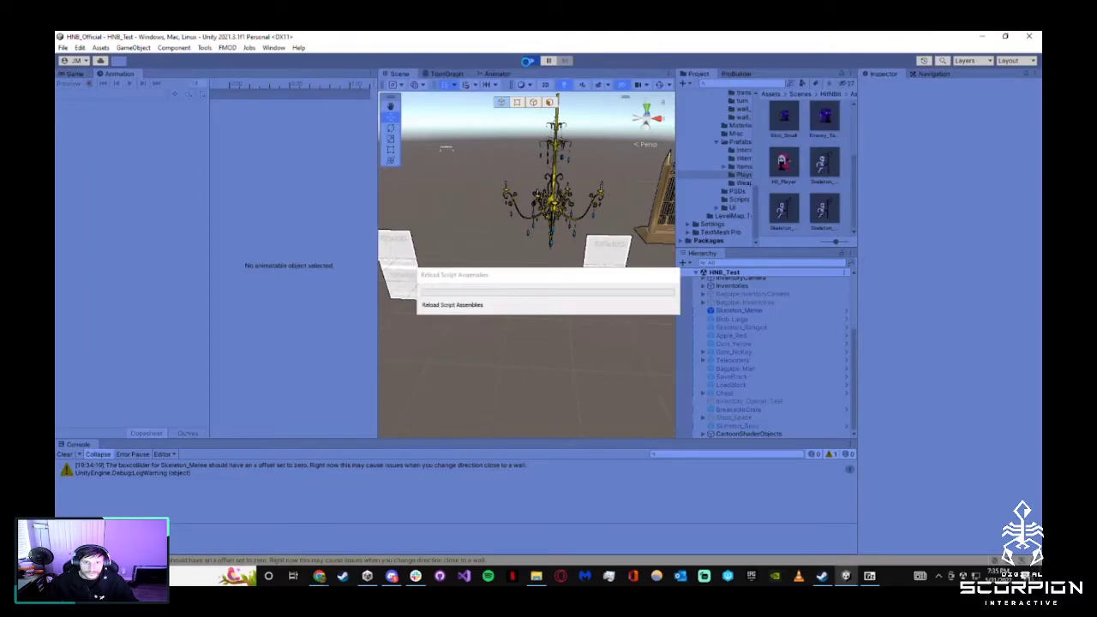
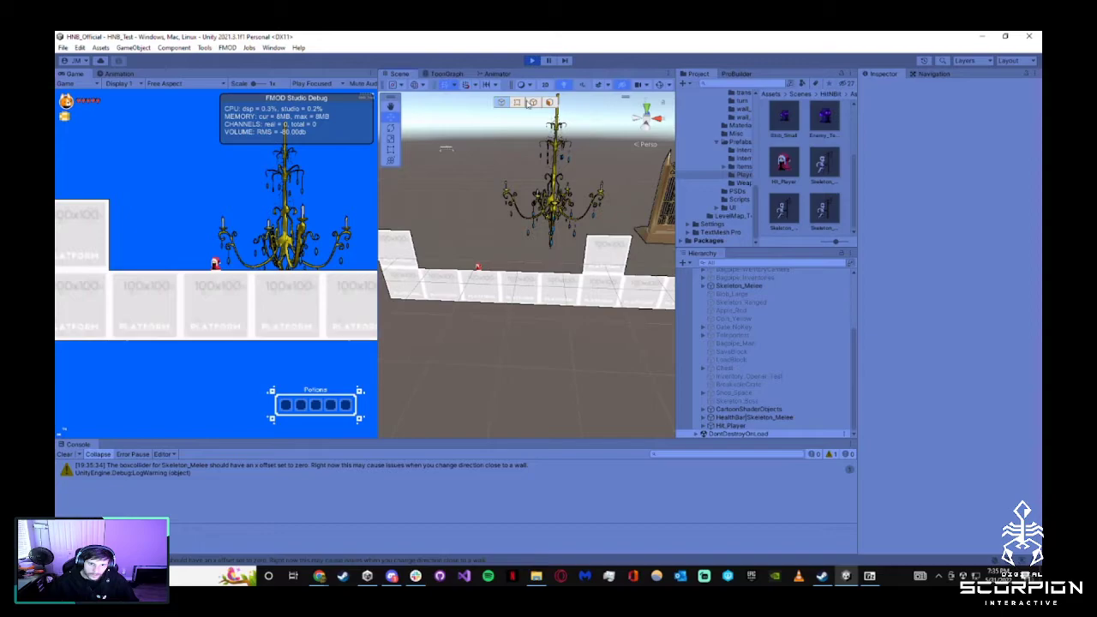
{"action": "left_click", "coordinate": [497, 74]}
{"action": "left_click", "coordinate": [722, 425]}
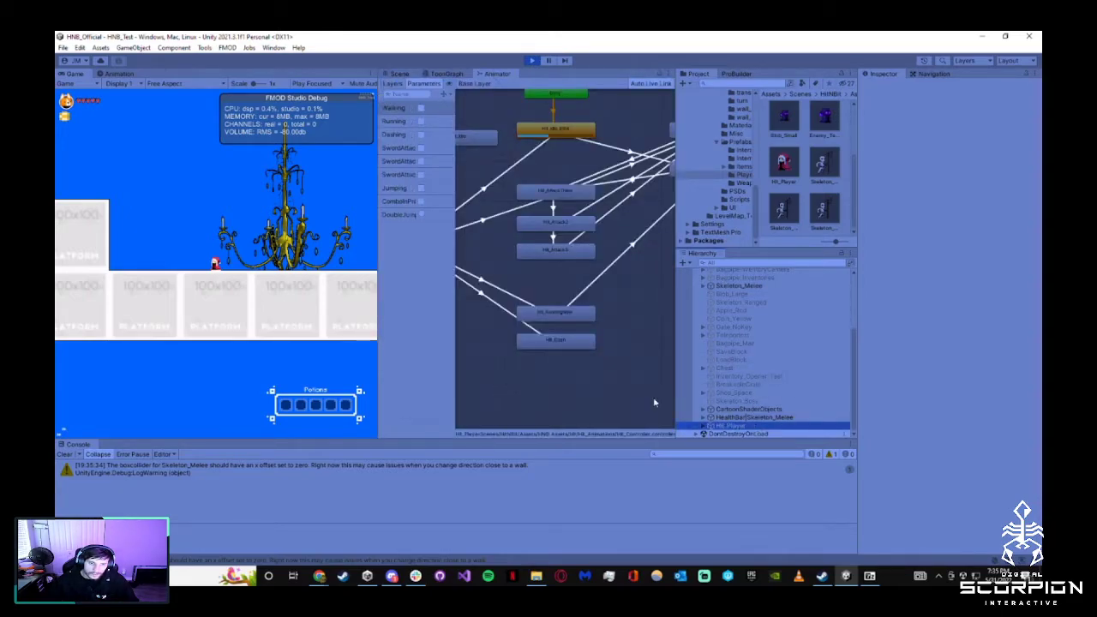
Test repeated sword attacks while watching the Animator states, and stop the game
{"action": "left_click", "coordinate": [267, 282]}
{"action": "left_click", "coordinate": [268, 282]}
{"action": "left_click", "coordinate": [267, 283]}
{"action": "left_click", "coordinate": [267, 282]}
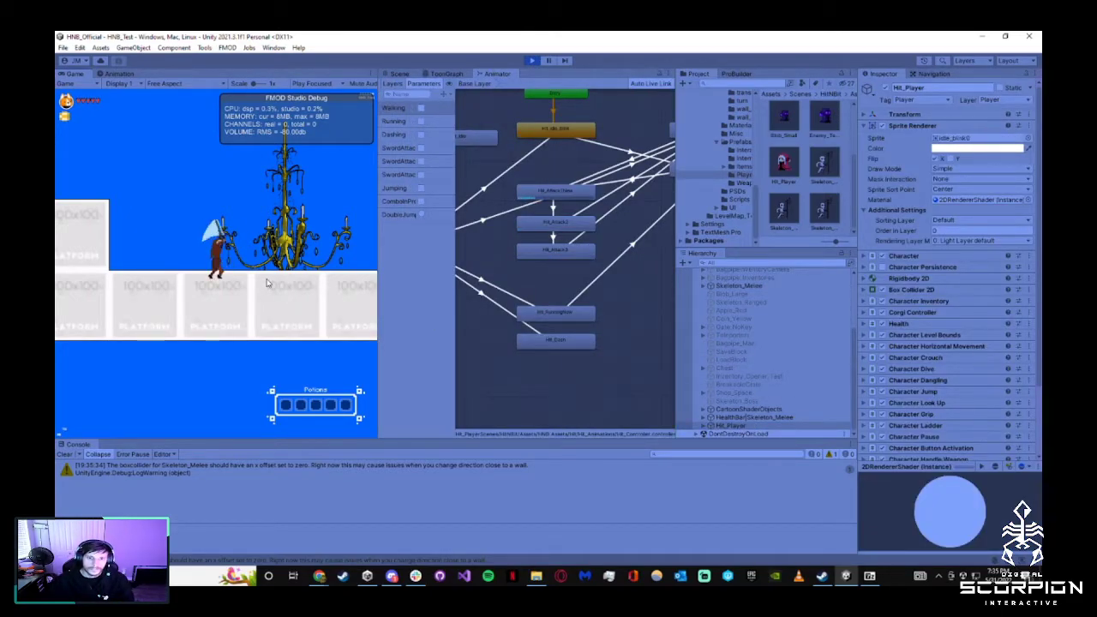
{"action": "left_click", "coordinate": [267, 283]}
{"action": "left_click", "coordinate": [267, 283]}
{"action": "left_click", "coordinate": [268, 283]}
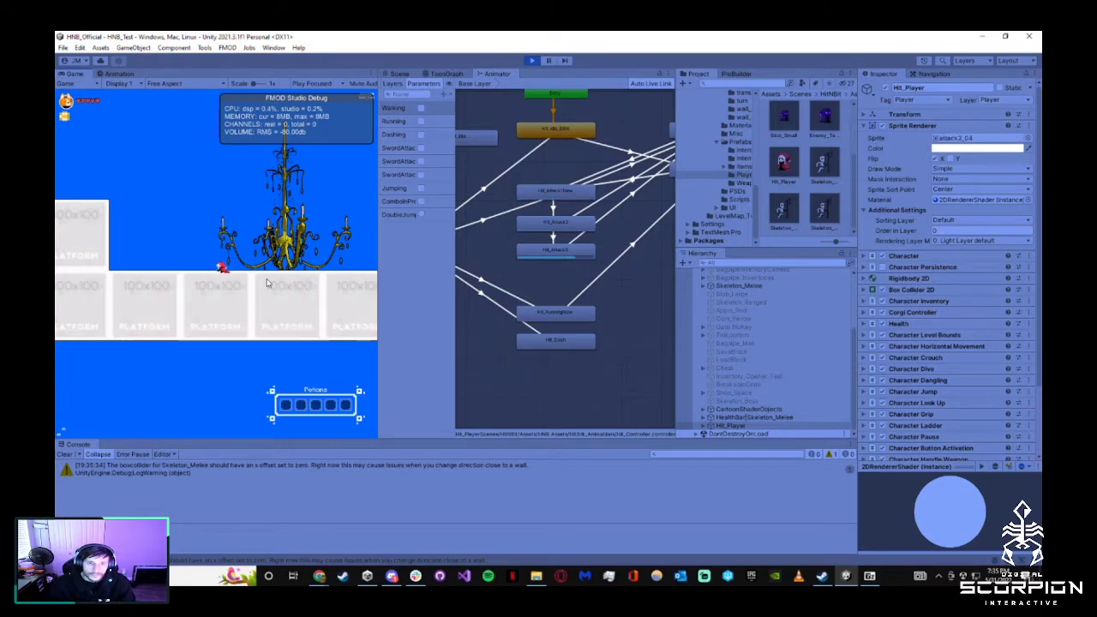
{"action": "left_click", "coordinate": [268, 283]}
{"action": "left_click", "coordinate": [267, 283]}
{"action": "left_click", "coordinate": [267, 283]}
{"action": "left_click", "coordinate": [267, 282]}
{"action": "left_click", "coordinate": [267, 283]}
{"action": "left_click", "coordinate": [267, 282]}
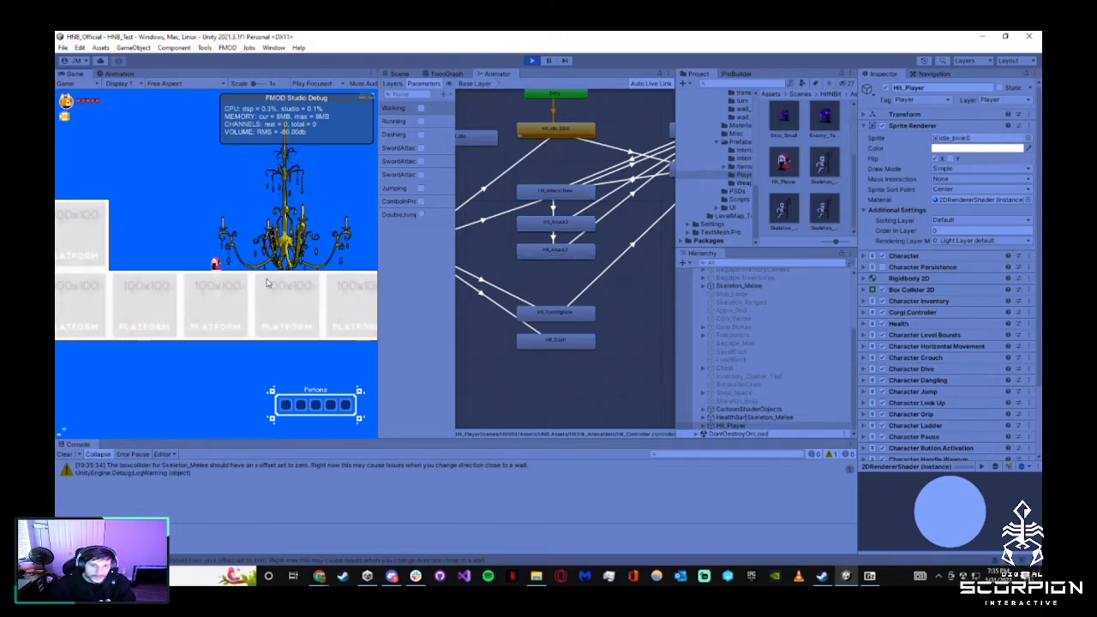
{"action": "left_click", "coordinate": [531, 61]}
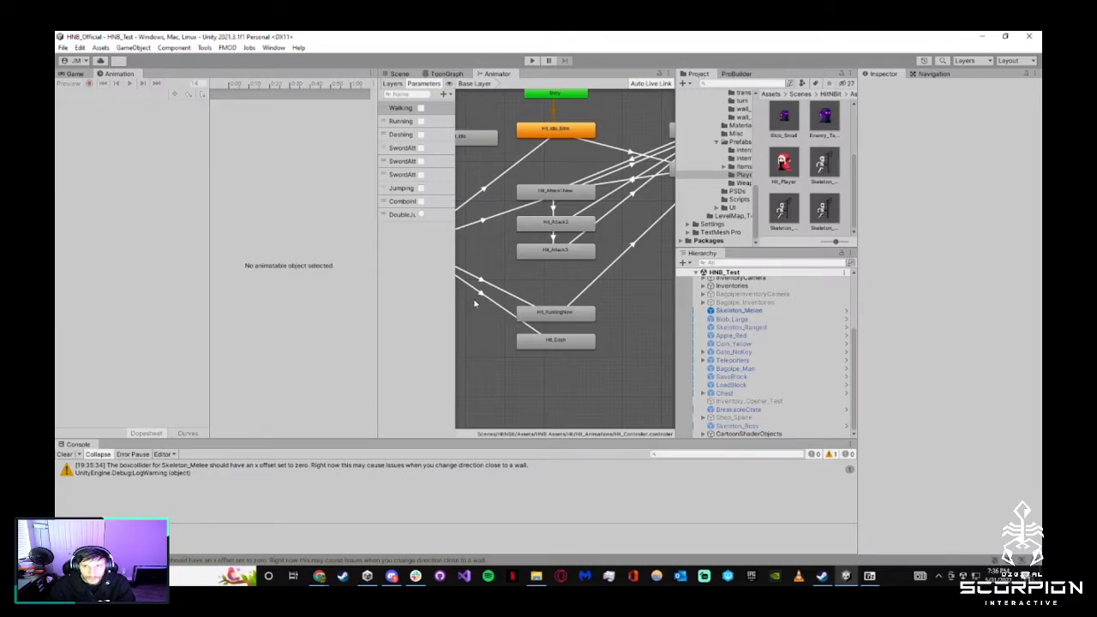
Set the Speed of the Hit_Attack1New state to 6
{"action": "left_click", "coordinate": [586, 270]}
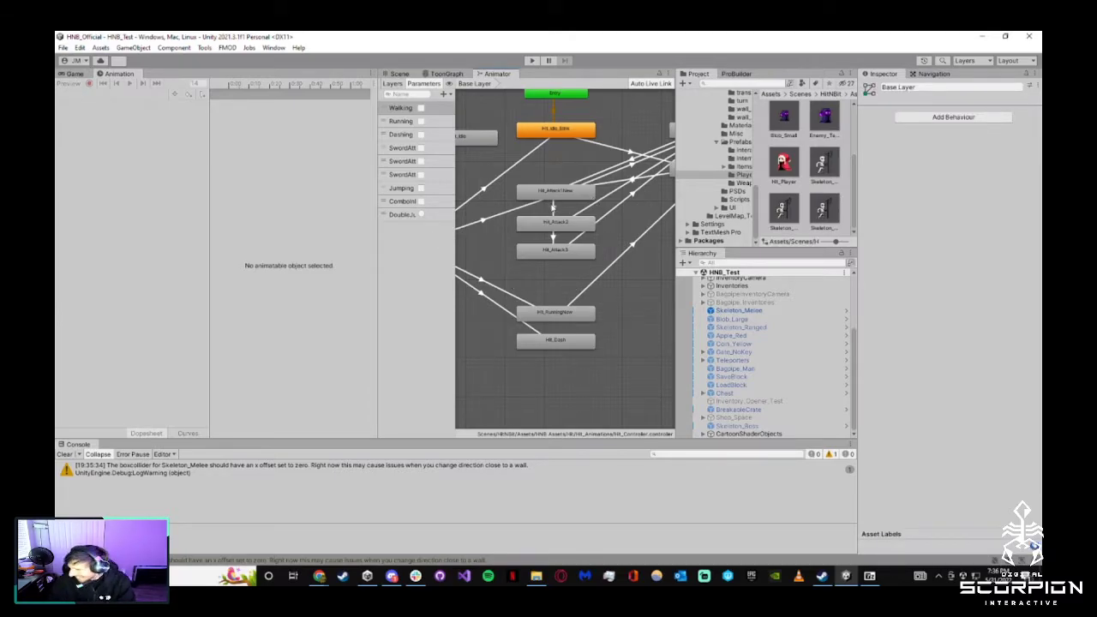
{"action": "left_click", "coordinate": [552, 201]}
{"action": "left_click", "coordinate": [953, 125]}
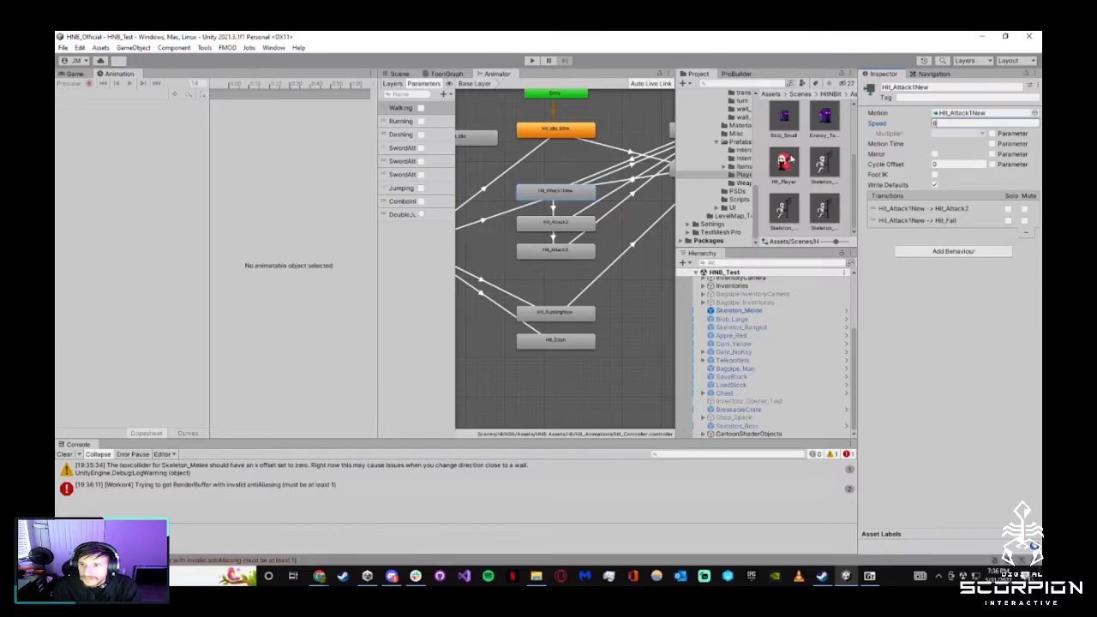
Reopen the Hit_Player prefab and bring up the end of its Hit_Attack1New clip on the animation timeline
{"action": "double_click", "coordinate": [783, 161]}
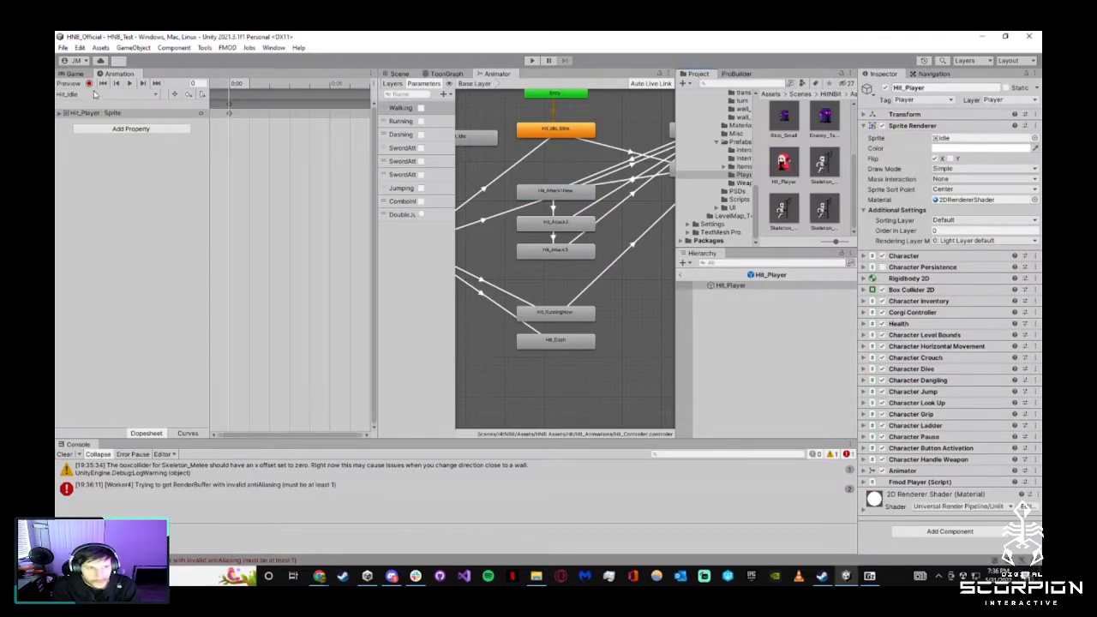
{"action": "left_click", "coordinate": [127, 95]}
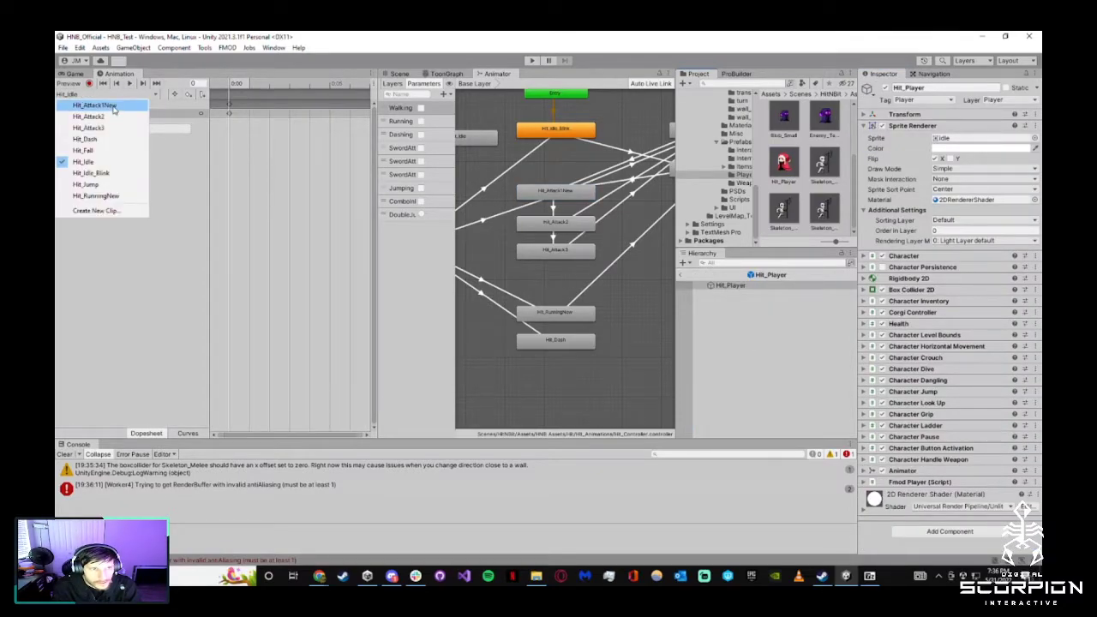
{"action": "left_click", "coordinate": [114, 106]}
{"action": "scroll", "coordinate": [342, 169], "scroll_direction": "down", "scroll_amount": 2}
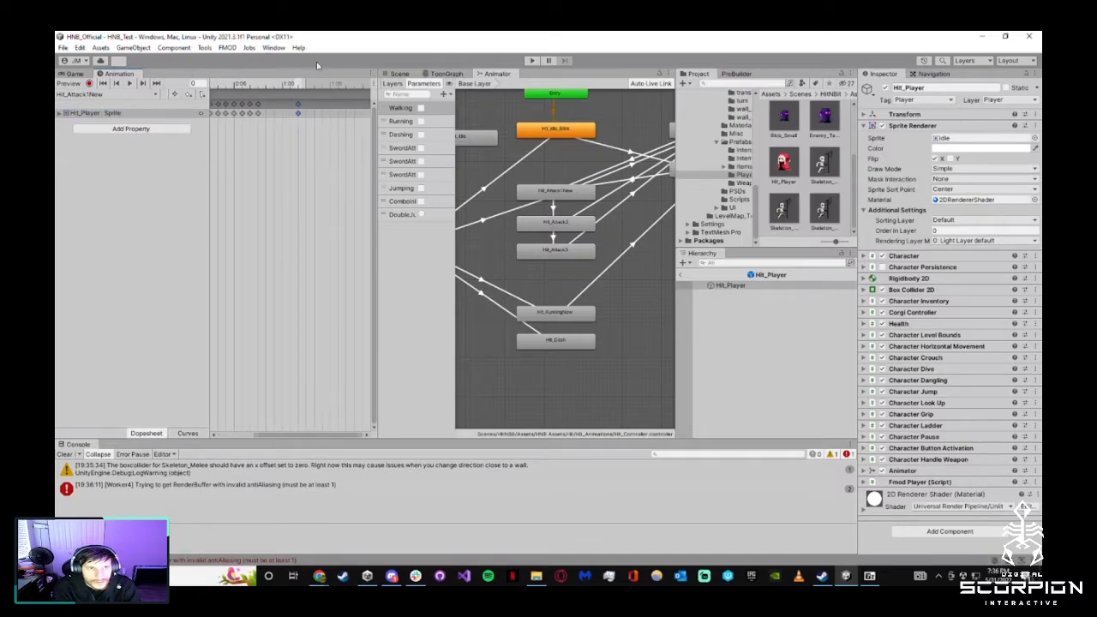
{"action": "scroll", "coordinate": [298, 128], "scroll_direction": "down", "scroll_amount": 2}
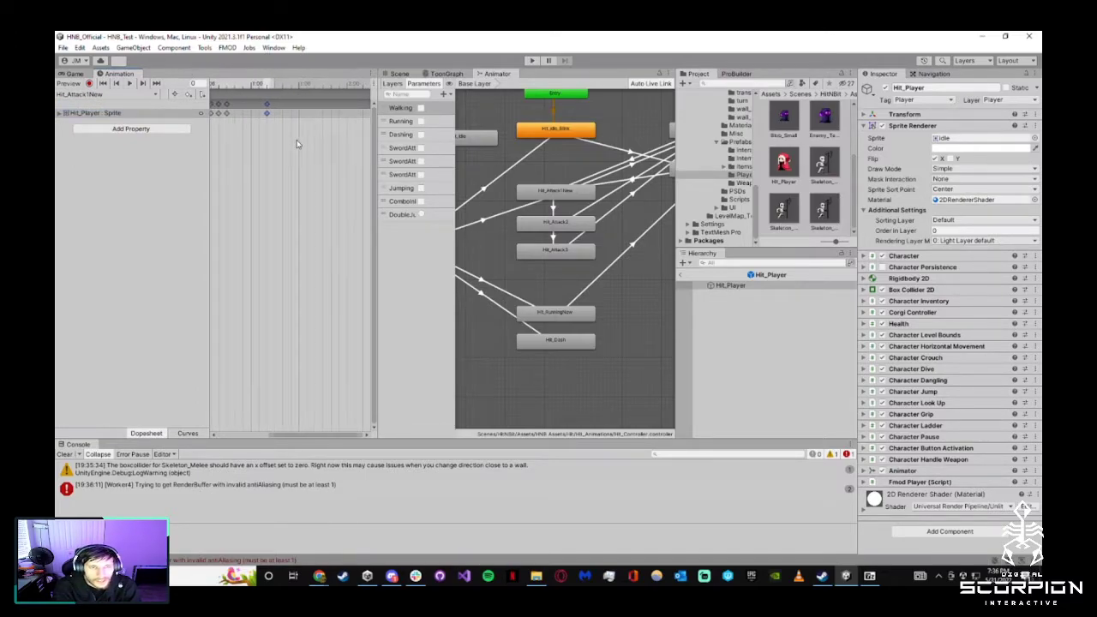
Move the last sprite keyframe of the Hit_Attack1New clip out to about frame 25
{"action": "left_click", "coordinate": [274, 85]}
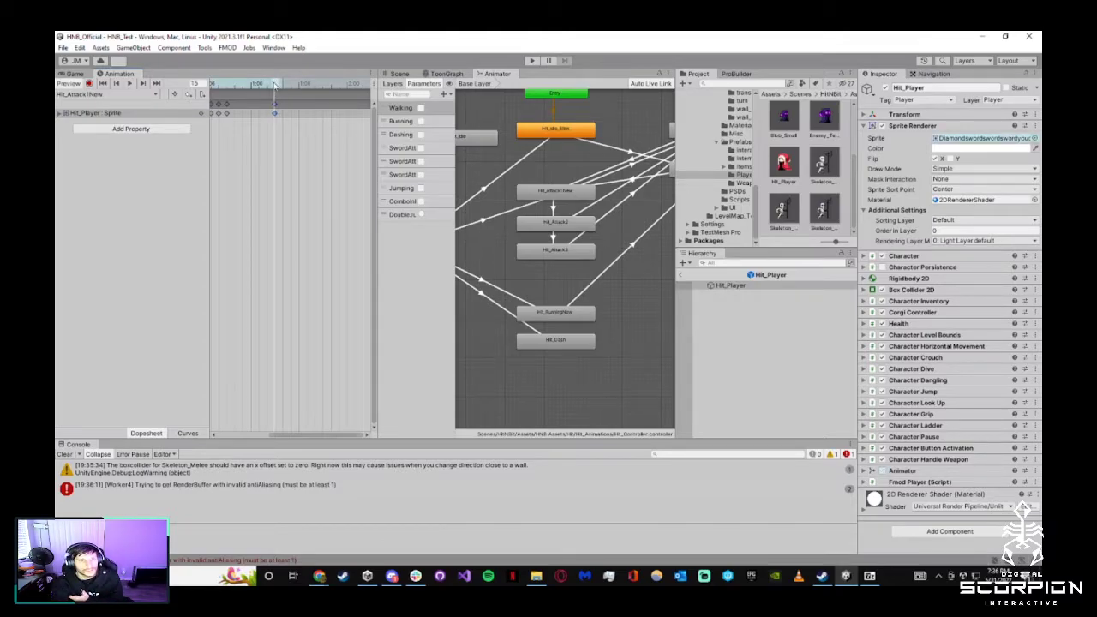
{"action": "left_click", "coordinate": [301, 87]}
{"action": "left_click_drag", "start_coordinate": [276, 105], "coordinate": [343, 120]}
{"action": "scroll", "coordinate": [277, 225], "scroll_direction": "down", "scroll_amount": 3}
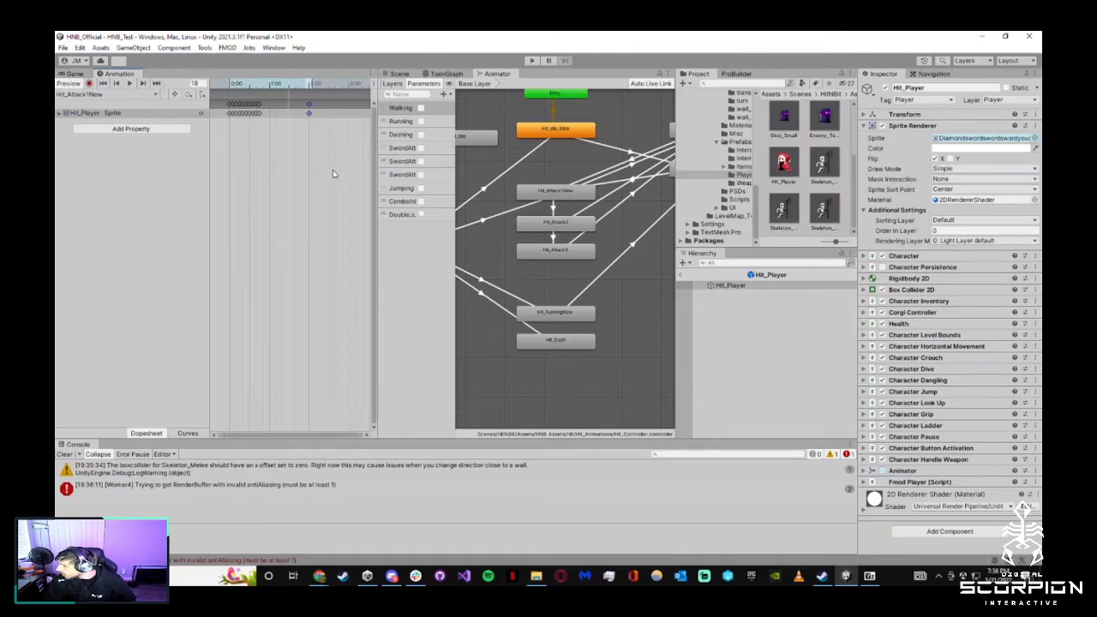
Scrub the Hit_Attack1New clip from frame 10 to frame 25 and show the sprite in the Scene view
{"action": "left_click", "coordinate": [257, 87]}
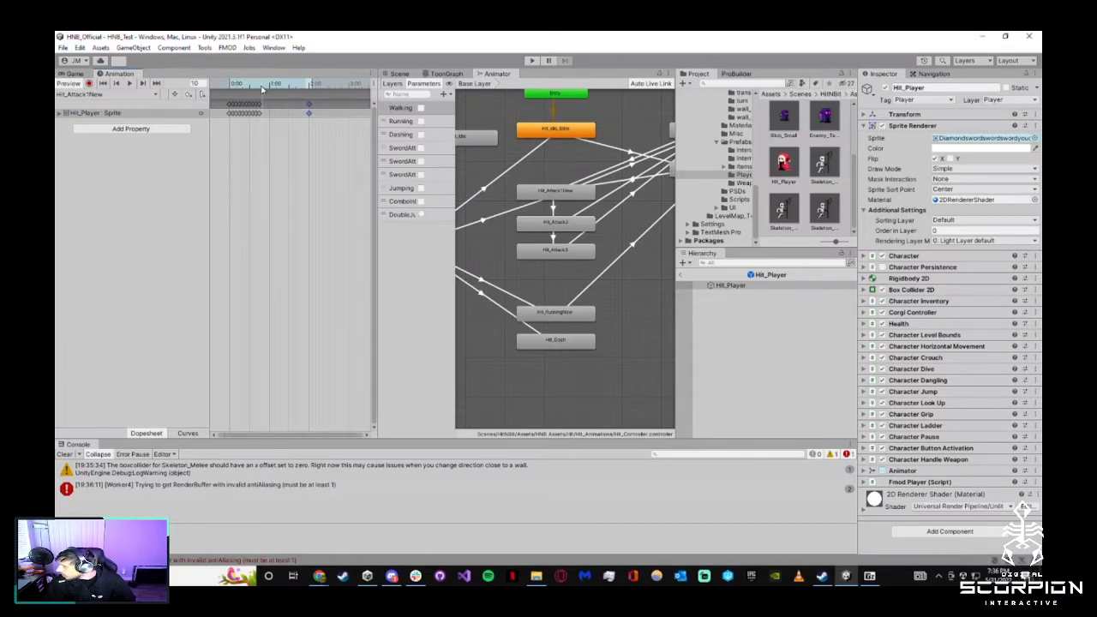
{"action": "left_click_drag", "start_coordinate": [257, 89], "coordinate": [313, 91]}
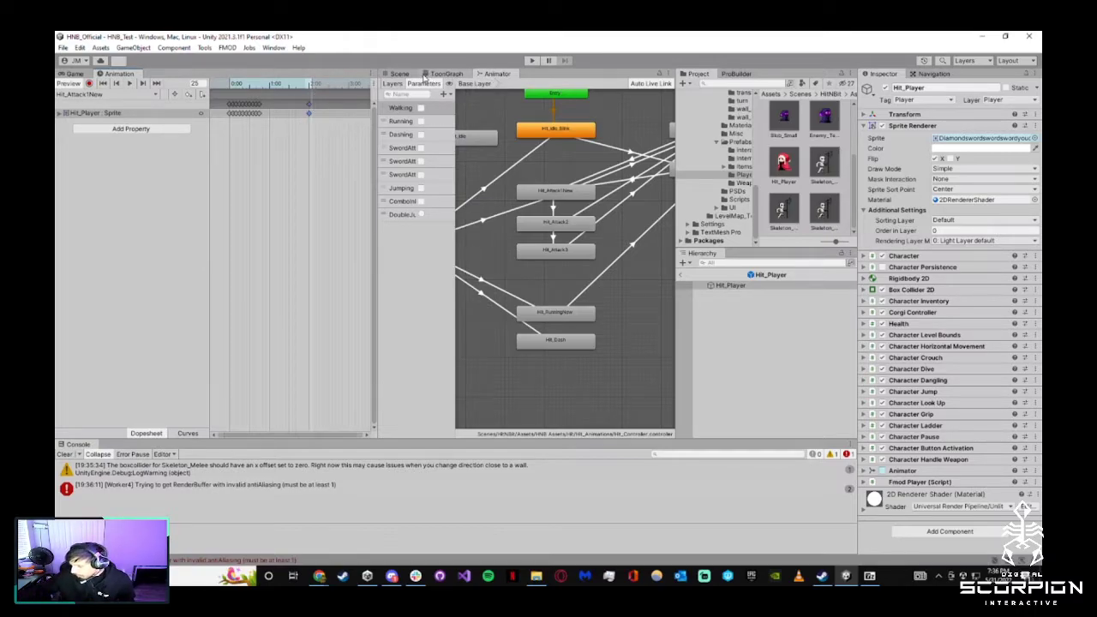
{"action": "left_click", "coordinate": [401, 73]}
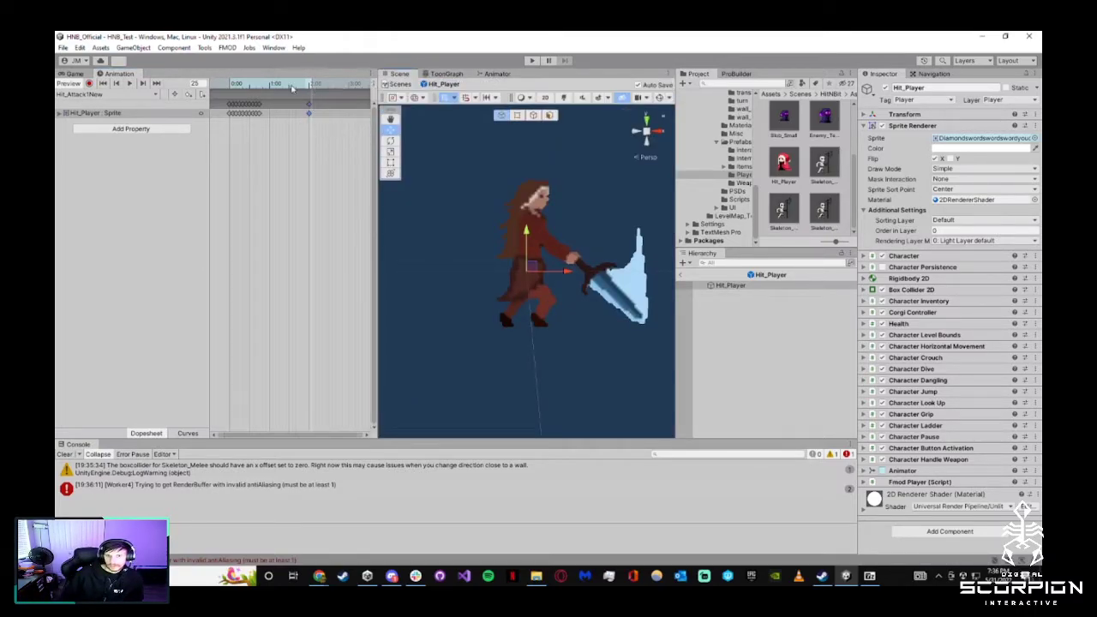
{"action": "left_click_drag", "start_coordinate": [118, 75], "coordinate": [459, 90]}
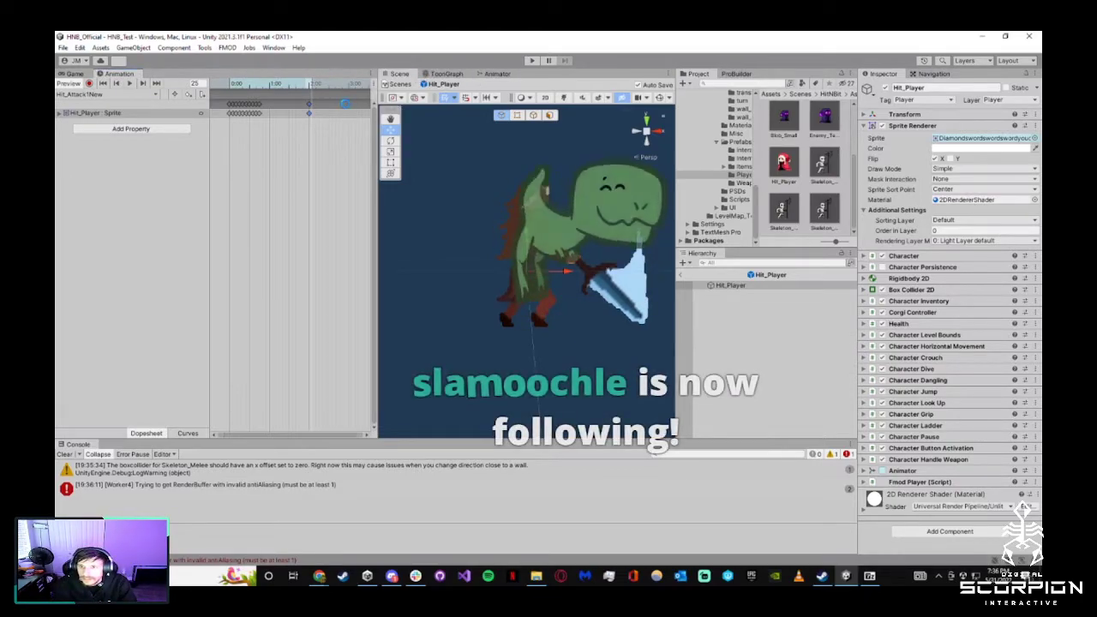
{"action": "key", "text": "ctrl+p"}
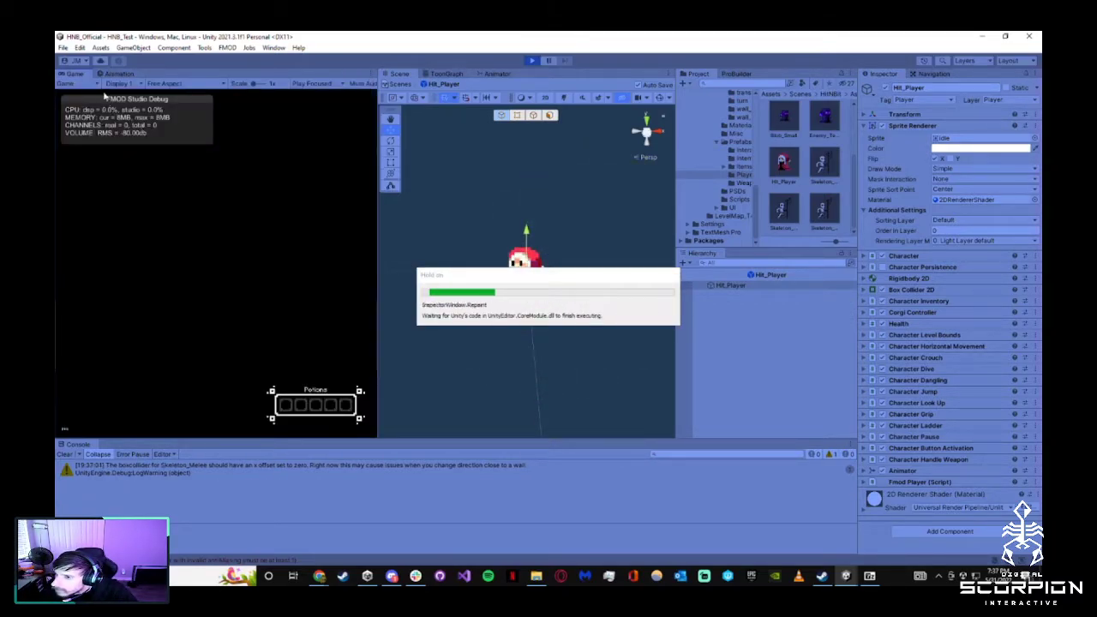
{"action": "left_click", "coordinate": [532, 61]}
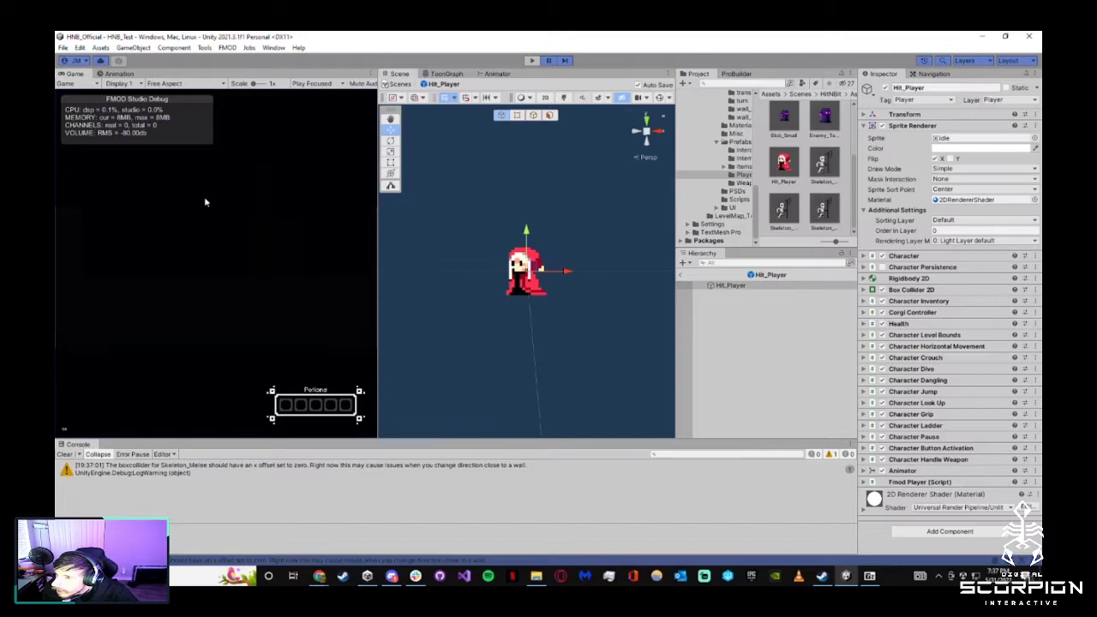
Play back the Hit_Attack1New clip on the Hit_Player prefab and examine its keyframe spacing on the timeline
{"action": "left_click", "coordinate": [116, 74]}
{"action": "left_click", "coordinate": [99, 95]}
{"action": "left_click", "coordinate": [108, 105]}
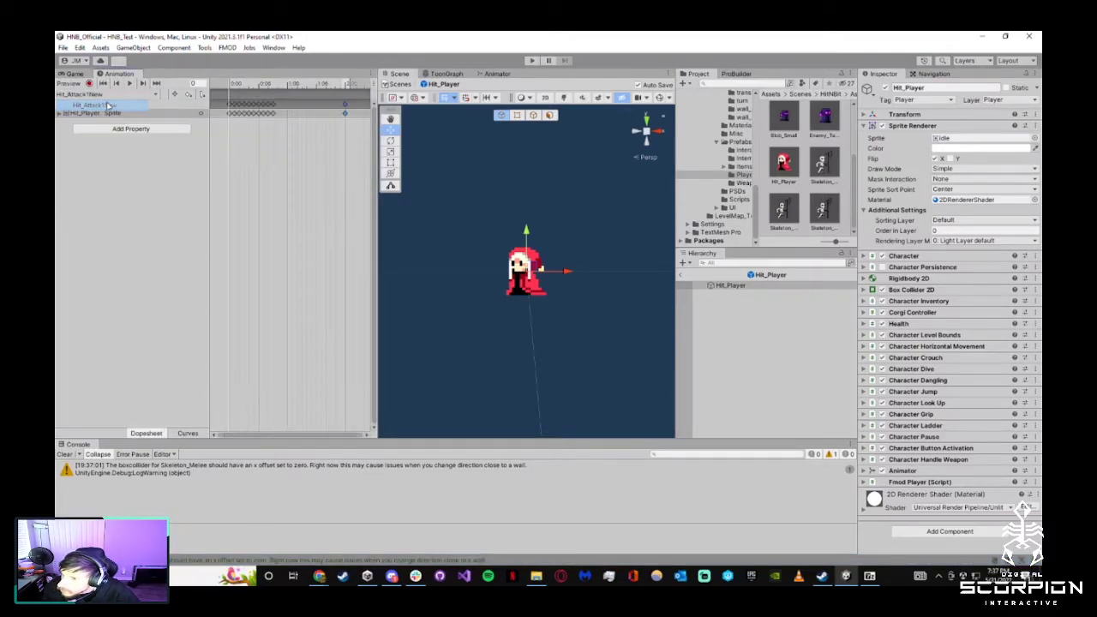
{"action": "left_click", "coordinate": [130, 84]}
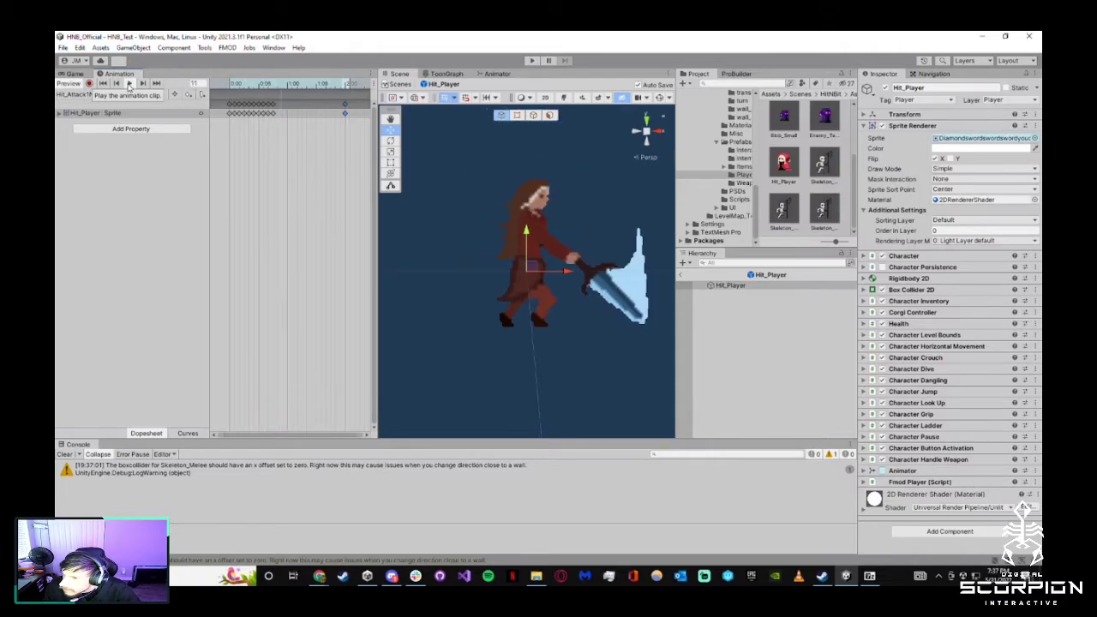
{"action": "scroll", "coordinate": [278, 158], "scroll_direction": "up", "scroll_amount": 4}
{"action": "middle_click_drag", "start_coordinate": [225, 101], "coordinate": [241, 101]}
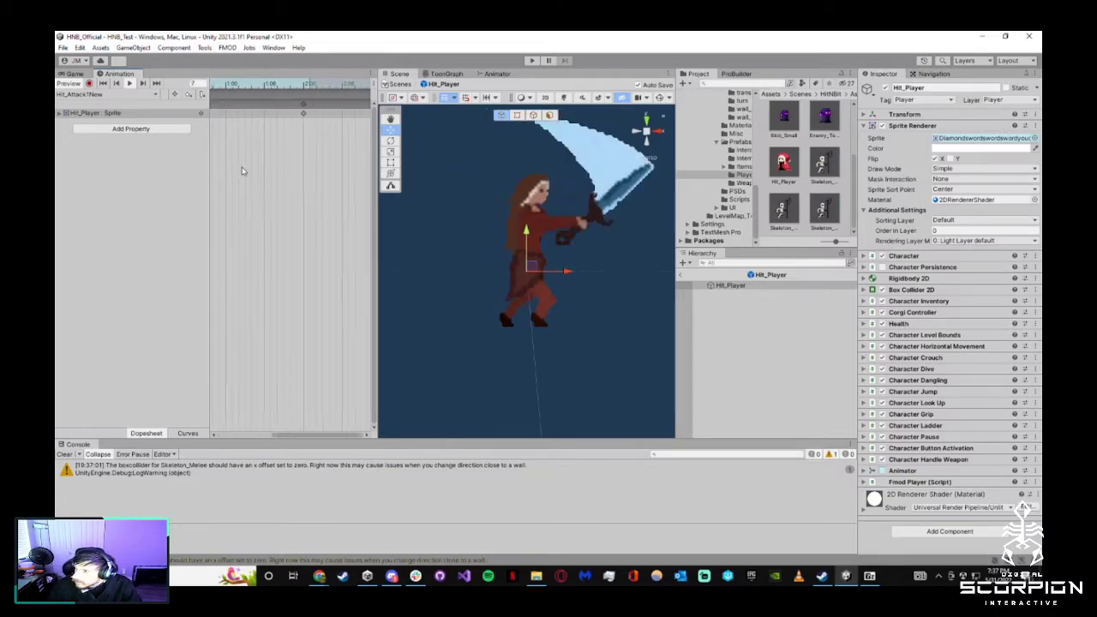
{"action": "scroll", "coordinate": [283, 163], "scroll_direction": "down", "scroll_amount": 2}
{"action": "scroll", "coordinate": [291, 182], "scroll_direction": "up", "scroll_amount": 2}
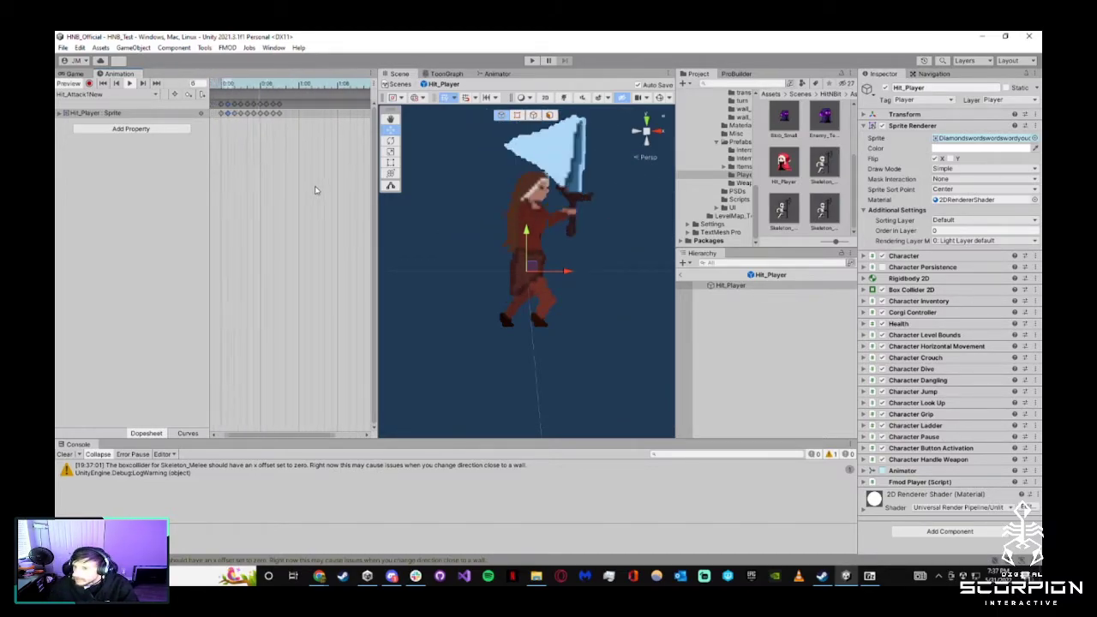
Replay the Hit_Attack1New clip and inspect its sprite keyframes at different timeline scales
{"action": "scroll", "coordinate": [257, 192], "scroll_direction": "up", "scroll_amount": 2}
{"action": "scroll", "coordinate": [231, 175], "scroll_direction": "up", "scroll_amount": 3}
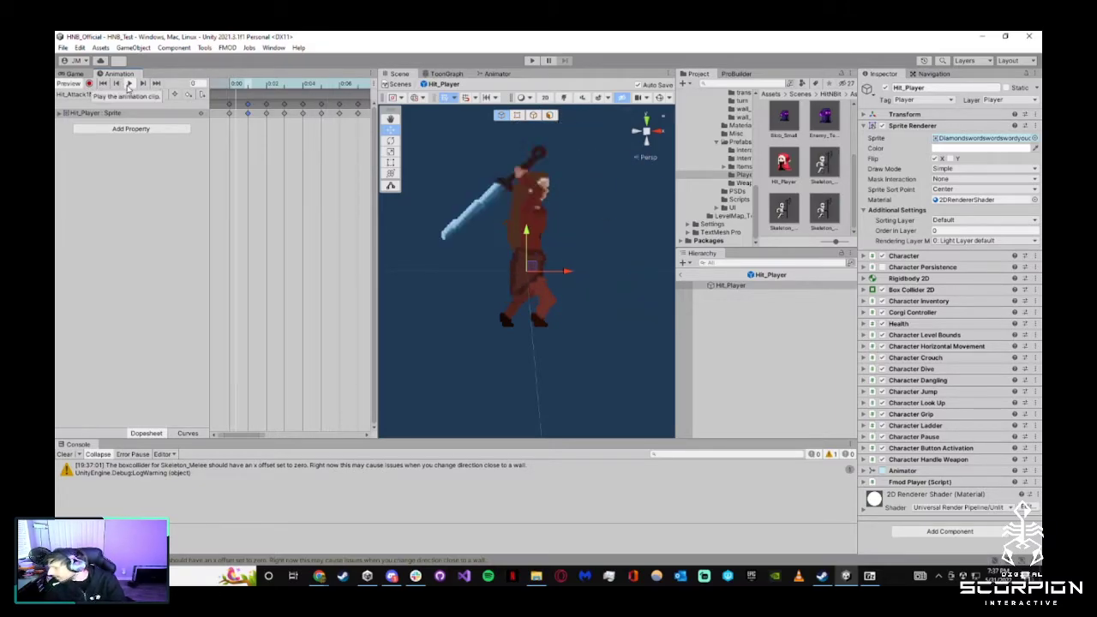
{"action": "left_click", "coordinate": [129, 83]}
{"action": "scroll", "coordinate": [299, 190], "scroll_direction": "down", "scroll_amount": 1}
{"action": "scroll", "coordinate": [302, 171], "scroll_direction": "down", "scroll_amount": 2}
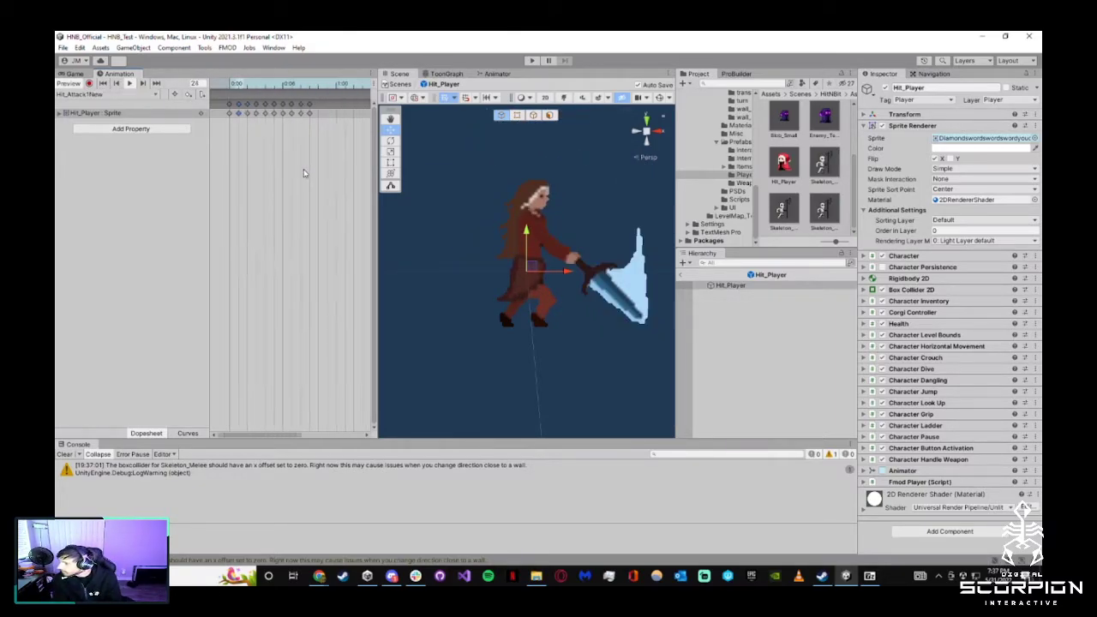
Move the last sprite keyframe of Hit_Attack1New out to about 3:00 and preview the clip
{"action": "scroll", "coordinate": [239, 190], "scroll_direction": "down", "scroll_amount": 3}
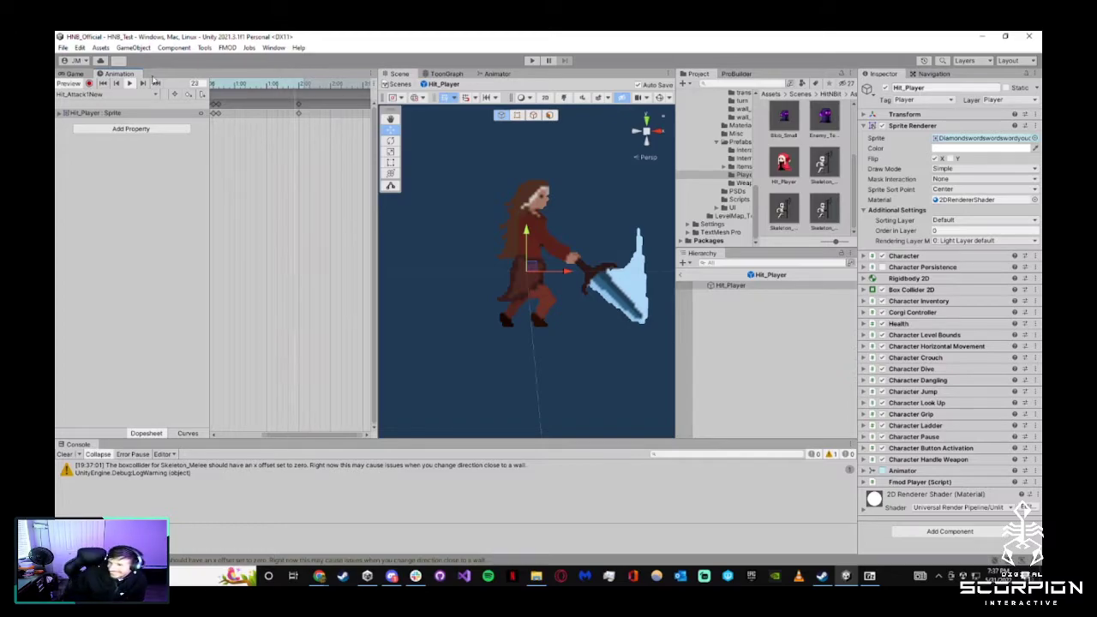
{"action": "scroll", "coordinate": [320, 183], "scroll_direction": "up", "scroll_amount": 2}
{"action": "left_click_drag", "start_coordinate": [348, 103], "coordinate": [352, 107]}
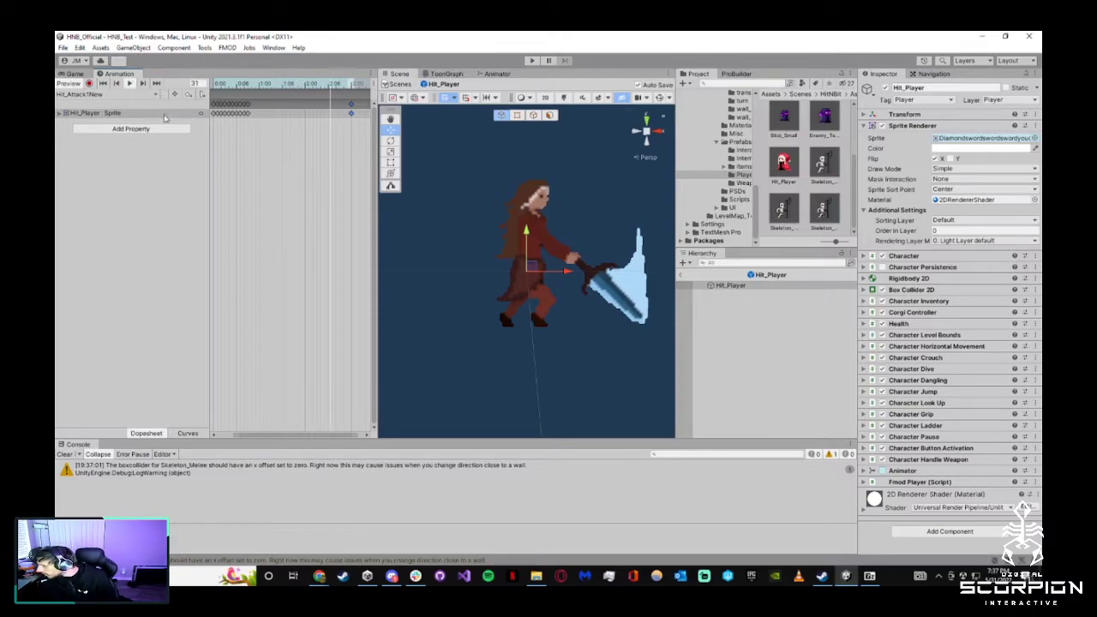
{"action": "left_click", "coordinate": [129, 84]}
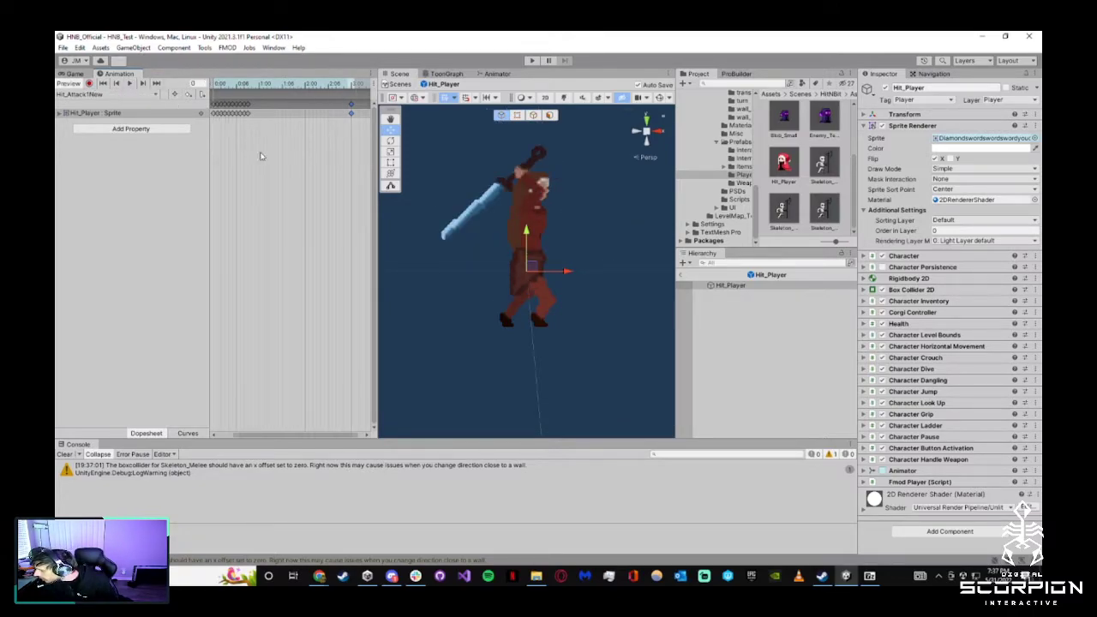
Leave the Hit_Player prefab for the HNB_Test scene, clear the console and start Play mode with the Game view showing
{"action": "left_click", "coordinate": [79, 73]}
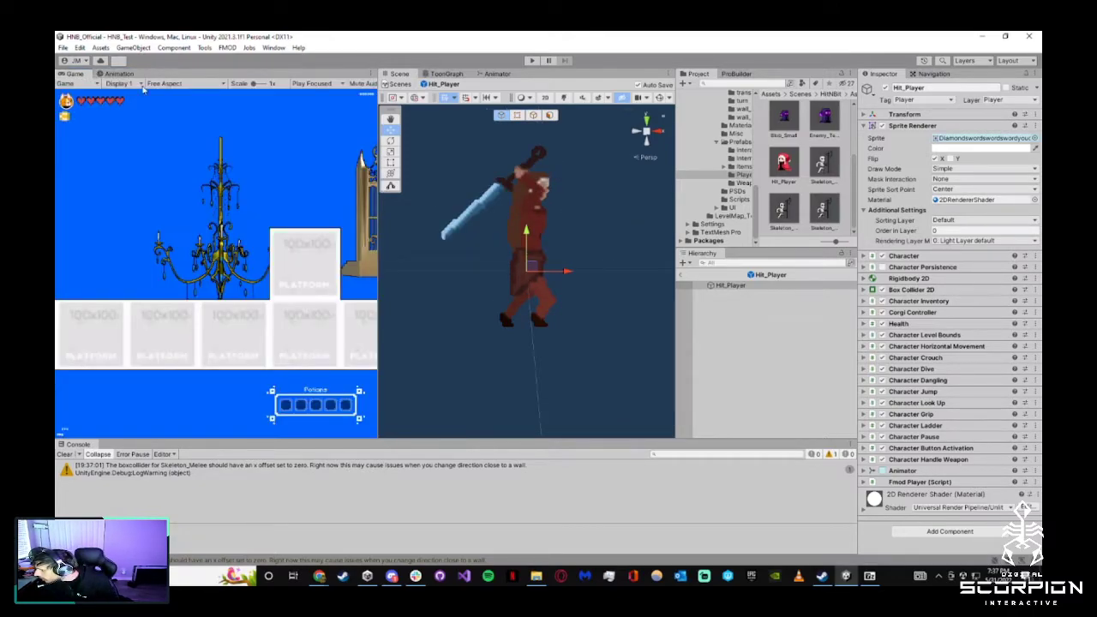
{"action": "left_click", "coordinate": [680, 275]}
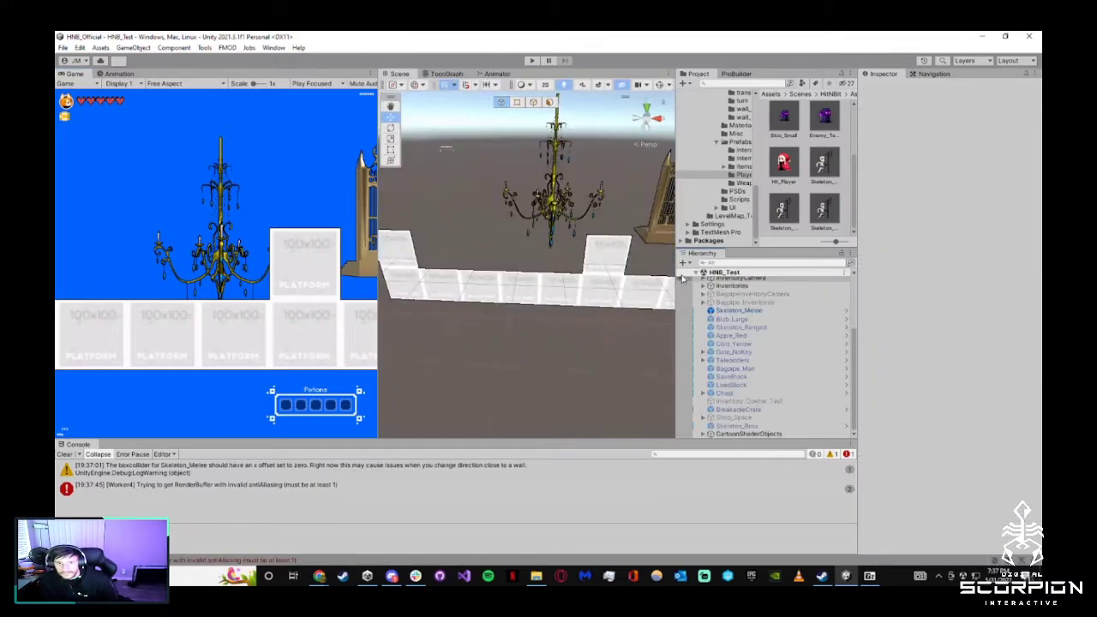
{"action": "left_click", "coordinate": [64, 455]}
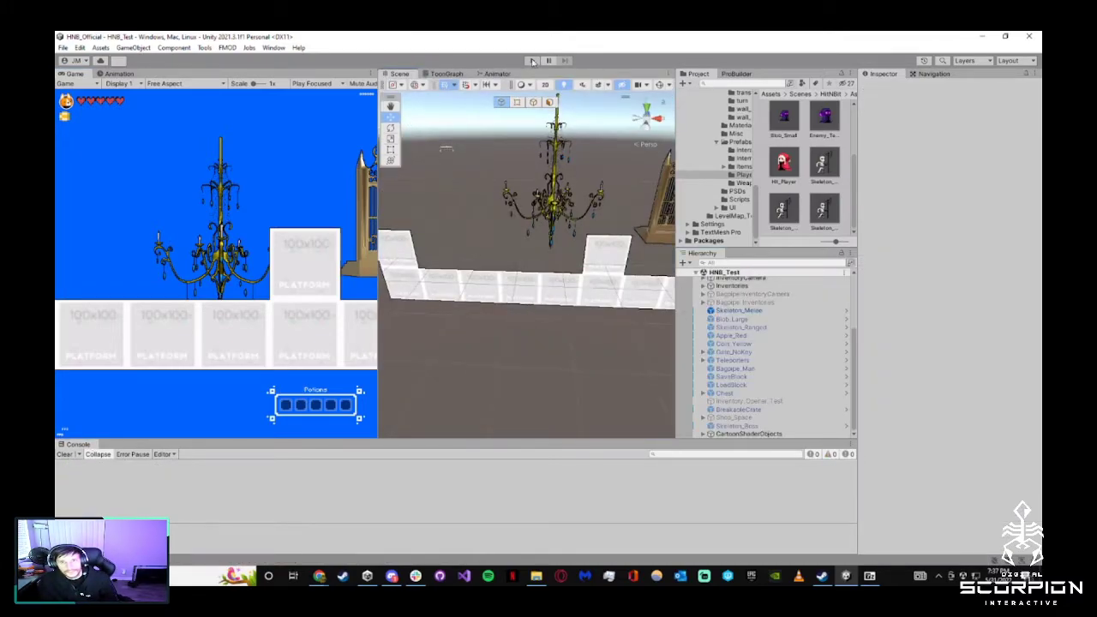
{"action": "left_click", "coordinate": [531, 61]}
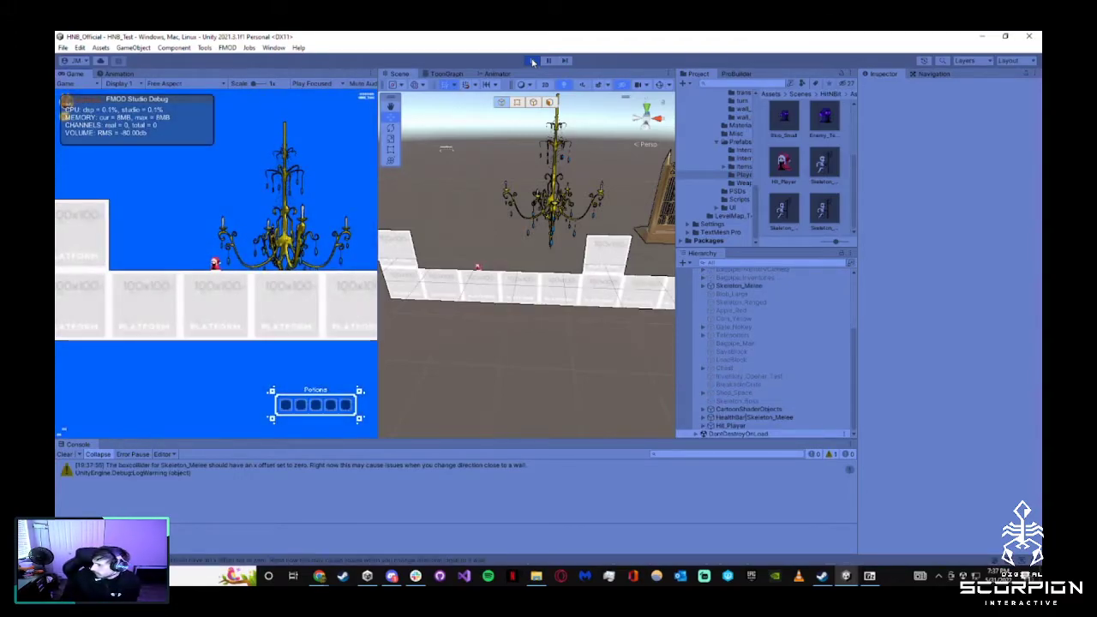
Playtest sword attacks in both directions between short walks to check the Hit_Attack1New timing
{"action": "left_click", "coordinate": [322, 255]}
{"action": "left_click", "coordinate": [272, 321]}
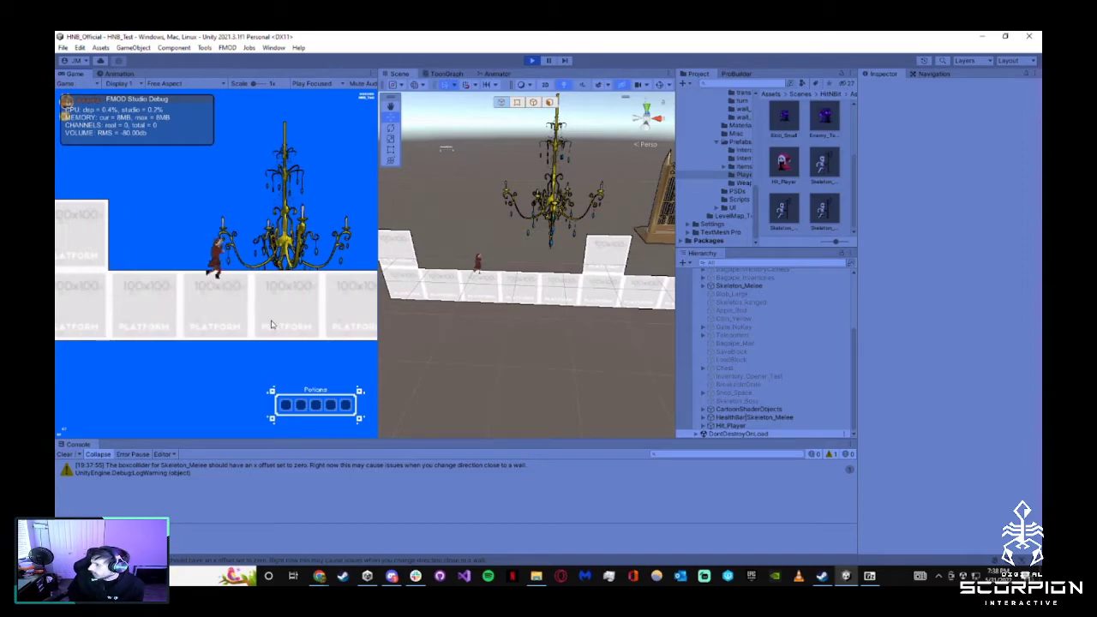
{"action": "left_click", "coordinate": [272, 323]}
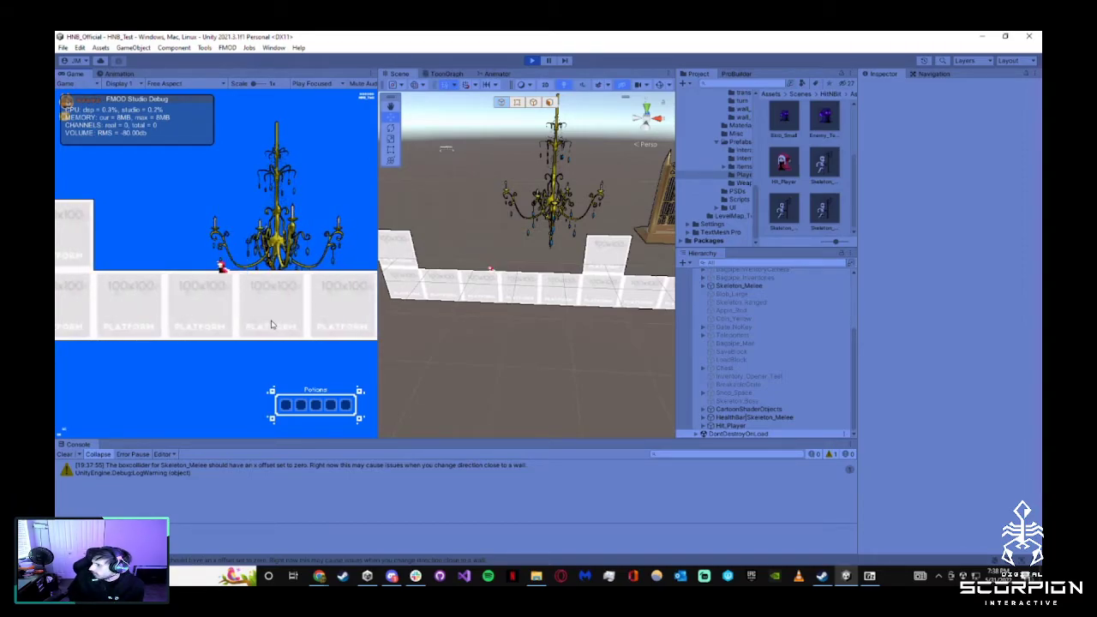
{"action": "key", "text": "a"}
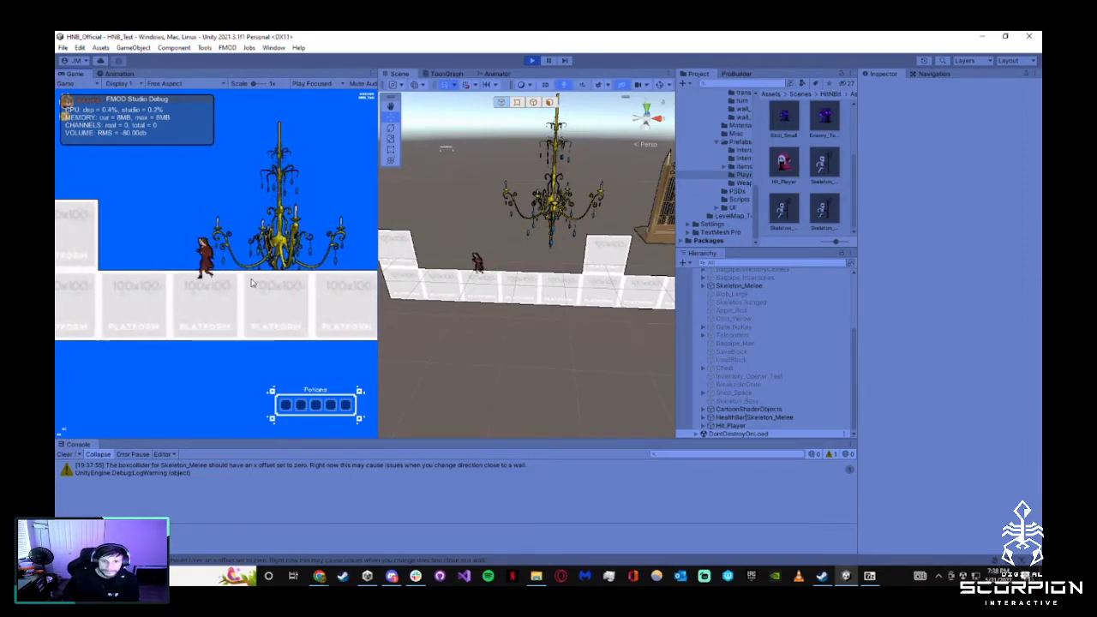
{"action": "left_click", "coordinate": [251, 282]}
{"action": "left_click", "coordinate": [251, 283]}
{"action": "key", "text": "d"}
{"action": "left_click", "coordinate": [259, 238]}
{"action": "left_click", "coordinate": [167, 291]}
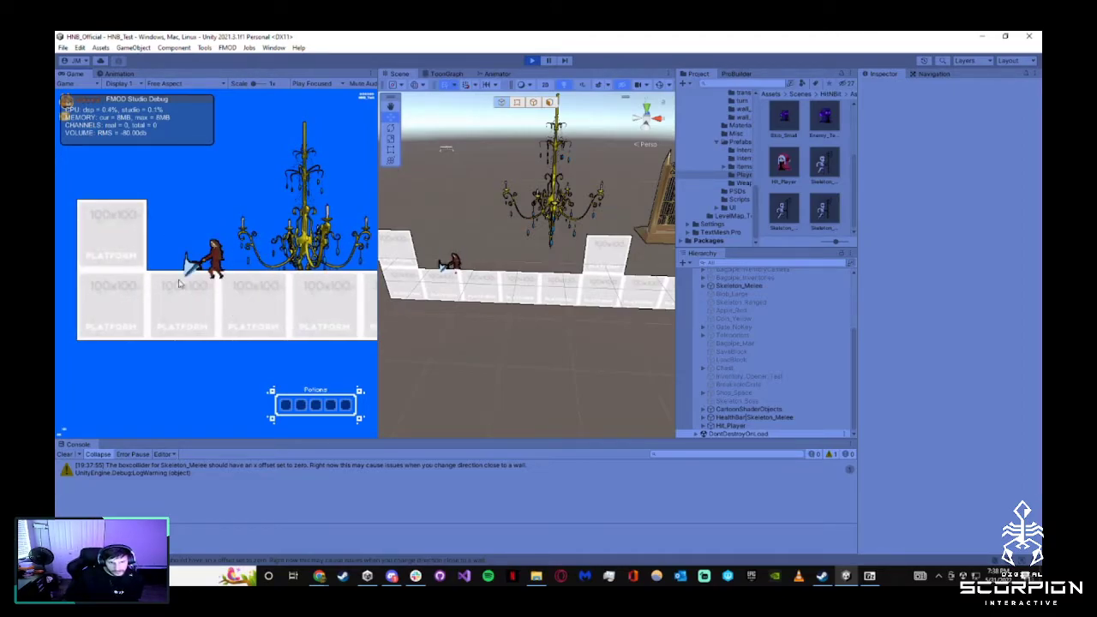
{"action": "left_click", "coordinate": [206, 255]}
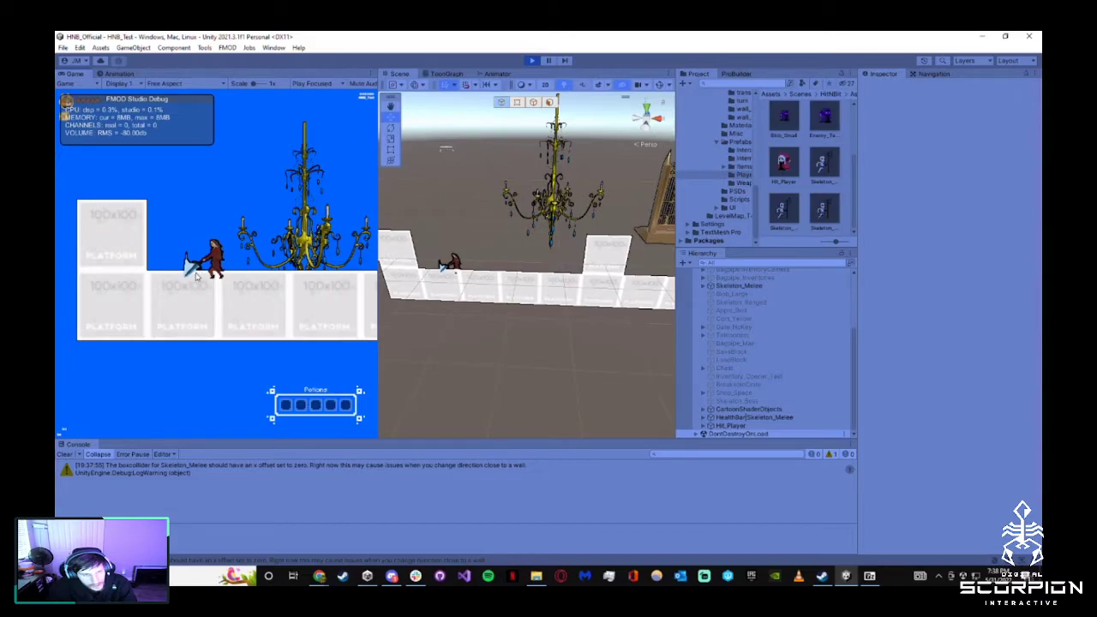
Move the FMOD Studio Debug overlay off the player's health display and widen the Game view
{"action": "left_click_drag", "start_coordinate": [146, 133], "coordinate": [305, 131]}
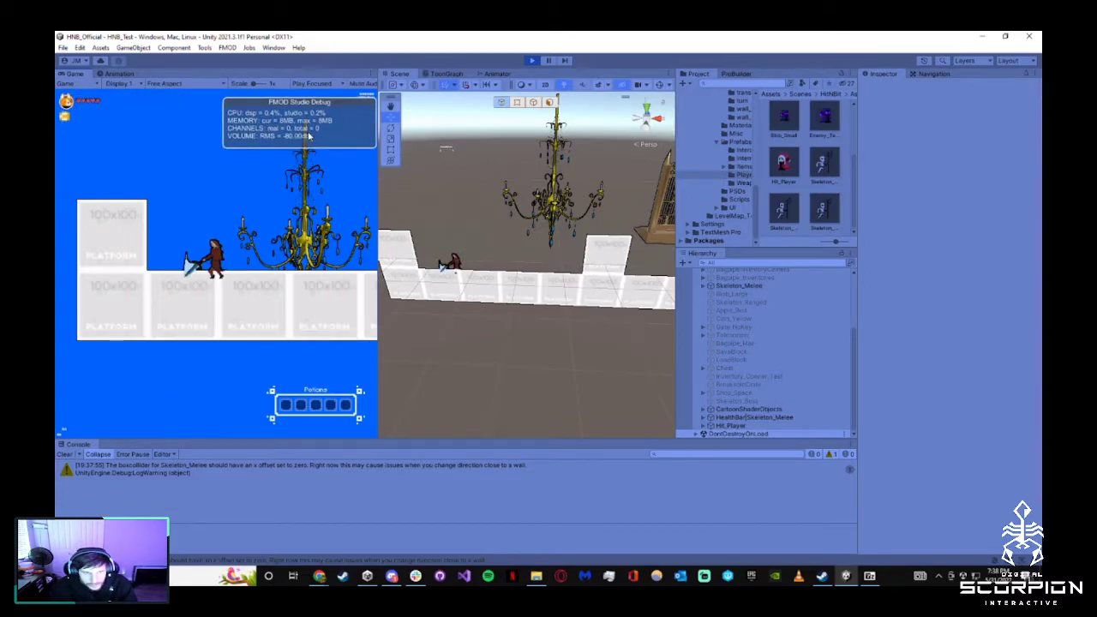
{"action": "left_click_drag", "start_coordinate": [377, 257], "coordinate": [446, 268]}
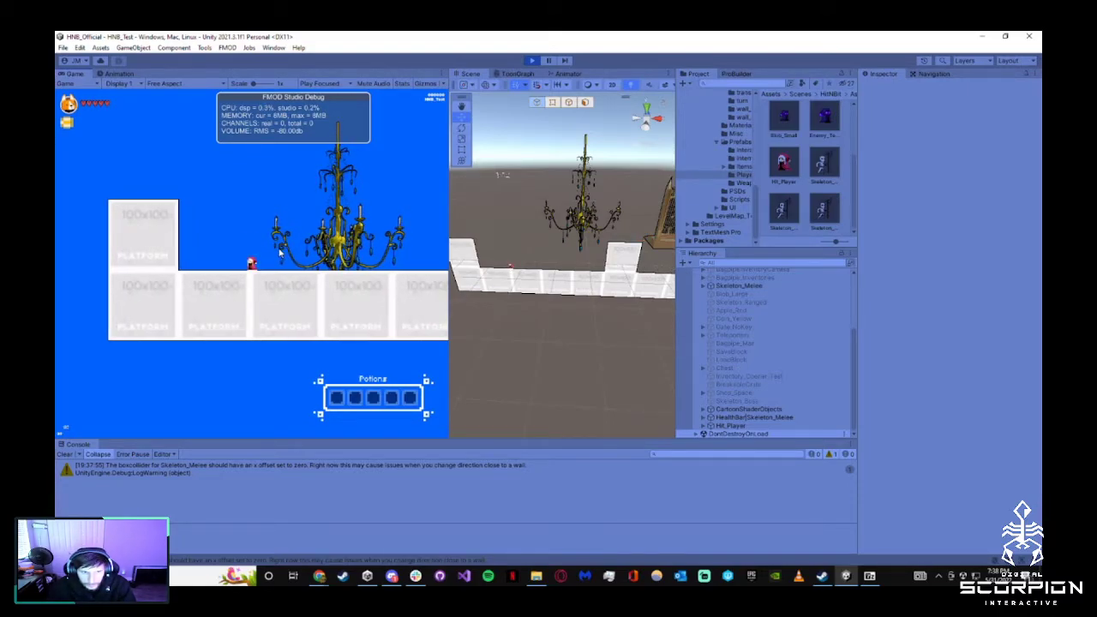
Run and jump the player onto the raised platform and test the sword attack there
{"action": "key", "text": "d"}
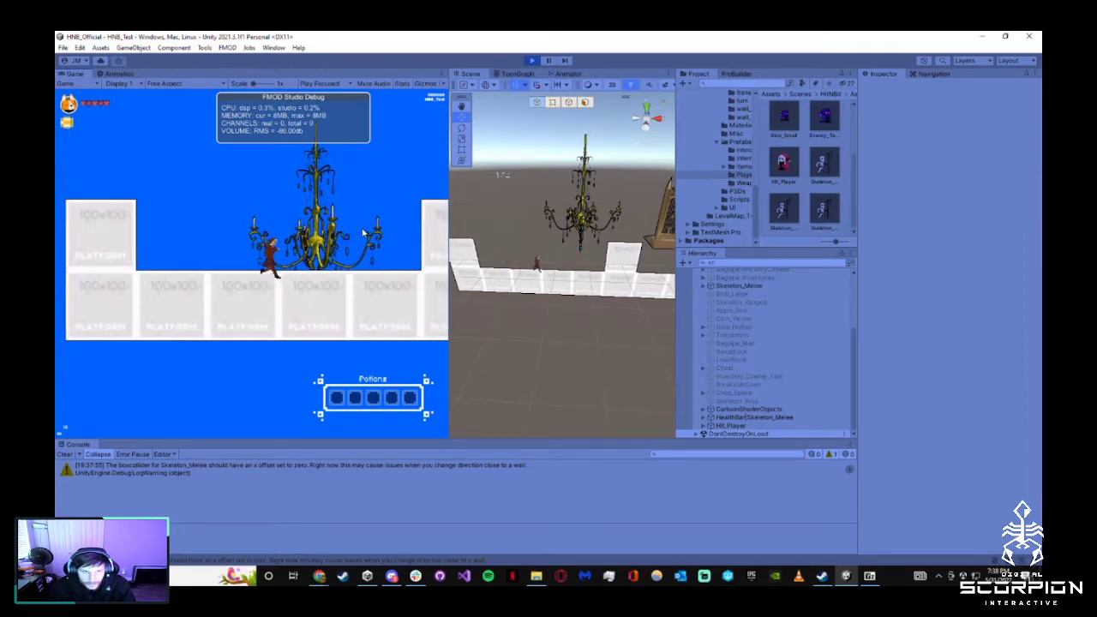
{"action": "key", "text": "d"}
{"action": "key", "text": "space"}
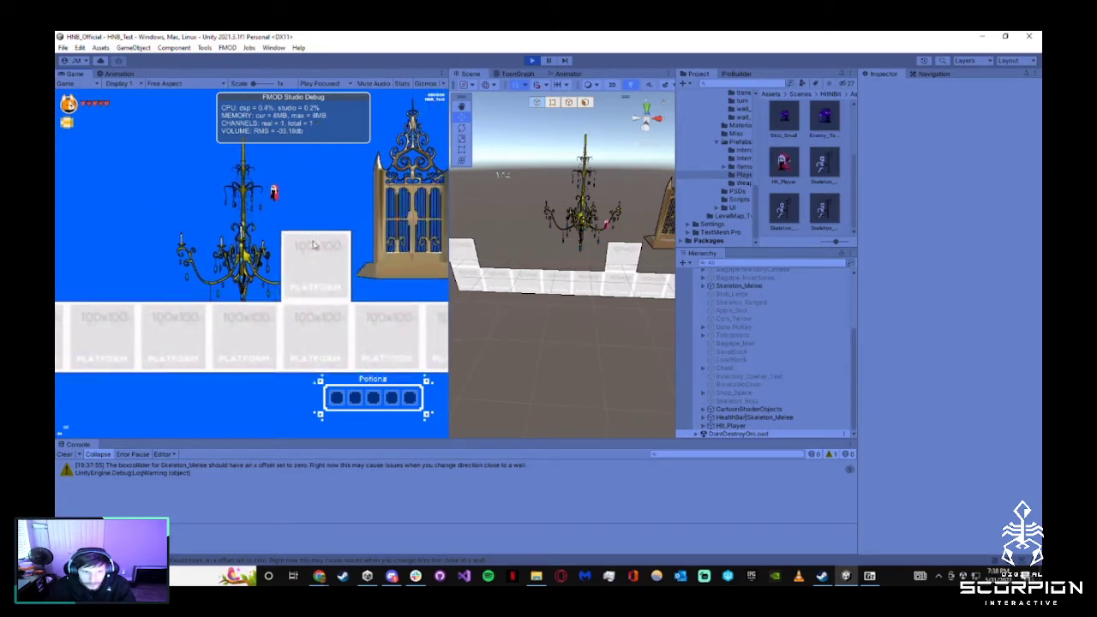
{"action": "left_click", "coordinate": [267, 303]}
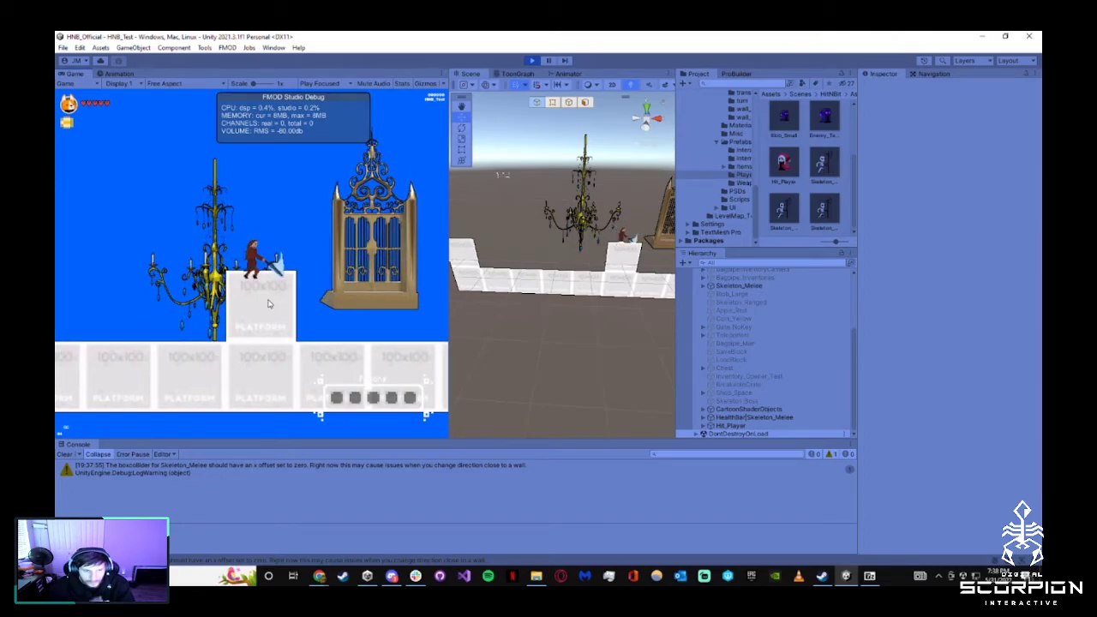
{"action": "left_click", "coordinate": [268, 303]}
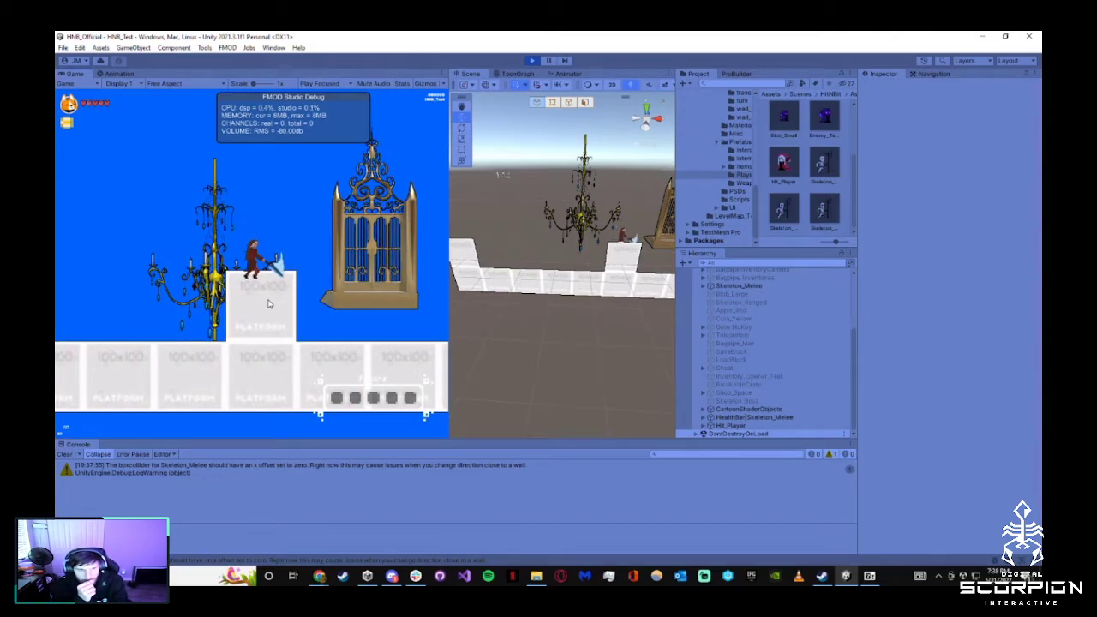
Bring up the Animator beside the running game and test attacks and turns on the raised platform
{"action": "left_click", "coordinate": [559, 75]}
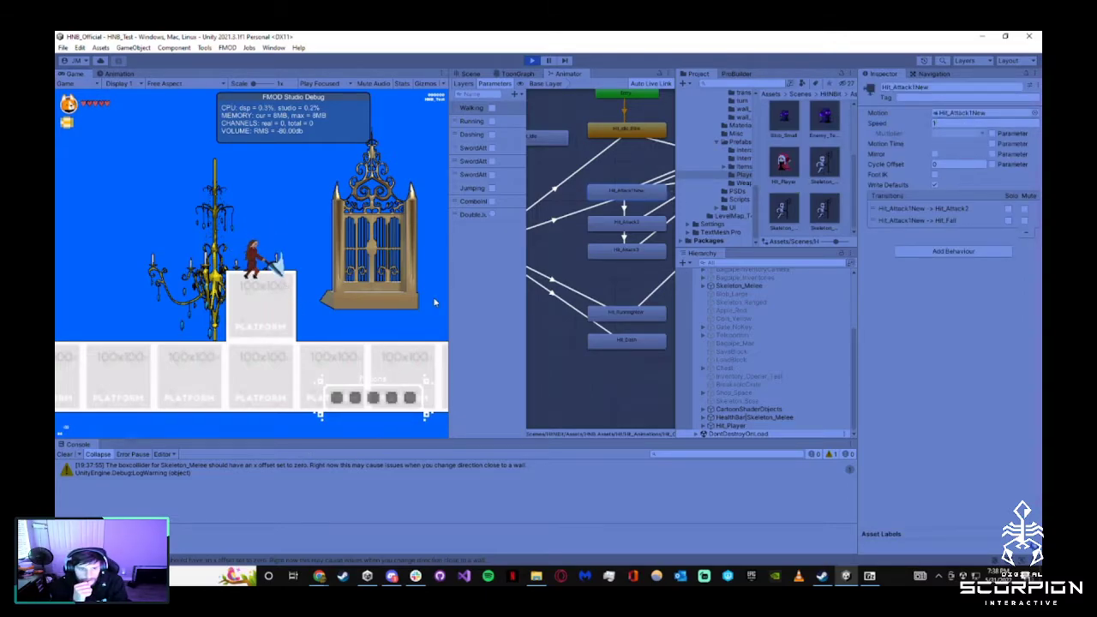
{"action": "key", "text": "d"}
{"action": "key", "text": "a"}
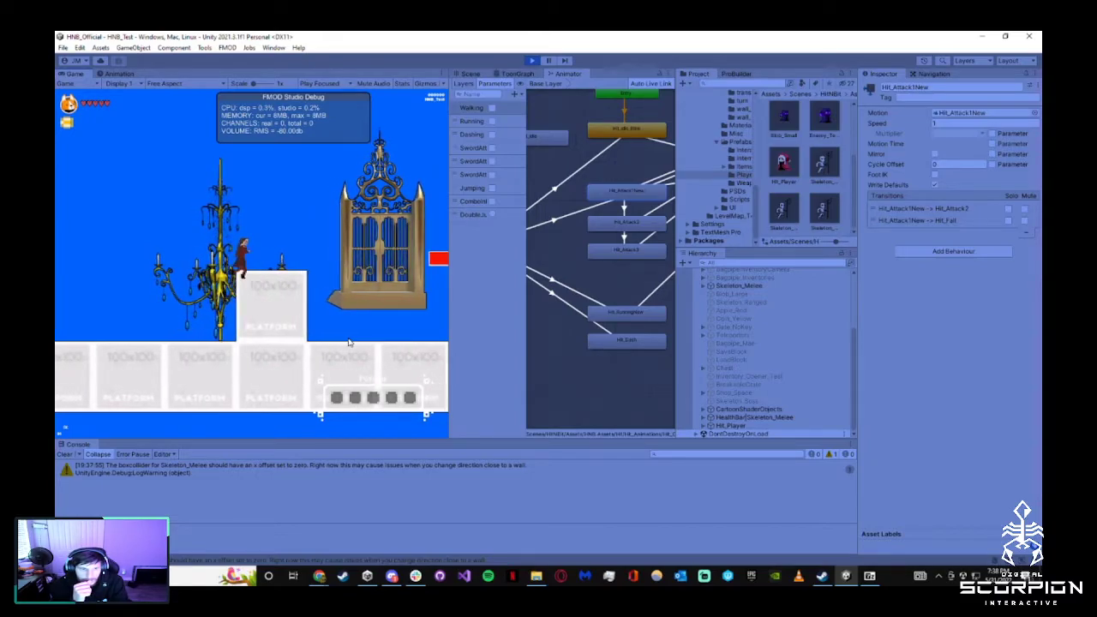
{"action": "key", "text": "d"}
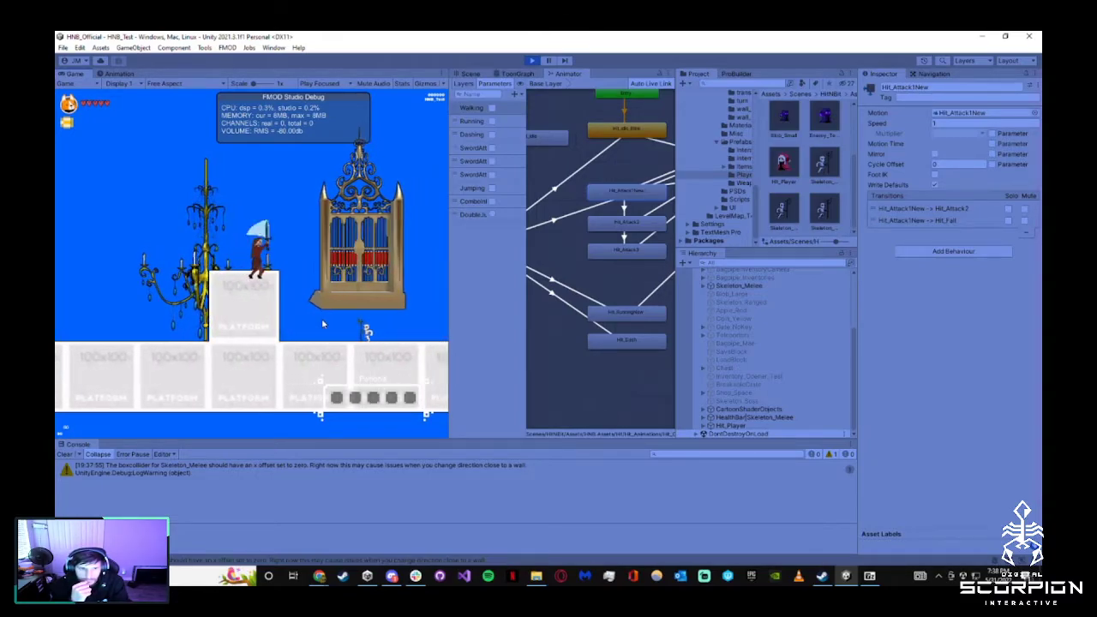
{"action": "left_click", "coordinate": [323, 325]}
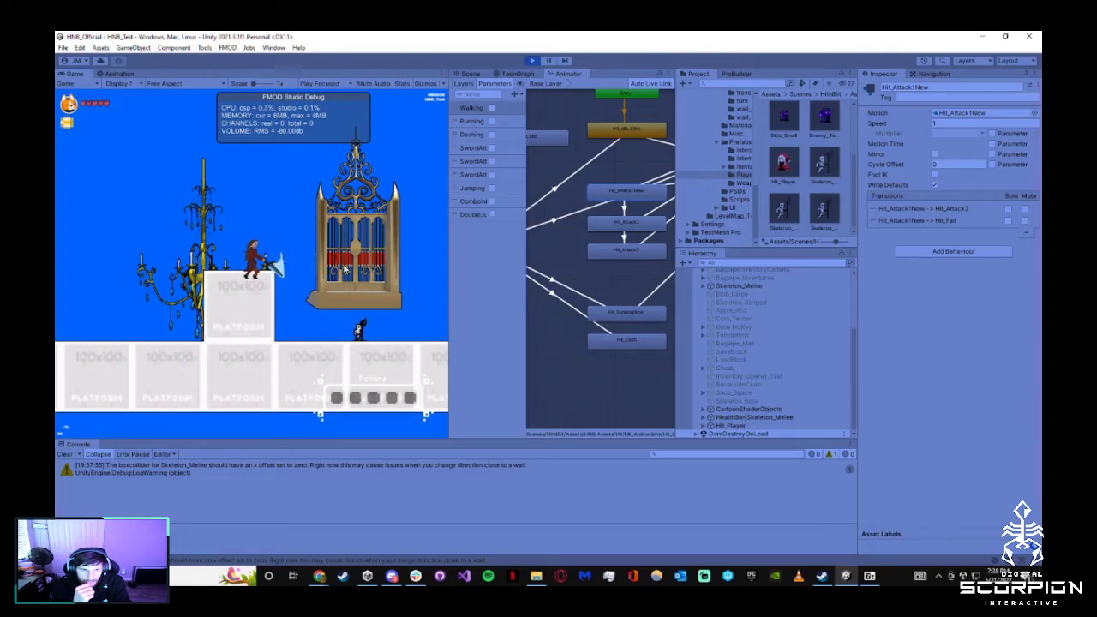
{"action": "key", "text": "a"}
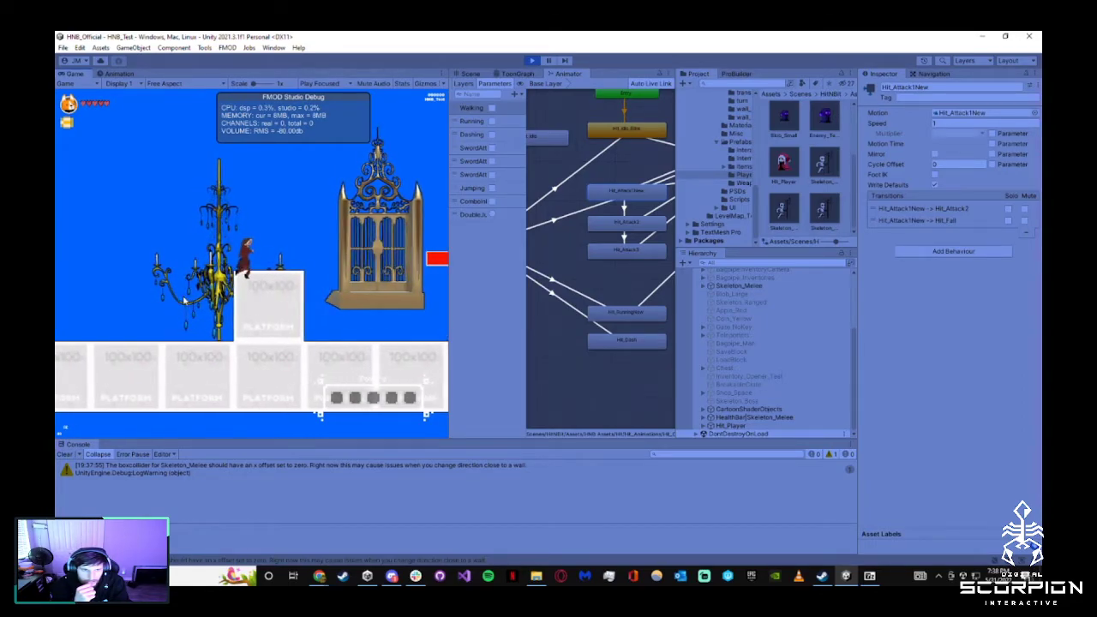
{"action": "left_click", "coordinate": [277, 303]}
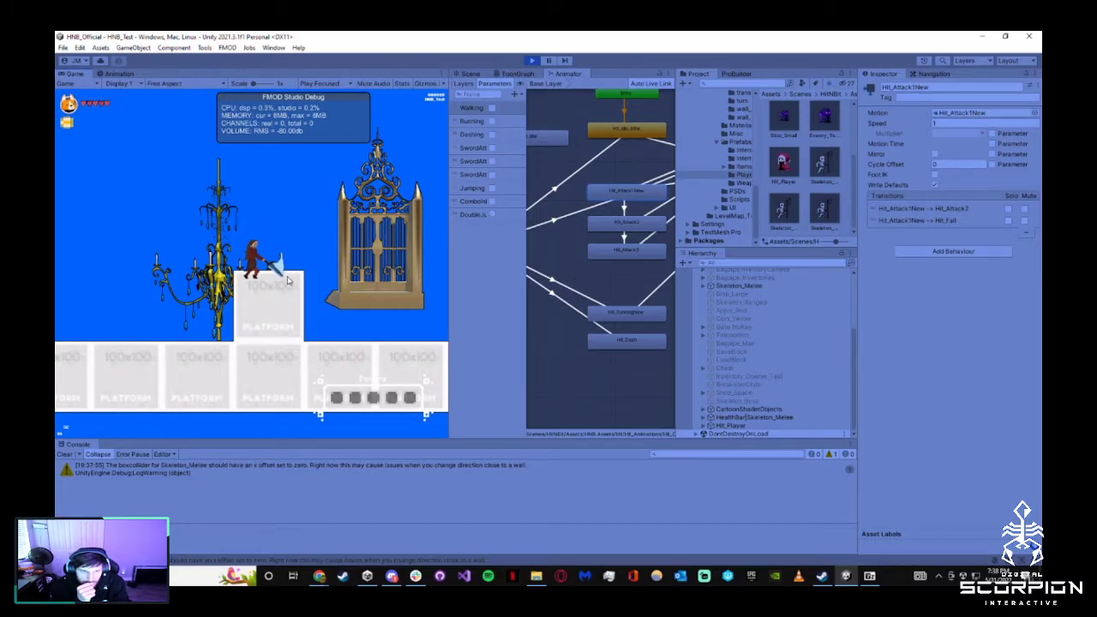
Select the running Hit_Player to show its live Animator states and set the Hit_Attack1New state's speed to 6
{"action": "left_click", "coordinate": [775, 424]}
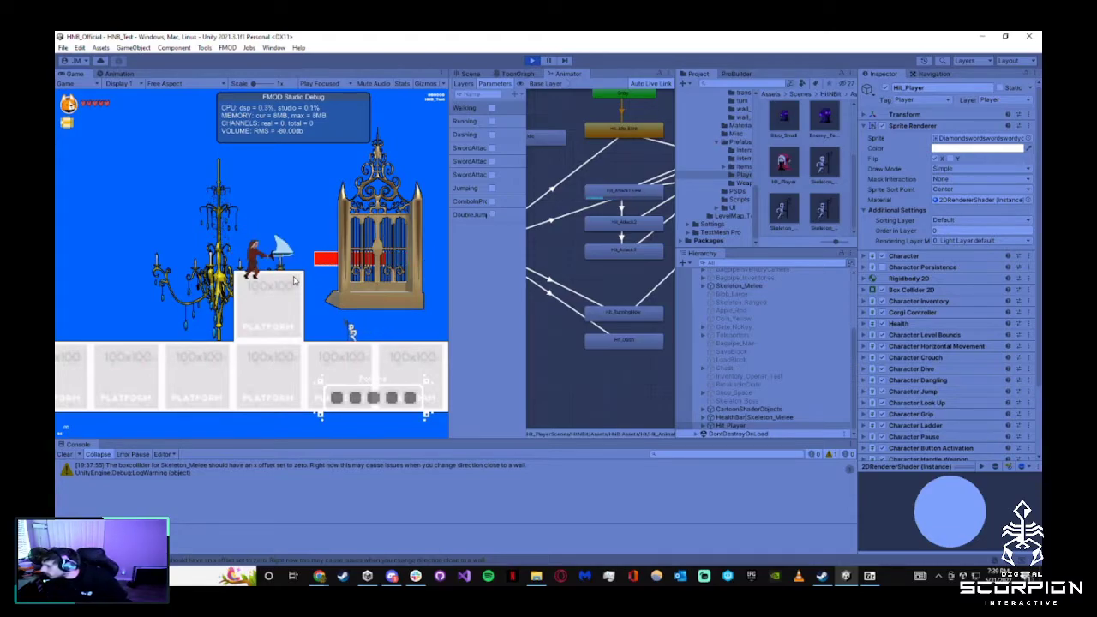
{"action": "middle_click_drag", "start_coordinate": [601, 291], "coordinate": [573, 299]}
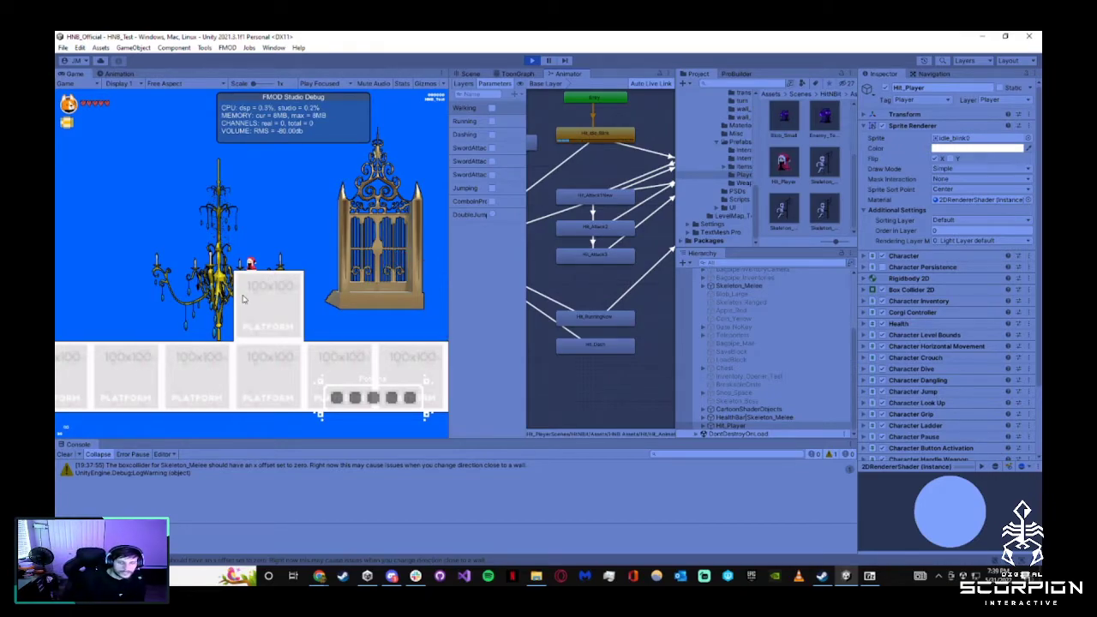
{"action": "left_click", "coordinate": [590, 203]}
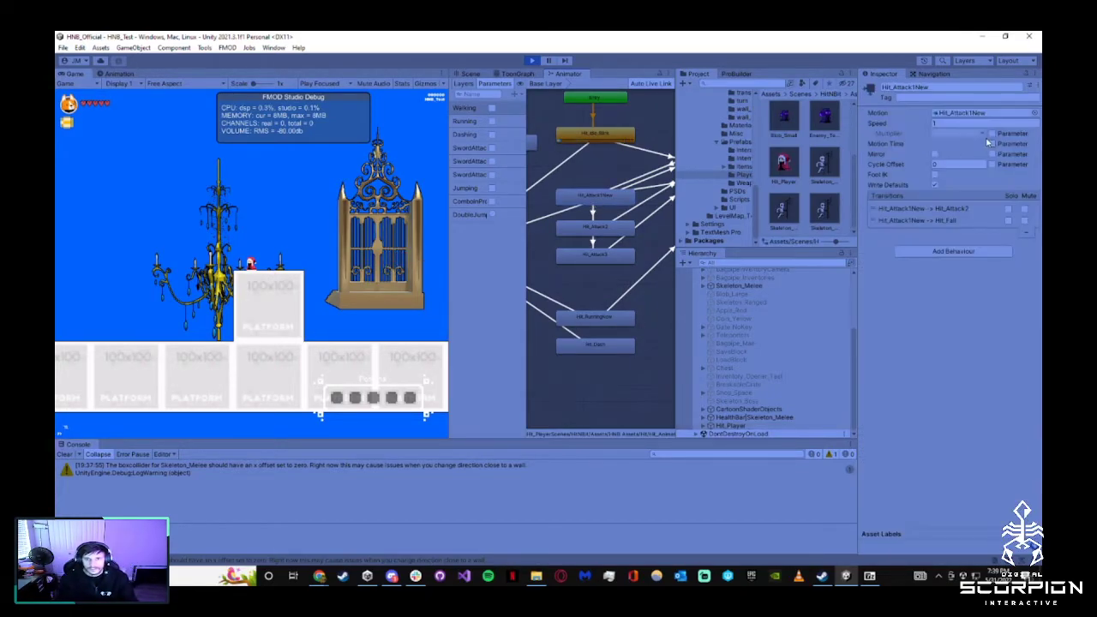
Playtest repeated sword attacks and combos at the new speed while watching the live attack states, finishing with a short walk
{"action": "left_click", "coordinate": [319, 247]}
{"action": "left_click", "coordinate": [317, 247]}
{"action": "left_click", "coordinate": [318, 248]}
{"action": "left_click", "coordinate": [317, 247]}
{"action": "left_click", "coordinate": [317, 247]}
{"action": "left_click", "coordinate": [317, 248]}
{"action": "left_click", "coordinate": [317, 247]}
{"action": "left_click", "coordinate": [317, 247]}
{"action": "left_click", "coordinate": [317, 247]}
{"action": "left_click", "coordinate": [317, 248]}
{"action": "left_click", "coordinate": [317, 248]}
{"action": "left_click", "coordinate": [317, 247]}
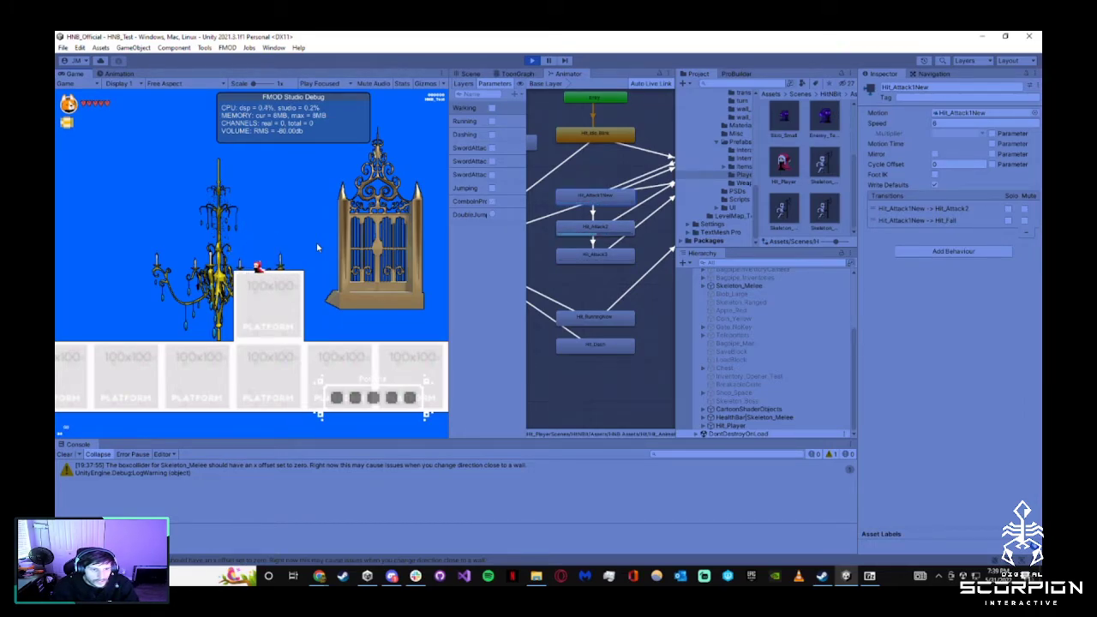
{"action": "left_click", "coordinate": [317, 247]}
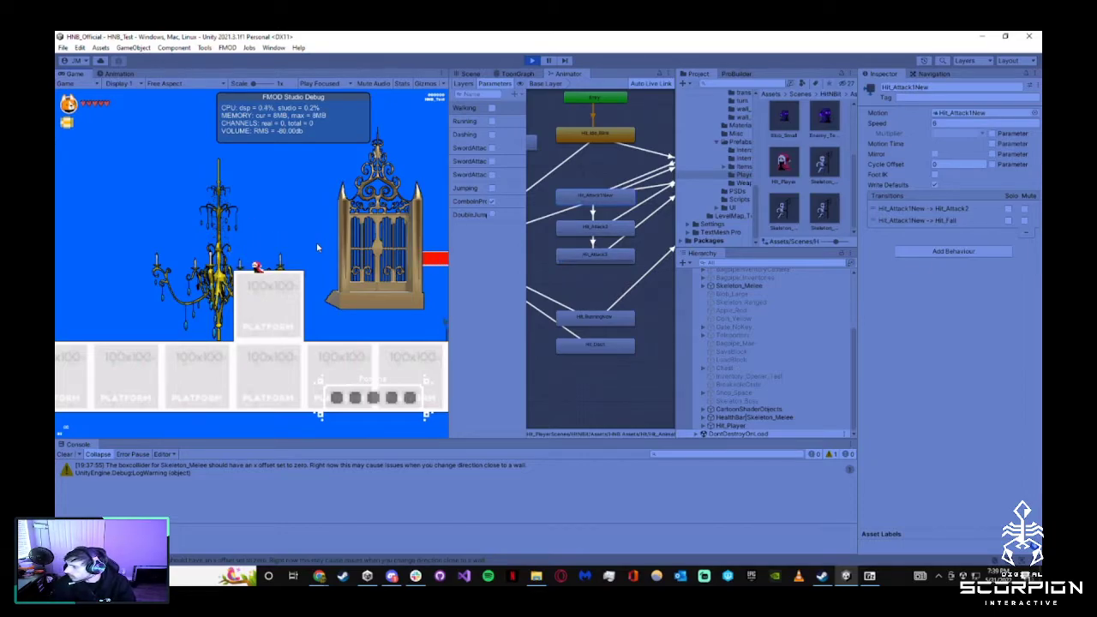
{"action": "left_click", "coordinate": [317, 248]}
{"action": "left_click", "coordinate": [317, 248]}
{"action": "left_click", "coordinate": [317, 247]}
{"action": "left_click", "coordinate": [317, 247]}
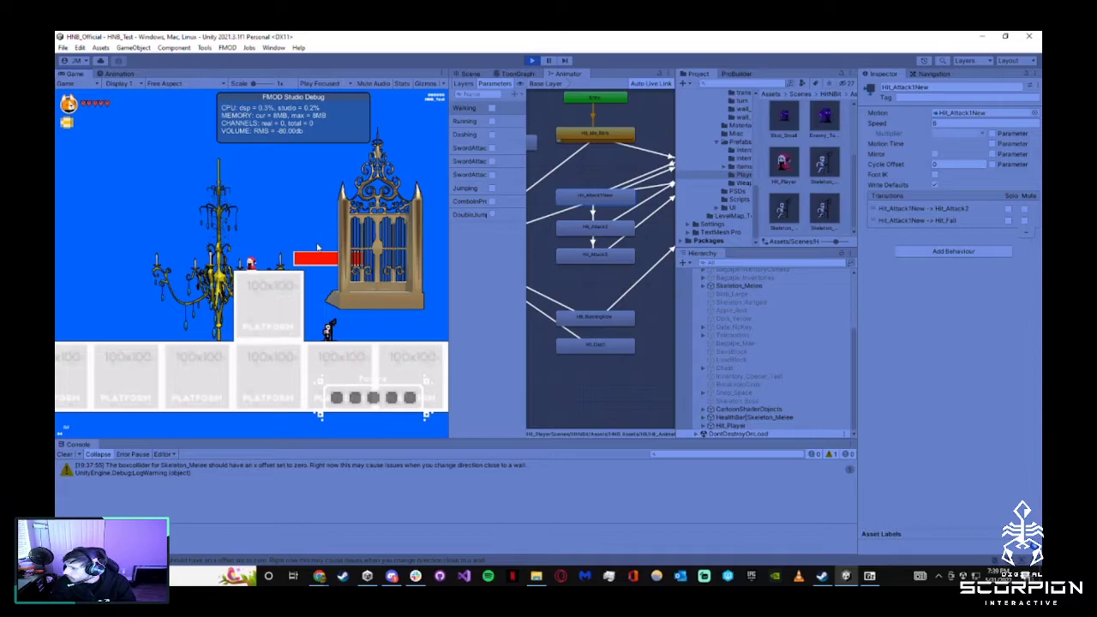
{"action": "left_click", "coordinate": [317, 247]}
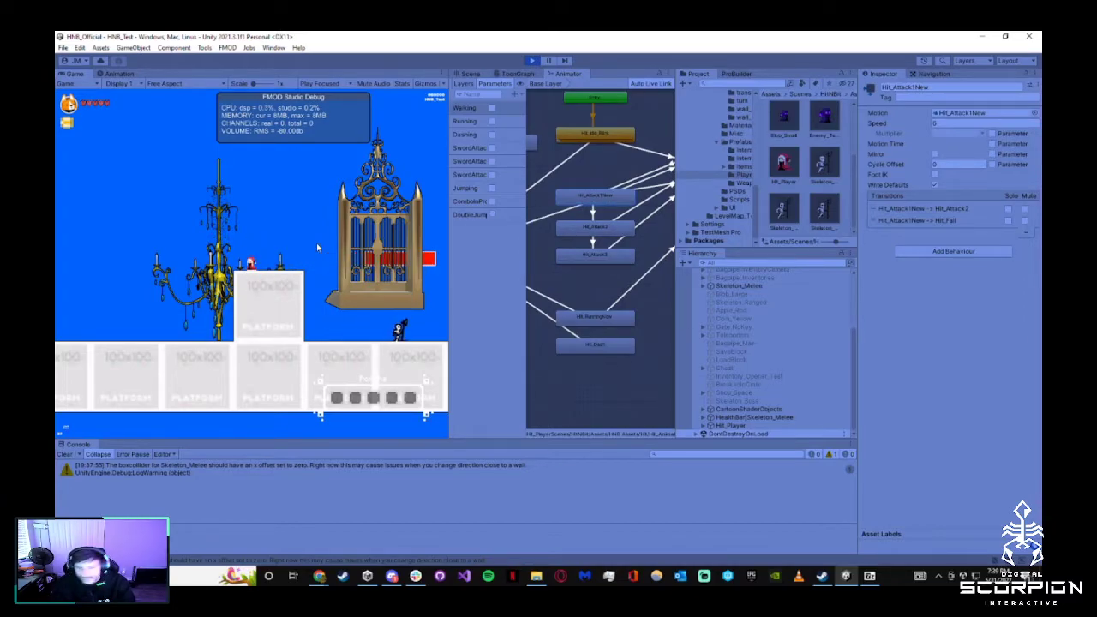
{"action": "left_click", "coordinate": [317, 247]}
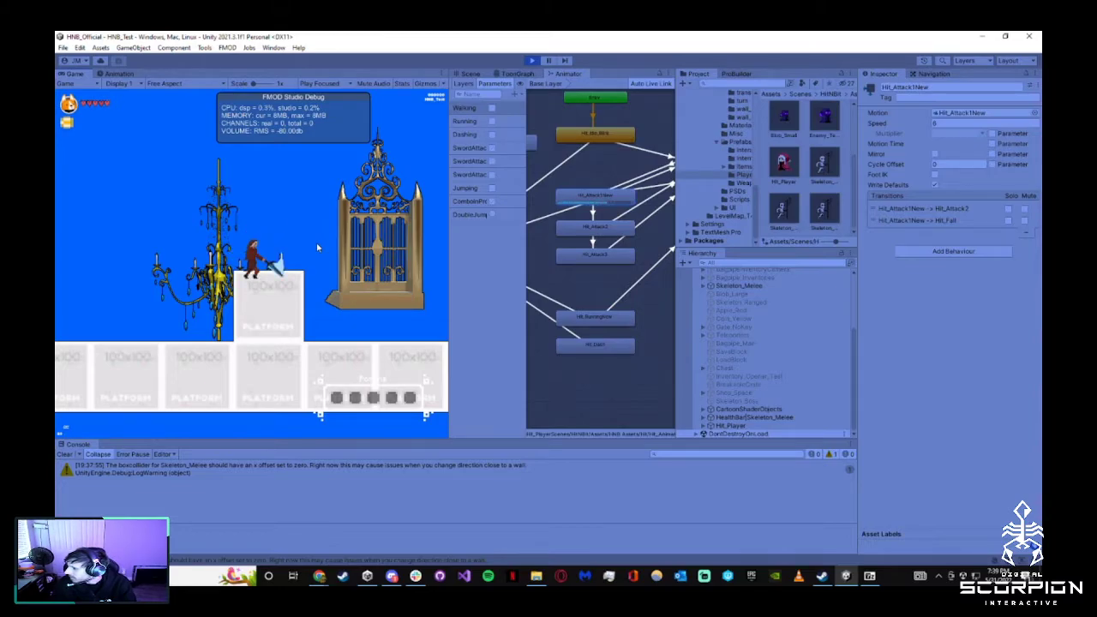
{"action": "key", "text": "a"}
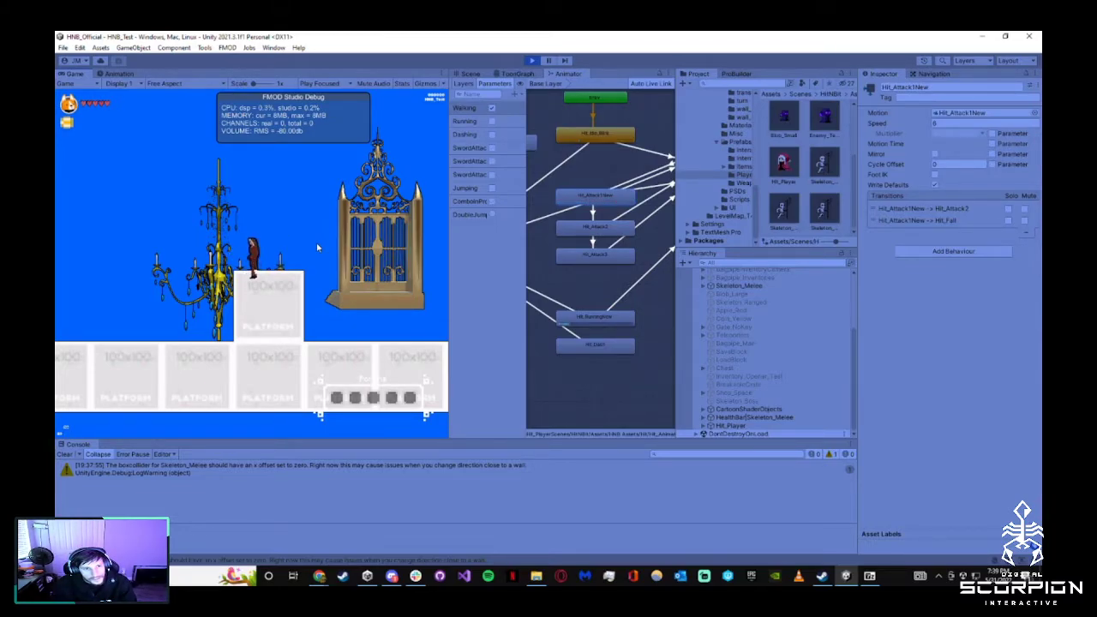
Walk along the platforms to test another sword attack, and stop the playtest
{"action": "key", "text": "a"}
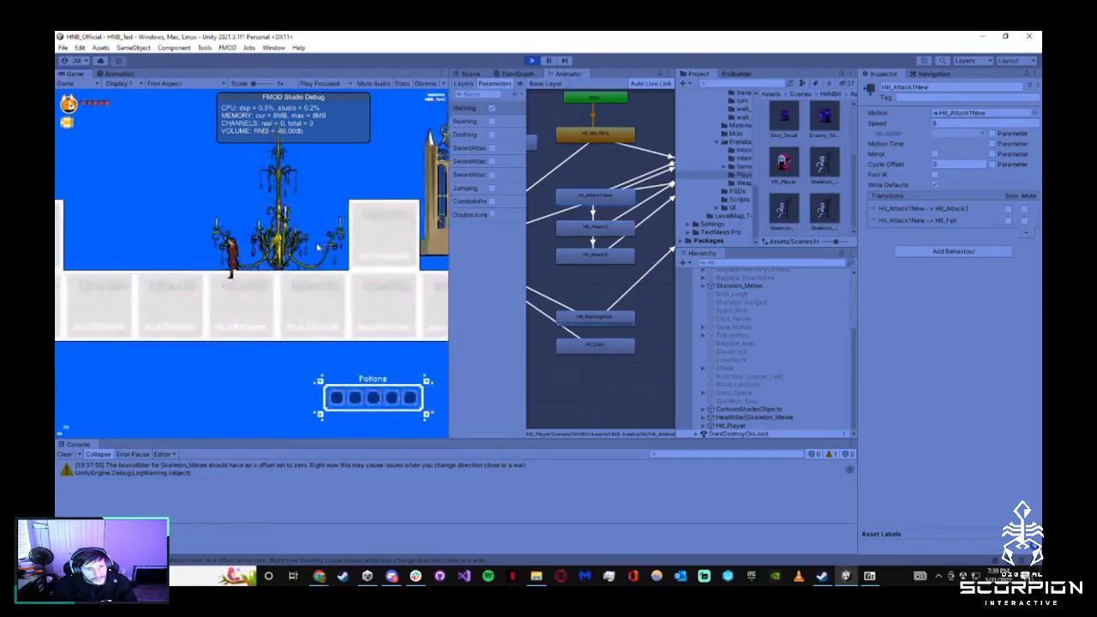
{"action": "left_click", "coordinate": [317, 247]}
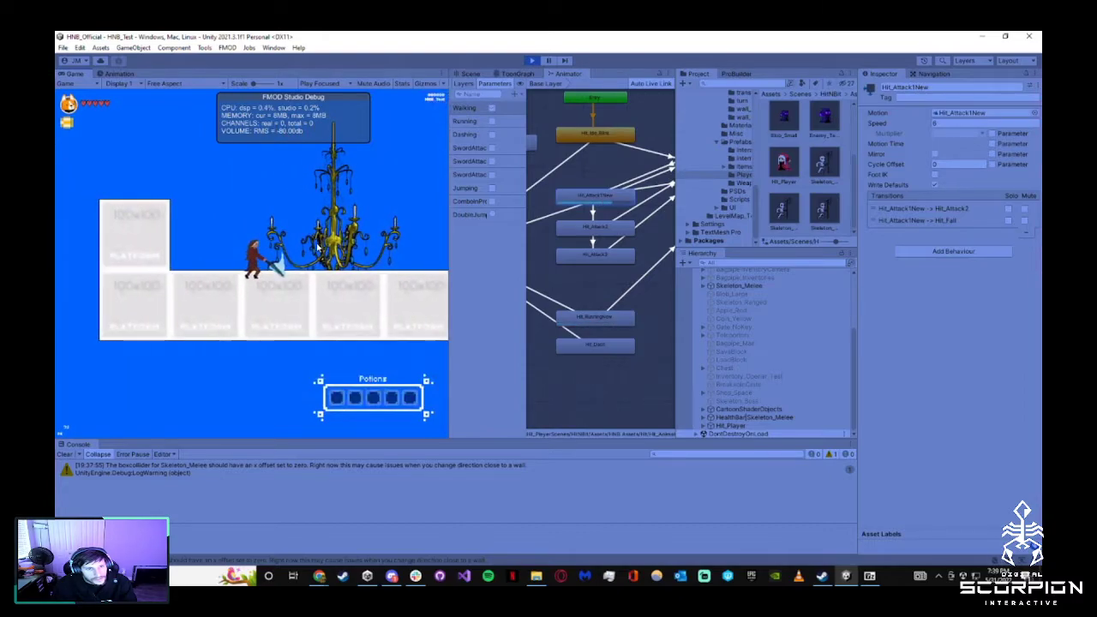
{"action": "left_click", "coordinate": [437, 247]}
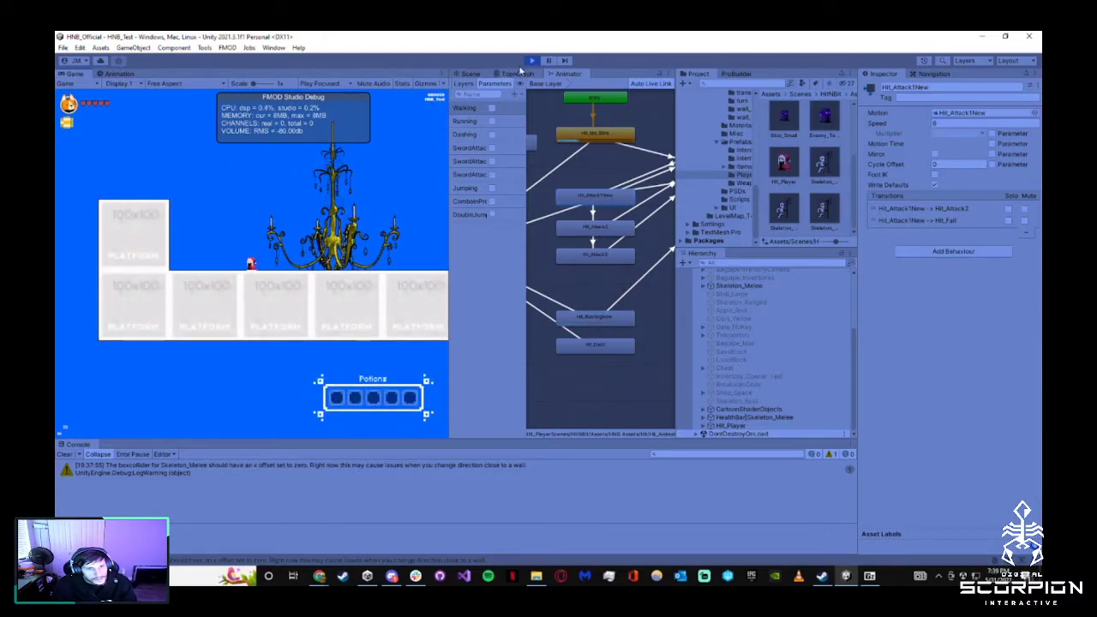
{"action": "left_click", "coordinate": [531, 59]}
{"action": "left_click_drag", "start_coordinate": [448, 249], "coordinate": [394, 250]}
Locate the HitBootySwagger archive in Downloads and open the Hit_NewAnims project folder as its import destination
{"action": "left_click", "coordinate": [536, 576]}
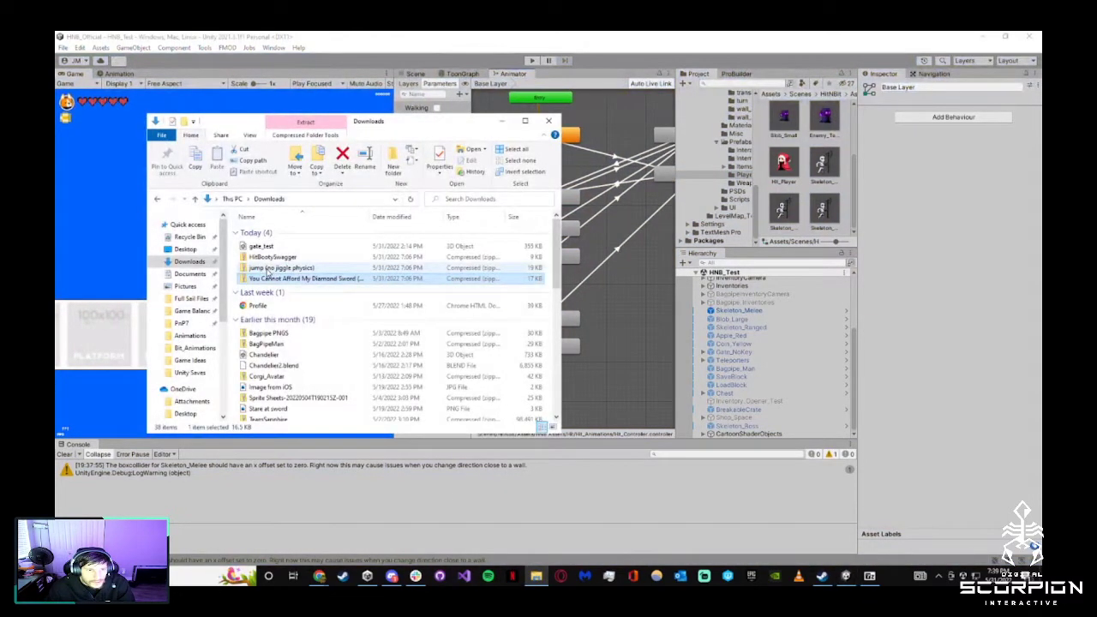
{"action": "left_click", "coordinate": [271, 257]}
{"action": "scroll", "coordinate": [735, 180], "scroll_direction": "up", "scroll_amount": 5}
{"action": "left_click", "coordinate": [738, 188]}
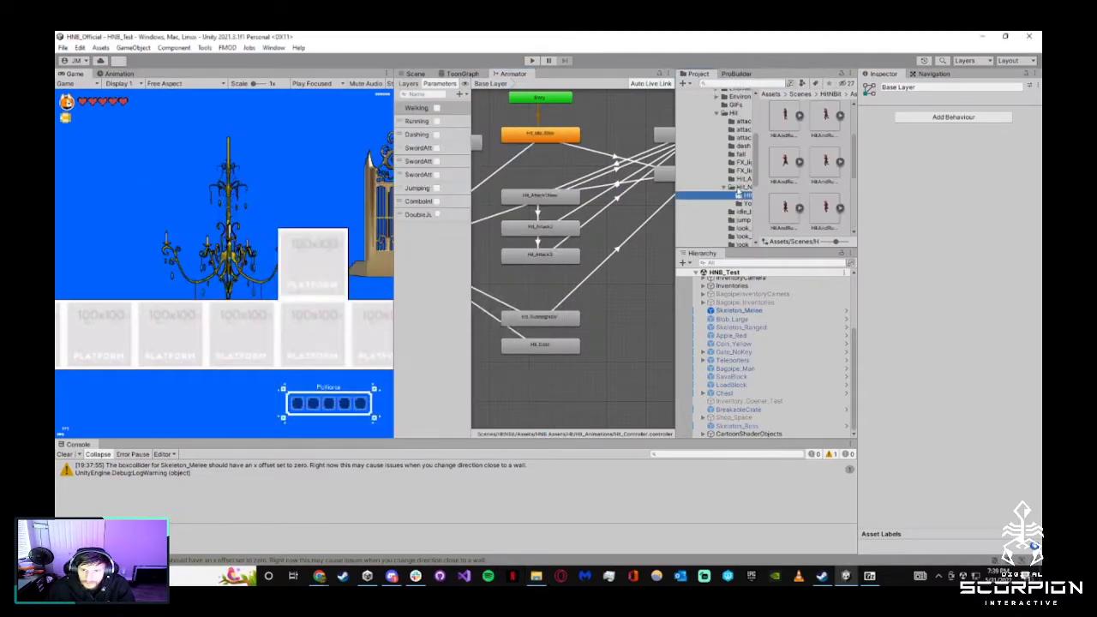
{"action": "left_click", "coordinate": [845, 576]}
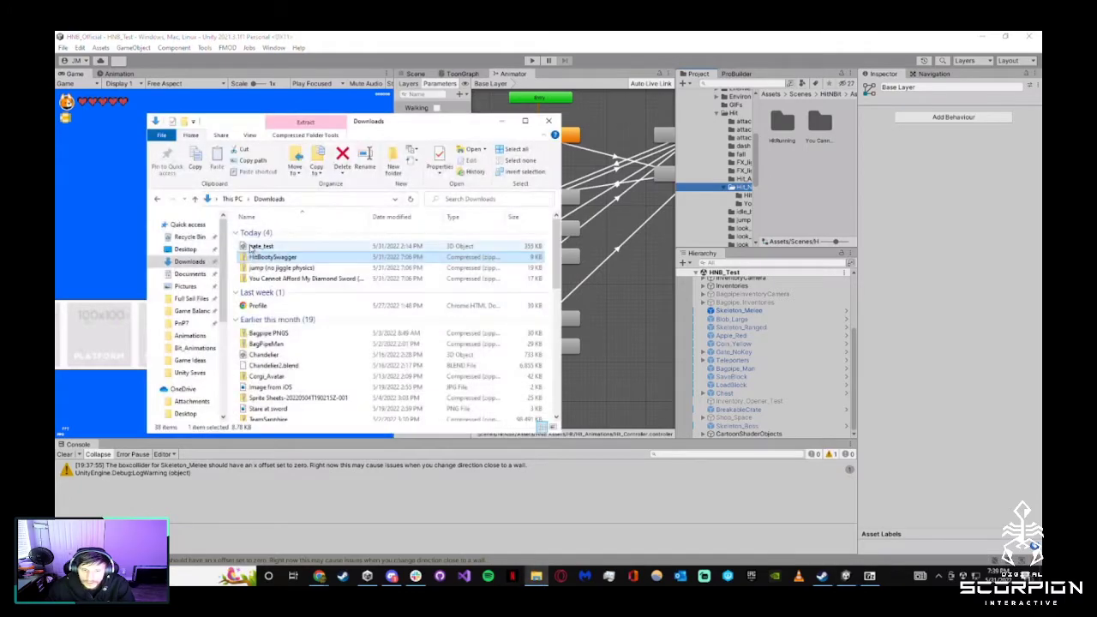
Open the HitBootySwagger archive in 7-Zip and try to copy its folder into the Hit_NewAnims project folder
{"action": "right_click", "coordinate": [273, 255]}
{"action": "mouse_move", "coordinate": [315, 300]}
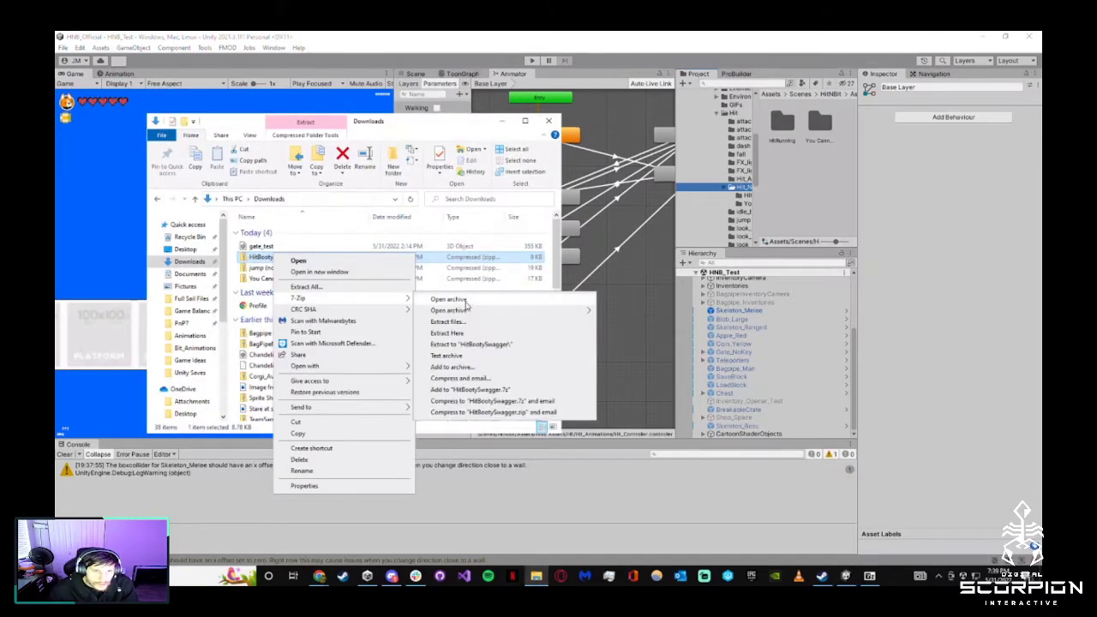
{"action": "left_click", "coordinate": [455, 300]}
{"action": "left_click_drag", "start_coordinate": [315, 299], "coordinate": [804, 165]}
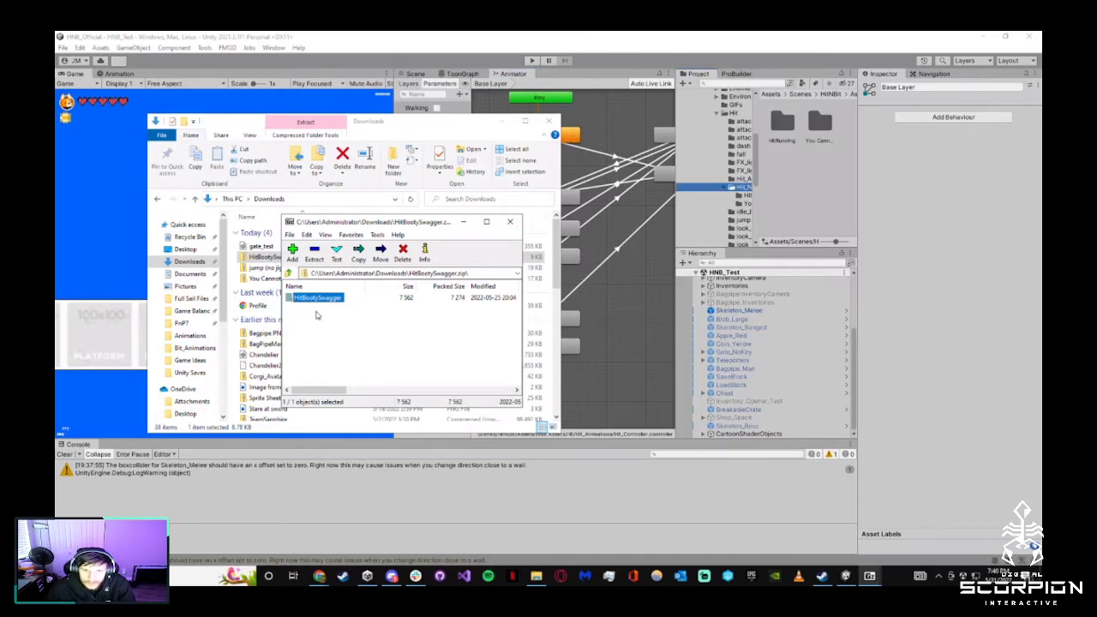
{"action": "left_click", "coordinate": [609, 335]}
{"action": "scroll", "coordinate": [587, 238], "scroll_direction": "down", "scroll_amount": 2}
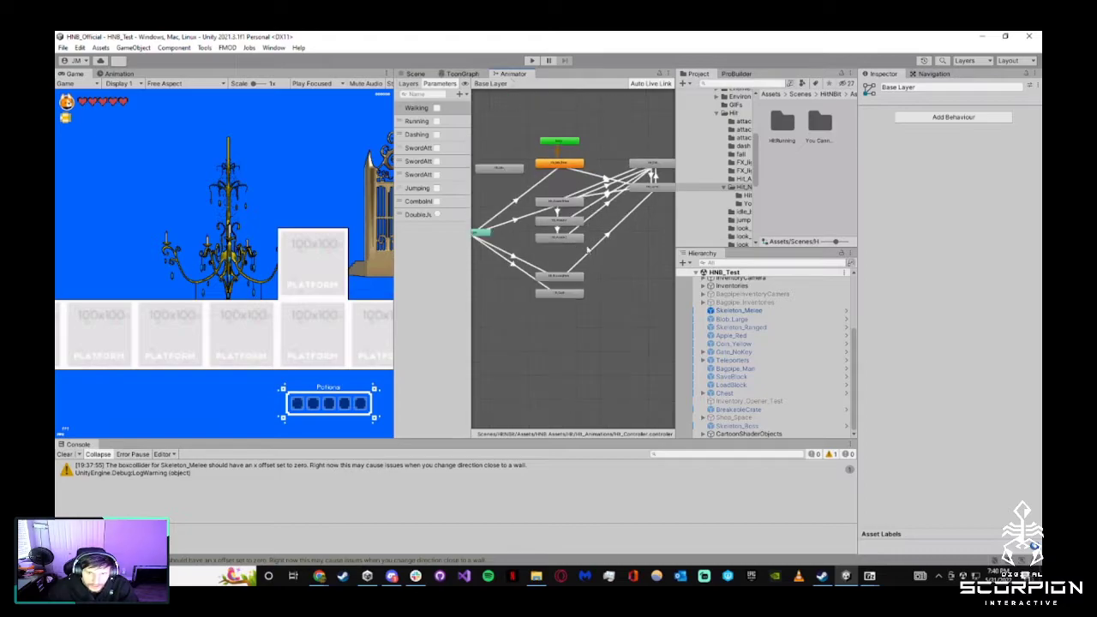
{"action": "mouse_move", "coordinate": [590, 273]}
{"action": "middle_mouse_down"}
{"action": "mouse_move", "coordinate": [617, 284]}
{"action": "mouse_move", "coordinate": [599, 284]}
{"action": "middle_mouse_up"}
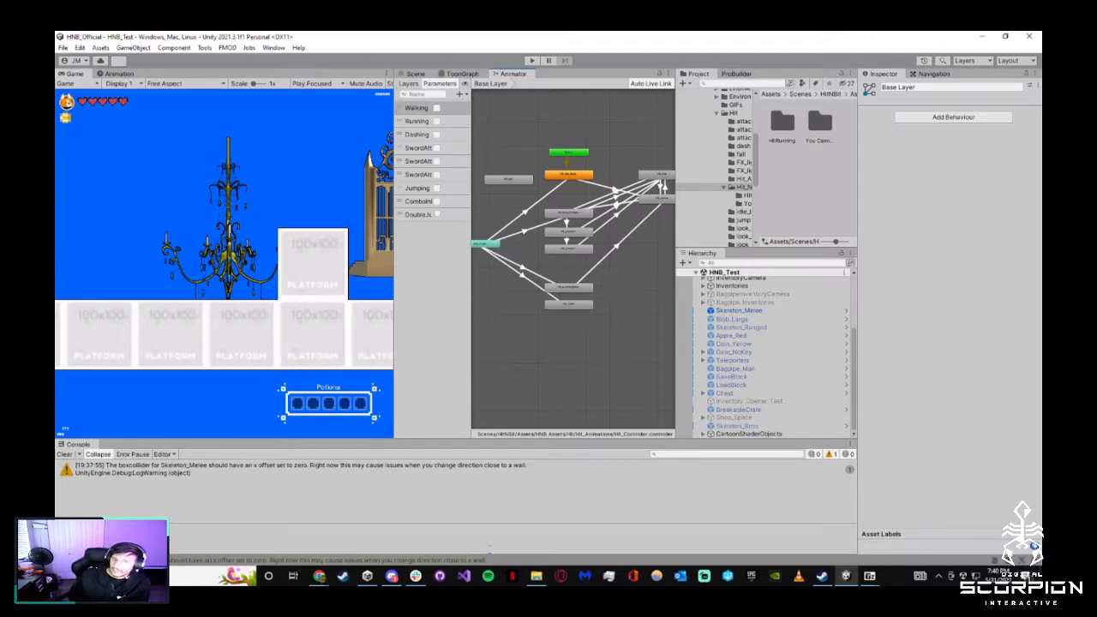
Import the HitBootySwagger folder from the opened 7-Zip archive into the Hit_NewAnims project folder
{"action": "left_click", "coordinate": [537, 576]}
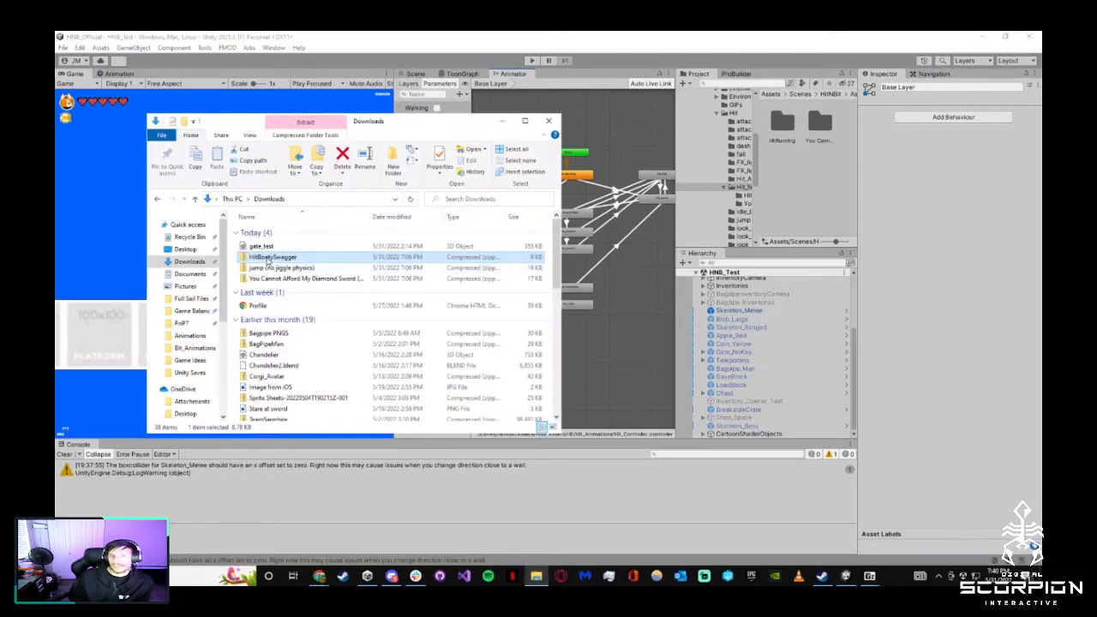
{"action": "left_click_drag", "start_coordinate": [269, 257], "coordinate": [806, 171]}
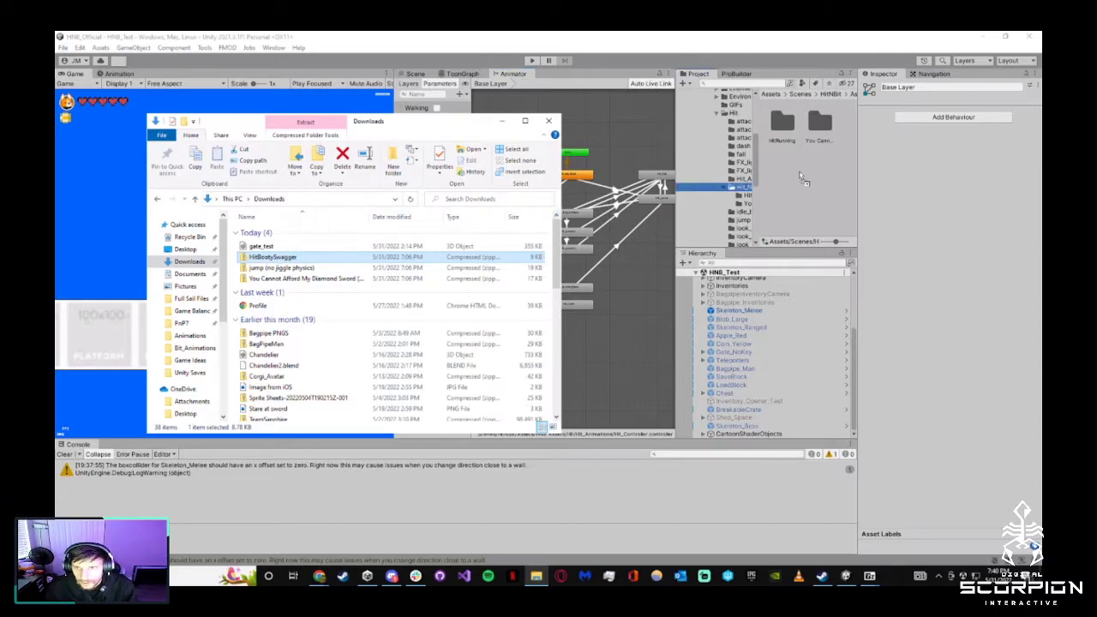
{"action": "right_click", "coordinate": [298, 259]}
{"action": "left_click", "coordinate": [870, 576]}
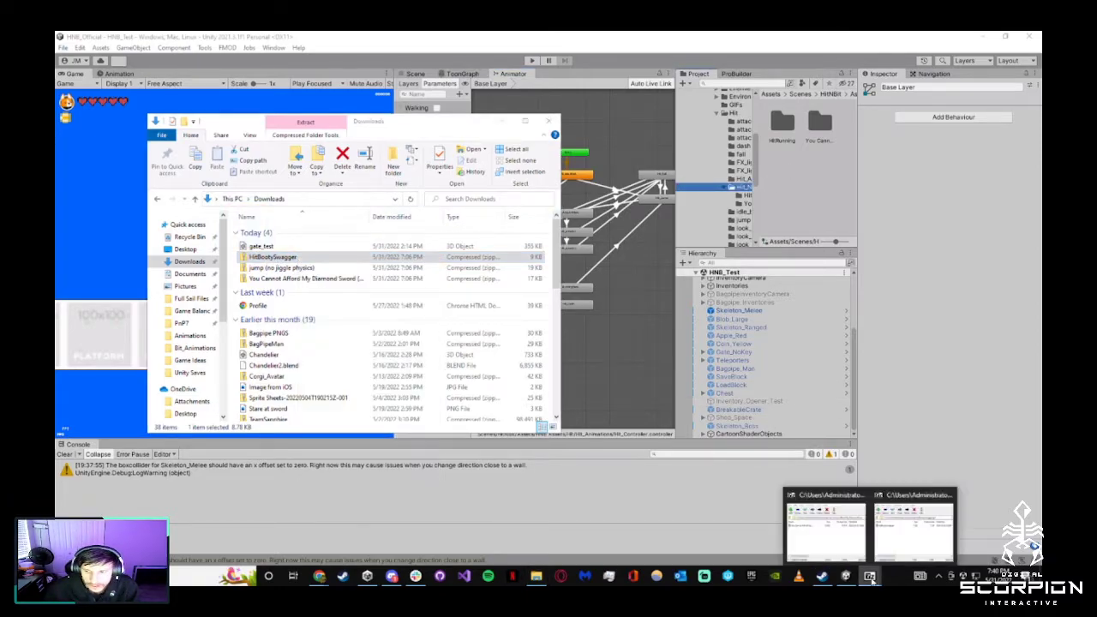
{"action": "left_click", "coordinate": [913, 519]}
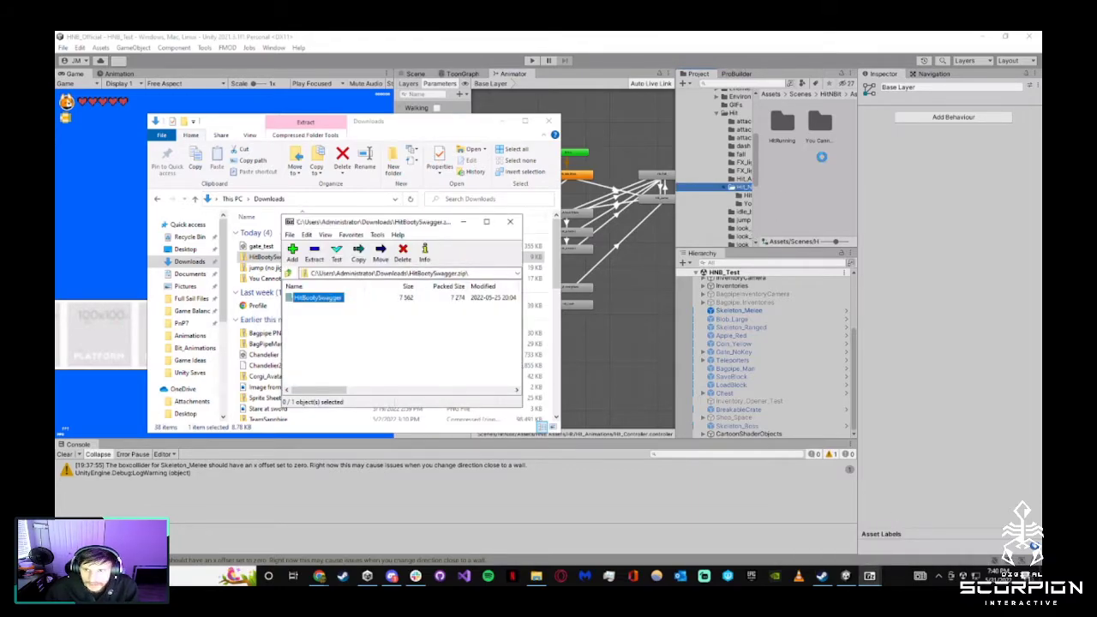
{"action": "left_click", "coordinate": [816, 217]}
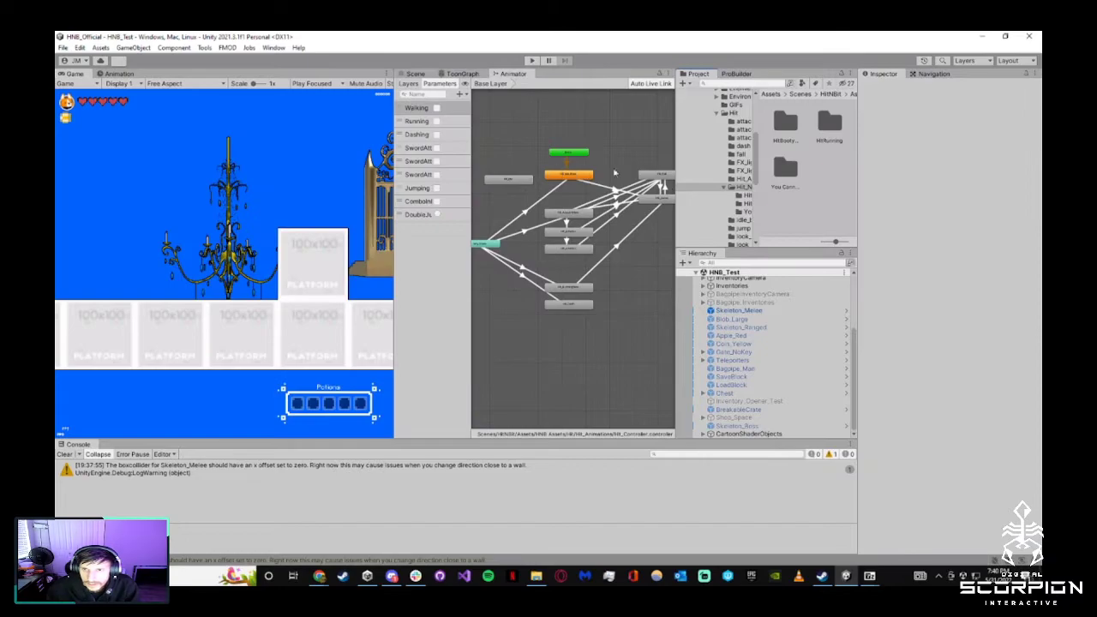
Open the imported HitBootySwagger folder and inspect the HitPixarDumpySwagger2 image enlarged in the photo viewer
{"action": "double_click", "coordinate": [785, 123]}
{"action": "left_click", "coordinate": [821, 129]}
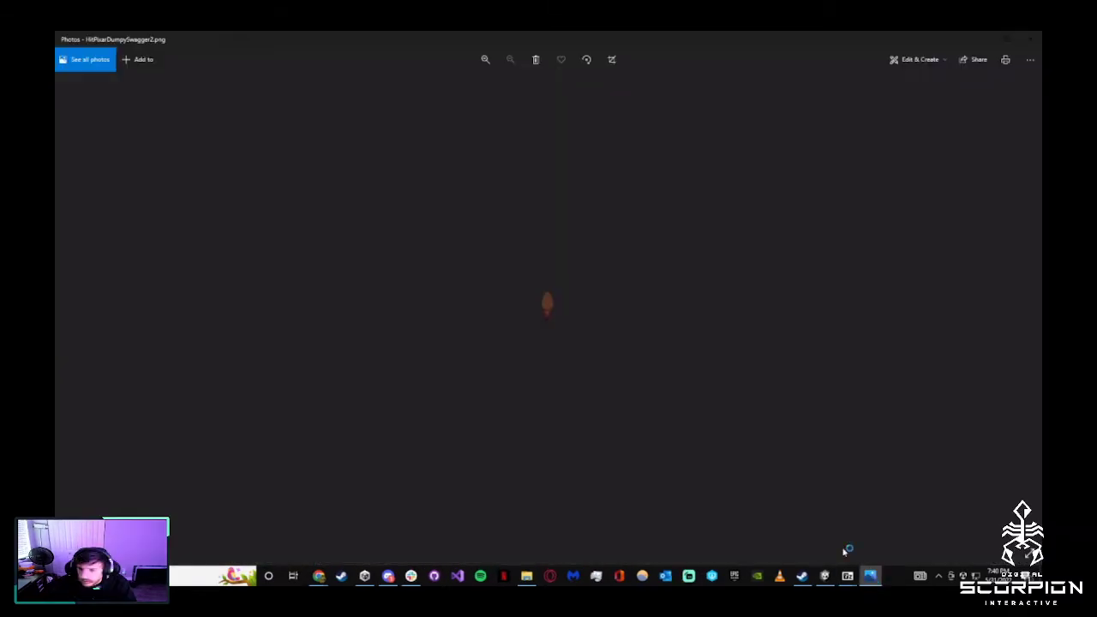
{"action": "scroll", "coordinate": [622, 333], "scroll_direction": "up", "scroll_amount": 5}
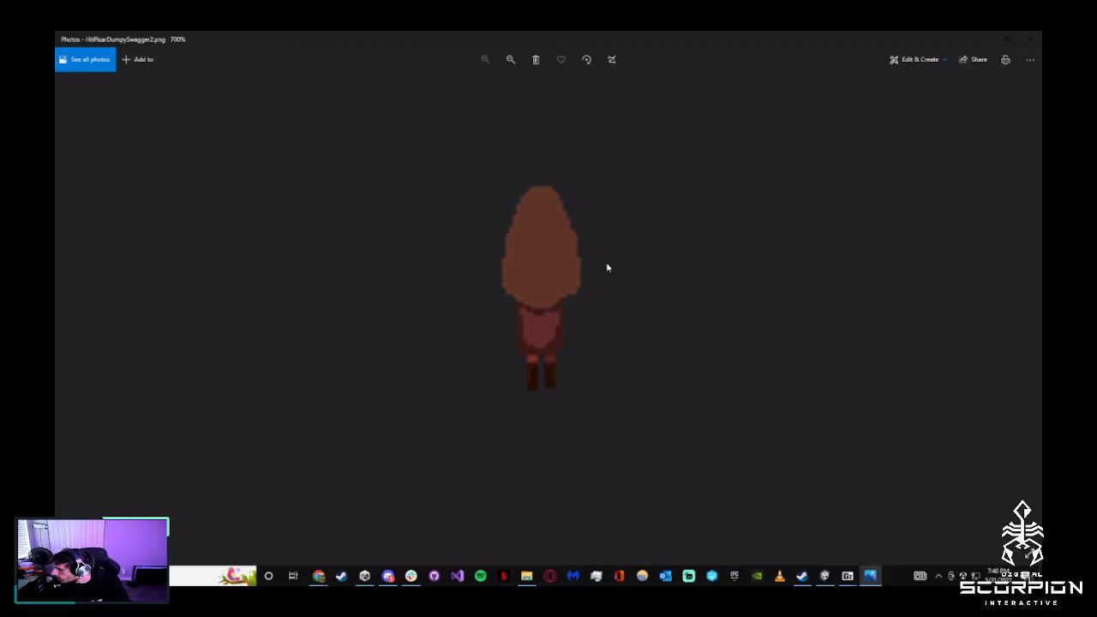
{"action": "left_click", "coordinate": [1029, 38]}
Step forward and back through the HitPixarDumpySwagger sprites to preview the frame sequence
{"action": "left_click", "coordinate": [779, 129]}
{"action": "key", "text": "Right"}
{"action": "key", "text": "Right"}
{"action": "key", "text": "Right"}
{"action": "key", "text": "Right"}
{"action": "key", "text": "Right"}
{"action": "key", "text": "Right"}
{"action": "key", "text": "Right"}
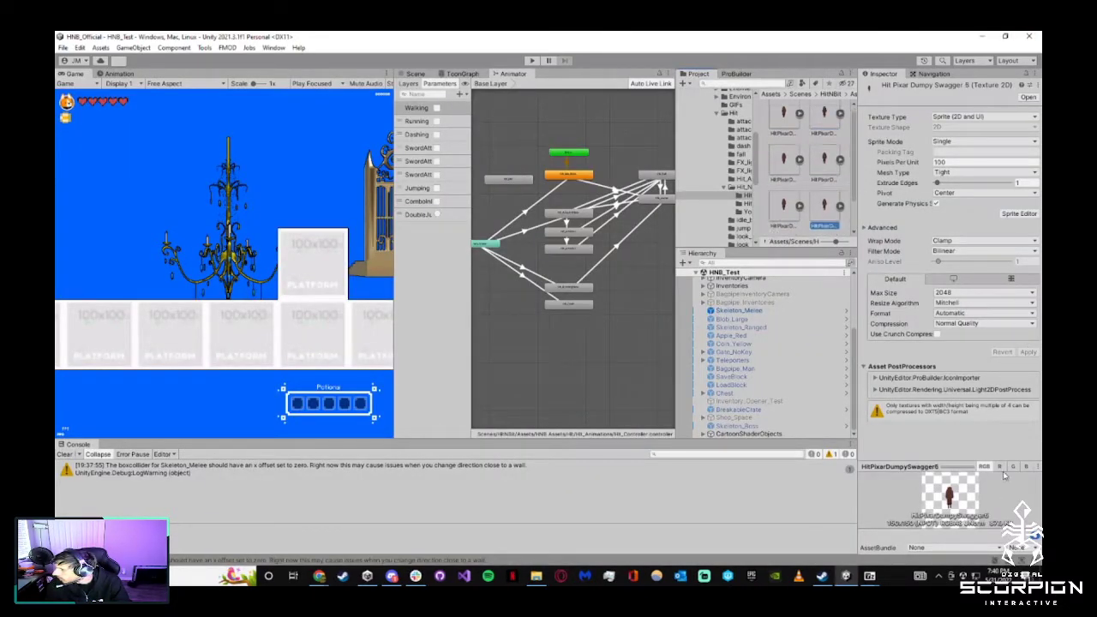
{"action": "key", "text": "Left"}
{"action": "key", "text": "Left"}
{"action": "key", "text": "Left"}
{"action": "key", "text": "Left"}
{"action": "key", "text": "Left"}
{"action": "key", "text": "Left"}
{"action": "key", "text": "Left"}
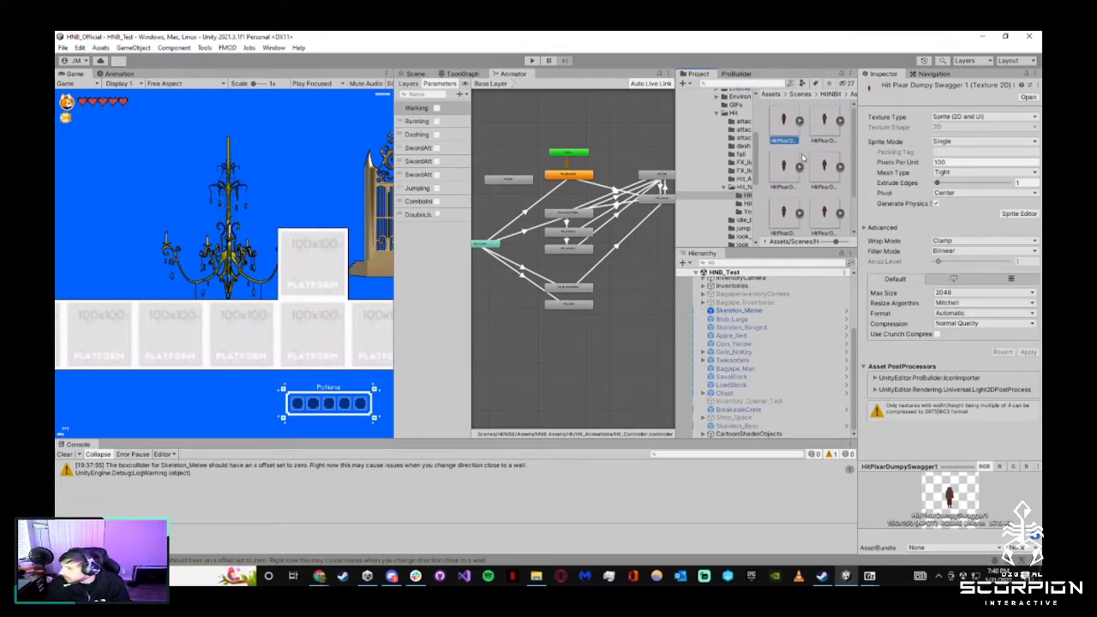
Place all eight HitPixarDumpySwagger sprites together in the scene to start creating a new animation from them
{"action": "left_click", "coordinate": [803, 156]}
{"action": "left_click", "coordinate": [772, 115]}
{"action": "scroll", "coordinate": [796, 151], "scroll_direction": "down", "scroll_amount": 1}
{"action": "key", "text": "ctrl+a"}
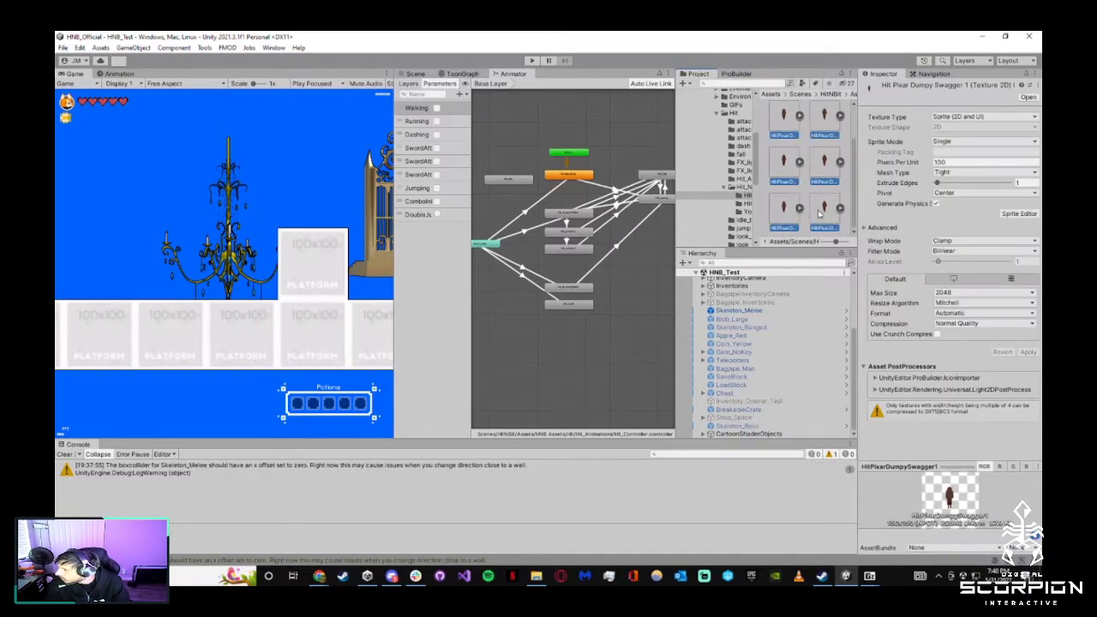
{"action": "left_click", "coordinate": [415, 75]}
{"action": "left_click", "coordinate": [822, 208]}
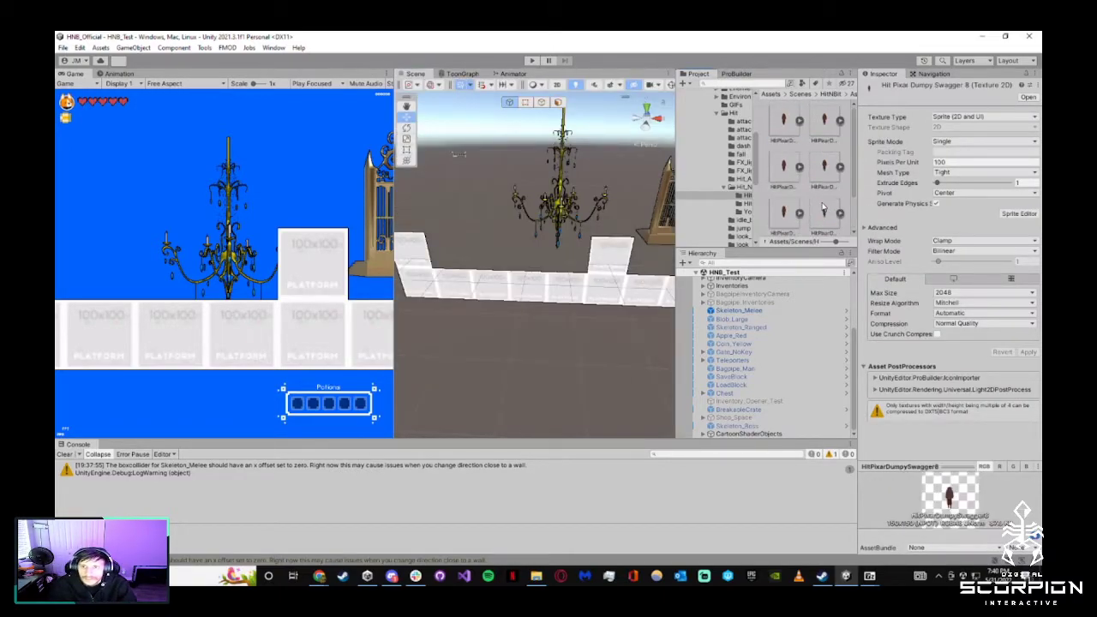
{"action": "left_click", "coordinate": [779, 135], "text": "shift"}
{"action": "left_click_drag", "start_coordinate": [783, 121], "coordinate": [475, 239]}
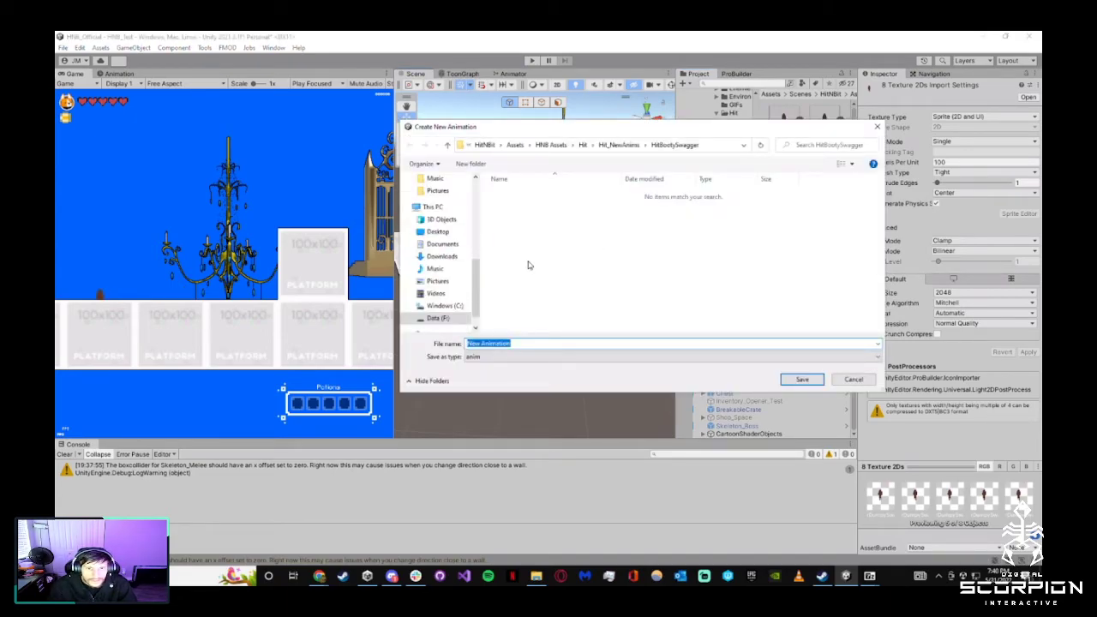
Save the new animation as Hit_movement2 and delete the animator controller generated with it in the HitBootySwagger folder
{"action": "type", "text": "Hit_movement2"}
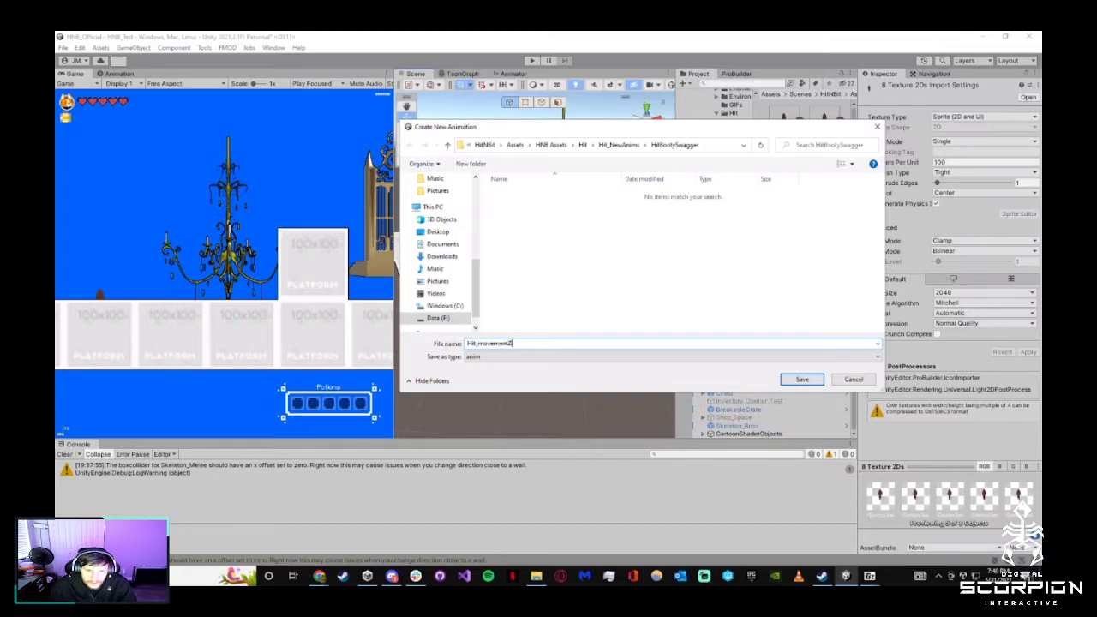
{"action": "key", "text": "Return"}
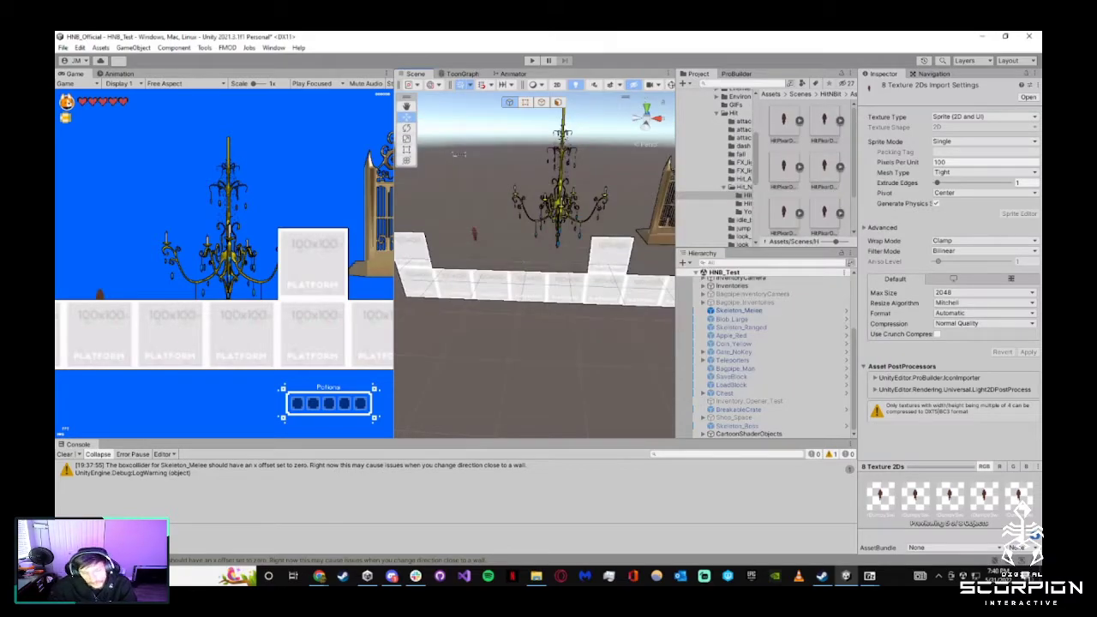
{"action": "right_click", "coordinate": [821, 122]}
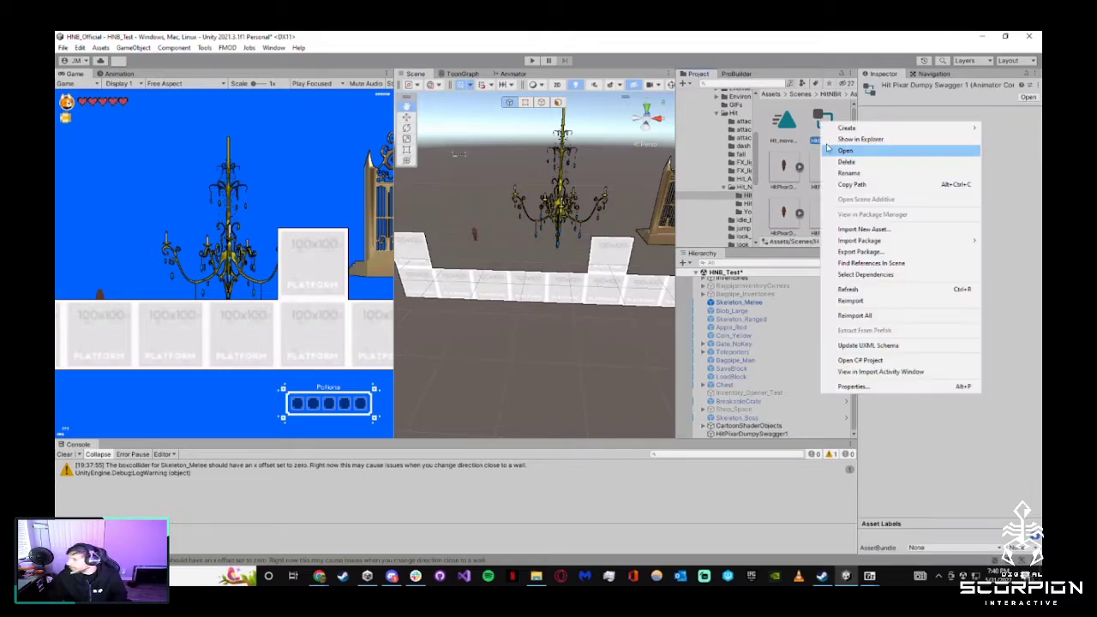
{"action": "left_click", "coordinate": [844, 161]}
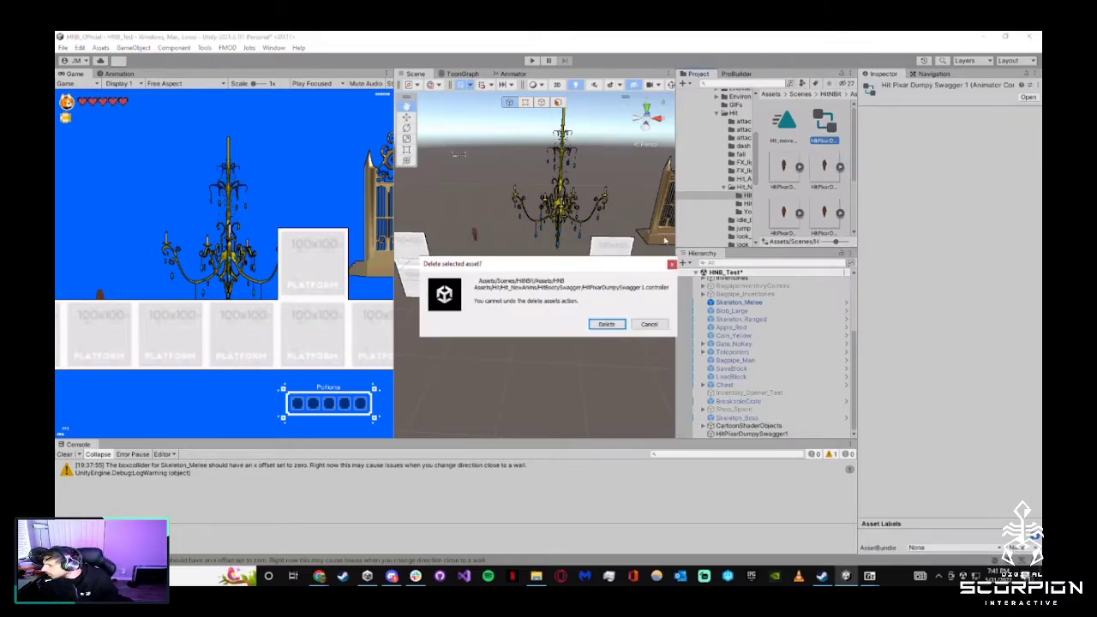
{"action": "left_click", "coordinate": [650, 323]}
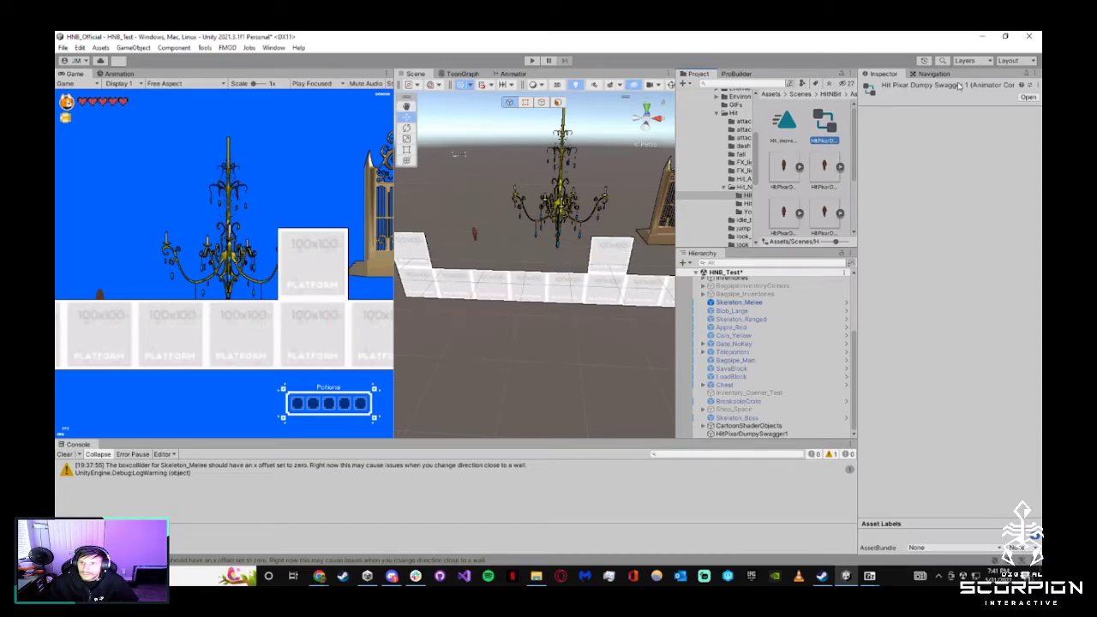
{"action": "right_click", "coordinate": [821, 130]}
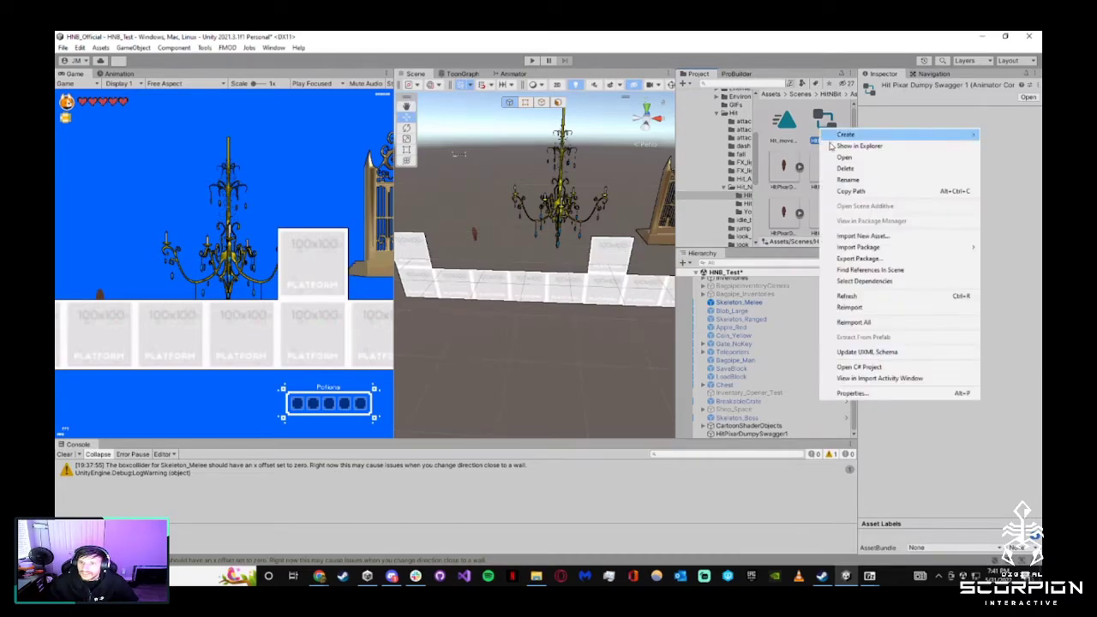
{"action": "left_click", "coordinate": [857, 172]}
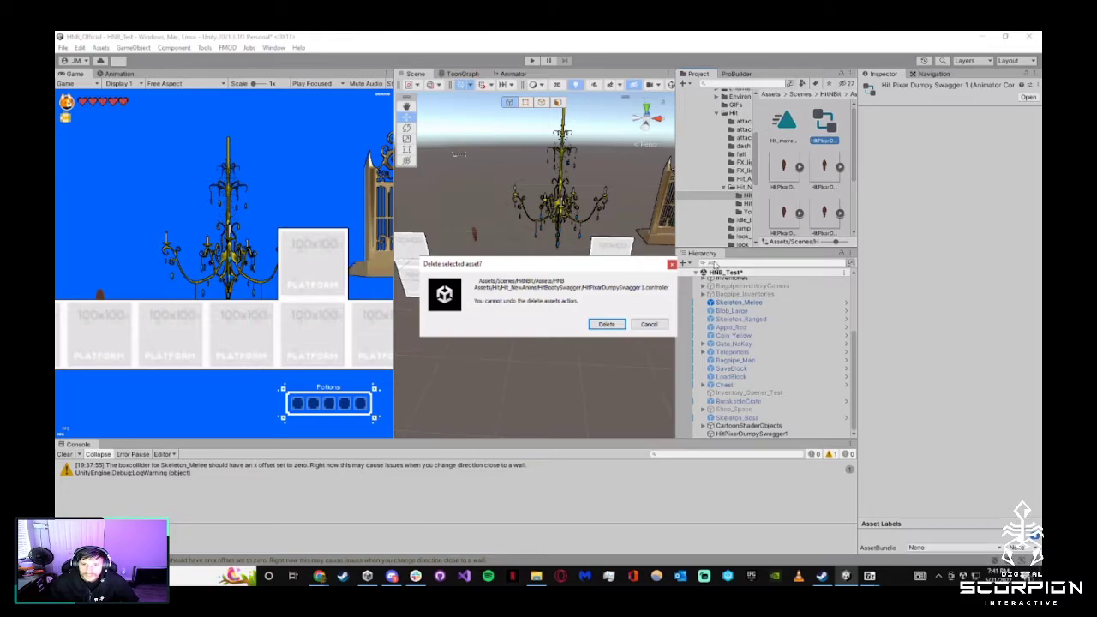
{"action": "left_click", "coordinate": [606, 324]}
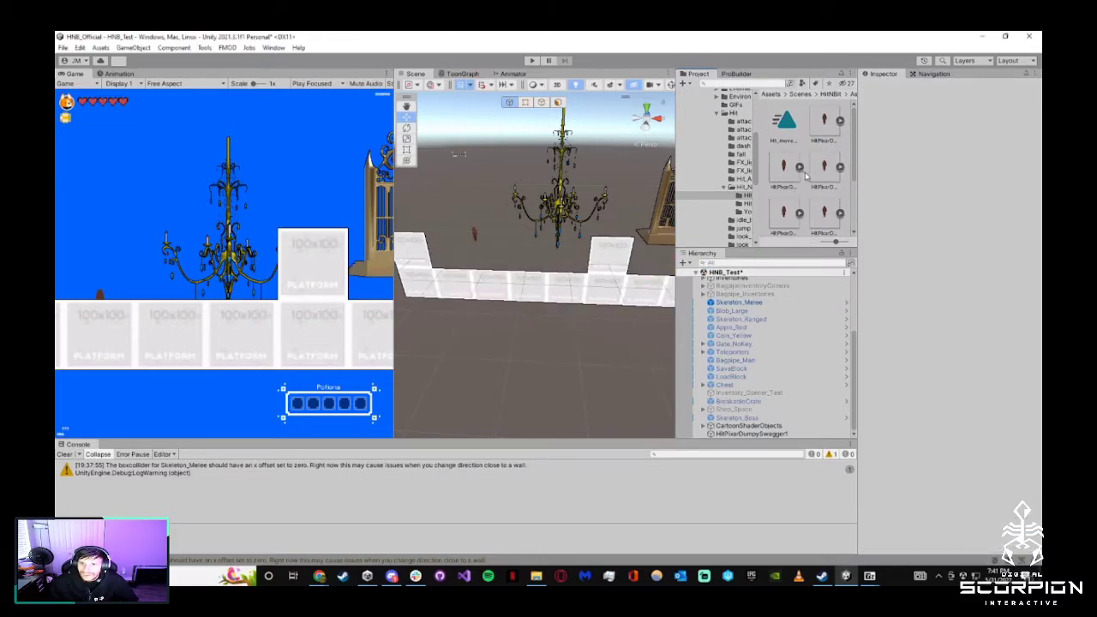
Delete the HitPixarDumpySwagger1 object from the HNB_Test scene
{"action": "left_click", "coordinate": [819, 125]}
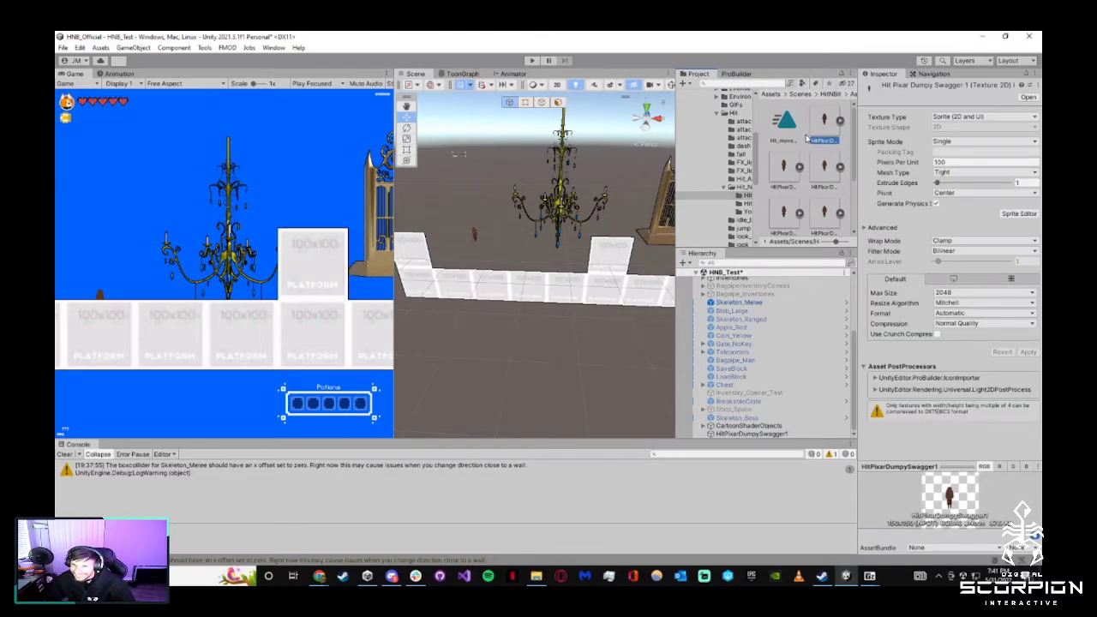
{"action": "left_click", "coordinate": [806, 137]}
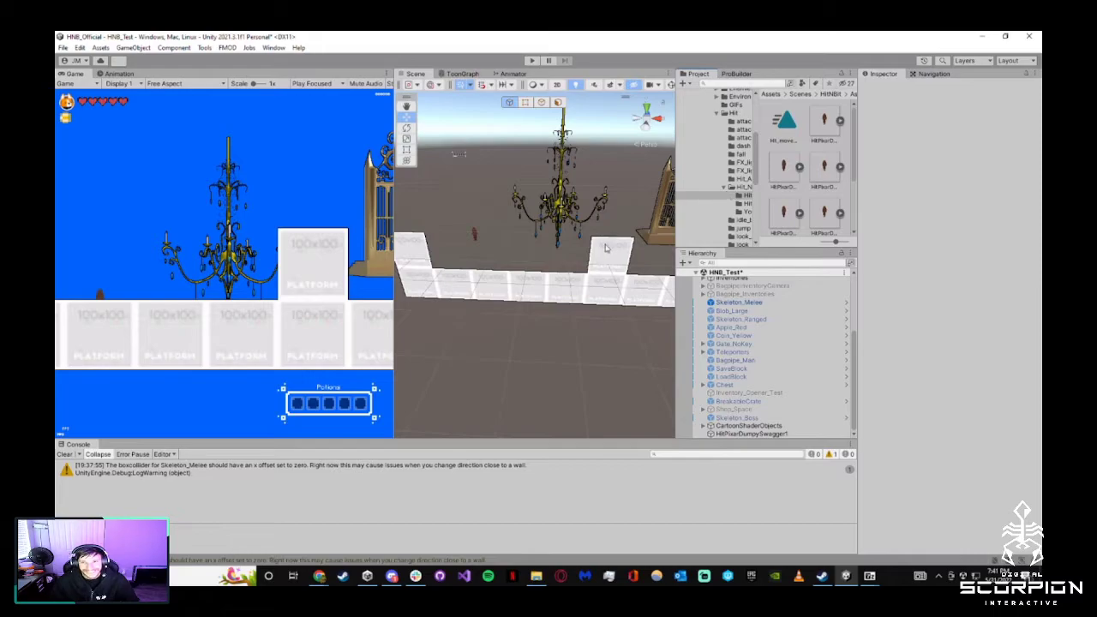
{"action": "left_click", "coordinate": [471, 231]}
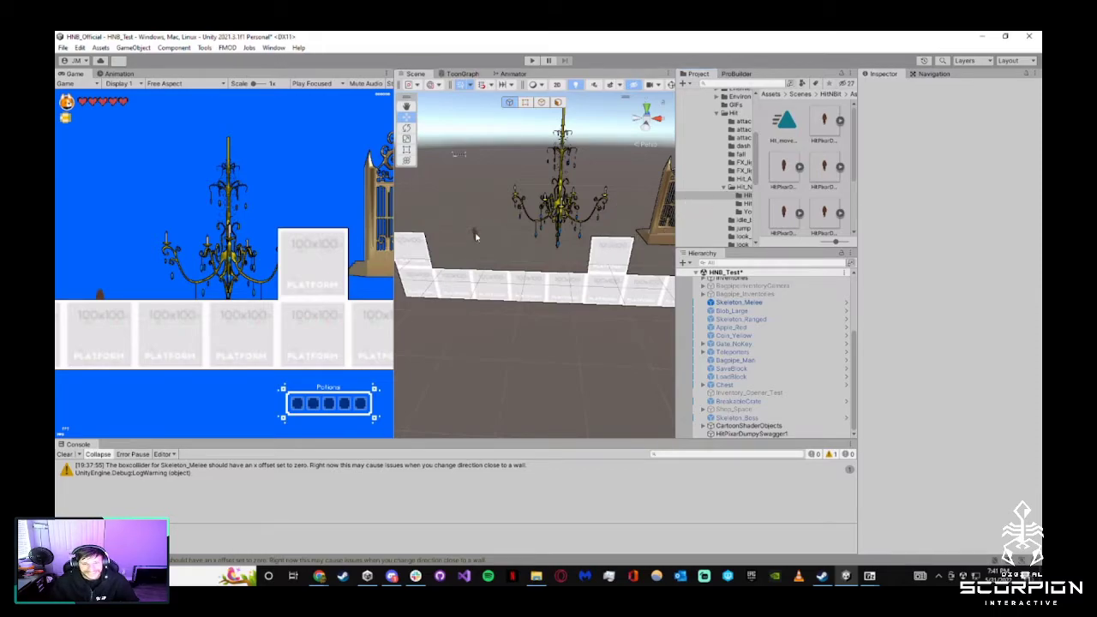
{"action": "right_click", "coordinate": [750, 434]}
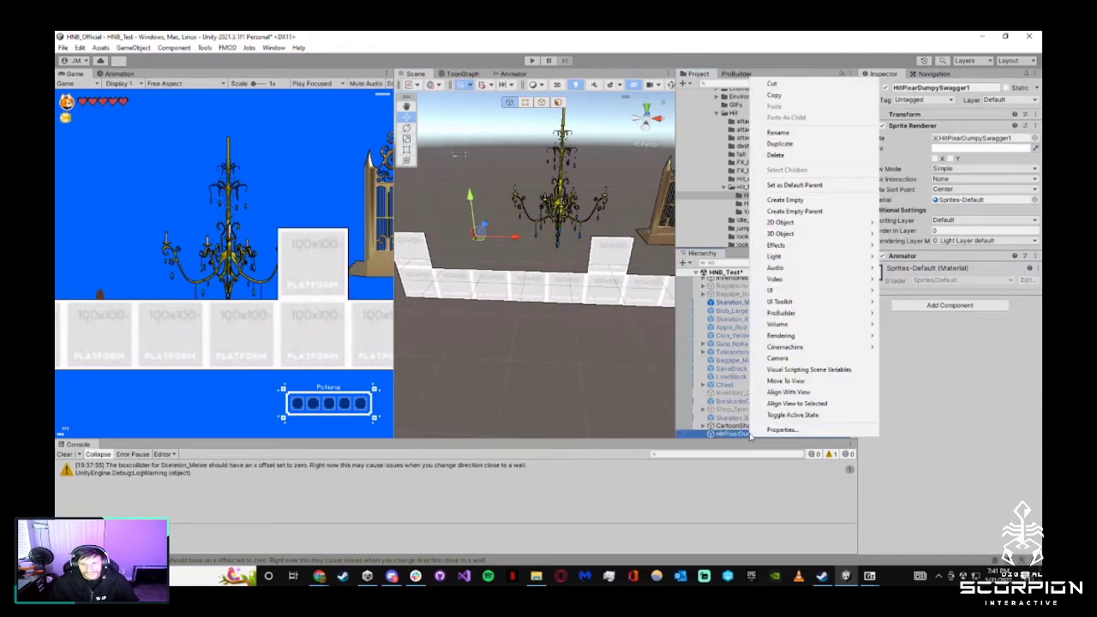
{"action": "left_click", "coordinate": [774, 154]}
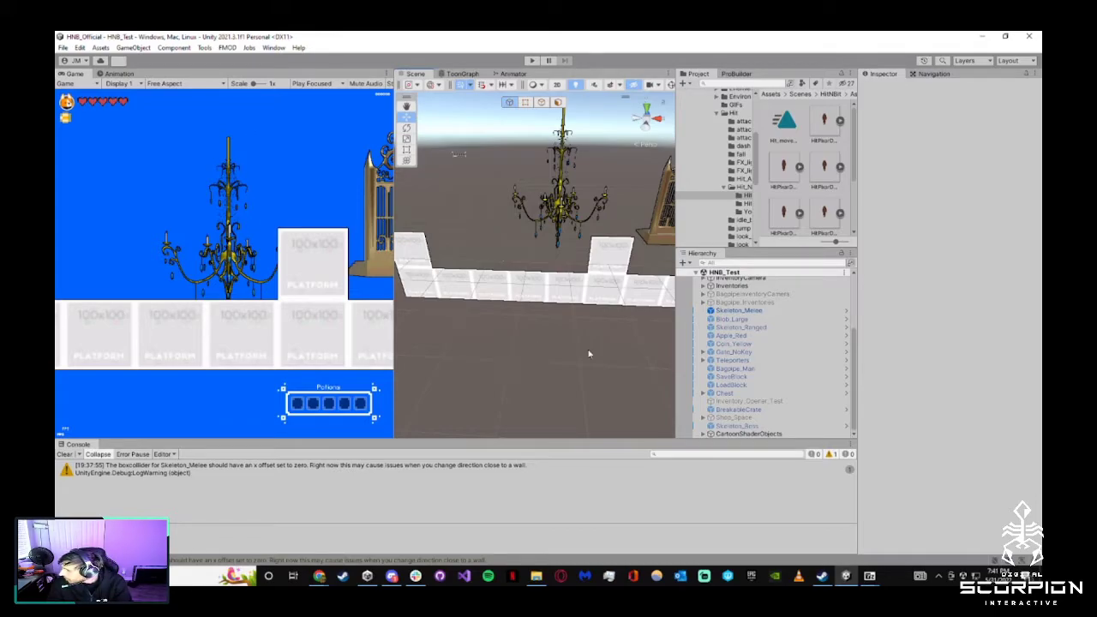
Switch to File Explorer and open the "jump (no jiggle physics)" archive from Downloads in 7-Zip
{"action": "left_click", "coordinate": [537, 576]}
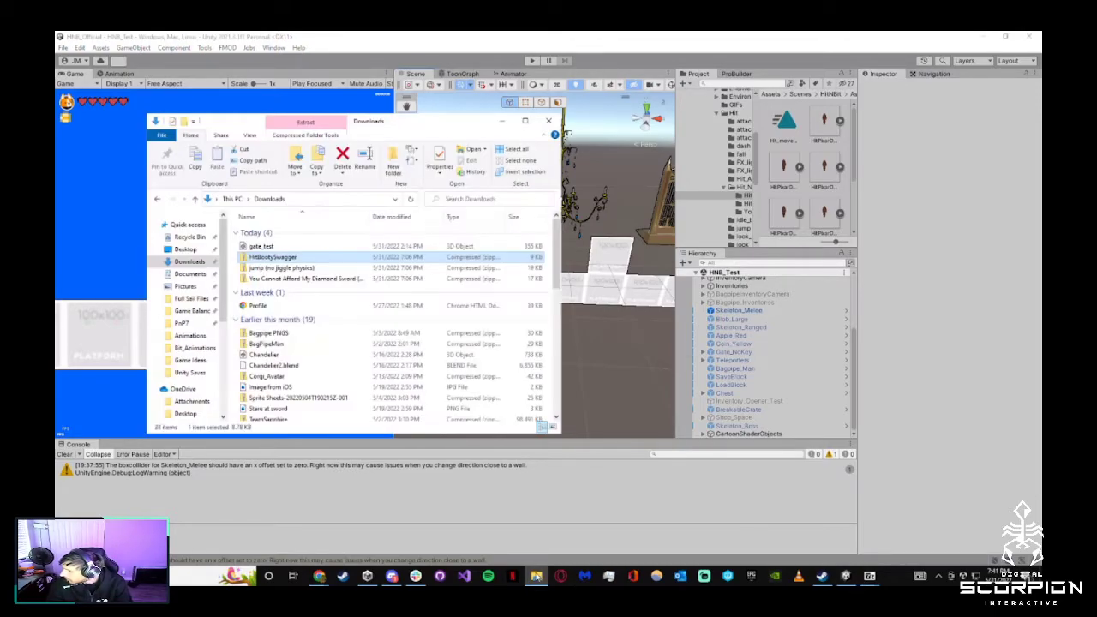
{"action": "left_click", "coordinate": [322, 269]}
{"action": "right_click", "coordinate": [288, 272]}
{"action": "mouse_move", "coordinate": [349, 318]}
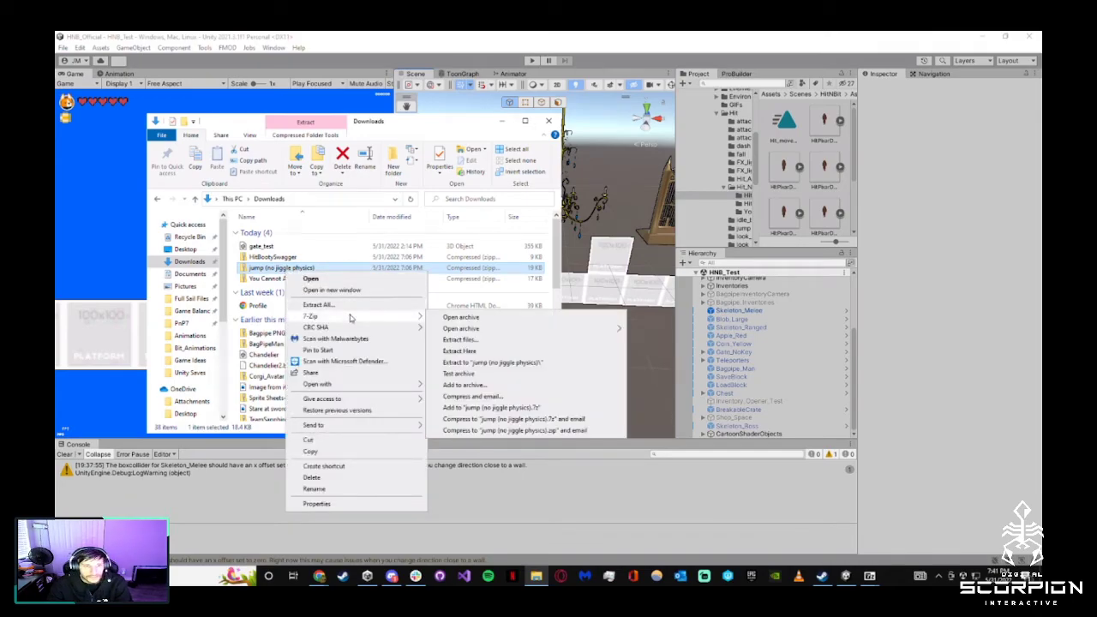
{"action": "left_click", "coordinate": [461, 317]}
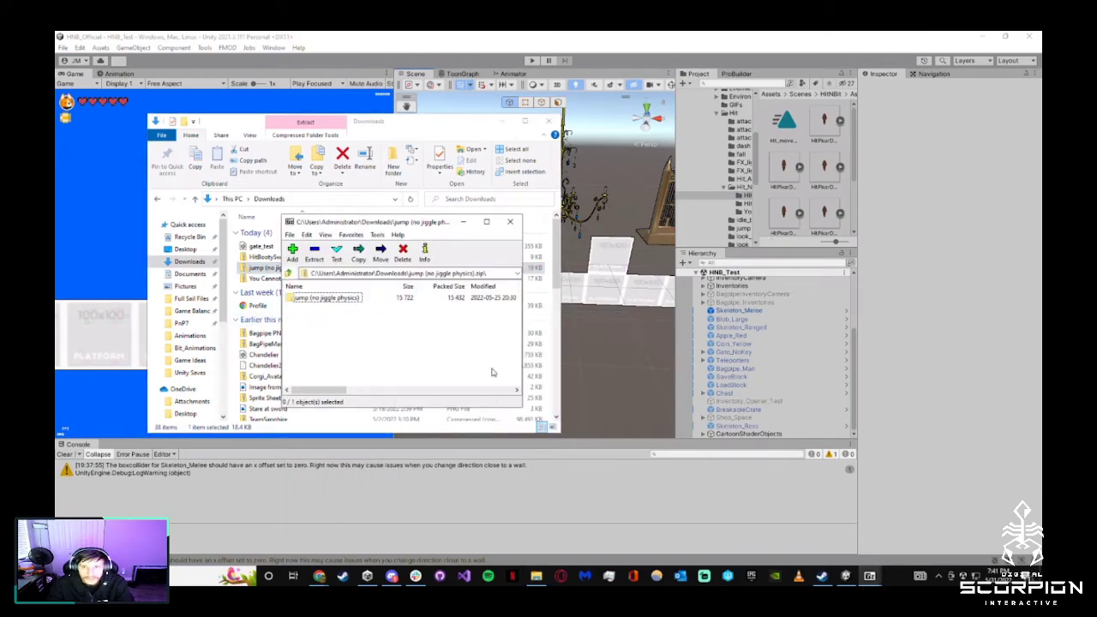
Return to Unity and display the contents of the Hit_NewAnims folder in the project
{"action": "left_click", "coordinate": [723, 188]}
{"action": "left_click", "coordinate": [723, 188]}
{"action": "right_click", "coordinate": [828, 186]}
{"action": "left_click", "coordinate": [835, 165]}
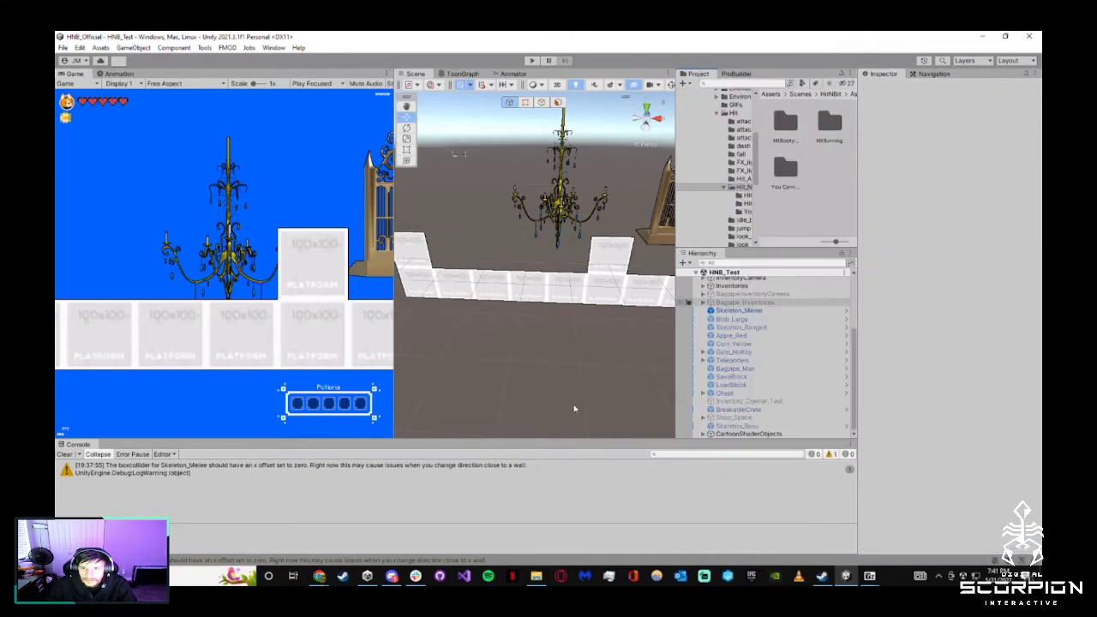
Close all the 7-Zip archive windows that are still open
{"action": "left_click", "coordinate": [869, 576]}
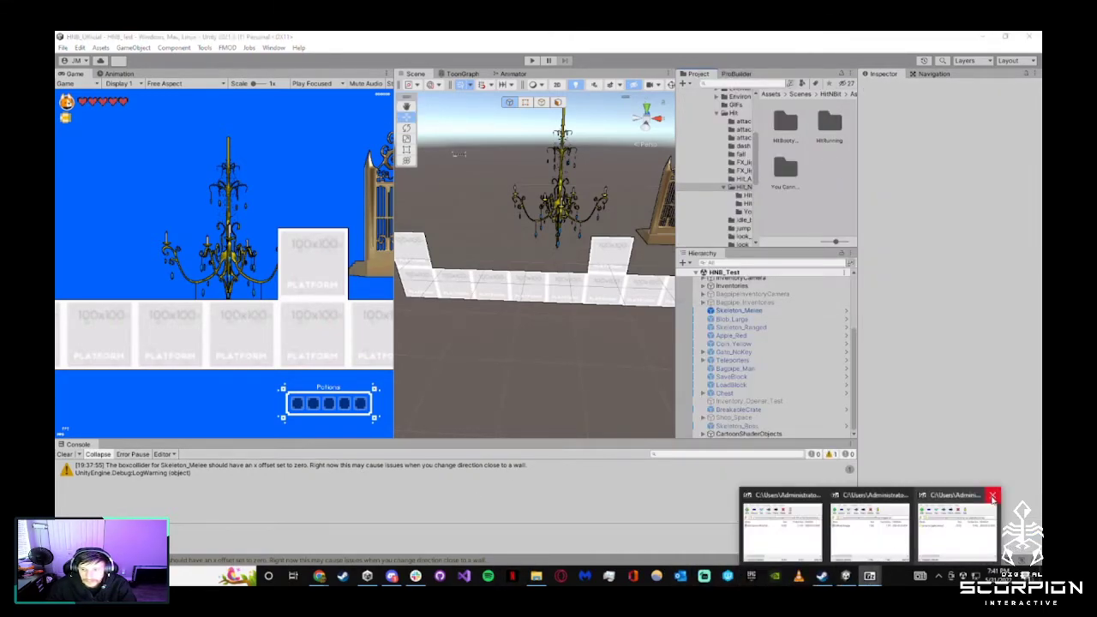
{"action": "left_click", "coordinate": [992, 495]}
{"action": "left_click", "coordinate": [950, 494]}
{"action": "left_click", "coordinate": [881, 527]}
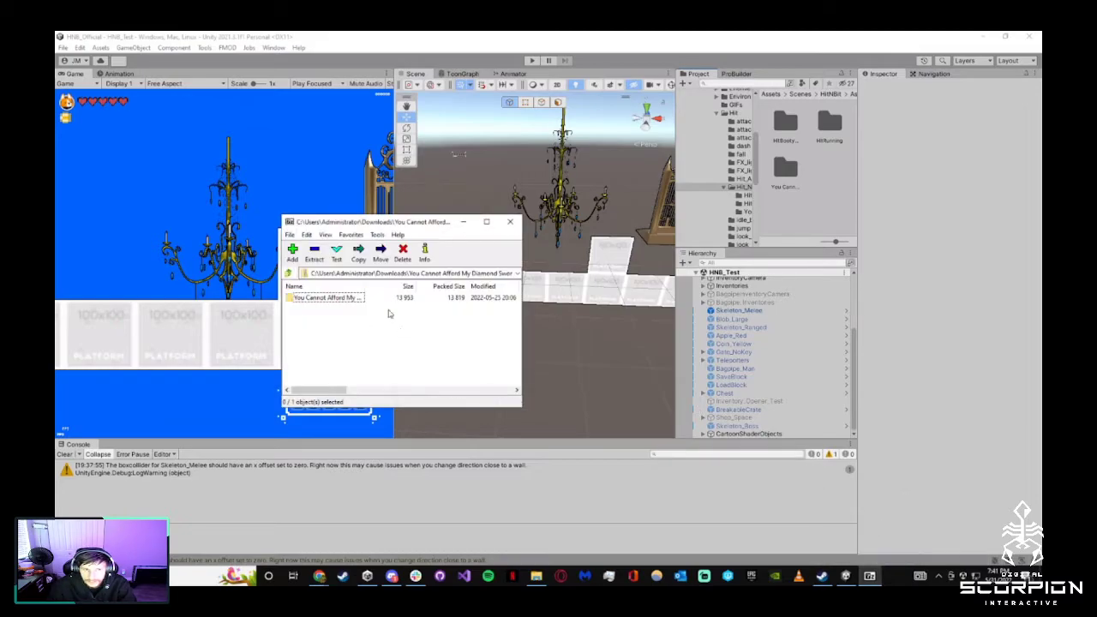
{"action": "left_click", "coordinate": [510, 221]}
Copy the "jump (no jiggle physics)" folder from its Downloads archive into Unity's Hit_NewAnims folder using 7-Zip, and close the Explorer and archive windows
{"action": "left_click", "coordinate": [540, 578]}
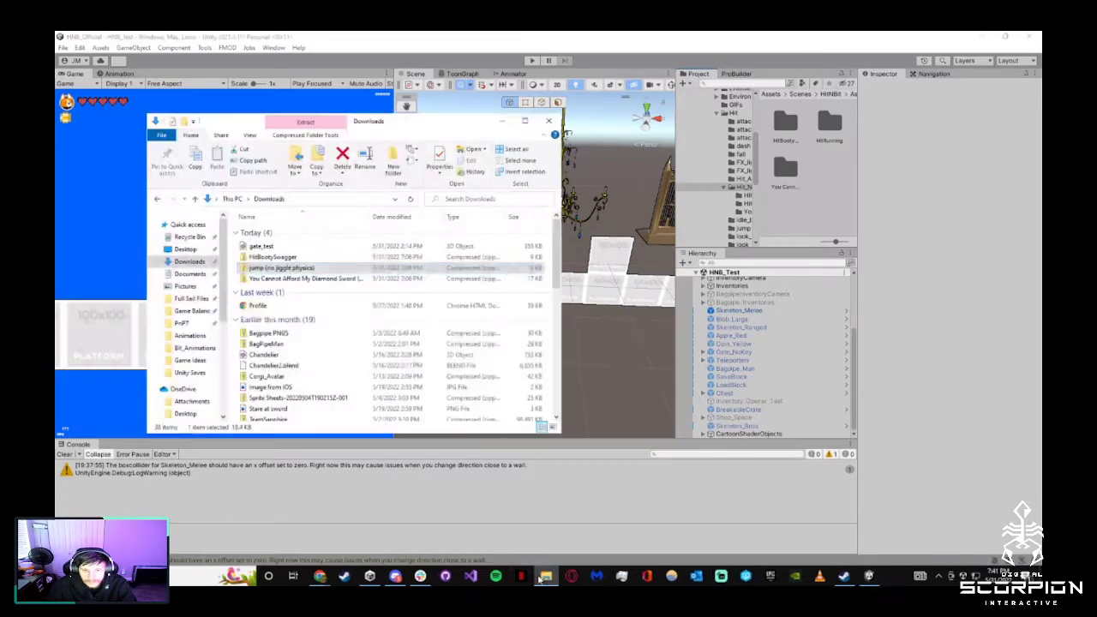
{"action": "right_click", "coordinate": [285, 267]}
{"action": "mouse_move", "coordinate": [327, 312]}
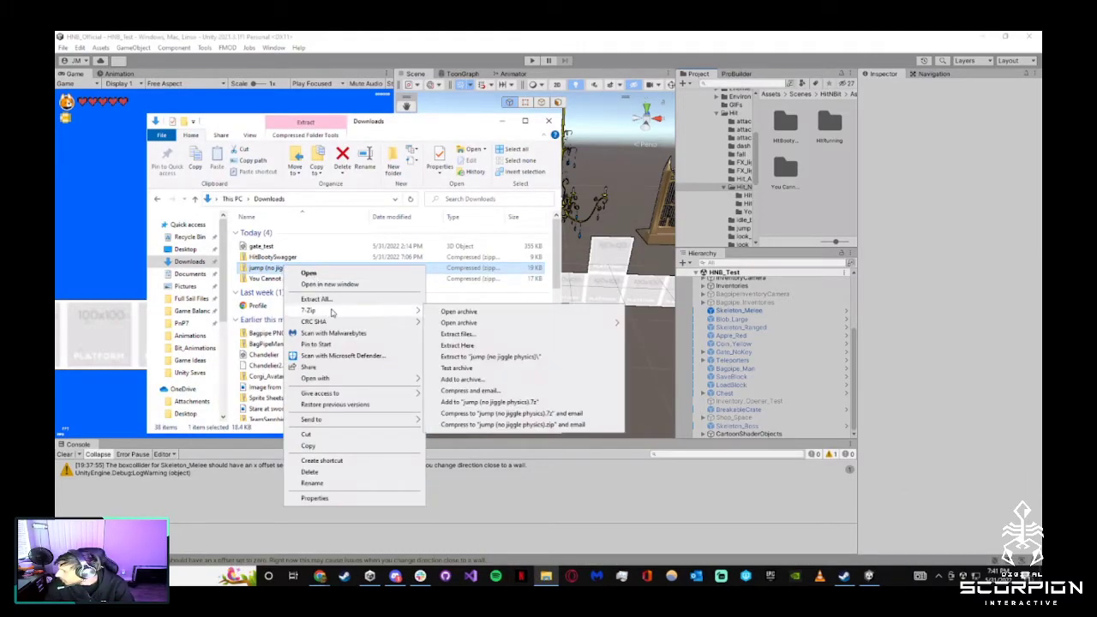
{"action": "left_click", "coordinate": [458, 312]}
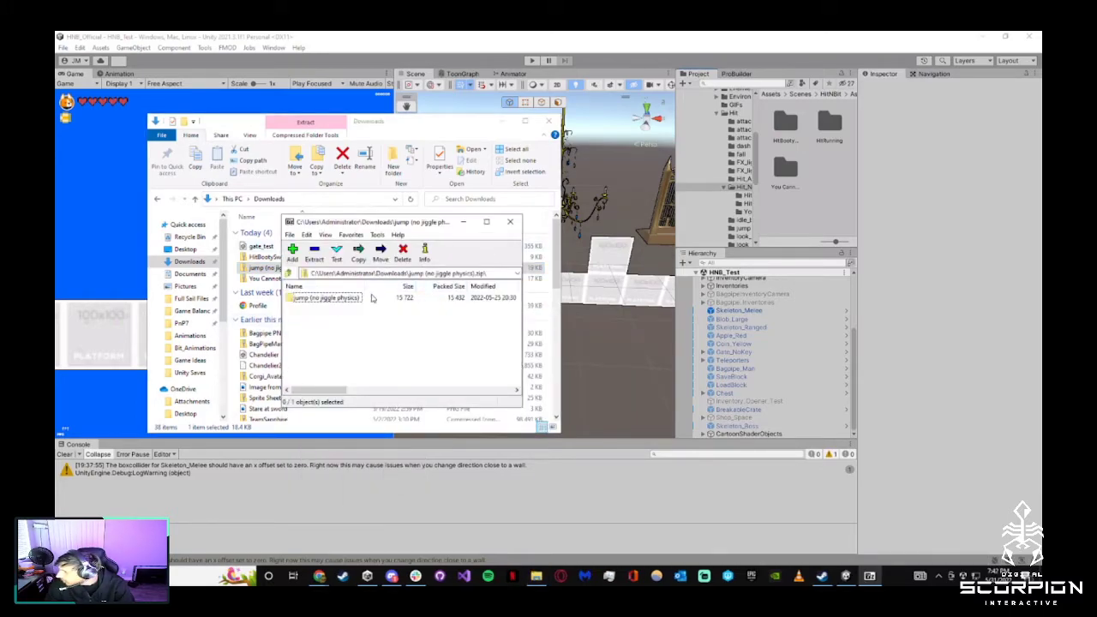
{"action": "left_click_drag", "start_coordinate": [331, 300], "coordinate": [807, 204]}
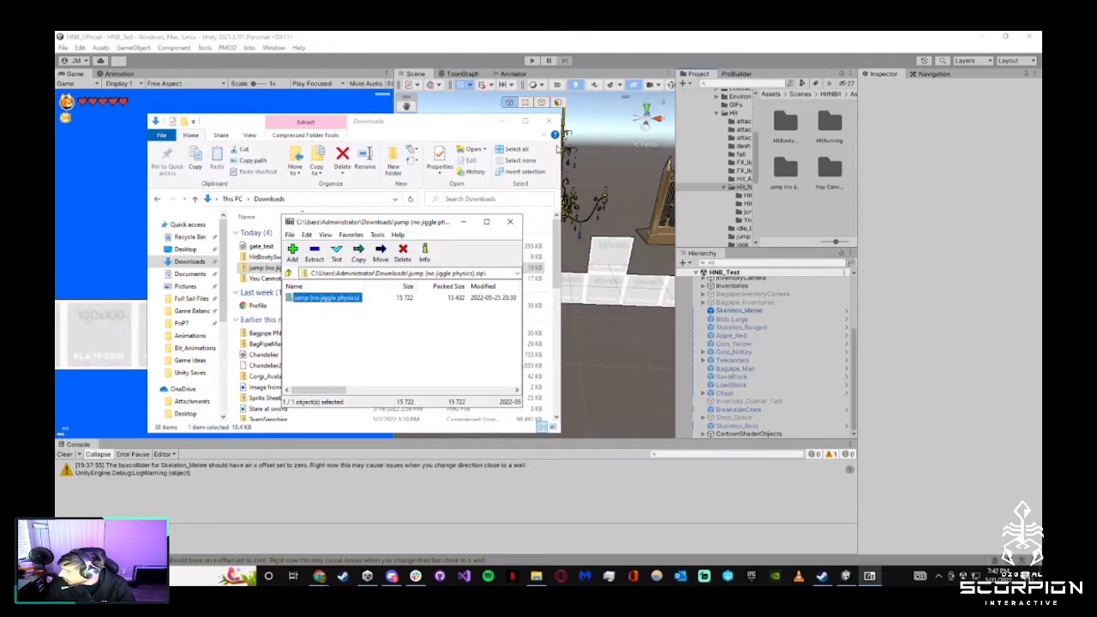
{"action": "left_click", "coordinate": [549, 121]}
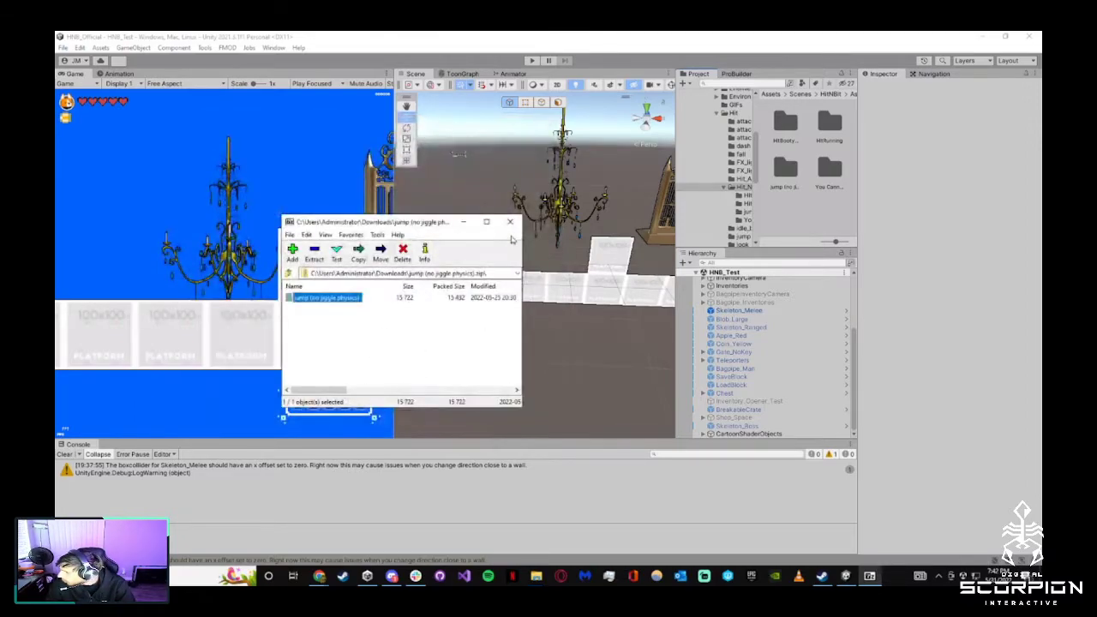
{"action": "left_click", "coordinate": [510, 221]}
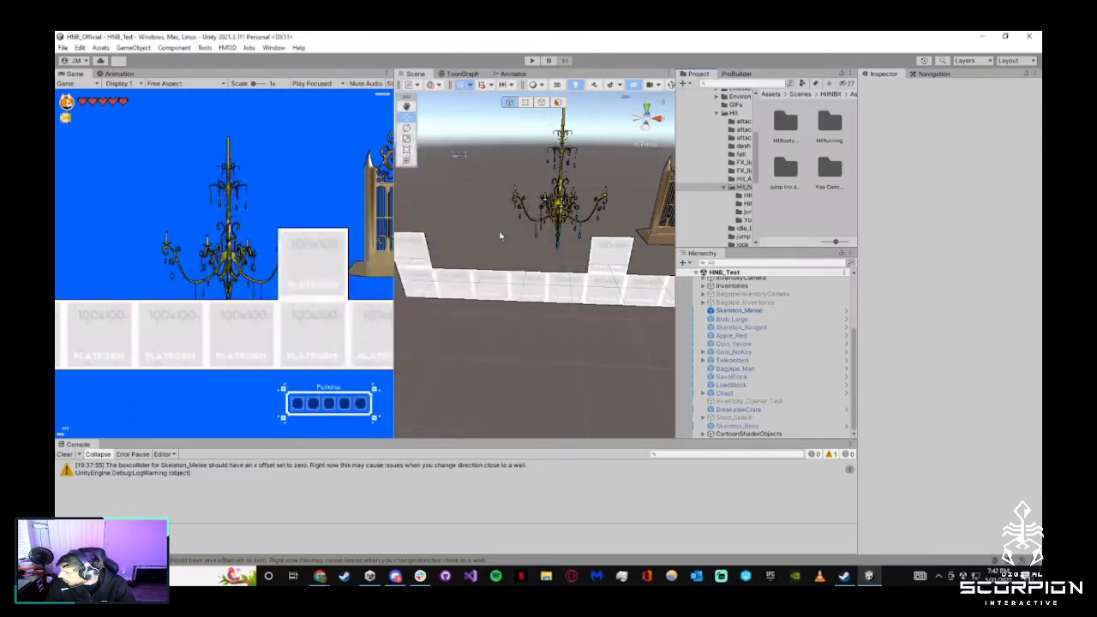
Open the imported "jump (no jiggle physics)" folder and preview its jumpyjumpy sprite frames one after another
{"action": "double_click", "coordinate": [773, 187]}
{"action": "left_click", "coordinate": [786, 126]}
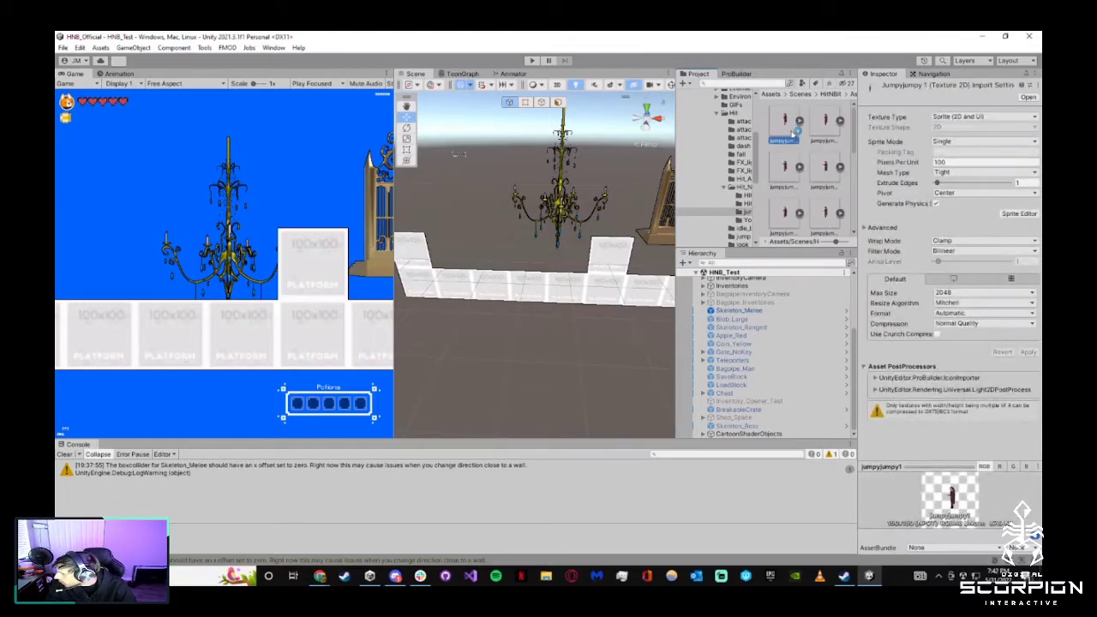
{"action": "key", "text": "Right"}
{"action": "key", "text": "Right"}
{"action": "key", "text": "Right"}
{"action": "key", "text": "Right"}
{"action": "key", "text": "Right"}
{"action": "key", "text": "Right"}
{"action": "key", "text": "Right"}
{"action": "key", "text": "Right"}
{"action": "key", "text": "Right"}
{"action": "key", "text": "Right"}
{"action": "key", "text": "Right"}
{"action": "key", "text": "Right"}
{"action": "key", "text": "Right"}
{"action": "key", "text": "Left"}
{"action": "key", "text": "Left"}
{"action": "key", "text": "Left"}
{"action": "key", "text": "Left"}
{"action": "key", "text": "Left"}
{"action": "key", "text": "Left"}
{"action": "key", "text": "Left"}
{"action": "key", "text": "Left"}
{"action": "key", "text": "Left"}
{"action": "scroll", "coordinate": [801, 157], "scroll_direction": "up", "scroll_amount": 2}
{"action": "key", "text": "Down"}
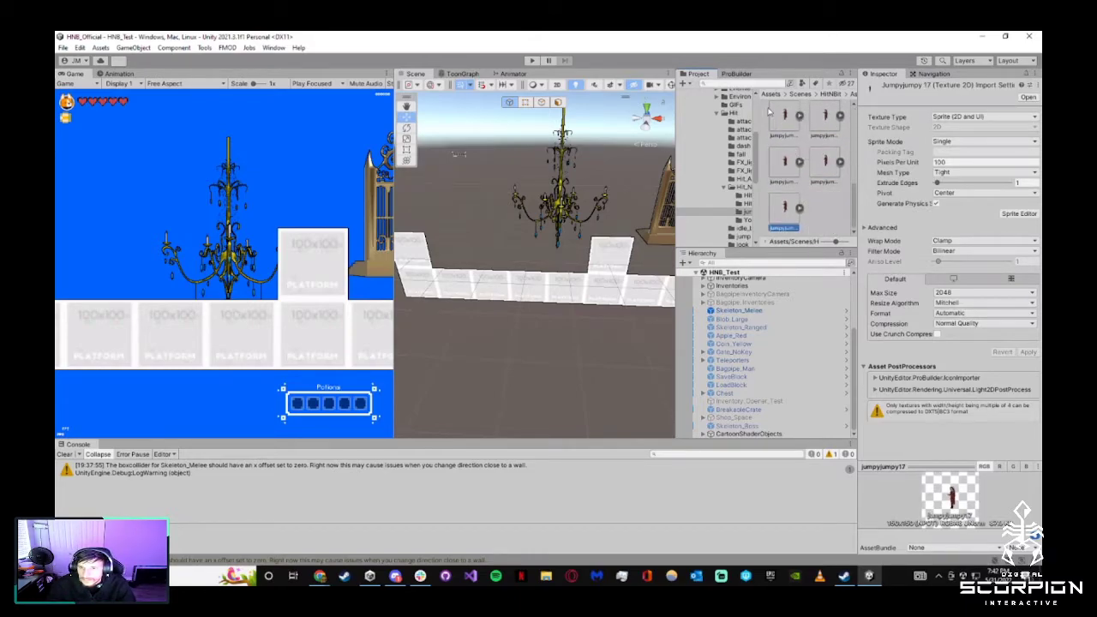
Create an animation in the scene from all the jumpyjumpy sprites and save it as Hit_StillJump
{"action": "scroll", "coordinate": [792, 150], "scroll_direction": "up", "scroll_amount": 1}
{"action": "key", "text": "ctrl+a"}
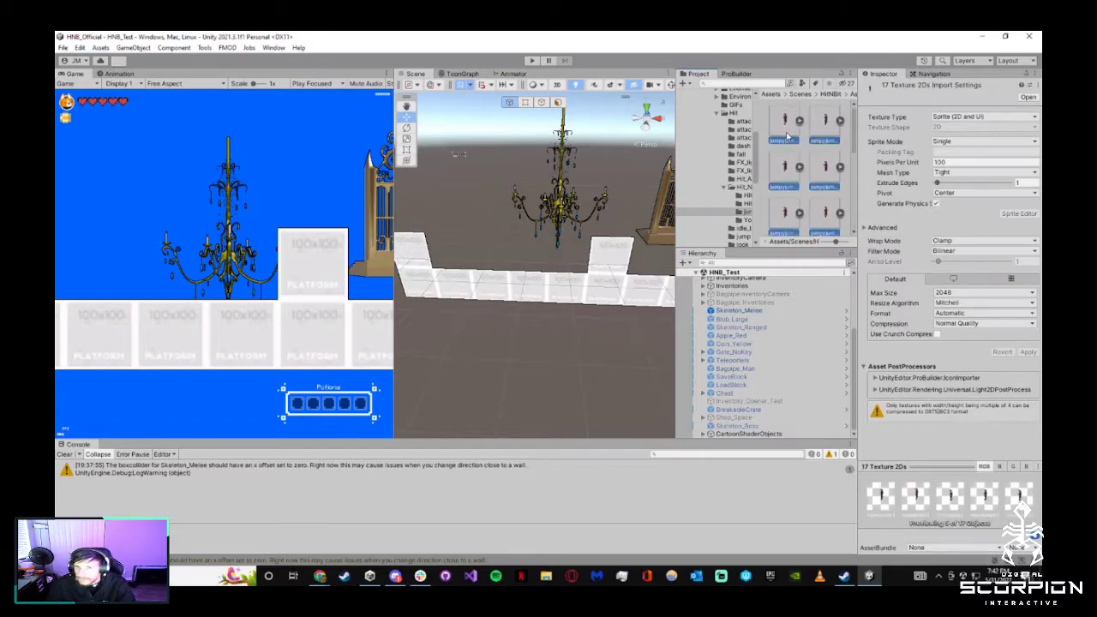
{"action": "left_click_drag", "start_coordinate": [792, 135], "coordinate": [521, 316]}
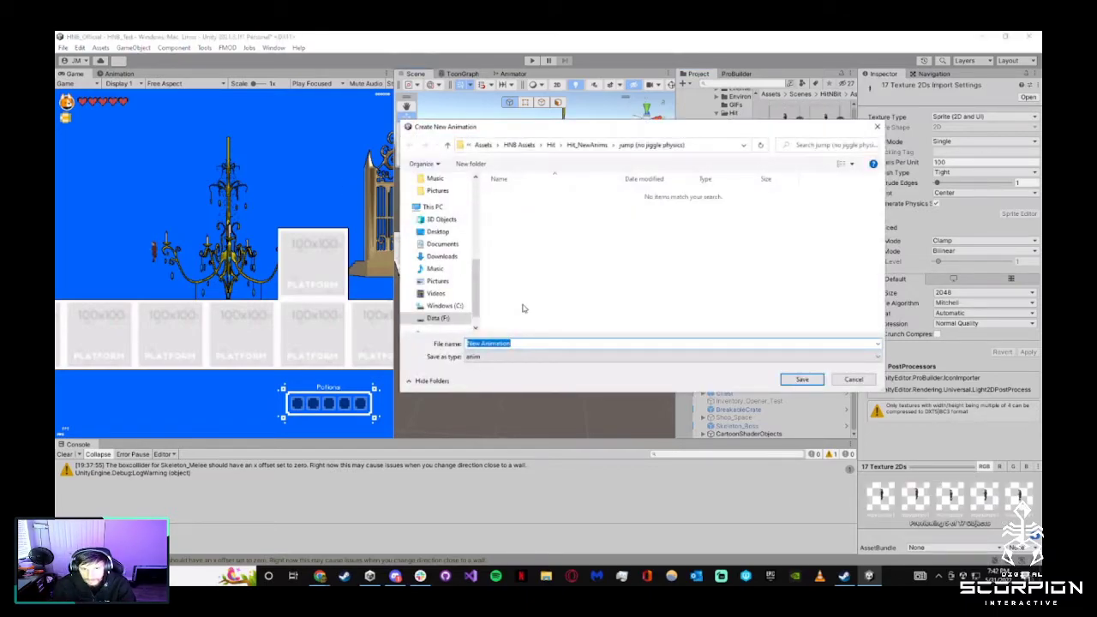
{"action": "type", "text": "Hit"}
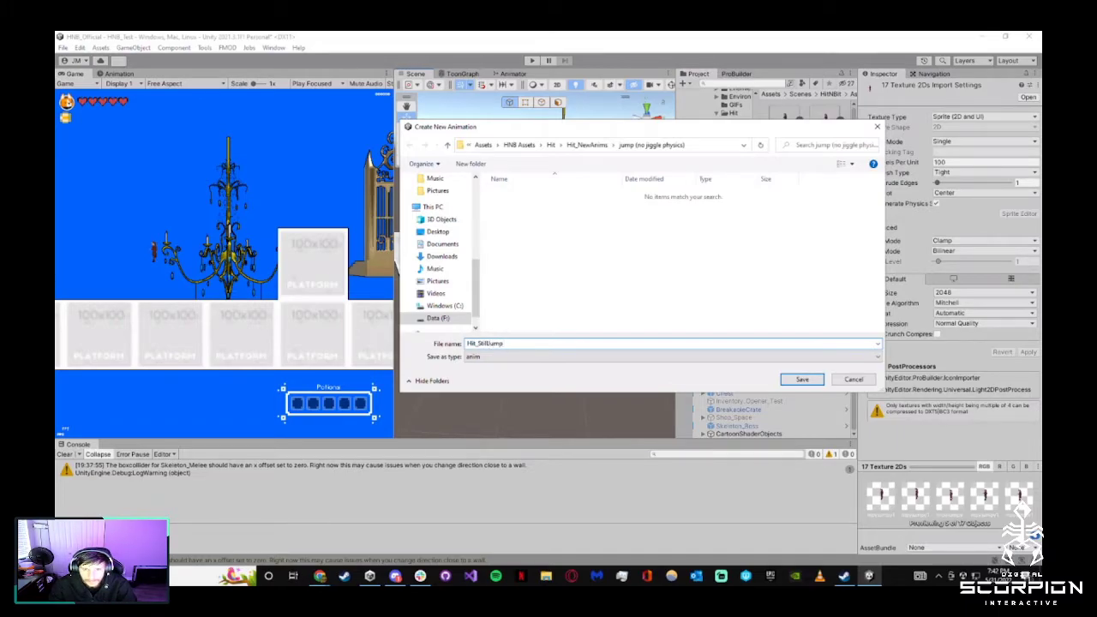
{"action": "type", "text": "_StillJump"}
{"action": "key", "text": "Return"}
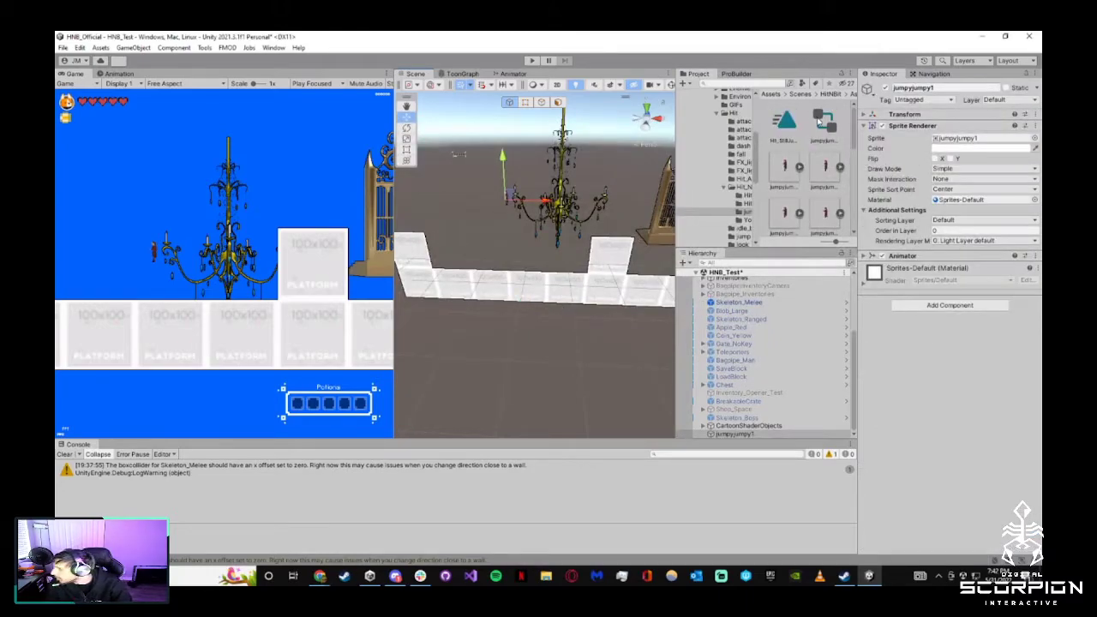
Delete the animator controller generated alongside the Hit_StillJump animation
{"action": "left_click", "coordinate": [820, 123]}
{"action": "right_click", "coordinate": [820, 123]}
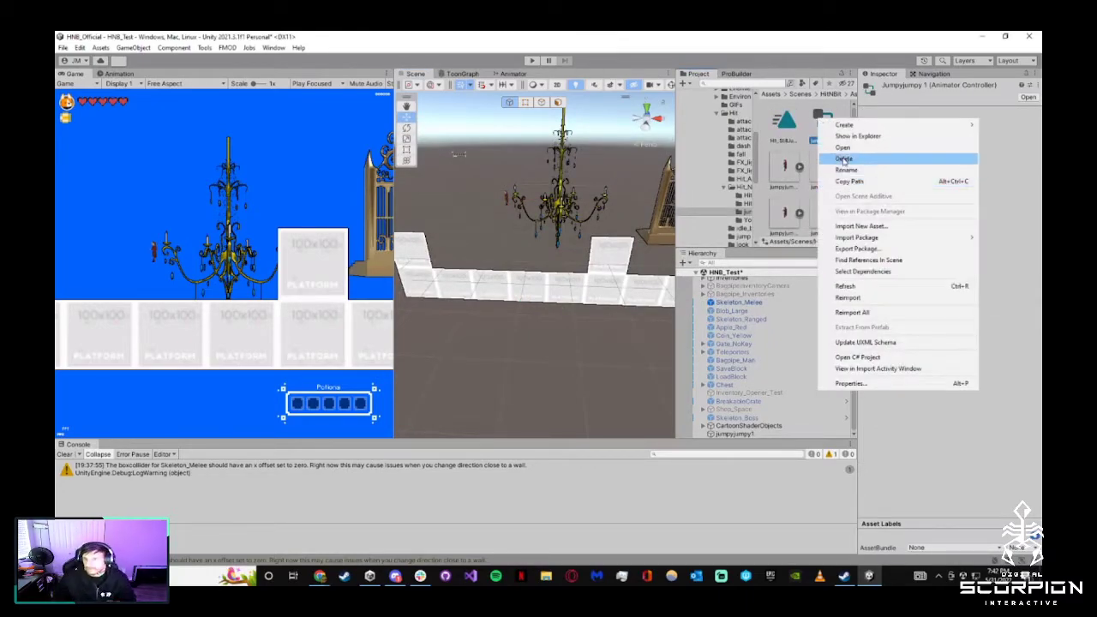
{"action": "left_click", "coordinate": [857, 167]}
{"action": "left_click", "coordinate": [569, 327]}
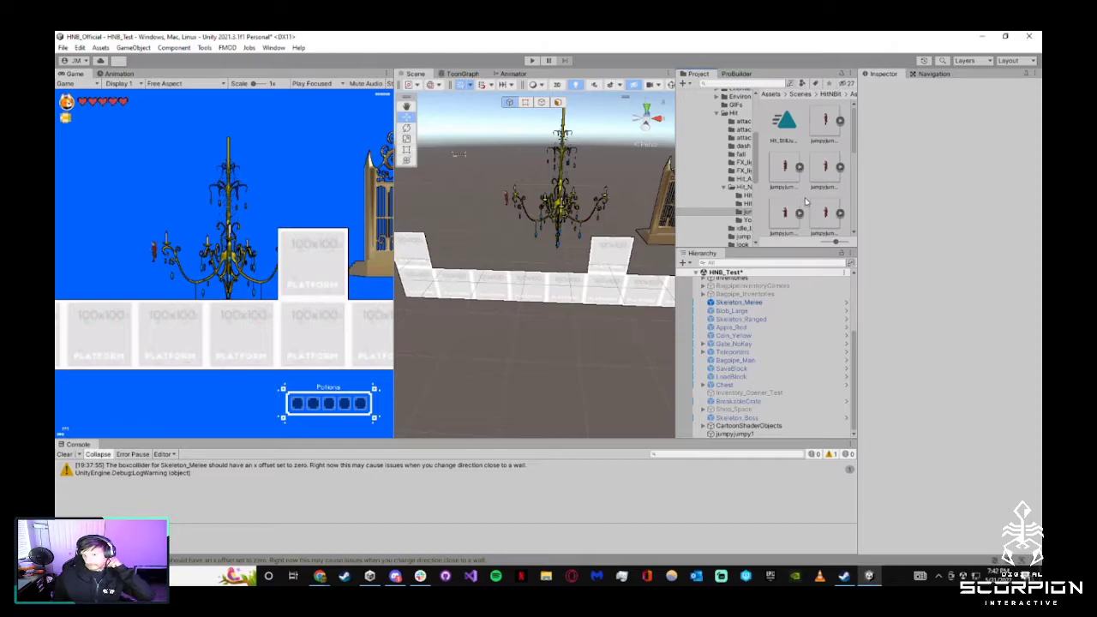
Open the Hit_Player prefab from the player prefabs folder and show its Hit_RunningNew clip in the animation editor
{"action": "left_click", "coordinate": [108, 75]}
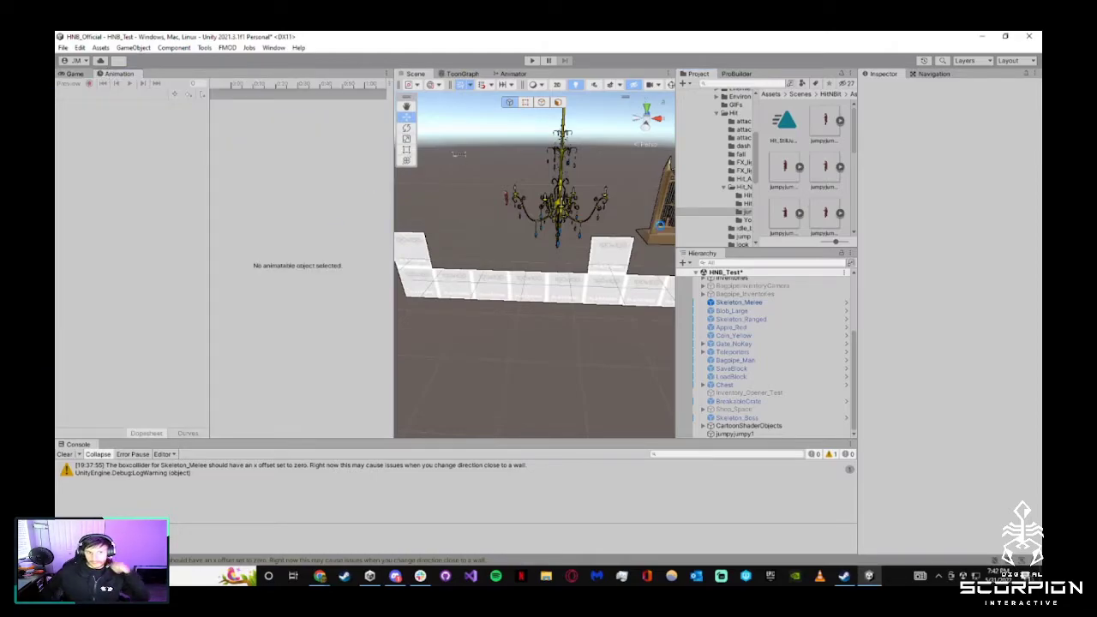
{"action": "scroll", "coordinate": [711, 221], "scroll_direction": "down", "scroll_amount": 5}
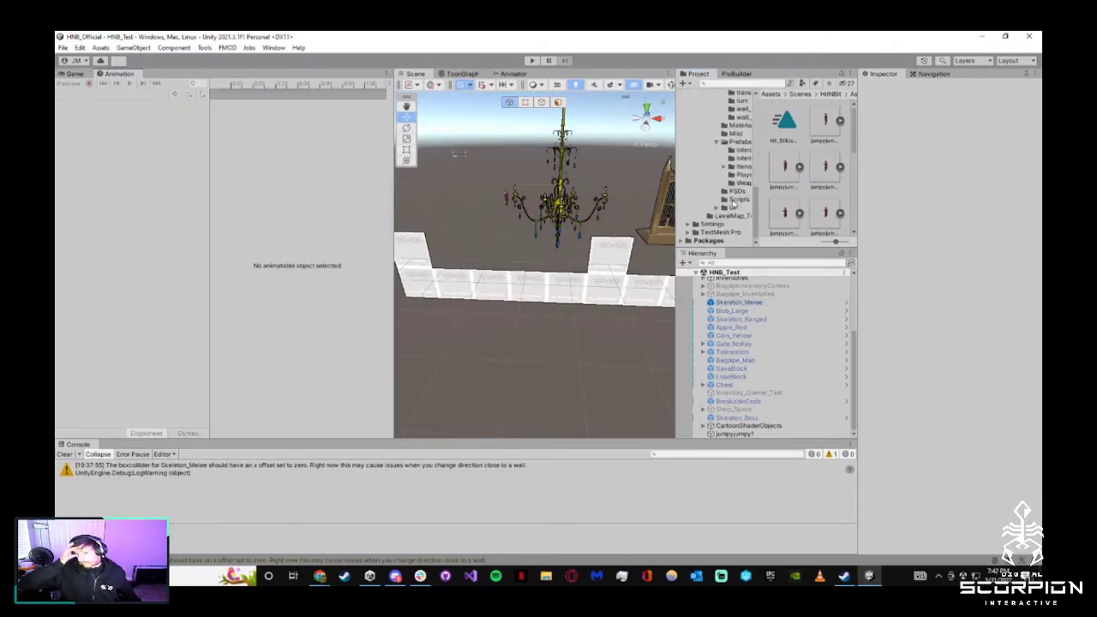
{"action": "left_click", "coordinate": [742, 174]}
{"action": "scroll", "coordinate": [782, 170], "scroll_direction": "down", "scroll_amount": 2}
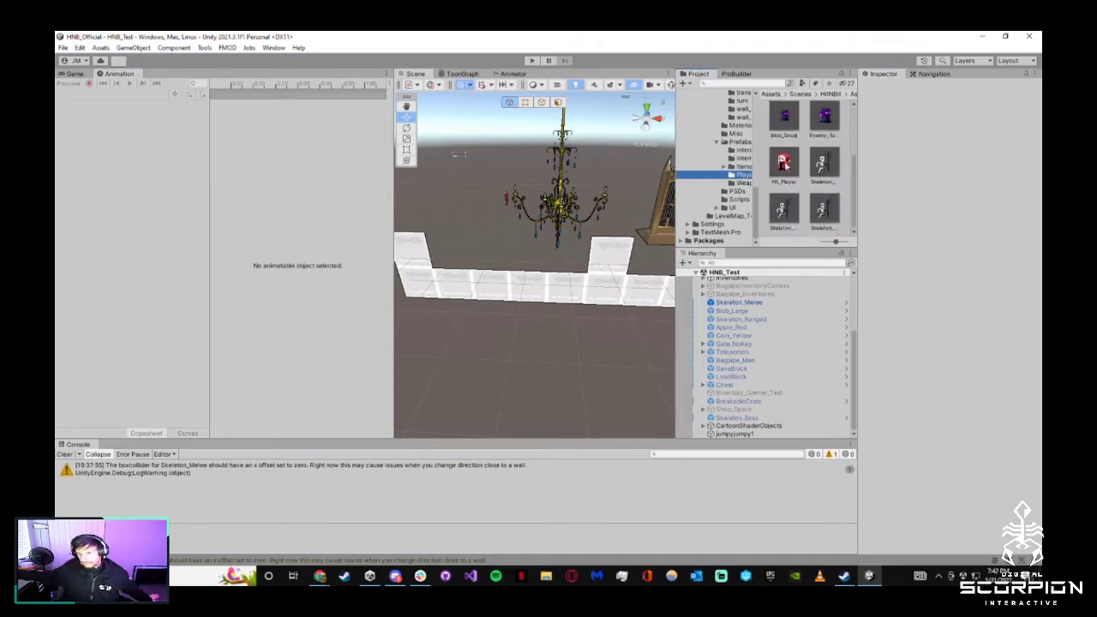
{"action": "double_click", "coordinate": [781, 164]}
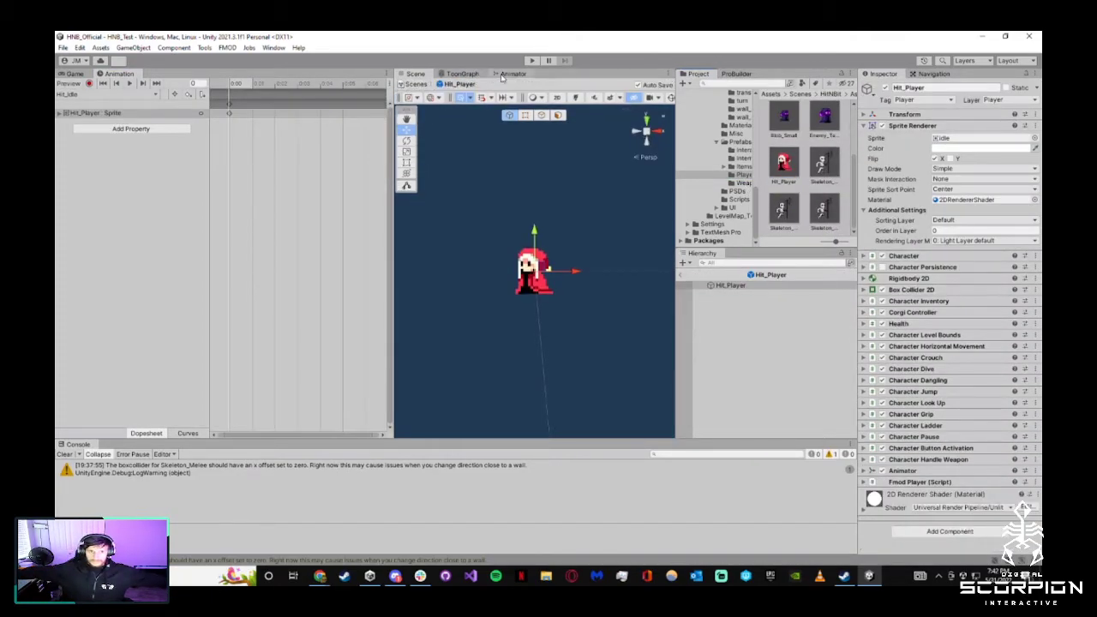
{"action": "left_click", "coordinate": [105, 96]}
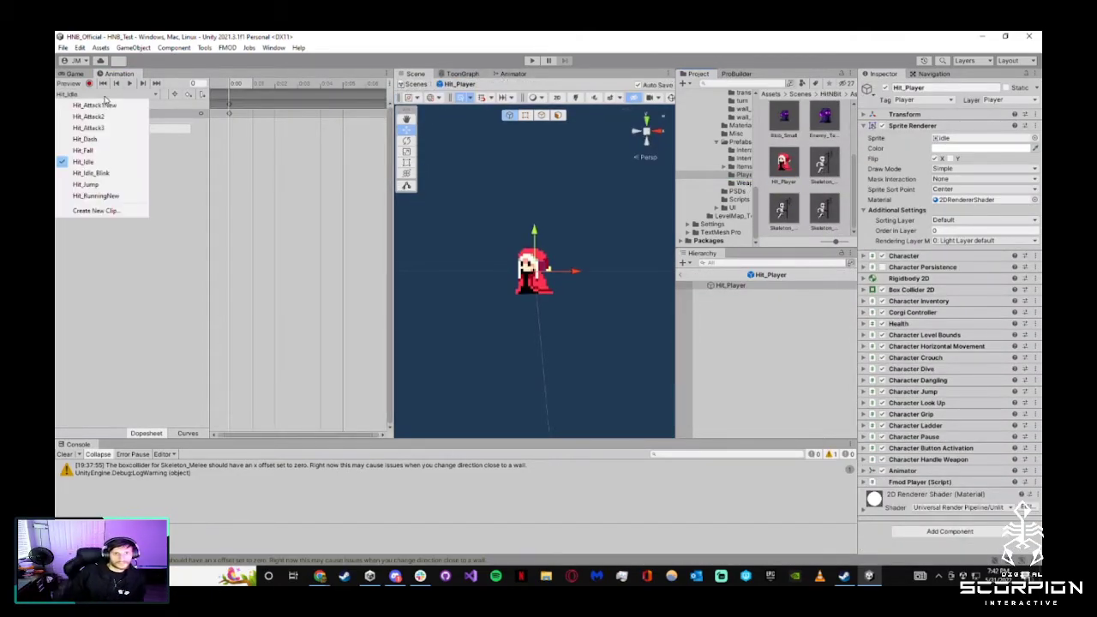
{"action": "left_click", "coordinate": [102, 196]}
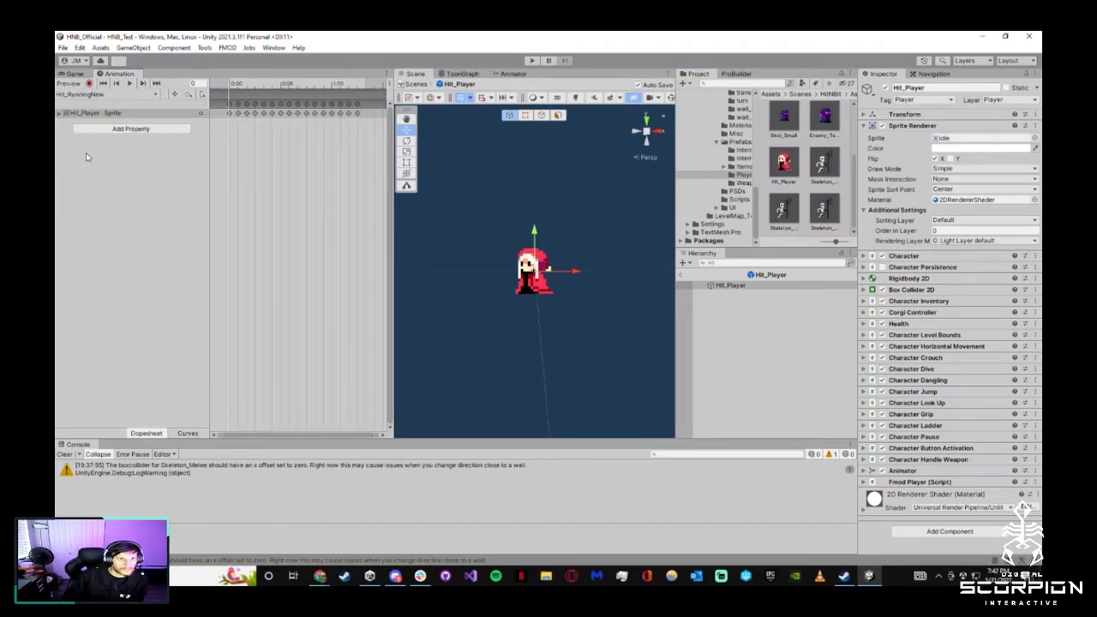
Step through the Hit_RunningNew clip frame by frame to examine each running pose
{"action": "left_click", "coordinate": [142, 84]}
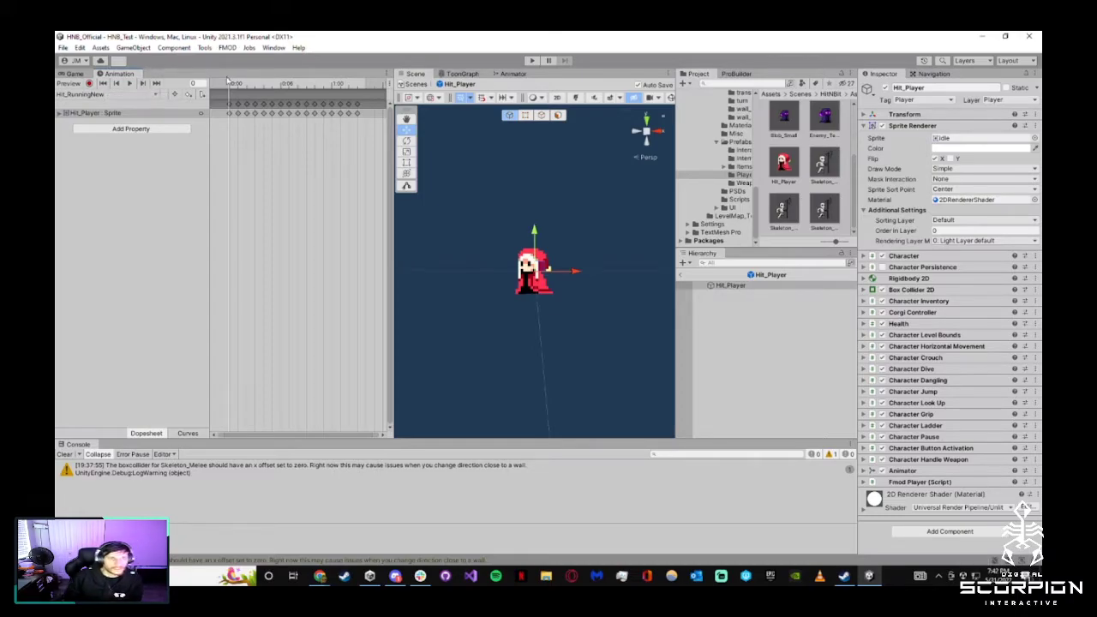
{"action": "left_click", "coordinate": [143, 84]}
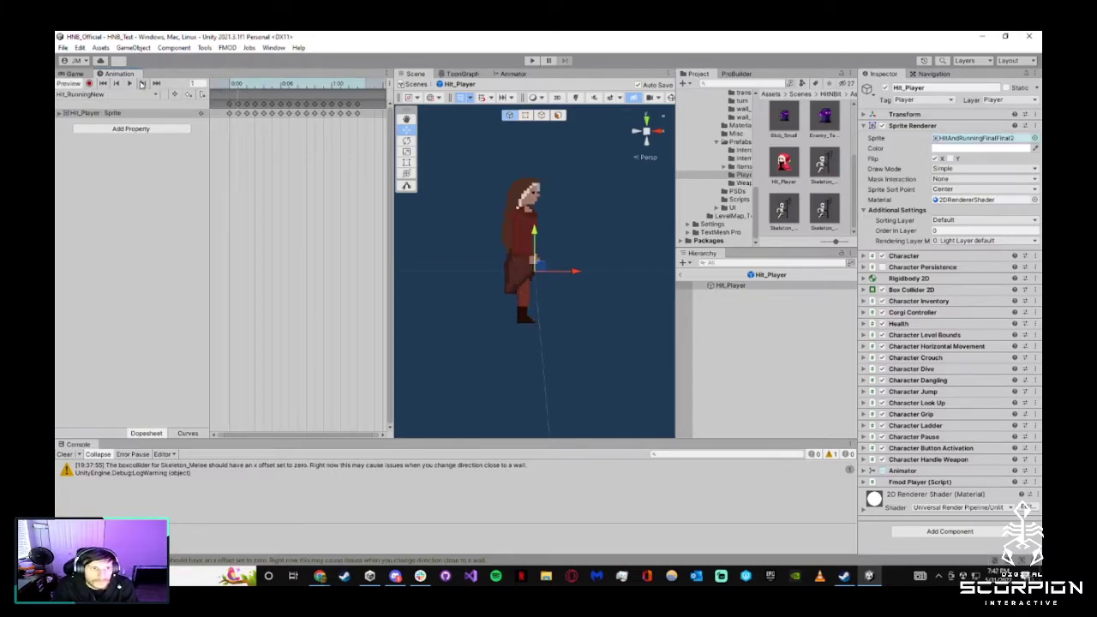
{"action": "left_click", "coordinate": [566, 326]}
{"action": "left_click", "coordinate": [142, 84]}
{"action": "left_click", "coordinate": [142, 84]}
{"action": "left_click", "coordinate": [142, 84]}
{"action": "left_click", "coordinate": [142, 84]}
{"action": "left_click", "coordinate": [142, 84]}
{"action": "left_click", "coordinate": [142, 84]}
{"action": "left_click", "coordinate": [142, 84]}
{"action": "left_click", "coordinate": [142, 84]}
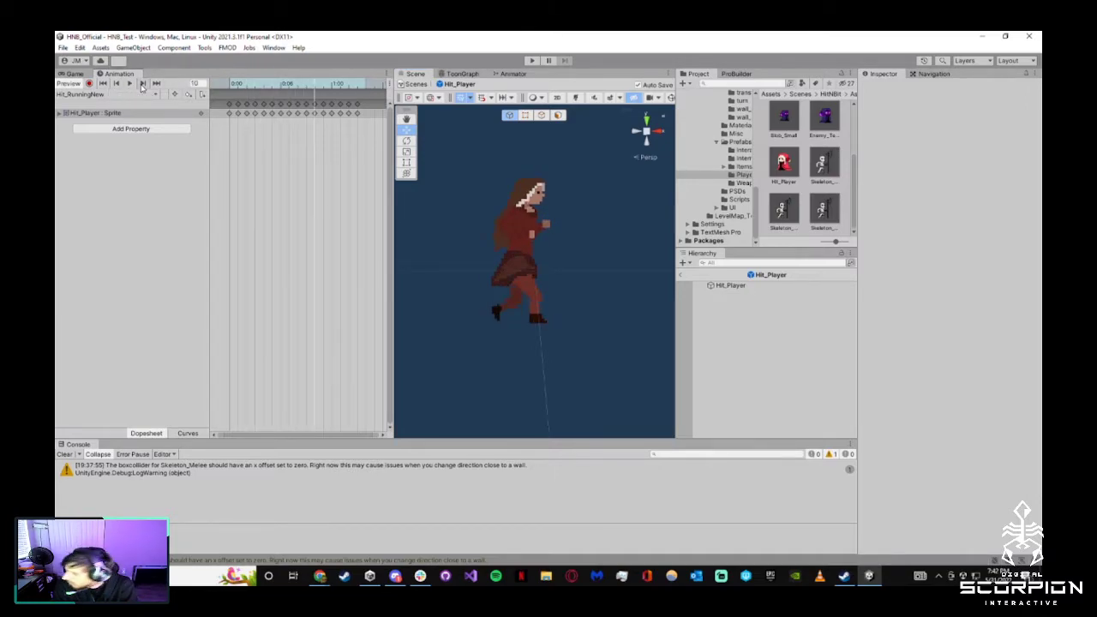
{"action": "left_click", "coordinate": [143, 84]}
{"action": "left_click", "coordinate": [142, 84]}
{"action": "left_click", "coordinate": [142, 84]}
{"action": "left_click", "coordinate": [143, 84]}
{"action": "left_click", "coordinate": [142, 84]}
{"action": "left_click", "coordinate": [143, 84]}
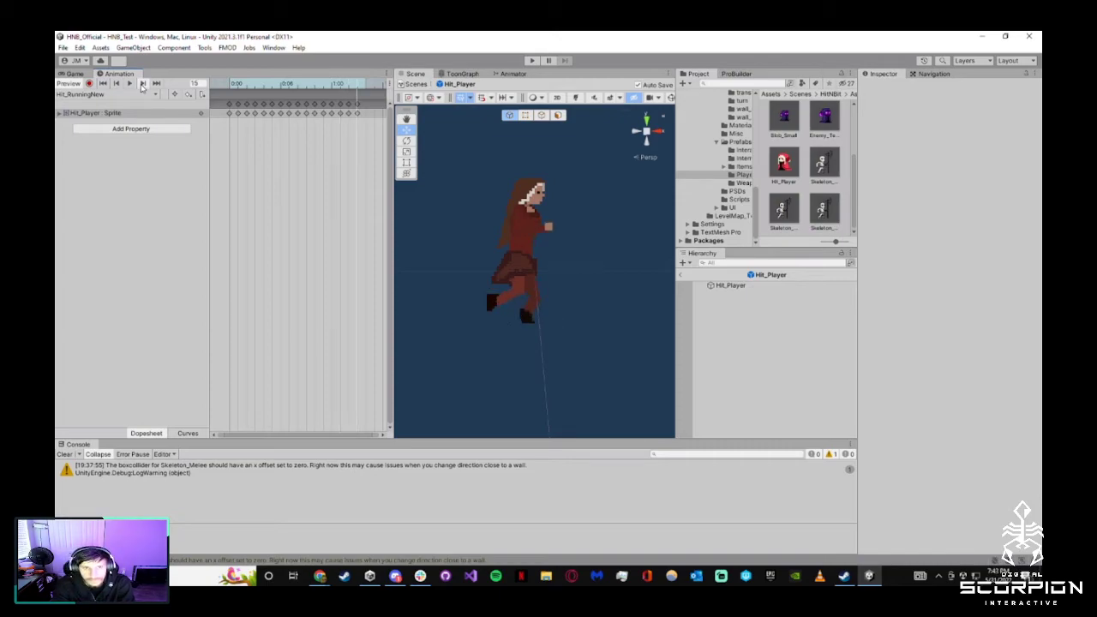
Return to the first frame of Hit_RunningNew and step through the whole clip again to check how it loops
{"action": "left_click", "coordinate": [104, 83]}
{"action": "left_click", "coordinate": [142, 84]}
{"action": "left_click", "coordinate": [142, 84]}
{"action": "left_click", "coordinate": [143, 84]}
{"action": "left_click", "coordinate": [142, 84]}
{"action": "left_click", "coordinate": [142, 83]}
{"action": "left_click", "coordinate": [142, 83]}
{"action": "left_click", "coordinate": [142, 83]}
{"action": "left_click", "coordinate": [142, 84]}
{"action": "left_click", "coordinate": [142, 83]}
{"action": "left_click", "coordinate": [143, 83]}
{"action": "left_click", "coordinate": [143, 83]}
{"action": "left_click", "coordinate": [142, 83]}
{"action": "left_click", "coordinate": [143, 83]}
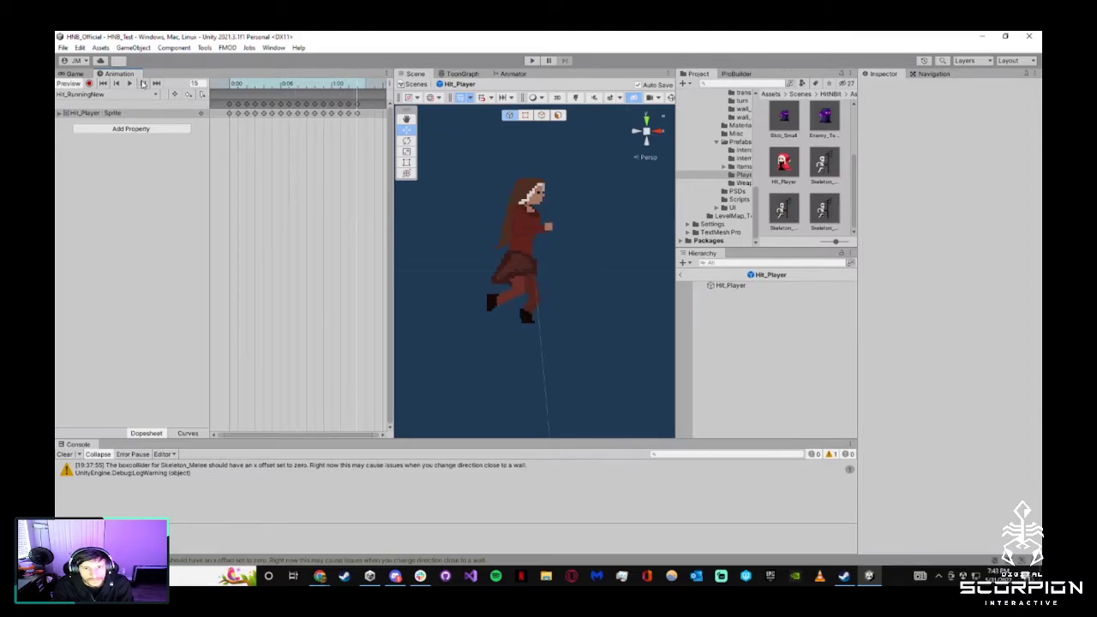
Play the Hit_RunningNew clip and scrub through its opening frames
{"action": "left_click", "coordinate": [130, 84]}
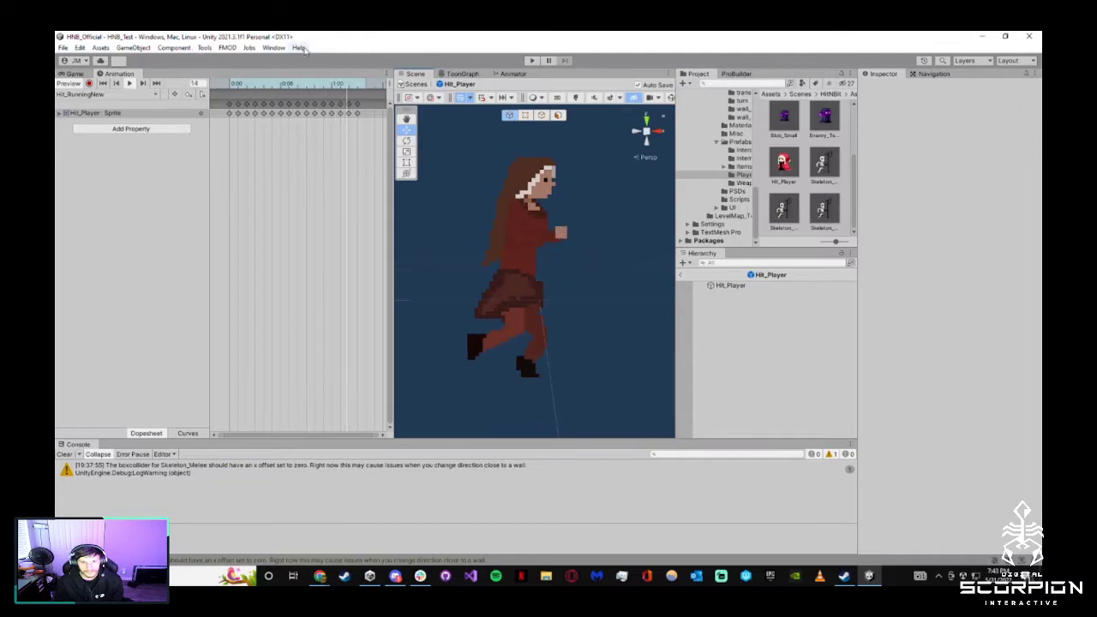
{"action": "left_click", "coordinate": [220, 88]}
{"action": "left_click_drag", "start_coordinate": [220, 88], "coordinate": [254, 83]}
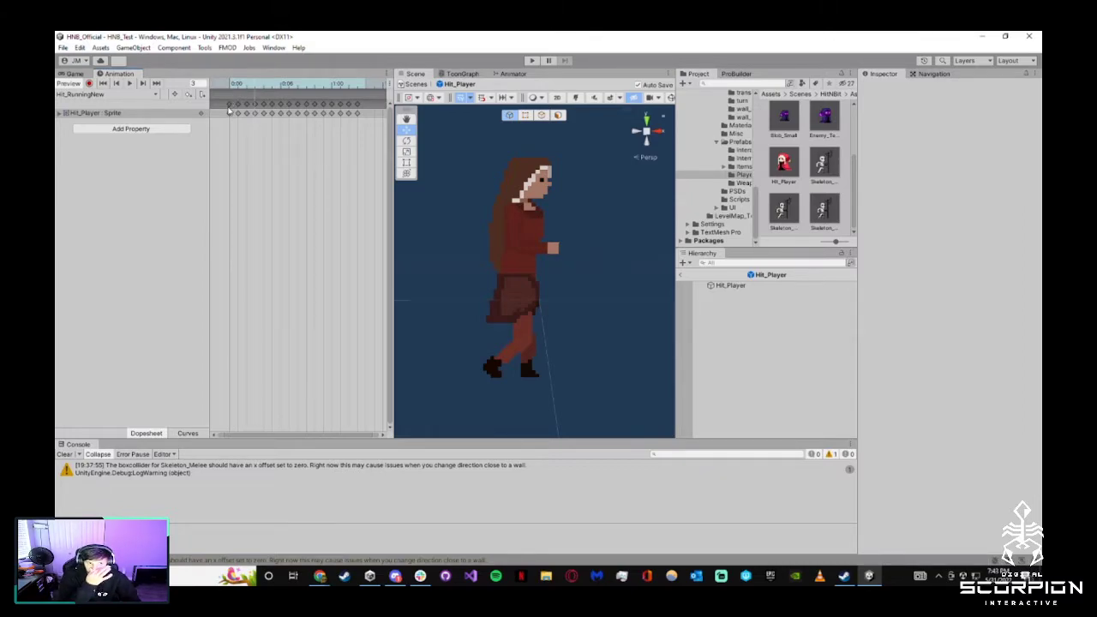
Delete the first keyframe of Hit_RunningNew, shift the remaining keyframes back to 0:00, and preview the clip
{"action": "left_click", "coordinate": [229, 111]}
{"action": "key", "text": "Delete"}
{"action": "left_click_drag", "start_coordinate": [368, 136], "coordinate": [209, 84]}
{"action": "left_click", "coordinate": [127, 84]}
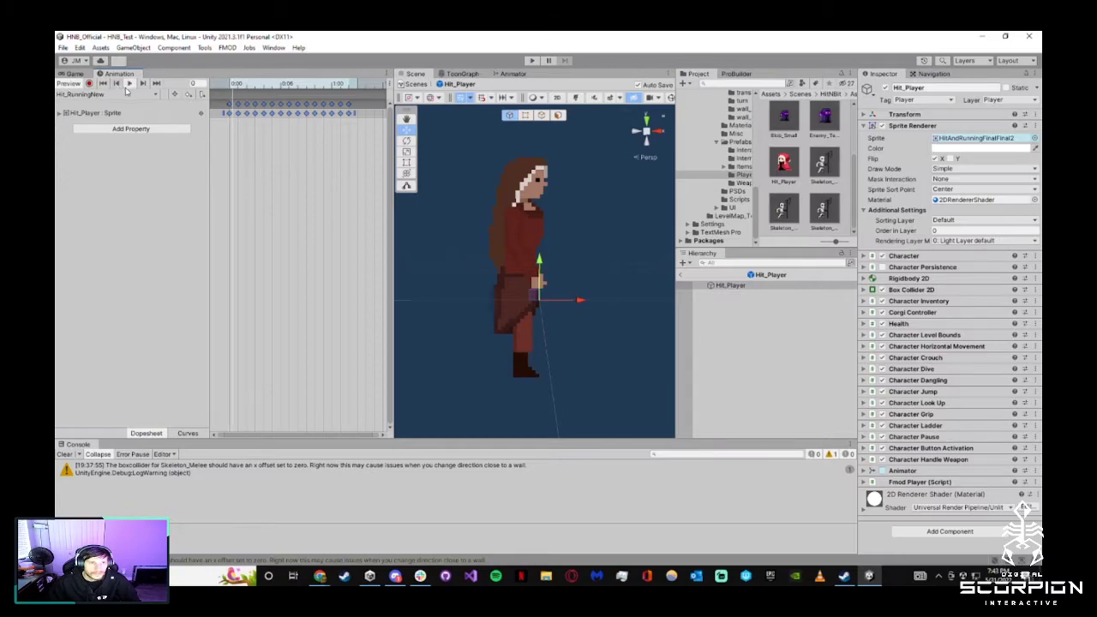
{"action": "left_click", "coordinate": [426, 271]}
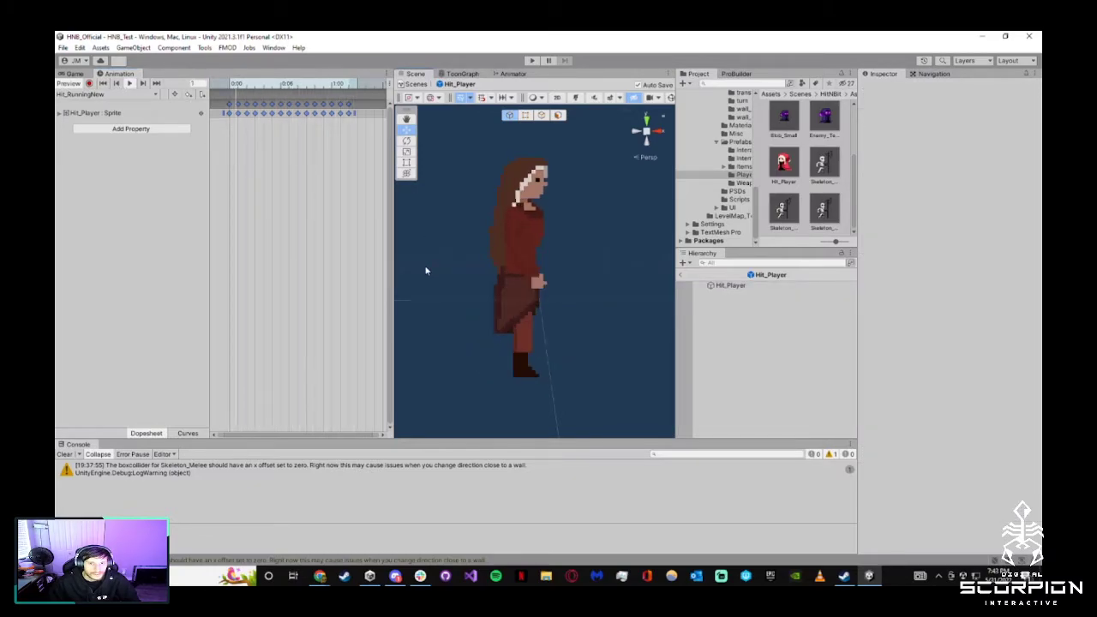
Try cutting the opening group of keyframes from Hit_RunningNew and shifting the rest back to 0:00, and preview the shorter loop
{"action": "left_click", "coordinate": [130, 83]}
{"action": "left_click", "coordinate": [237, 83]}
{"action": "mouse_move", "coordinate": [236, 83]}
{"action": "left_mouse_down"}
{"action": "mouse_move", "coordinate": [272, 98]}
{"action": "mouse_move", "coordinate": [248, 93]}
{"action": "left_mouse_up"}
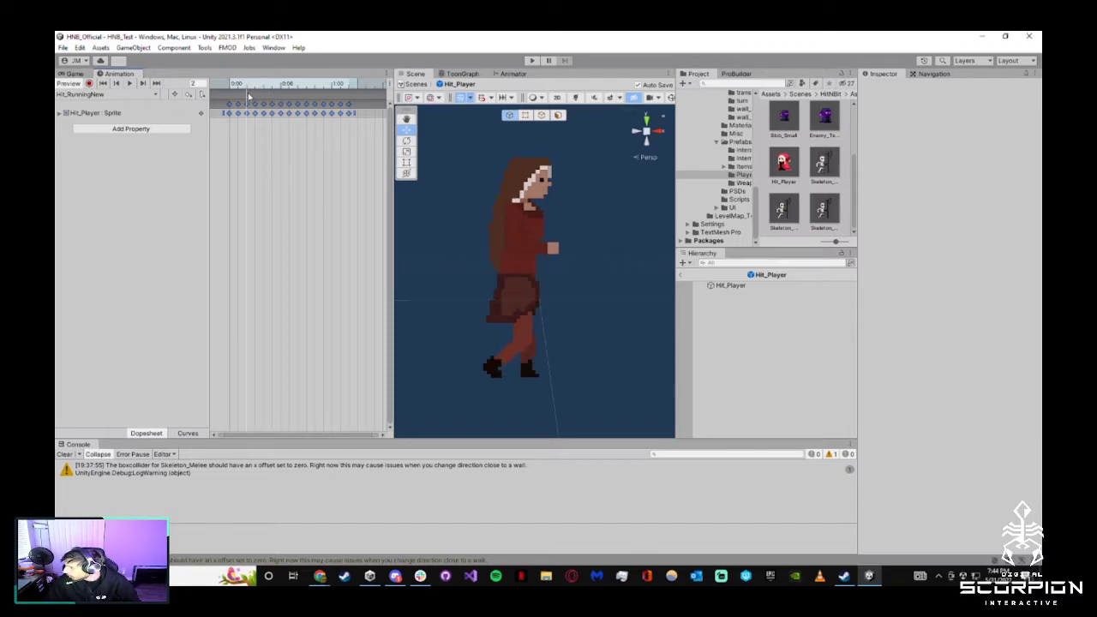
{"action": "left_click", "coordinate": [242, 134]}
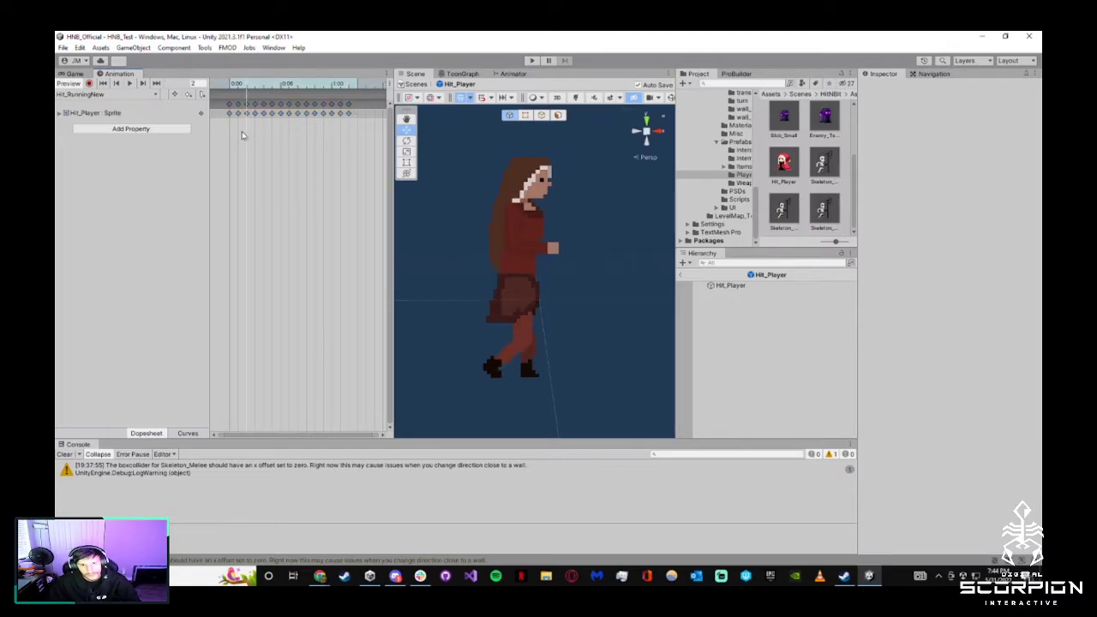
{"action": "left_click_drag", "start_coordinate": [238, 133], "coordinate": [222, 98]}
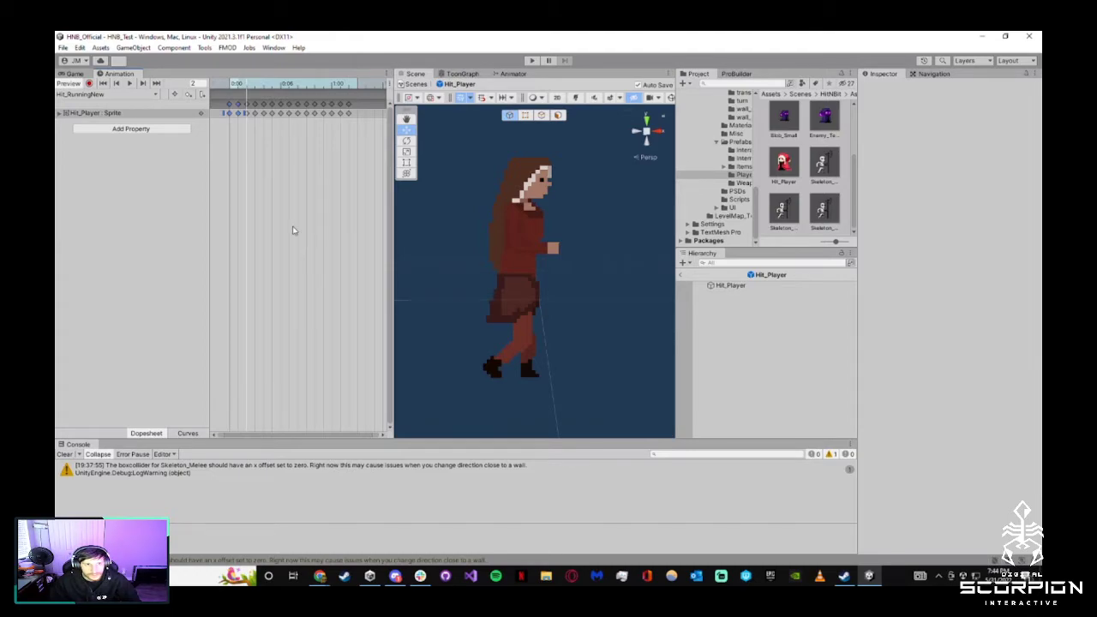
{"action": "left_click_drag", "start_coordinate": [347, 123], "coordinate": [214, 105]}
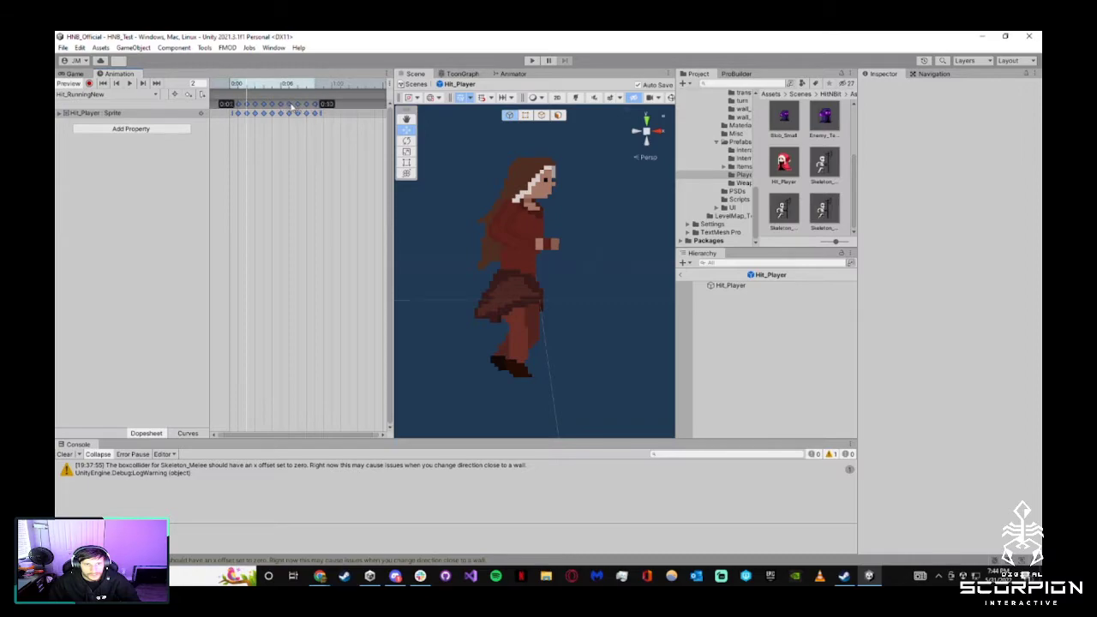
{"action": "left_click", "coordinate": [184, 188]}
{"action": "left_click", "coordinate": [129, 83]}
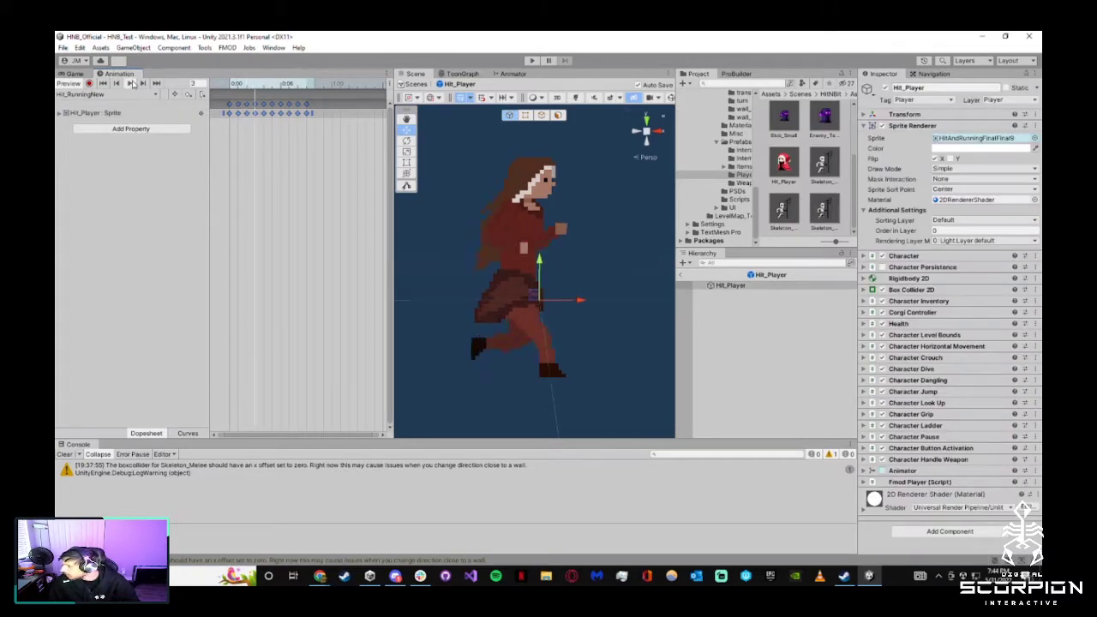
{"action": "left_click", "coordinate": [567, 385]}
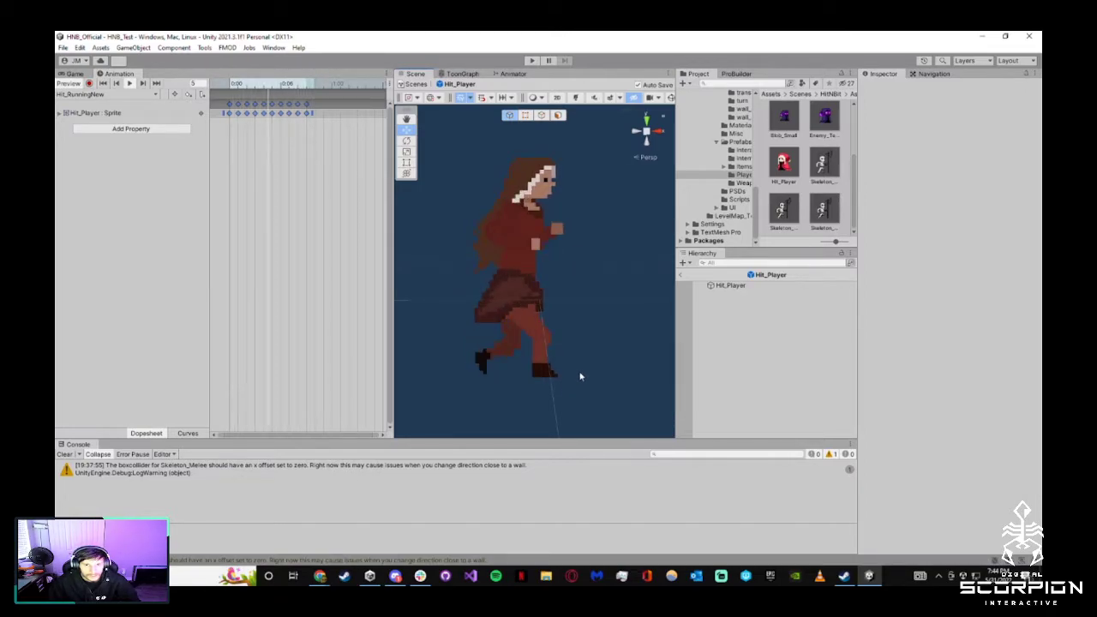
Clear the Skeleton_Melee box collider warning from the console
{"action": "left_click", "coordinate": [103, 469]}
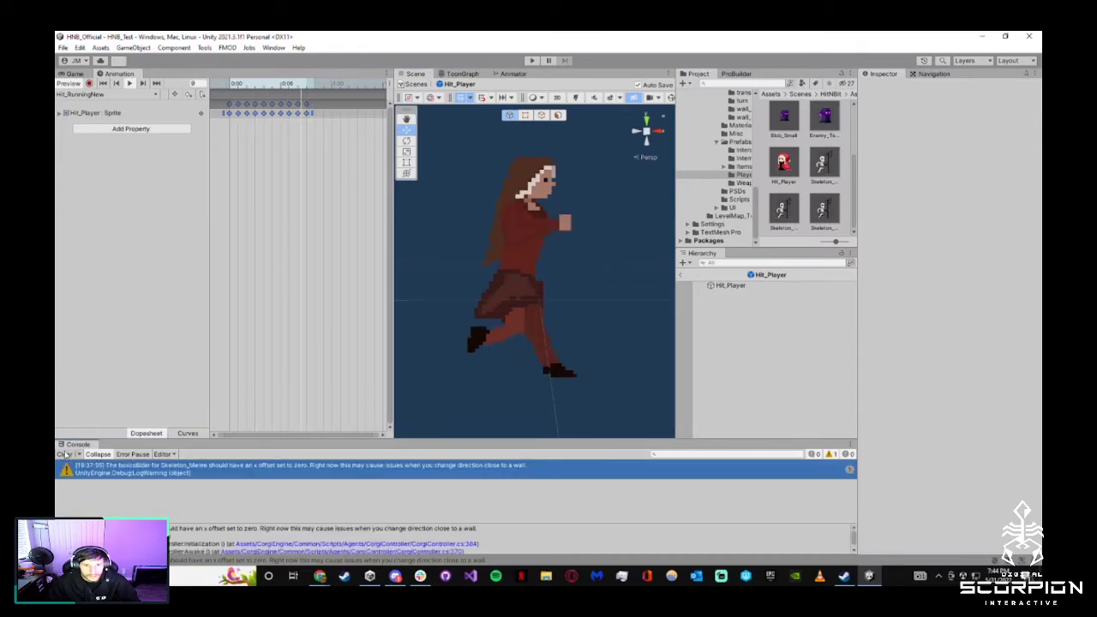
{"action": "left_click", "coordinate": [64, 454]}
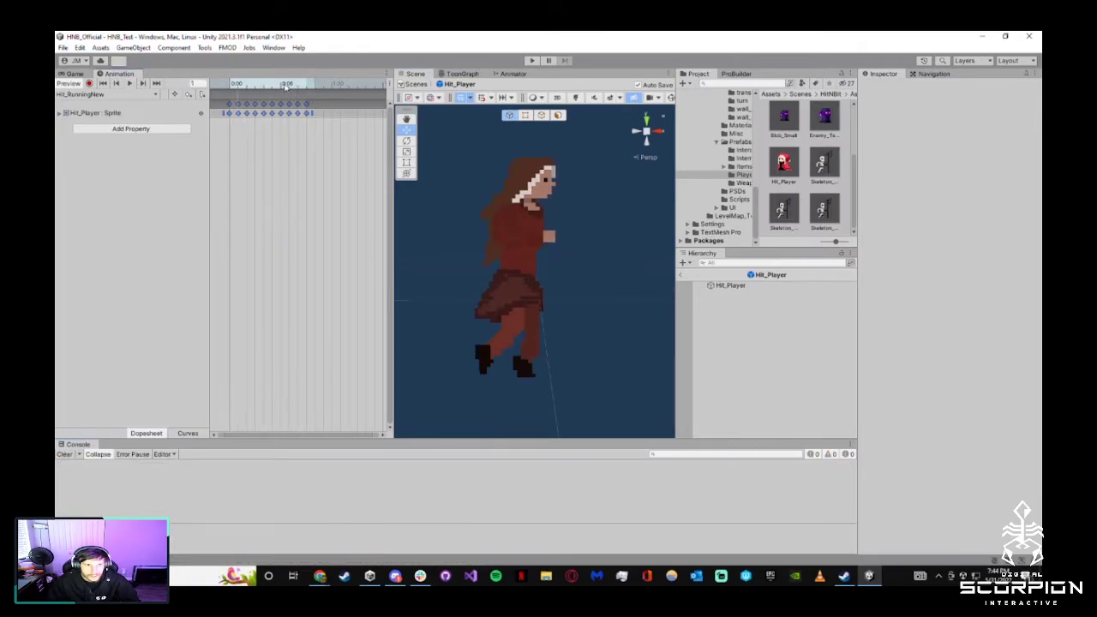
Return to the clip's start and undo the removal and shift of the opening group of keyframes
{"action": "left_click_drag", "start_coordinate": [261, 85], "coordinate": [228, 85]}
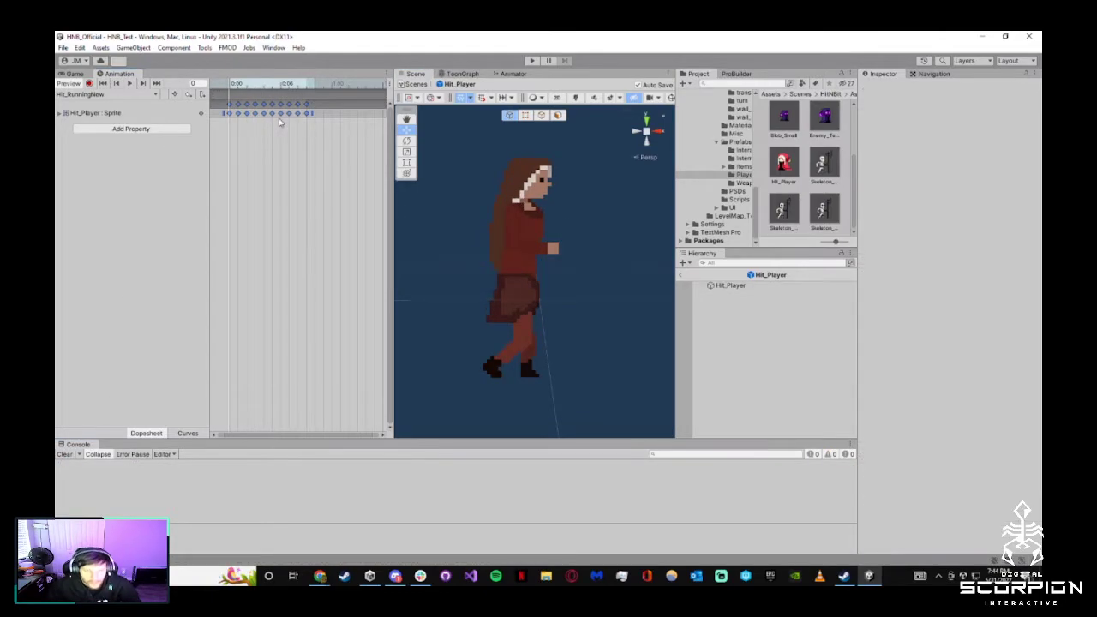
{"action": "key", "text": "ctrl+z"}
{"action": "key", "text": "ctrl+z"}
{"action": "key", "text": "ctrl+z"}
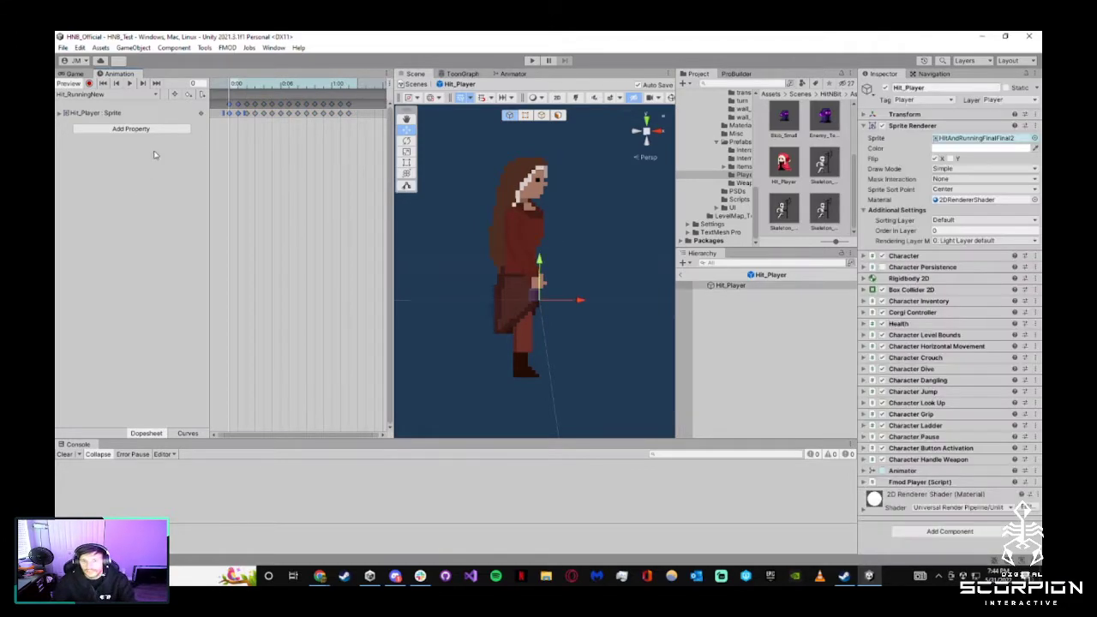
Remove only the current first keyframe of Hit_RunningNew, align the rest to 0:00, and play the run loop
{"action": "left_click", "coordinate": [129, 84]}
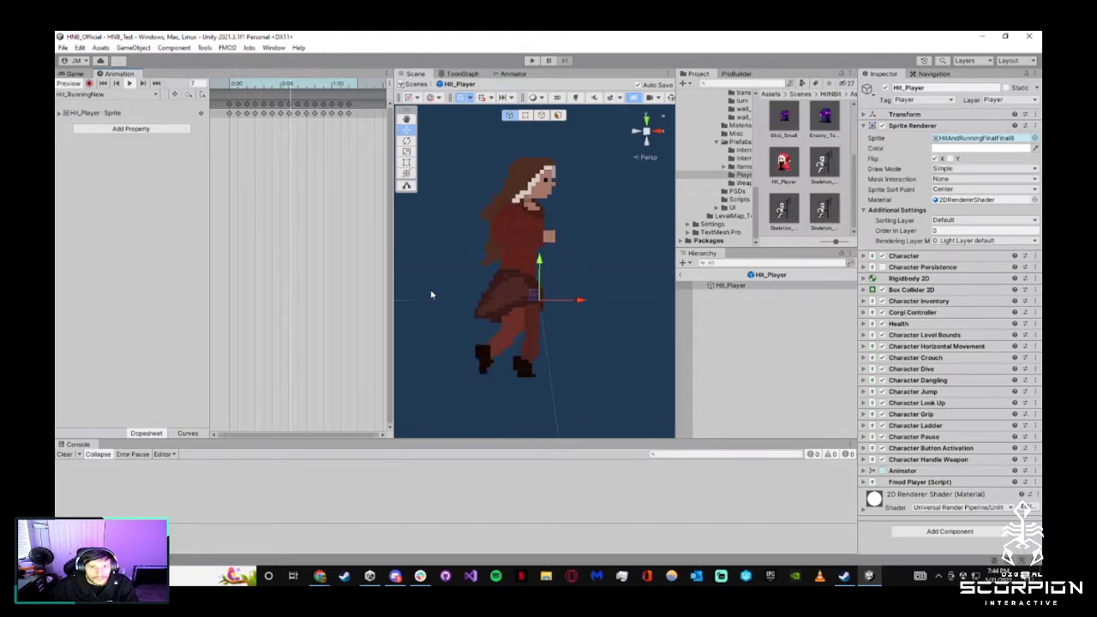
{"action": "left_click", "coordinate": [605, 395]}
{"action": "left_click", "coordinate": [235, 87]}
{"action": "left_click", "coordinate": [233, 105]}
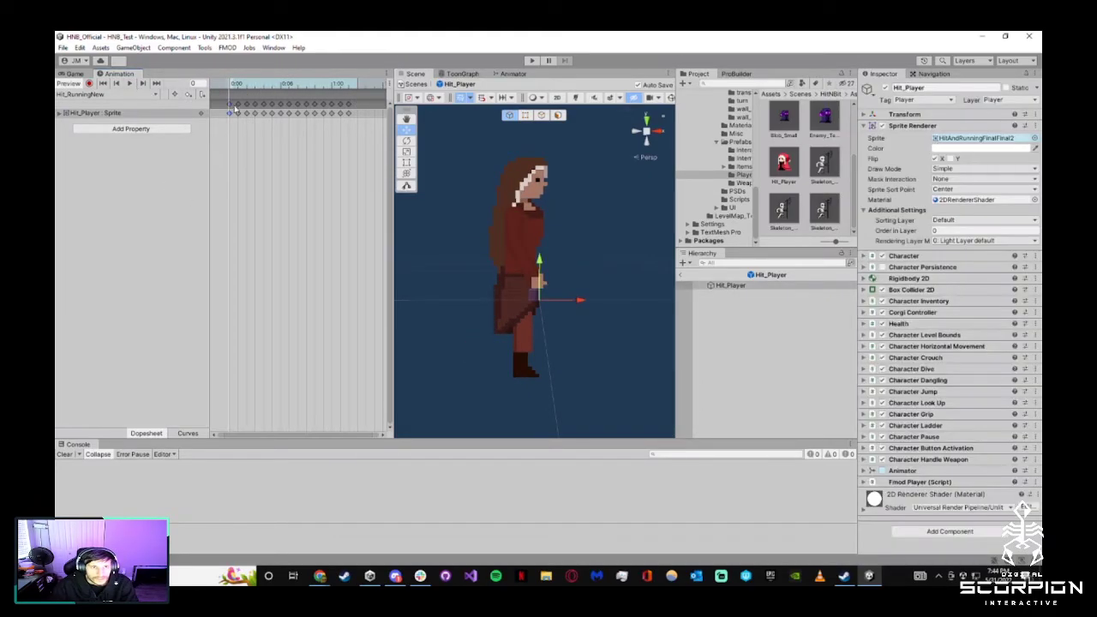
{"action": "left_click_drag", "start_coordinate": [365, 142], "coordinate": [230, 106]}
{"action": "left_click", "coordinate": [129, 83]}
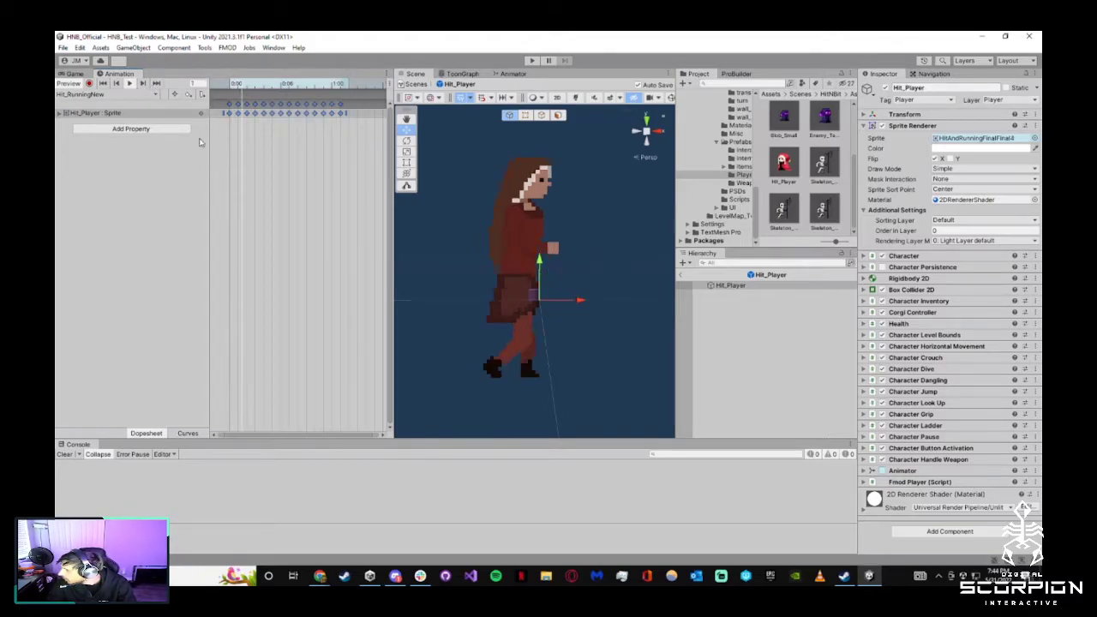
{"action": "left_click", "coordinate": [571, 409]}
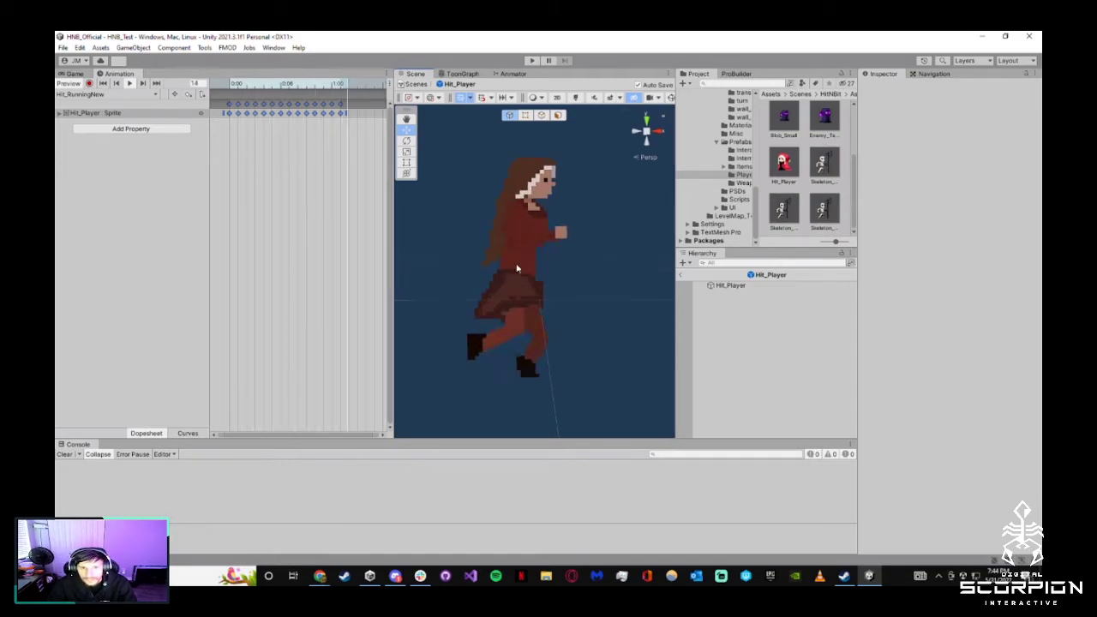
Trim one more keyframe from the start of Hit_RunningNew, move the remaining ones to 0:00, and check the playback
{"action": "left_click", "coordinate": [83, 222]}
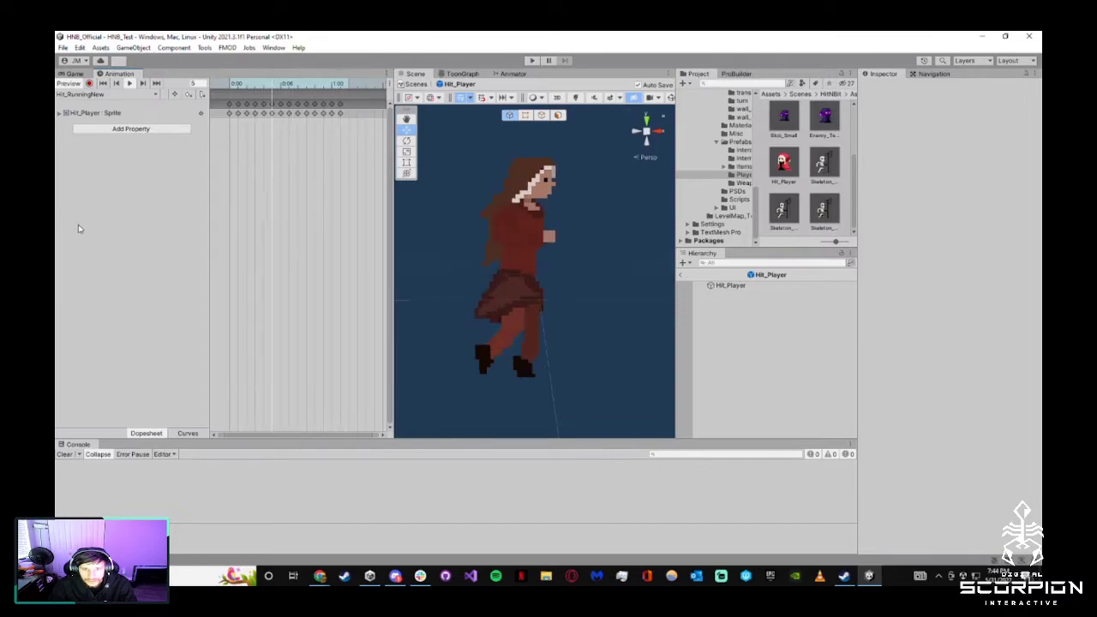
{"action": "left_click", "coordinate": [229, 104]}
{"action": "key", "text": "Delete"}
{"action": "left_click_drag", "start_coordinate": [358, 124], "coordinate": [226, 103]}
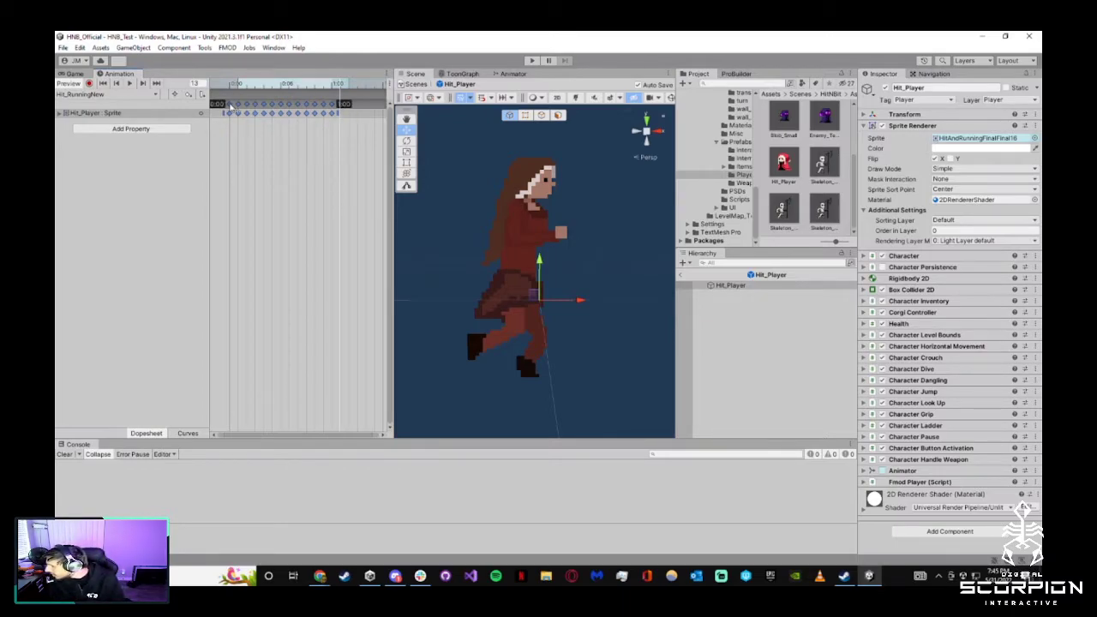
{"action": "left_click", "coordinate": [129, 84]}
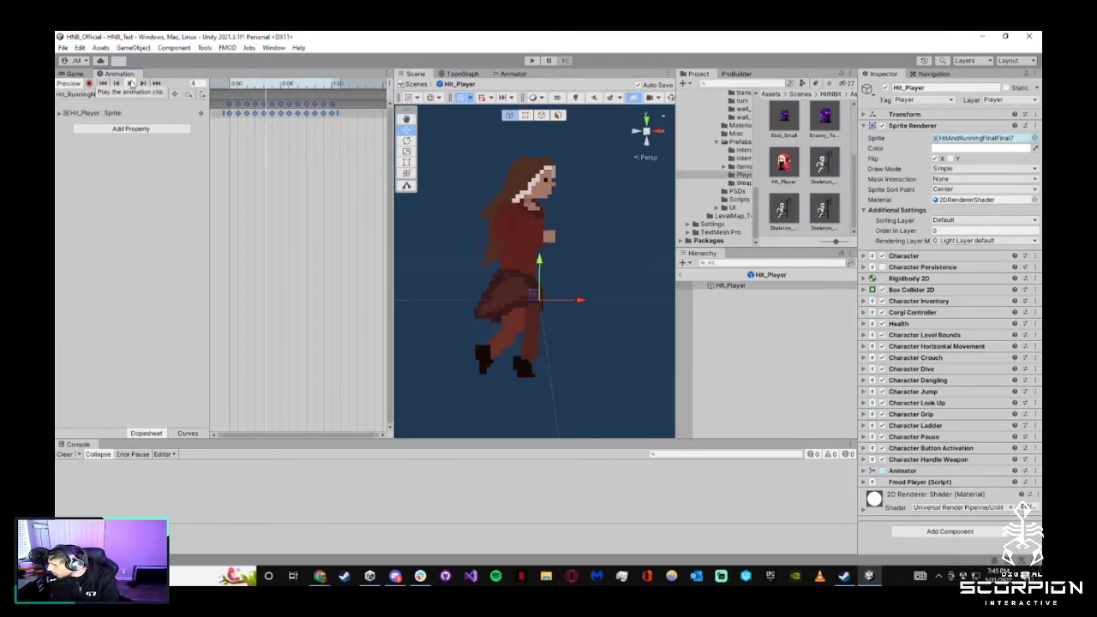
{"action": "left_click", "coordinate": [617, 355]}
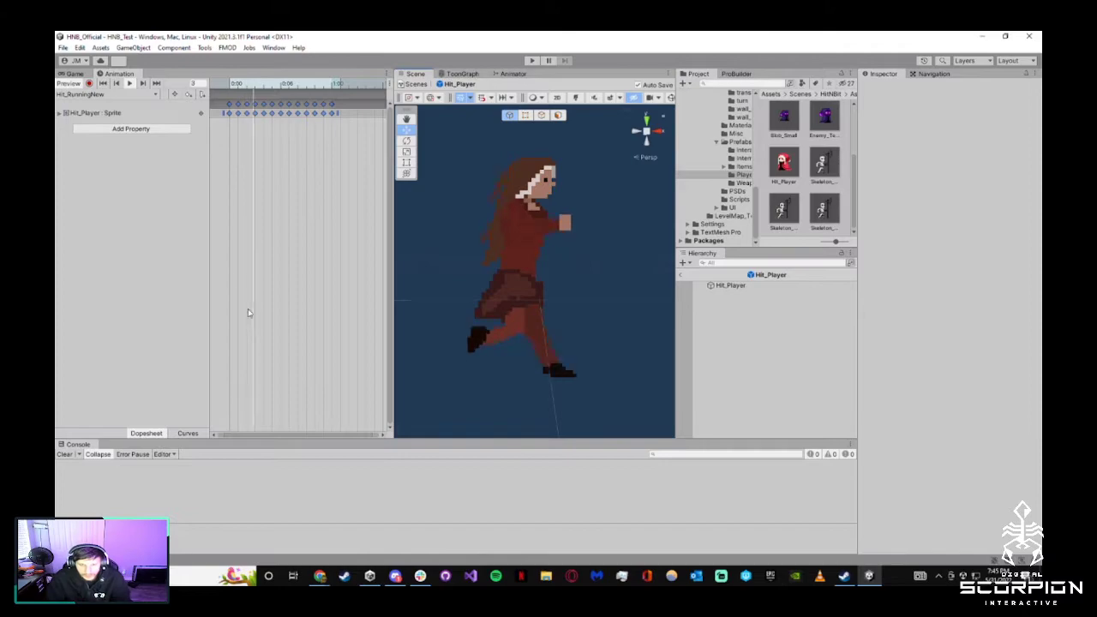
{"action": "left_click", "coordinate": [130, 84]}
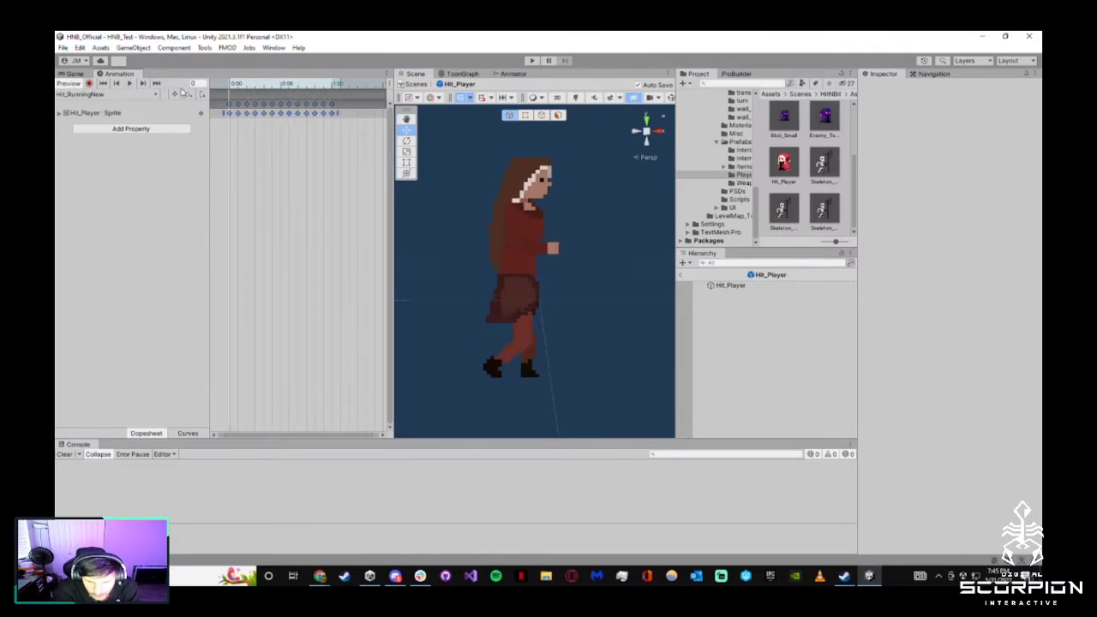
{"action": "left_click", "coordinate": [557, 274]}
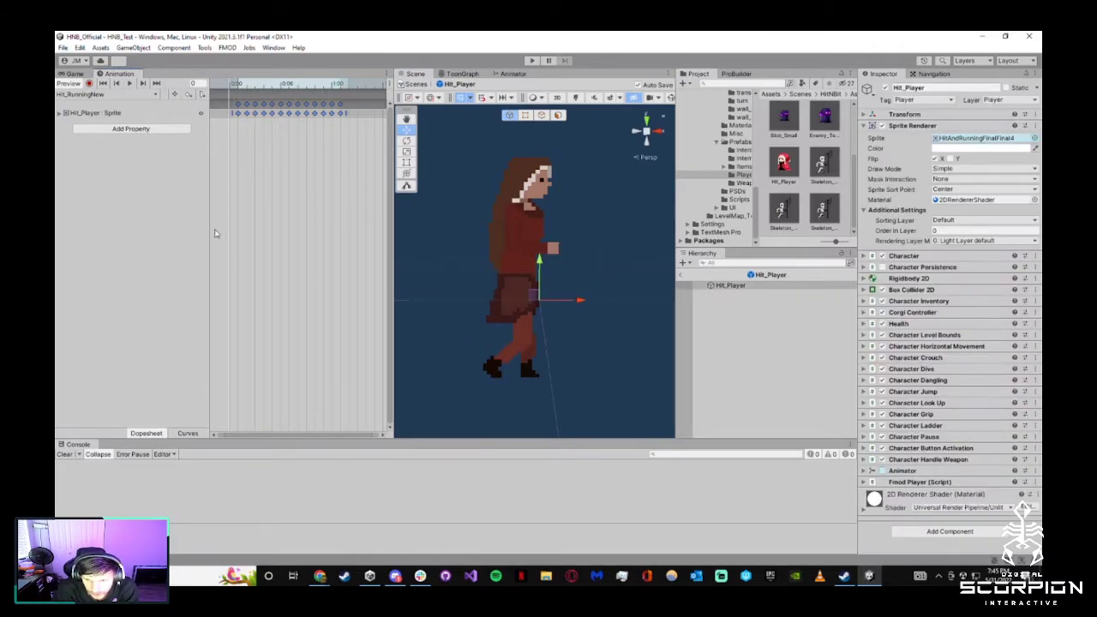
Undo the last keyframe edit in Hit_RunningNew and deselect Hit_Player
{"action": "key", "text": "ctrl+z"}
{"action": "left_click", "coordinate": [612, 329]}
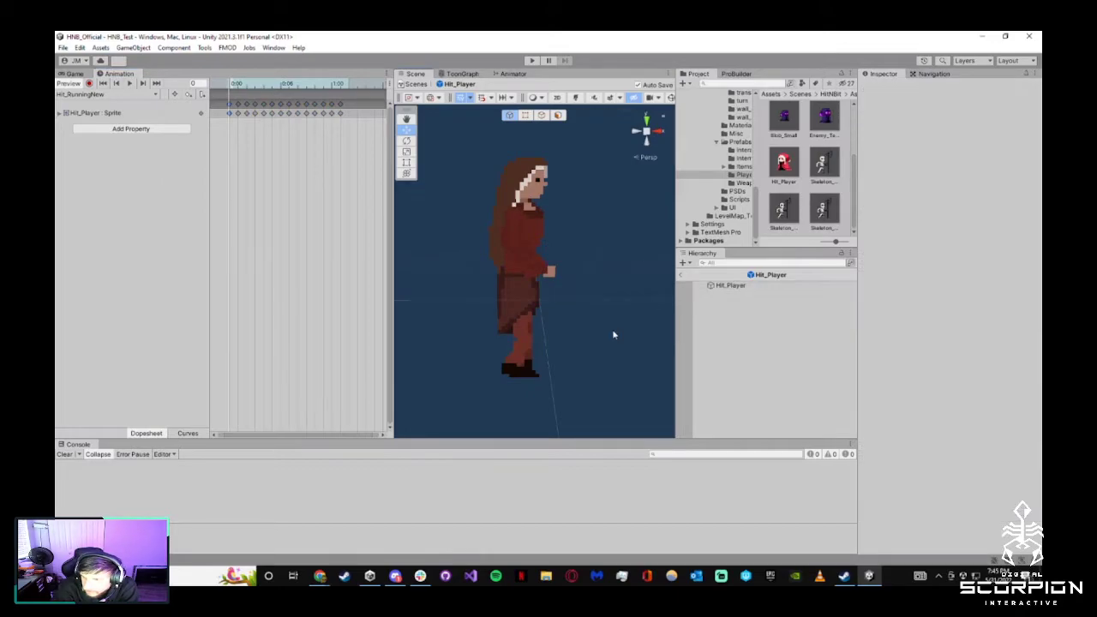
Locate the sprite assigned to Hit_Player in the project and inspect the HitAndRunningFinalFinal1 to HitAndRunningFinalFinal4 frames
{"action": "left_click", "coordinate": [783, 163]}
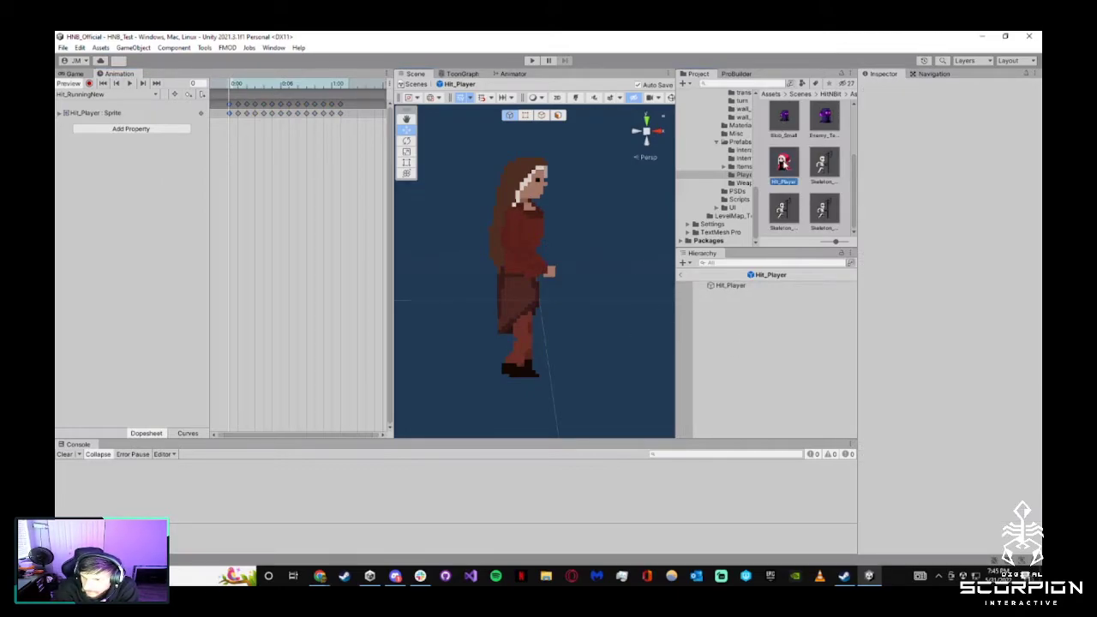
{"action": "left_click", "coordinate": [730, 285]}
{"action": "left_click", "coordinate": [968, 138]}
{"action": "left_click", "coordinate": [794, 169]}
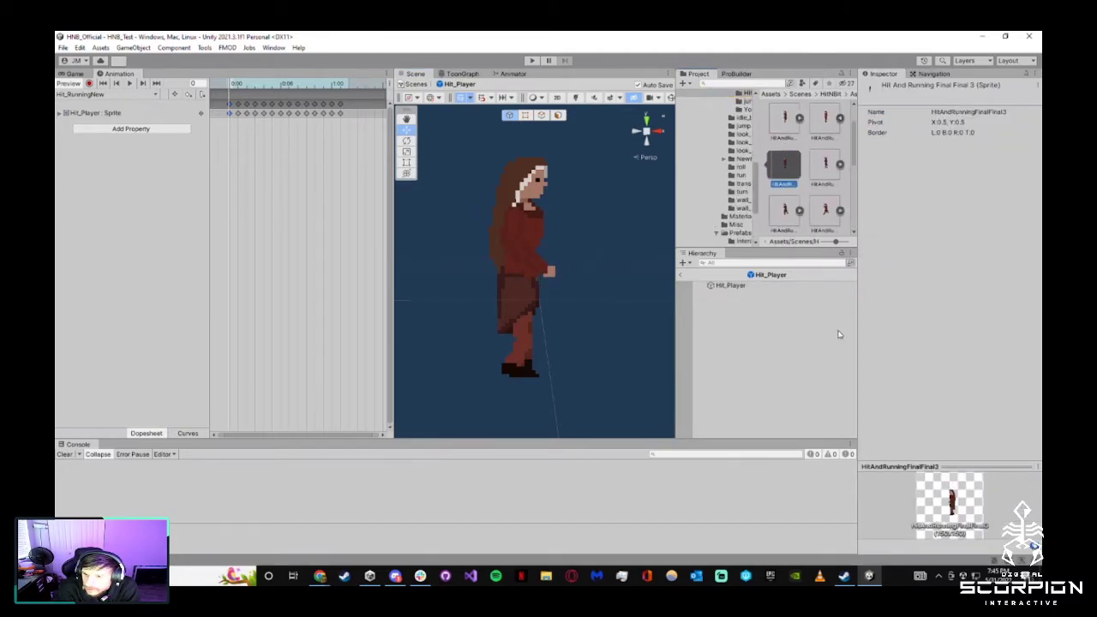
{"action": "left_click", "coordinate": [823, 172]}
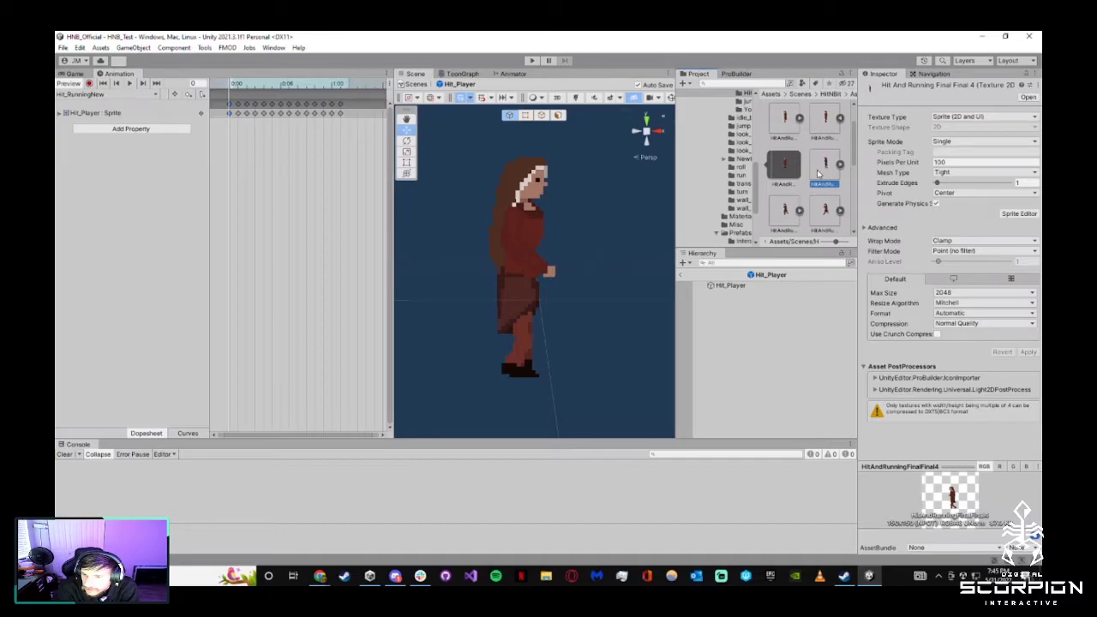
{"action": "left_click", "coordinate": [783, 120]}
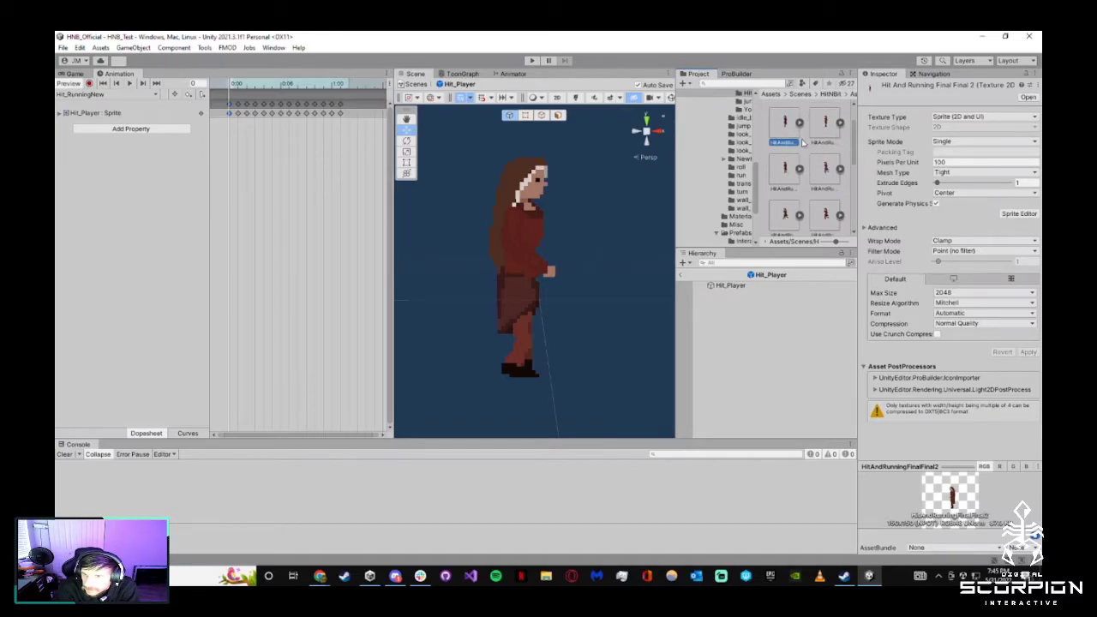
{"action": "scroll", "coordinate": [820, 123], "scroll_direction": "up", "scroll_amount": 1}
{"action": "left_click", "coordinate": [834, 122]}
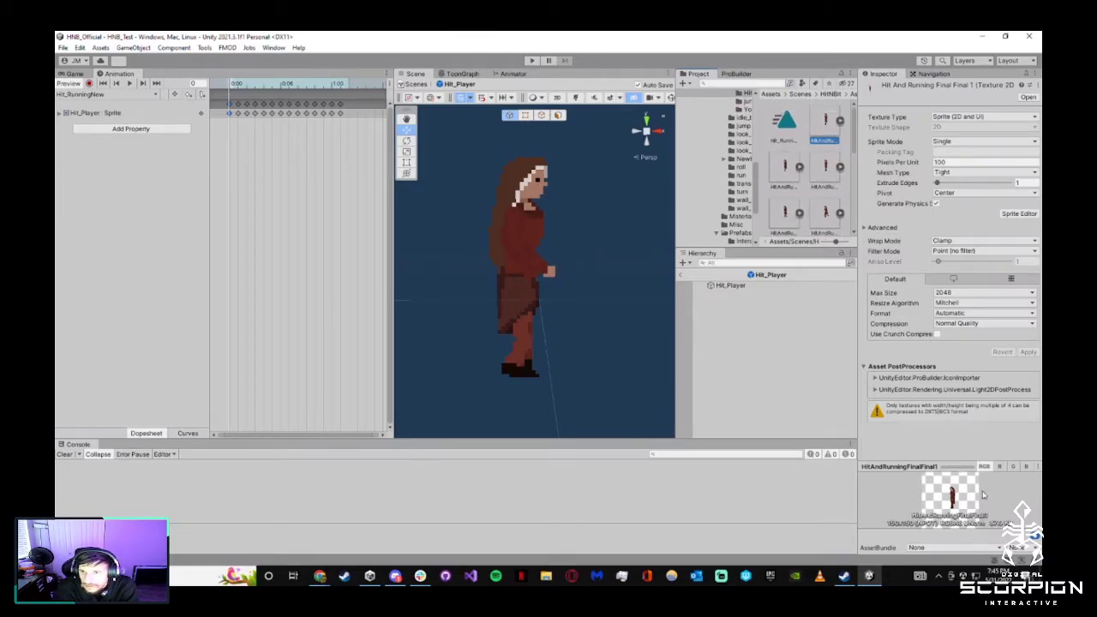
Try moving the pivot of HitAndRunningFinalFinal1 to the tip of the boot in the Sprite Editor, at about X 0.49, Y 0.36
{"action": "left_click", "coordinate": [839, 121]}
{"action": "left_click", "coordinate": [1018, 214]}
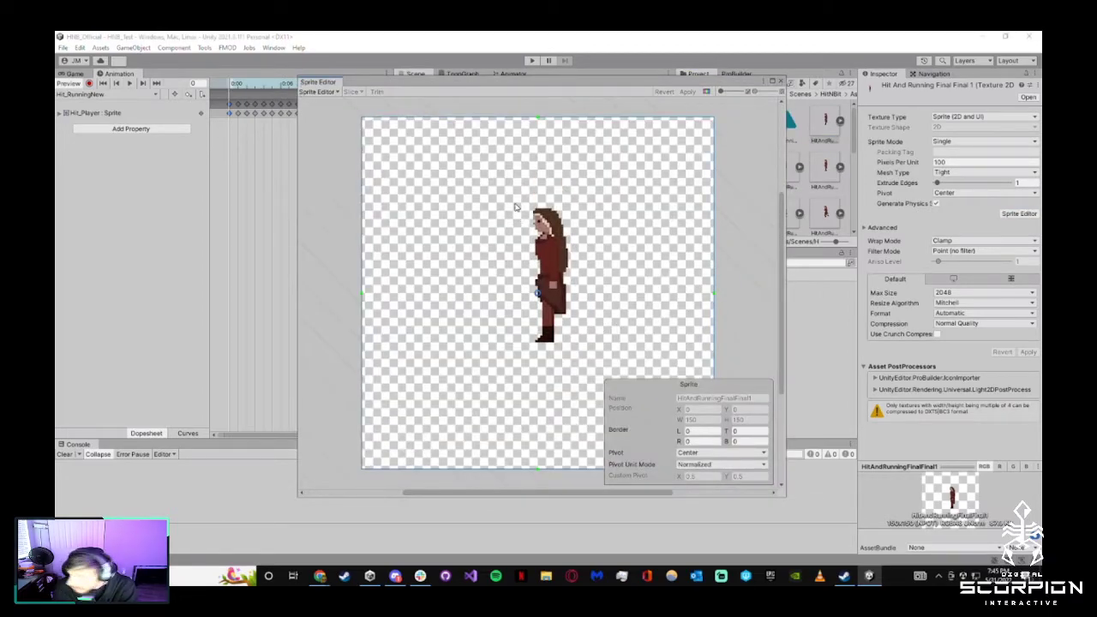
{"action": "left_click_drag", "start_coordinate": [538, 295], "coordinate": [535, 342]}
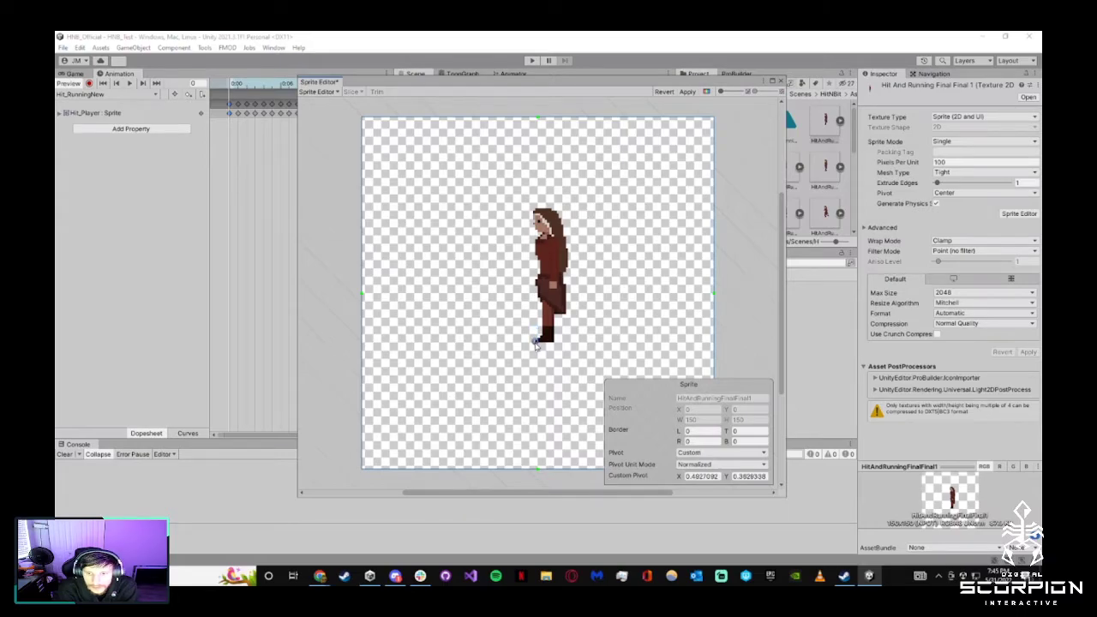
{"action": "scroll", "coordinate": [534, 342], "scroll_direction": "up", "scroll_amount": 5}
{"action": "left_click_drag", "start_coordinate": [529, 335], "coordinate": [531, 337]}
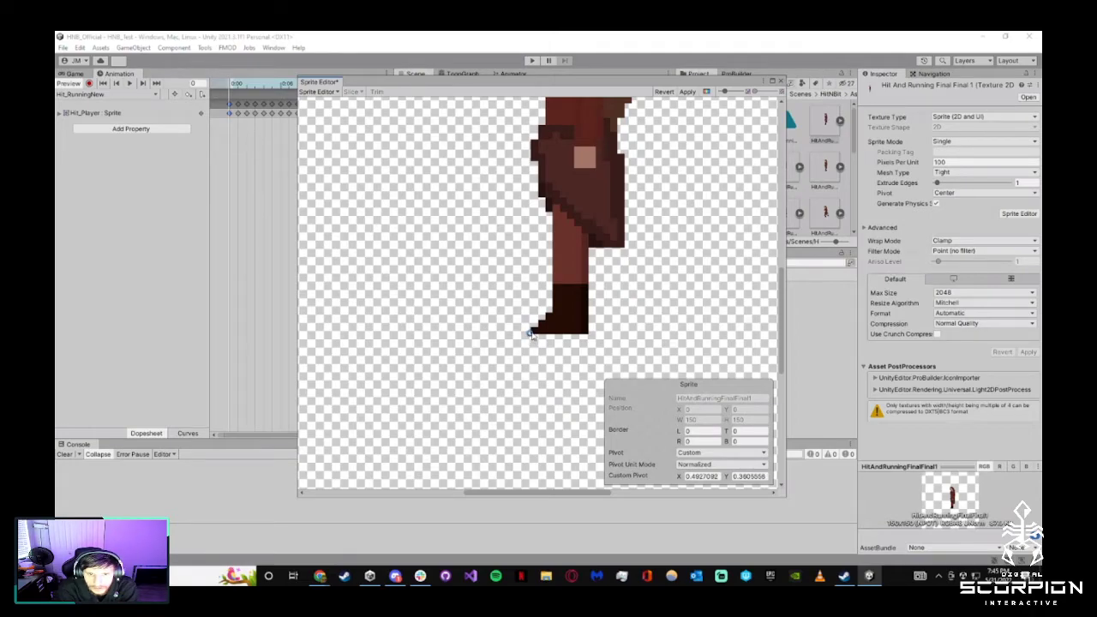
{"action": "scroll", "coordinate": [684, 319], "scroll_direction": "down", "scroll_amount": 2}
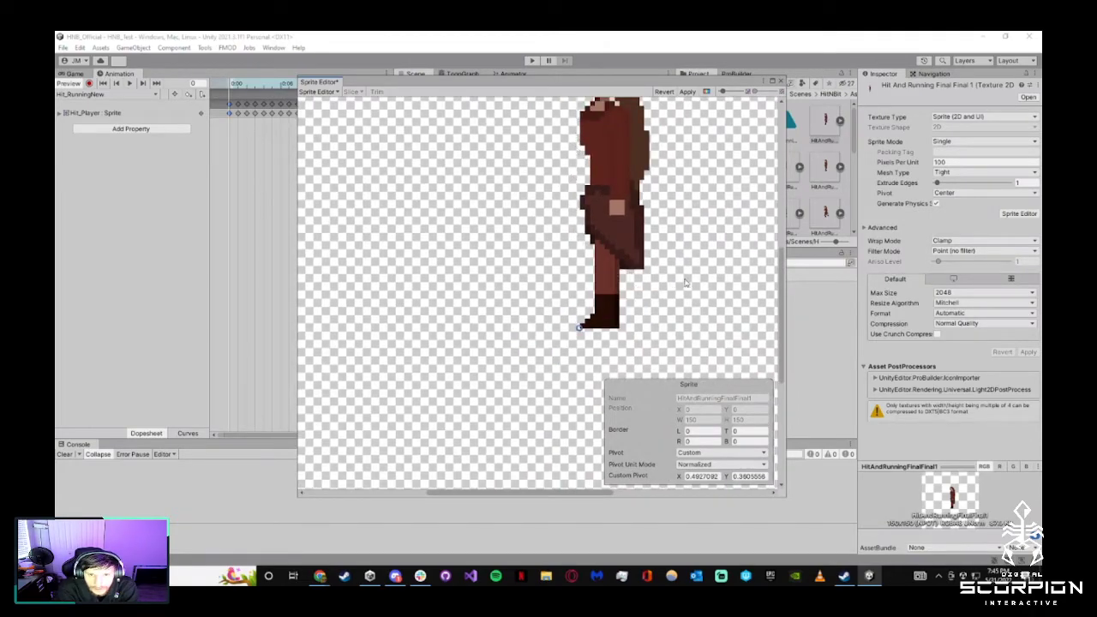
{"action": "middle_click_drag", "start_coordinate": [637, 306], "coordinate": [578, 324]}
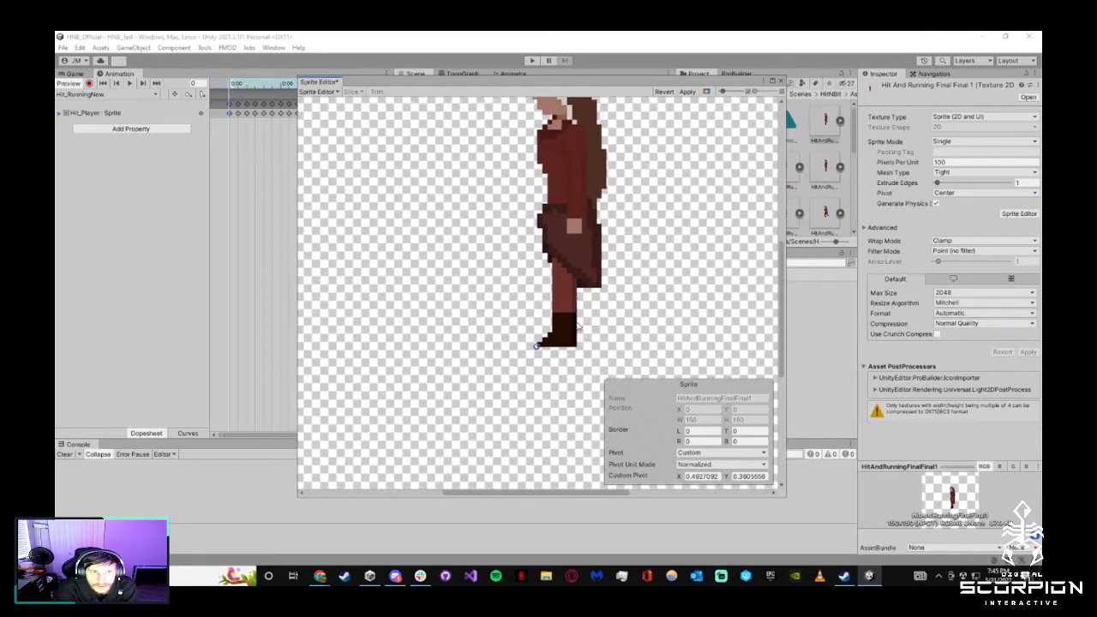
Undo the pivot changes, revert the unapplied import settings of HitAndRunningFinalFinal1, and close the Sprite Editor
{"action": "key", "text": "ctrl+z"}
{"action": "key", "text": "ctrl+z"}
{"action": "key", "text": "ctrl+z"}
{"action": "key", "text": "ctrl+z"}
{"action": "key", "text": "ctrl+z"}
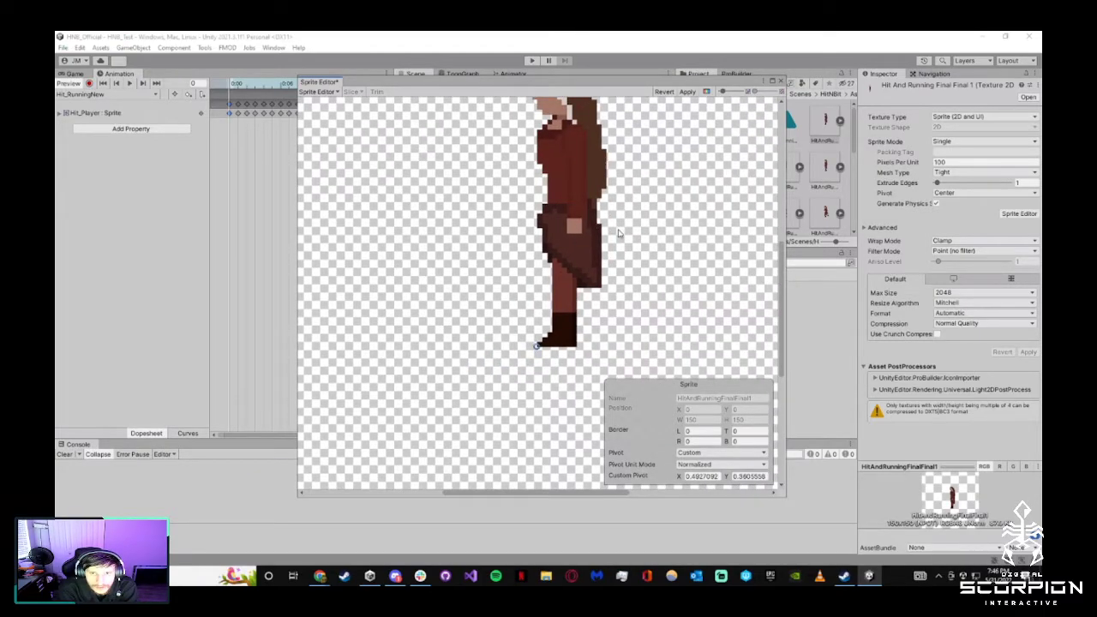
{"action": "left_click", "coordinate": [633, 324]}
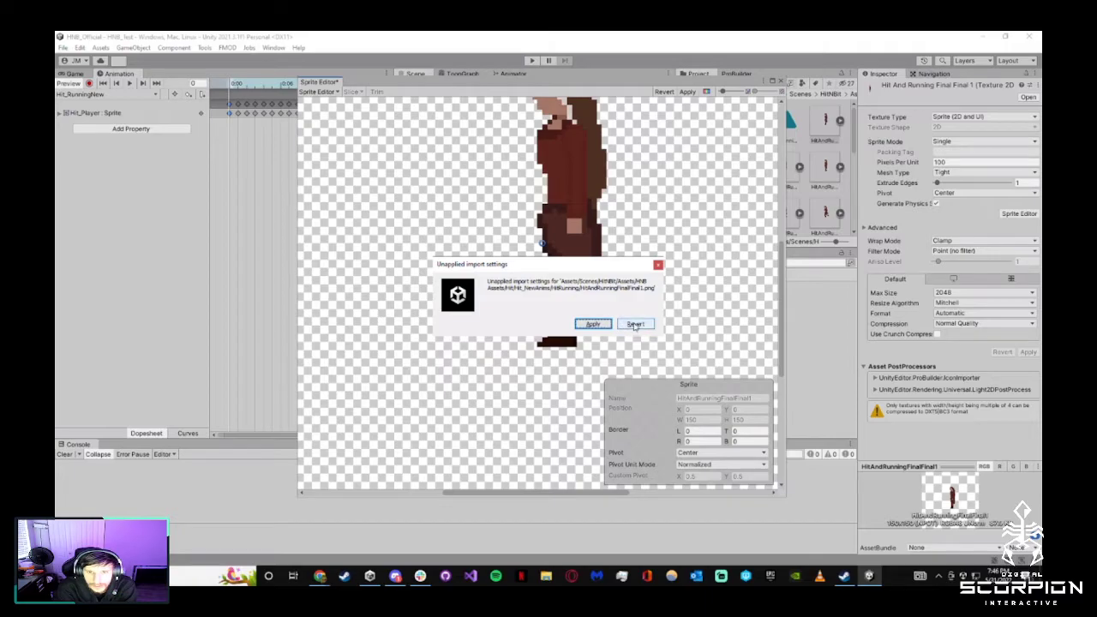
{"action": "middle_click_drag", "start_coordinate": [485, 233], "coordinate": [447, 181]}
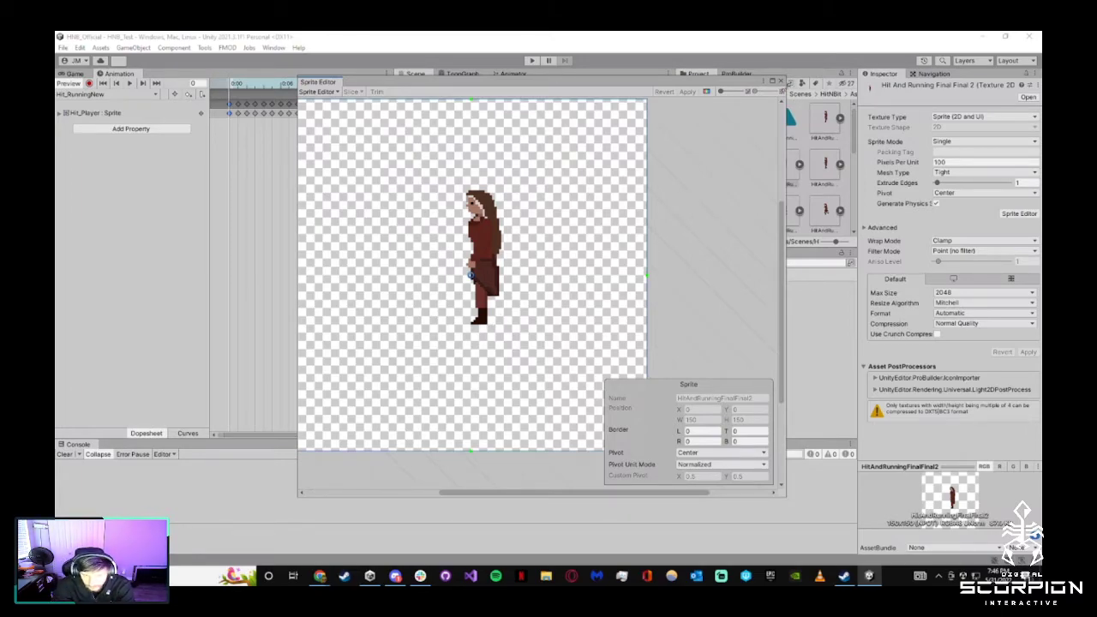
{"action": "left_click", "coordinate": [780, 82]}
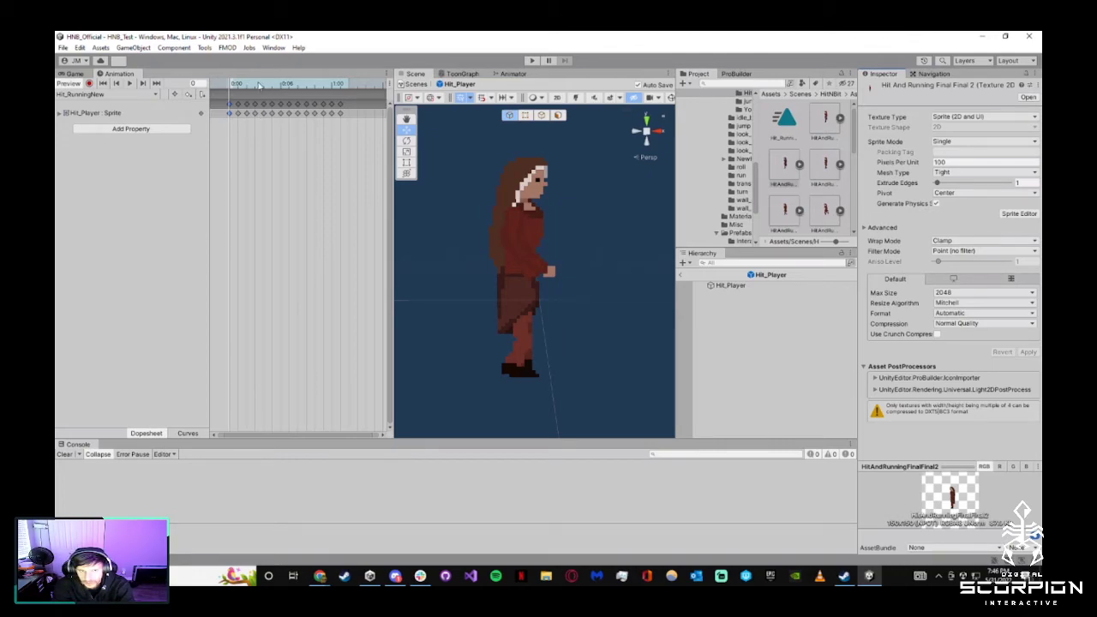
Leave the Hit_Player prefab and return to the HNB_Test scene
{"action": "left_click", "coordinate": [727, 357]}
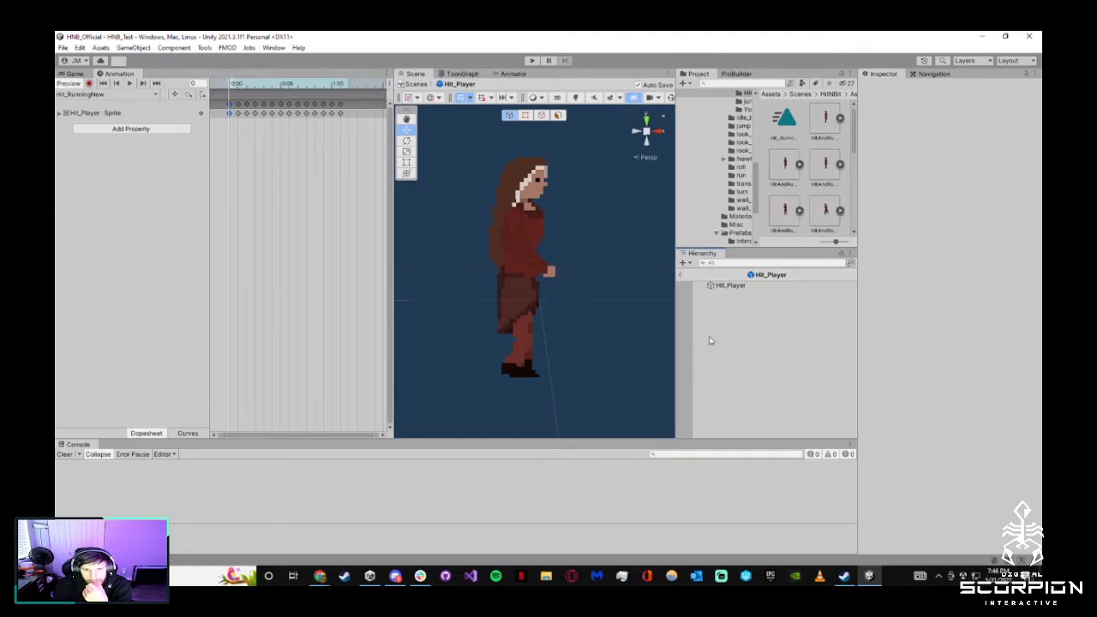
{"action": "left_click", "coordinate": [685, 274]}
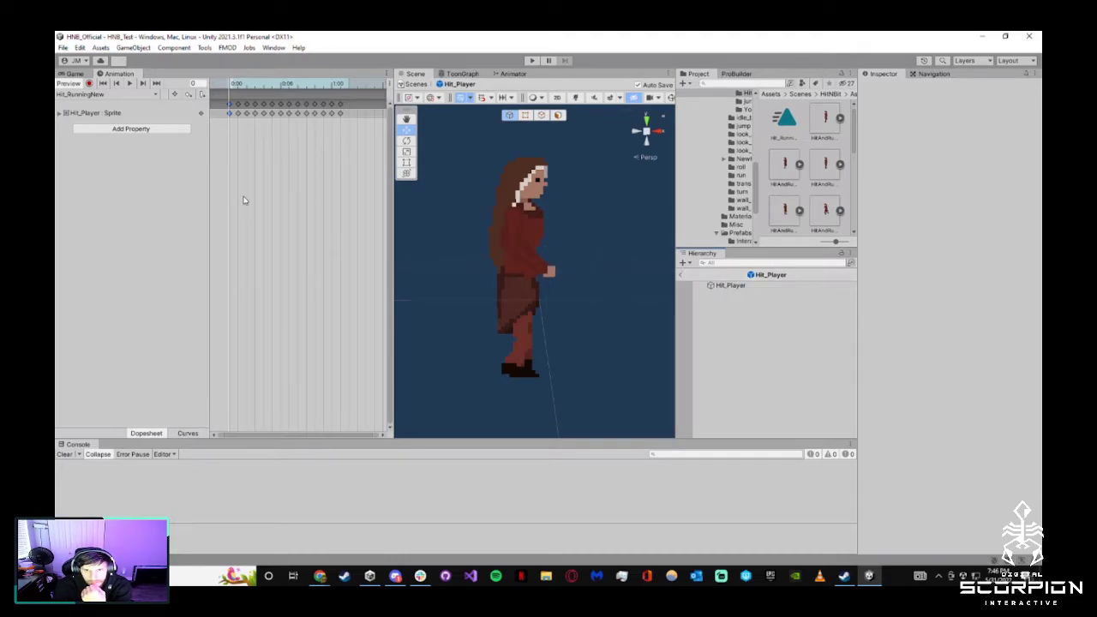
{"action": "left_click", "coordinate": [556, 413]}
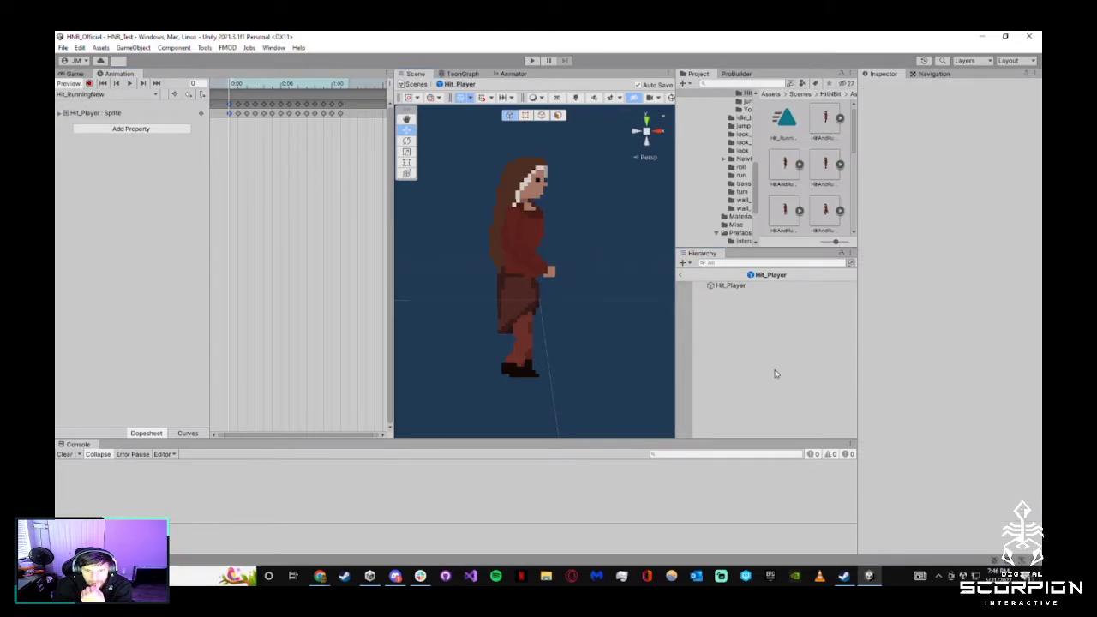
{"action": "left_click", "coordinate": [682, 274]}
Delete the jumpyjumpy1 object from the HNB_Test scene
{"action": "right_click_drag", "start_coordinate": [589, 348], "coordinate": [634, 325]}
{"action": "key", "text": "d"}
{"action": "key", "text": "w"}
{"action": "key", "text": "s"}
{"action": "key", "text": "s"}
{"action": "left_click", "coordinate": [735, 434]}
{"action": "right_click", "coordinate": [741, 435]}
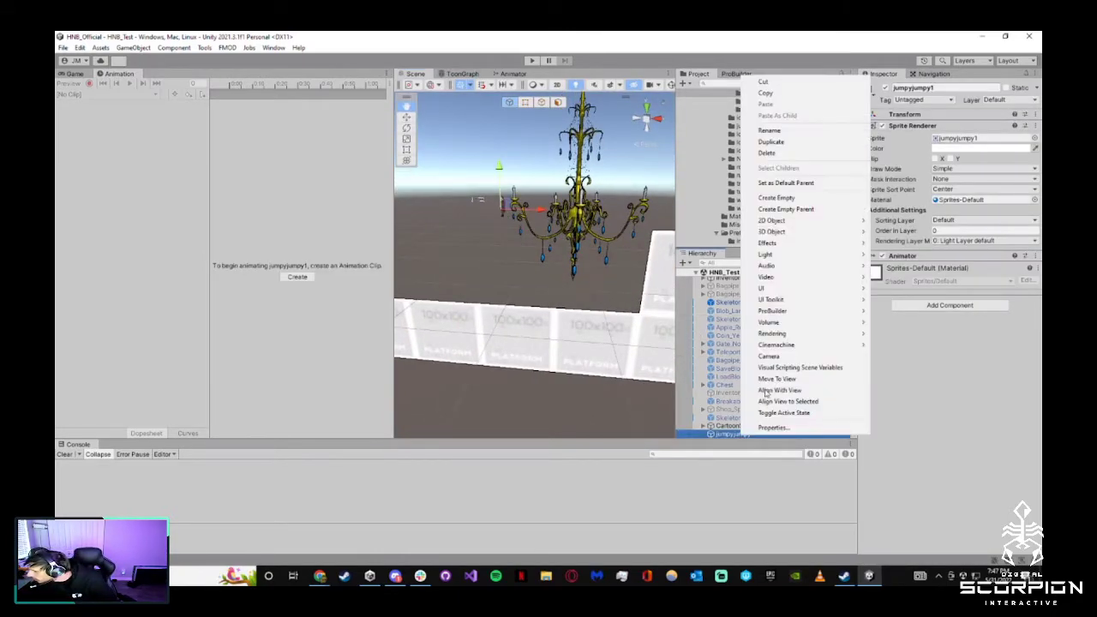
{"action": "left_click", "coordinate": [772, 151]}
{"action": "right_click_drag", "start_coordinate": [545, 243], "coordinate": [612, 207]}
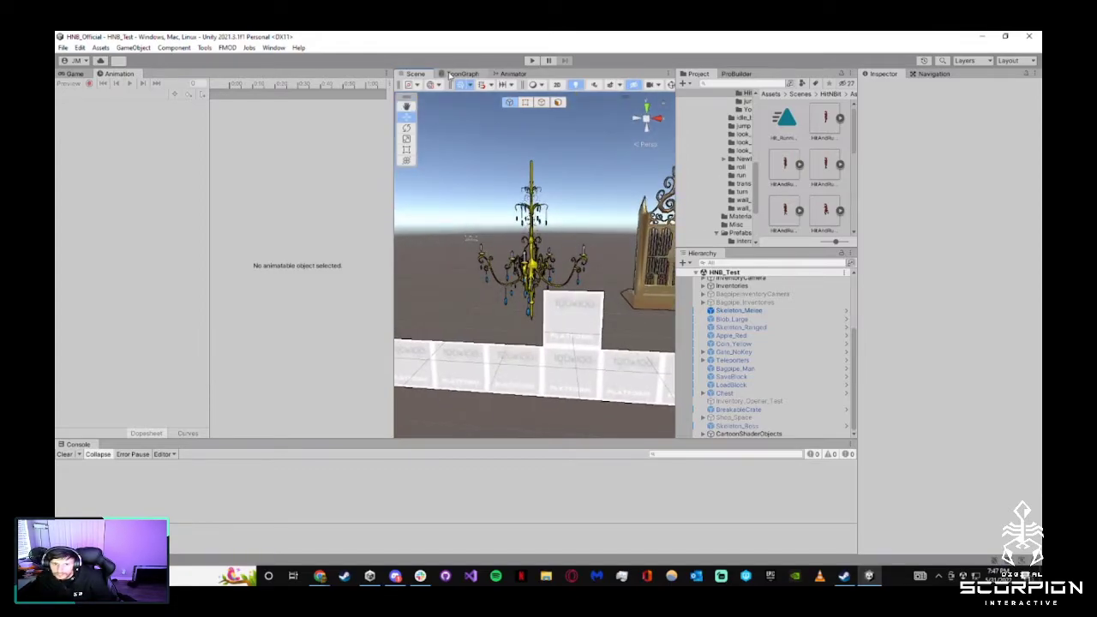
Examine the player's Animator graph around Hit_Fall and Hit_Jump, including the transition from Hit_RunningNew to Hit_Jump
{"action": "left_click", "coordinate": [510, 74]}
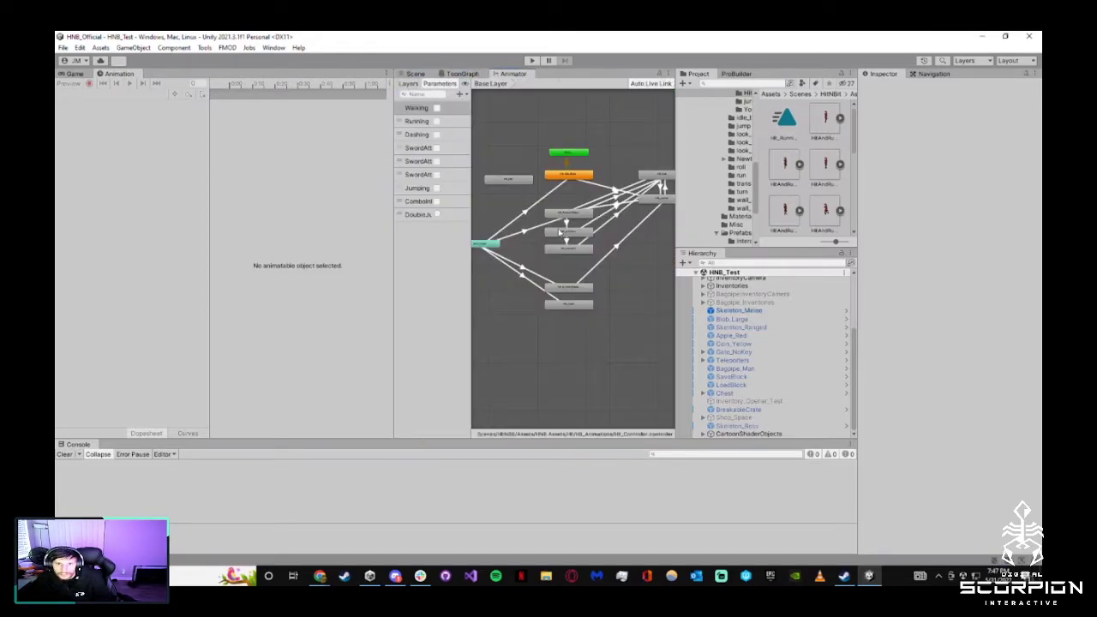
{"action": "scroll", "coordinate": [598, 264], "scroll_direction": "up", "scroll_amount": 5}
{"action": "middle_click_drag", "start_coordinate": [540, 288], "coordinate": [604, 246]}
{"action": "scroll", "coordinate": [583, 242], "scroll_direction": "down", "scroll_amount": 3}
{"action": "scroll", "coordinate": [580, 258], "scroll_direction": "up", "scroll_amount": 2}
{"action": "scroll", "coordinate": [559, 341], "scroll_direction": "down", "scroll_amount": 4}
{"action": "scroll", "coordinate": [584, 262], "scroll_direction": "up", "scroll_amount": 4}
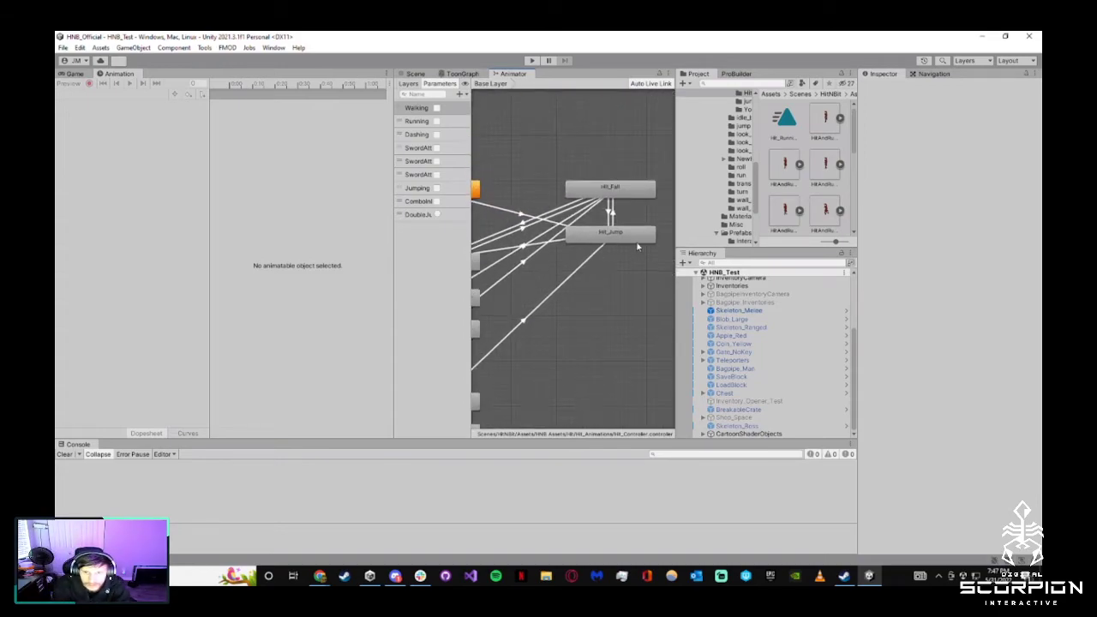
{"action": "left_click", "coordinate": [586, 263]}
{"action": "mouse_move", "coordinate": [624, 241]}
{"action": "left_mouse_down"}
{"action": "mouse_move", "coordinate": [632, 249]}
{"action": "mouse_move", "coordinate": [624, 242]}
{"action": "left_mouse_up"}
{"action": "left_click", "coordinate": [588, 268]}
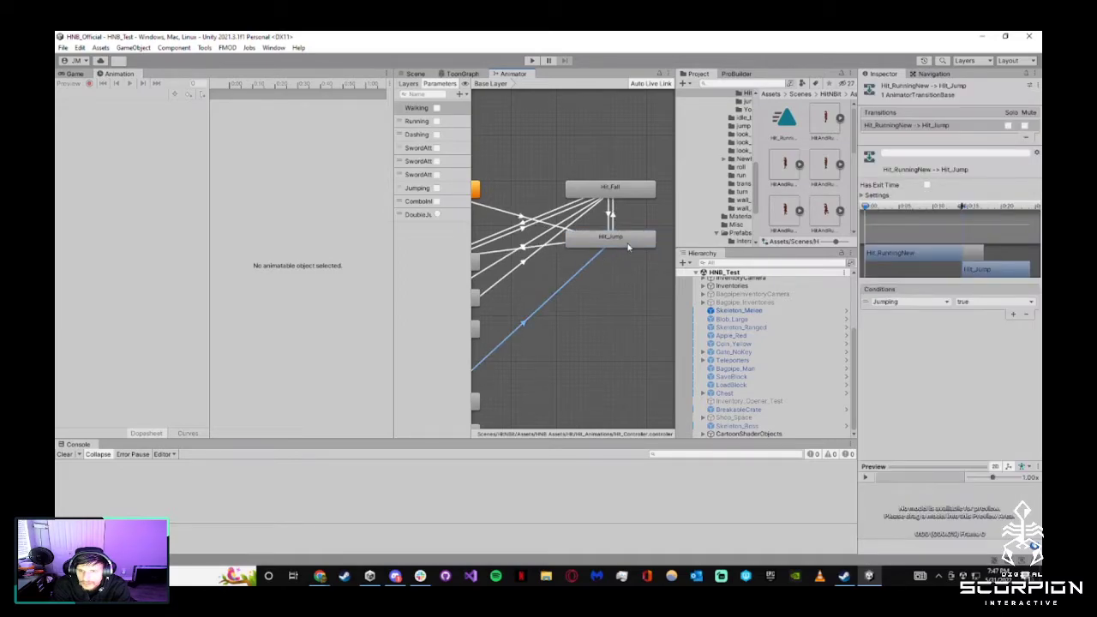
{"action": "middle_click_drag", "start_coordinate": [561, 341], "coordinate": [586, 286]}
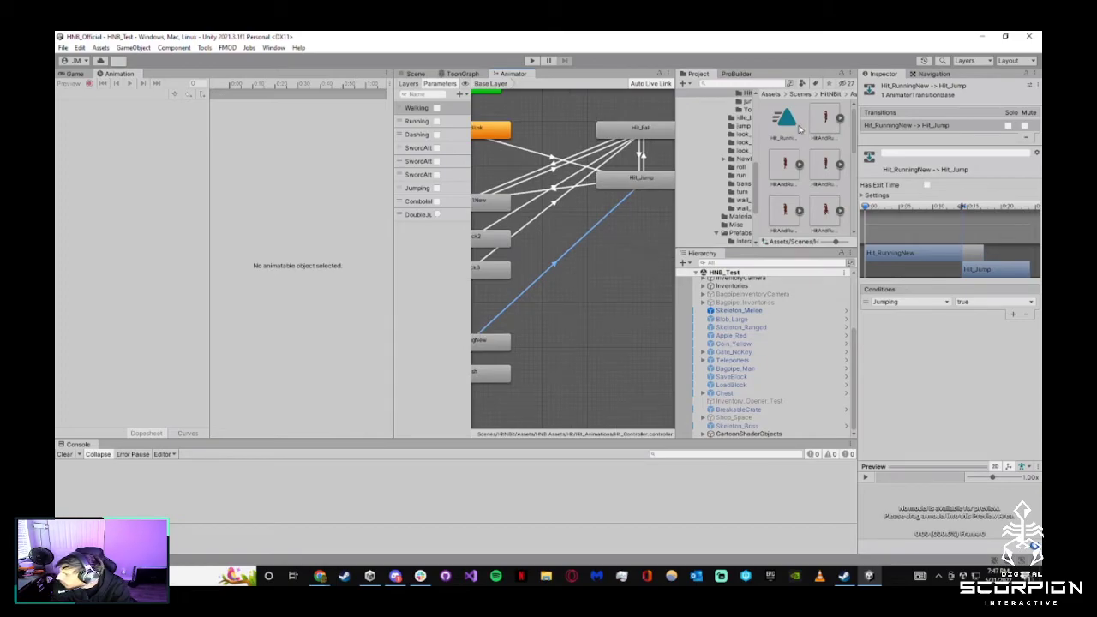
Find the Hit_StillJump clip among the new Hit animation folders and add it as a state below Hit_Jump
{"action": "scroll", "coordinate": [702, 202], "scroll_direction": "up", "scroll_amount": 3}
{"action": "left_click", "coordinate": [744, 195]}
{"action": "left_click", "coordinate": [746, 201]}
{"action": "scroll", "coordinate": [786, 193], "scroll_direction": "down", "scroll_amount": 5}
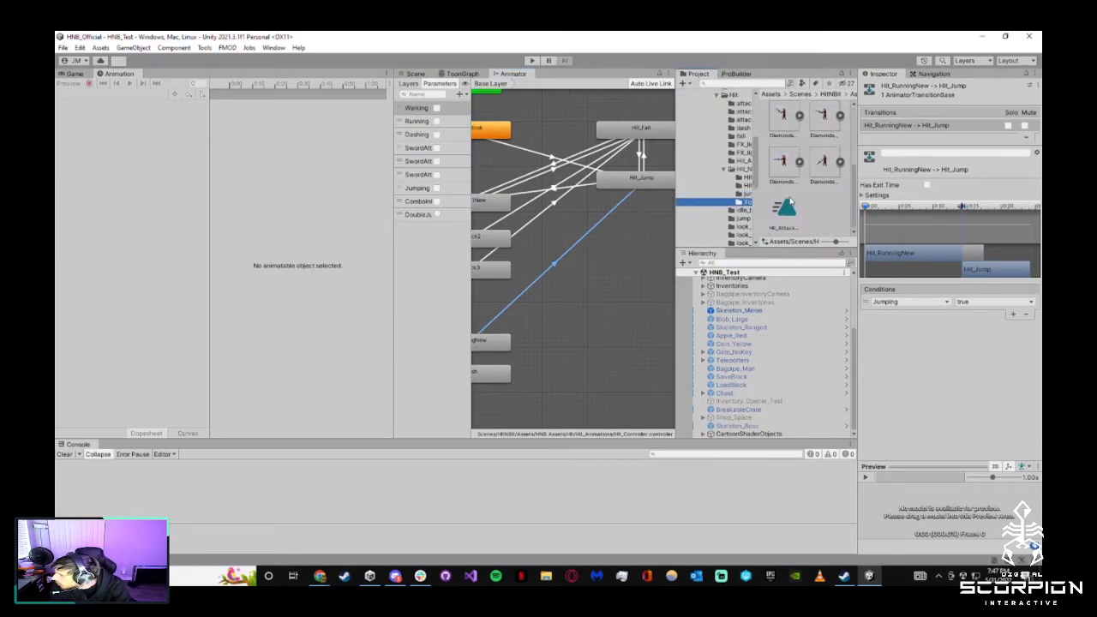
{"action": "left_click_drag", "start_coordinate": [784, 208], "coordinate": [808, 208]}
{"action": "left_click", "coordinate": [744, 171]}
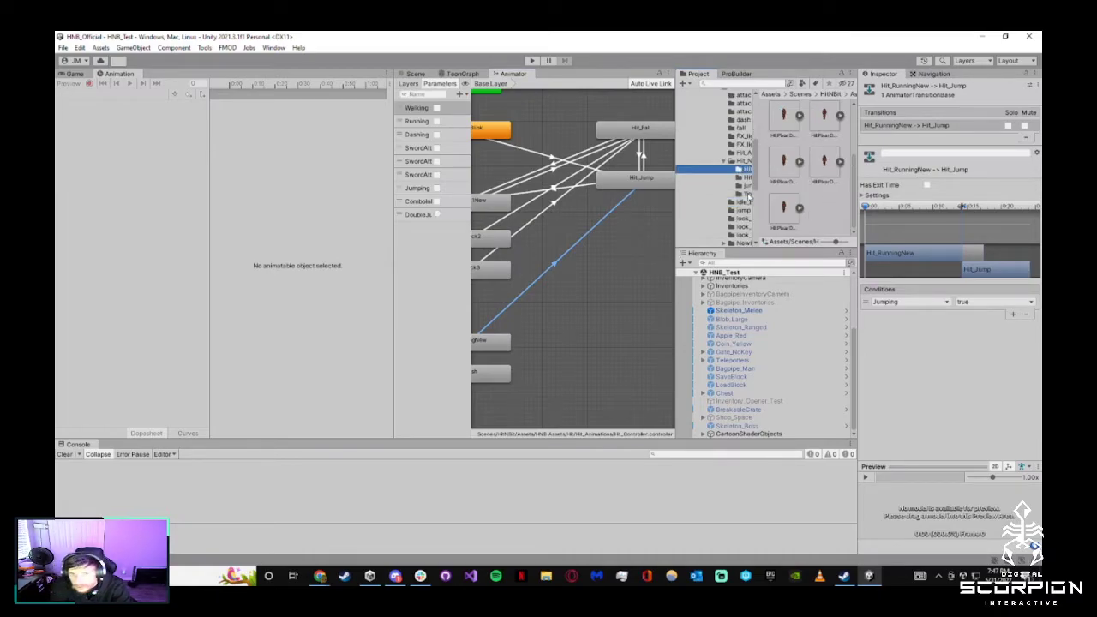
{"action": "left_click", "coordinate": [747, 194]}
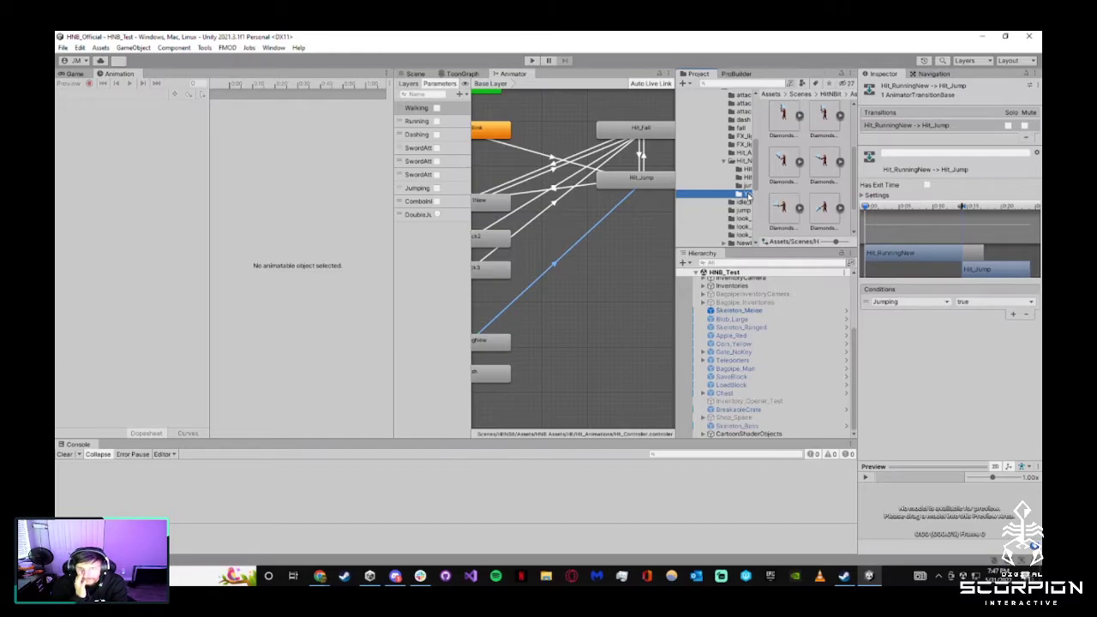
{"action": "left_click", "coordinate": [743, 185]}
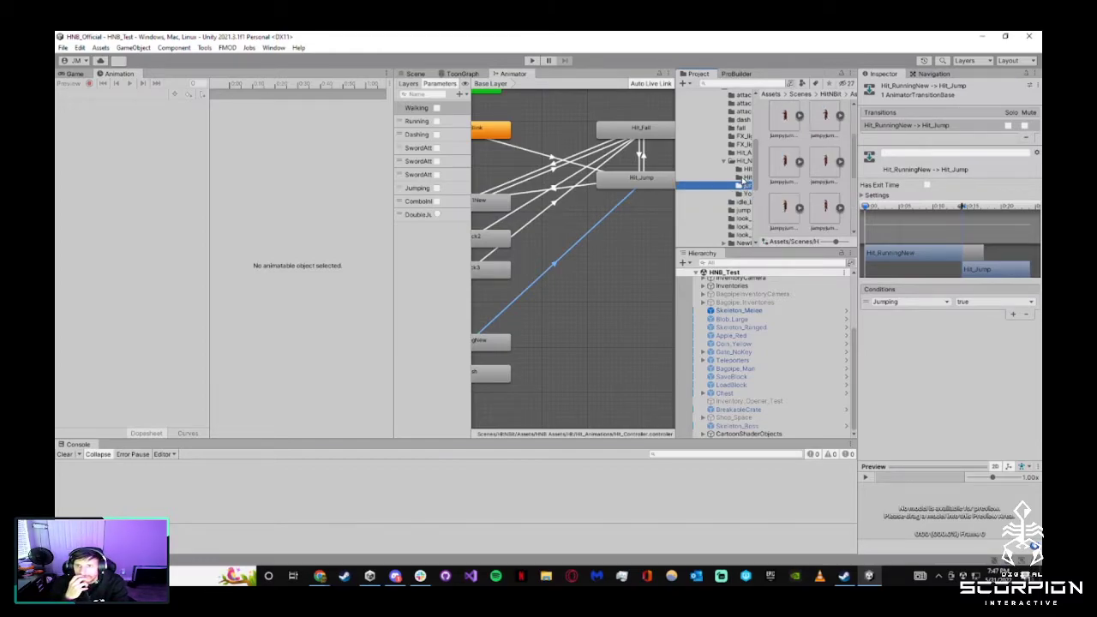
{"action": "scroll", "coordinate": [797, 216], "scroll_direction": "down", "scroll_amount": 2}
{"action": "scroll", "coordinate": [797, 216], "scroll_direction": "up", "scroll_amount": 4}
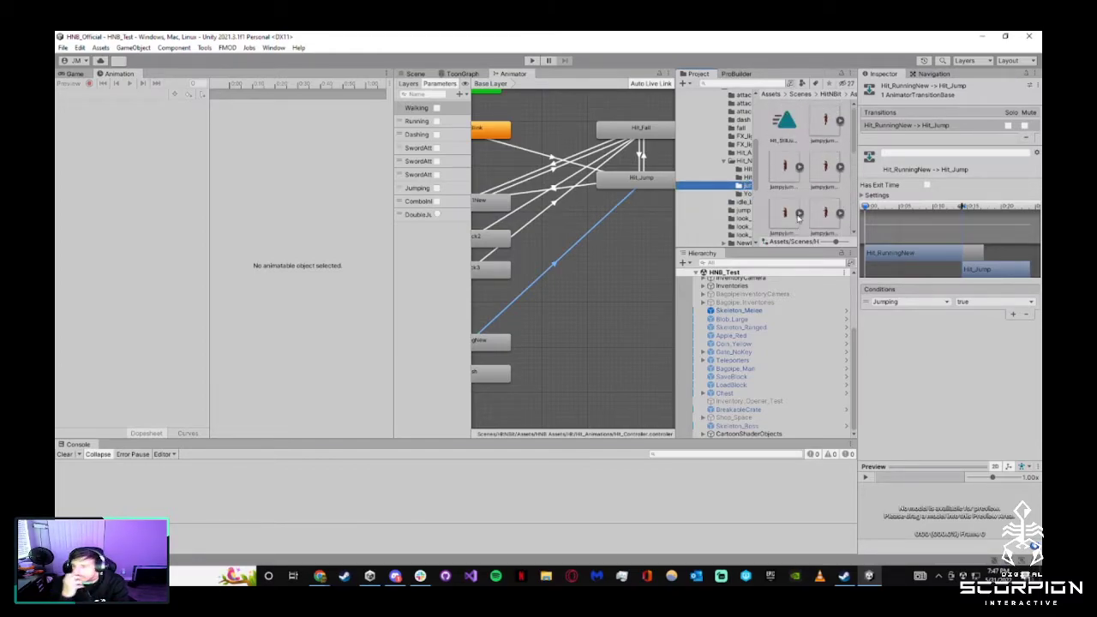
{"action": "left_click_drag", "start_coordinate": [785, 127], "coordinate": [639, 231]}
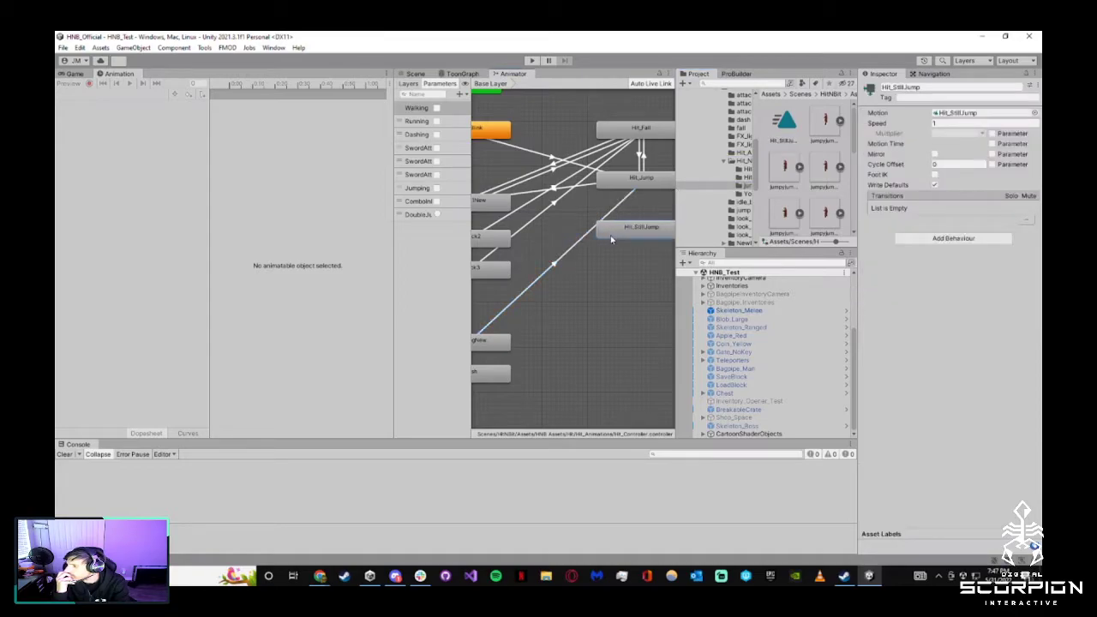
Create a transition from Hit_RunningNew to Hit_StillJump
{"action": "left_click", "coordinate": [552, 264]}
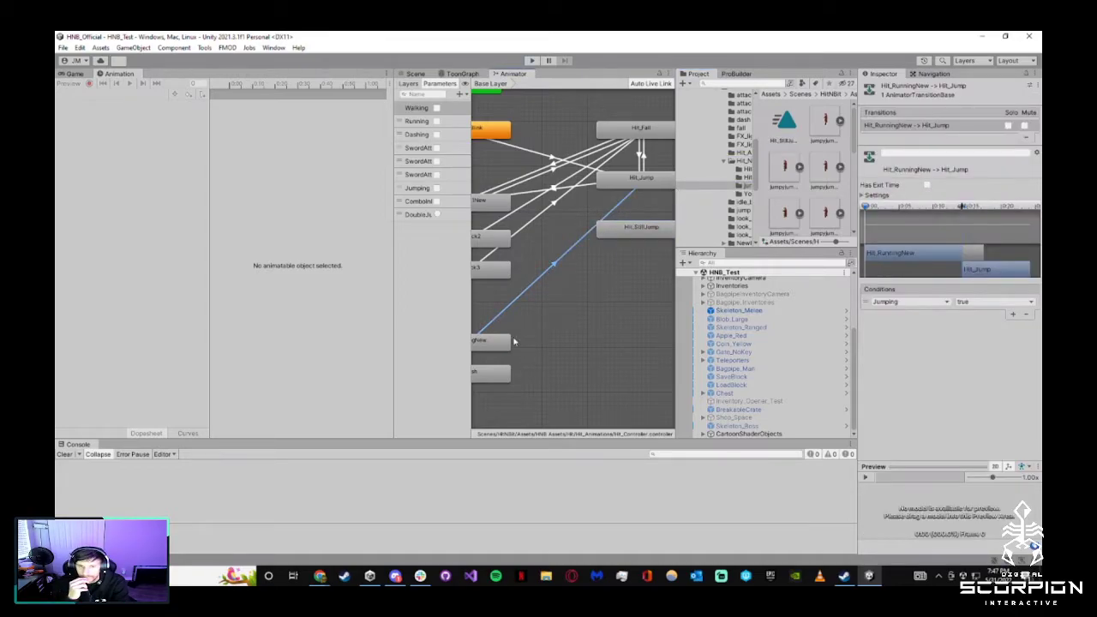
{"action": "right_click", "coordinate": [506, 345]}
{"action": "left_click", "coordinate": [522, 348]}
{"action": "left_click", "coordinate": [593, 225]}
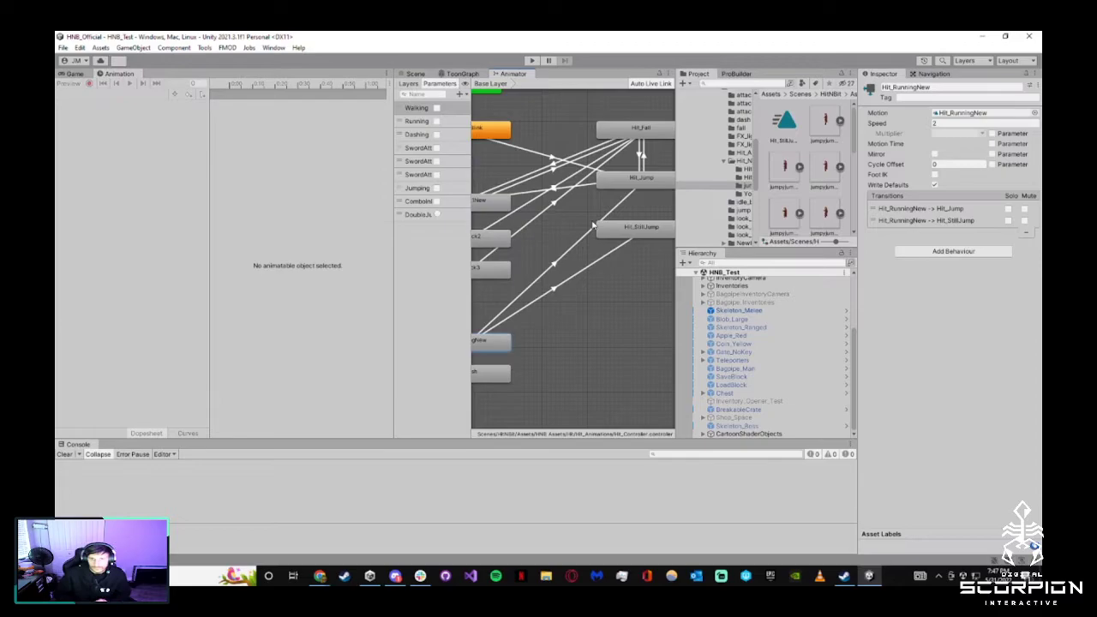
Configure the Hit_RunningNew to Hit_StillJump transition with a Jumping true condition, no exit time and a transition duration of 0, matching the Hit_Jump transition
{"action": "left_click", "coordinate": [595, 227]}
{"action": "left_click", "coordinate": [875, 196]}
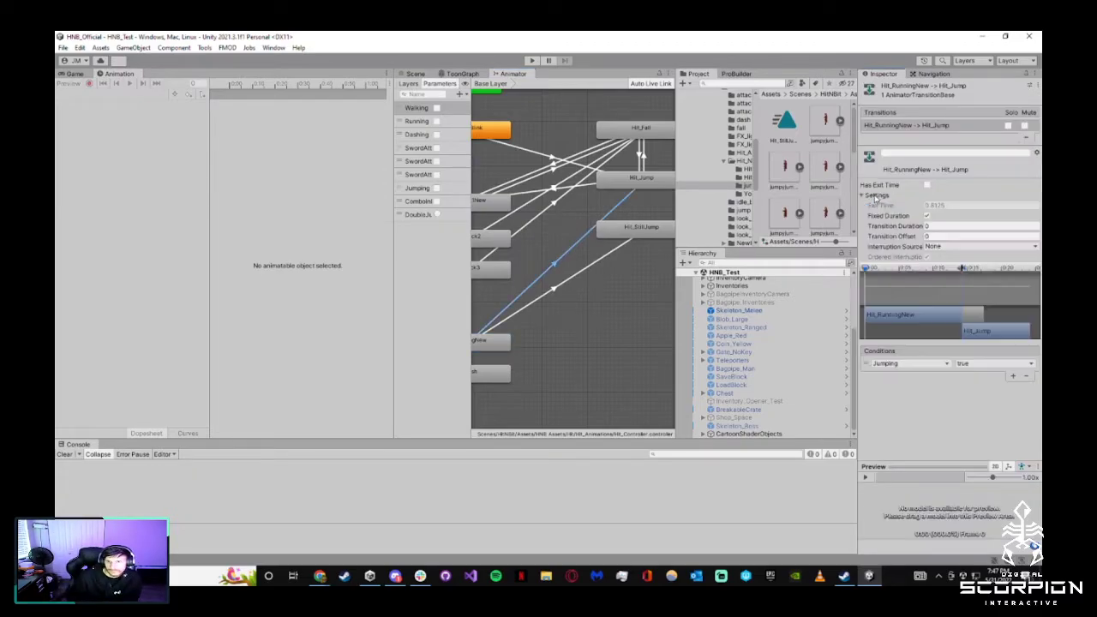
{"action": "left_click", "coordinate": [570, 281]}
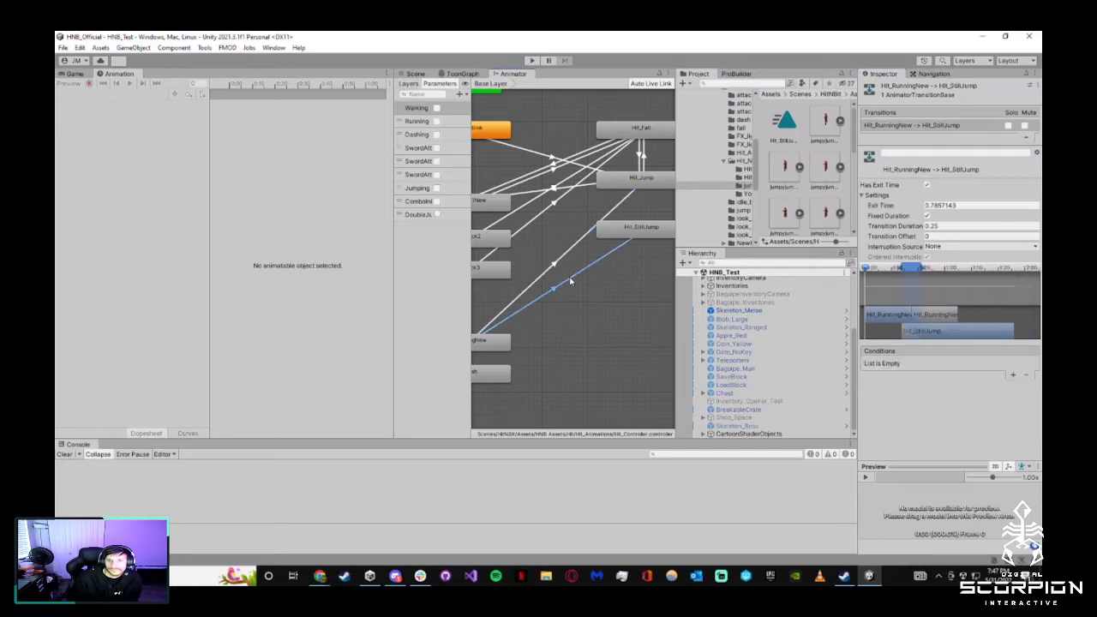
{"action": "left_click", "coordinate": [1012, 375]}
{"action": "left_click", "coordinate": [899, 363]}
{"action": "scroll", "coordinate": [900, 424], "scroll_direction": "down", "scroll_amount": 2}
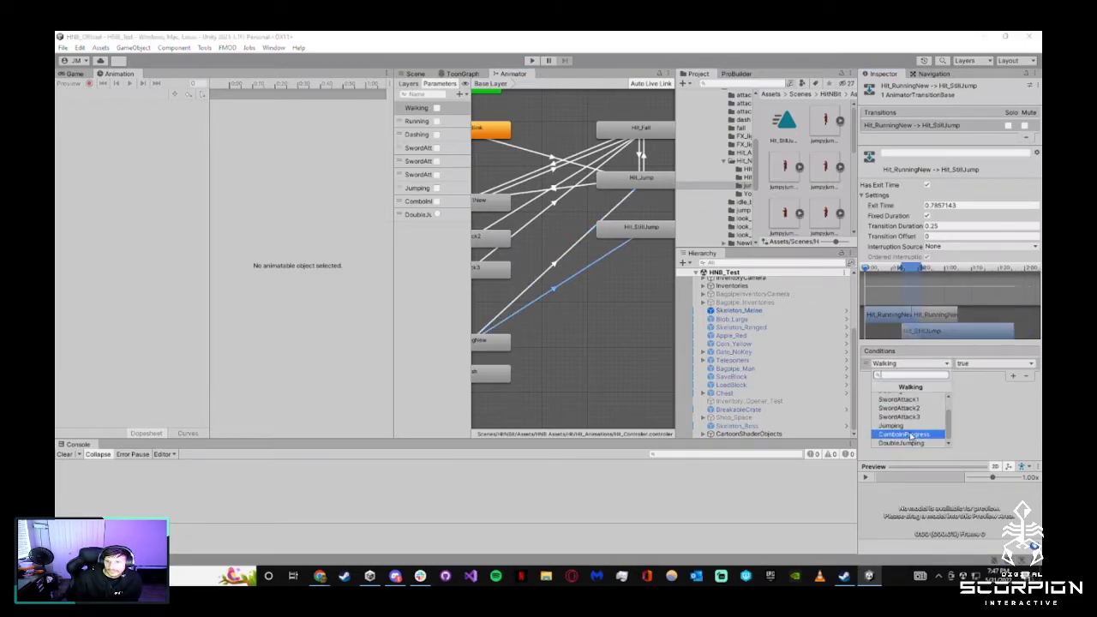
{"action": "left_click", "coordinate": [899, 431]}
{"action": "left_click", "coordinate": [926, 185]}
{"action": "left_click", "coordinate": [942, 226]}
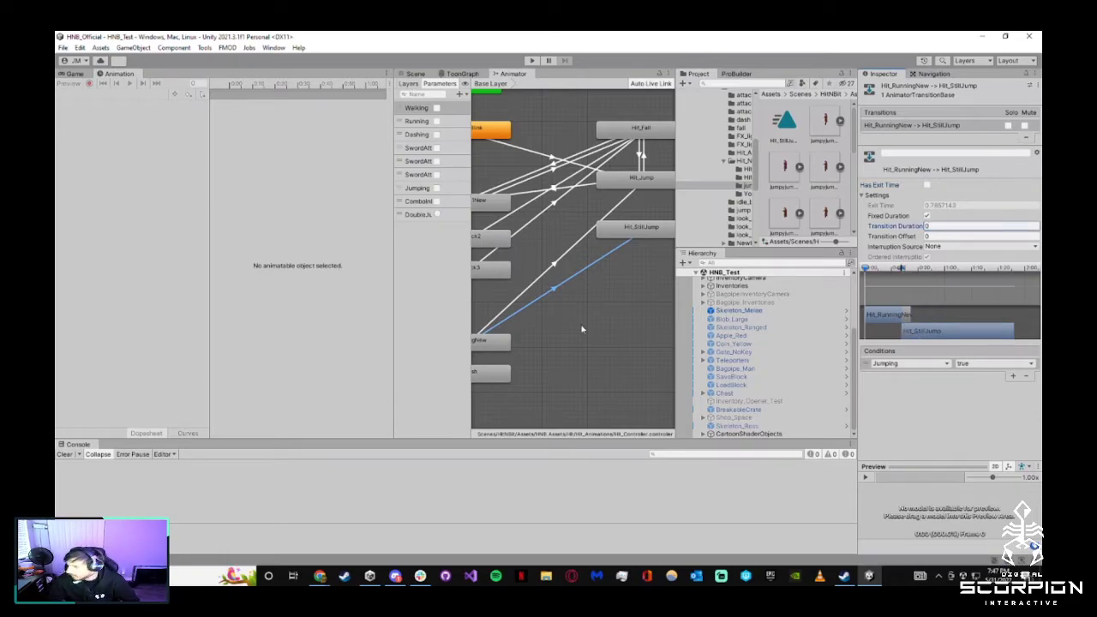
Close the Chrome window with the search about flipping a Unity animation and return to the Unity editor
{"action": "key", "text": "super+d"}
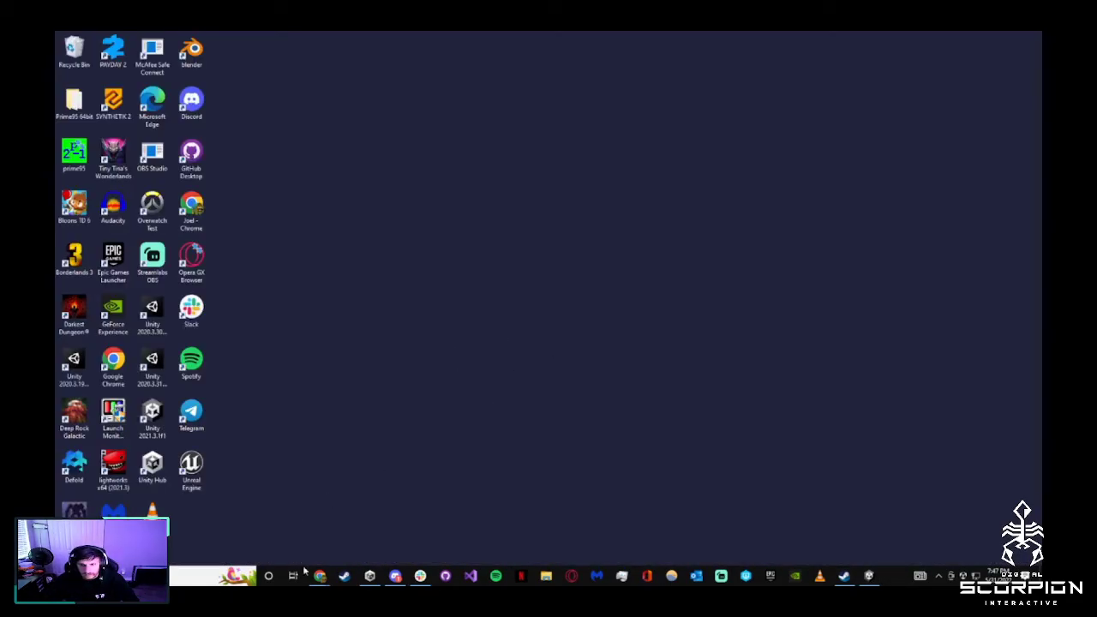
{"action": "mouse_move", "coordinate": [319, 575]}
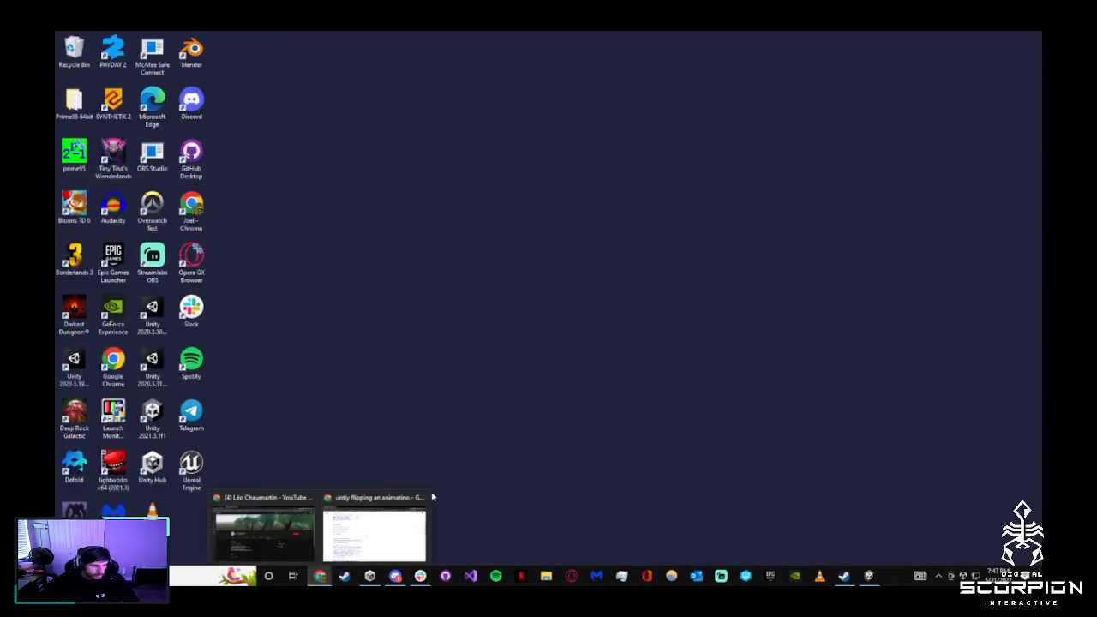
{"action": "left_click", "coordinate": [421, 498]}
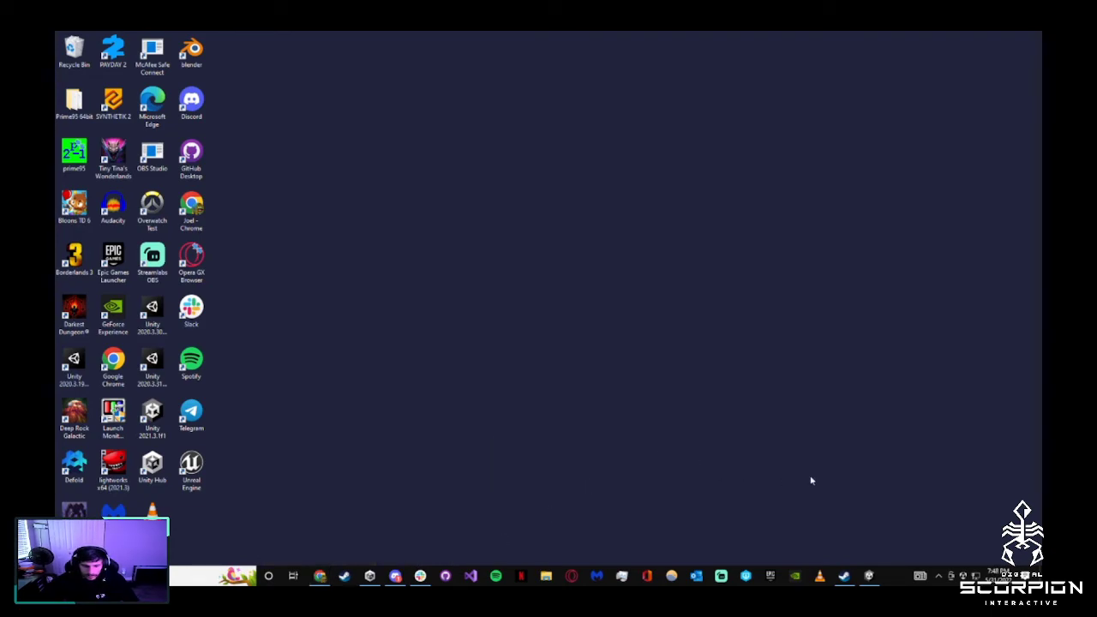
{"action": "left_click", "coordinate": [869, 575]}
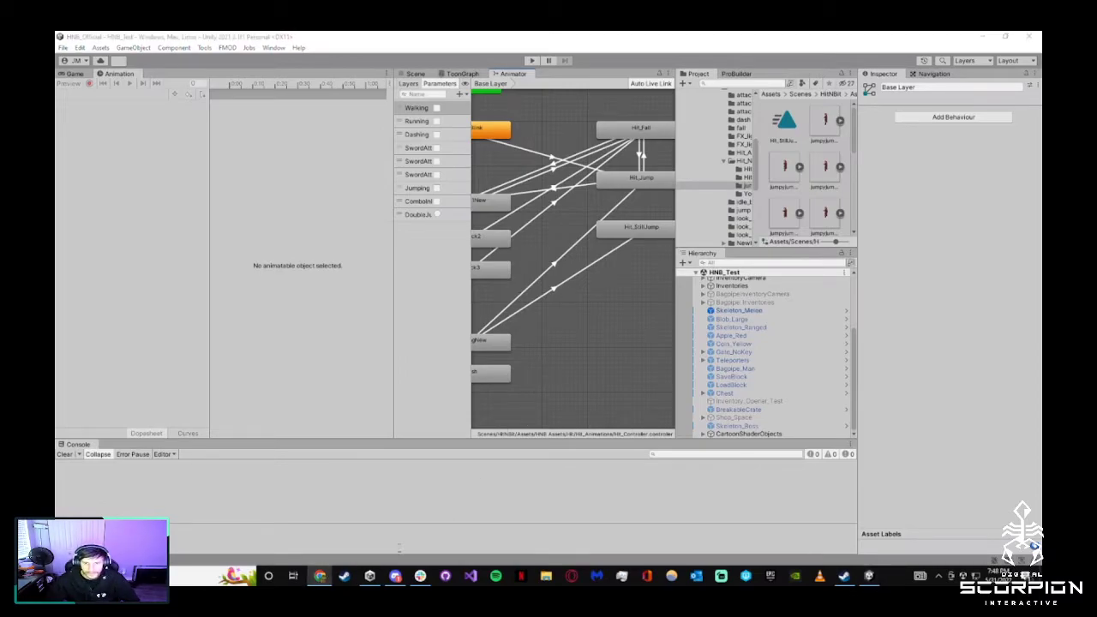
{"action": "left_click", "coordinate": [557, 387]}
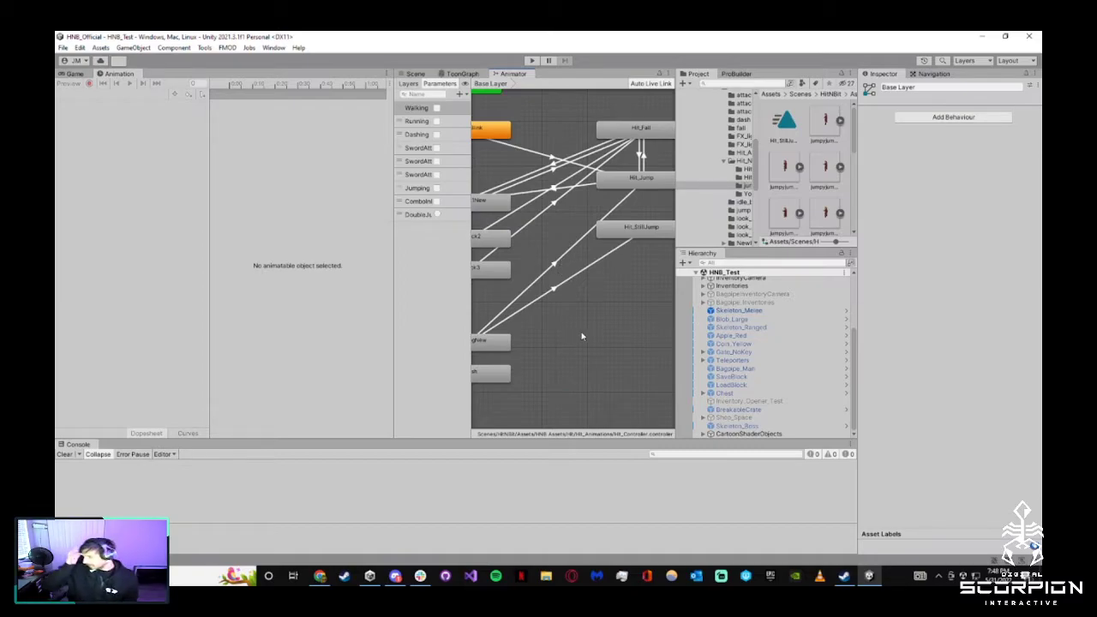
Compare the settings and conditions of the transitions running both ways between Hit_Jump and Hit_Fall
{"action": "left_click", "coordinate": [602, 260]}
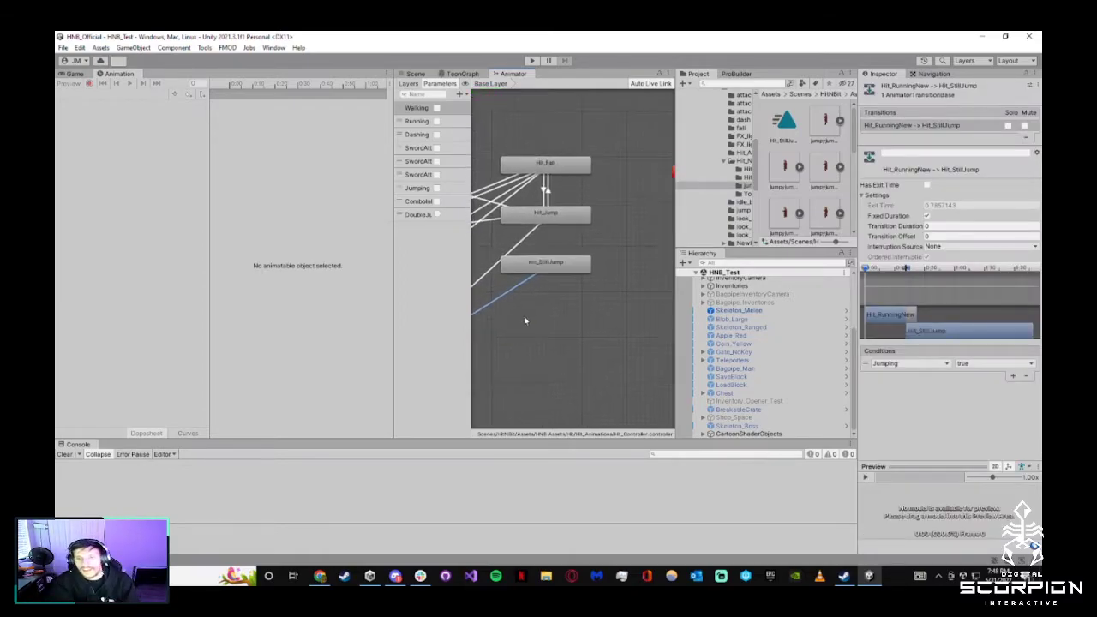
{"action": "left_click", "coordinate": [597, 262]}
{"action": "left_click", "coordinate": [589, 204]}
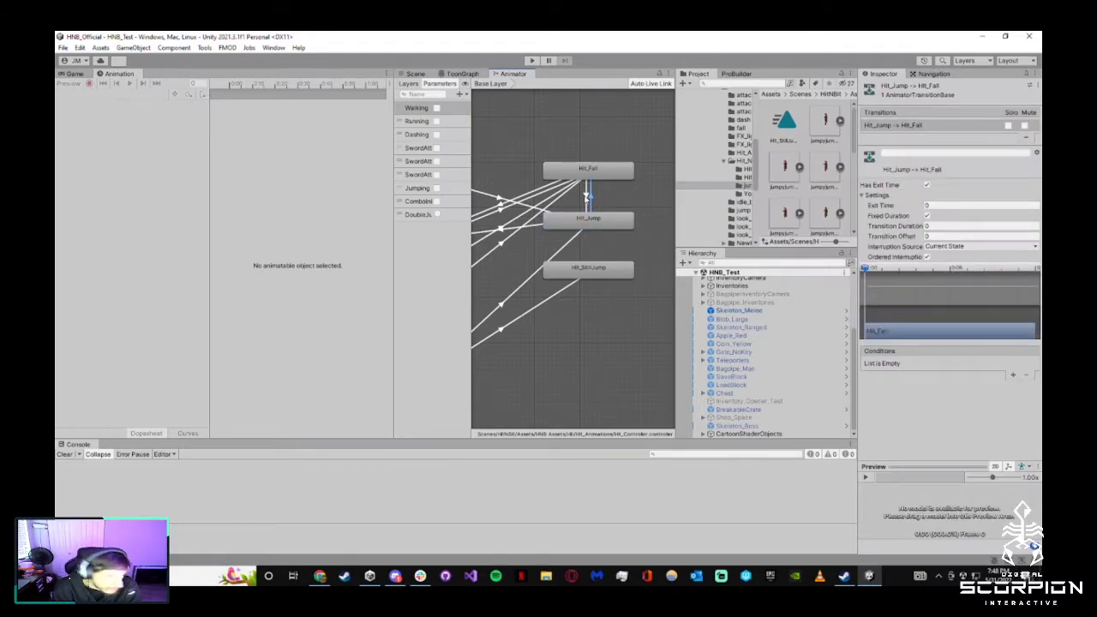
{"action": "left_click", "coordinate": [588, 196]}
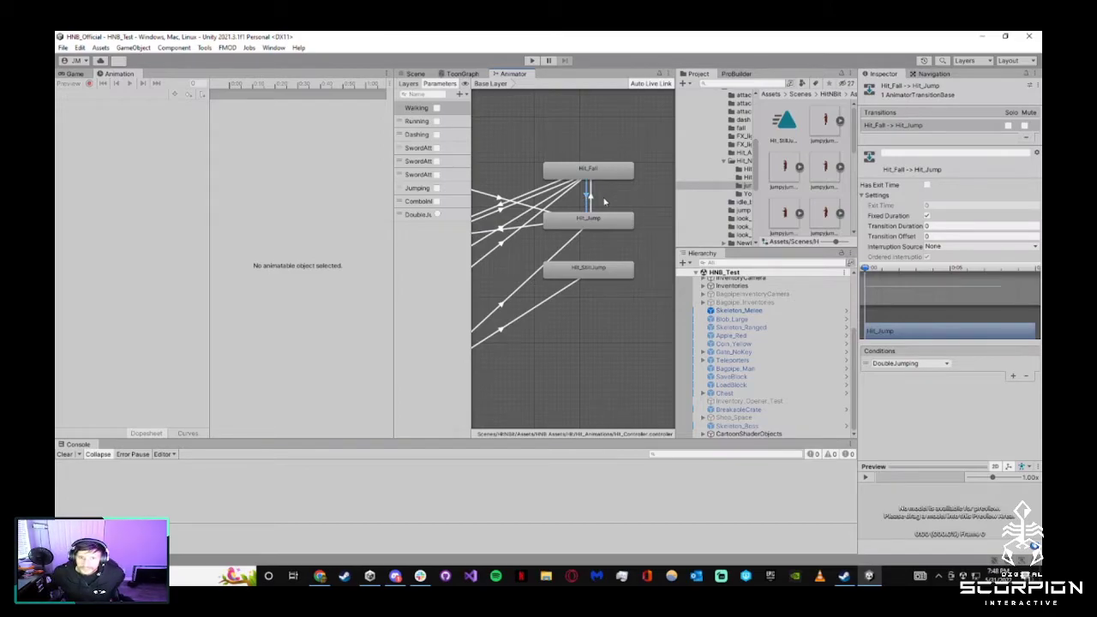
{"action": "left_click", "coordinate": [591, 198]}
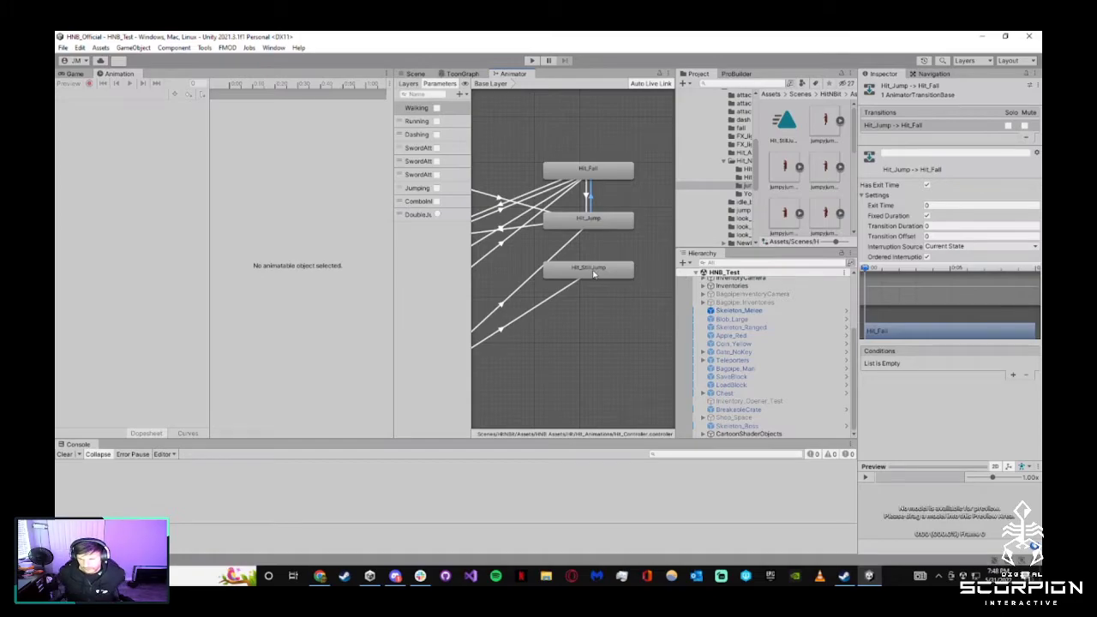
{"action": "left_click_drag", "start_coordinate": [592, 225], "coordinate": [525, 219]}
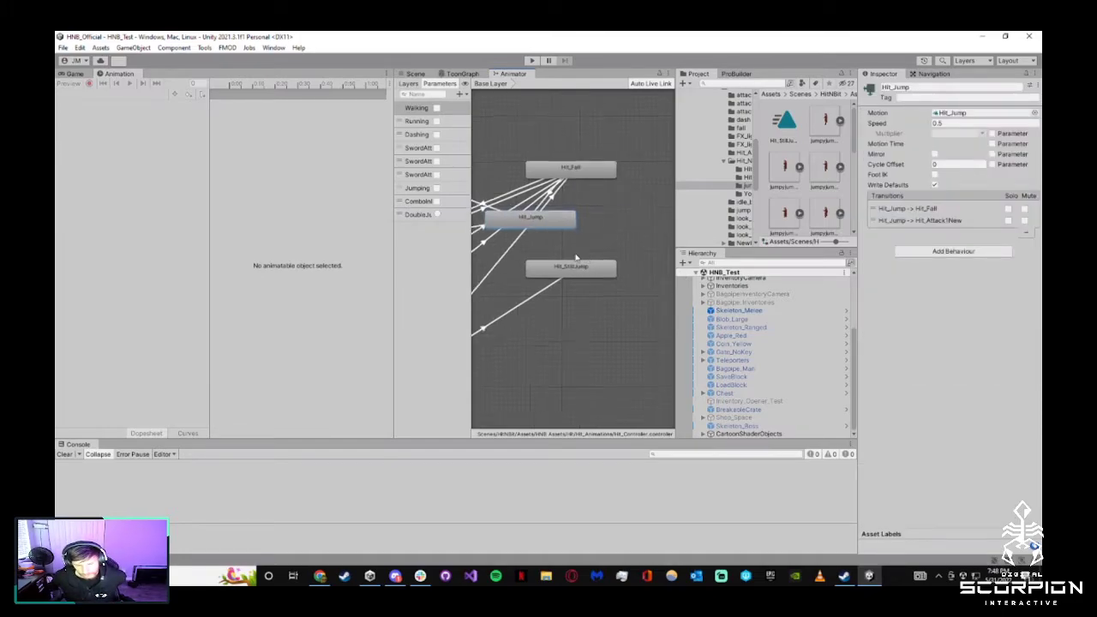
{"action": "key", "text": "ctrl+z"}
{"action": "key", "text": "ctrl+z"}
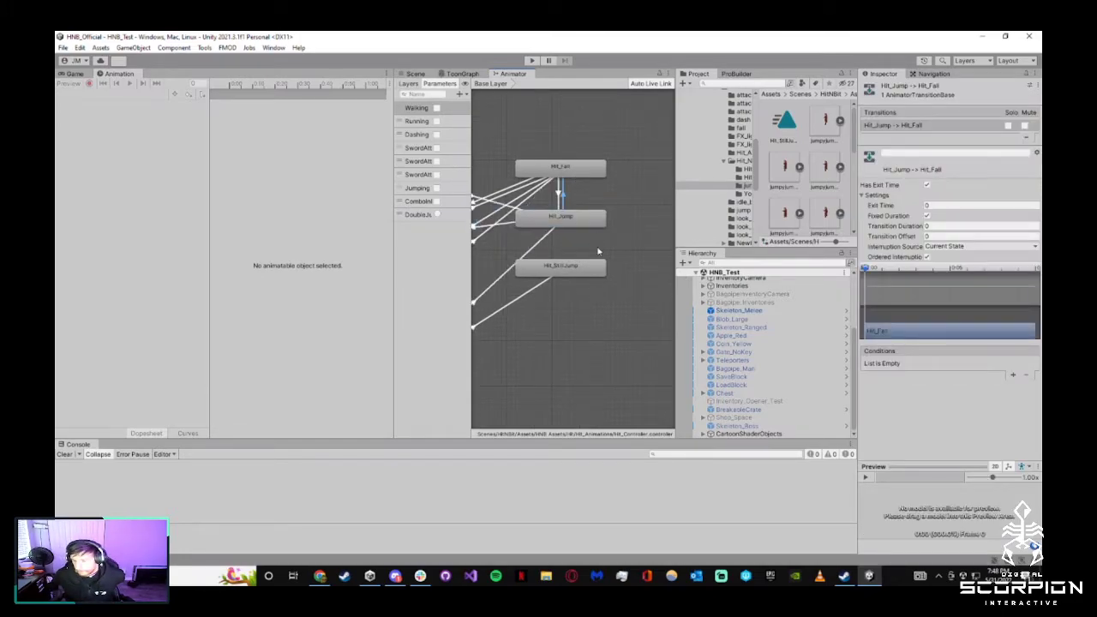
Move the Hit_StillJump state to the right of Hit_Jump and create a transition from it to Hit_Fall
{"action": "left_click_drag", "start_coordinate": [586, 273], "coordinate": [683, 241]}
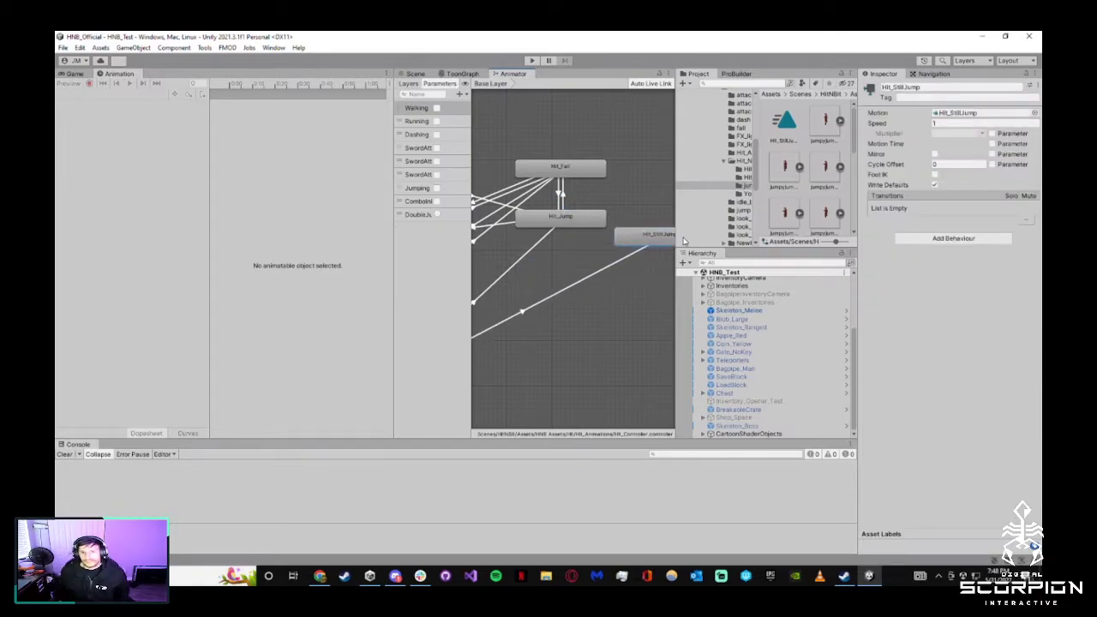
{"action": "middle_click_drag", "start_coordinate": [623, 264], "coordinate": [572, 267]}
{"action": "left_click_drag", "start_coordinate": [608, 237], "coordinate": [607, 250]}
{"action": "right_click", "coordinate": [607, 250]}
{"action": "left_click", "coordinate": [634, 255]}
{"action": "left_click", "coordinate": [538, 176]}
Set both the exit time and the transition duration of the Hit_StillJump to Hit_Fall transition to 0
{"action": "left_click", "coordinate": [553, 204]}
{"action": "left_click", "coordinate": [934, 206]}
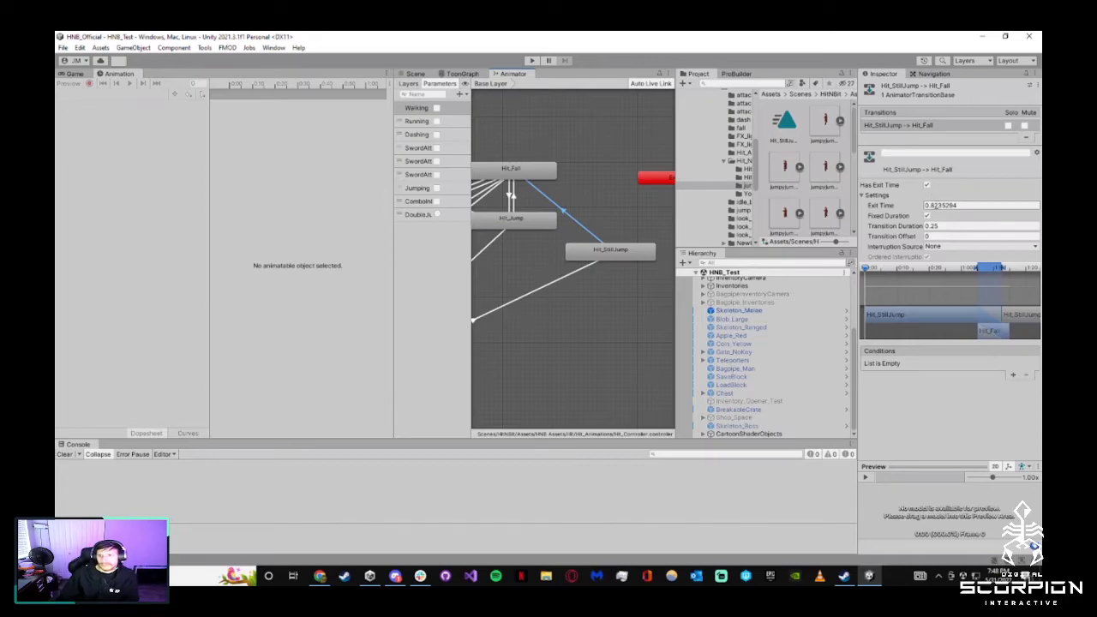
{"action": "type", "text": "0"}
{"action": "left_click", "coordinate": [940, 225]}
{"action": "type", "text": "0"}
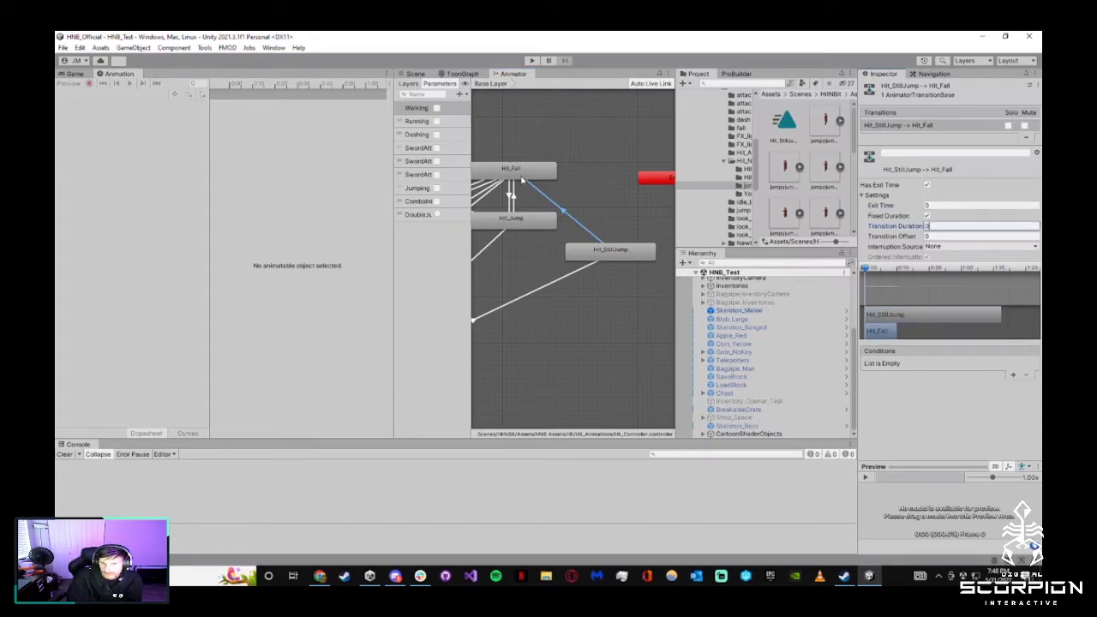
Create a return transition from Hit_Fall to Hit_StillJump
{"action": "right_click", "coordinate": [549, 174]}
{"action": "left_click", "coordinate": [610, 182]}
{"action": "left_click", "coordinate": [611, 253]}
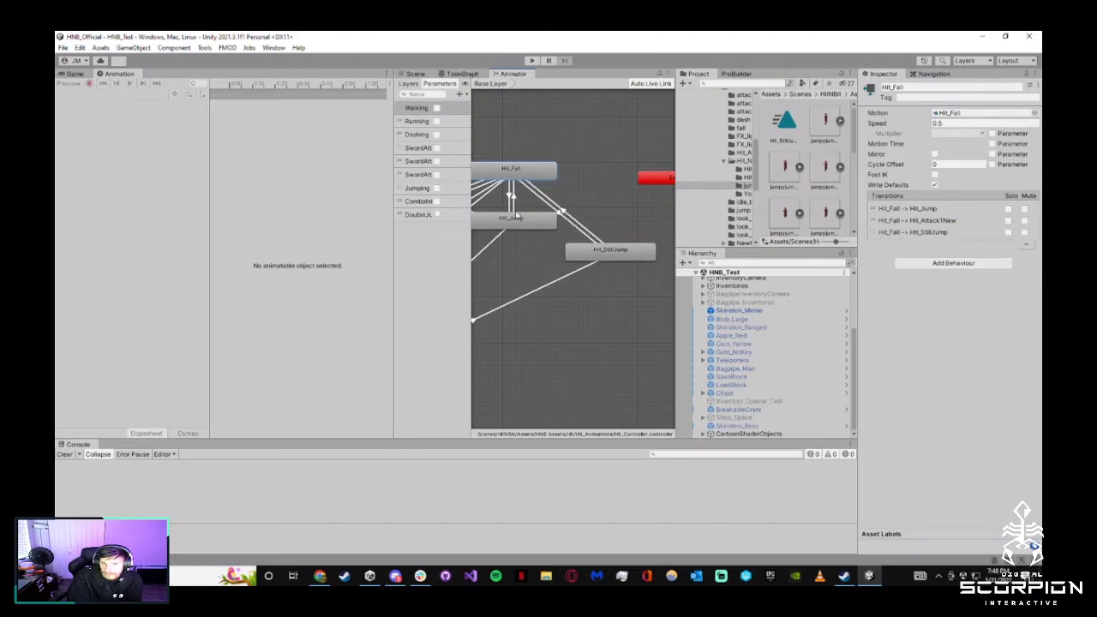
Configure the Hit_Fall to Hit_StillJump transition like the Hit_Jump one, with no exit time, a duration of 0 and a DoubleJumping condition
{"action": "left_click", "coordinate": [510, 196]}
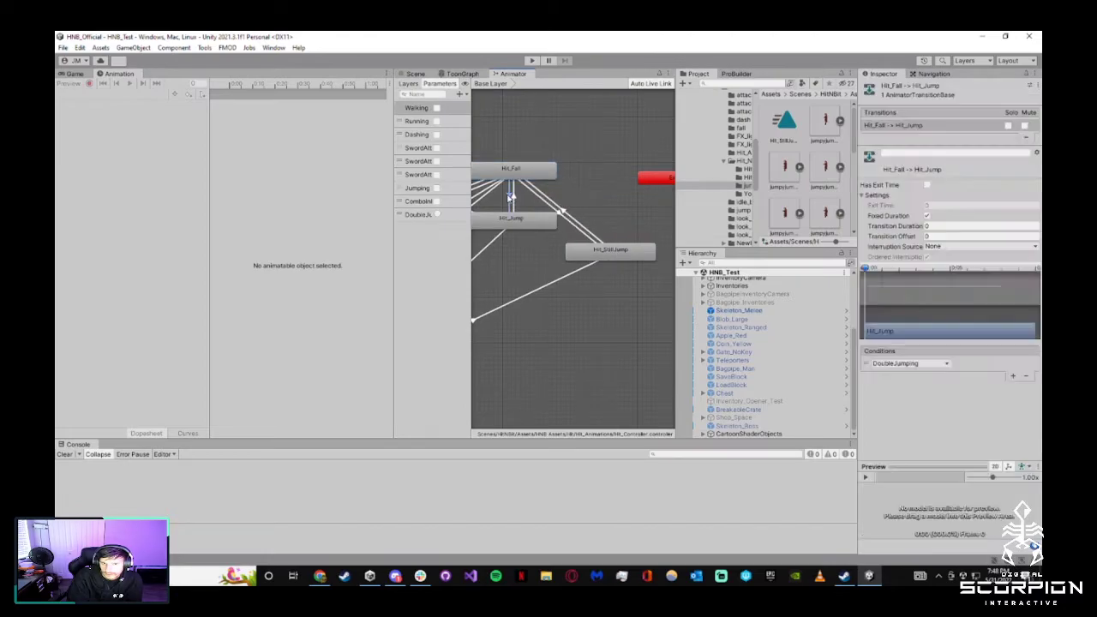
{"action": "left_click", "coordinate": [562, 212]}
{"action": "left_click", "coordinate": [931, 226]}
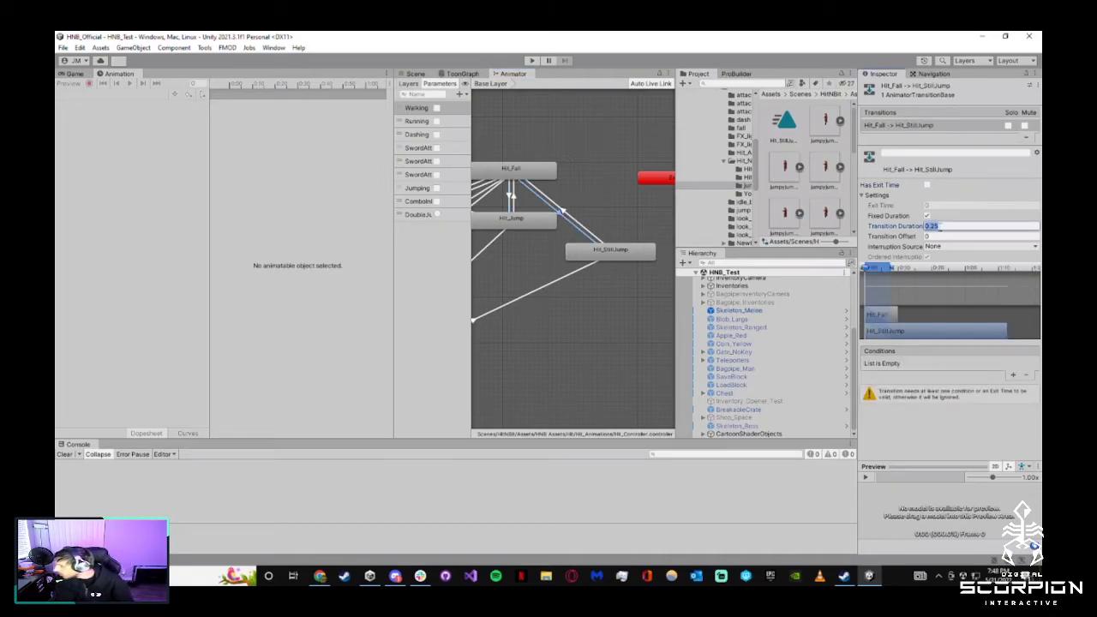
{"action": "type", "text": "0"}
{"action": "left_click", "coordinate": [1012, 374]}
{"action": "left_click", "coordinate": [908, 370]}
{"action": "left_click", "coordinate": [908, 443]}
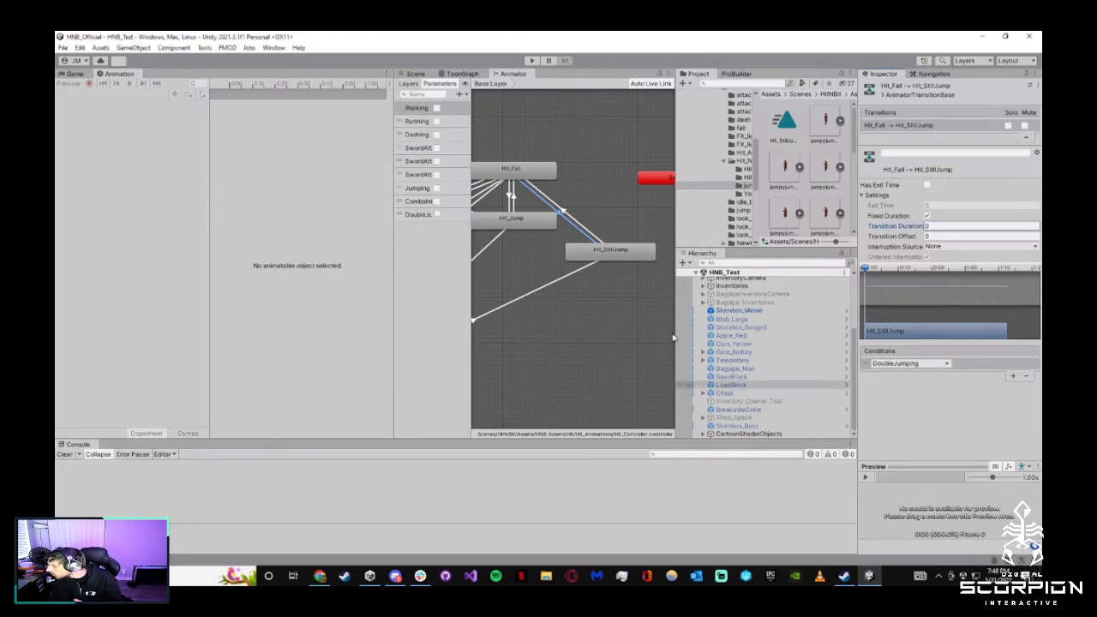
{"action": "left_click", "coordinate": [629, 328]}
{"action": "middle_click_drag", "start_coordinate": [580, 292], "coordinate": [620, 311]}
Open the Hit_Player prefab from the player prefabs folder for editing and collapse its Sprite Renderer component
{"action": "left_click", "coordinate": [415, 74]}
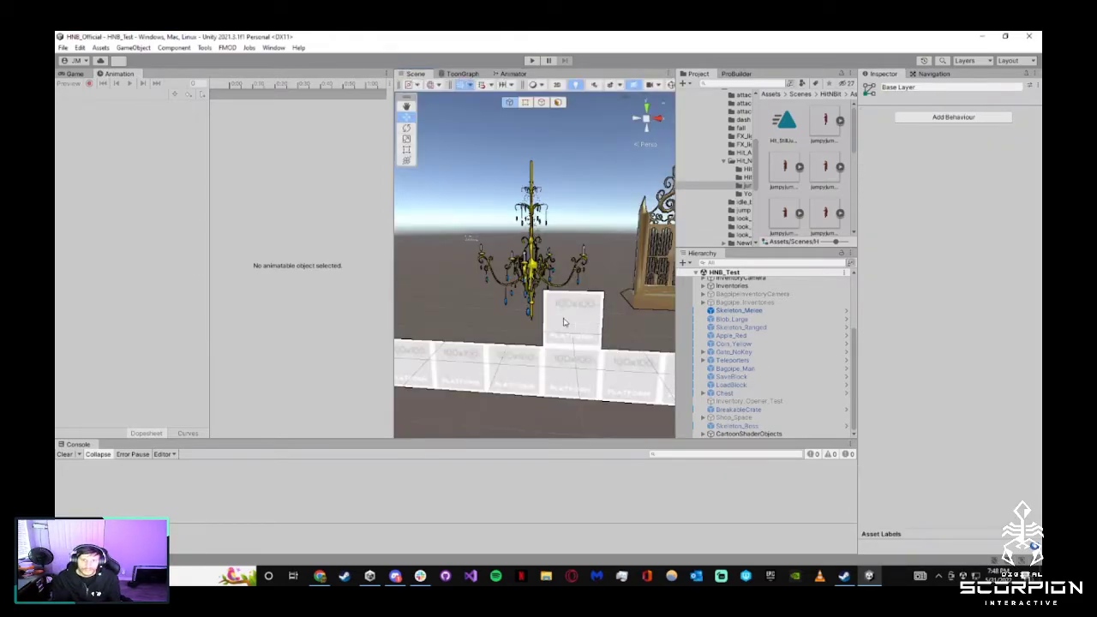
{"action": "scroll", "coordinate": [738, 175], "scroll_direction": "down", "scroll_amount": 5}
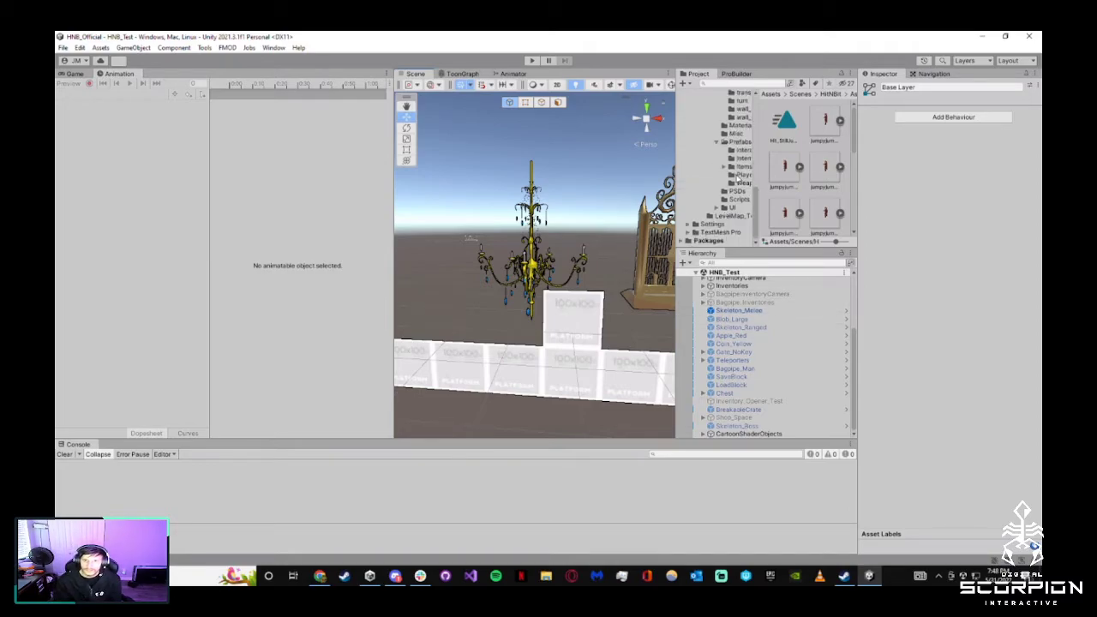
{"action": "left_click", "coordinate": [741, 175]}
{"action": "left_click", "coordinate": [794, 162]}
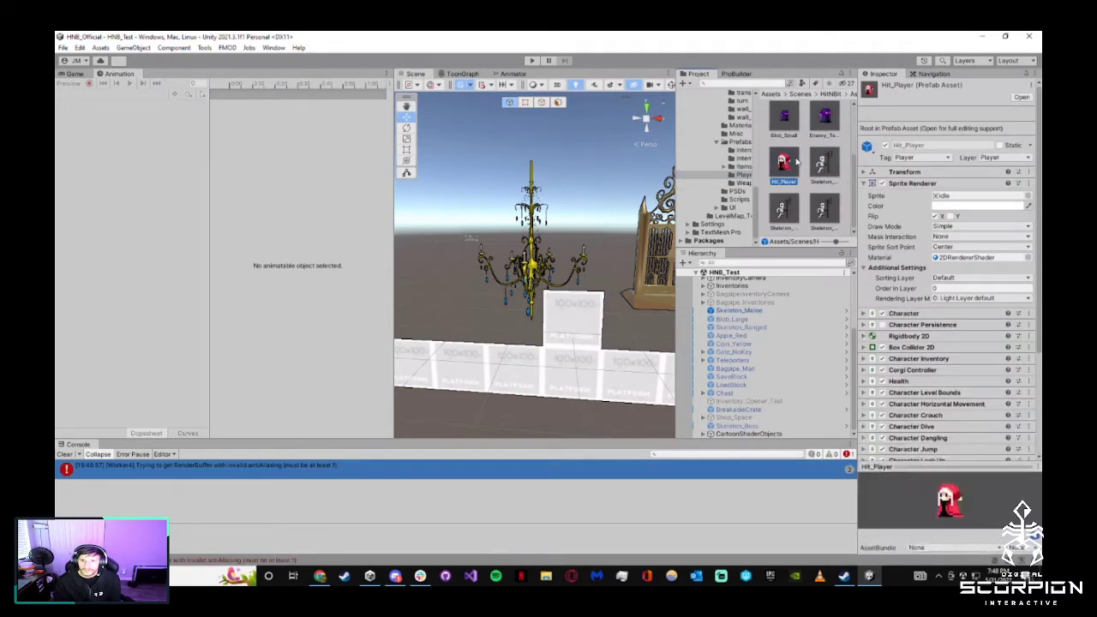
{"action": "double_click", "coordinate": [796, 161]}
{"action": "left_click", "coordinate": [912, 125]}
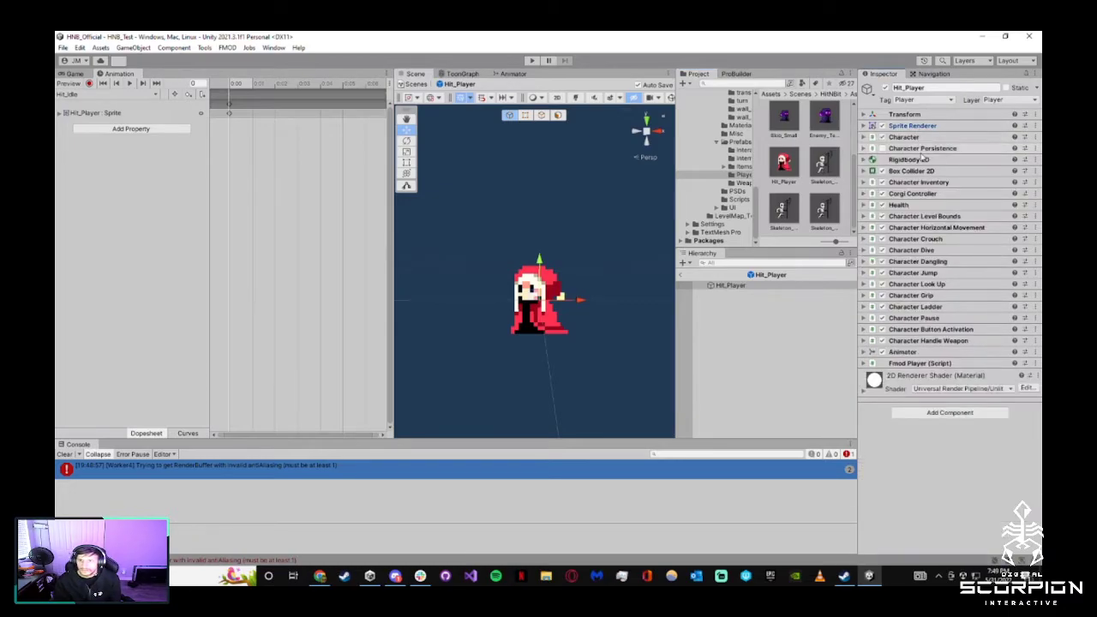
Examine the bounds of Hit_Player's Box Collider 2D around the idle sprite in collider editing mode
{"action": "left_click", "coordinate": [911, 170]}
{"action": "left_click", "coordinate": [937, 185]}
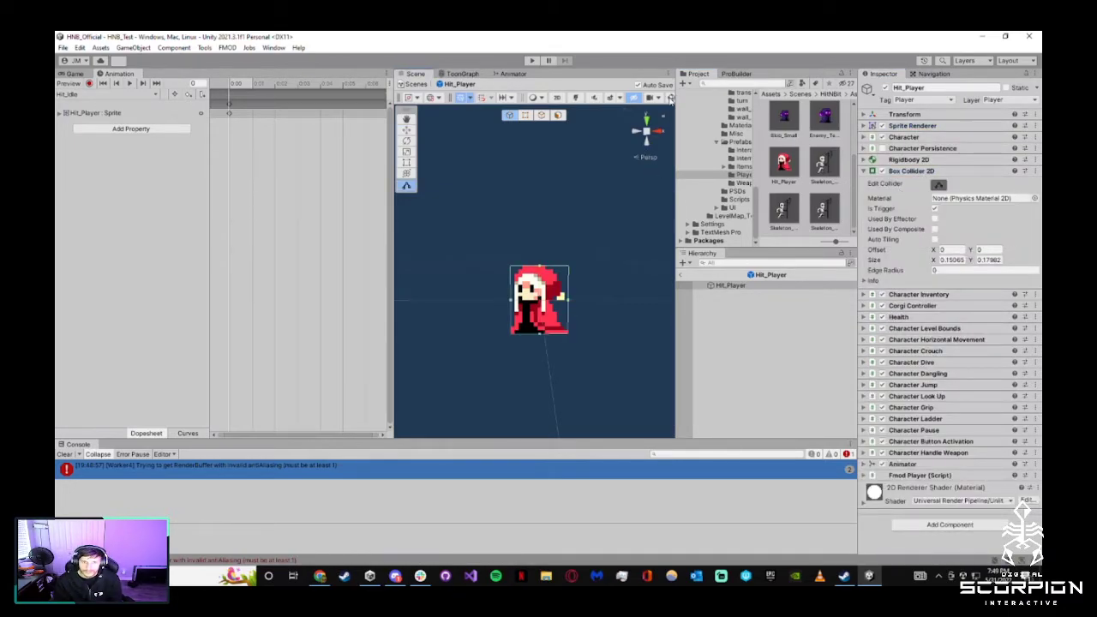
{"action": "right_click_drag", "start_coordinate": [563, 308], "coordinate": [595, 289]}
{"action": "key", "text": "w"}
{"action": "key", "text": "s"}
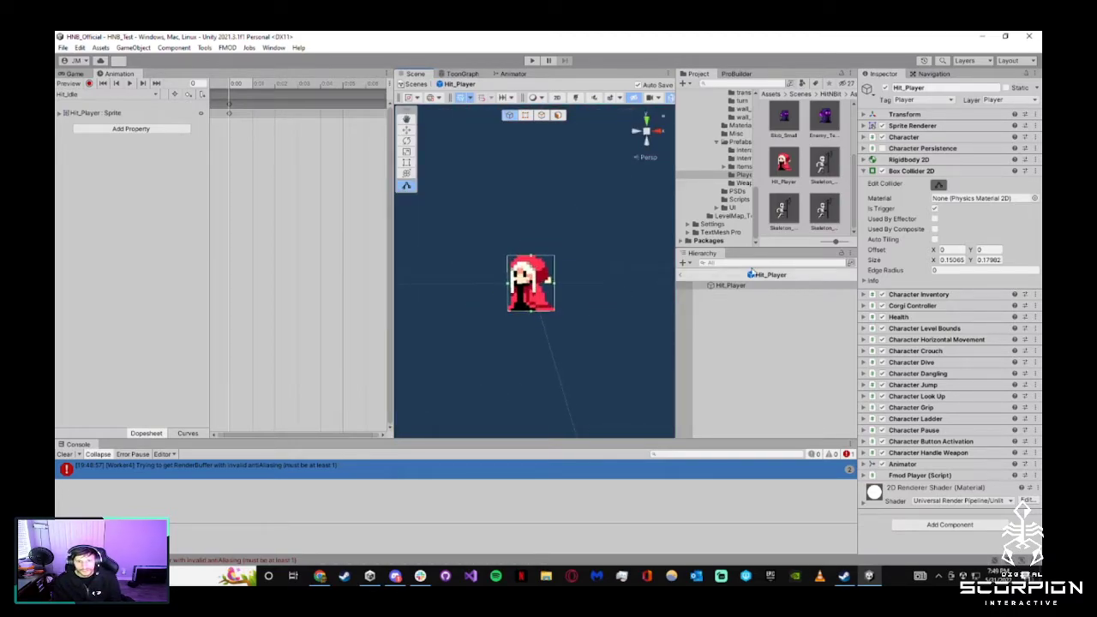
{"action": "left_click", "coordinate": [912, 170]}
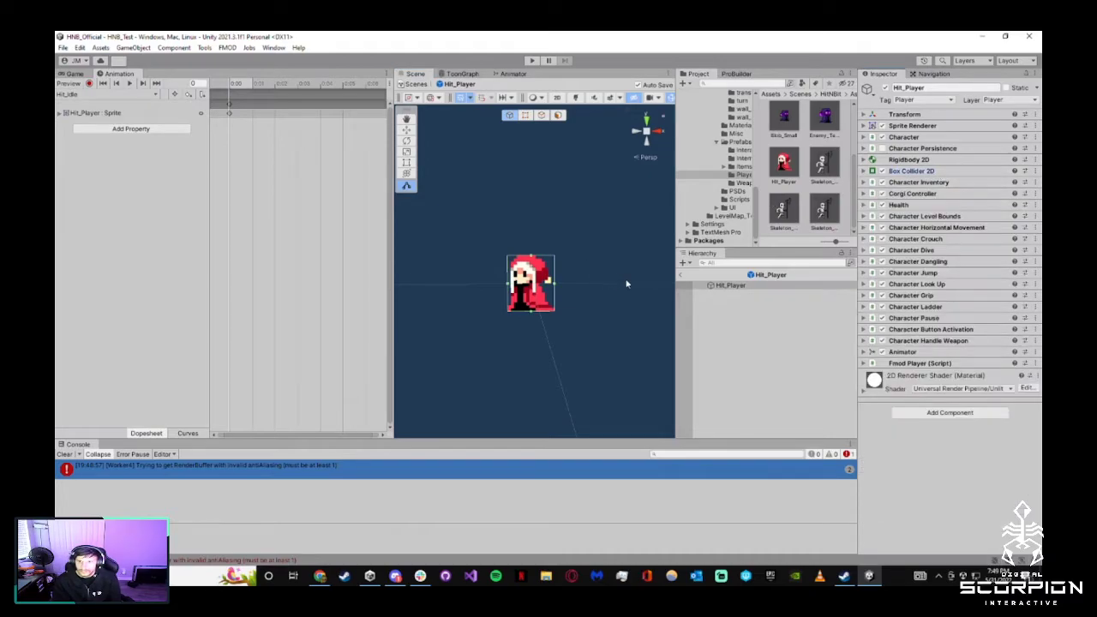
{"action": "right_click_drag", "start_coordinate": [626, 282], "coordinate": [603, 298]}
{"action": "key", "text": "w"}
{"action": "key", "text": "d"}
{"action": "key", "text": "a"}
{"action": "key", "text": "s"}
{"action": "key", "text": "w"}
{"action": "scroll", "coordinate": [599, 278], "scroll_direction": "up", "scroll_amount": 4}
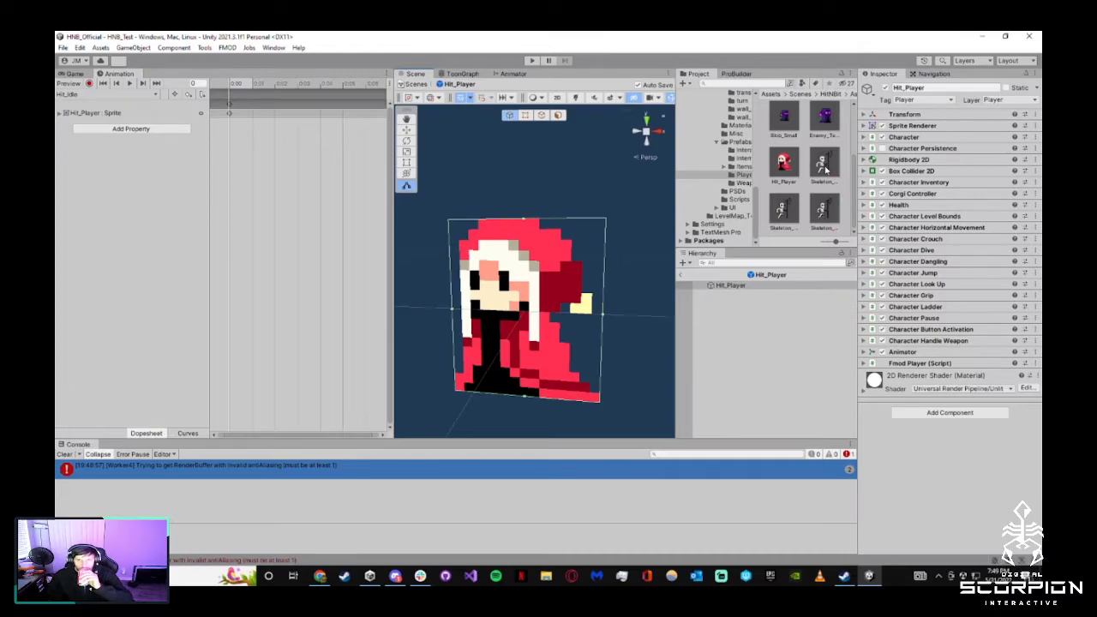
Preview the Hit_RunningNew clip on Hit_Player and return the playhead to the first frame to compare the sprite with the collider
{"action": "left_click", "coordinate": [90, 94]}
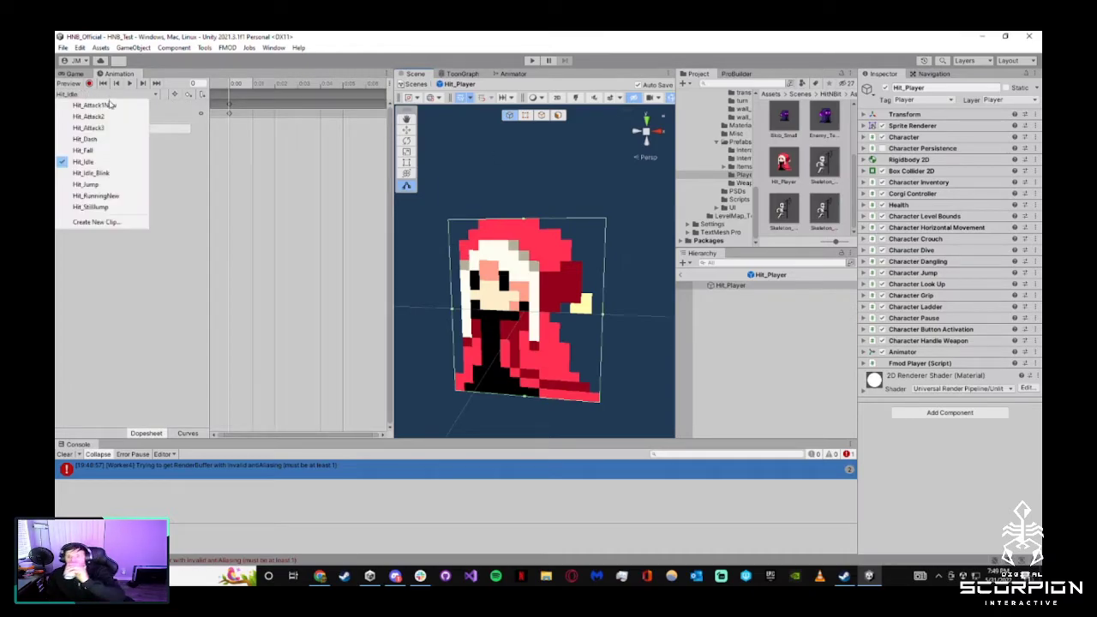
{"action": "left_click", "coordinate": [96, 196]}
{"action": "scroll", "coordinate": [434, 218], "scroll_direction": "down", "scroll_amount": 5}
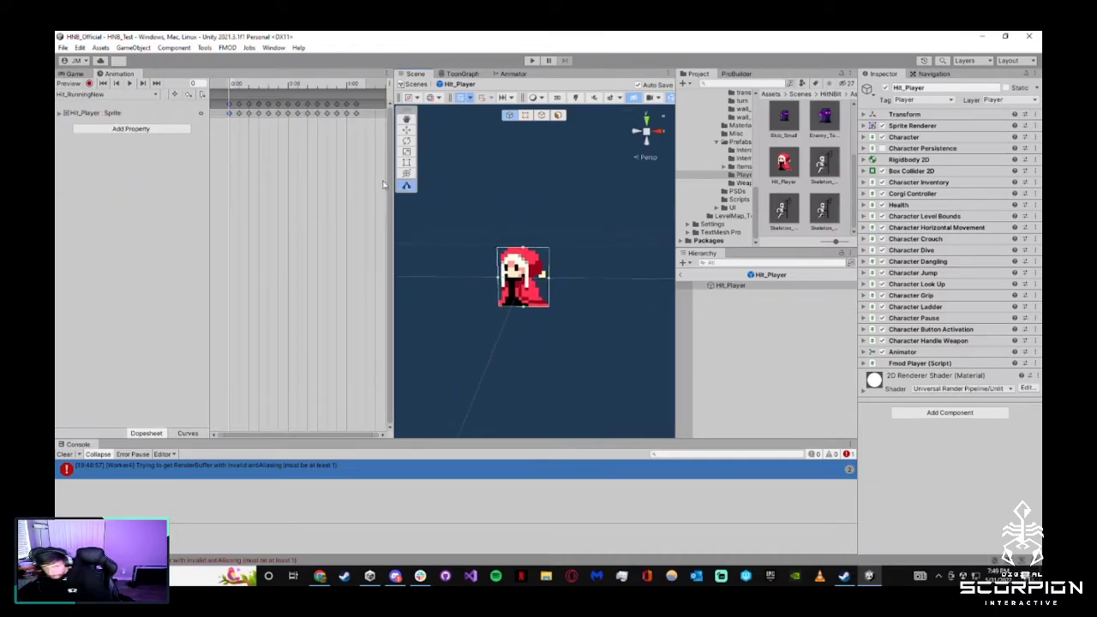
{"action": "left_click", "coordinate": [128, 84]}
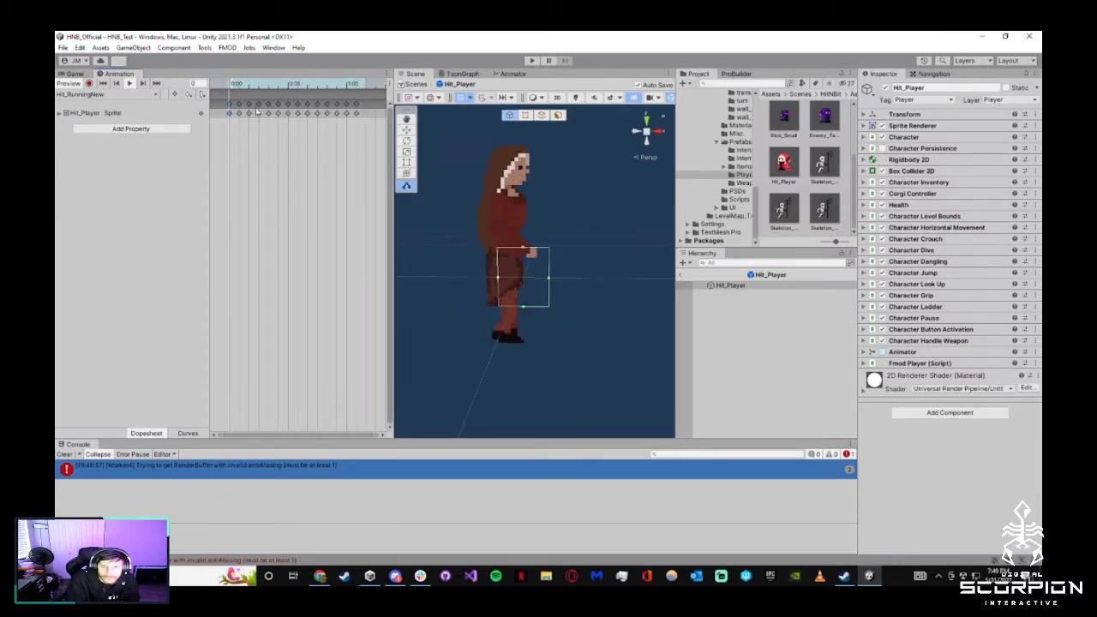
{"action": "left_click", "coordinate": [129, 83]}
{"action": "left_click_drag", "start_coordinate": [247, 85], "coordinate": [213, 84]}
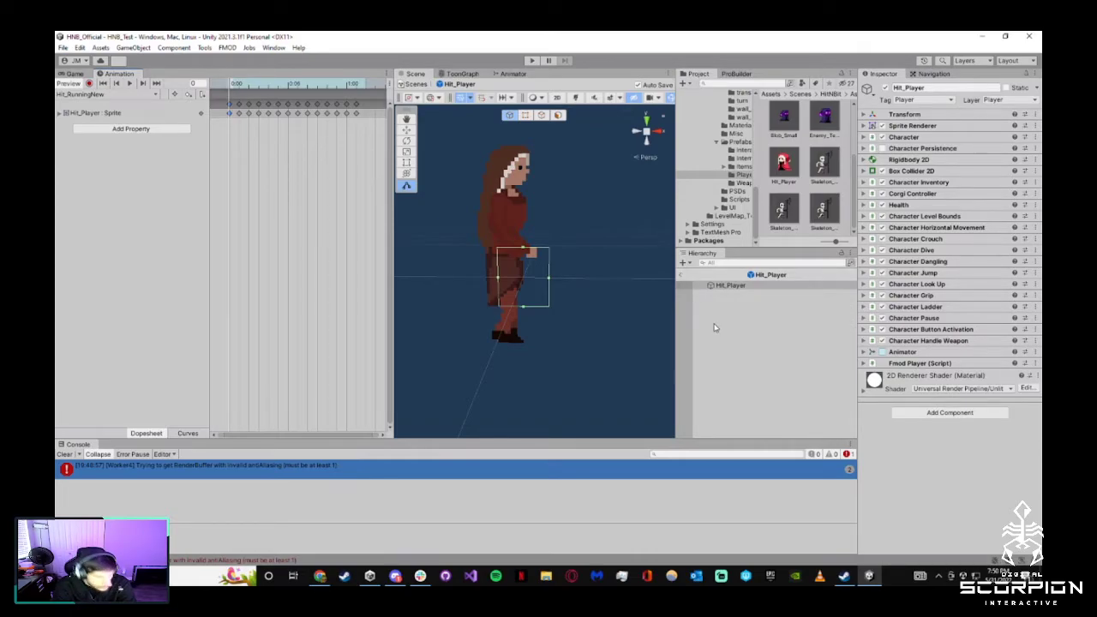
Check Hit_Player's Box Collider 2D settings, leave collider editing and return from the prefab to the HNB_Test scene
{"action": "left_click", "coordinate": [911, 171]}
{"action": "left_click", "coordinate": [937, 185]}
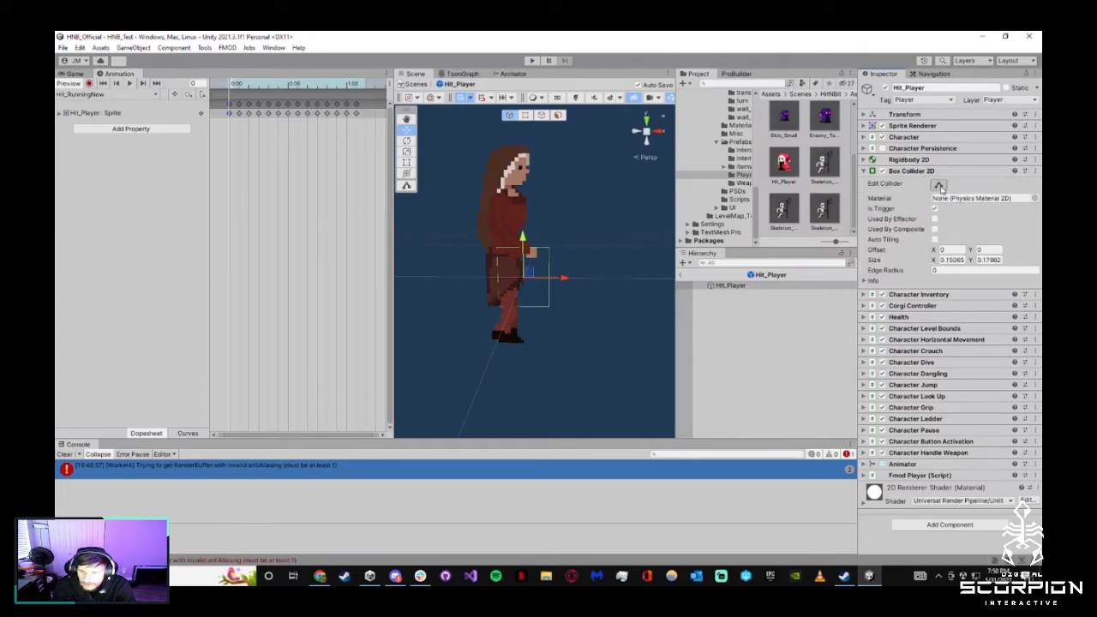
{"action": "left_click", "coordinate": [939, 186]}
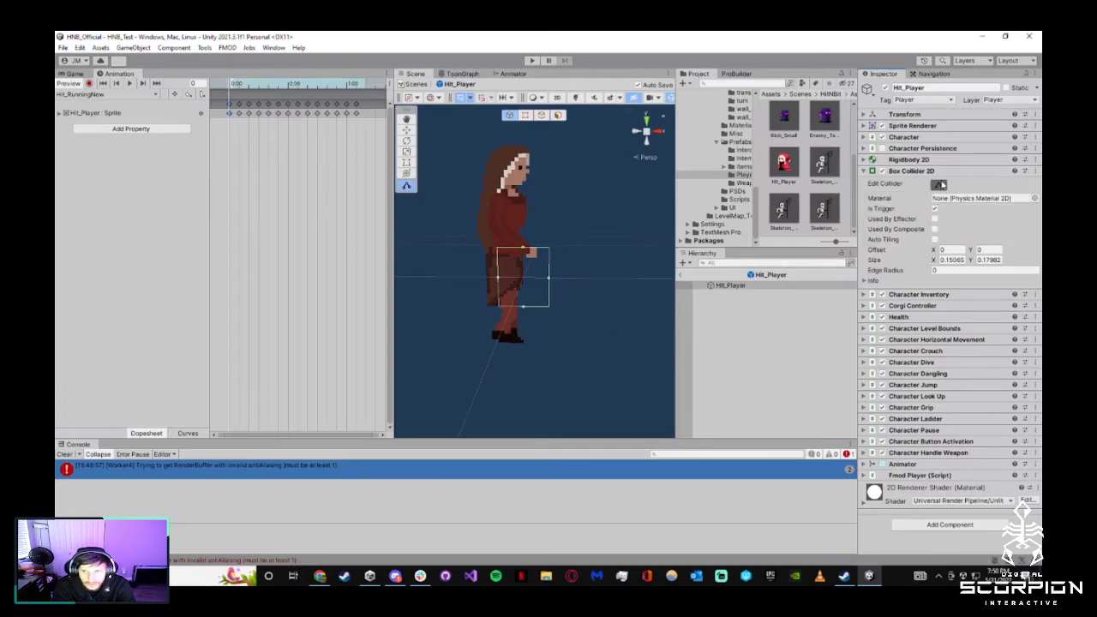
{"action": "left_click", "coordinate": [937, 171]}
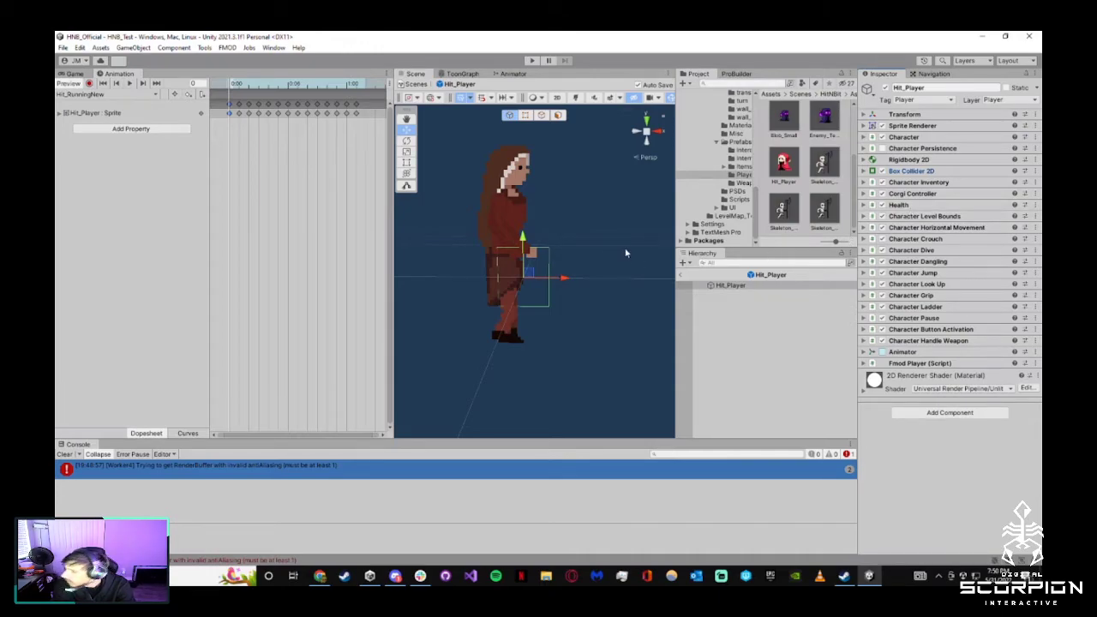
{"action": "left_click", "coordinate": [682, 275]}
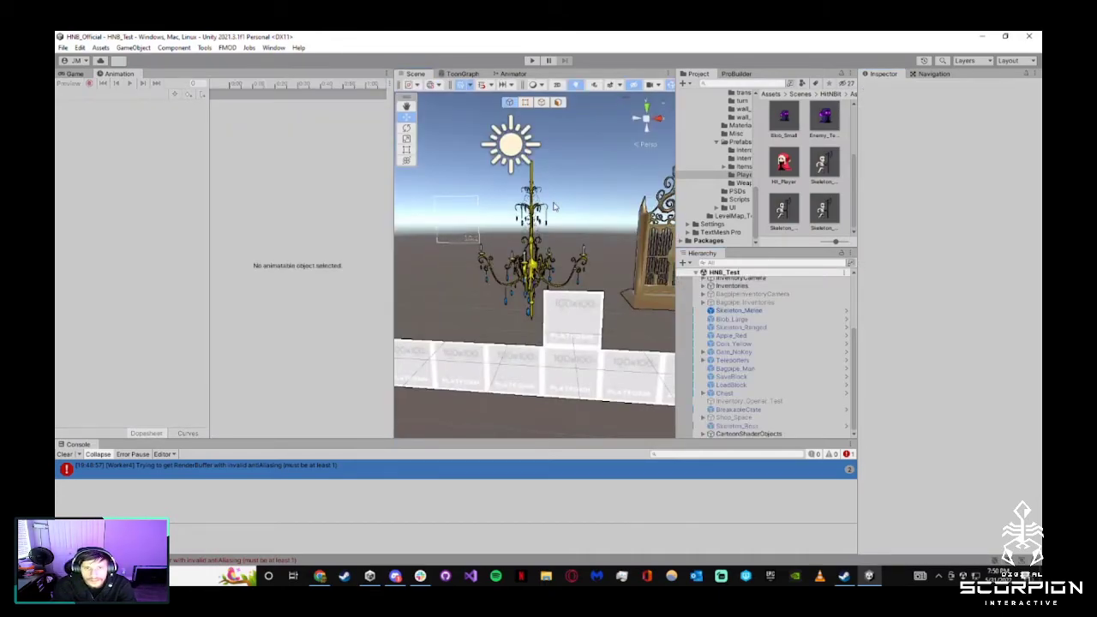
Examine the Hit_Jump state and its incoming Hit_Idle_Blink transition in the player's Animator graph
{"action": "left_click", "coordinate": [495, 74]}
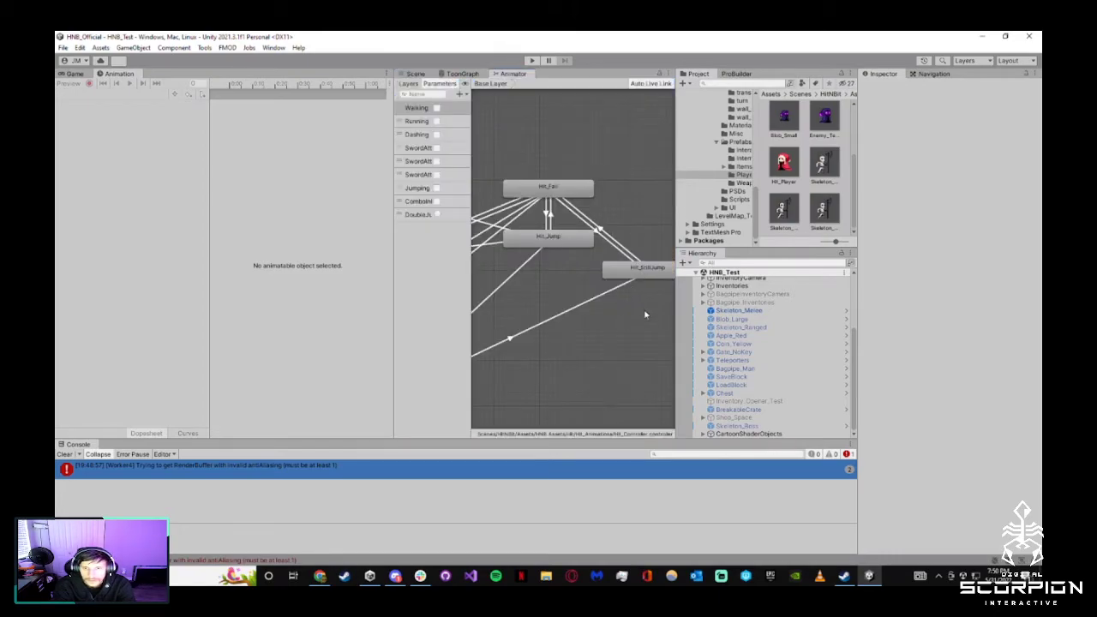
{"action": "left_click", "coordinate": [617, 247]}
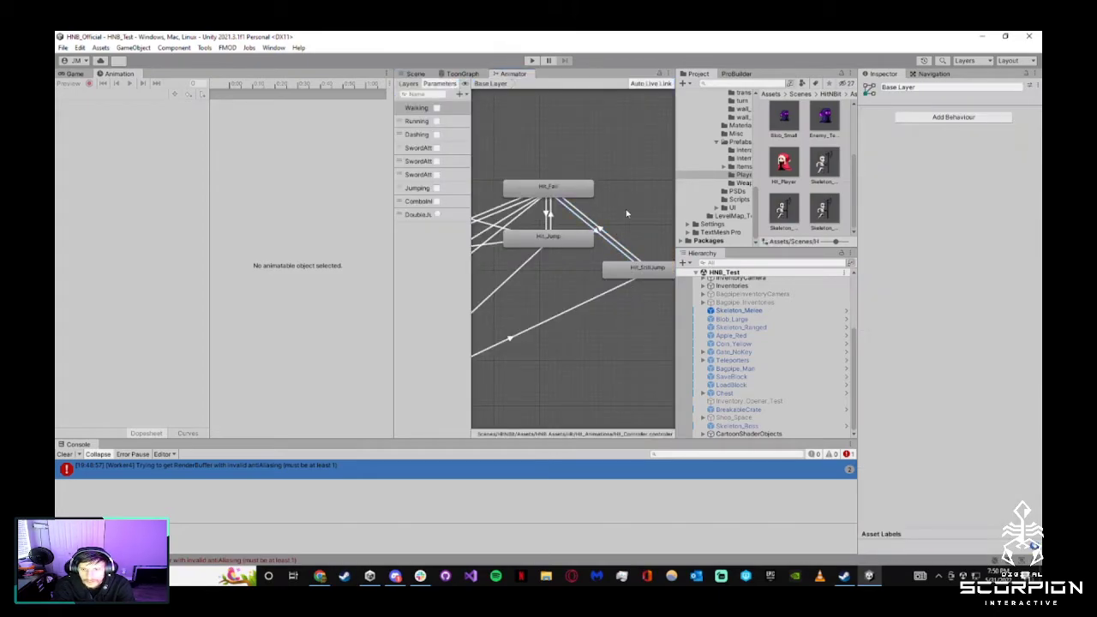
{"action": "left_click", "coordinate": [545, 223]}
{"action": "middle_click_drag", "start_coordinate": [545, 223], "coordinate": [578, 213]}
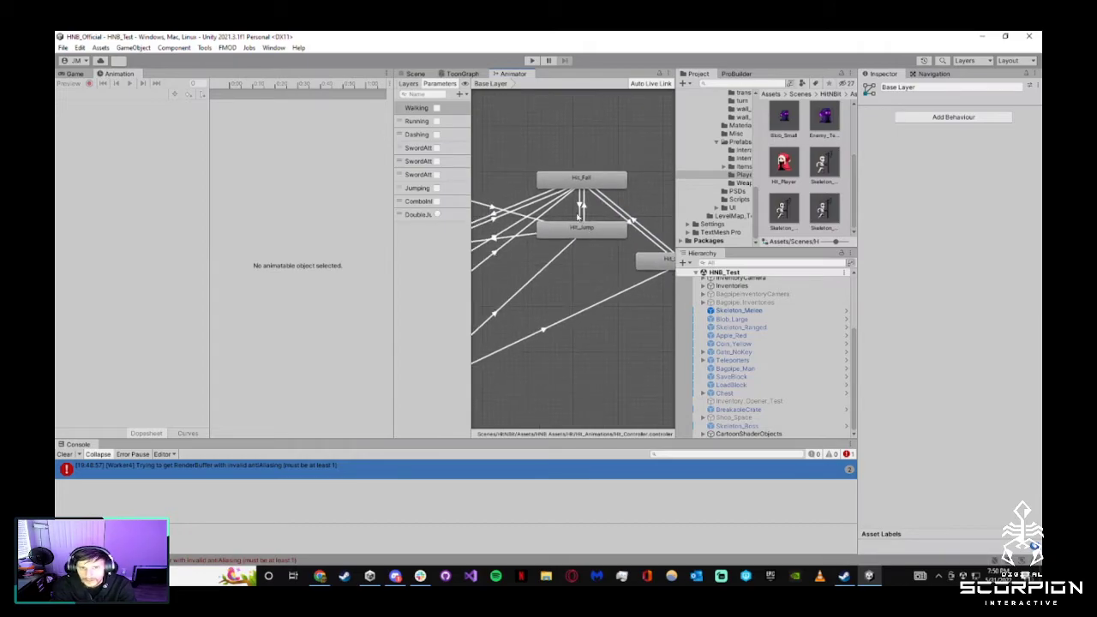
{"action": "left_click", "coordinate": [579, 235]}
{"action": "left_click_drag", "start_coordinate": [579, 236], "coordinate": [574, 243]}
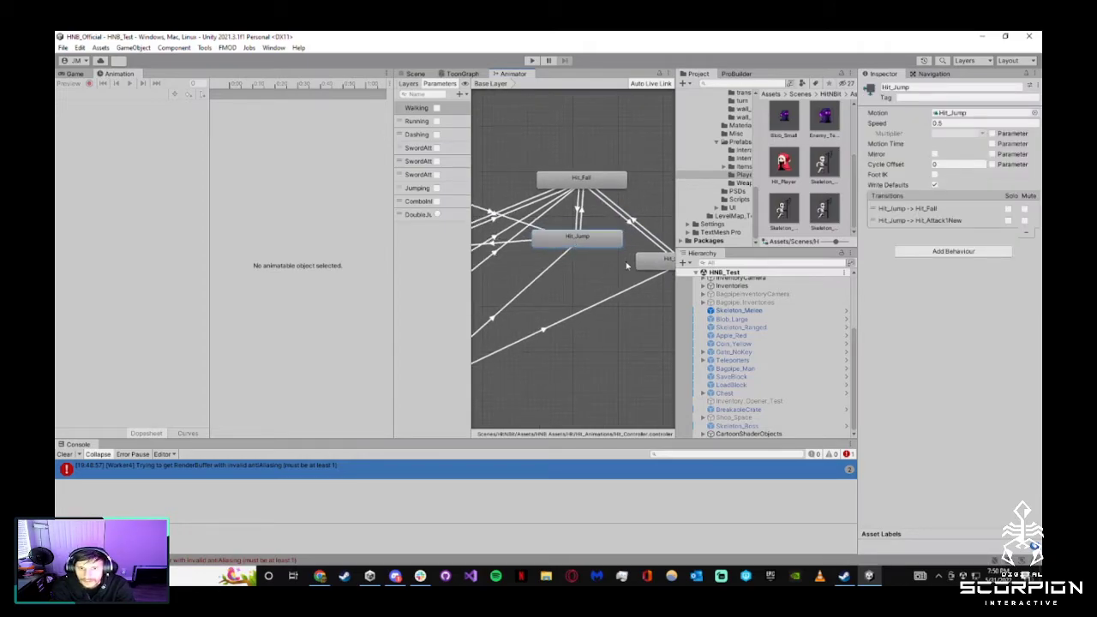
{"action": "middle_click_drag", "start_coordinate": [612, 268], "coordinate": [652, 253]}
{"action": "left_click", "coordinate": [531, 199]}
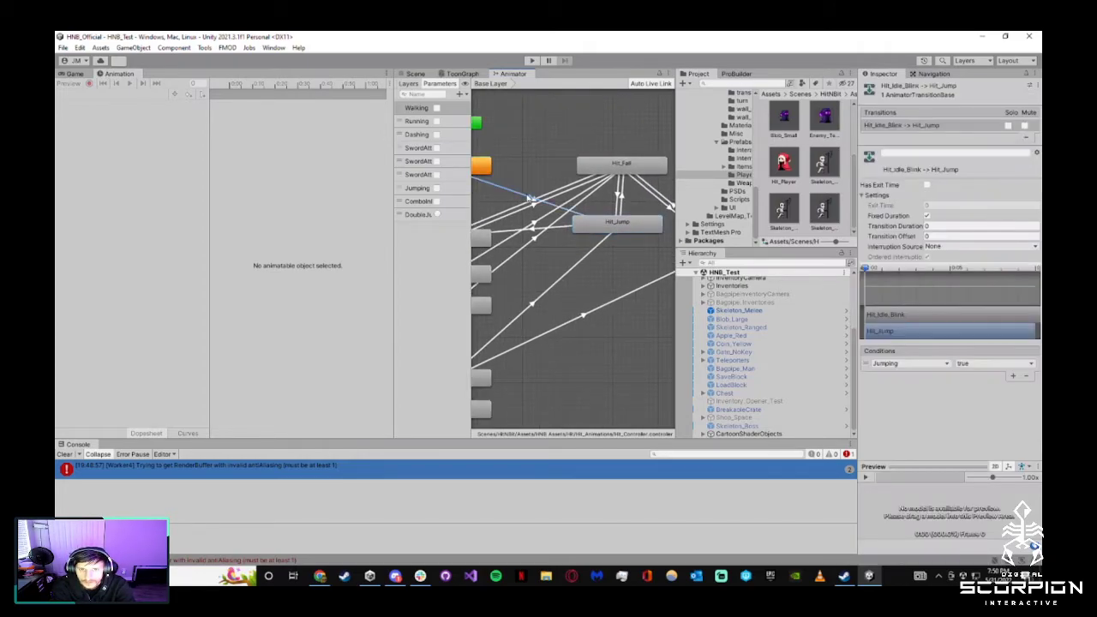
{"action": "middle_click_drag", "start_coordinate": [553, 177], "coordinate": [571, 222]}
{"action": "left_click", "coordinate": [593, 241]}
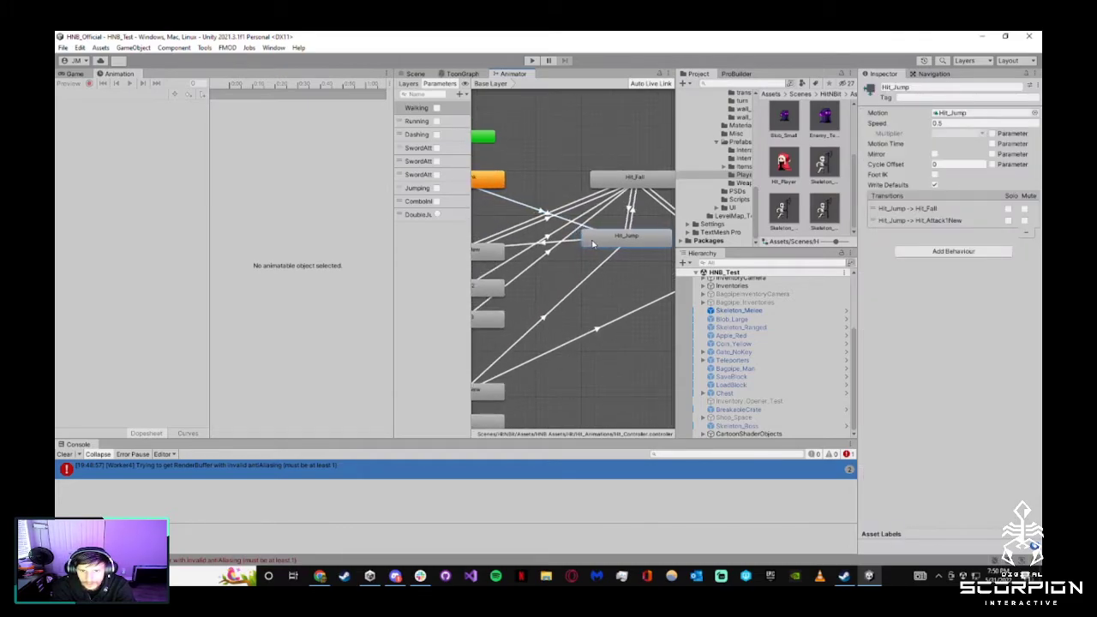
{"action": "left_click_drag", "start_coordinate": [591, 244], "coordinate": [594, 243]}
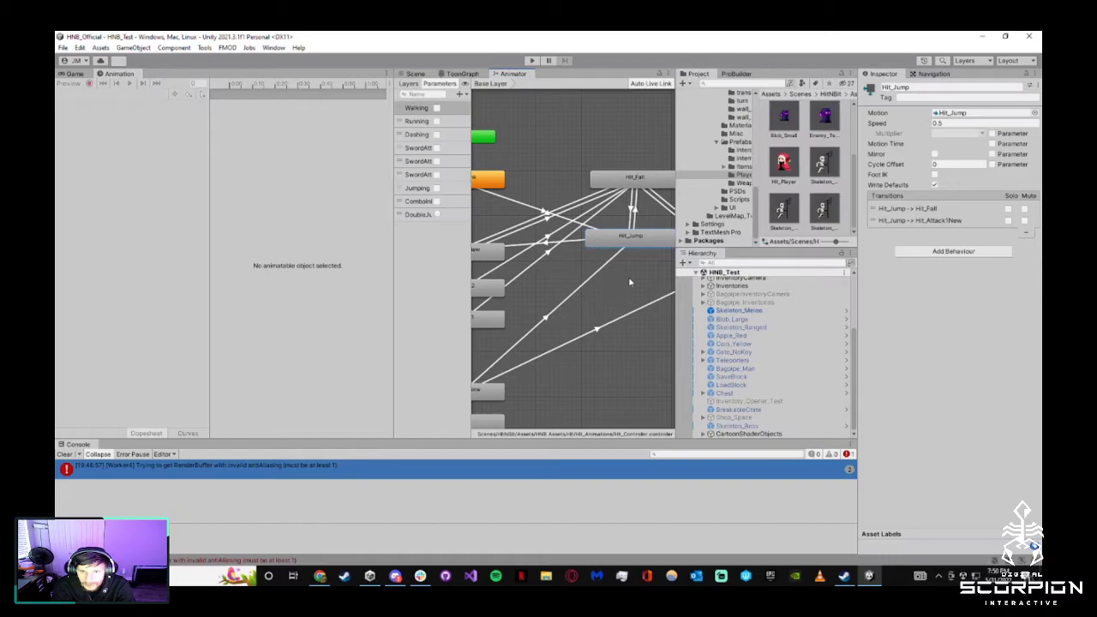
Inspect the settings and condition of the Hit_RunningNew to Hit_StillJump transition
{"action": "middle_click_drag", "start_coordinate": [629, 282], "coordinate": [582, 270]}
{"action": "scroll", "coordinate": [582, 271], "scroll_direction": "down", "scroll_amount": 2}
{"action": "scroll", "coordinate": [582, 318], "scroll_direction": "up", "scroll_amount": 2}
{"action": "scroll", "coordinate": [619, 246], "scroll_direction": "up", "scroll_amount": 1}
{"action": "left_click", "coordinate": [622, 243]}
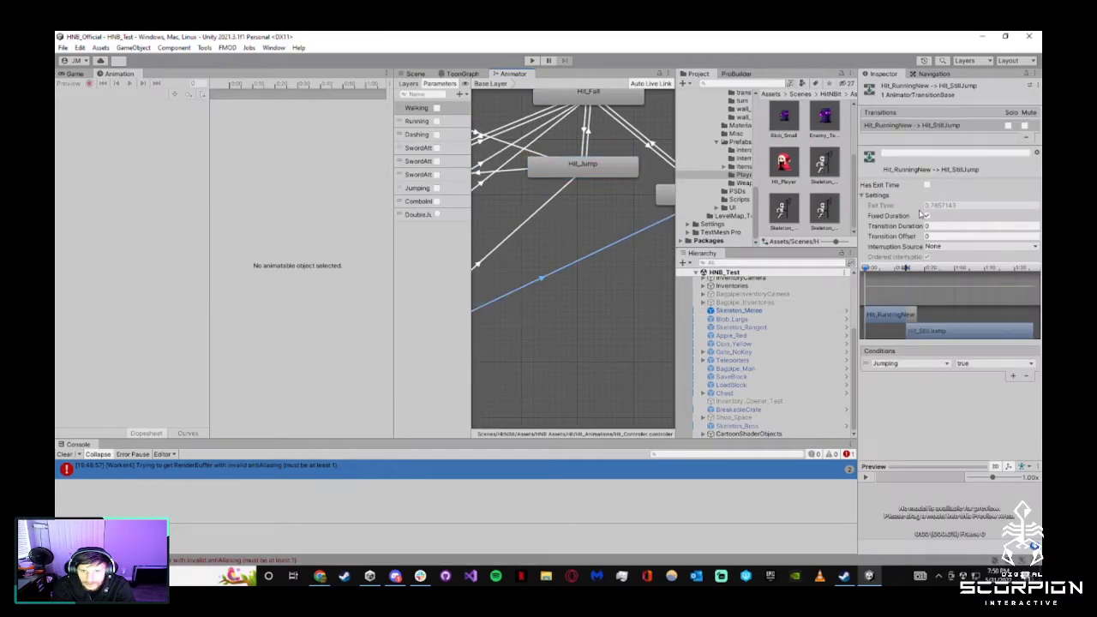
{"action": "middle_click_drag", "start_coordinate": [601, 273], "coordinate": [571, 345]}
{"action": "middle_click_drag", "start_coordinate": [541, 270], "coordinate": [620, 246]}
{"action": "middle_click_drag", "start_coordinate": [507, 240], "coordinate": [536, 238]}
{"action": "left_click_drag", "start_coordinate": [658, 221], "coordinate": [586, 114]}
{"action": "key", "text": "ctrl+z"}
{"action": "middle_click_drag", "start_coordinate": [606, 249], "coordinate": [694, 227]}
{"action": "scroll", "coordinate": [606, 306], "scroll_direction": "down", "scroll_amount": 5}
{"action": "left_click_drag", "start_coordinate": [579, 391], "coordinate": [569, 288]}
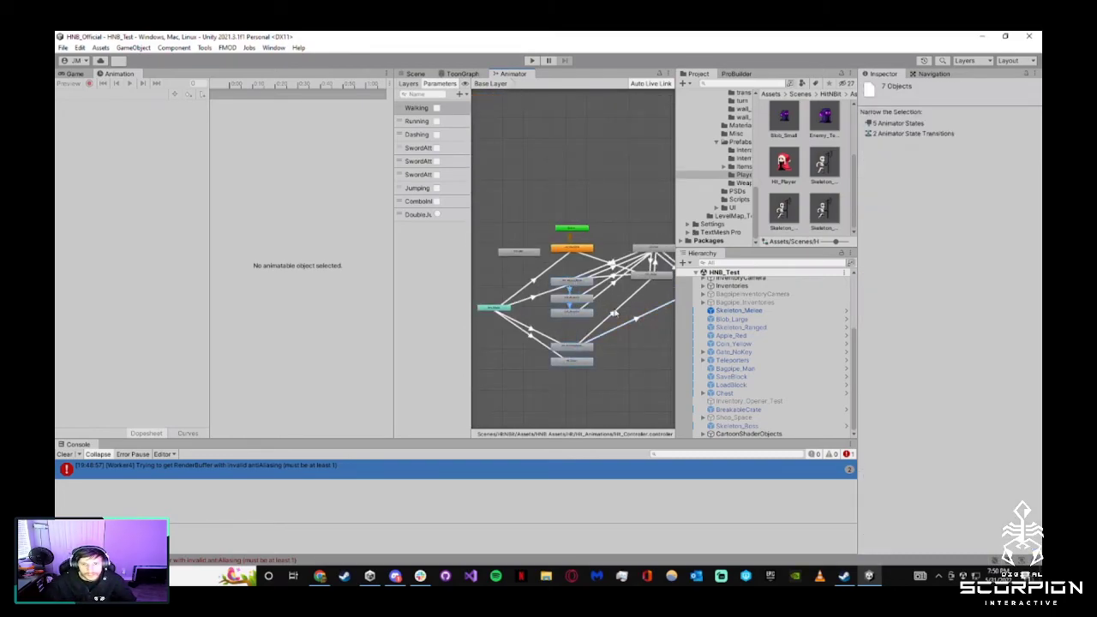
{"action": "left_click", "coordinate": [614, 314]}
{"action": "middle_click_drag", "start_coordinate": [614, 313], "coordinate": [549, 333]}
{"action": "scroll", "coordinate": [551, 292], "scroll_direction": "up", "scroll_amount": 5}
{"action": "scroll", "coordinate": [590, 286], "scroll_direction": "down", "scroll_amount": 6}
{"action": "scroll", "coordinate": [581, 265], "scroll_direction": "up", "scroll_amount": 2}
Move the Hit_Fall state well above the other states and raise Hit_Jump closer to Hit_Idle_Blink's level
{"action": "left_click", "coordinate": [596, 211]}
{"action": "left_click_drag", "start_coordinate": [595, 209], "coordinate": [595, 120]}
{"action": "middle_click_drag", "start_coordinate": [585, 251], "coordinate": [620, 249]}
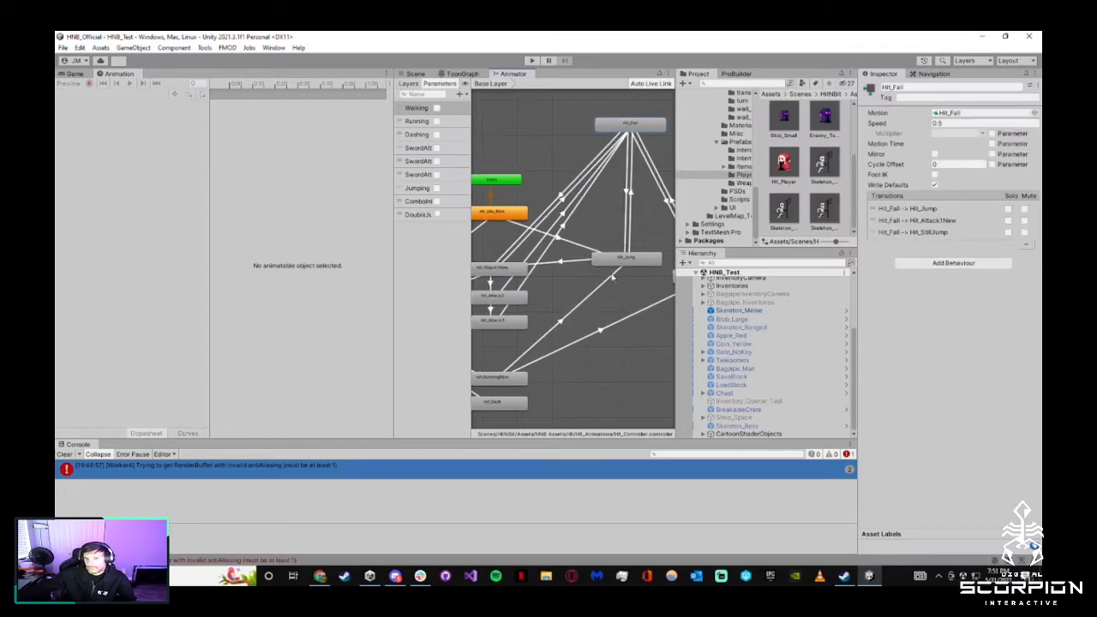
{"action": "left_click_drag", "start_coordinate": [642, 259], "coordinate": [637, 228]}
Create a transition from Hit_Idle_Blink to Hit_StillJump, using the Hit_Idle_Blink to Hit_Jump transition as reference
{"action": "left_click", "coordinate": [583, 227]}
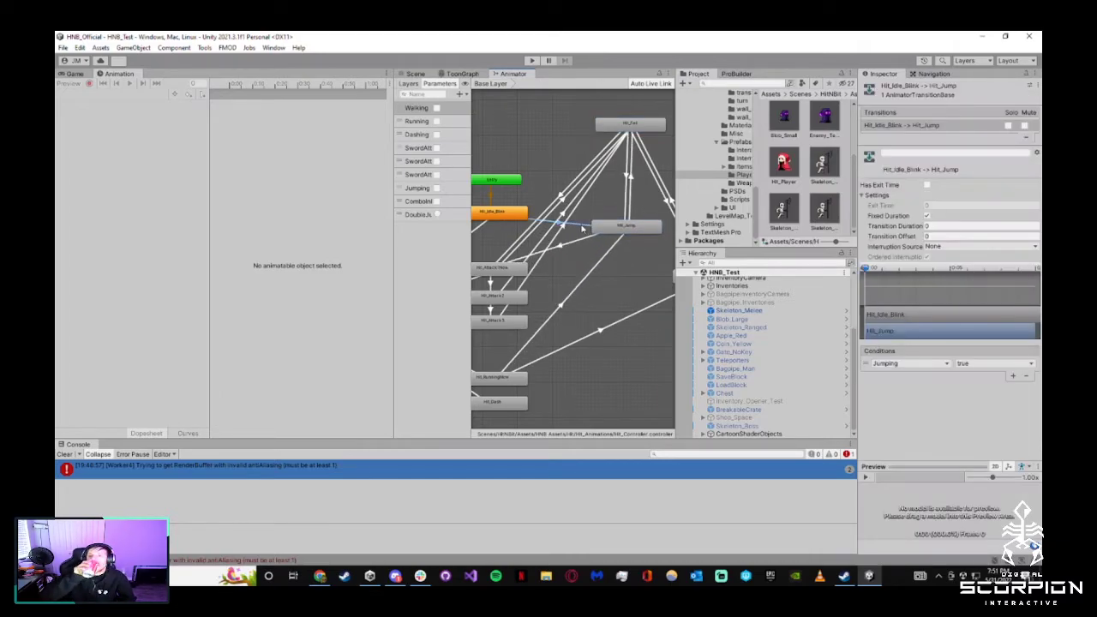
{"action": "right_click", "coordinate": [502, 221]}
{"action": "left_click", "coordinate": [520, 224]}
{"action": "middle_click_drag", "start_coordinate": [674, 267], "coordinate": [602, 258]}
{"action": "left_click", "coordinate": [605, 280]}
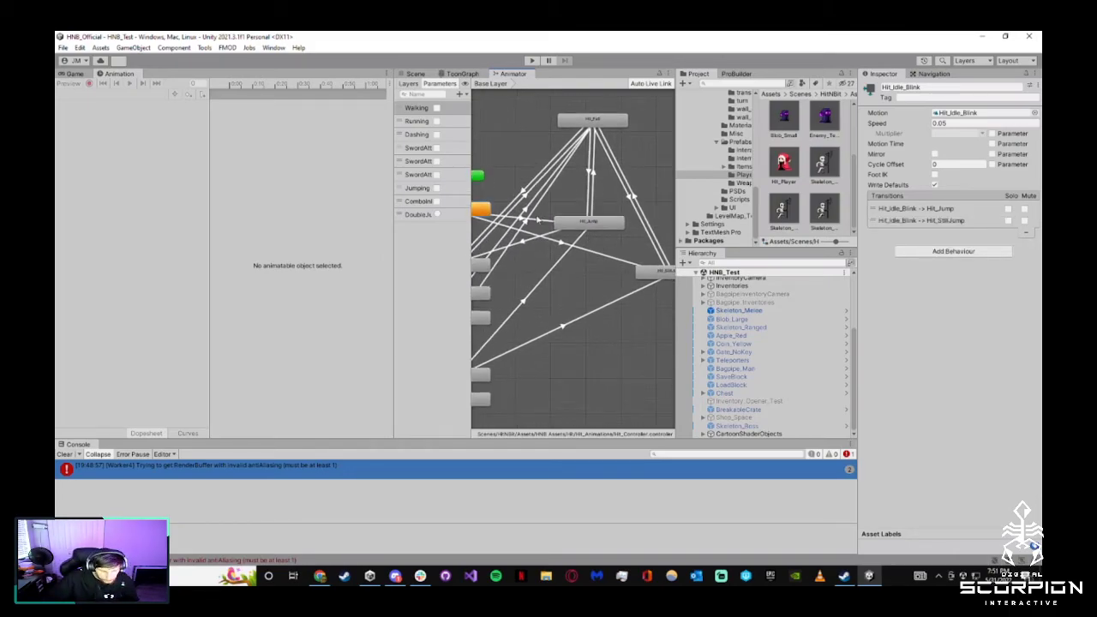
Configure the Hit_Idle_Blink to Hit_StillJump transition with no exit time, a duration of 0 and a Jumping true condition
{"action": "left_click", "coordinate": [561, 244]}
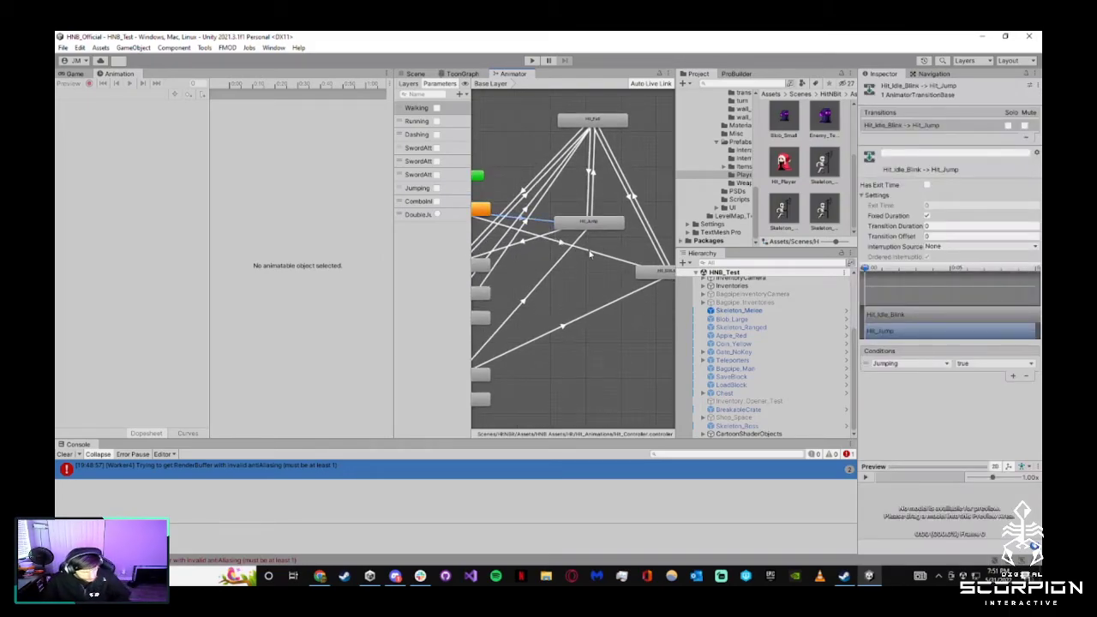
{"action": "left_click", "coordinate": [590, 253]}
{"action": "left_click", "coordinate": [936, 225]}
{"action": "type", "text": "0"}
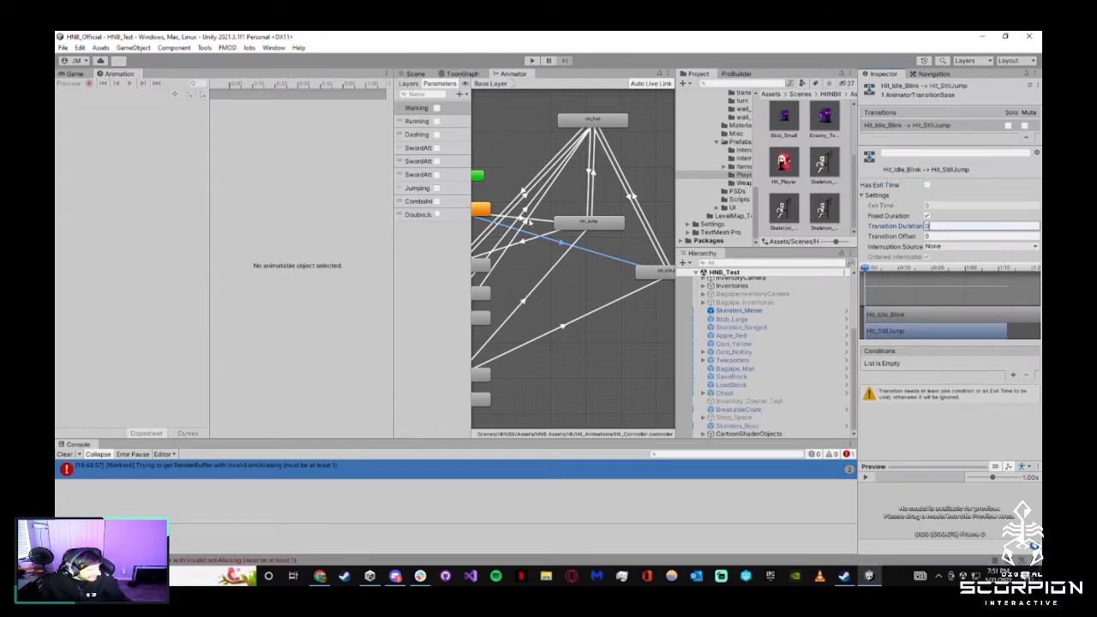
{"action": "left_click", "coordinate": [1011, 375]}
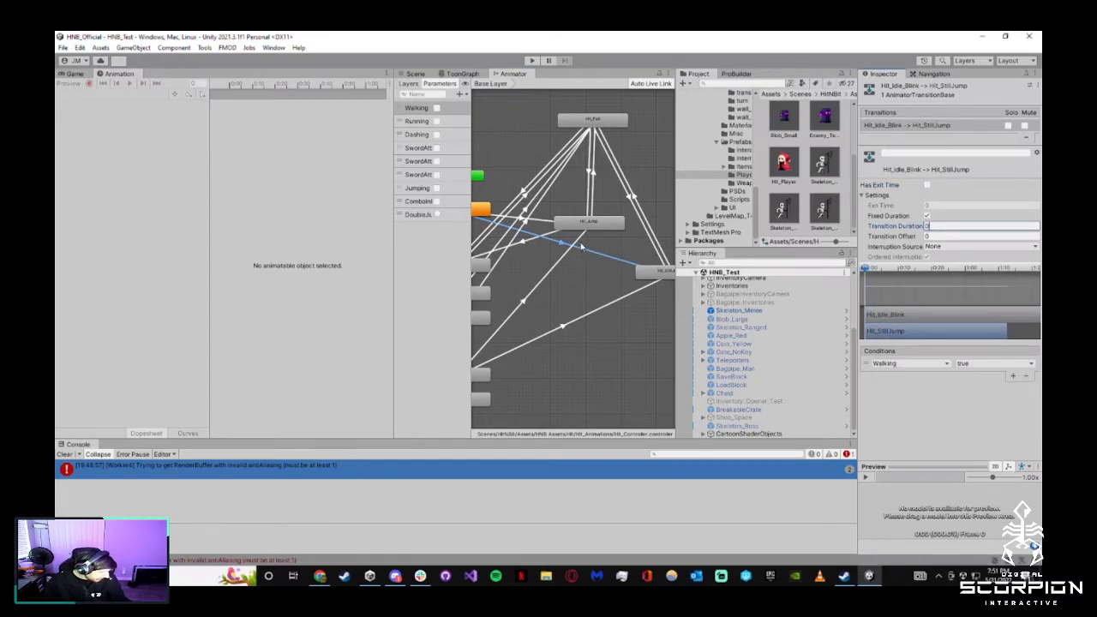
{"action": "left_click", "coordinate": [542, 223]}
{"action": "left_click", "coordinate": [619, 262]}
{"action": "left_click", "coordinate": [908, 363]}
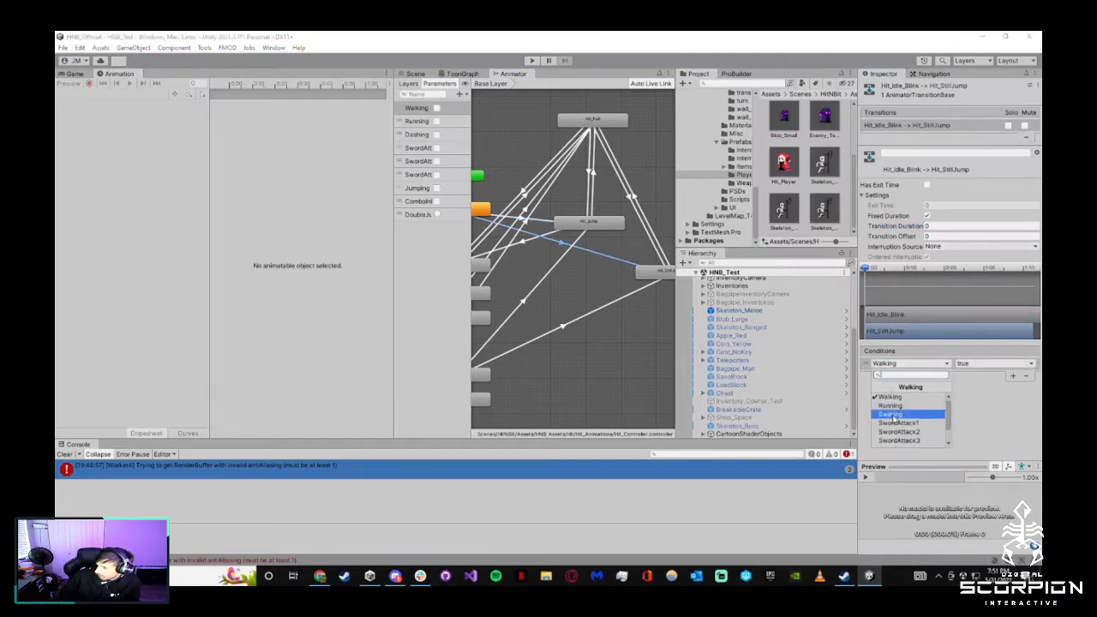
{"action": "left_click", "coordinate": [897, 421]}
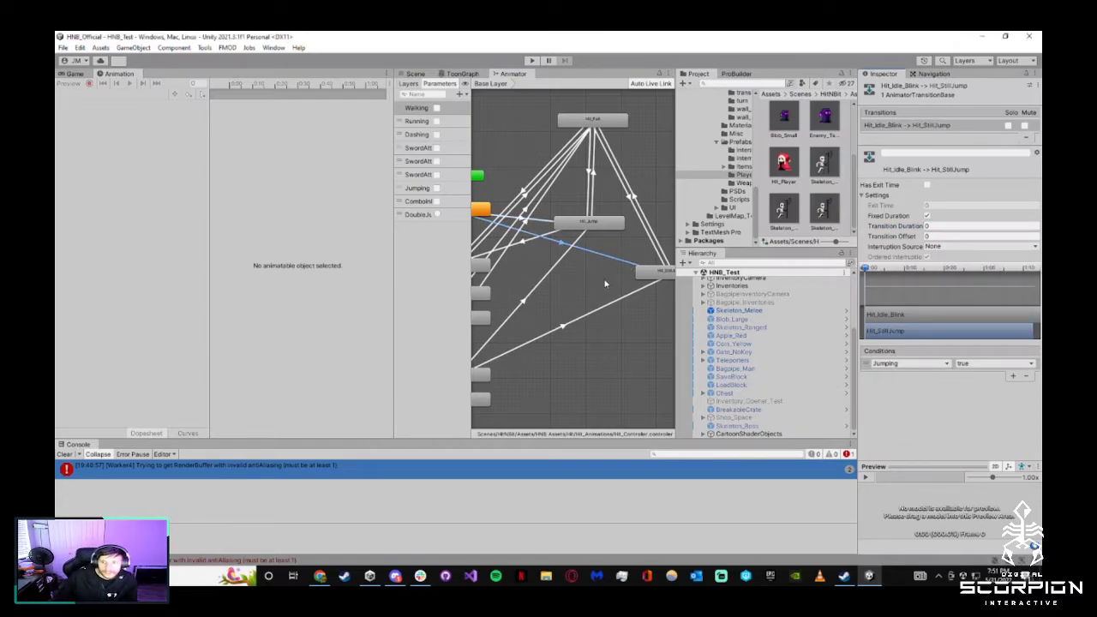
{"action": "left_click", "coordinate": [622, 245]}
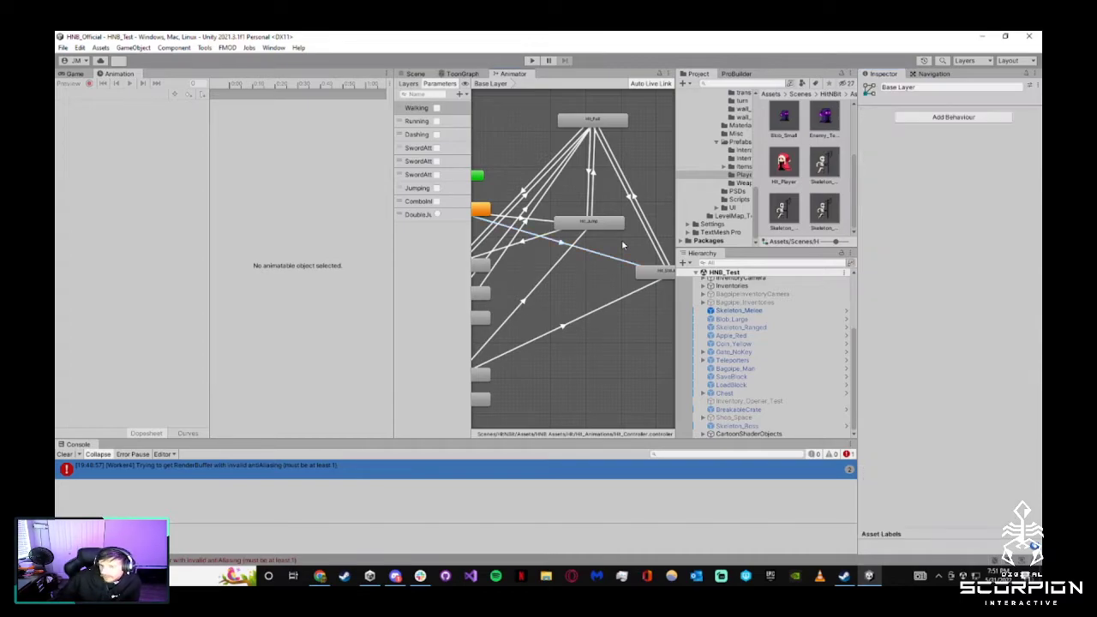
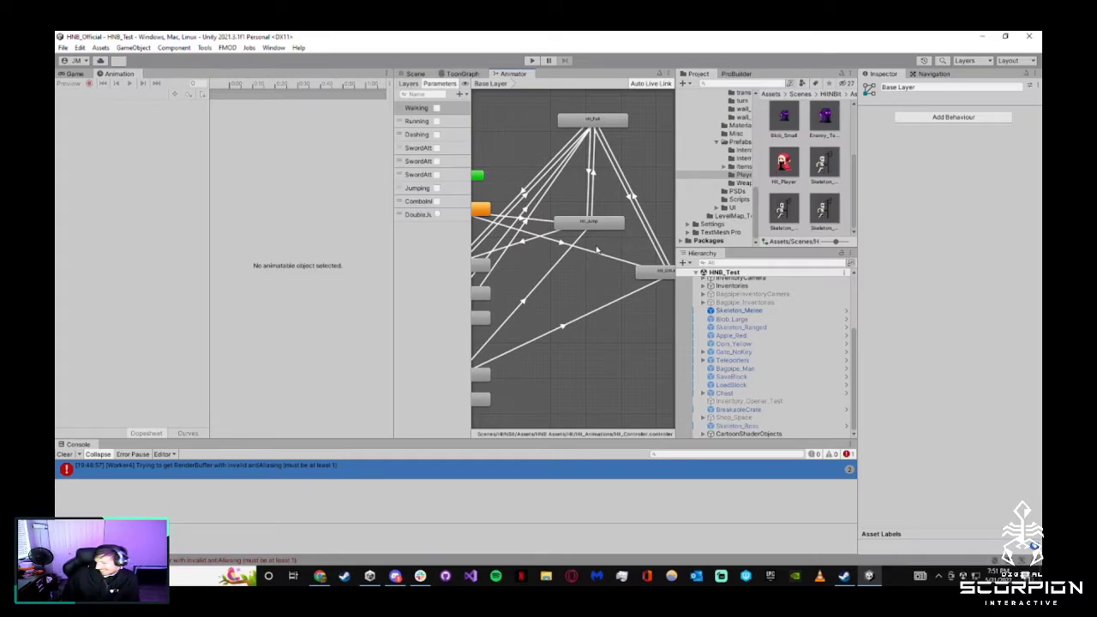
Check the Hit_Jump to Hit_Attack1New transition and create a matching one from Hit_StillJump to Hit_Attack1New
{"action": "mouse_move", "coordinate": [585, 281]}
{"action": "middle_mouse_down"}
{"action": "mouse_move", "coordinate": [571, 276]}
{"action": "mouse_move", "coordinate": [579, 275]}
{"action": "middle_mouse_up"}
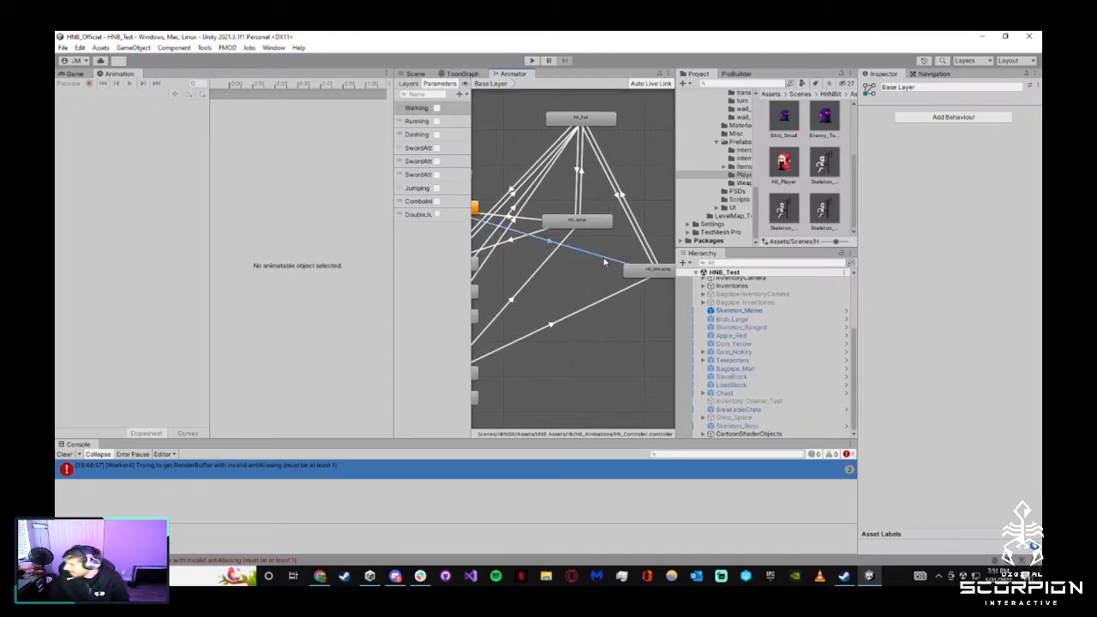
{"action": "left_click", "coordinate": [585, 221]}
{"action": "left_click_drag", "start_coordinate": [584, 220], "coordinate": [584, 222]}
{"action": "middle_click_drag", "start_coordinate": [583, 276], "coordinate": [623, 257]}
{"action": "left_click", "coordinate": [546, 226]}
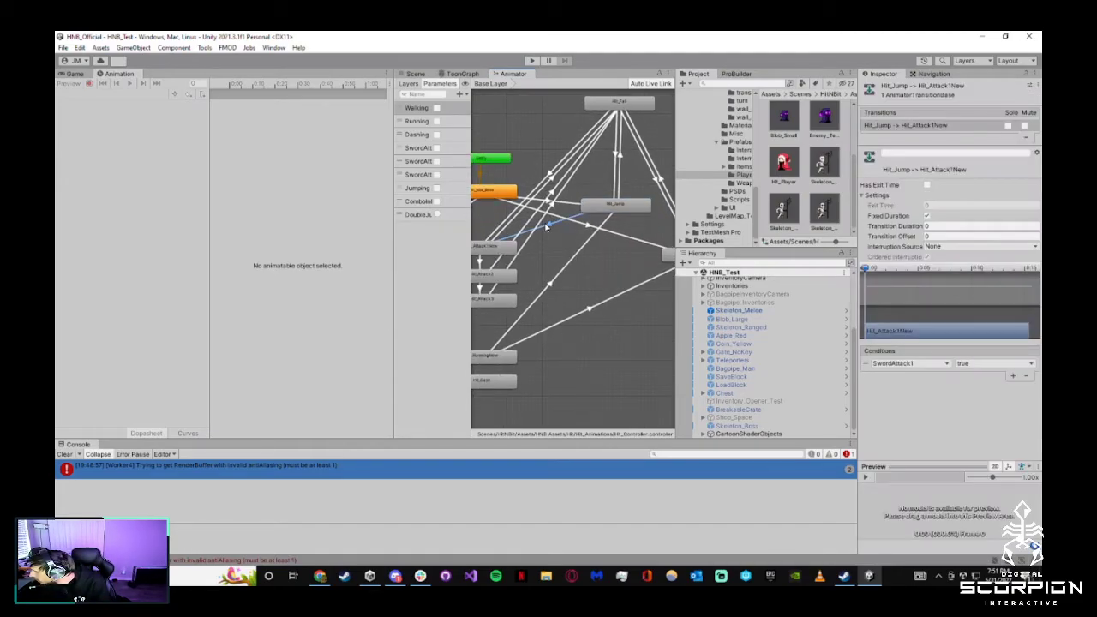
{"action": "right_click", "coordinate": [668, 251]}
{"action": "left_click", "coordinate": [699, 254]}
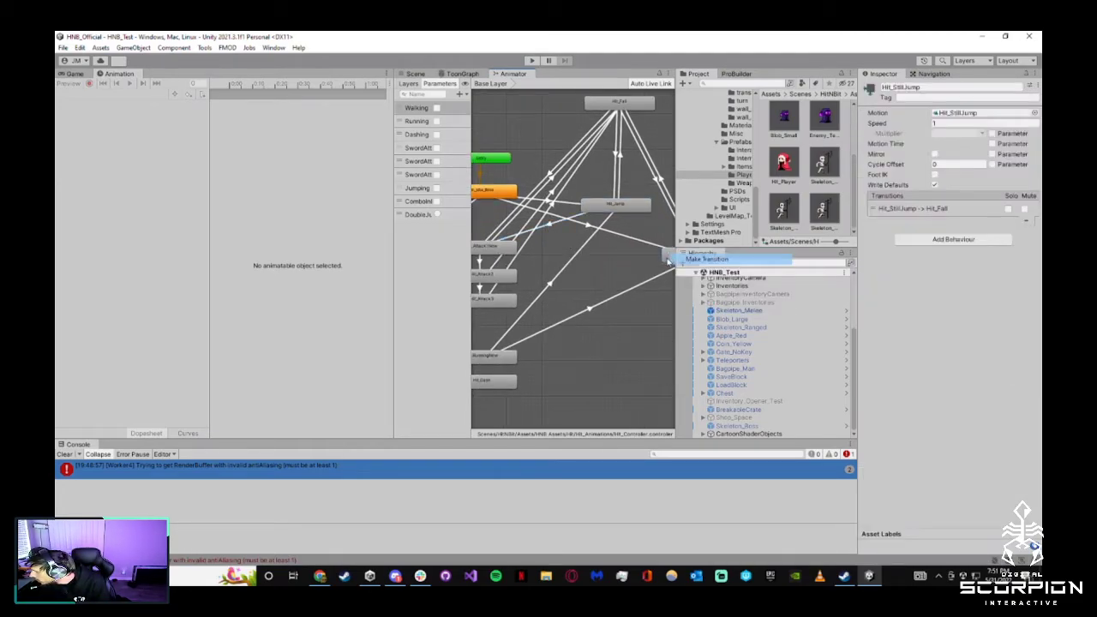
{"action": "left_click", "coordinate": [495, 247]}
{"action": "left_click", "coordinate": [588, 247]}
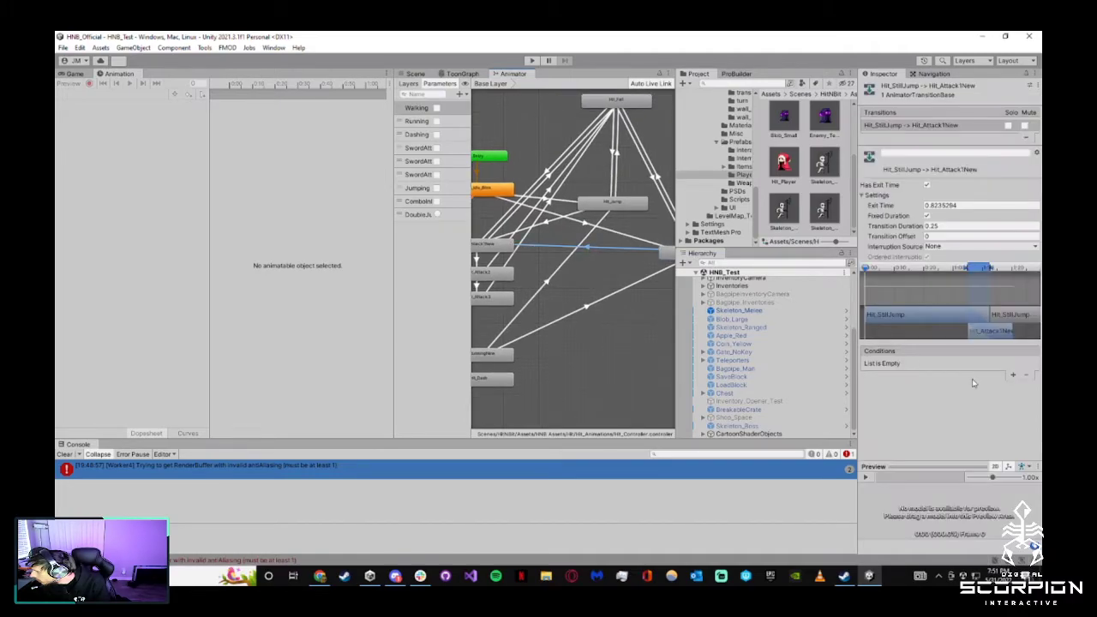
Give the Hit_StillJump to Hit_Attack1New transition a SwordAttack1 true condition, no exit time and a duration of 0
{"action": "left_click", "coordinate": [1013, 376]}
{"action": "left_click", "coordinate": [908, 364]}
{"action": "left_click", "coordinate": [900, 413]}
{"action": "left_click", "coordinate": [927, 184]}
{"action": "left_click", "coordinate": [936, 226]}
{"action": "type", "text": "0"}
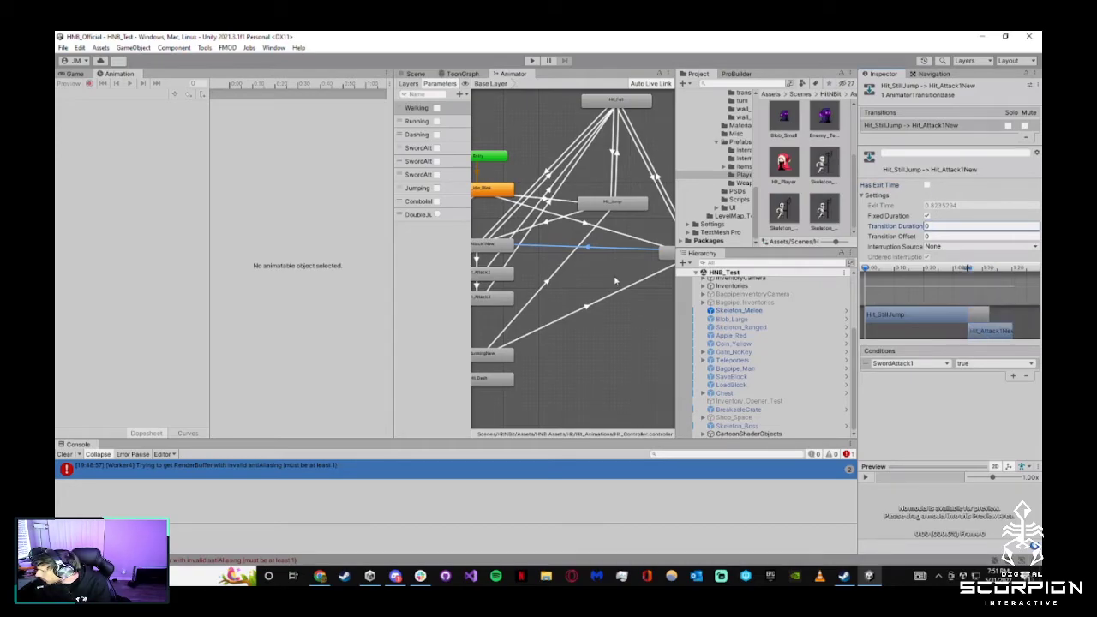
Compare the outgoing transitions of Hit_Jump and Hit_StillJump, and delete the Hit_Jump state
{"action": "left_click", "coordinate": [606, 206]}
{"action": "left_click_drag", "start_coordinate": [605, 207], "coordinate": [606, 215]}
{"action": "left_click", "coordinate": [668, 257]}
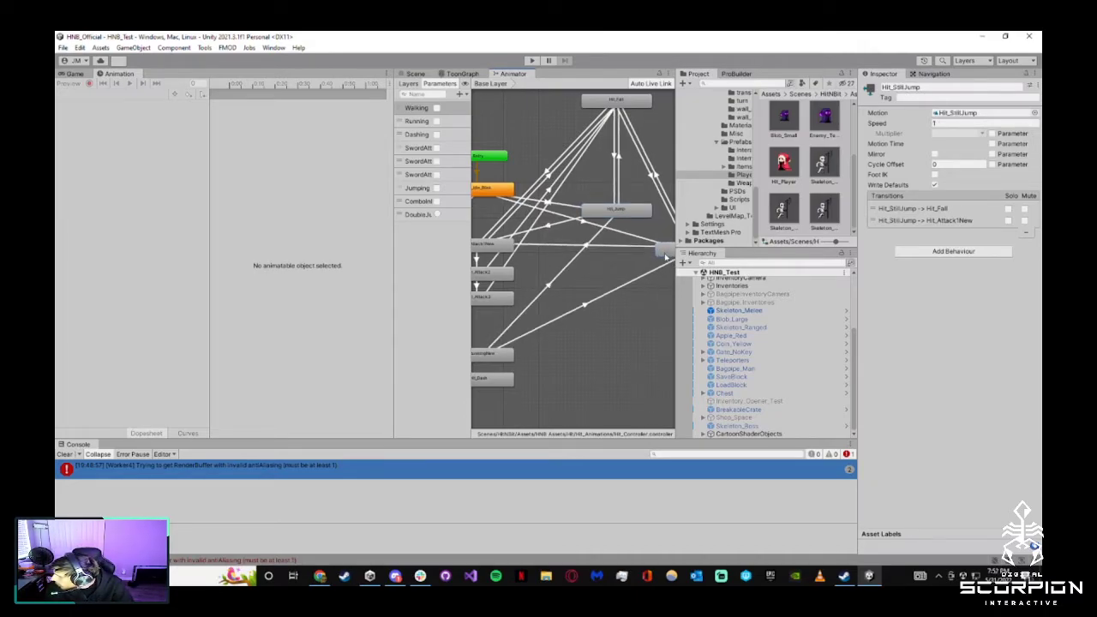
{"action": "left_click_drag", "start_coordinate": [610, 215], "coordinate": [614, 216]}
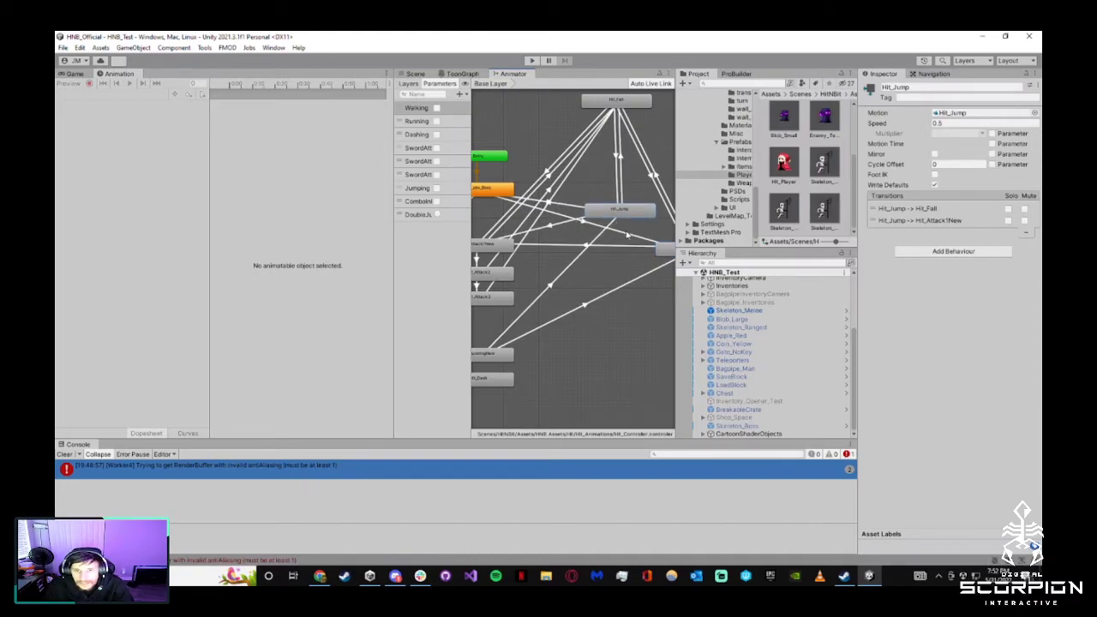
{"action": "key", "text": "Delete"}
Move the Hit_StillJump state into the deleted Hit_Jump's place and change its playback speed
{"action": "left_click_drag", "start_coordinate": [656, 252], "coordinate": [622, 230]}
{"action": "left_click", "coordinate": [606, 187]}
{"action": "left_click", "coordinate": [619, 229]}
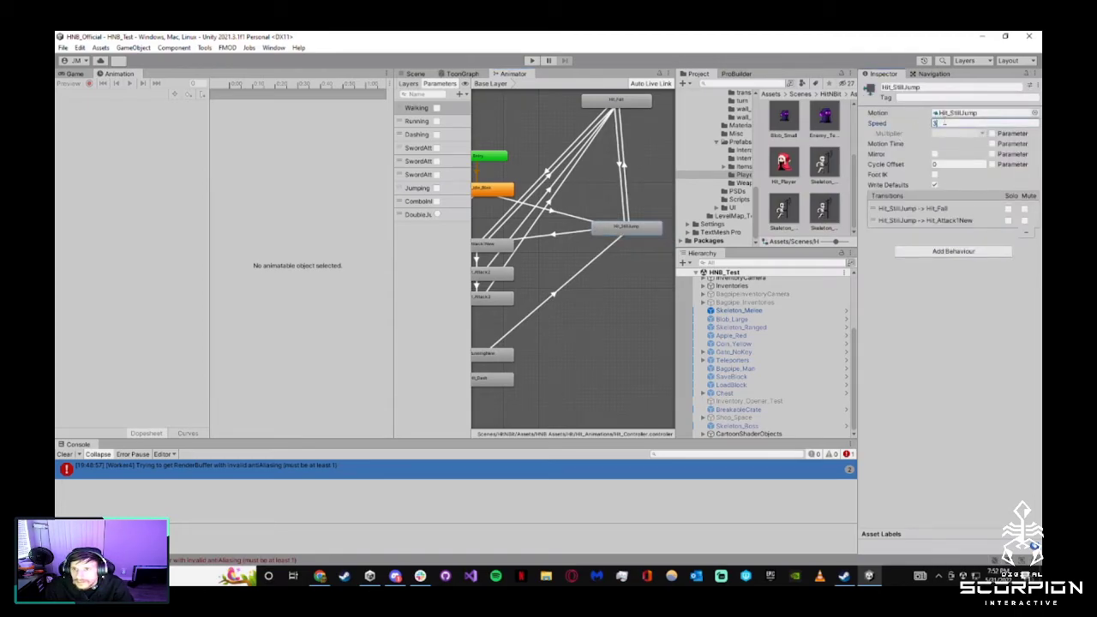
{"action": "left_click", "coordinate": [606, 191]}
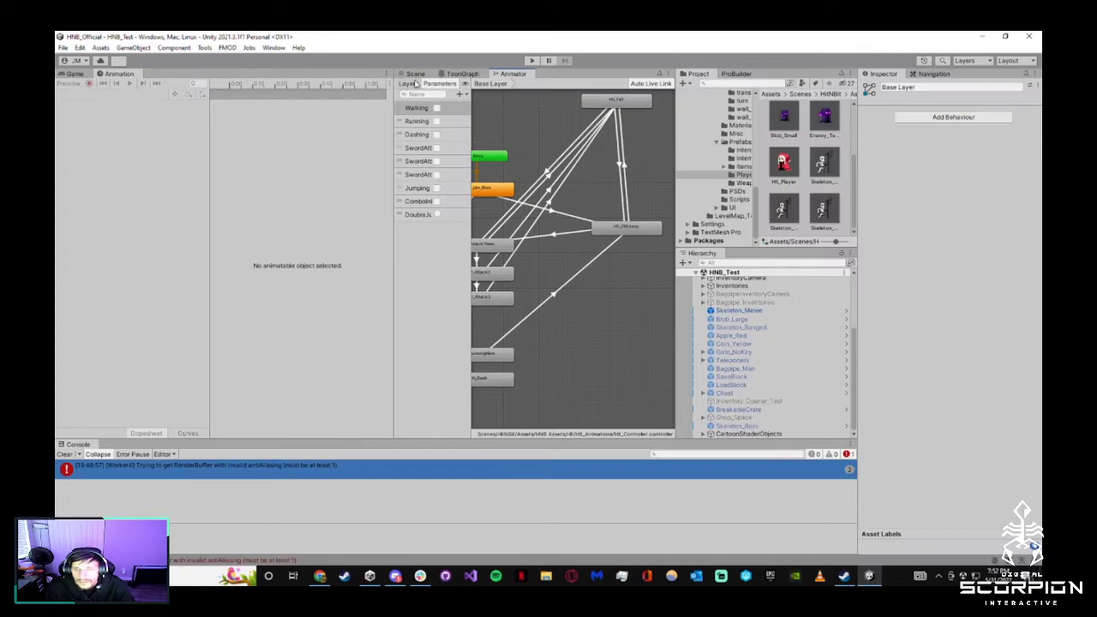
Run the scene with the game view beside the Animator graph and select the spawned Hit_Player to monitor its states
{"action": "left_click", "coordinate": [414, 73]}
{"action": "left_click", "coordinate": [74, 73]}
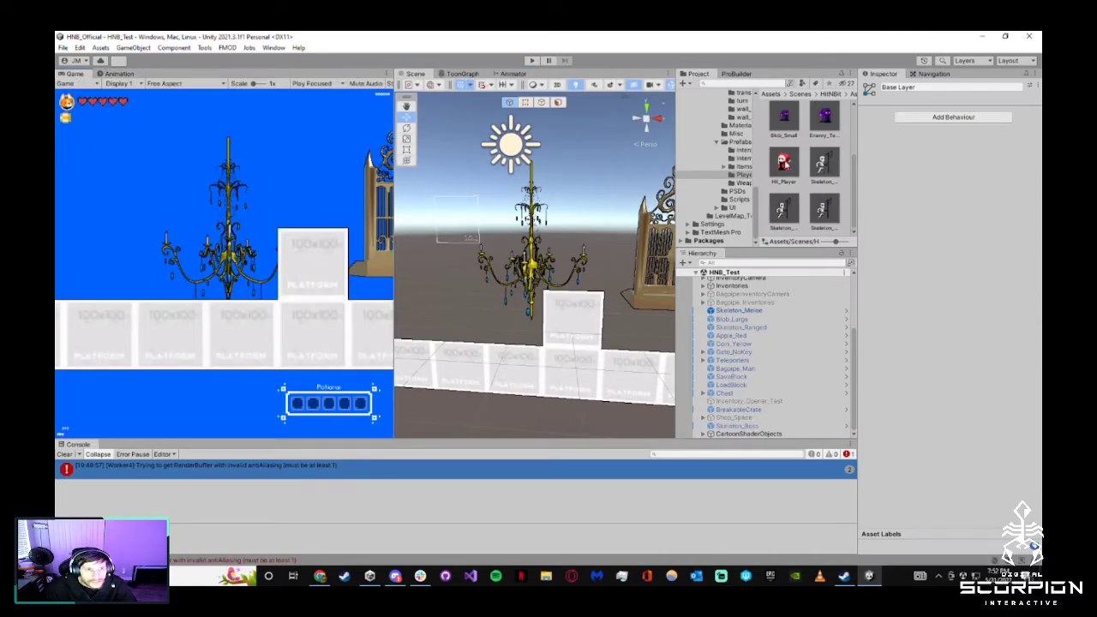
{"action": "left_click", "coordinate": [513, 74]}
{"action": "left_click", "coordinate": [531, 60]}
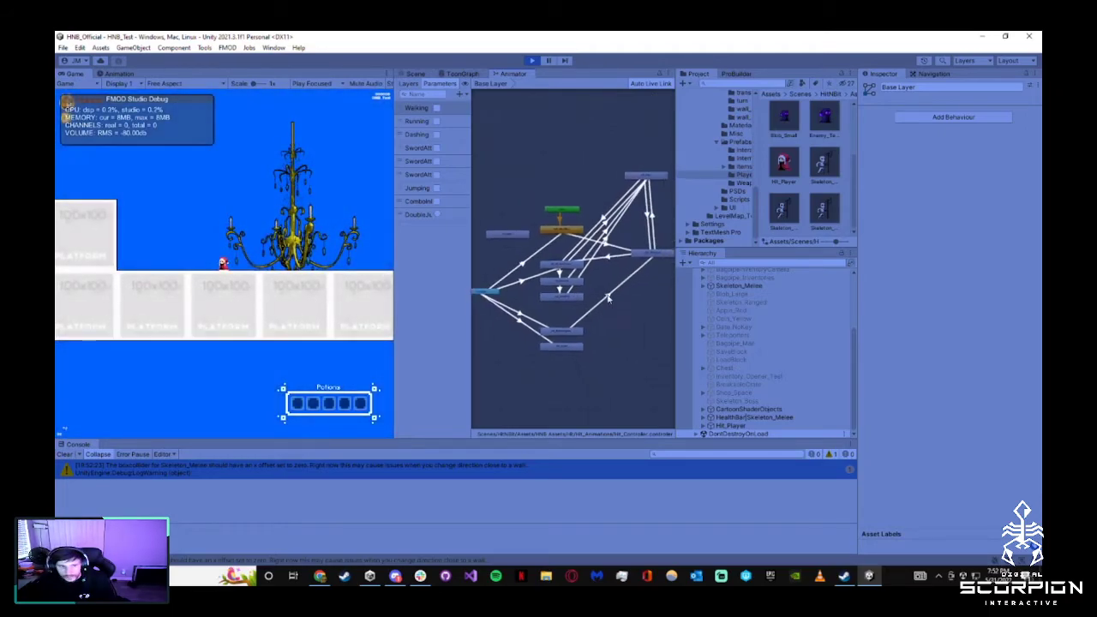
{"action": "left_click", "coordinate": [761, 428]}
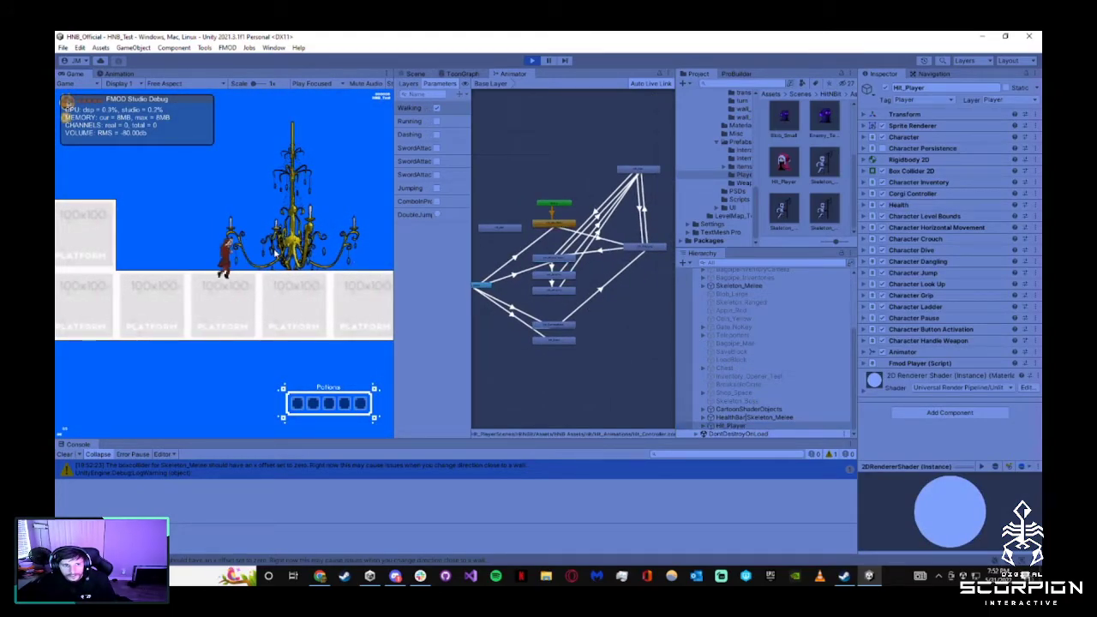
Move and repeatedly jump the player around the chandelier and platforms to watch the jump animation and its Animator state
{"action": "key", "text": "d"}
{"action": "key", "text": "space"}
{"action": "key", "text": "a"}
{"action": "key", "text": "space"}
{"action": "key", "text": "space"}
{"action": "key", "text": "space"}
{"action": "key", "text": "space"}
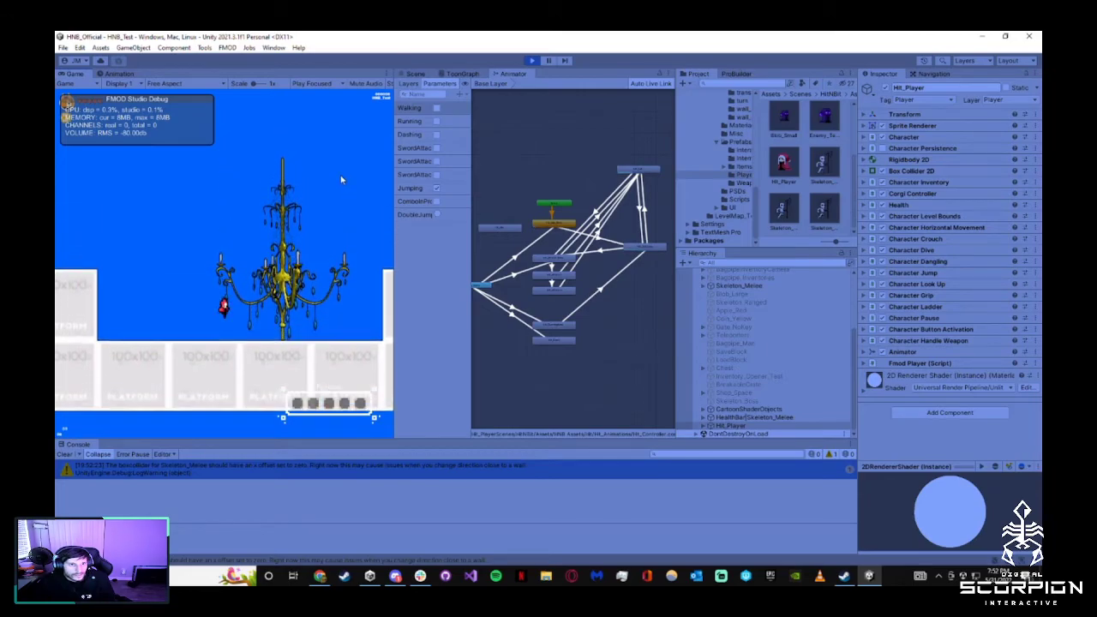
{"action": "key", "text": "Left"}
{"action": "key", "text": "space"}
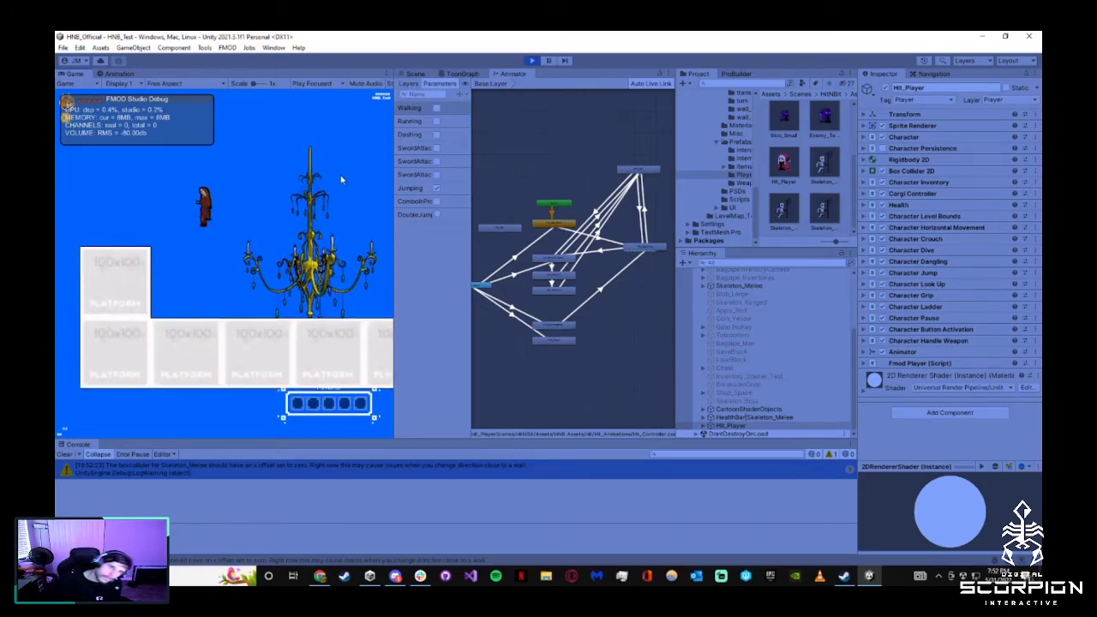
{"action": "key", "text": "space"}
{"action": "key", "text": "space"}
Pause the running game in mid-jump and advance it frame by frame to examine the jump and landing
{"action": "left_click", "coordinate": [549, 62]}
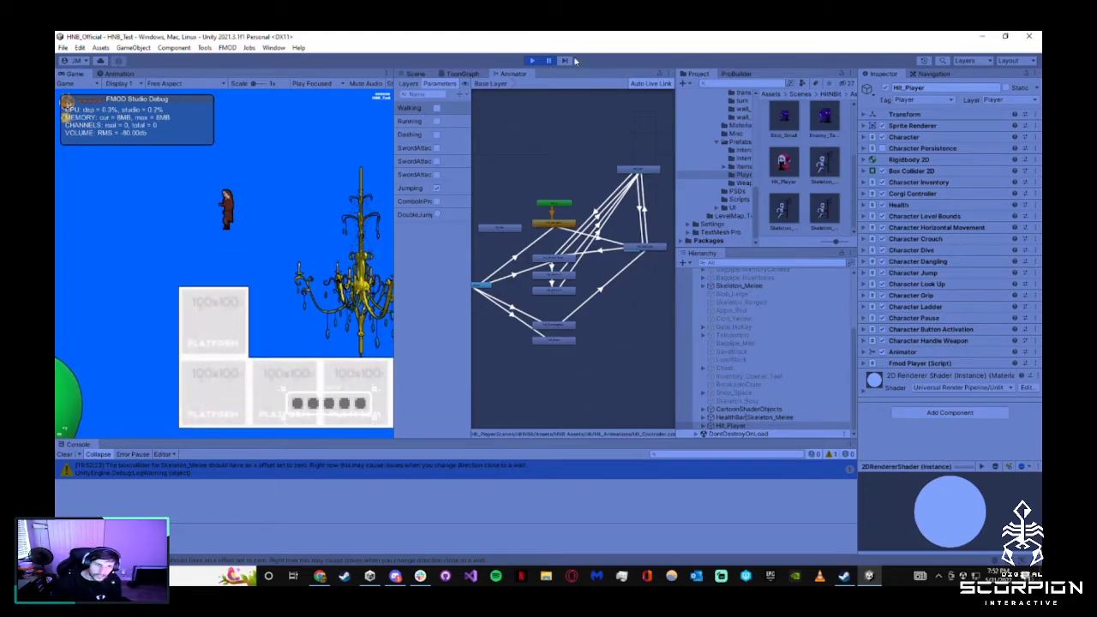
{"action": "left_click", "coordinate": [569, 61]}
{"action": "left_click", "coordinate": [569, 61]}
{"action": "left_click", "coordinate": [569, 61]}
{"action": "left_click", "coordinate": [569, 61]}
{"action": "left_click", "coordinate": [569, 61]}
{"action": "left_click", "coordinate": [569, 61]}
{"action": "left_click", "coordinate": [569, 61]}
{"action": "left_click", "coordinate": [569, 60]}
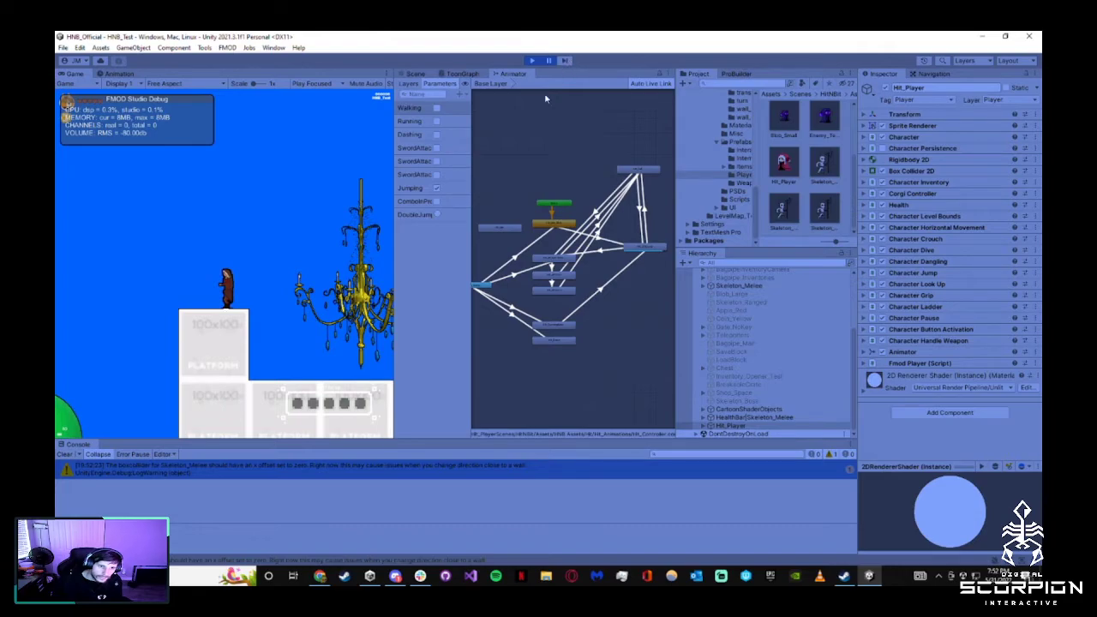
Stop play mode, open the Hit_Player prefab in the scene view and play back its Hit_StillJump clip
{"action": "left_click", "coordinate": [113, 74]}
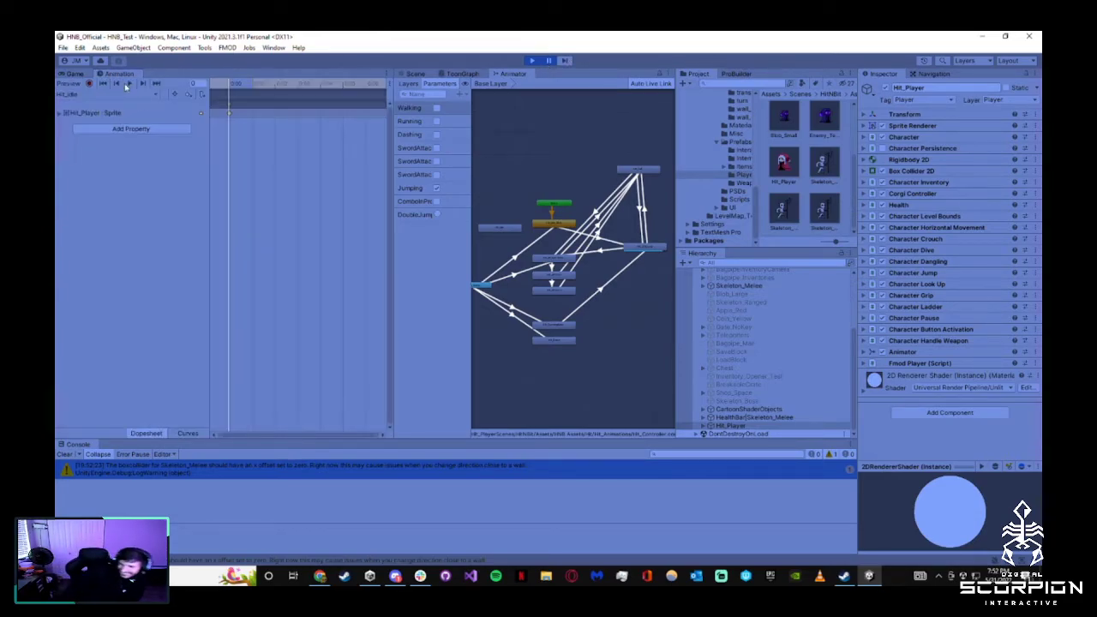
{"action": "left_click", "coordinate": [531, 61]}
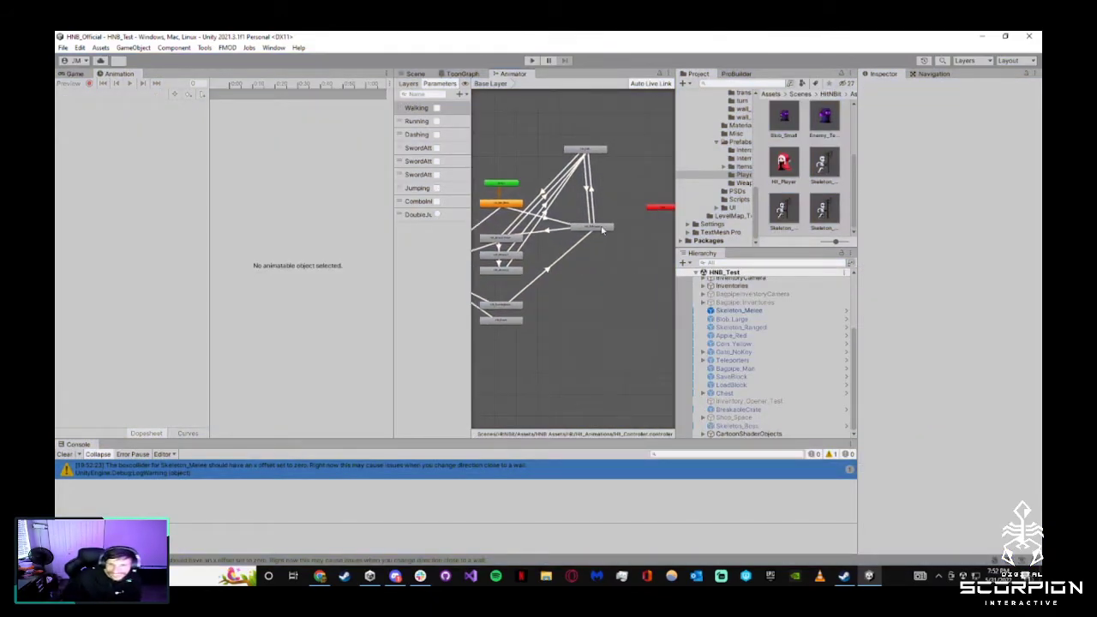
{"action": "double_click", "coordinate": [783, 163]}
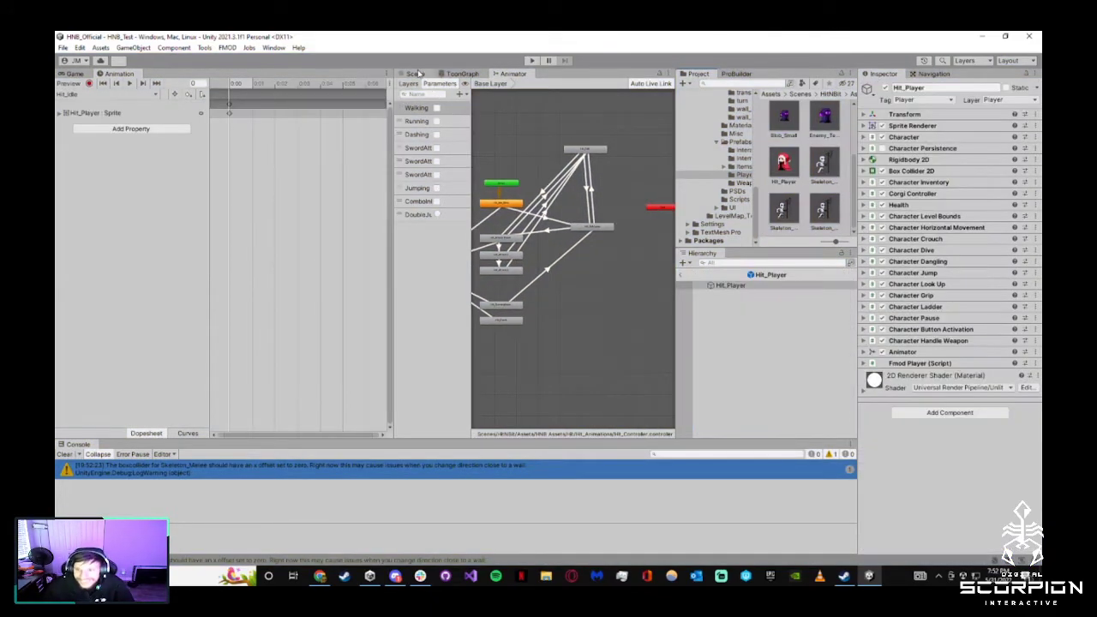
{"action": "left_click", "coordinate": [417, 74]}
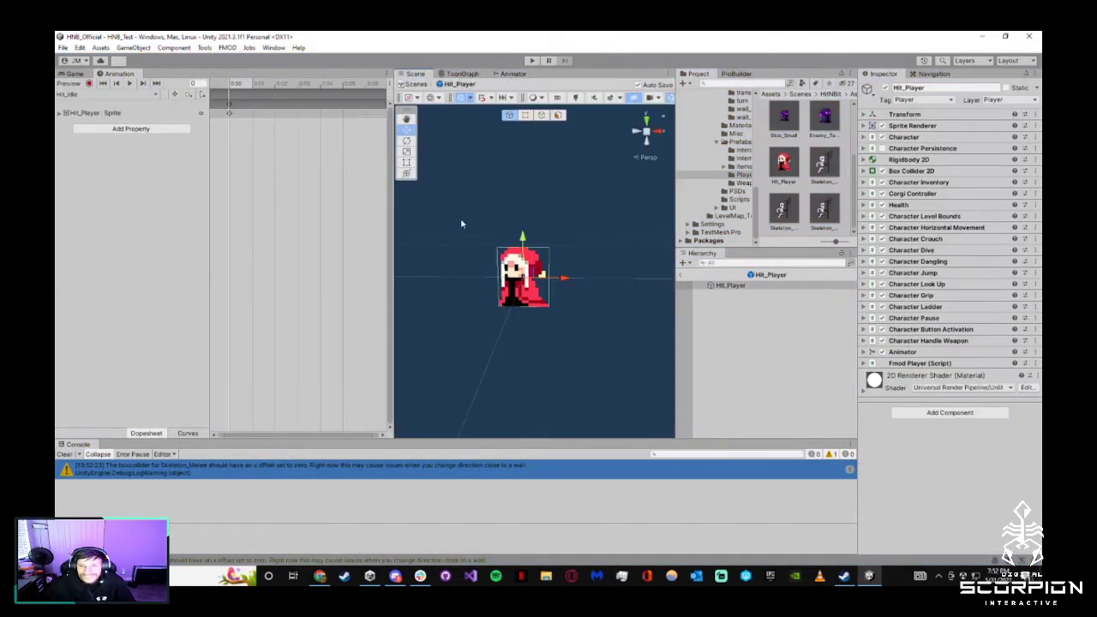
{"action": "left_click", "coordinate": [122, 94]}
{"action": "left_click", "coordinate": [109, 195]}
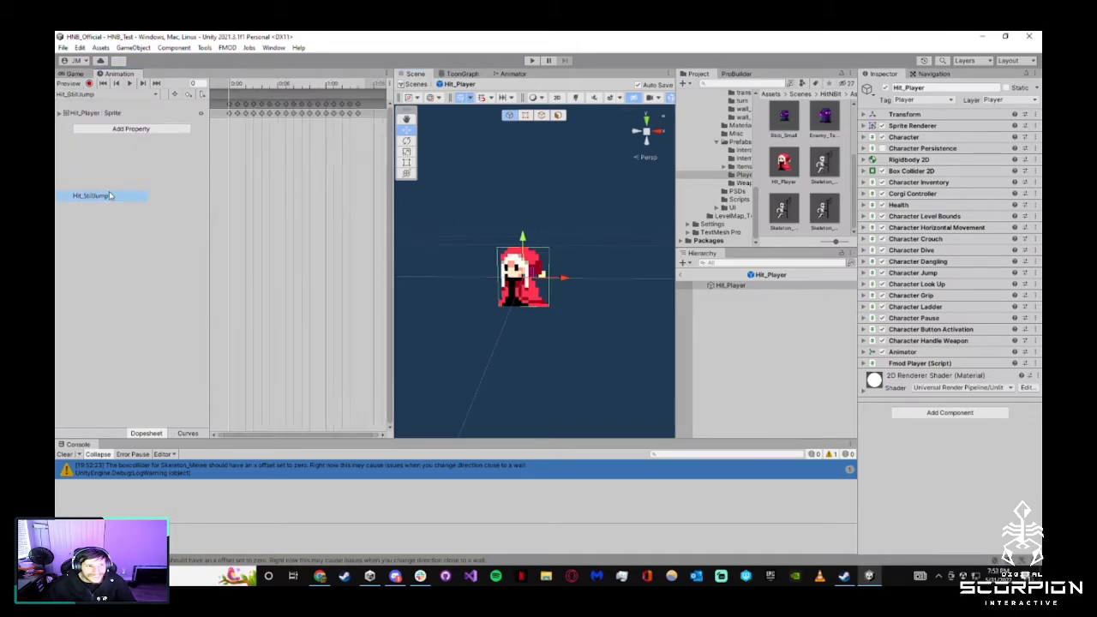
{"action": "left_click", "coordinate": [130, 84]}
{"action": "left_click", "coordinate": [563, 379]}
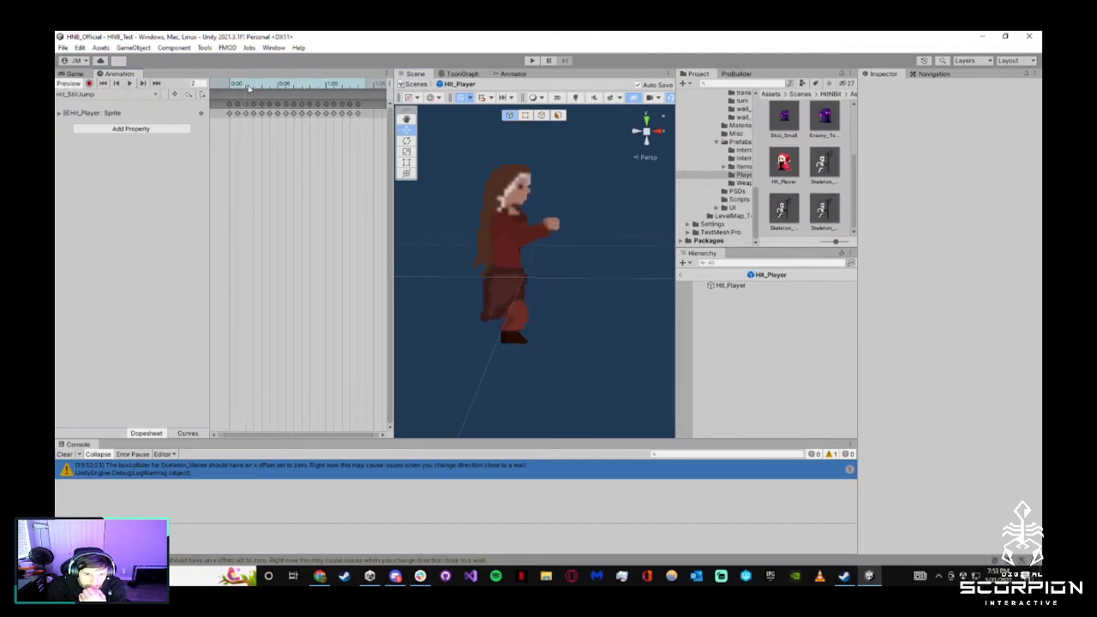
Delete the Hit_StillJump keyframes before frame 6, shift the remaining ones to the clip's start and preview the result
{"action": "left_click_drag", "start_coordinate": [258, 85], "coordinate": [279, 89]}
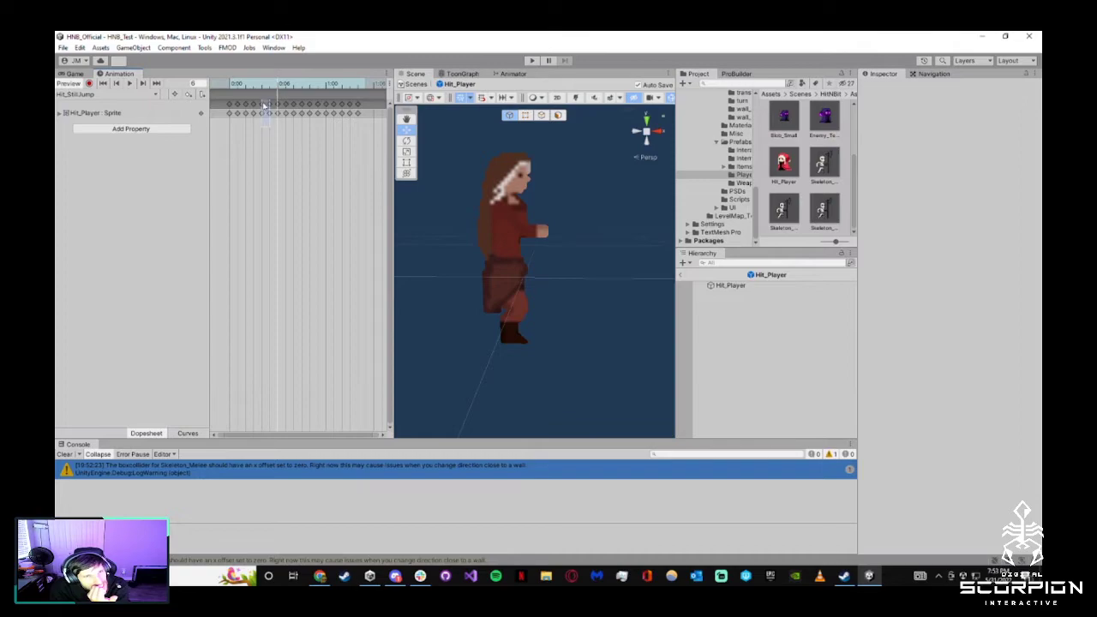
{"action": "left_click_drag", "start_coordinate": [221, 101], "coordinate": [220, 101]}
{"action": "key", "text": "Delete"}
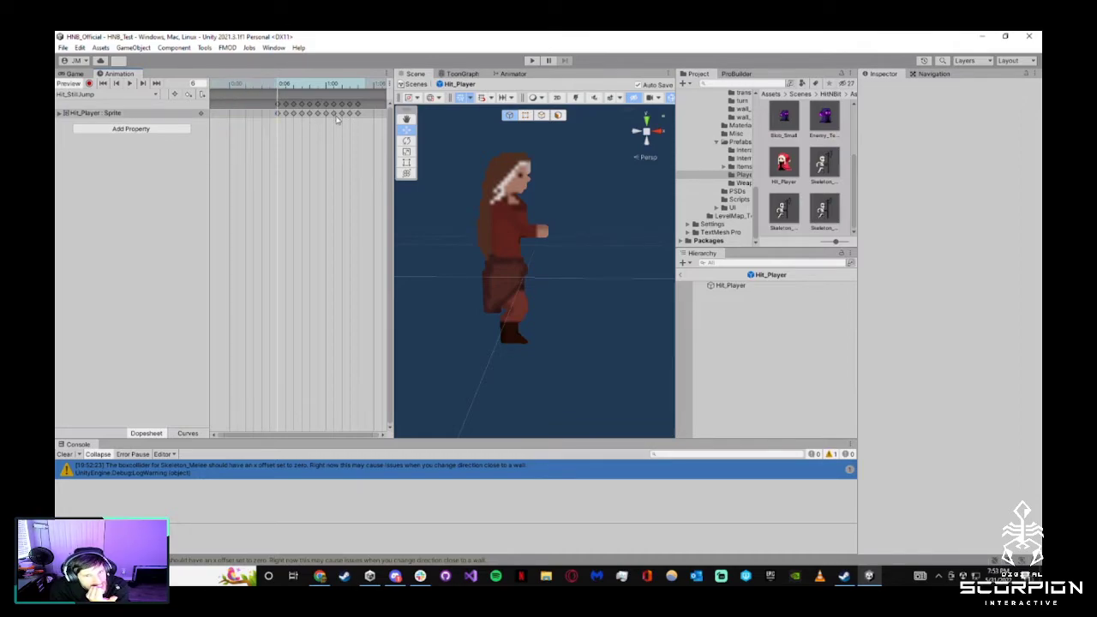
{"action": "left_click_drag", "start_coordinate": [368, 125], "coordinate": [233, 107]}
{"action": "left_click", "coordinate": [162, 177]}
{"action": "left_click", "coordinate": [129, 83]}
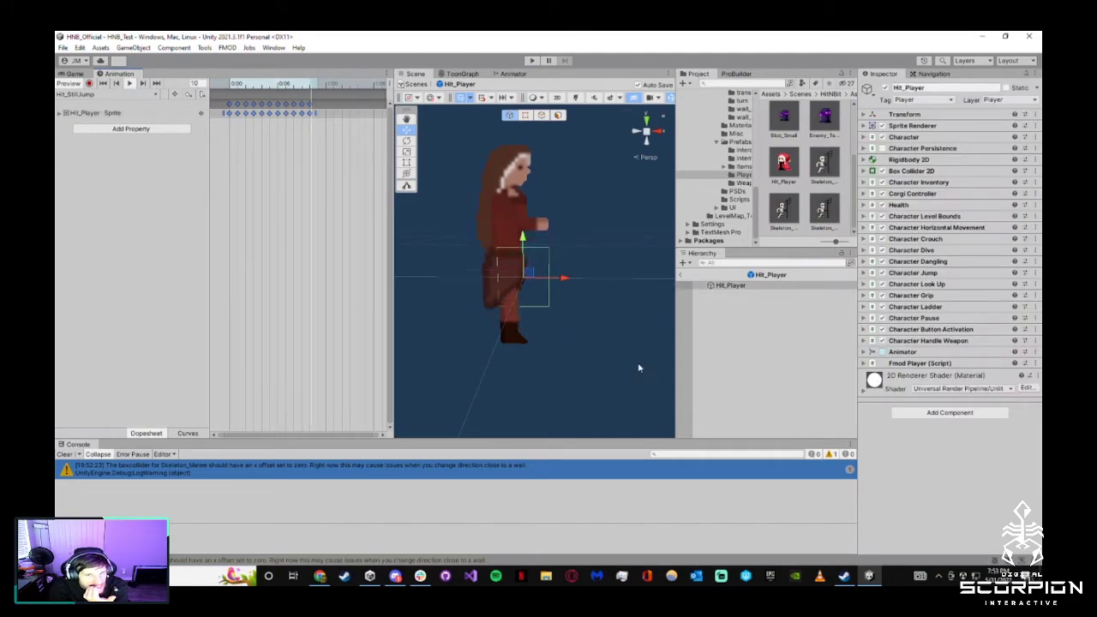
{"action": "left_click", "coordinate": [596, 360]}
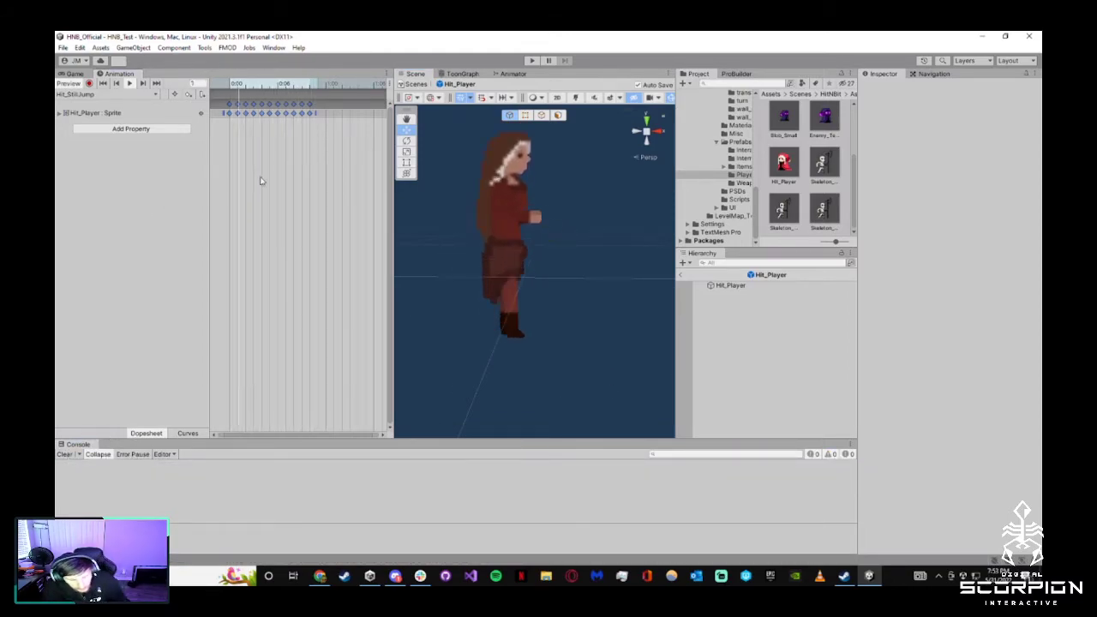
{"action": "left_click", "coordinate": [304, 173]}
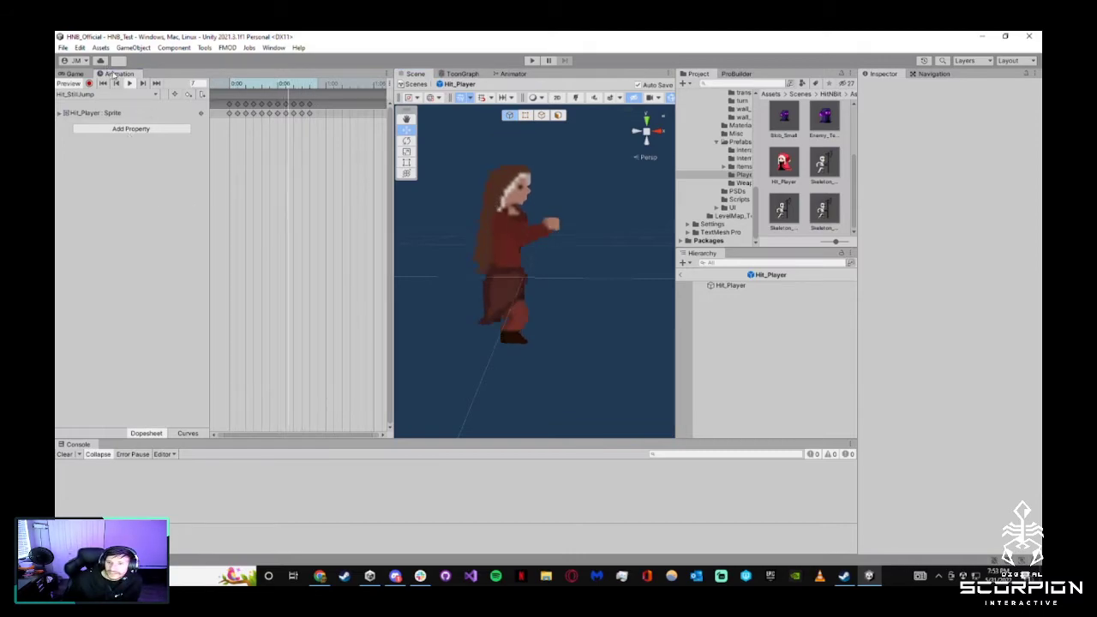
Examine the Hit_StillJump state's settings and its incoming transition from Hit_RunningNew in the Animator graph
{"action": "left_click", "coordinate": [497, 73]}
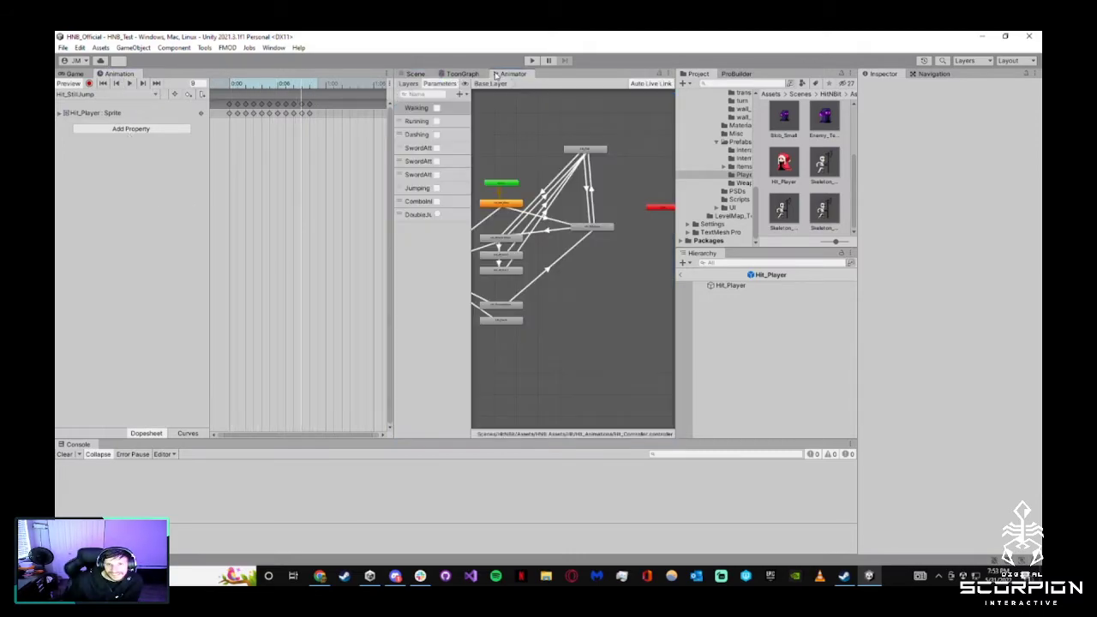
{"action": "left_click", "coordinate": [590, 226]}
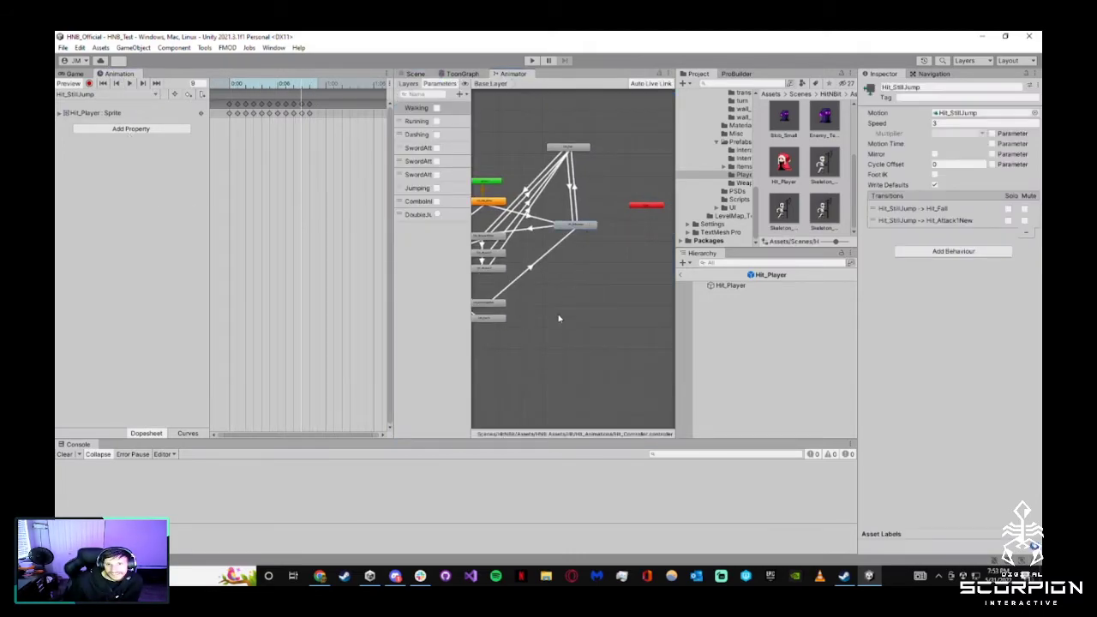
{"action": "left_click", "coordinate": [564, 240]}
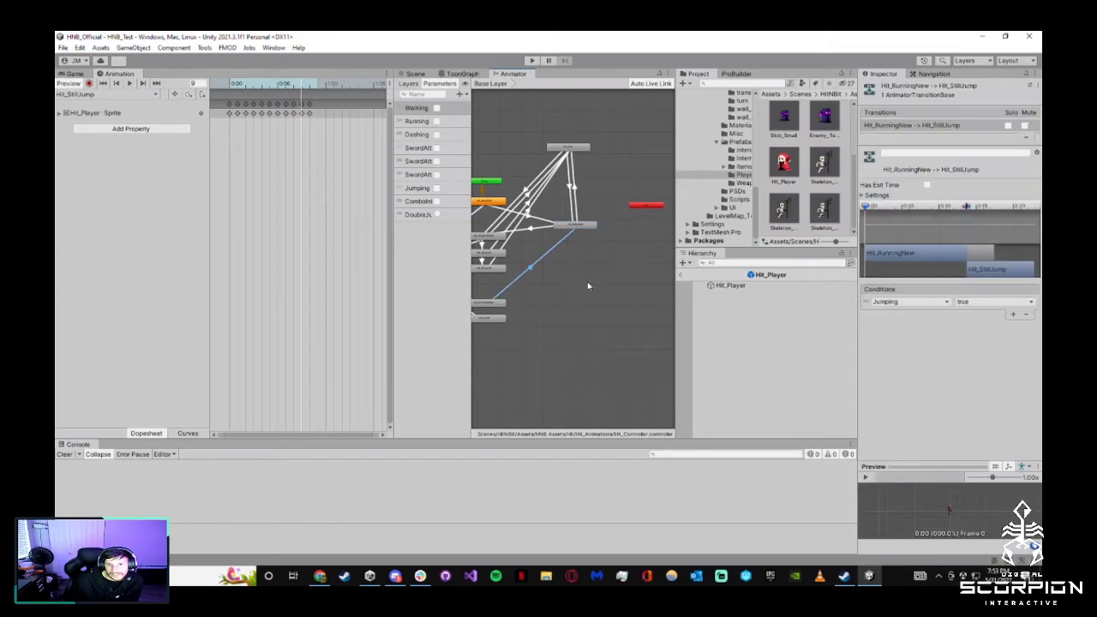
{"action": "middle_click_drag", "start_coordinate": [591, 289], "coordinate": [634, 281]}
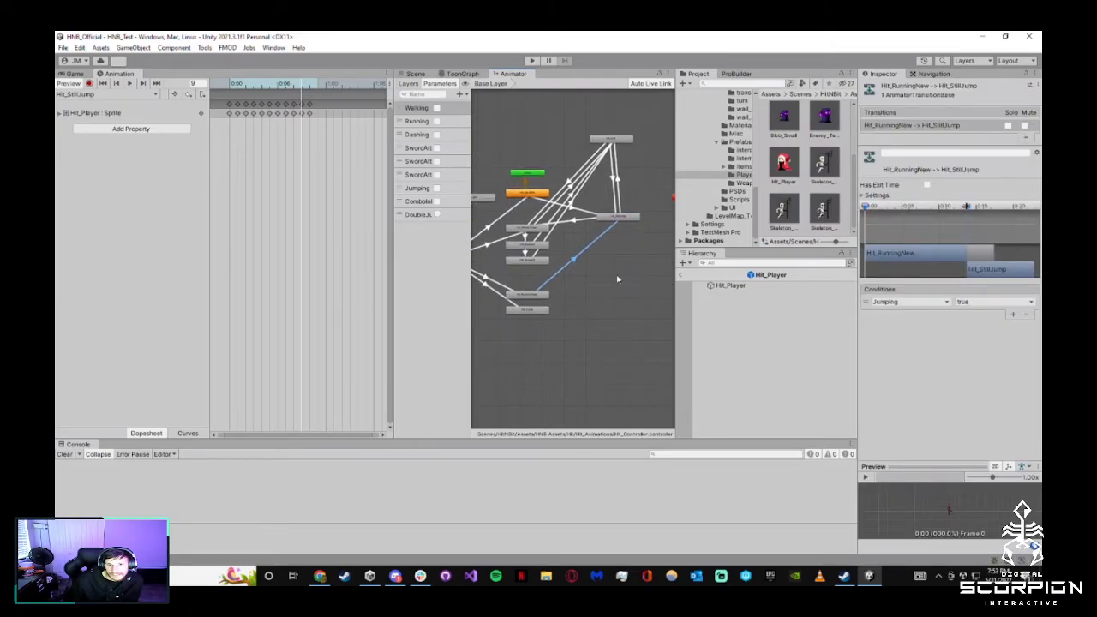
{"action": "left_click", "coordinate": [618, 219]}
{"action": "middle_click_drag", "start_coordinate": [617, 275], "coordinate": [573, 311]}
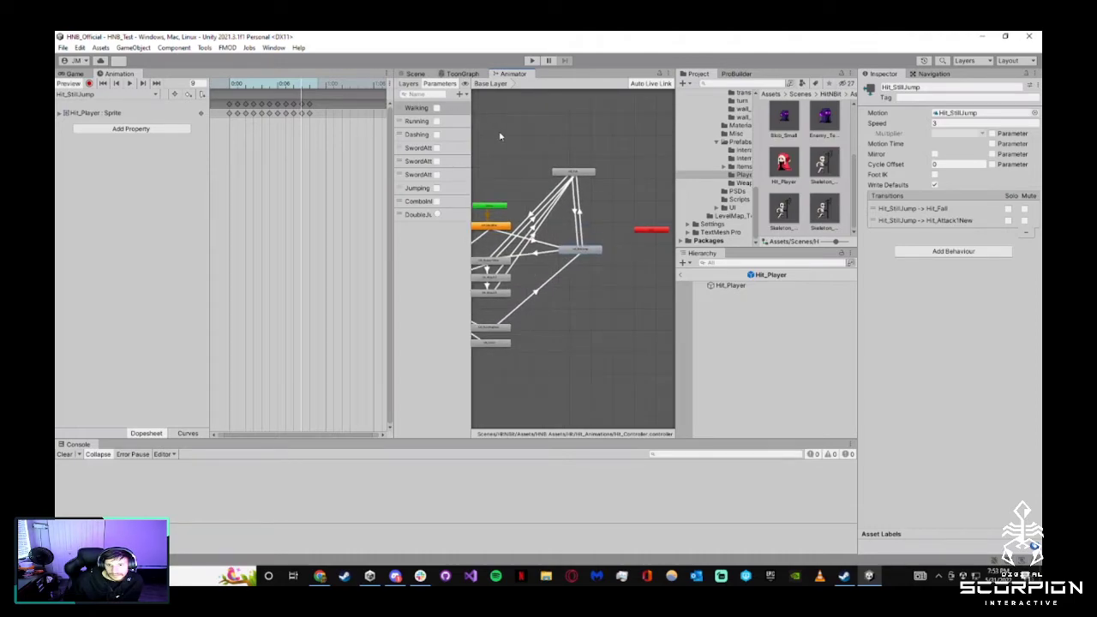
{"action": "middle_click_drag", "start_coordinate": [580, 324], "coordinate": [594, 315]}
{"action": "scroll", "coordinate": [566, 224], "scroll_direction": "up", "scroll_amount": 2}
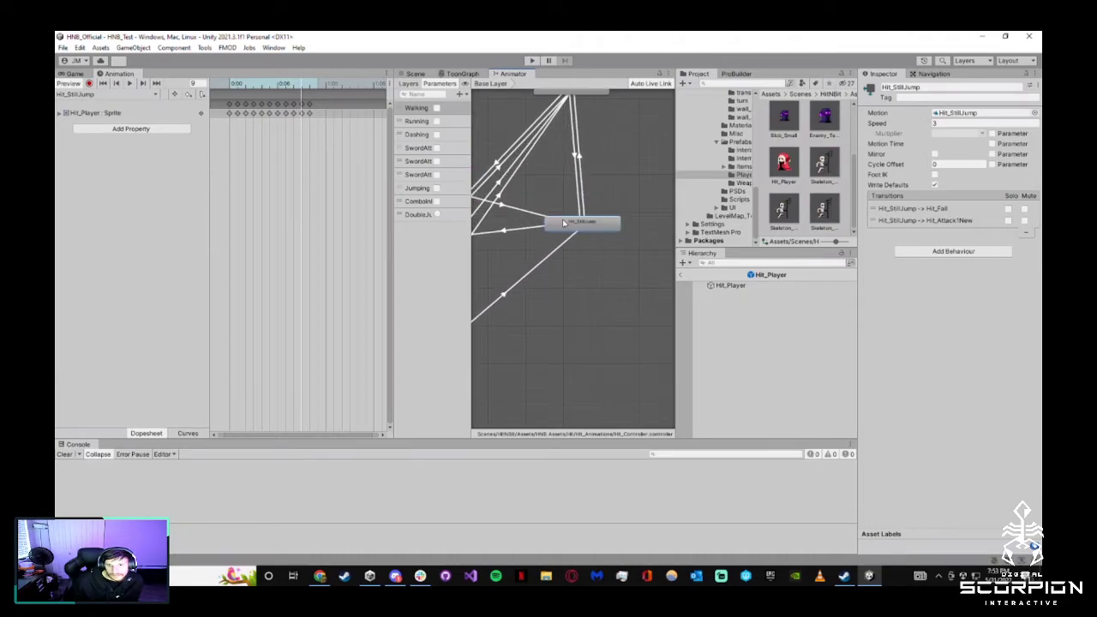
{"action": "left_click", "coordinate": [623, 177]}
{"action": "scroll", "coordinate": [572, 282], "scroll_direction": "down", "scroll_amount": 3}
{"action": "scroll", "coordinate": [591, 231], "scroll_direction": "up", "scroll_amount": 2}
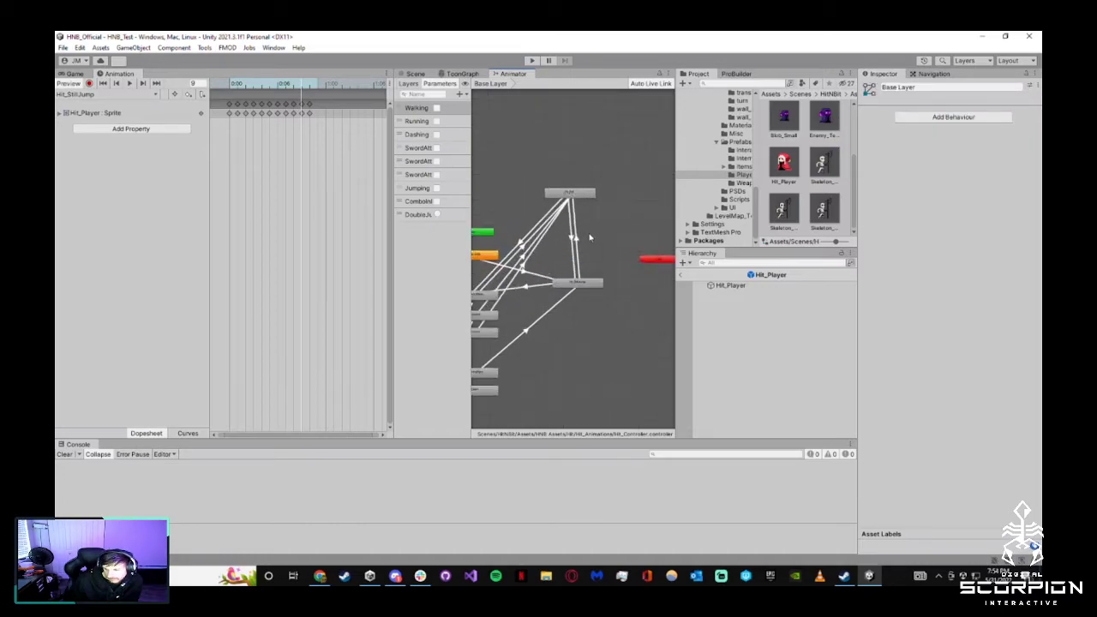
{"action": "middle_click_drag", "start_coordinate": [579, 359], "coordinate": [612, 303]}
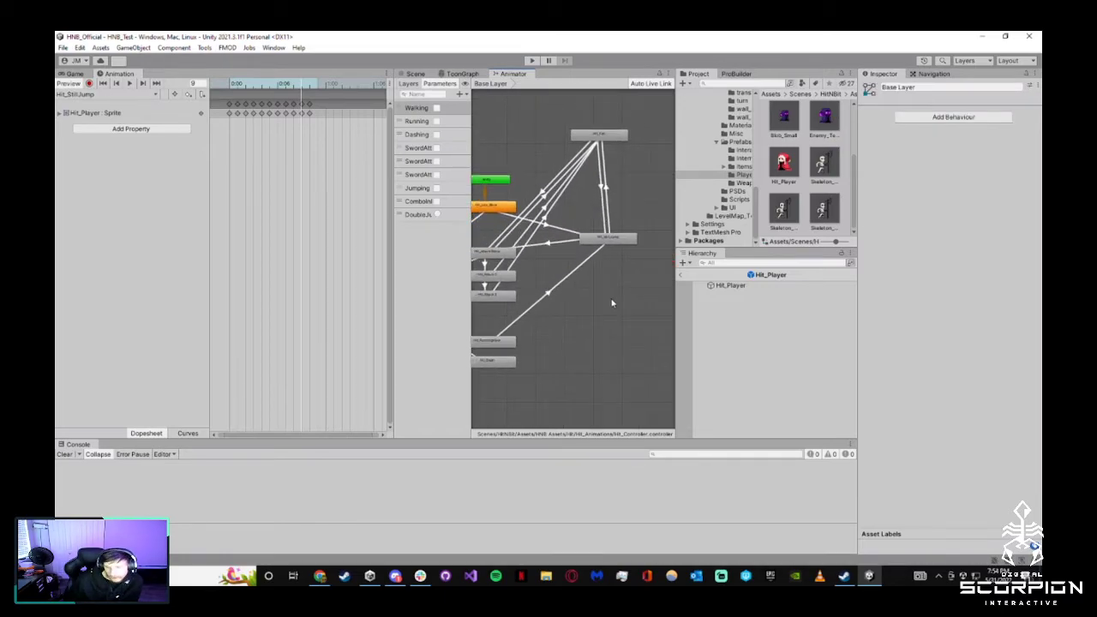
Return to the prefab's scene view and apply the Point (no filter) filter mode to all eight HitPixarDumpySwagger sprites
{"action": "left_click", "coordinate": [415, 74]}
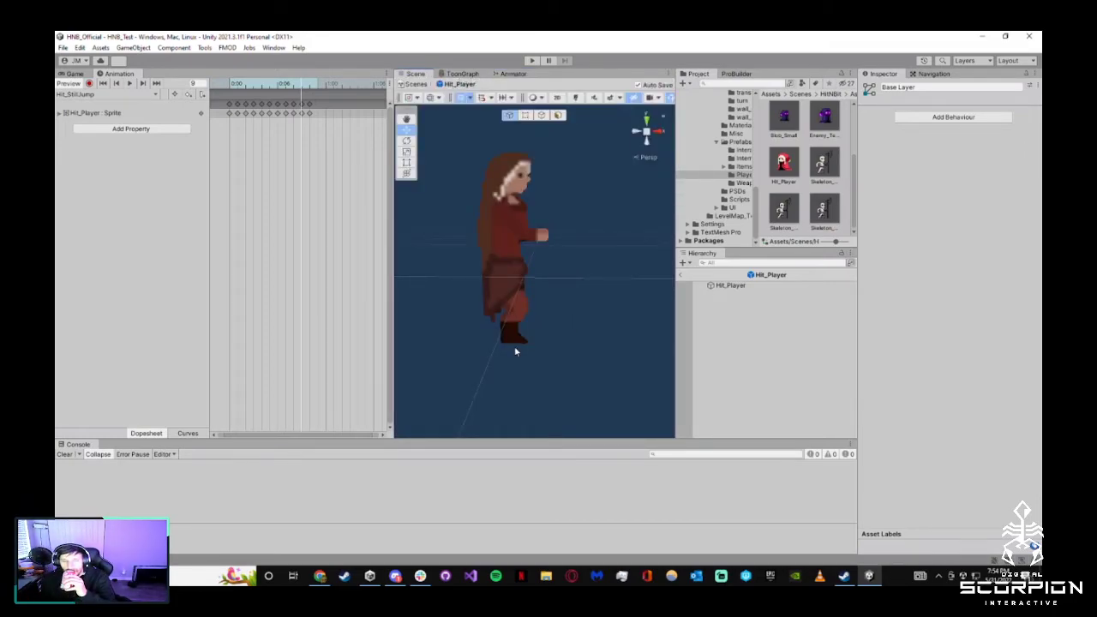
{"action": "middle_click_drag", "start_coordinate": [566, 312], "coordinate": [569, 329]}
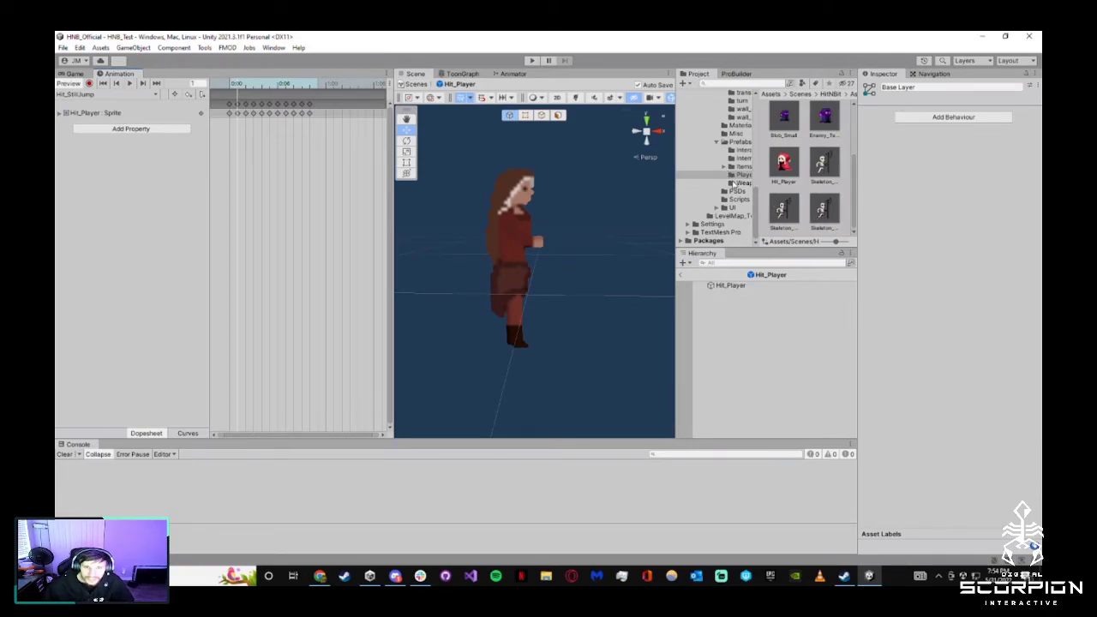
{"action": "scroll", "coordinate": [736, 150], "scroll_direction": "up", "scroll_amount": 5}
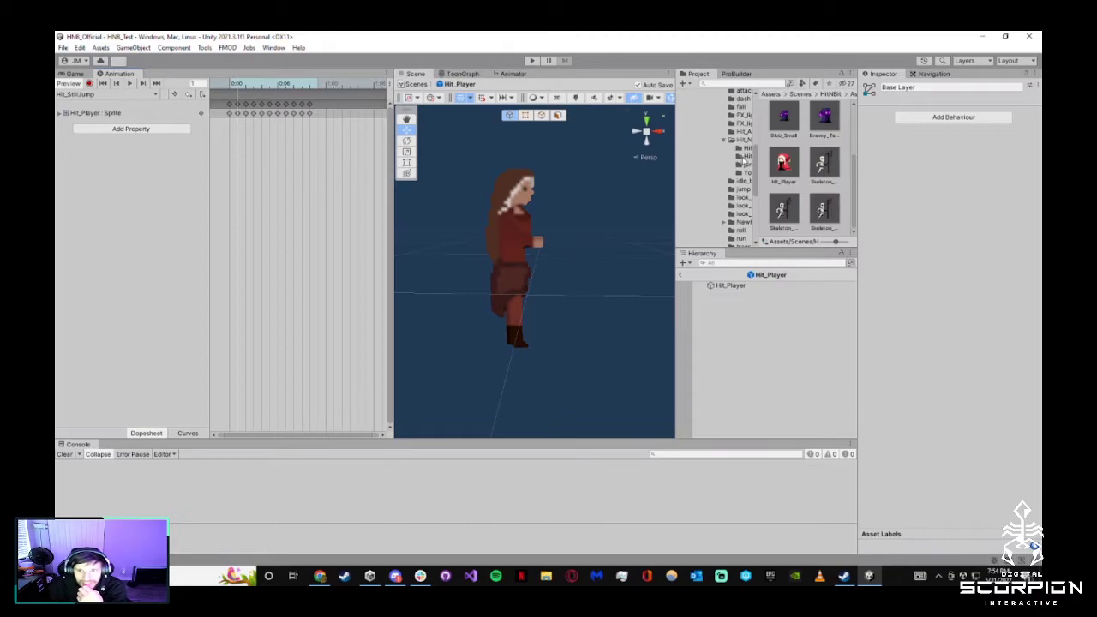
{"action": "left_click", "coordinate": [742, 149]}
{"action": "left_click", "coordinate": [784, 206]}
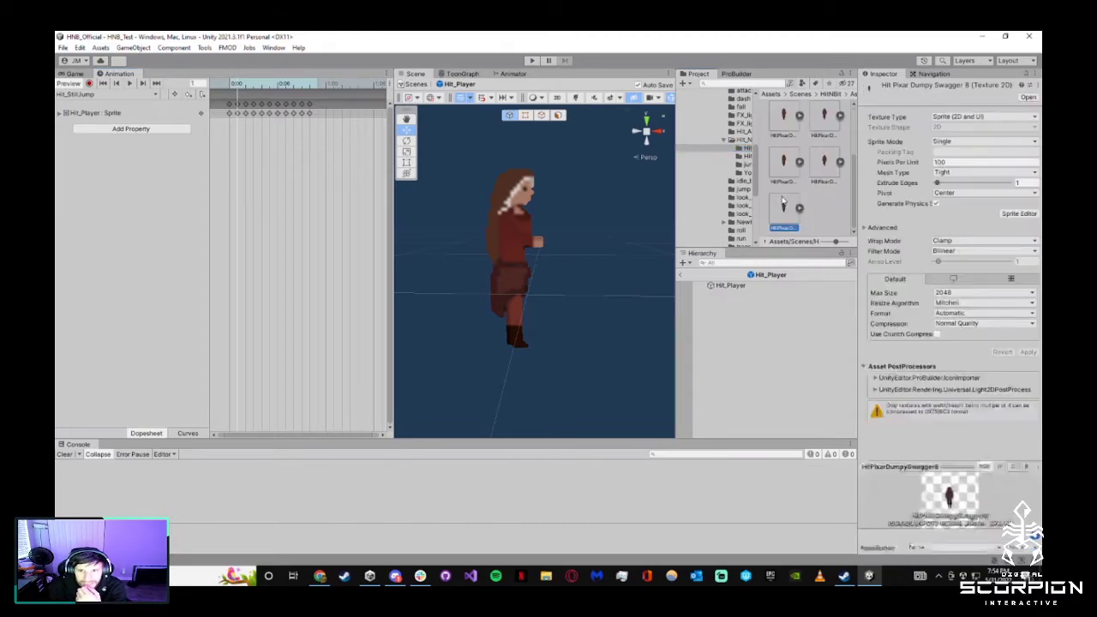
{"action": "scroll", "coordinate": [787, 194], "scroll_direction": "up", "scroll_amount": 3}
{"action": "left_click", "coordinate": [819, 132], "text": "shift"}
{"action": "left_click", "coordinate": [962, 249]}
{"action": "left_click", "coordinate": [951, 254]}
{"action": "left_click", "coordinate": [595, 273]}
{"action": "left_click", "coordinate": [537, 324]}
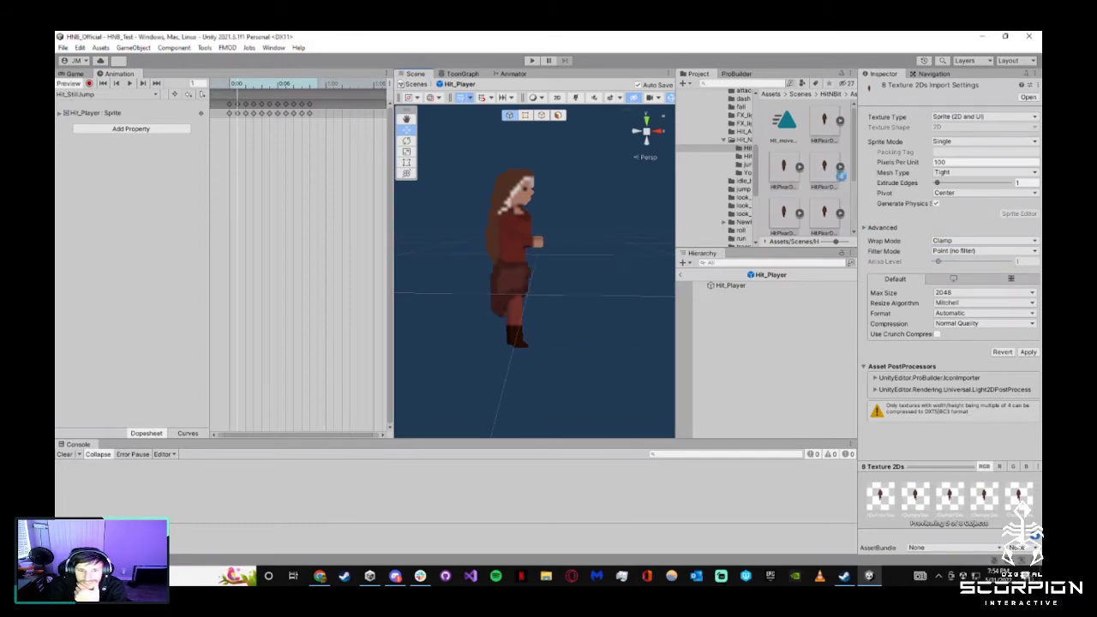
Select all the HitAndRunningFinalFinal sprites to check their filter mode
{"action": "left_click", "coordinate": [744, 157]}
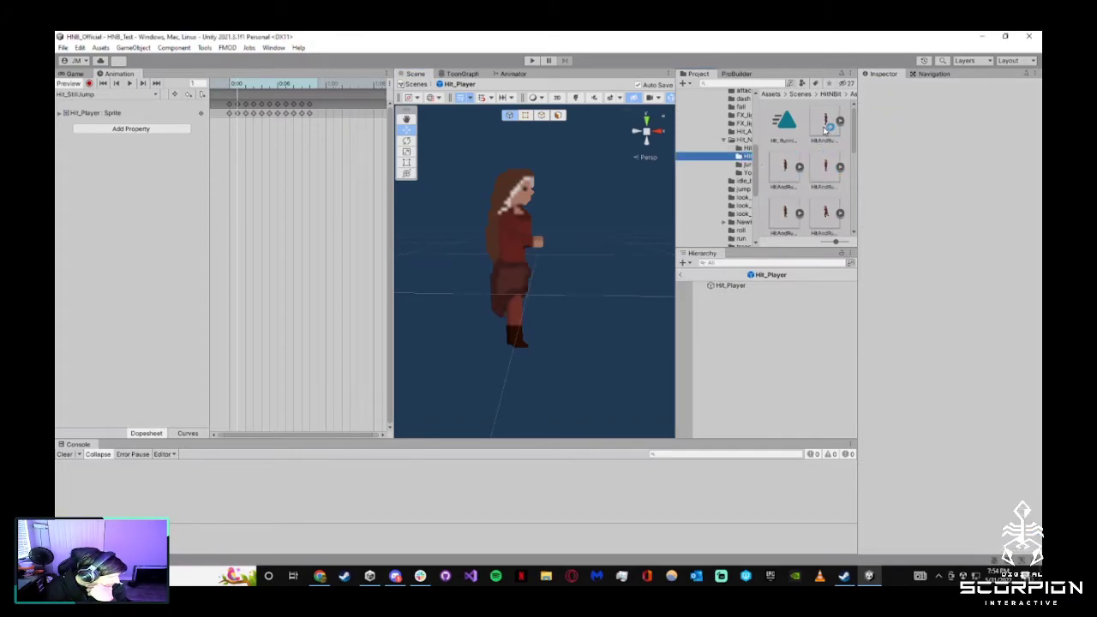
{"action": "left_click", "coordinate": [825, 129]}
{"action": "scroll", "coordinate": [805, 171], "scroll_direction": "down", "scroll_amount": 1}
{"action": "left_click", "coordinate": [782, 210], "text": "shift"}
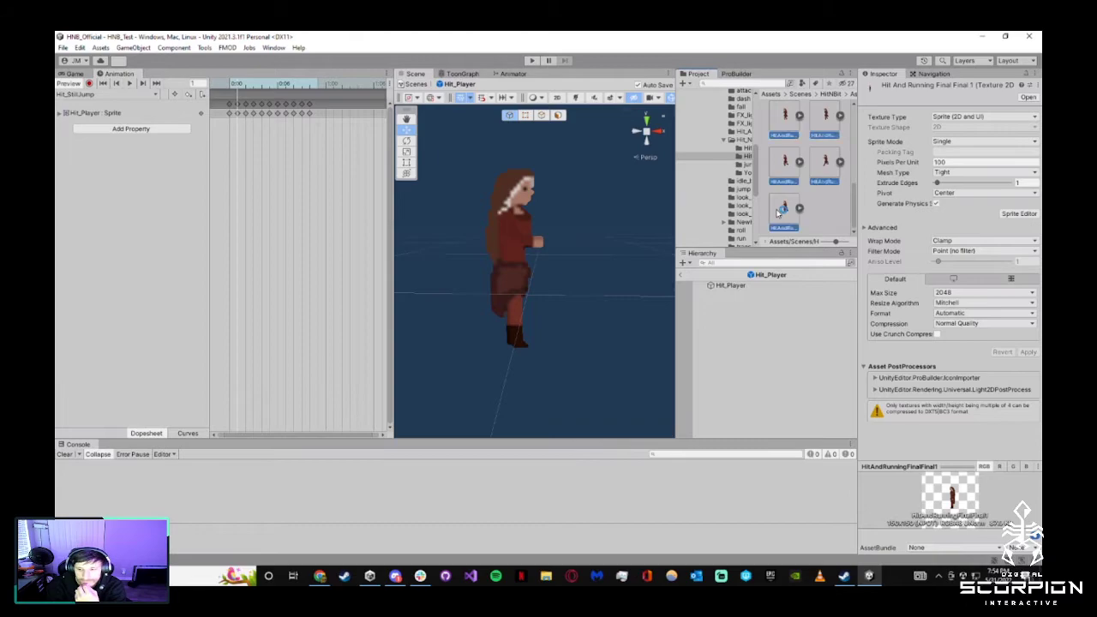
Apply the Point (no filter) filter mode to all the sprites in the new jump animation's folder
{"action": "left_click", "coordinate": [746, 163]}
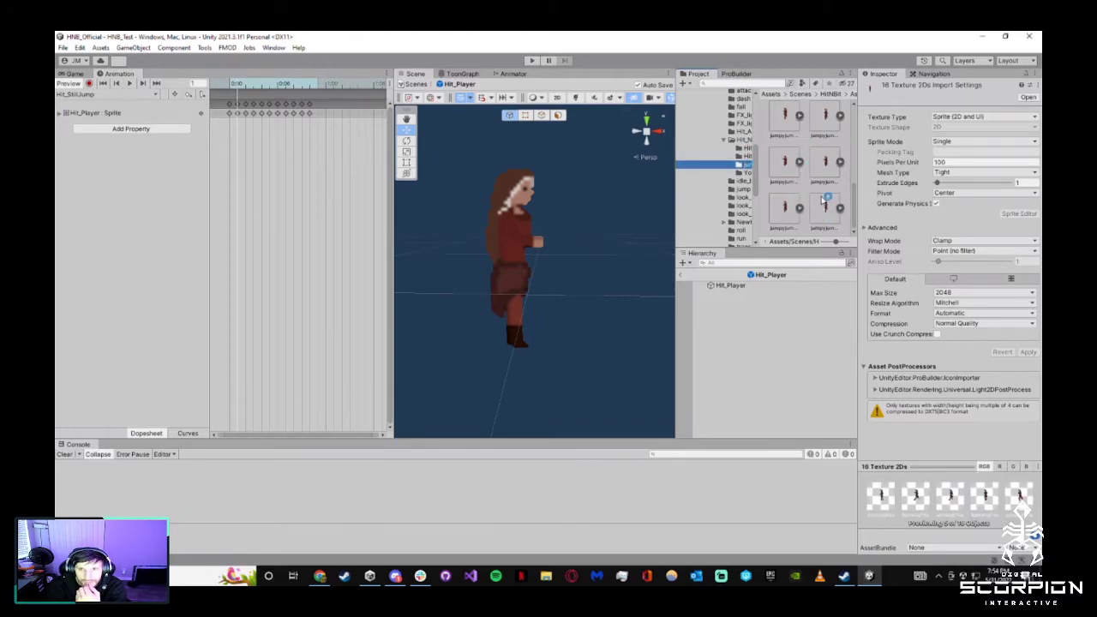
{"action": "scroll", "coordinate": [807, 175], "scroll_direction": "up", "scroll_amount": 5}
{"action": "left_click", "coordinate": [823, 119], "text": "shift"}
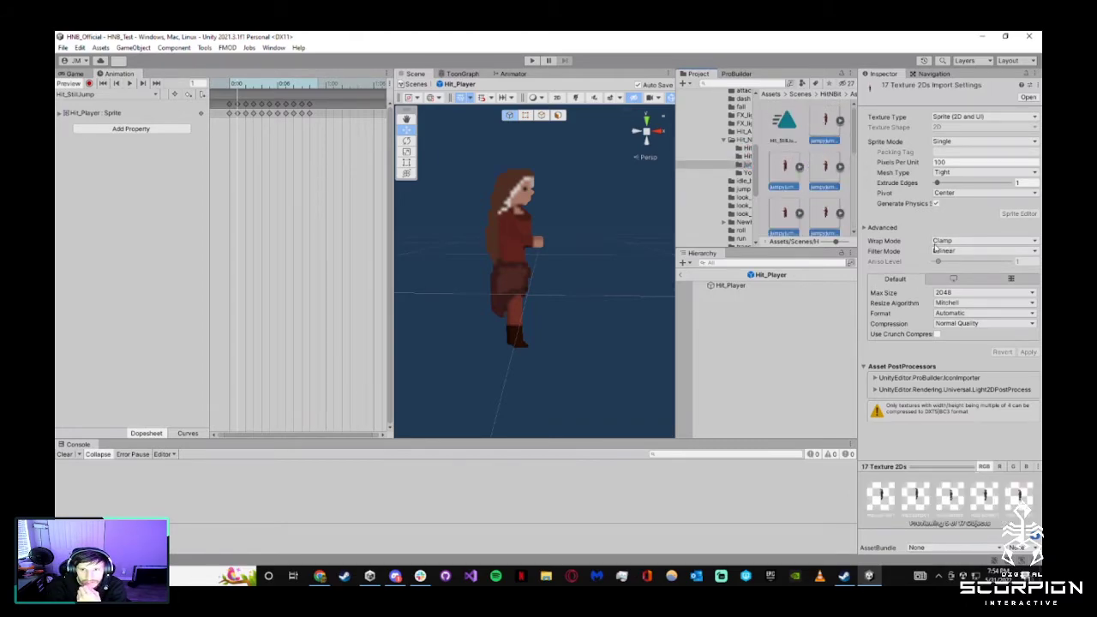
{"action": "left_click", "coordinate": [966, 250]}
{"action": "left_click", "coordinate": [951, 261]}
{"action": "left_click", "coordinate": [569, 289]}
{"action": "left_click", "coordinate": [551, 324]}
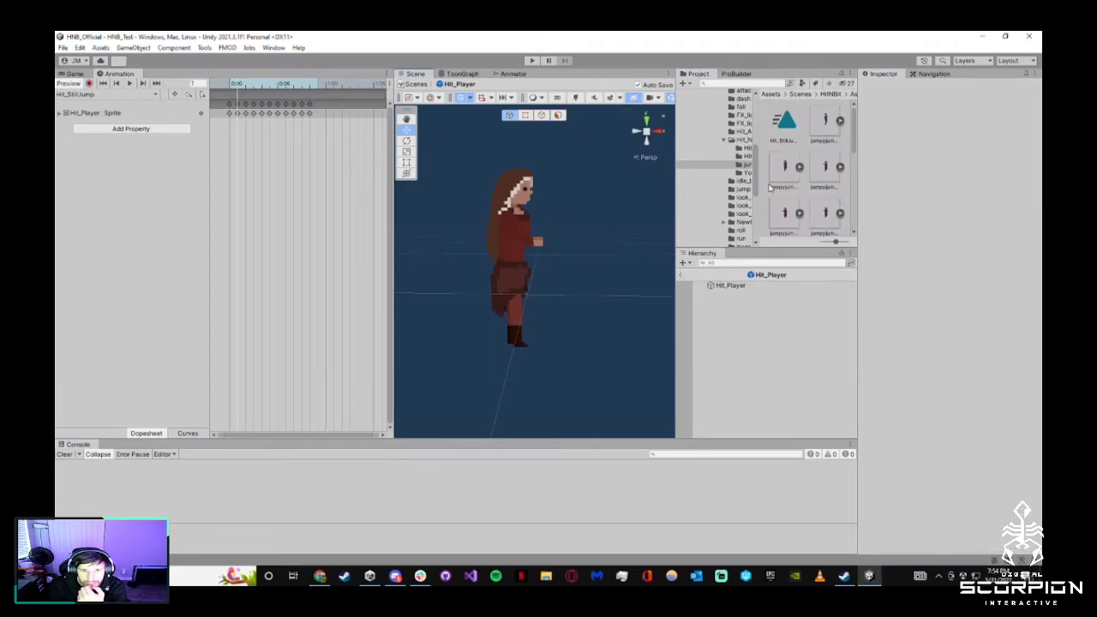
Apply the Point (no filter) filter mode to all the Diamonds sword attack sprites
{"action": "left_click", "coordinate": [746, 172]}
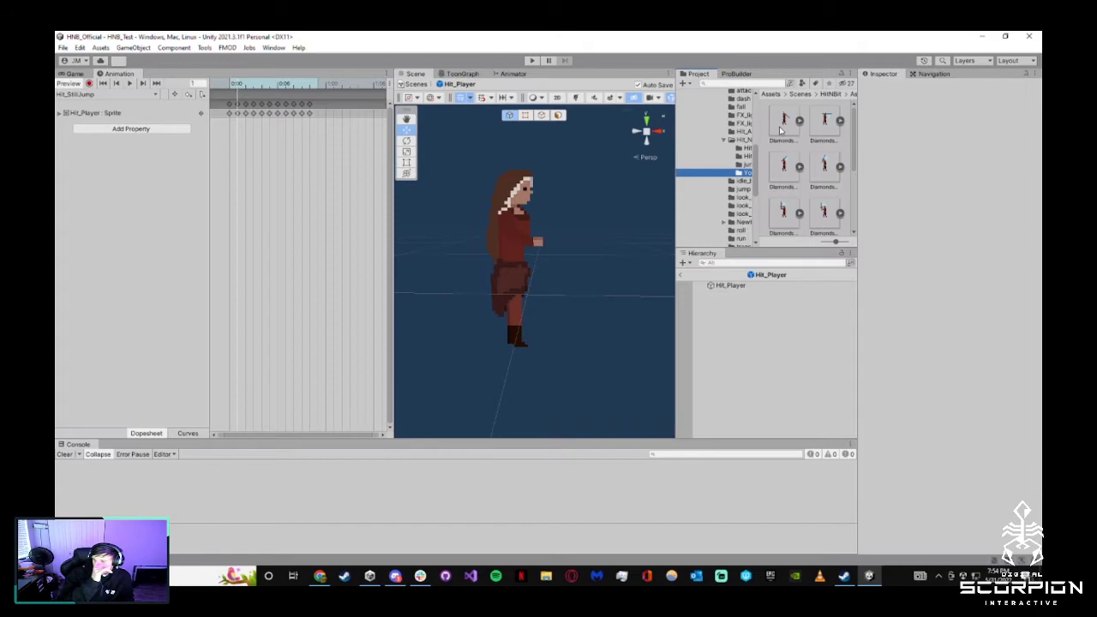
{"action": "left_click", "coordinate": [781, 126]}
{"action": "left_click", "coordinate": [964, 253]}
{"action": "left_click", "coordinate": [963, 262]}
{"action": "left_click", "coordinate": [568, 307]}
{"action": "left_click", "coordinate": [548, 326]}
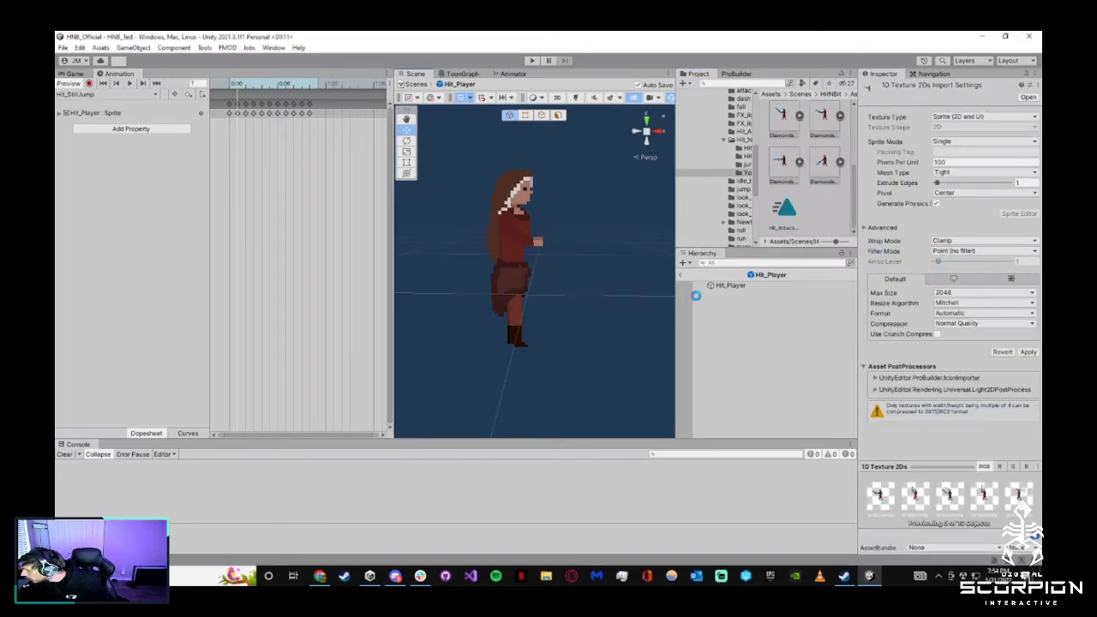
Play back the Hit_StillJump clip on the Hit_Player prefab to check the sharpened sprites
{"action": "scroll", "coordinate": [830, 214], "scroll_direction": "up", "scroll_amount": 3}
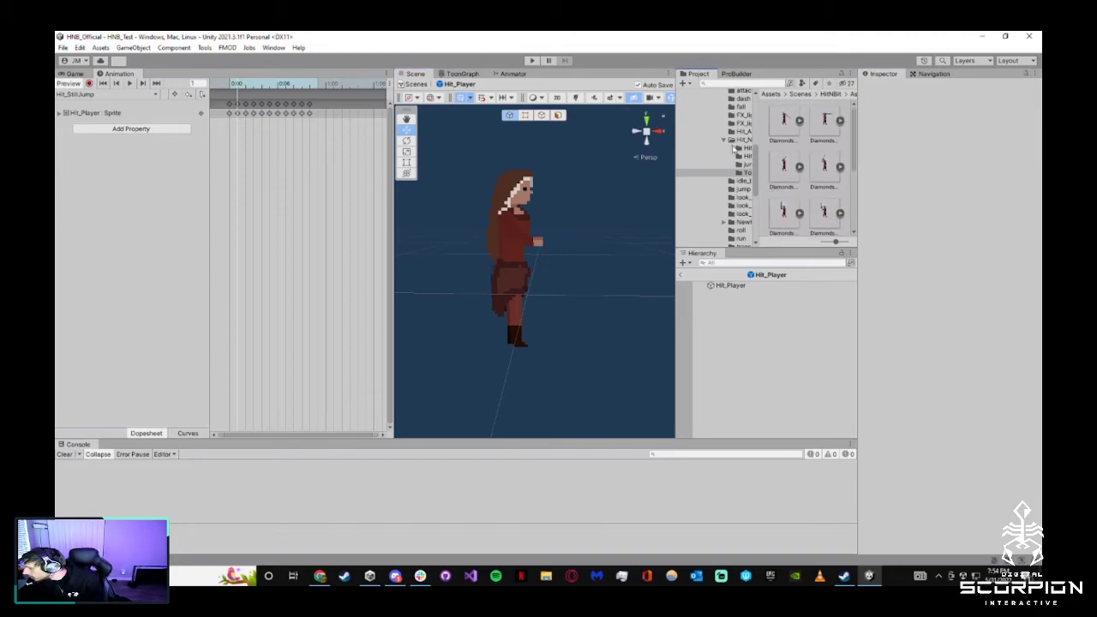
{"action": "left_click", "coordinate": [128, 83]}
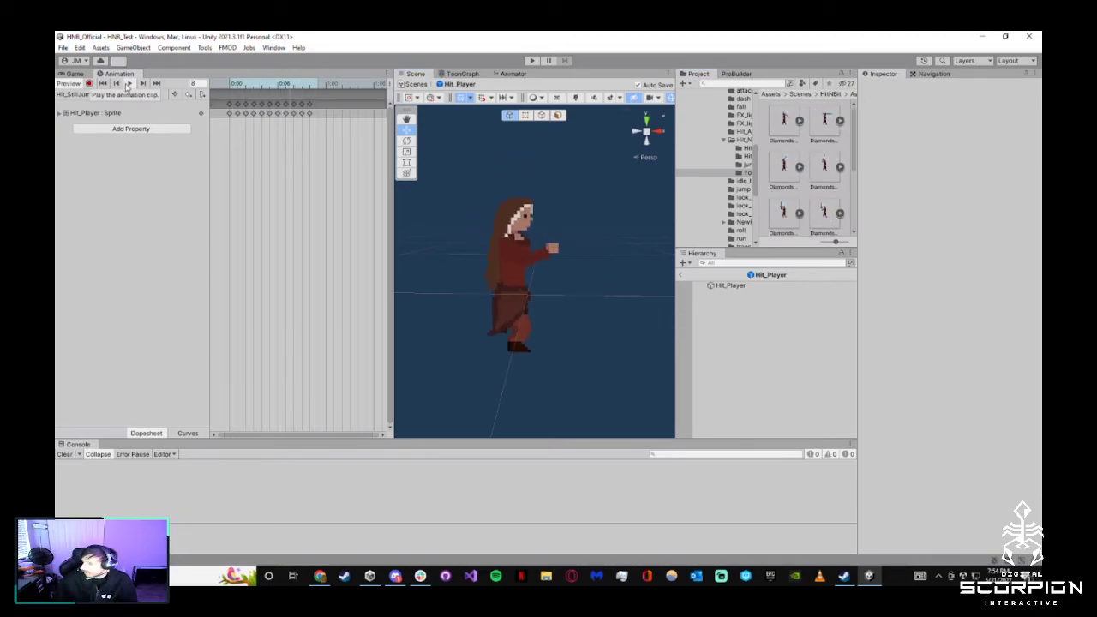
{"action": "left_click", "coordinate": [127, 83]}
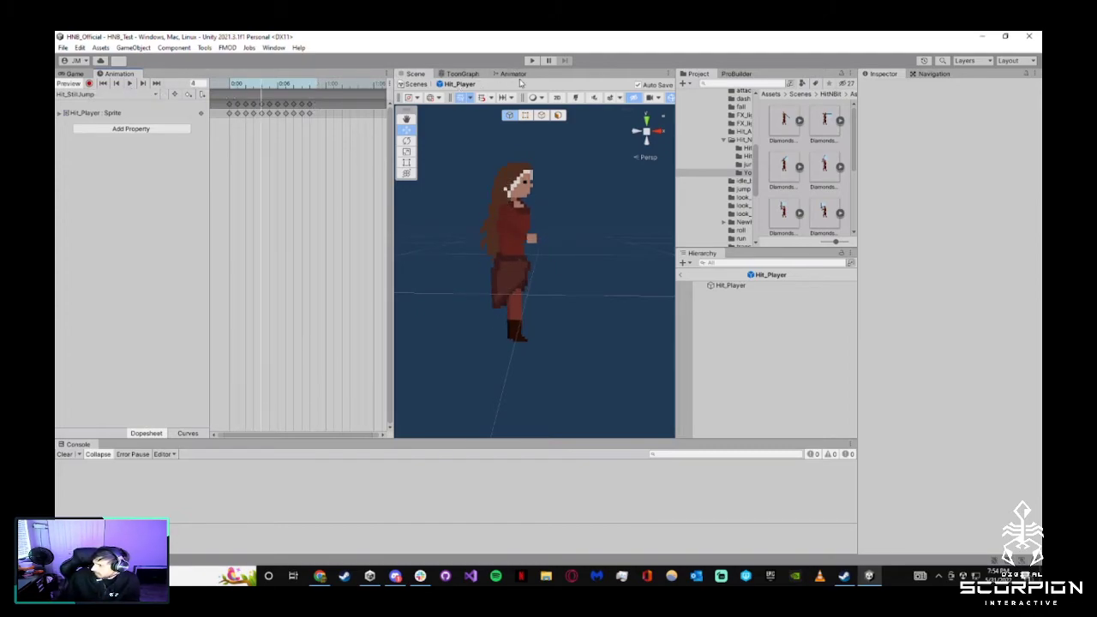
With the Animator graph shown, start play mode and test the character's running and jumping in both directions across the platforms
{"action": "left_click", "coordinate": [514, 74]}
{"action": "middle_click_drag", "start_coordinate": [545, 166], "coordinate": [589, 157]}
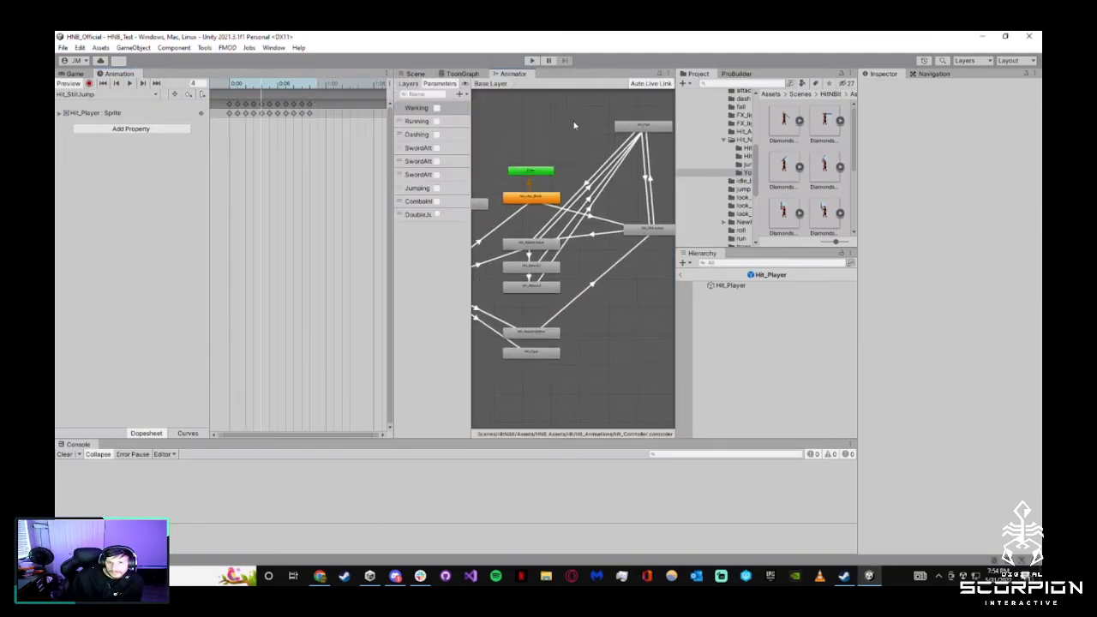
{"action": "left_click", "coordinate": [532, 60]}
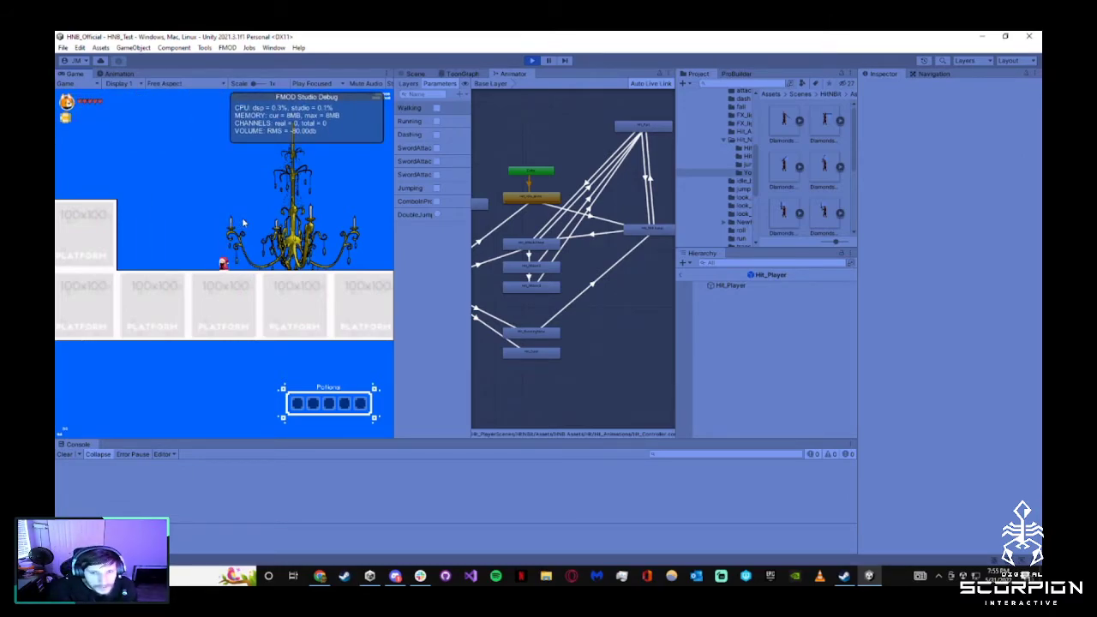
{"action": "key", "text": "d"}
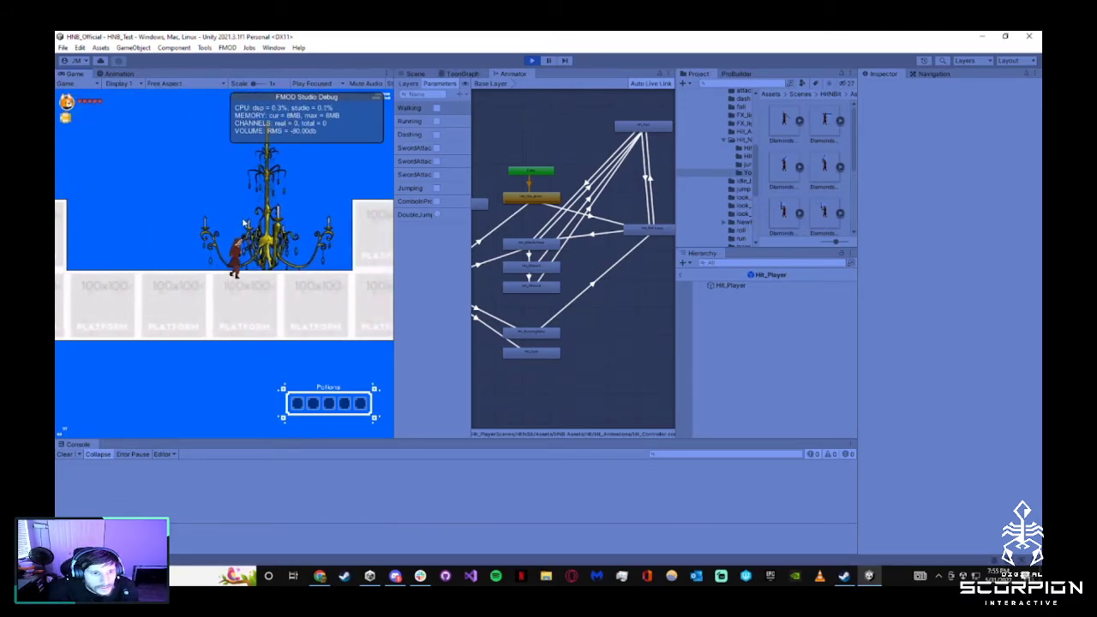
{"action": "key", "text": "space"}
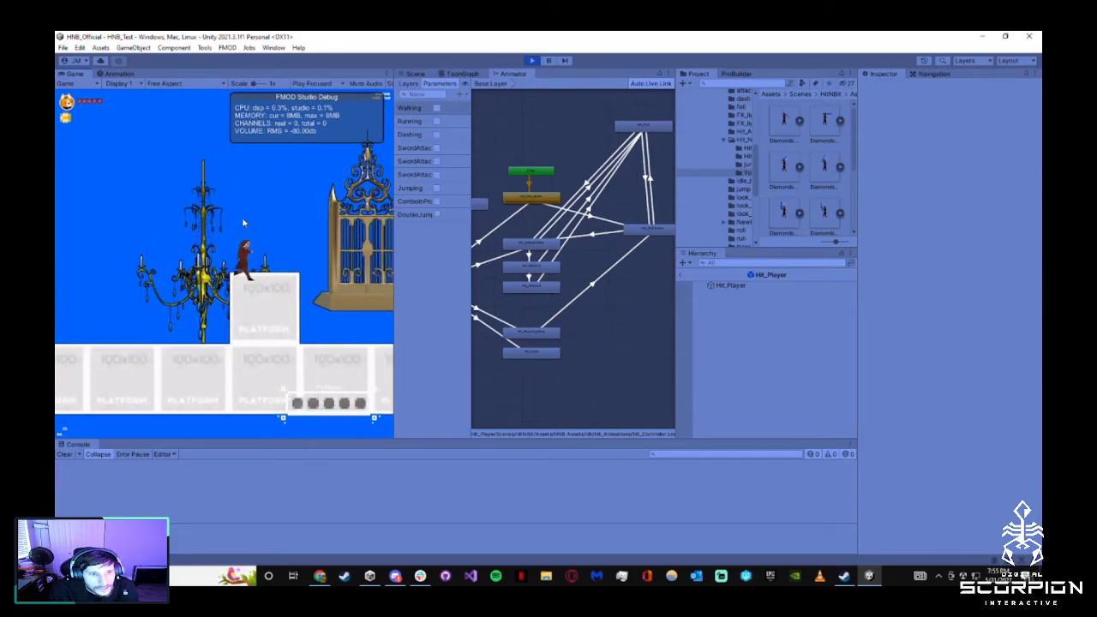
{"action": "left_click", "coordinate": [264, 209]}
{"action": "key", "text": "a"}
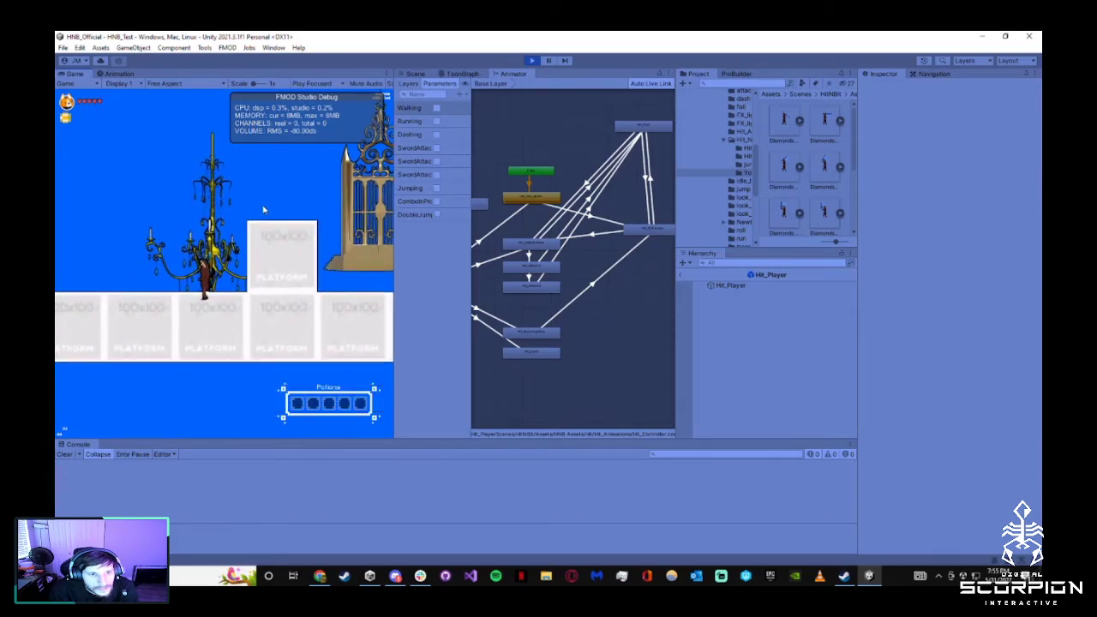
{"action": "key", "text": "a"}
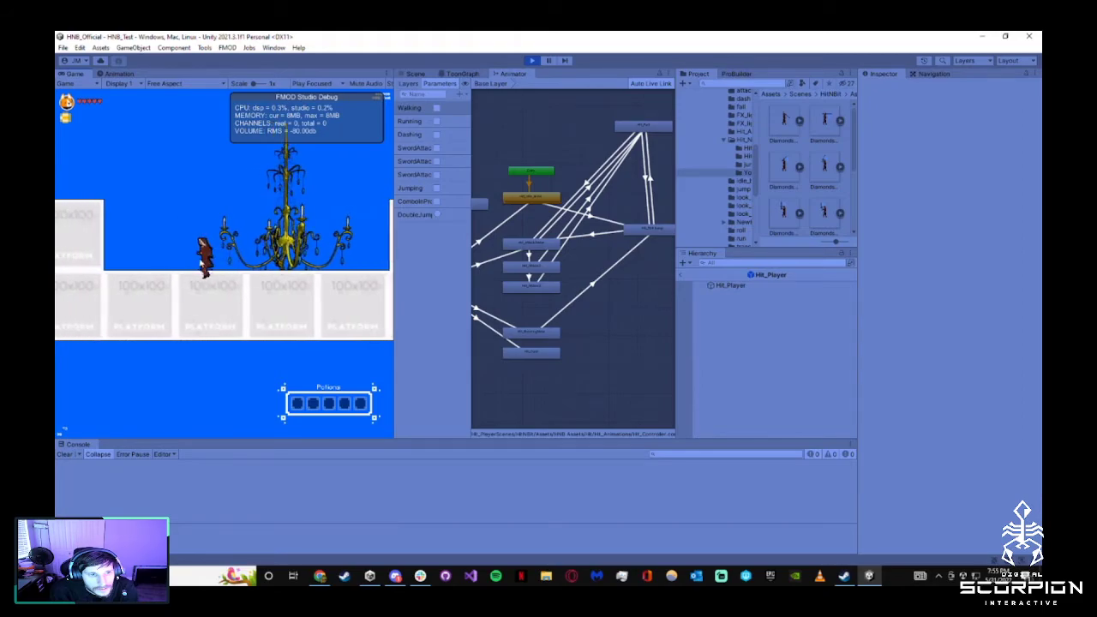
{"action": "key", "text": "a"}
{"action": "key", "text": "space"}
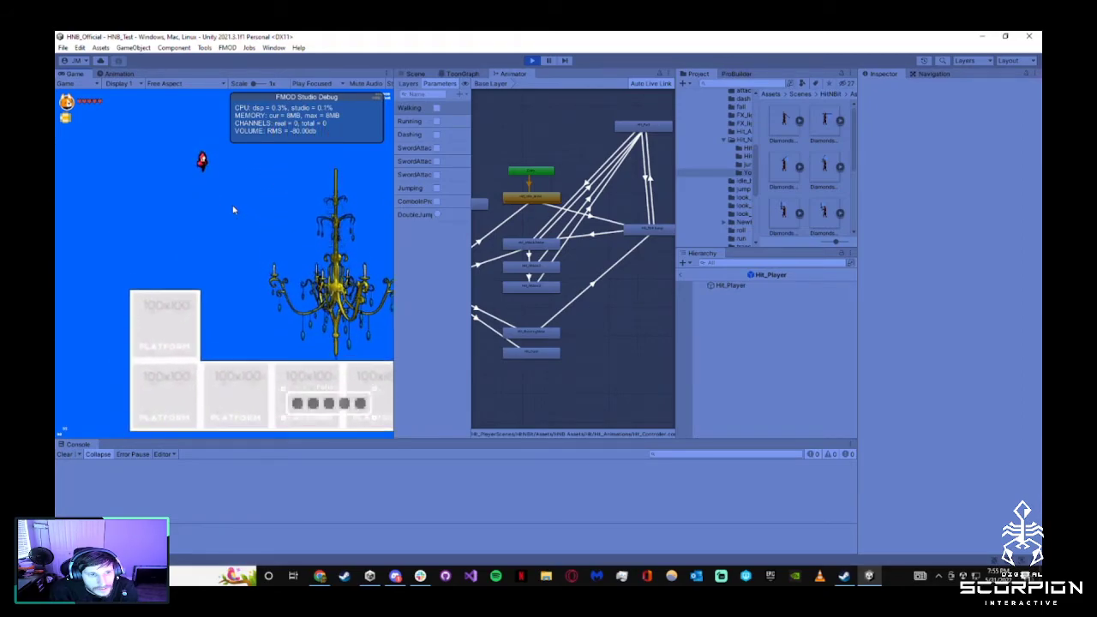
{"action": "key", "text": "space"}
{"action": "key", "text": "space"}
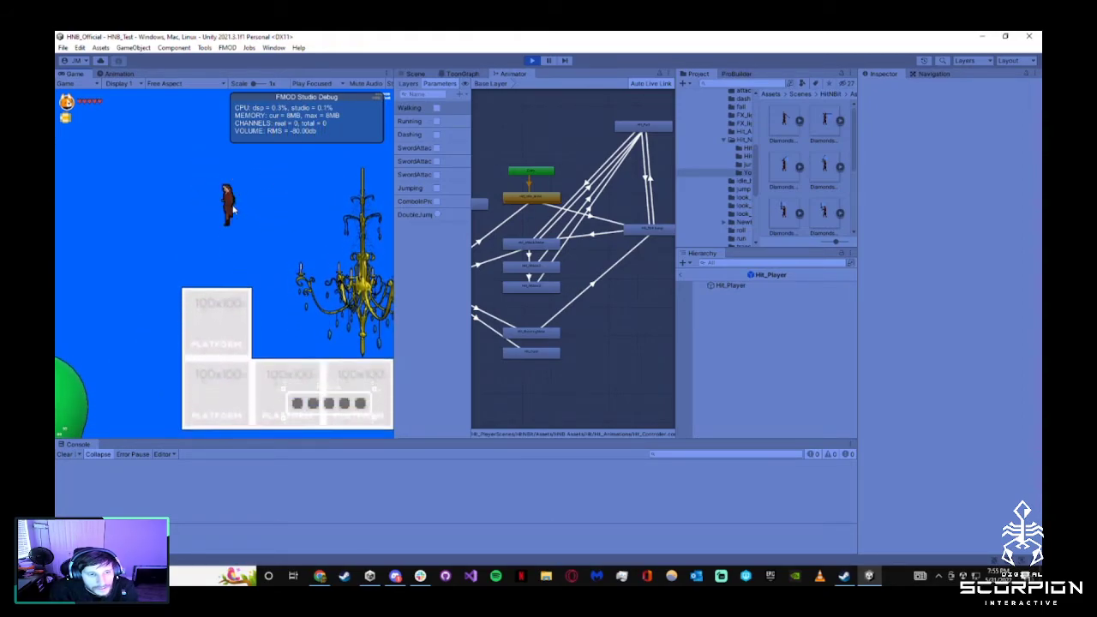
{"action": "key", "text": "space"}
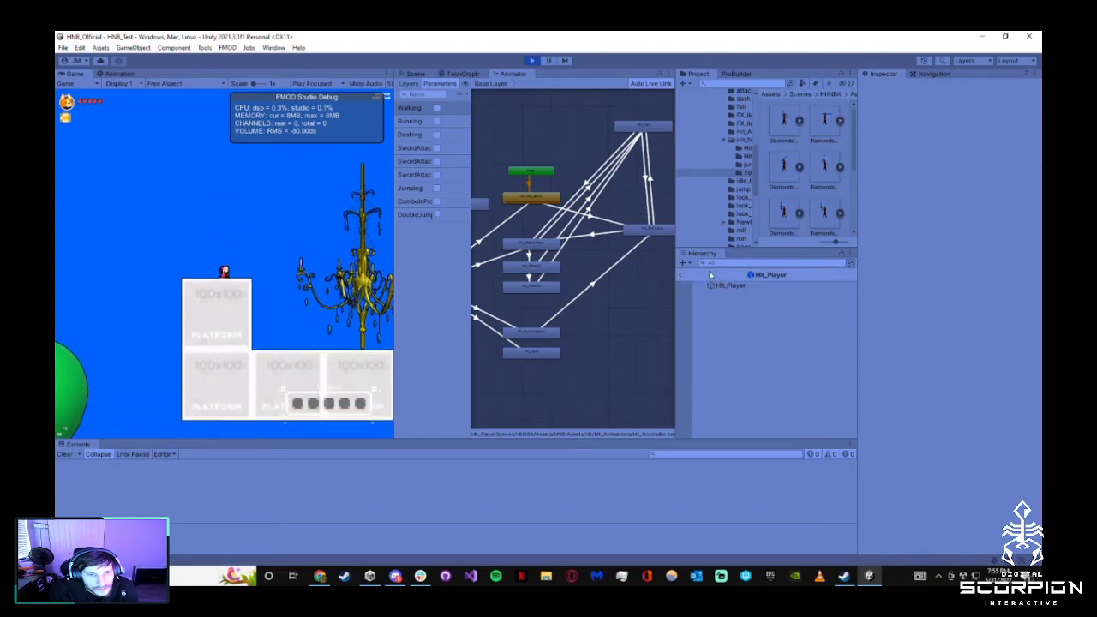
Leave the prefab view, select the running Hit_Player instance, test repeated jumps while watching its Animator states, and stop play mode
{"action": "left_click", "coordinate": [683, 275]}
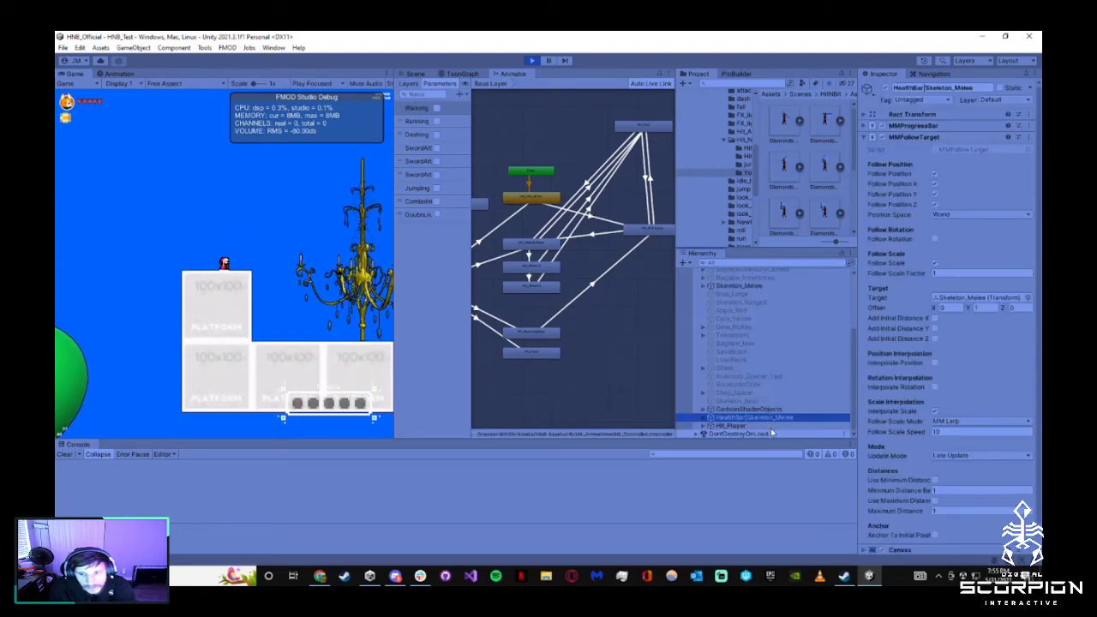
{"action": "key", "text": "space"}
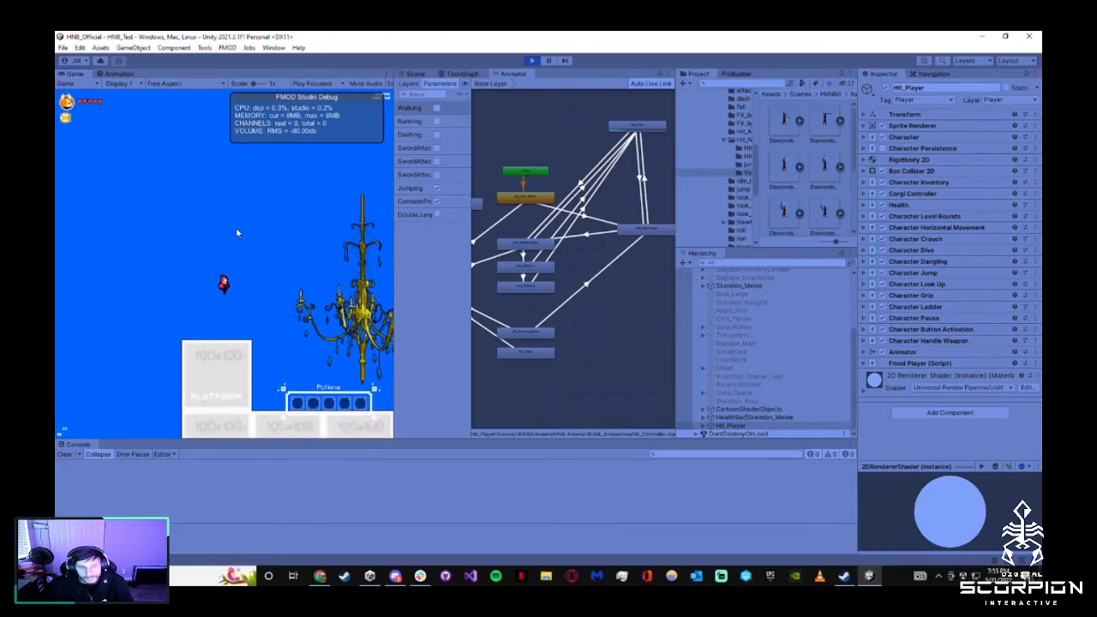
{"action": "key", "text": "space"}
{"action": "key", "text": "space"}
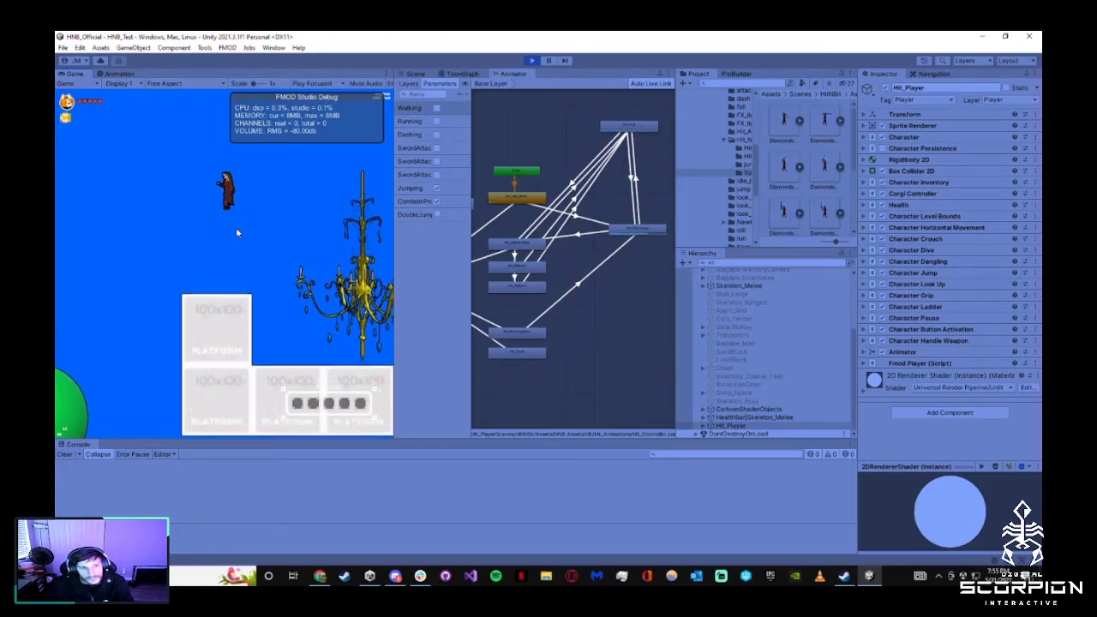
{"action": "left_click", "coordinate": [531, 61]}
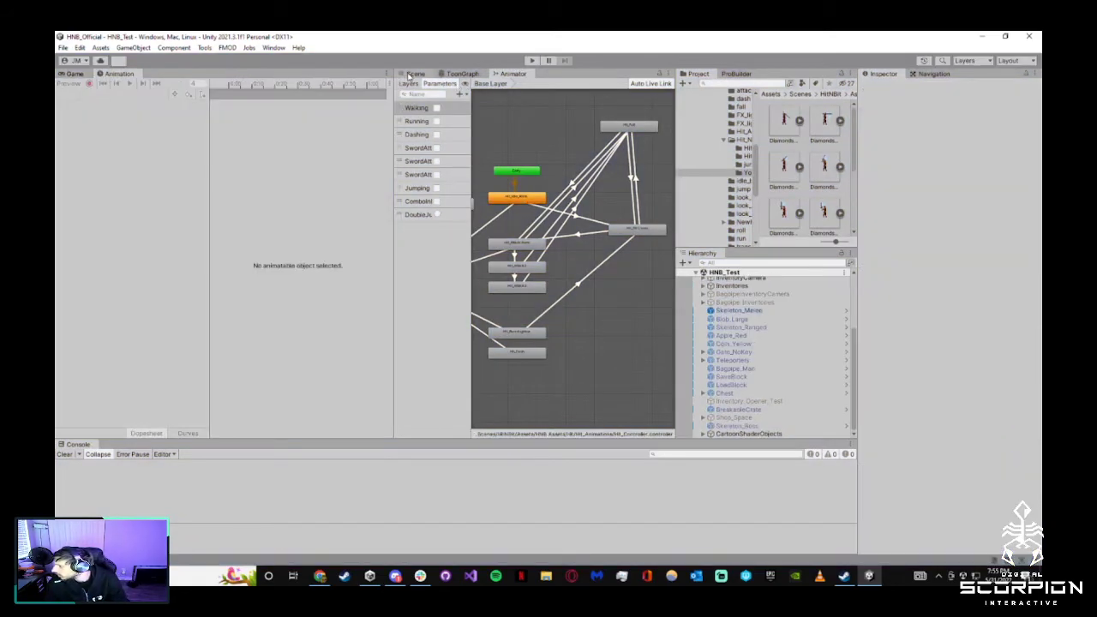
Reopen the Hit_Player prefab from the player prefabs folder in the scene view and clear the console
{"action": "left_click", "coordinate": [409, 75]}
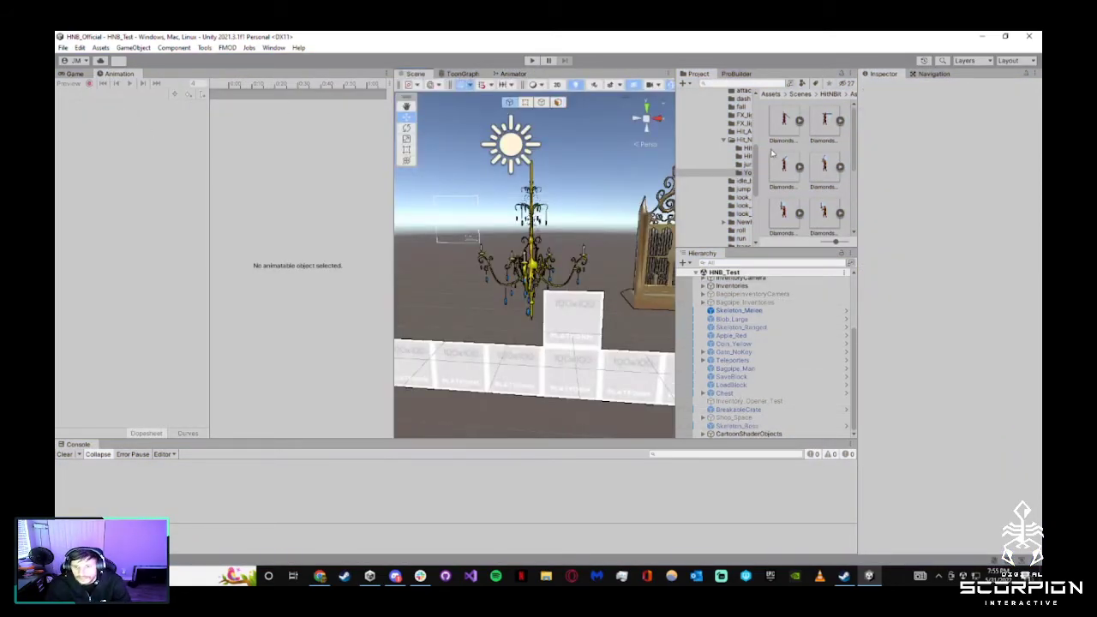
{"action": "scroll", "coordinate": [745, 167], "scroll_direction": "down", "scroll_amount": 6}
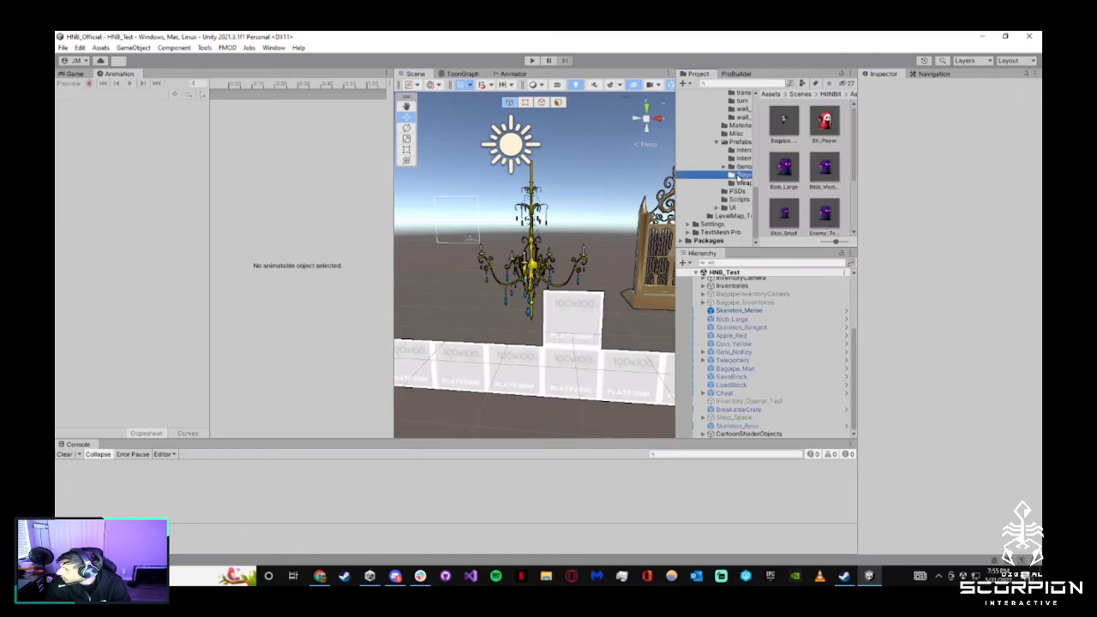
{"action": "double_click", "coordinate": [793, 168]}
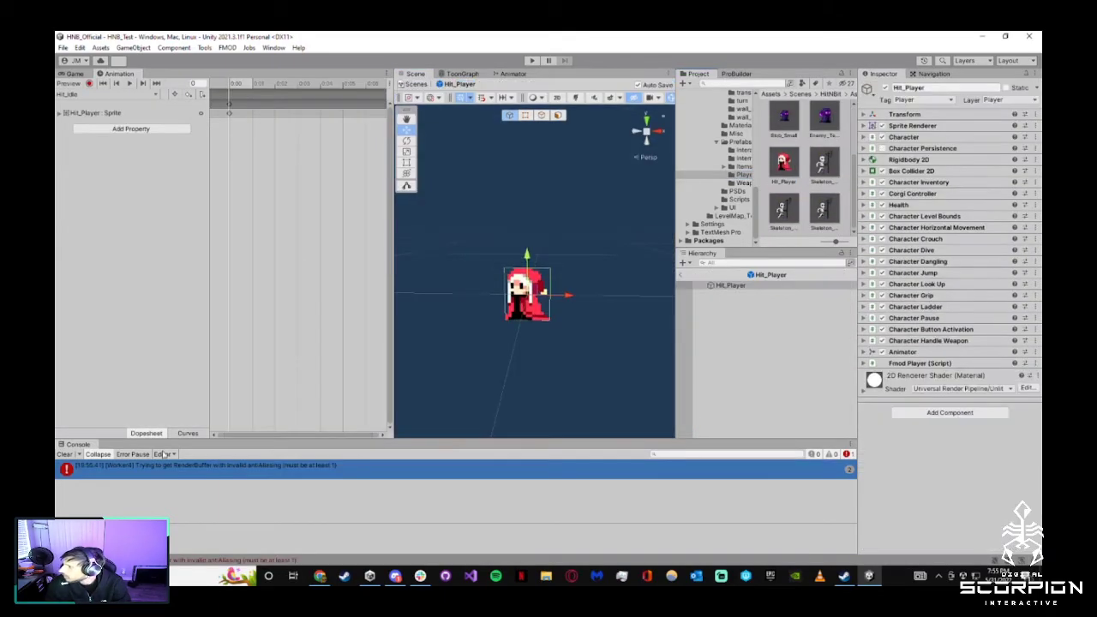
{"action": "left_click", "coordinate": [67, 454]}
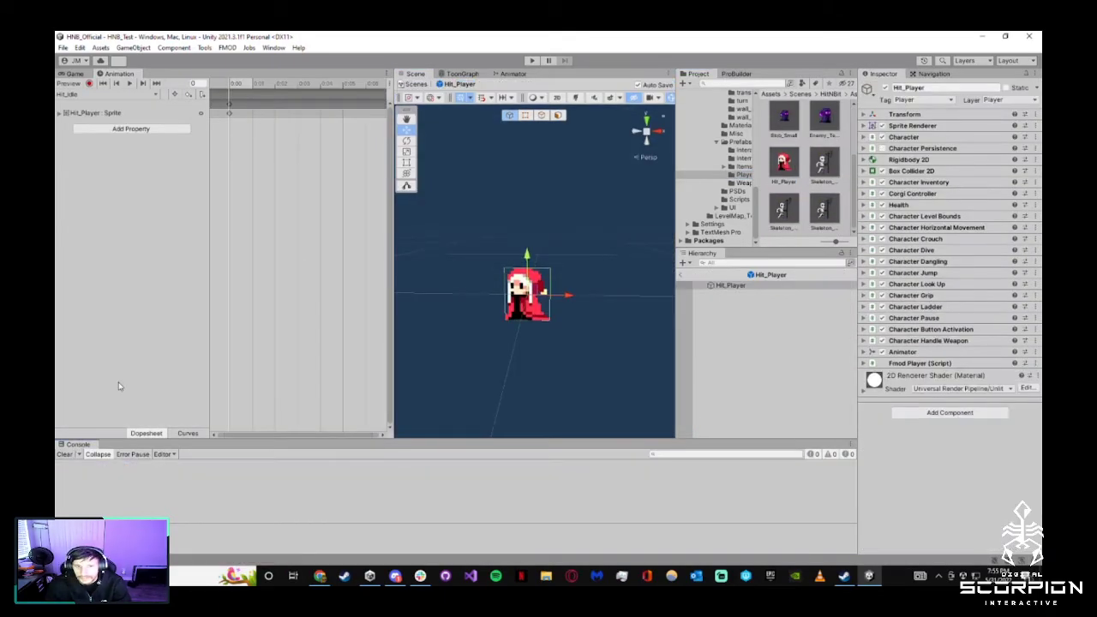
Switch to the Hit_StillJump clip and delete all its sprite keyframes after frame 5
{"action": "left_click", "coordinate": [142, 95]}
{"action": "left_click", "coordinate": [95, 194]}
{"action": "left_click_drag", "start_coordinate": [233, 86], "coordinate": [297, 89]}
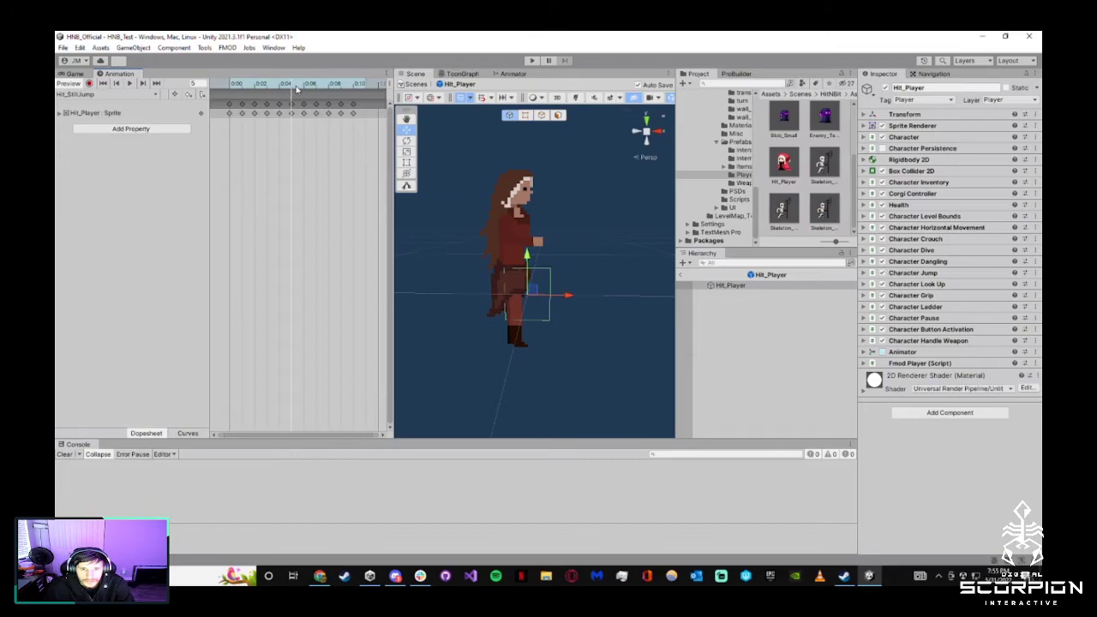
{"action": "left_click_drag", "start_coordinate": [363, 104], "coordinate": [305, 94]}
{"action": "left_click", "coordinate": [364, 130]}
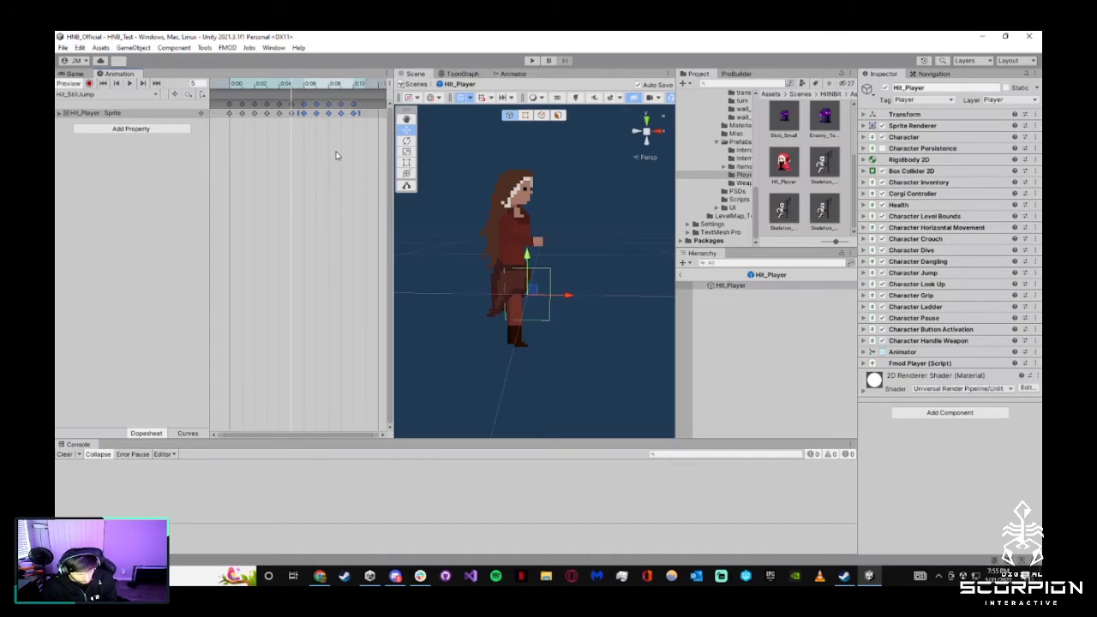
Scrub back to frame 0 and play the trimmed Hit_StillJump clip
{"action": "left_click", "coordinate": [261, 82]}
{"action": "mouse_move", "coordinate": [251, 82]}
{"action": "left_mouse_down"}
{"action": "mouse_move", "coordinate": [292, 83]}
{"action": "mouse_move", "coordinate": [230, 84]}
{"action": "left_mouse_up"}
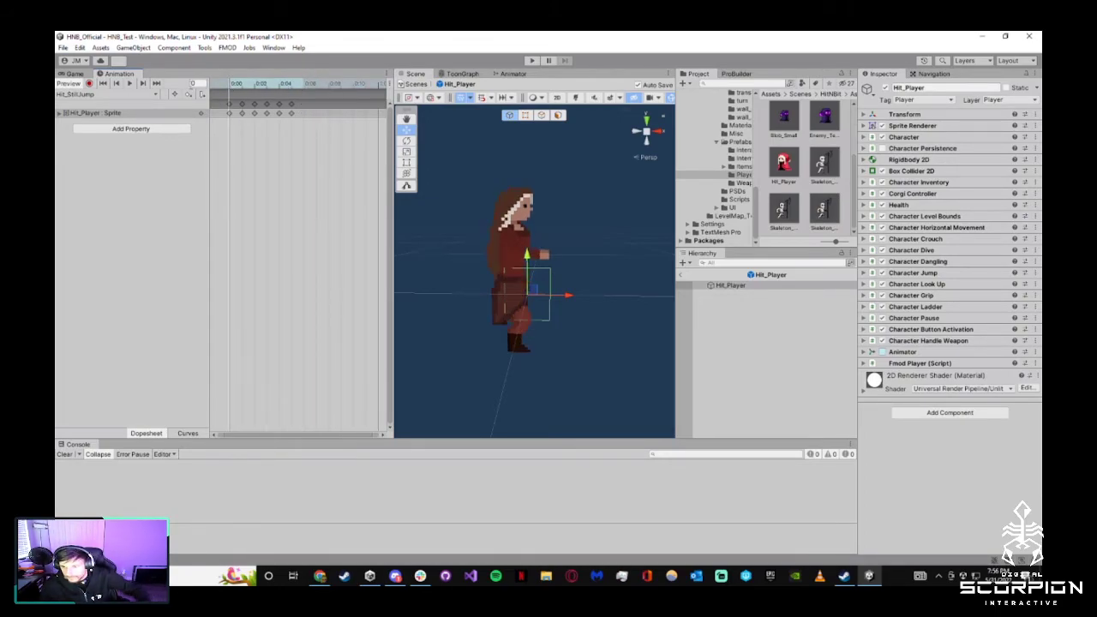
{"action": "left_click", "coordinate": [132, 83]}
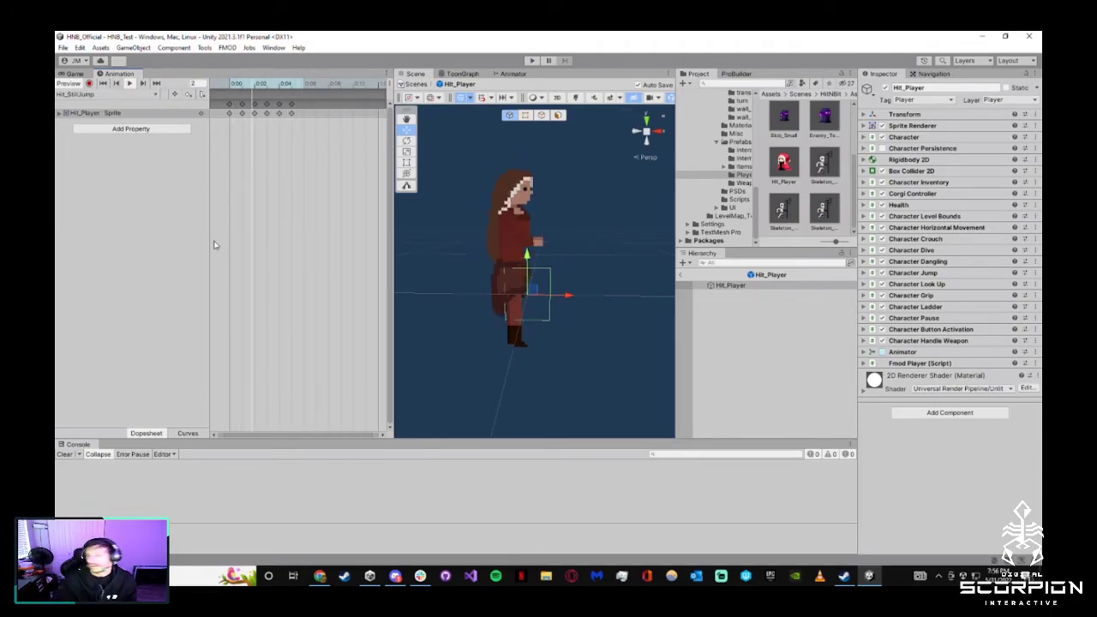
Return to the HNB_Test scene with the Animator graph shown and test the trimmed jump repeatedly in play mode
{"action": "left_click", "coordinate": [511, 74]}
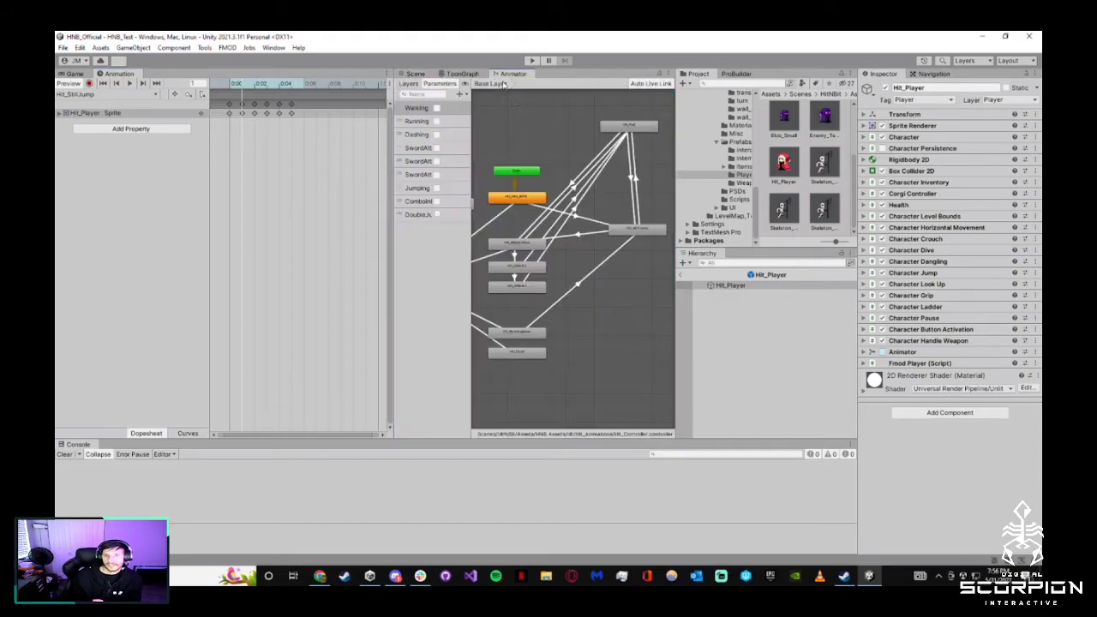
{"action": "left_click", "coordinate": [683, 275]}
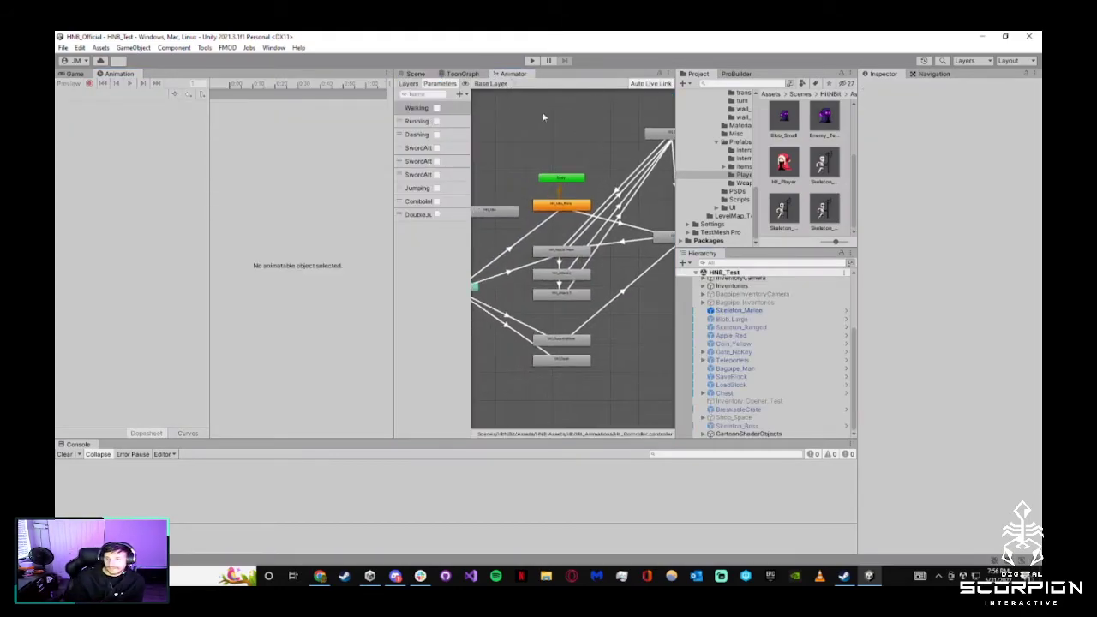
{"action": "left_click", "coordinate": [531, 60]}
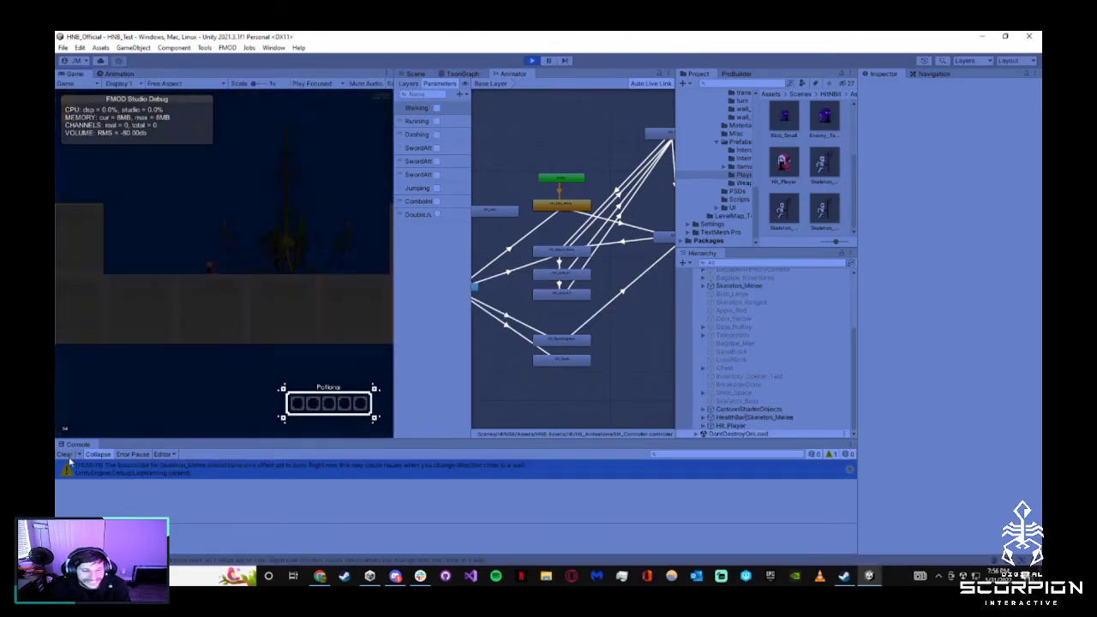
{"action": "key", "text": "d"}
{"action": "key", "text": "a"}
{"action": "key", "text": "space"}
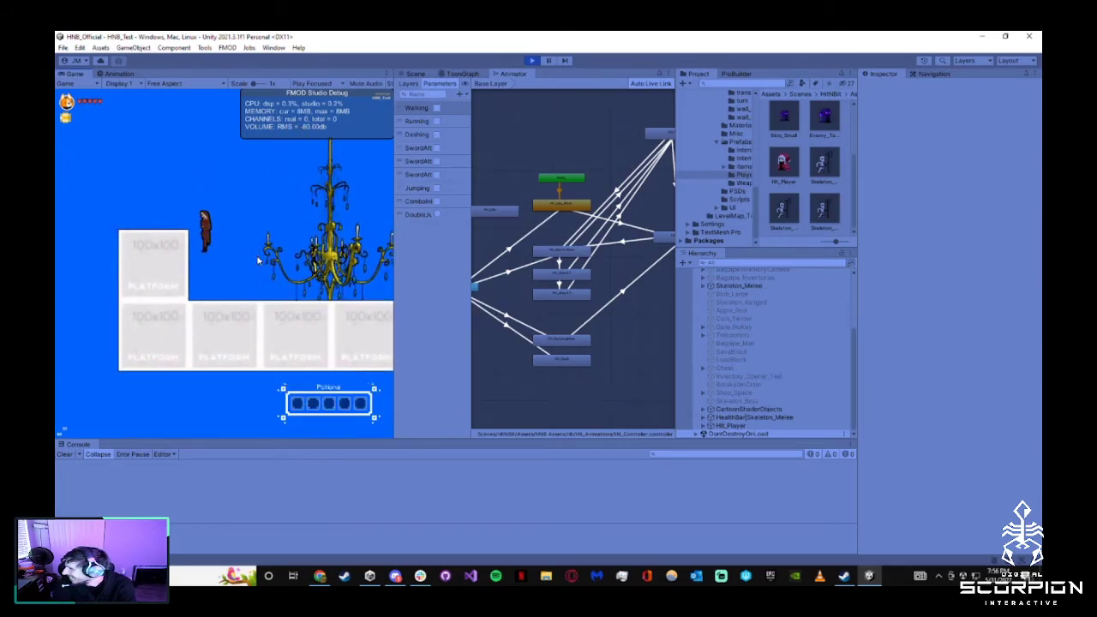
{"action": "key", "text": "a"}
{"action": "key", "text": "space"}
{"action": "key", "text": "space"}
{"action": "key", "text": "space"}
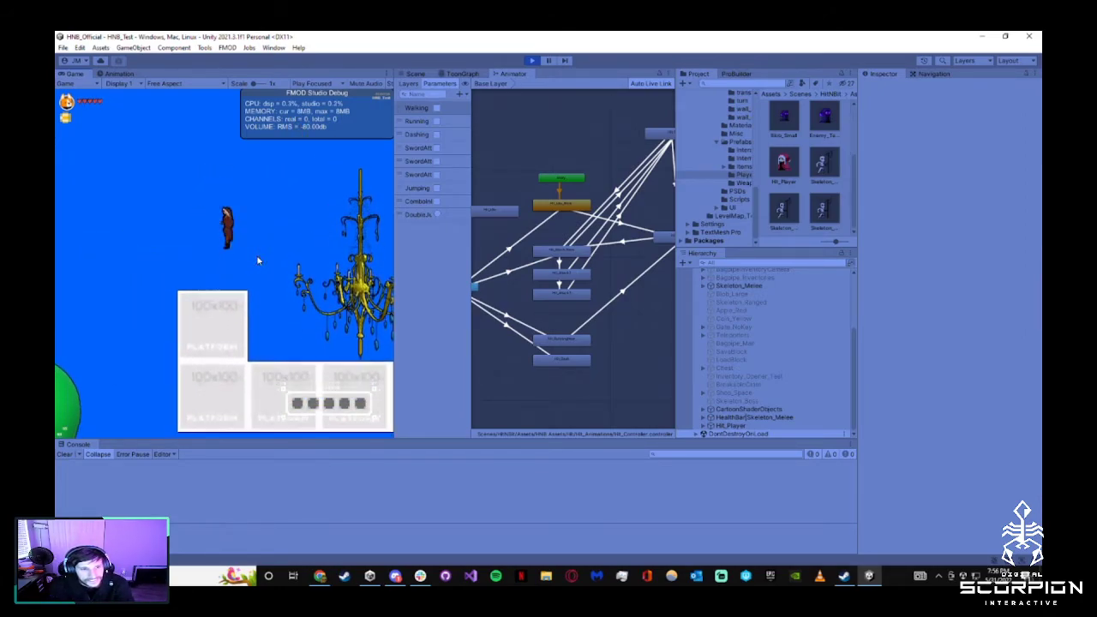
{"action": "key", "text": "space"}
{"action": "key", "text": "space"}
{"action": "key", "text": "space"}
{"action": "key", "text": "space"}
{"action": "key", "text": "space"}
{"action": "key", "text": "space"}
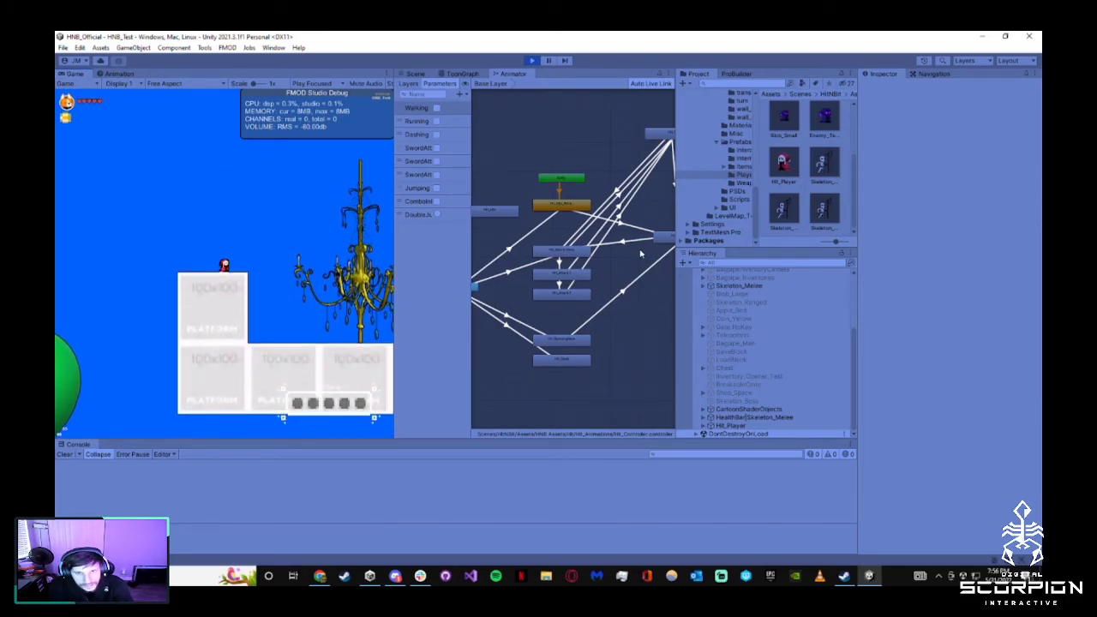
Set the Hit_StillJump state's speed to 1 and test standing and moving jumps in play mode
{"action": "left_click", "coordinate": [657, 239]}
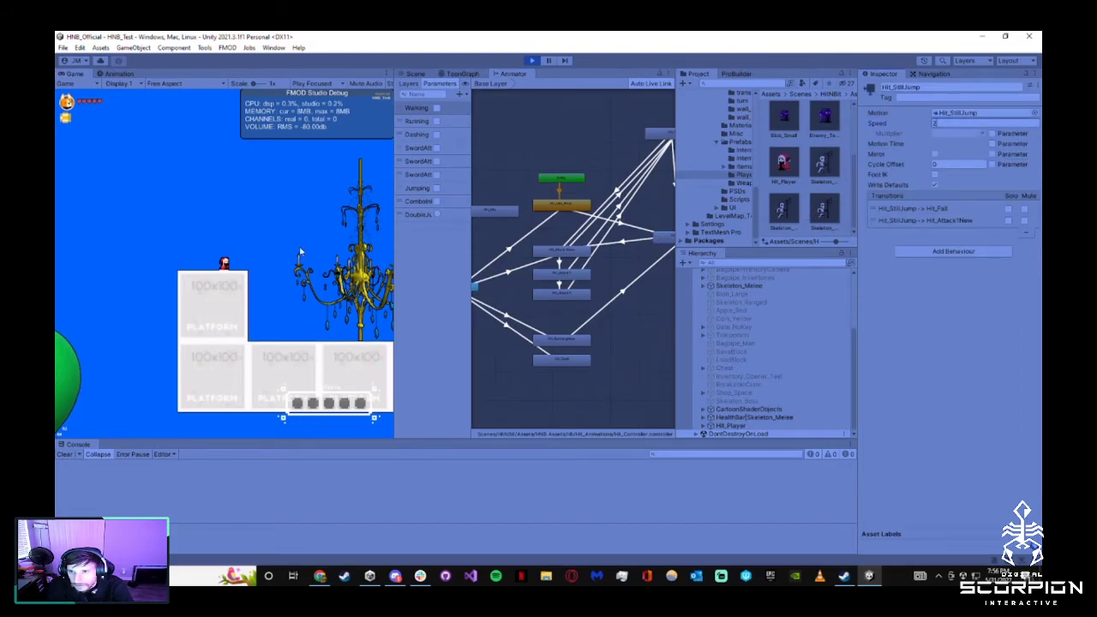
{"action": "key", "text": "space"}
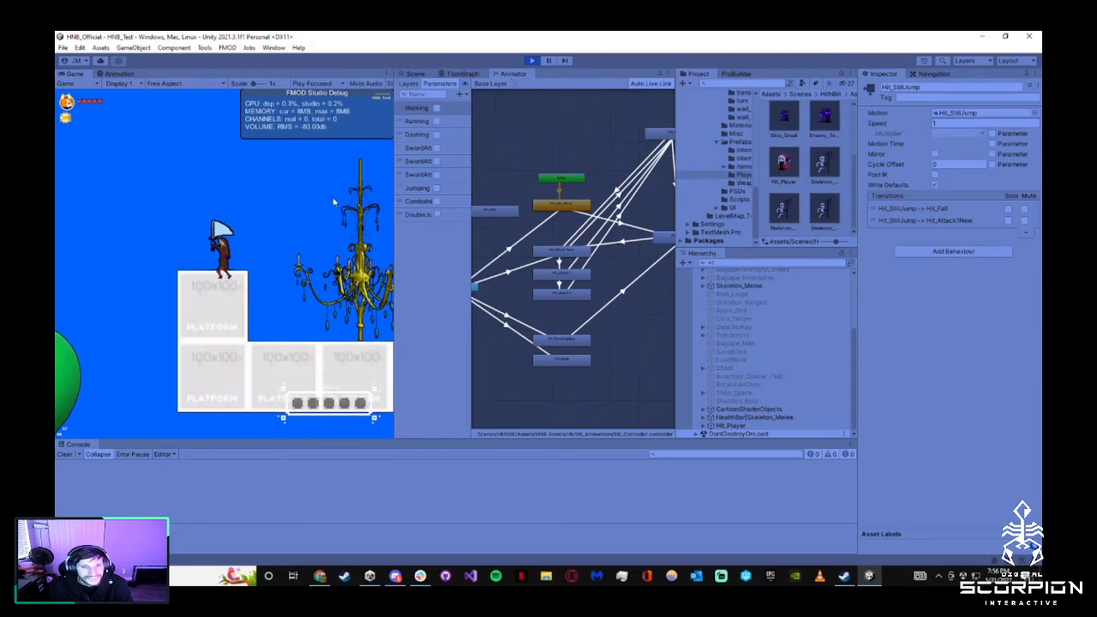
{"action": "key", "text": "space"}
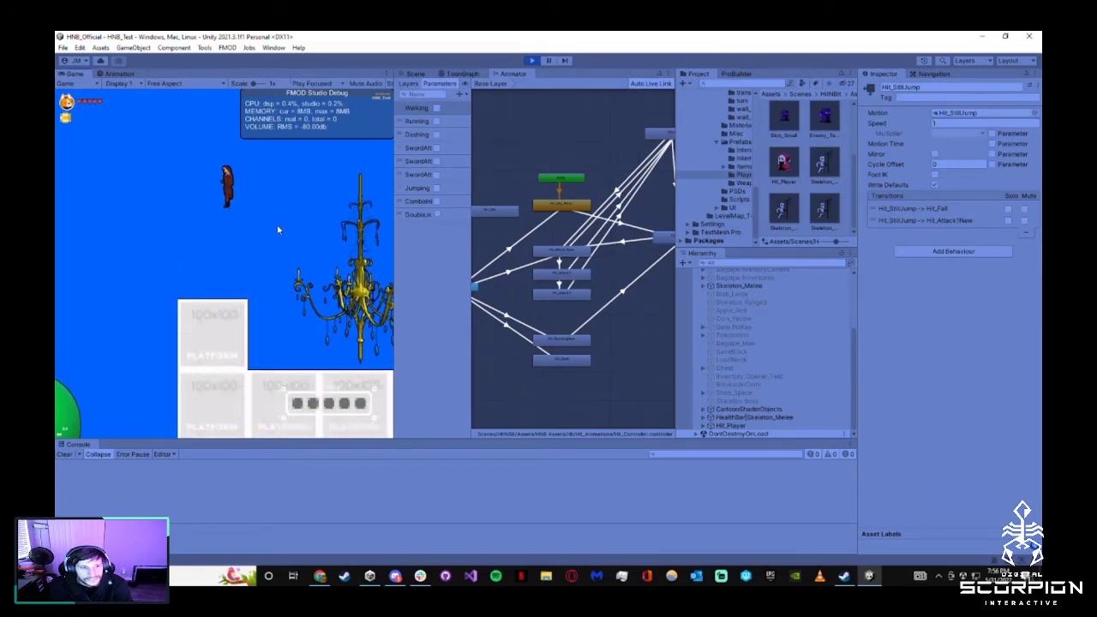
{"action": "key", "text": "space"}
{"action": "key", "text": "d"}
{"action": "key", "text": "space"}
{"action": "key", "text": "space"}
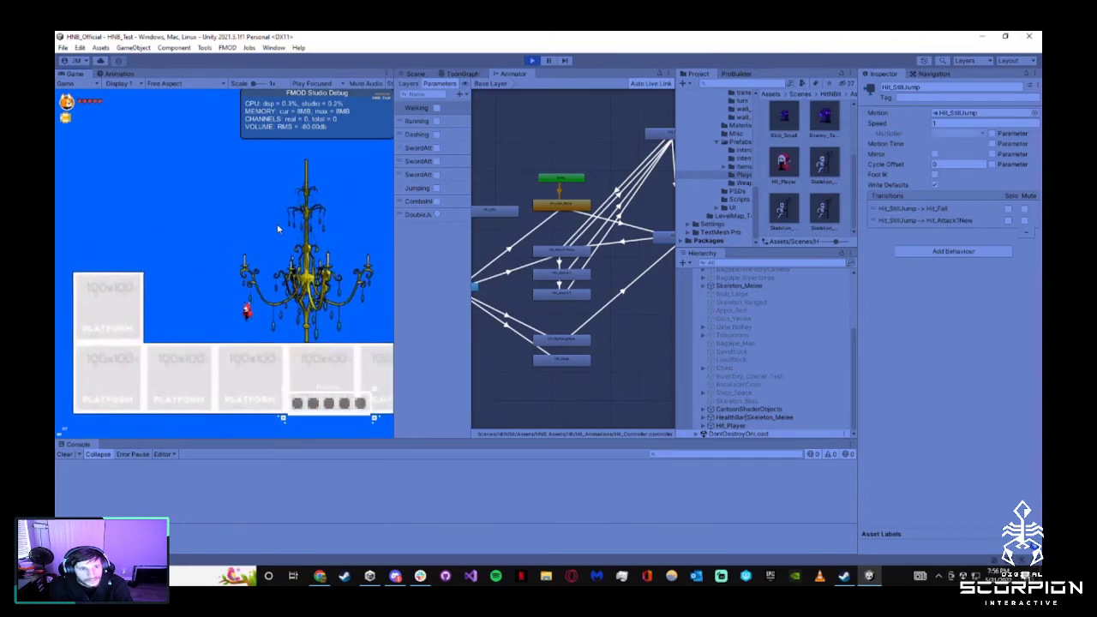
{"action": "key", "text": "space"}
{"action": "key", "text": "space"}
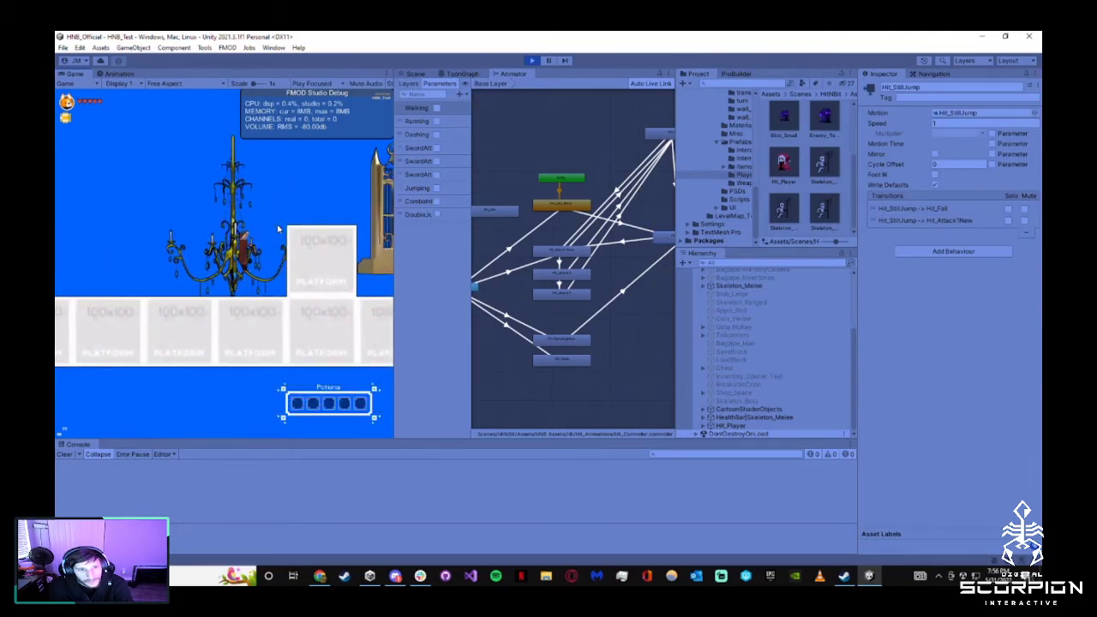
Test repeated standing jumps and moving jumps on and around the raised platform in play mode
{"action": "key", "text": "space"}
{"action": "key", "text": "space"}
{"action": "key", "text": "space"}
{"action": "key", "text": "space"}
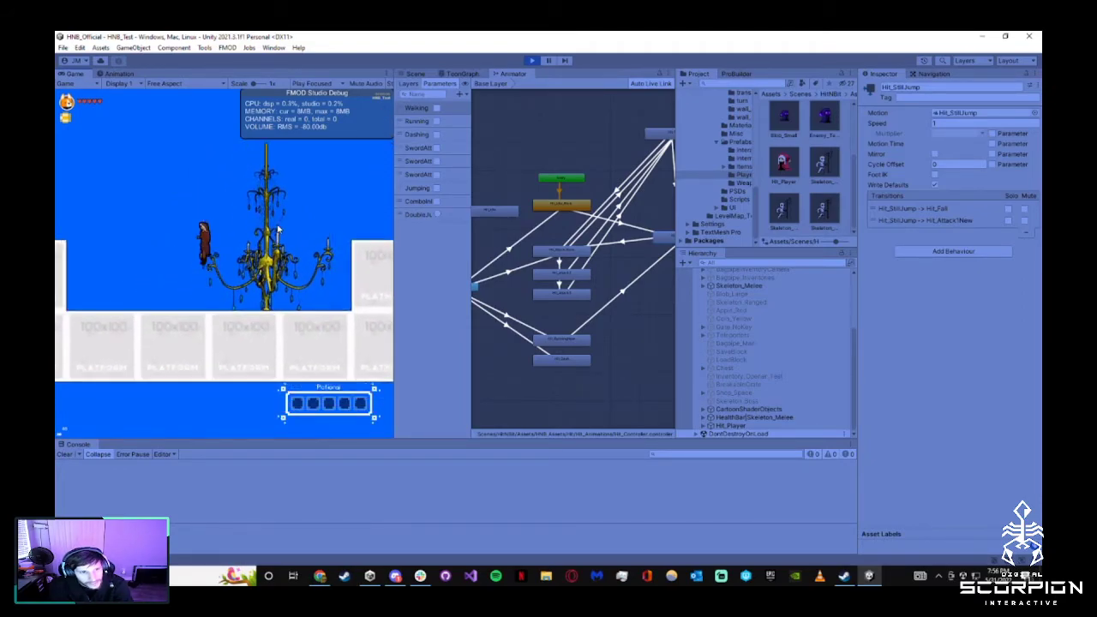
{"action": "key", "text": "a"}
{"action": "key", "text": "space"}
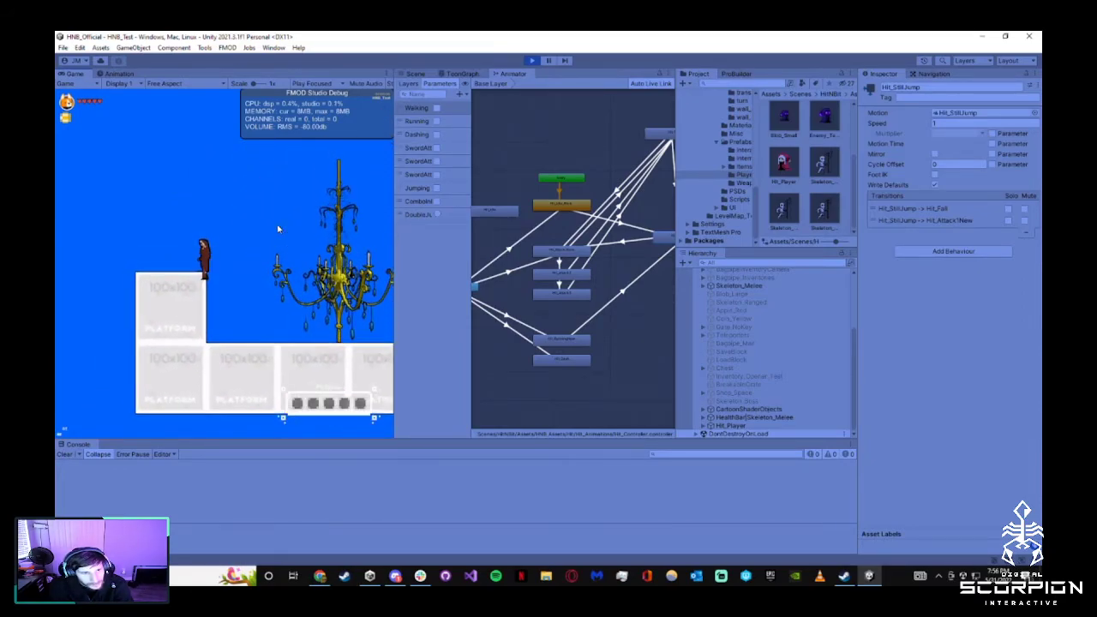
{"action": "key", "text": "space"}
{"action": "key", "text": "a"}
{"action": "key", "text": "d"}
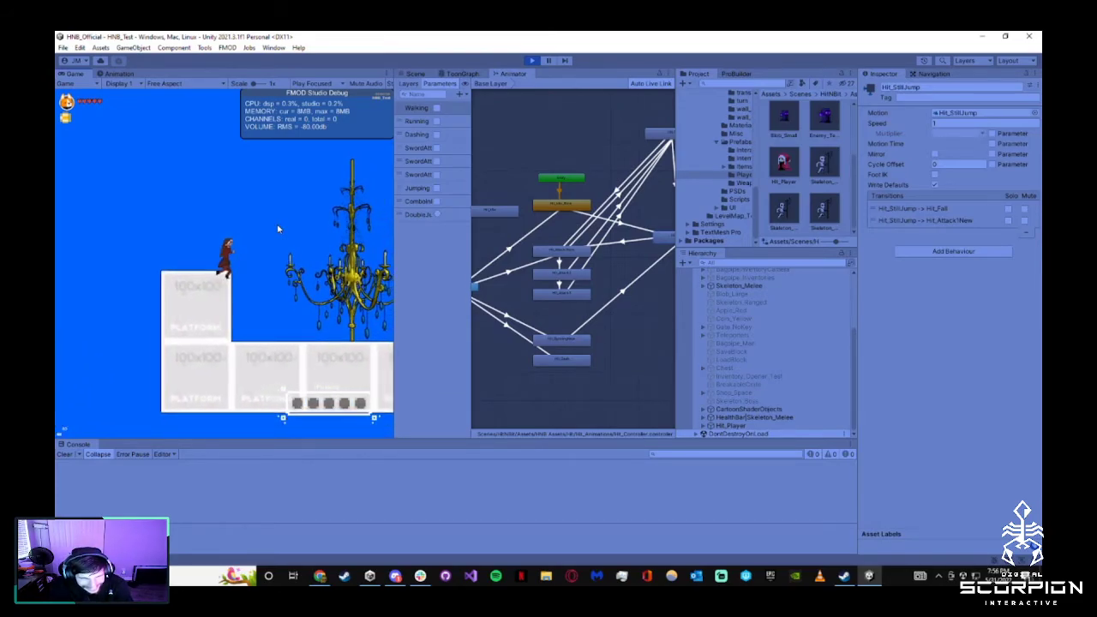
{"action": "key", "text": "a"}
{"action": "key", "text": "d"}
{"action": "key", "text": "space"}
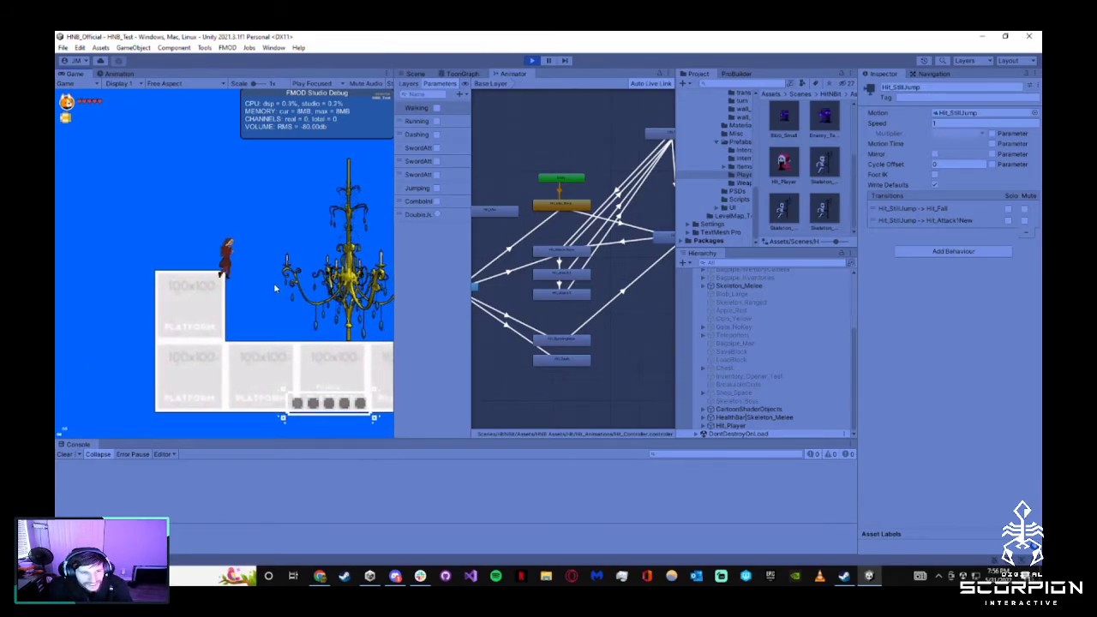
{"action": "key", "text": "space"}
Test attacking, running between the raised platforms and jumping onto them in play mode
{"action": "left_click", "coordinate": [236, 273]}
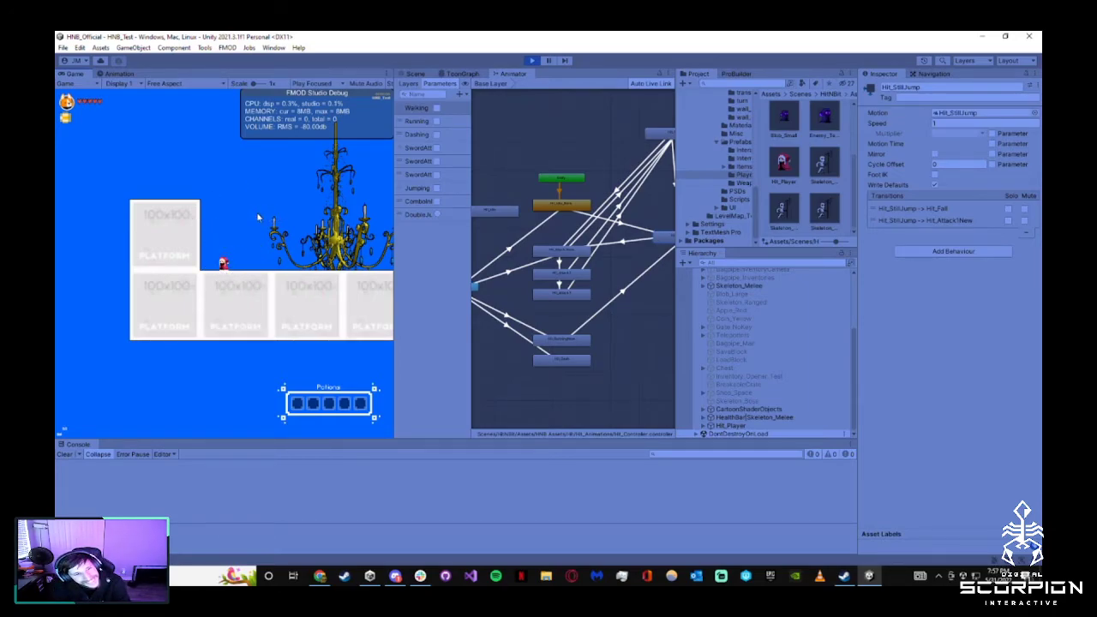
{"action": "key", "text": "d"}
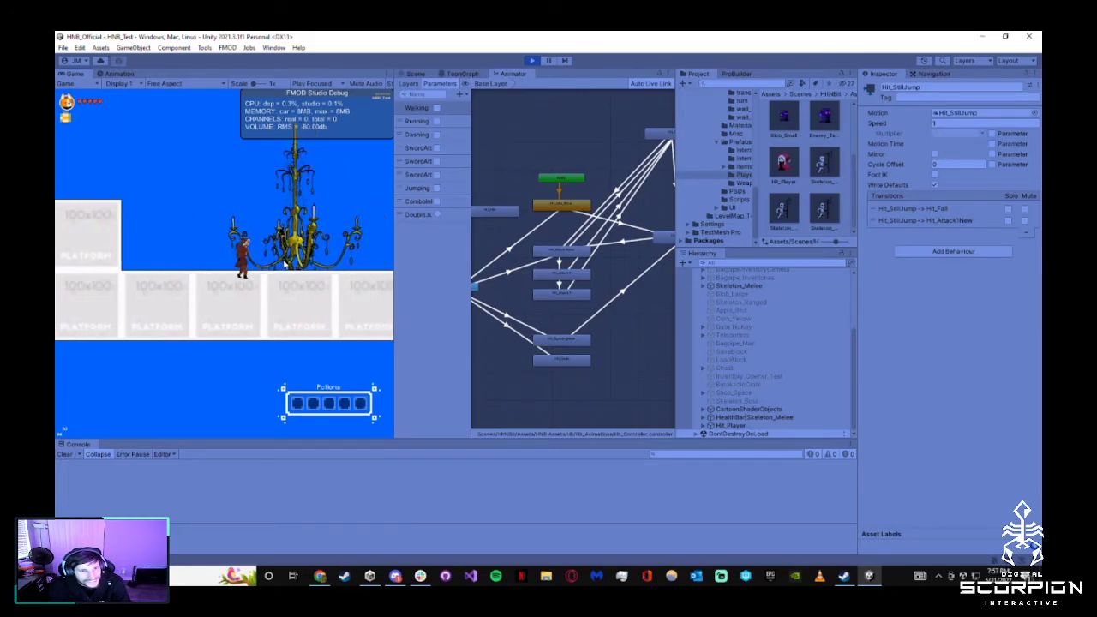
{"action": "key", "text": "d"}
{"action": "key", "text": "a"}
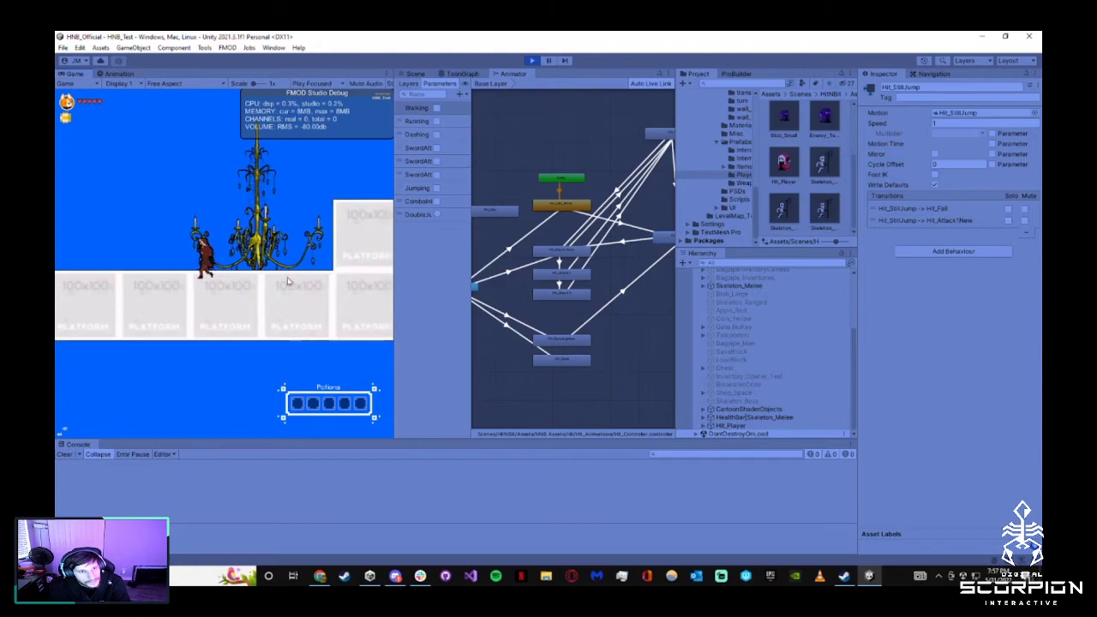
{"action": "key", "text": "a"}
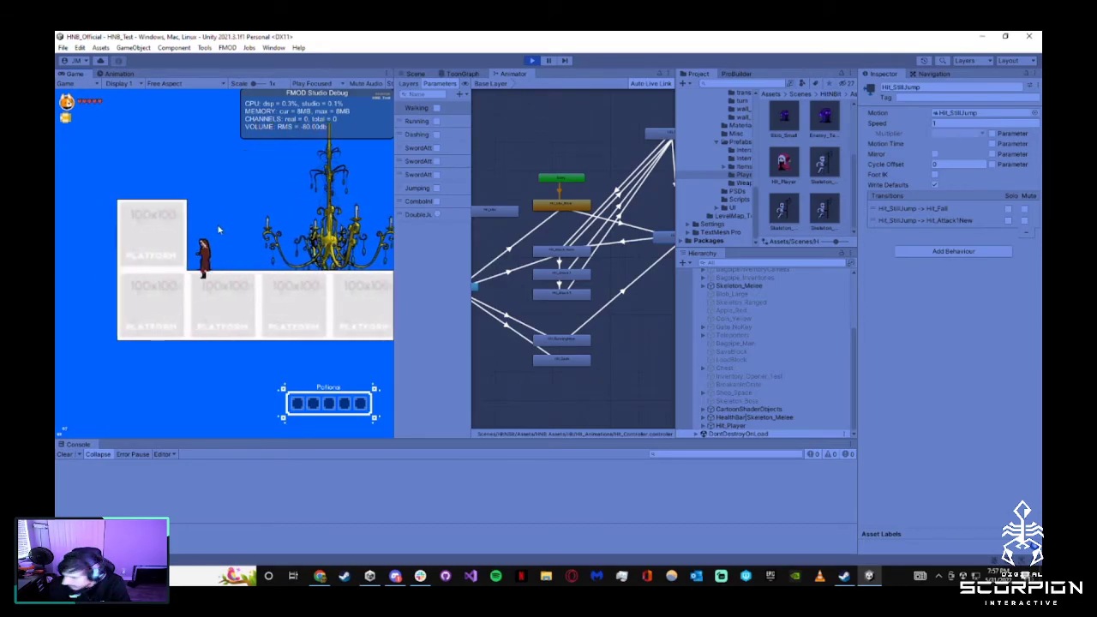
{"action": "key", "text": "space"}
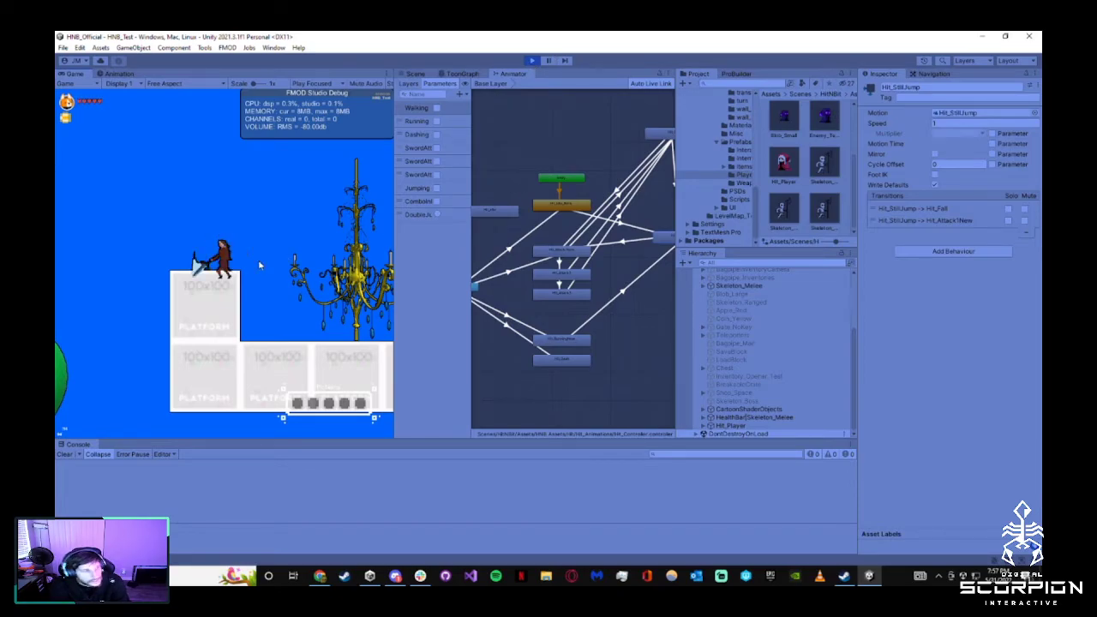
{"action": "key", "text": "d"}
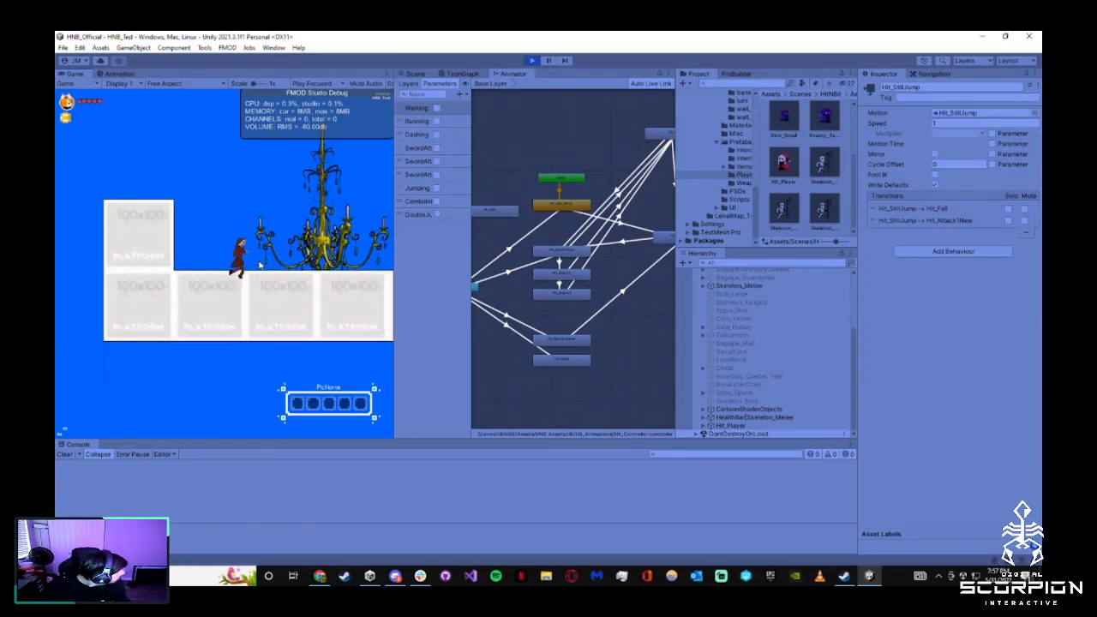
{"action": "key", "text": "space"}
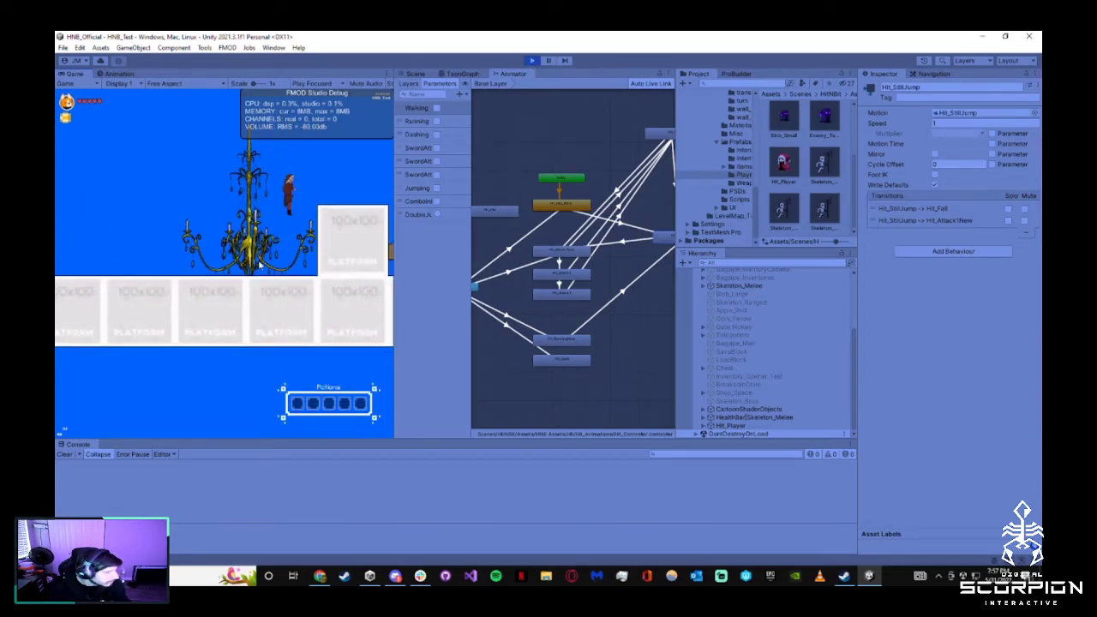
{"action": "key", "text": "d"}
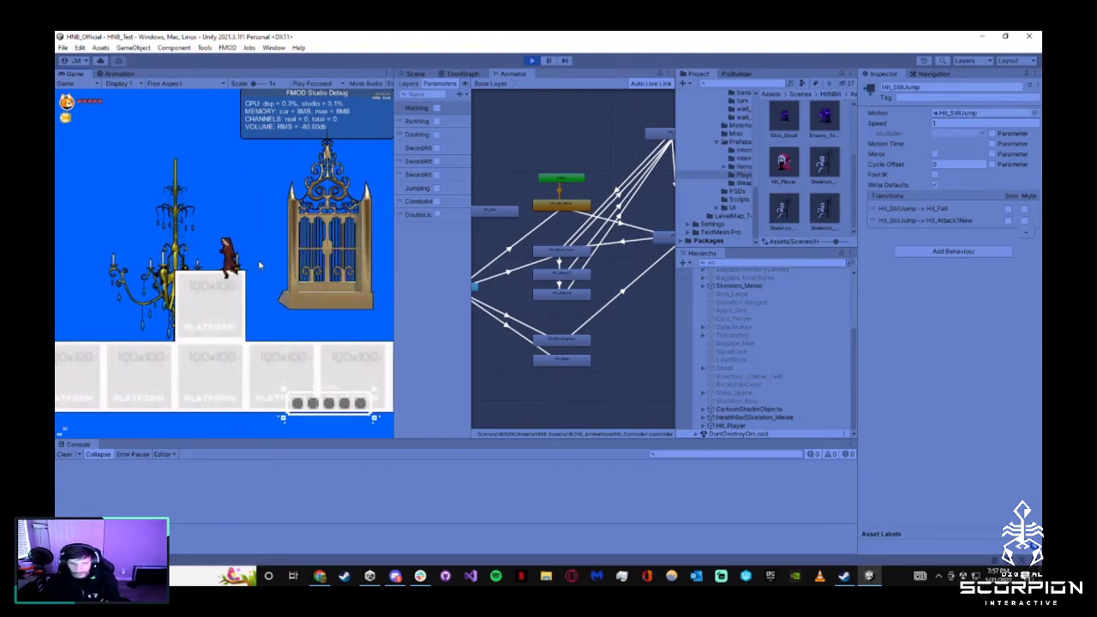
{"action": "left_click", "coordinate": [260, 264]}
{"action": "left_click", "coordinate": [260, 264]}
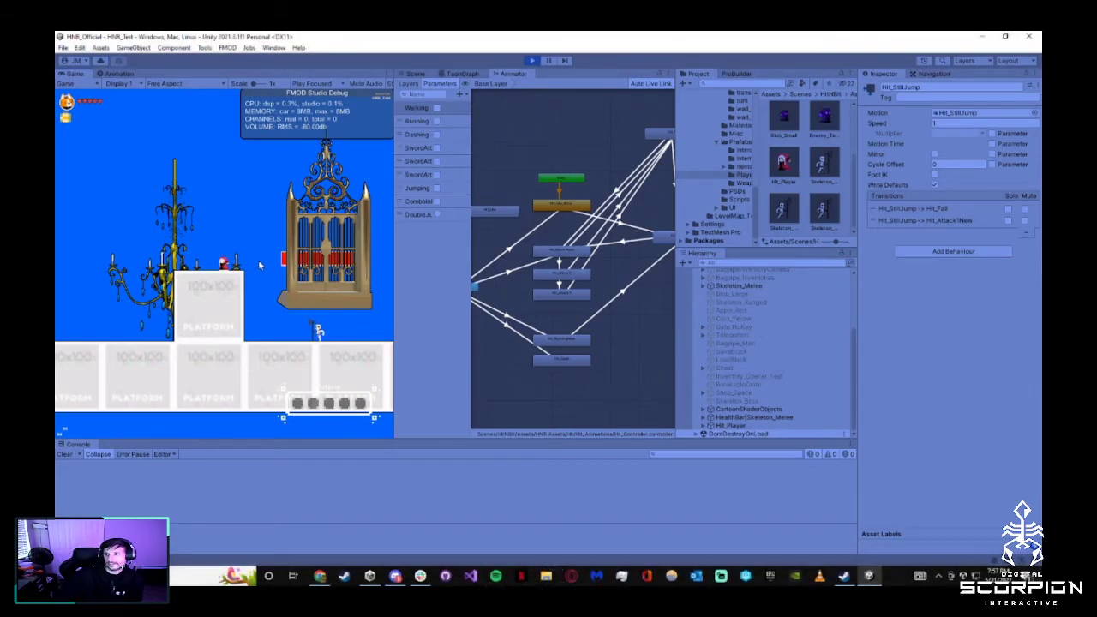
Stop play mode and bring the Scene and Game views back into display
{"action": "key", "text": "ctrl+p"}
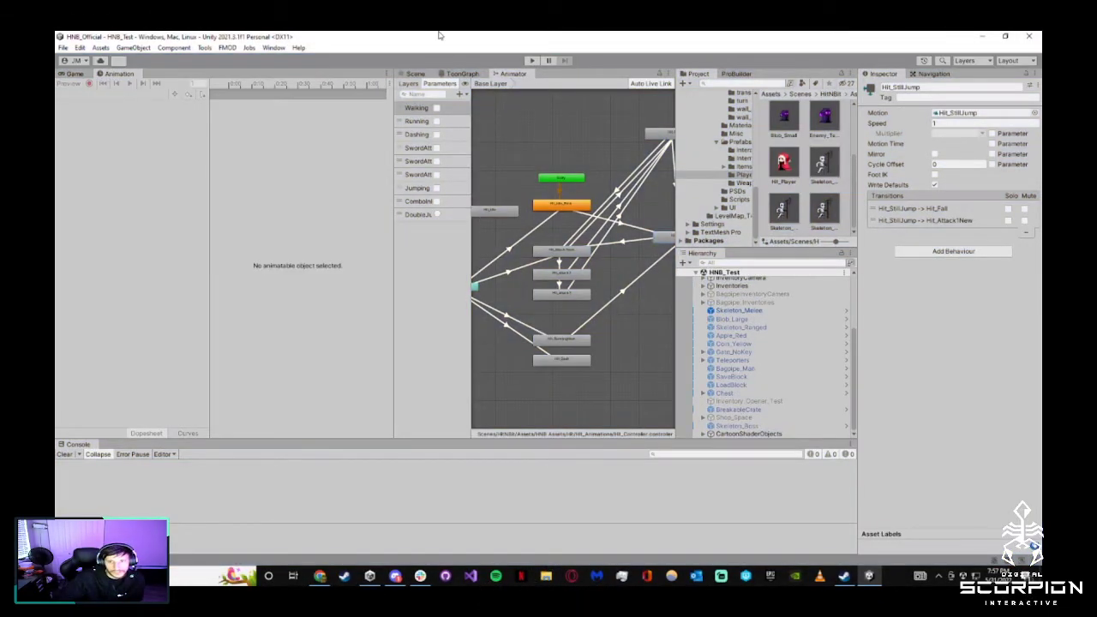
{"action": "left_click", "coordinate": [411, 74]}
{"action": "left_click", "coordinate": [72, 74]}
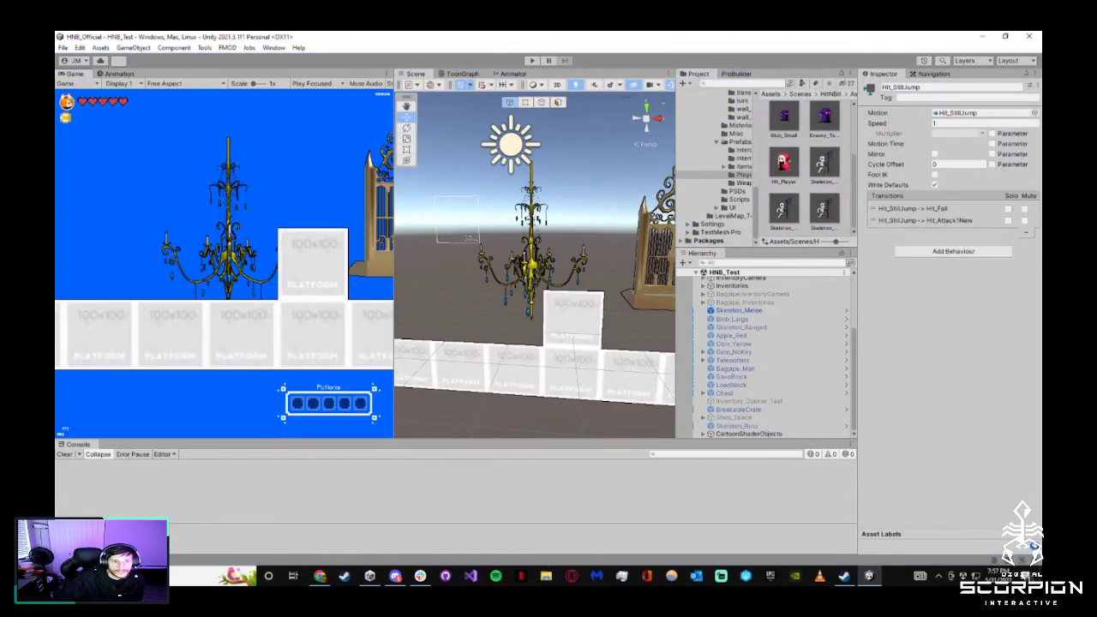
{"action": "left_click", "coordinate": [320, 575]}
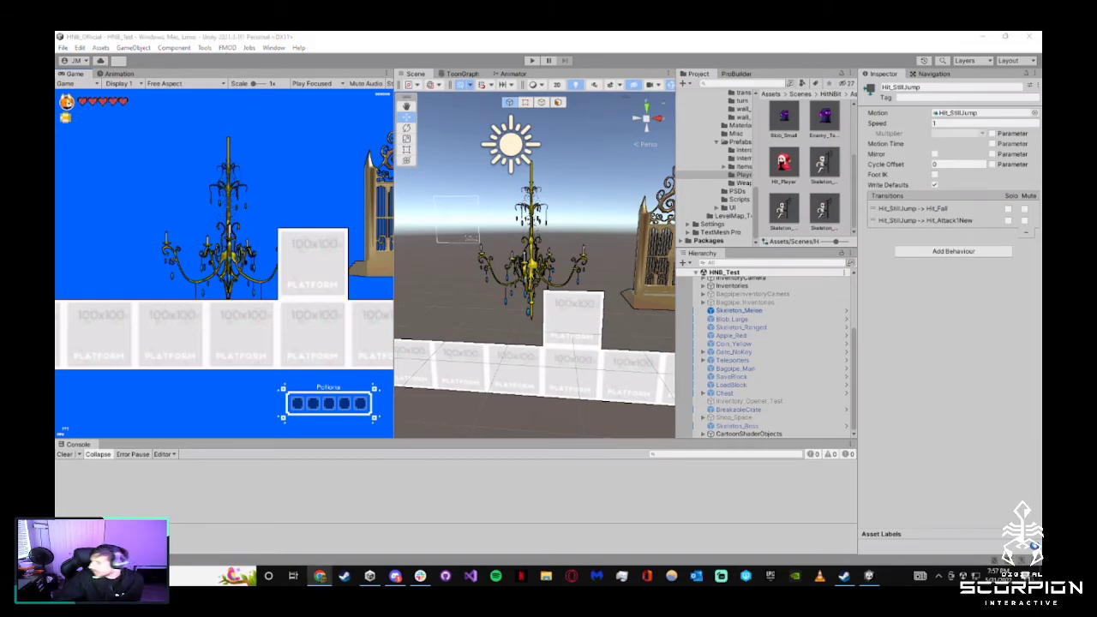
{"action": "left_click", "coordinate": [461, 313]}
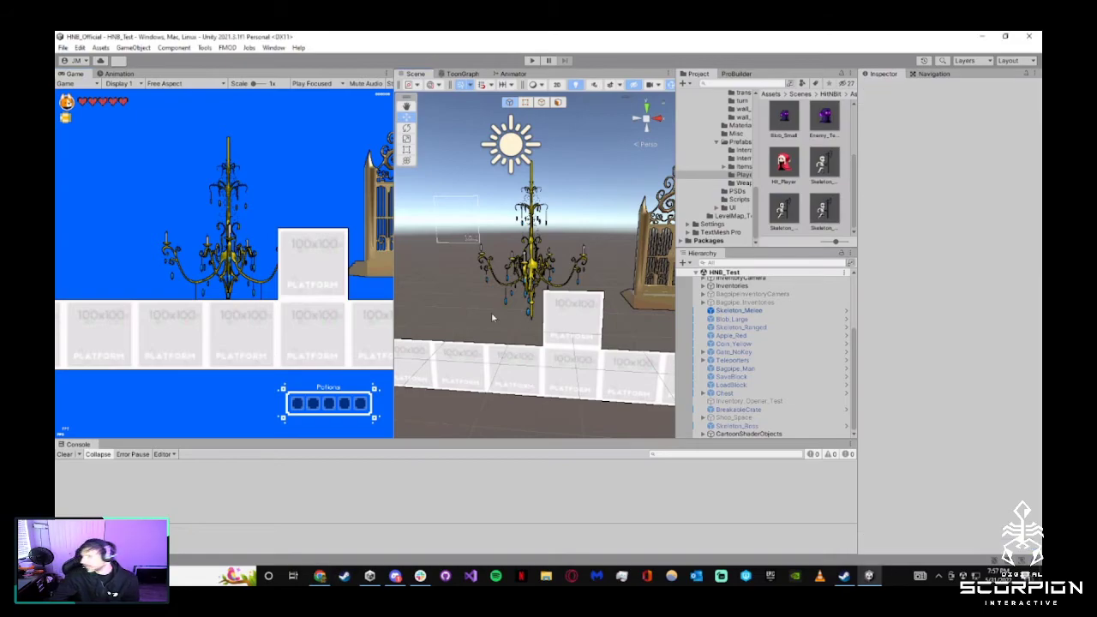
Widen the Scene view, deactivate Skeleton_Melee below the gate and save the HNB_Test scene
{"action": "left_click_drag", "start_coordinate": [396, 259], "coordinate": [107, 259]}
{"action": "right_click_drag", "start_coordinate": [411, 400], "coordinate": [585, 431]}
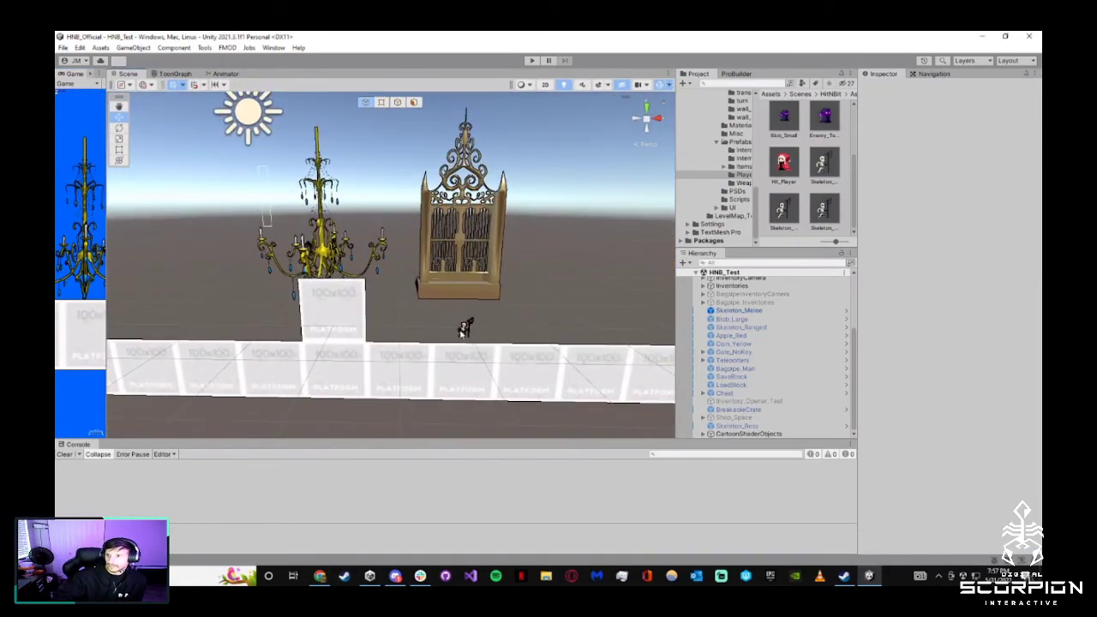
{"action": "left_click", "coordinate": [463, 330]}
{"action": "left_click", "coordinate": [885, 88]}
{"action": "left_click", "coordinate": [617, 277]}
{"action": "key", "text": "ctrl+s"}
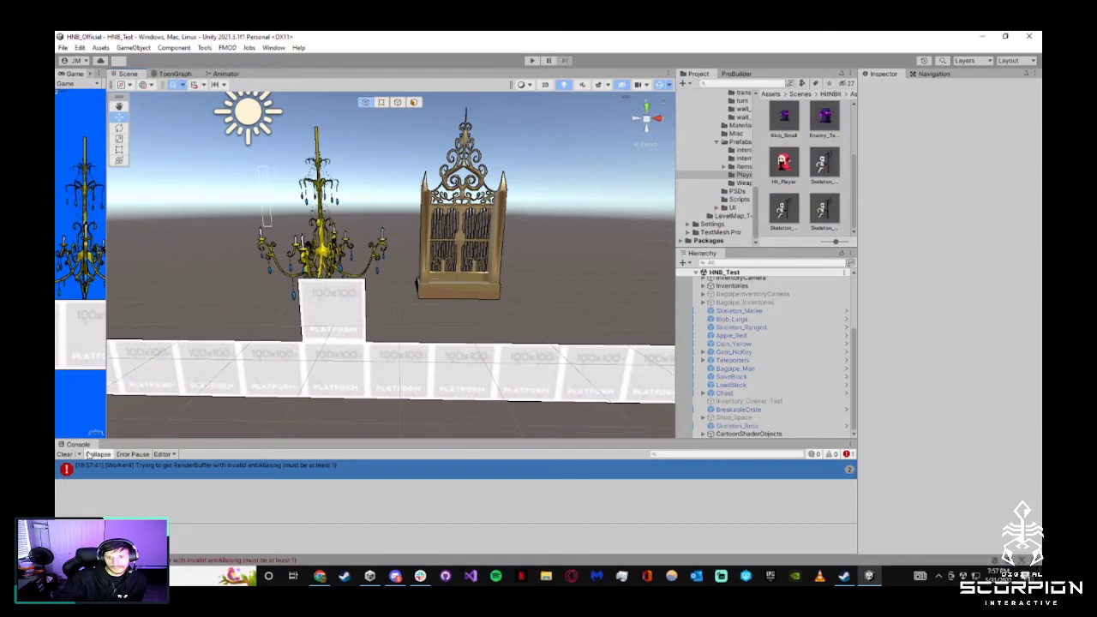
Clear the console and activate the Skeleton_Boss object in the HNB_Test scene
{"action": "left_click", "coordinate": [64, 453]}
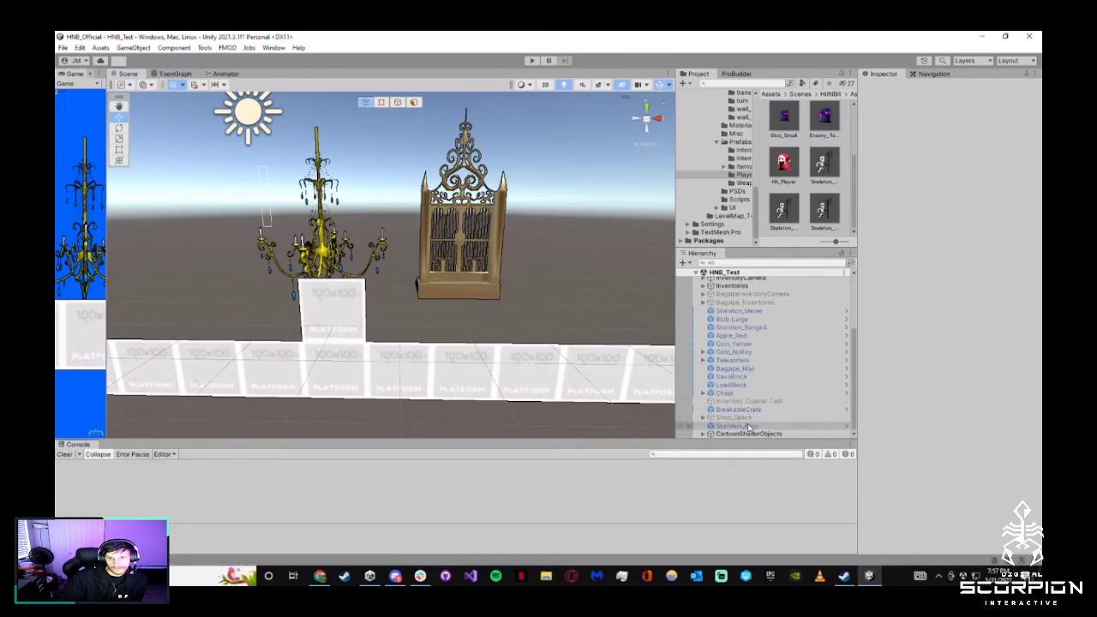
{"action": "left_click", "coordinate": [737, 425]}
{"action": "left_click", "coordinate": [885, 87]}
{"action": "left_click", "coordinate": [535, 281]}
{"action": "right_click_drag", "start_coordinate": [536, 281], "coordinate": [545, 327]}
{"action": "scroll", "coordinate": [545, 326], "scroll_direction": "up", "scroll_amount": 2}
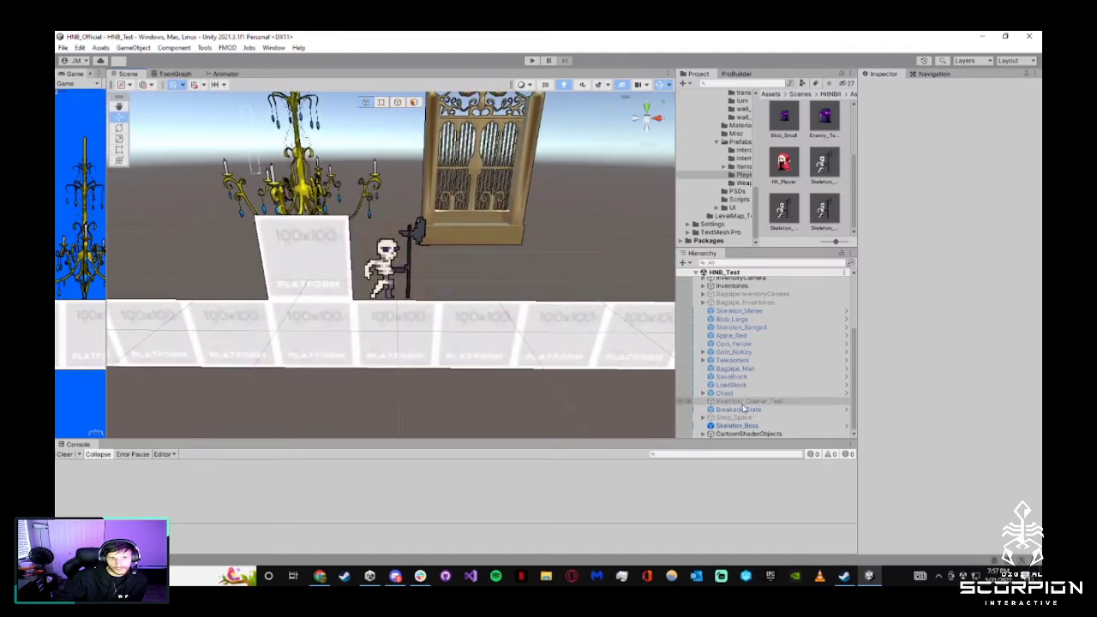
Collapse Skeleton_Boss's expanded Auto Respawn and AI components, and expand its AIBrain to list the states
{"action": "left_click", "coordinate": [737, 425]}
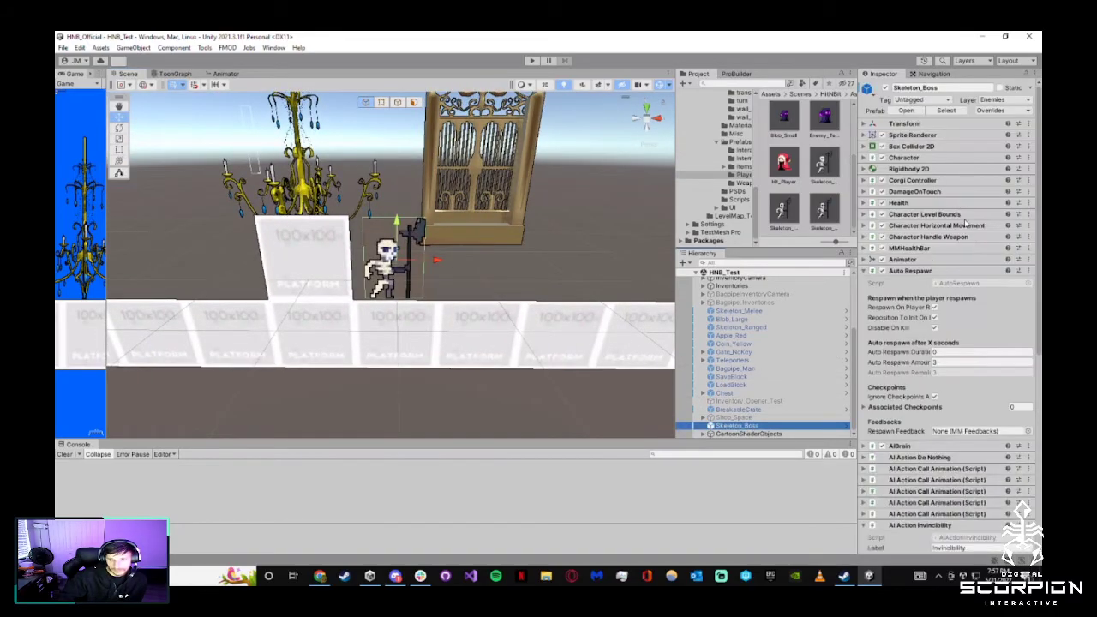
{"action": "left_click", "coordinate": [932, 271]}
{"action": "scroll", "coordinate": [936, 273], "scroll_direction": "down", "scroll_amount": 2}
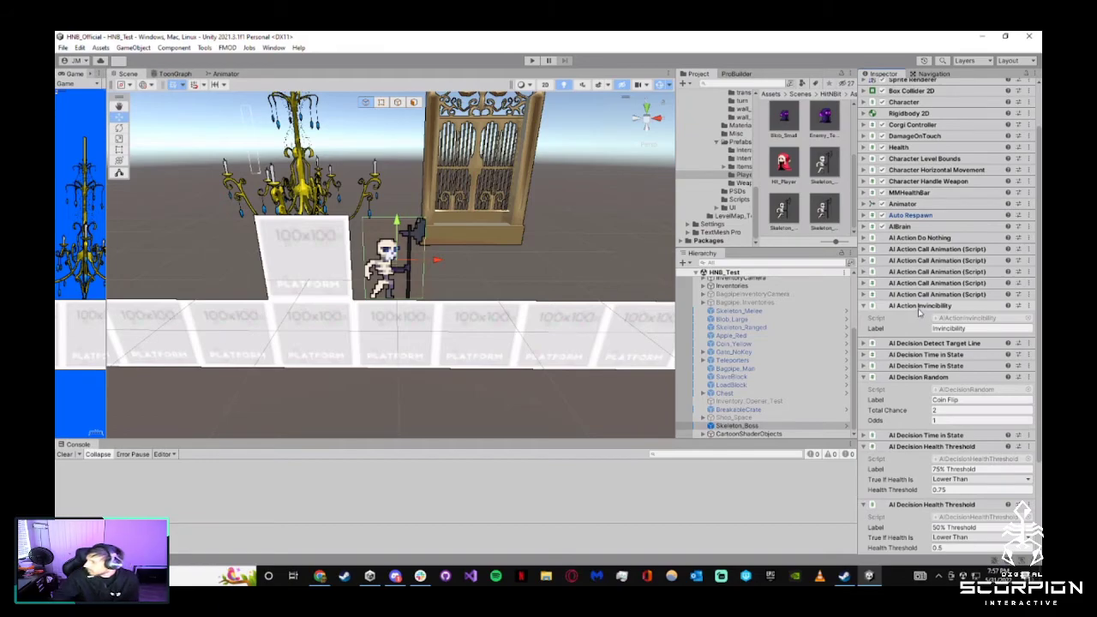
{"action": "left_click", "coordinate": [921, 306]}
{"action": "left_click", "coordinate": [943, 352]}
{"action": "left_click", "coordinate": [932, 374]}
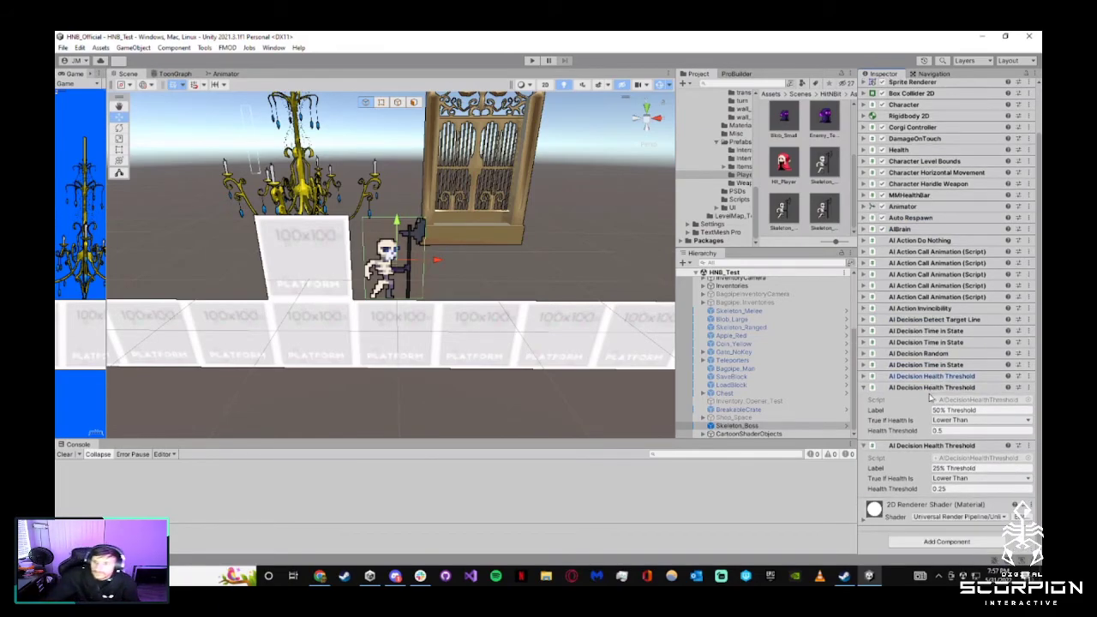
{"action": "left_click", "coordinate": [934, 390]}
{"action": "left_click", "coordinate": [940, 446]}
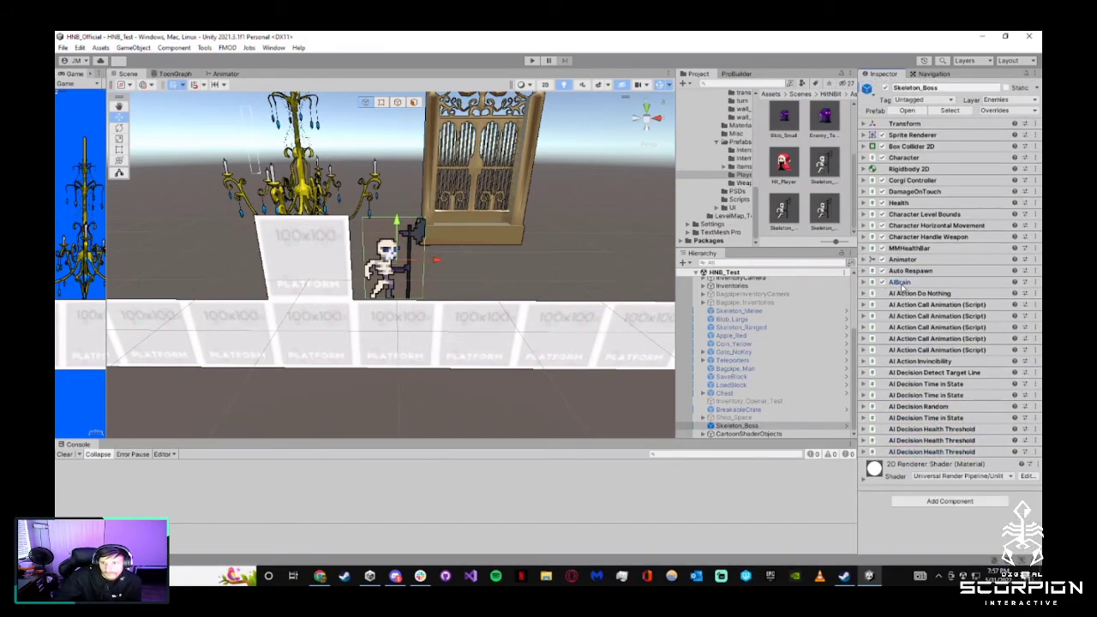
{"action": "left_click", "coordinate": [946, 275]}
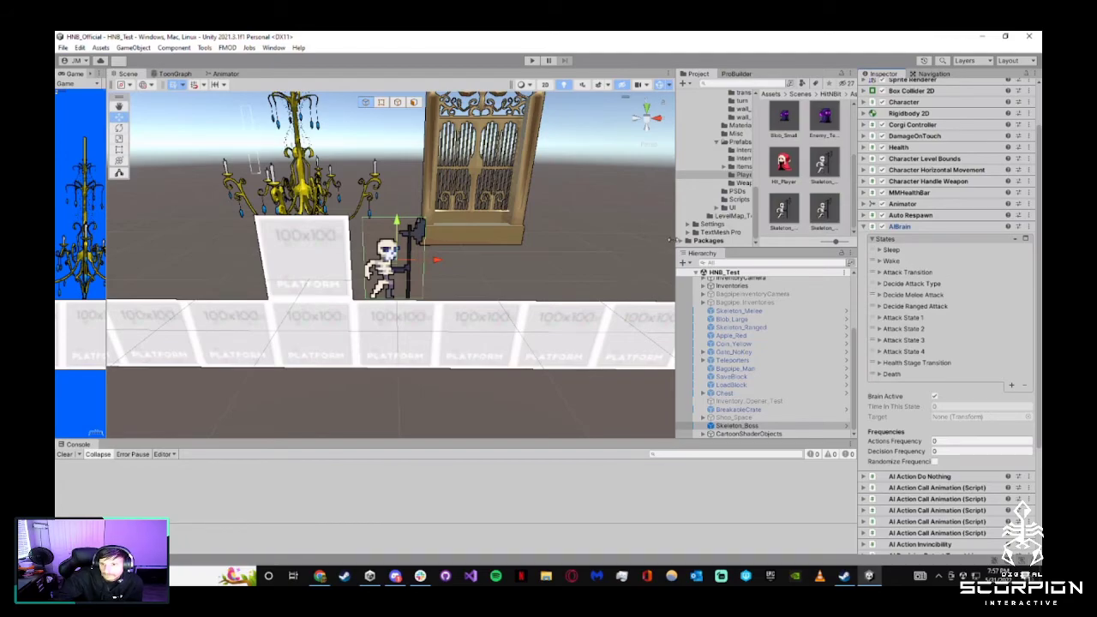
Try to enter play mode, and get the HNB_Official project open again in Unity
{"action": "left_click", "coordinate": [531, 60]}
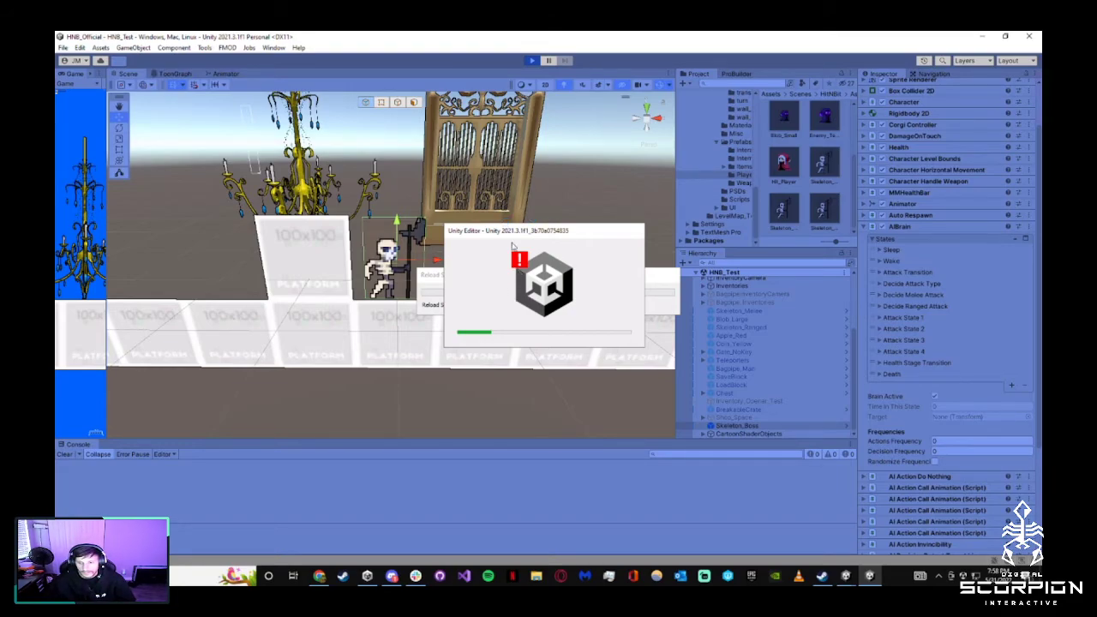
{"action": "mouse_move", "coordinate": [521, 228]}
{"action": "left_mouse_down"}
{"action": "mouse_move", "coordinate": [483, 212]}
{"action": "mouse_move", "coordinate": [499, 251]}
{"action": "mouse_move", "coordinate": [492, 246]}
{"action": "mouse_move", "coordinate": [526, 214]}
{"action": "mouse_move", "coordinate": [514, 246]}
{"action": "mouse_move", "coordinate": [506, 230]}
{"action": "mouse_move", "coordinate": [509, 273]}
{"action": "mouse_move", "coordinate": [511, 235]}
{"action": "left_mouse_up"}
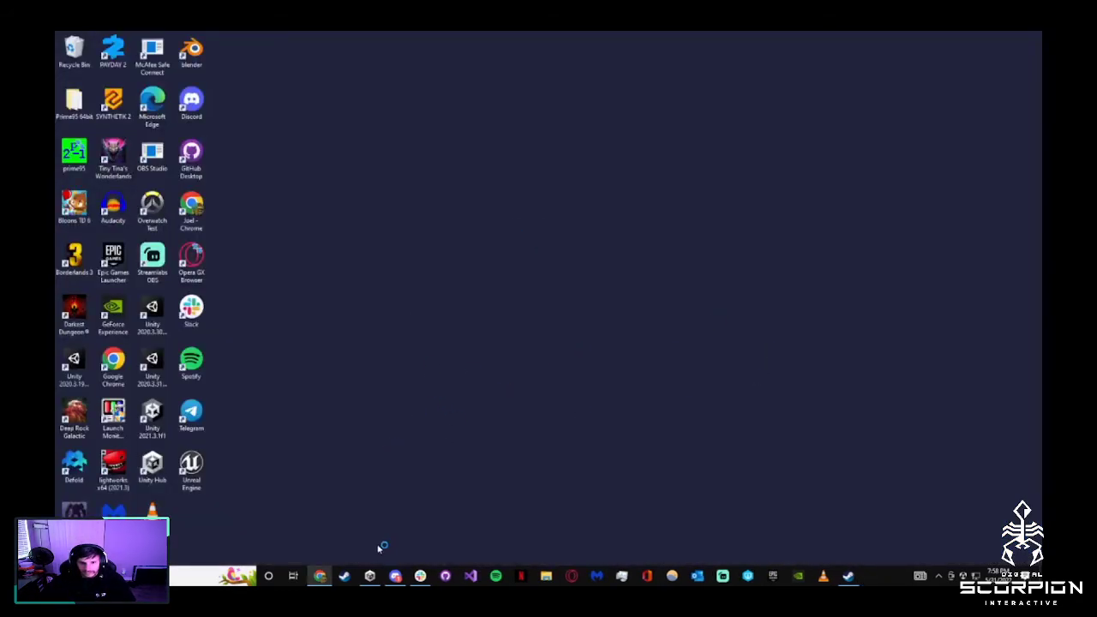
{"action": "left_click", "coordinate": [497, 270]}
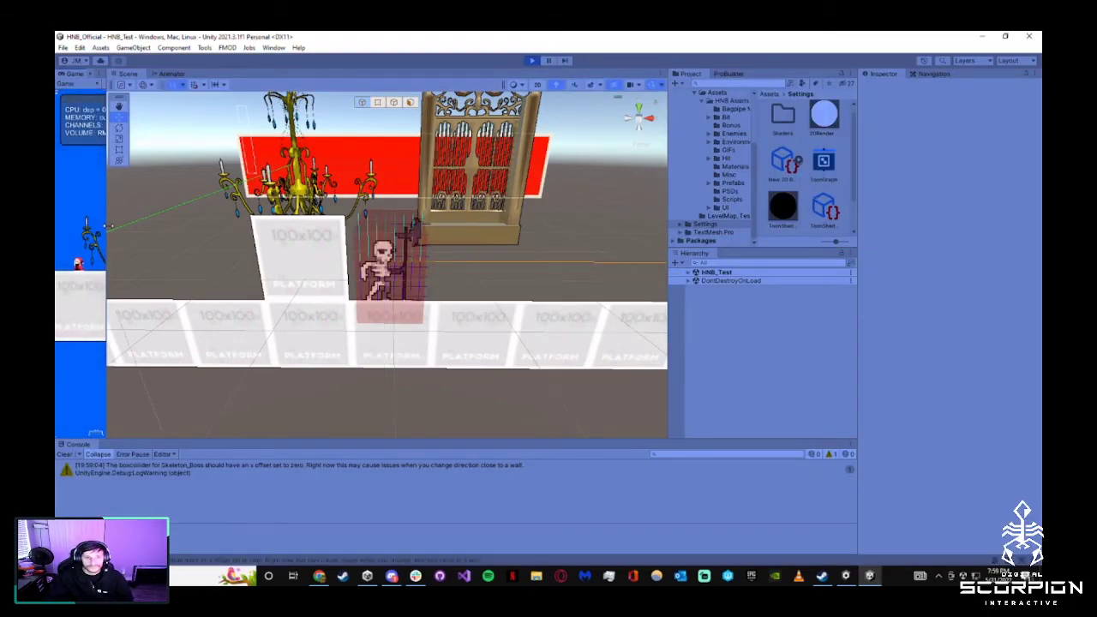
Widen the Game view and move the player up to Skeleton_Boss while monitoring the boss's AIBrain state
{"action": "left_click_drag", "start_coordinate": [556, 291], "coordinate": [366, 286]}
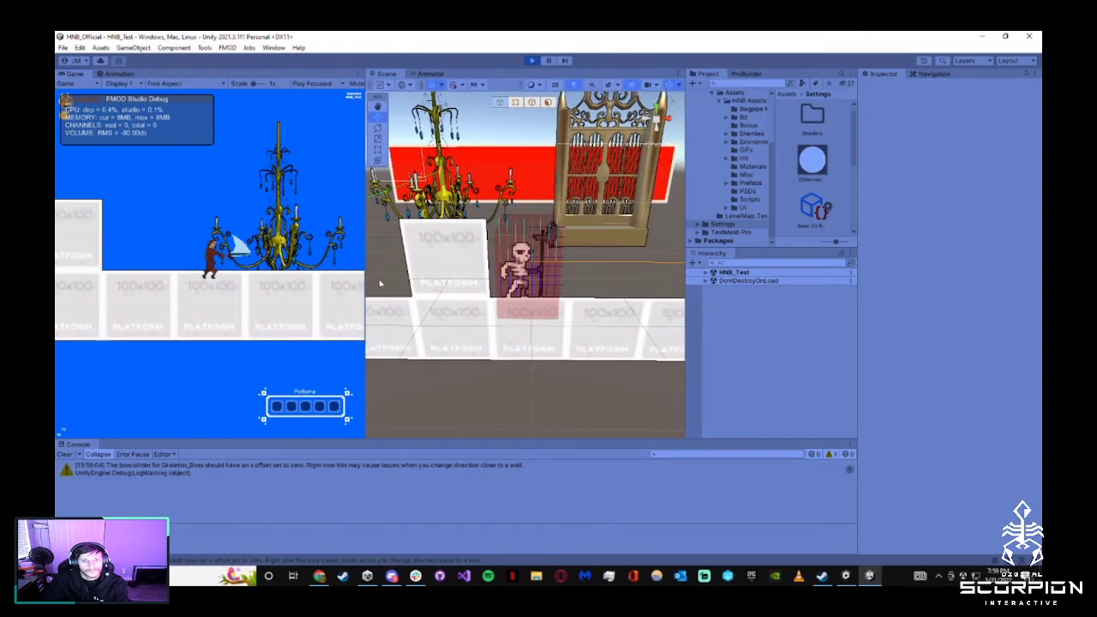
{"action": "left_click", "coordinate": [532, 274]}
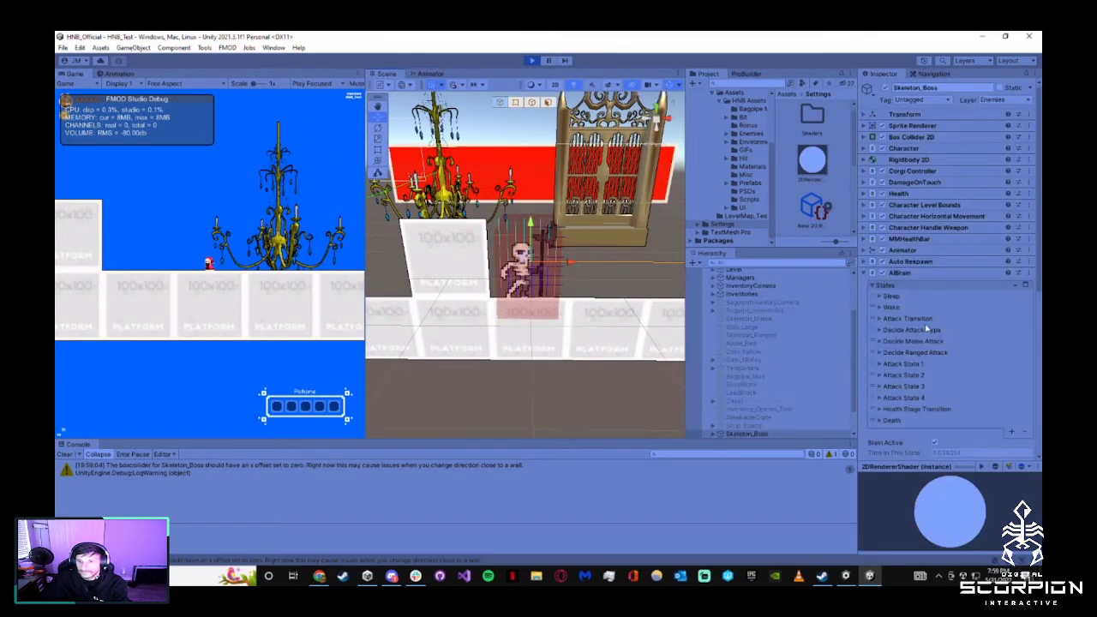
{"action": "scroll", "coordinate": [910, 307], "scroll_direction": "down", "scroll_amount": 3}
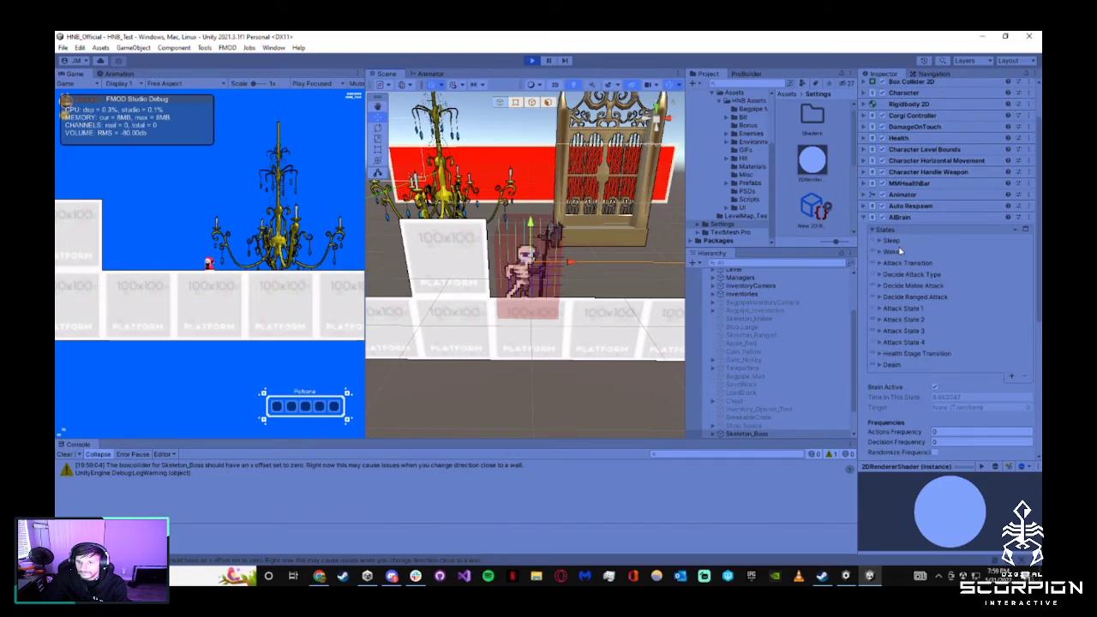
{"action": "left_click", "coordinate": [294, 267]}
{"action": "key", "text": "d"}
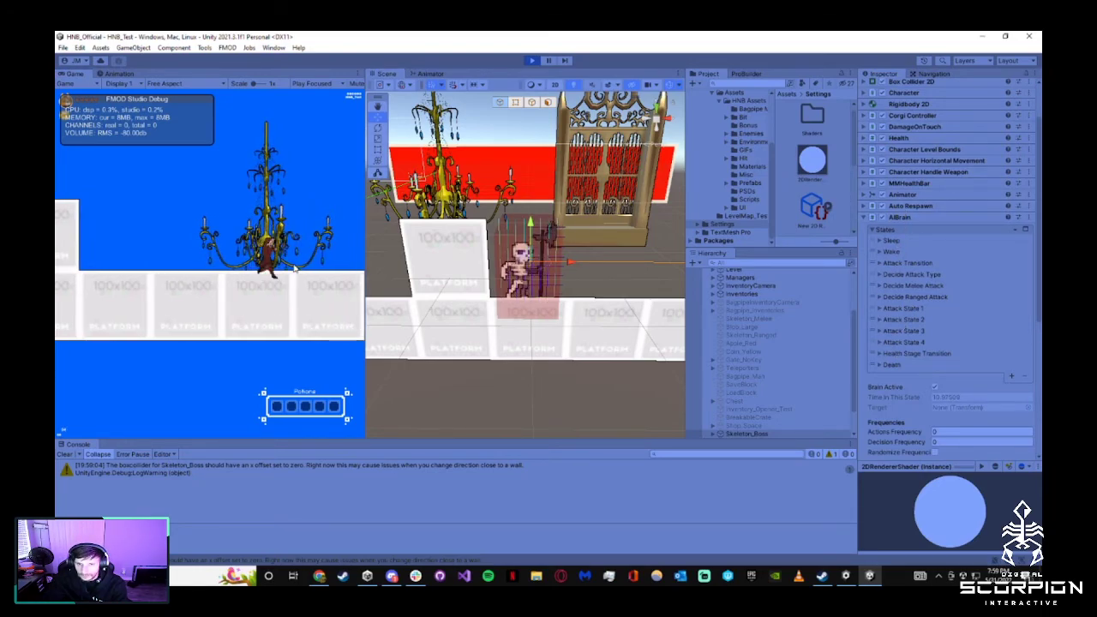
{"action": "key", "text": "space"}
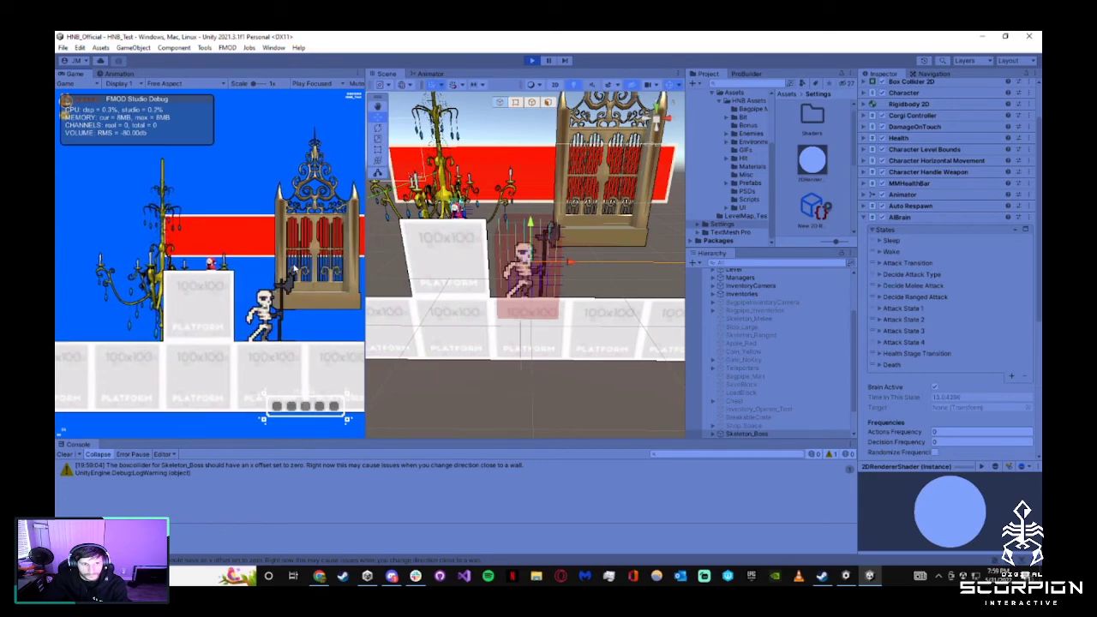
{"action": "scroll", "coordinate": [926, 383], "scroll_direction": "down", "scroll_amount": 1}
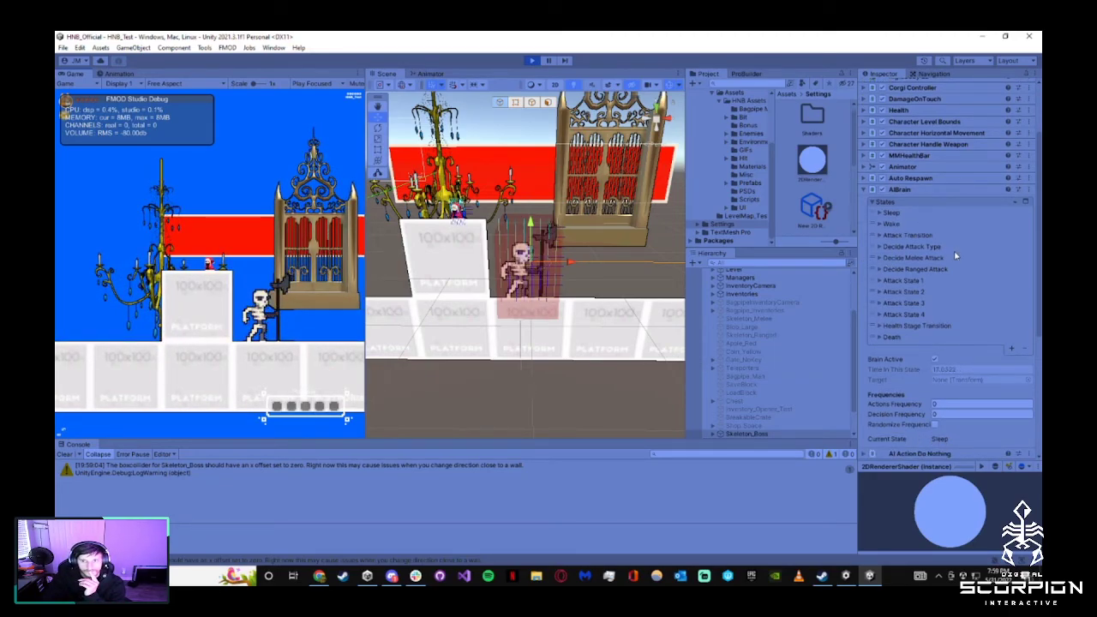
Move the player over and past Skeleton_Boss, return close to it and crouch, and monitor the boss's current AIBrain state
{"action": "scroll", "coordinate": [891, 422], "scroll_direction": "down", "scroll_amount": 1}
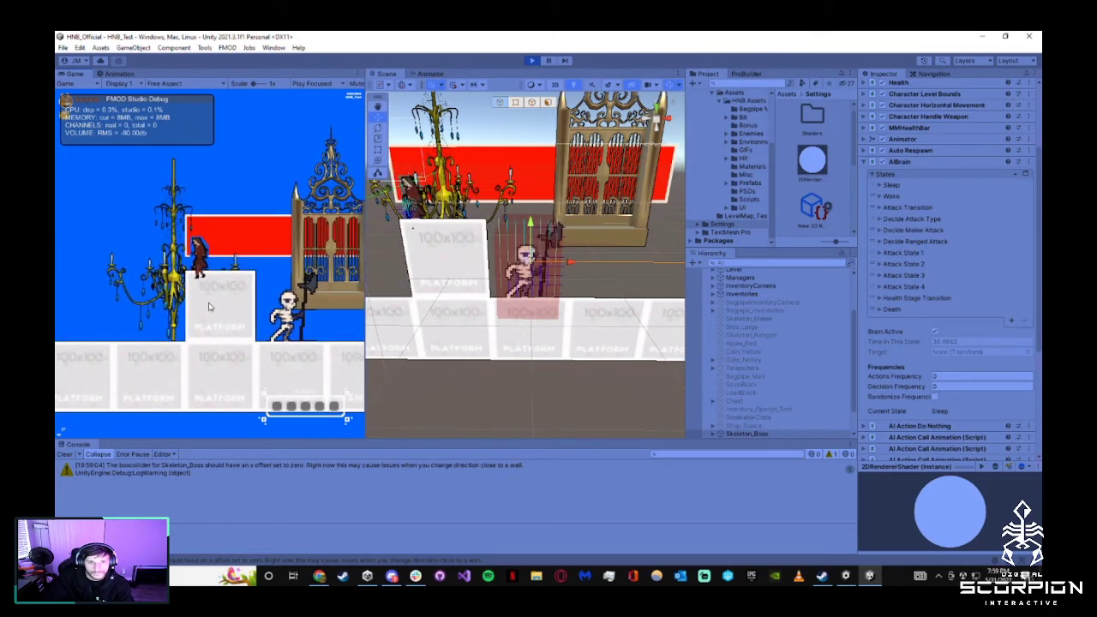
{"action": "key", "text": "space"}
{"action": "key", "text": "d"}
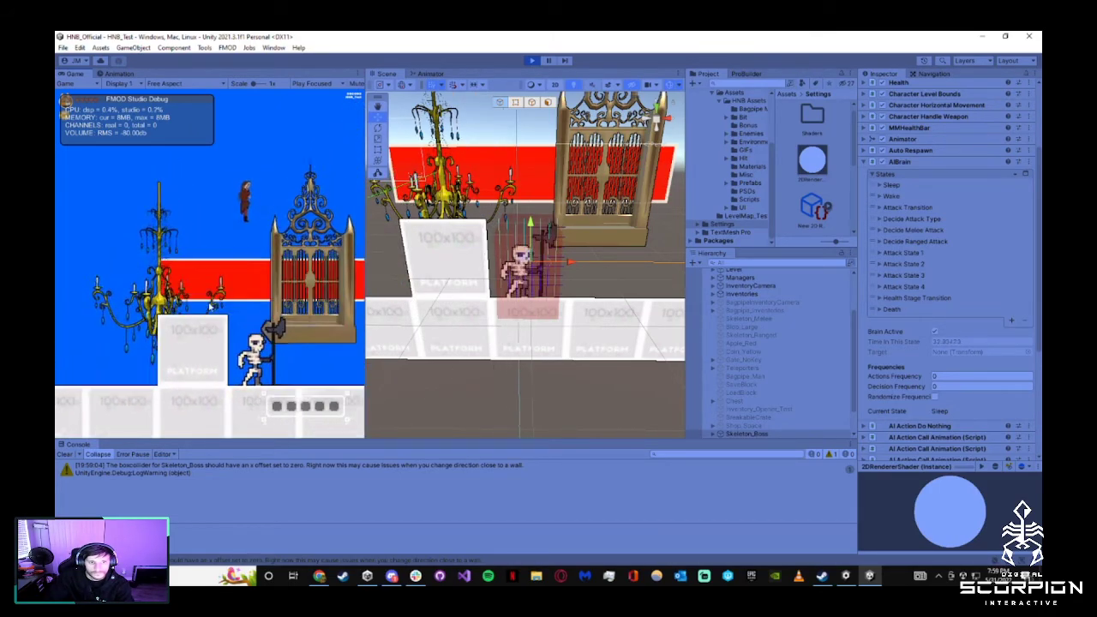
{"action": "key", "text": "a"}
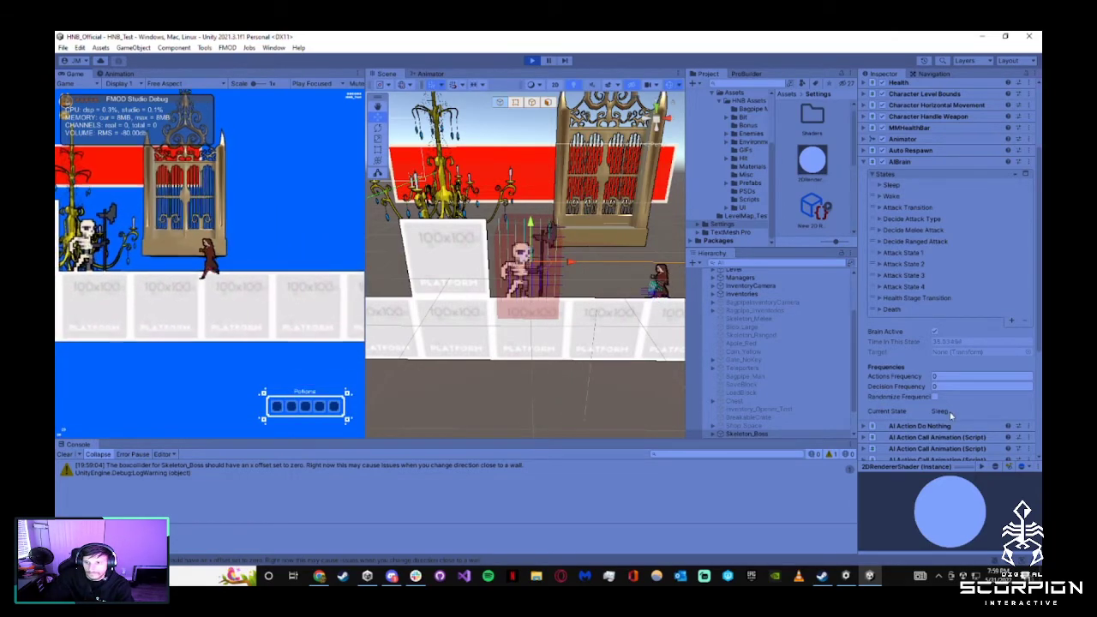
{"action": "key", "text": "a"}
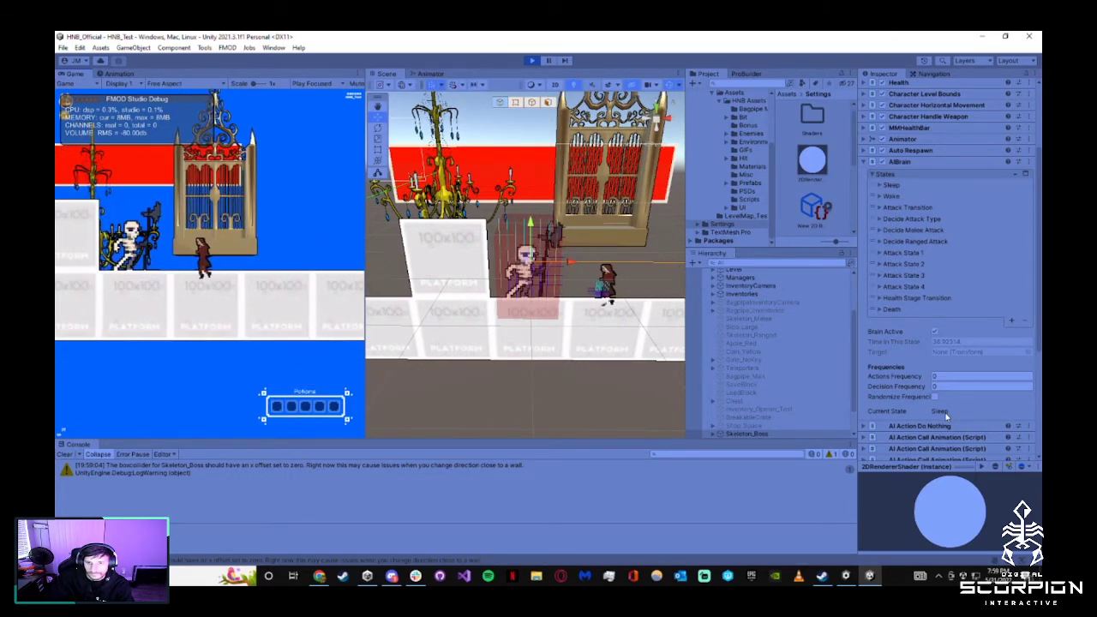
{"action": "key", "text": "space"}
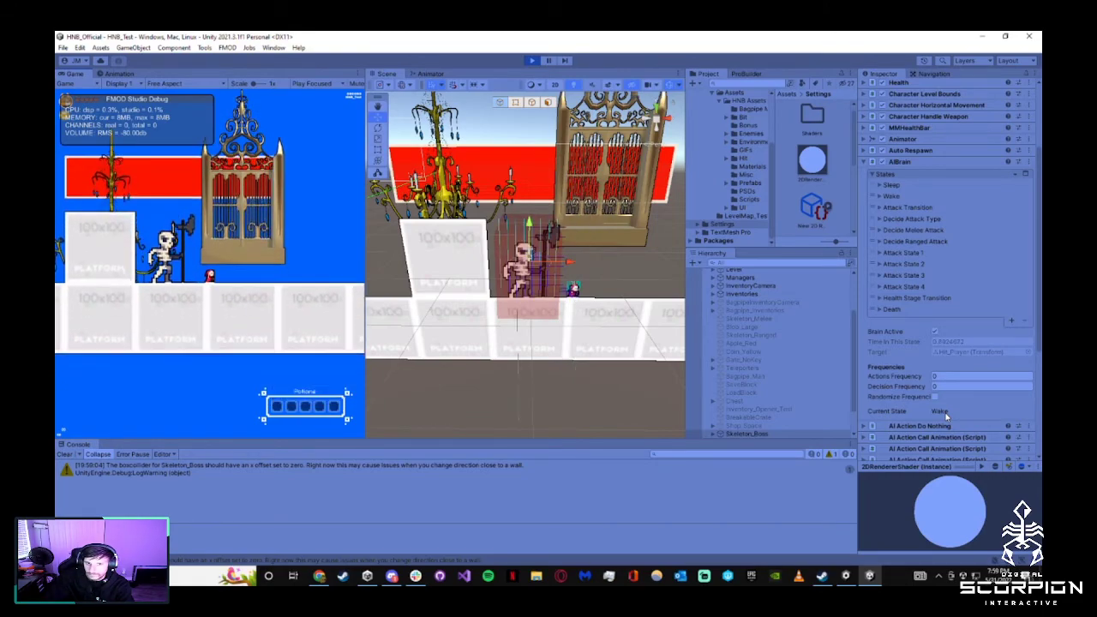
{"action": "left_click", "coordinate": [218, 256]}
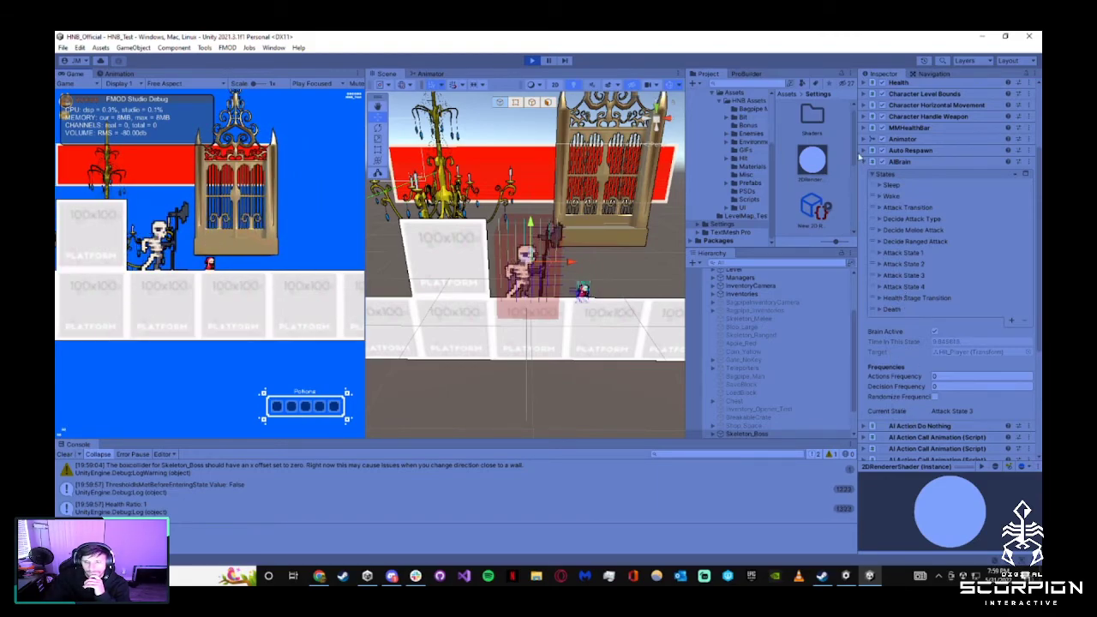
Examine the Attack State 2 and Health Stage Transition entries in Skeleton_Boss's AIBrain, collapsing each after viewing
{"action": "left_click", "coordinate": [910, 265]}
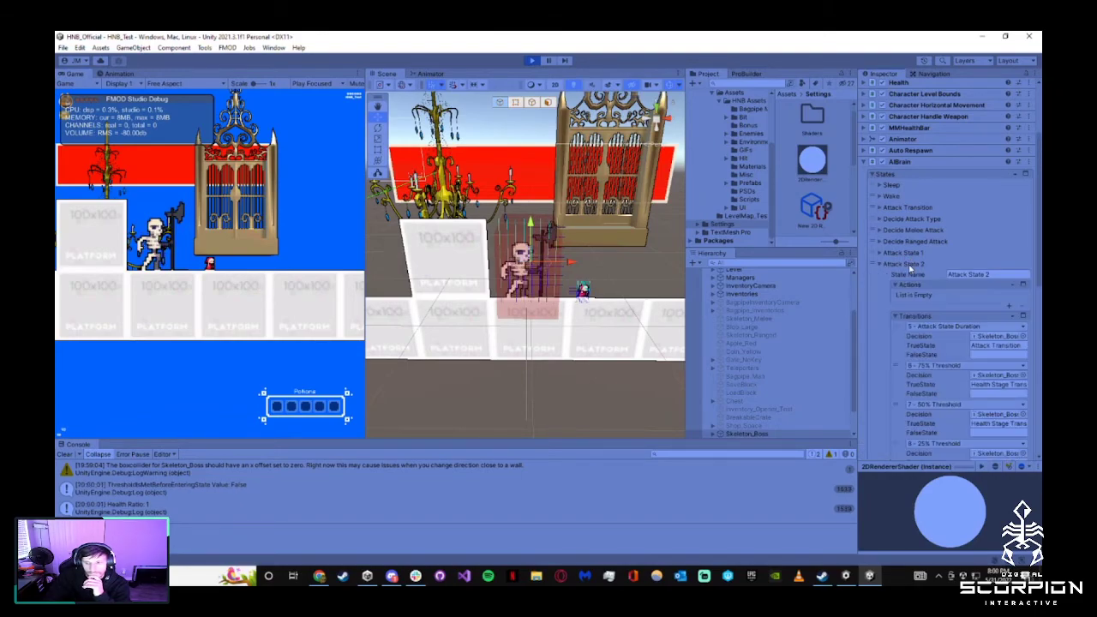
{"action": "left_click", "coordinate": [910, 266]}
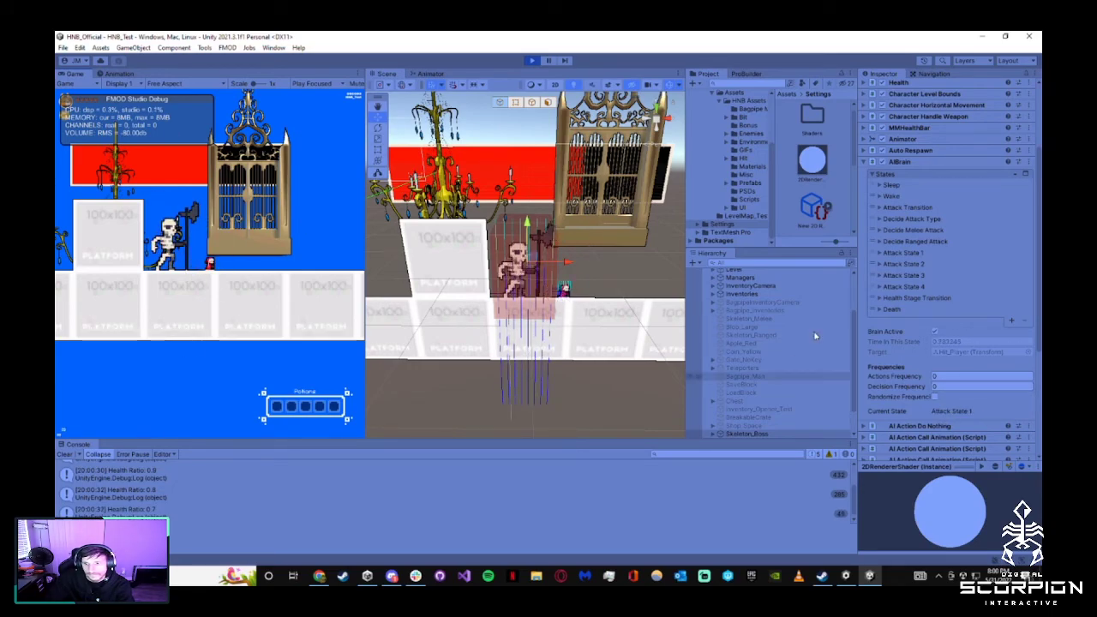
{"action": "left_click", "coordinate": [928, 299]}
{"action": "left_click", "coordinate": [927, 299]}
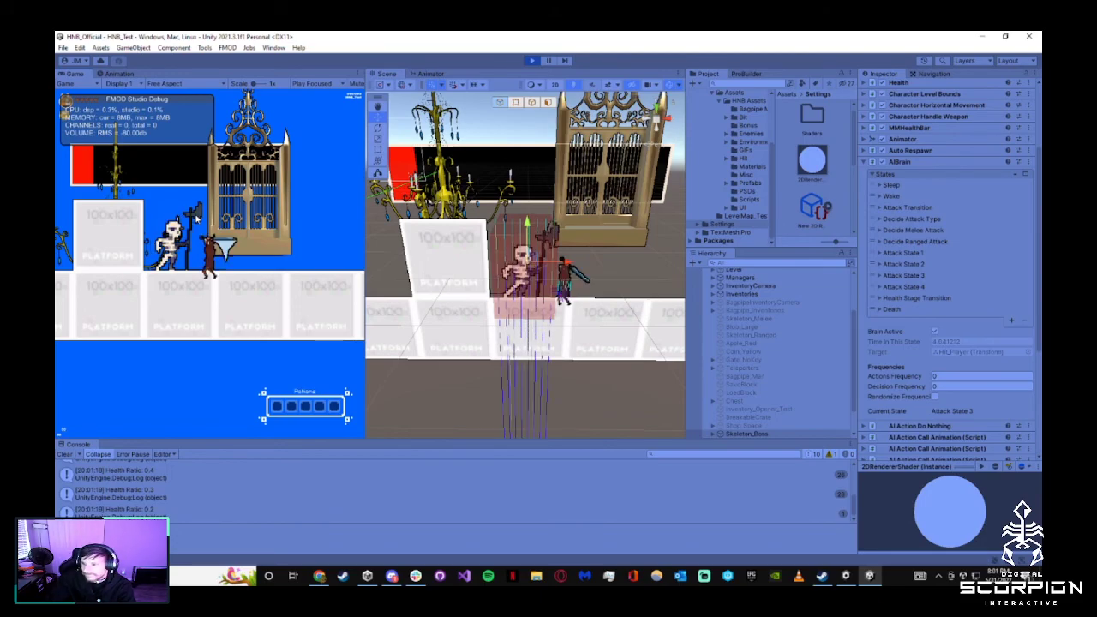
Run the player past the gate toward the platform's far end, and move the FMOD Studio Debug overlay off the player's health display
{"action": "key", "text": "d"}
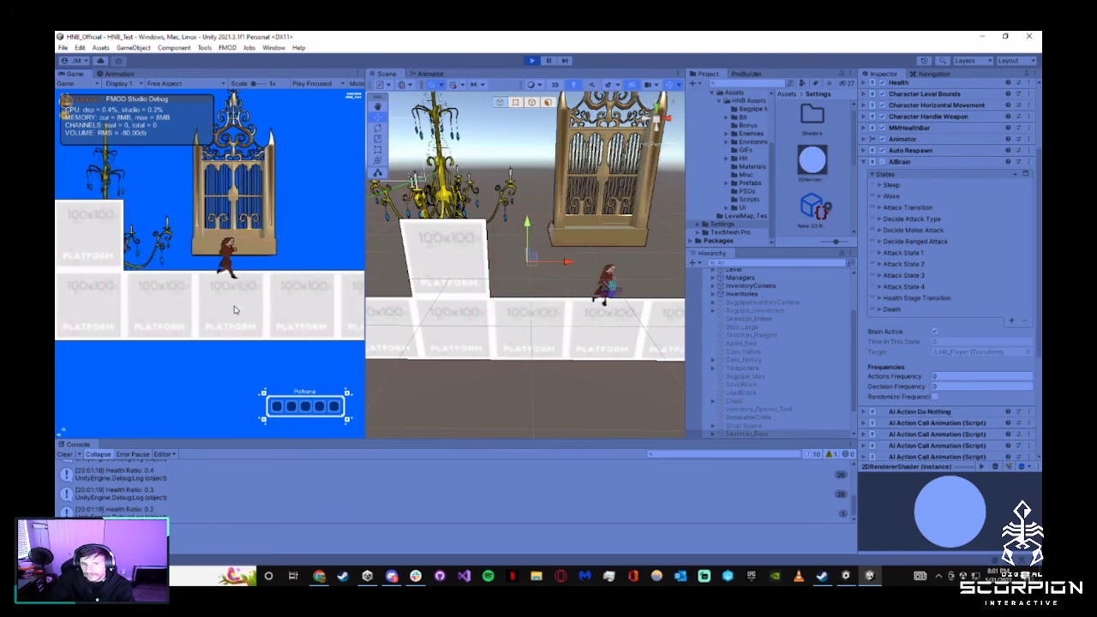
{"action": "key", "text": "Right"}
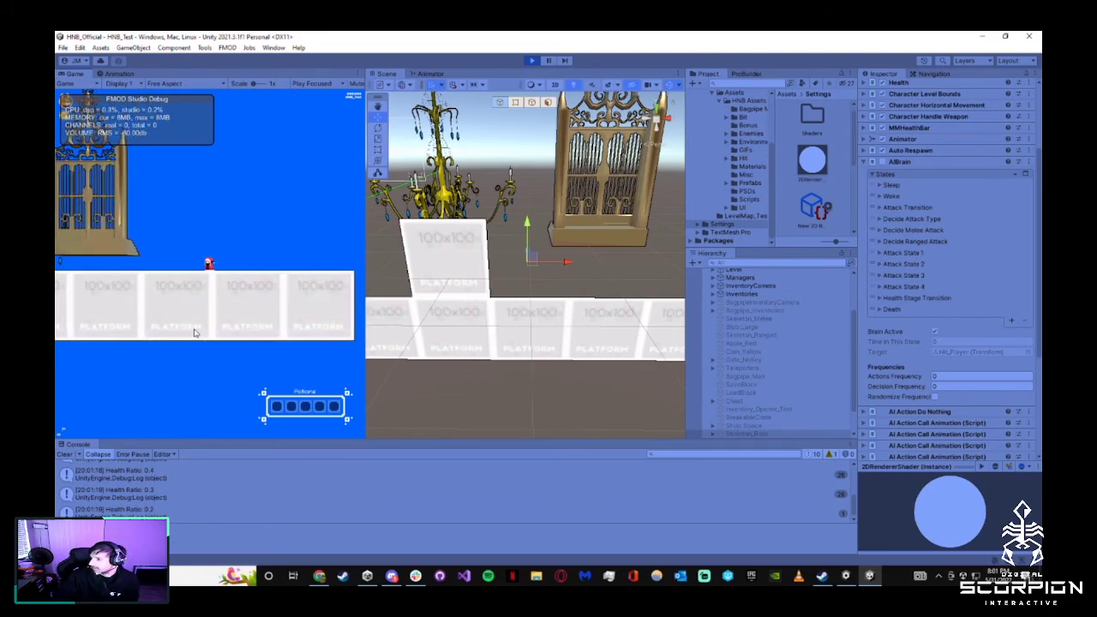
{"action": "left_click_drag", "start_coordinate": [146, 122], "coordinate": [293, 125]}
Run and jump the player back onto the raised platform block by the chandelier, and exit play mode
{"action": "key", "text": "Left"}
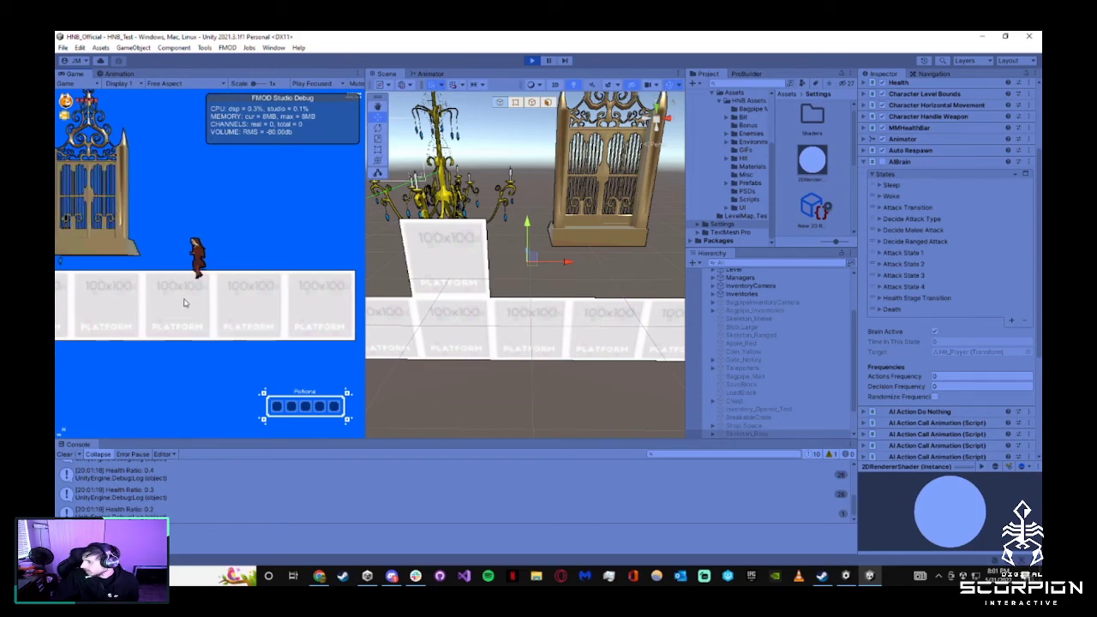
{"action": "key", "text": "space"}
{"action": "key", "text": "Left"}
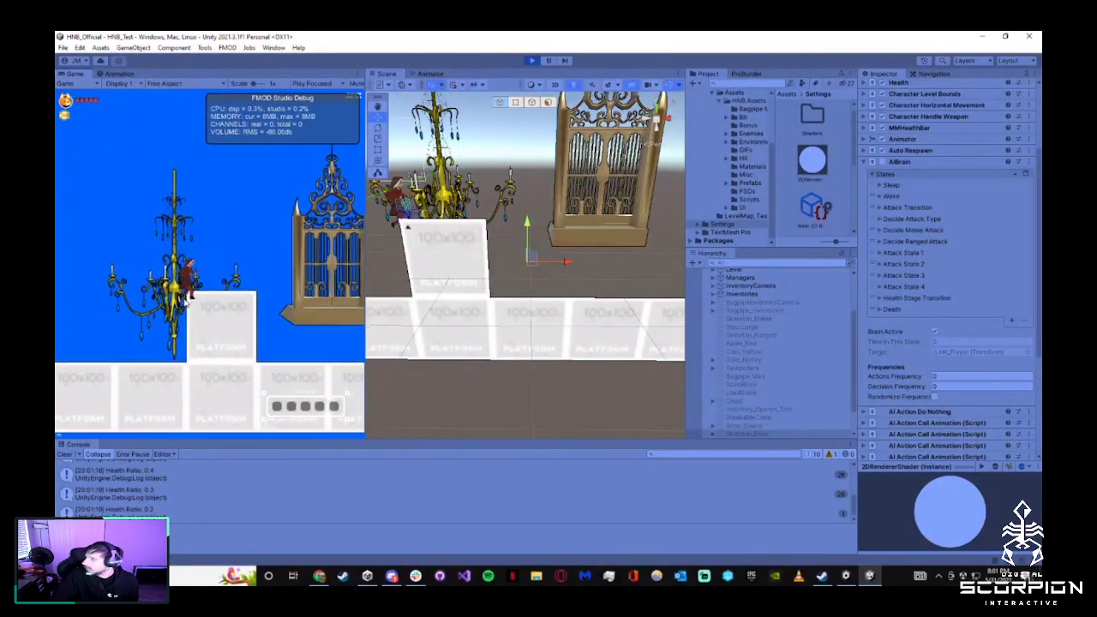
{"action": "key", "text": "Right"}
{"action": "key", "text": "Right"}
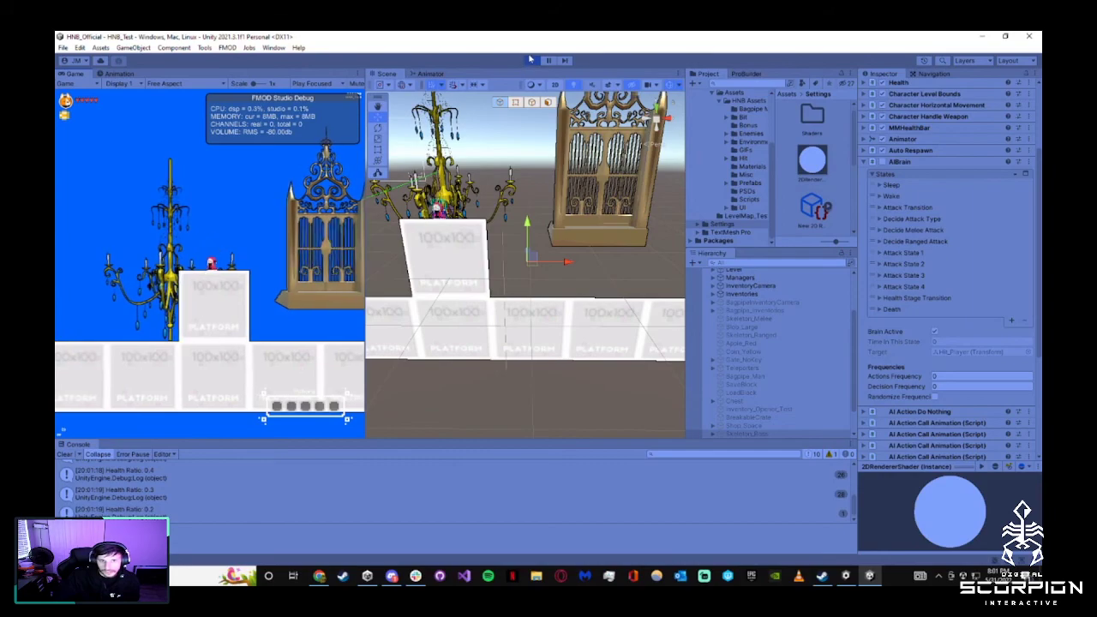
{"action": "left_click", "coordinate": [532, 60]}
{"action": "key", "text": "ctrl+p"}
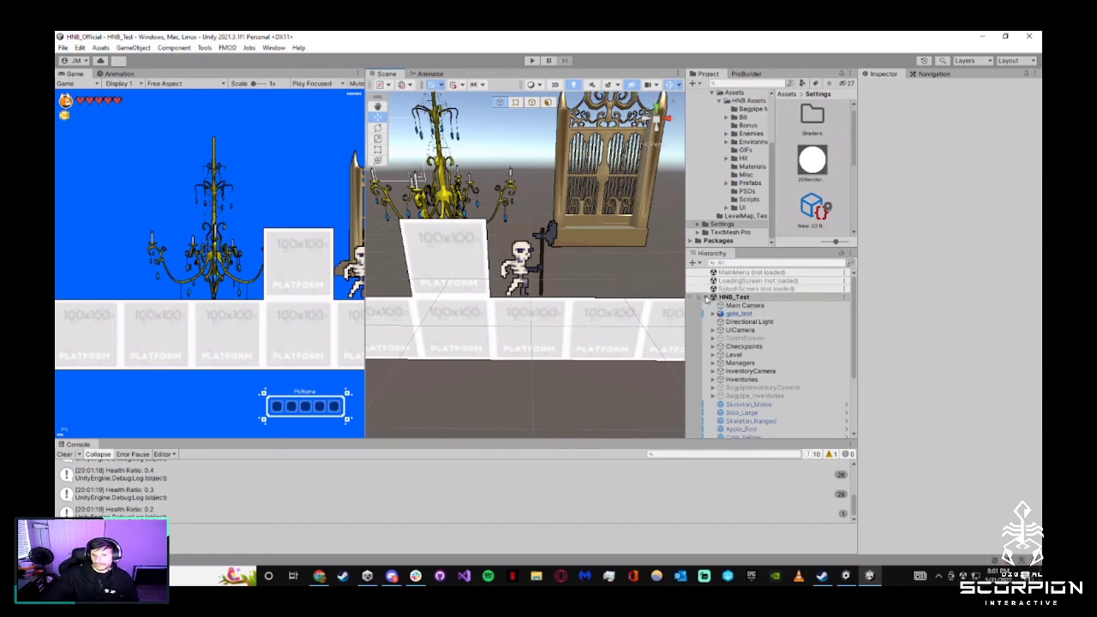
{"action": "scroll", "coordinate": [563, 294], "scroll_direction": "down", "scroll_amount": 3}
{"action": "right_click_drag", "start_coordinate": [576, 264], "coordinate": [538, 314]}
{"action": "left_click", "coordinate": [391, 576]}
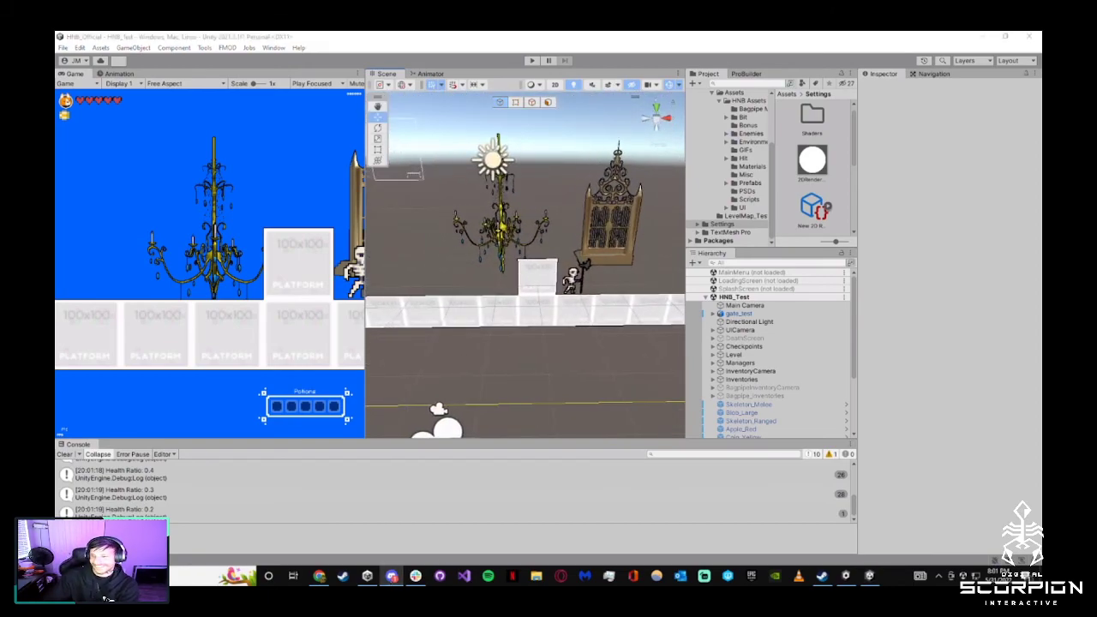
{"action": "key", "text": "alt+Tab"}
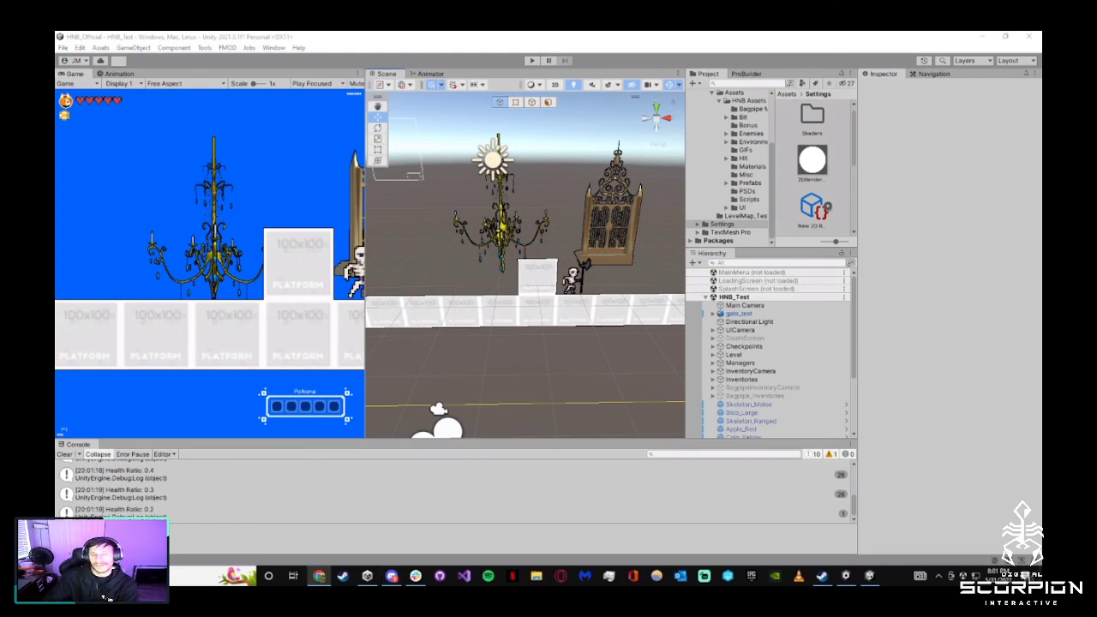
{"action": "key", "text": "alt+Tab"}
{"action": "left_click_drag", "start_coordinate": [612, 325], "coordinate": [577, 259], "text": "alt"}
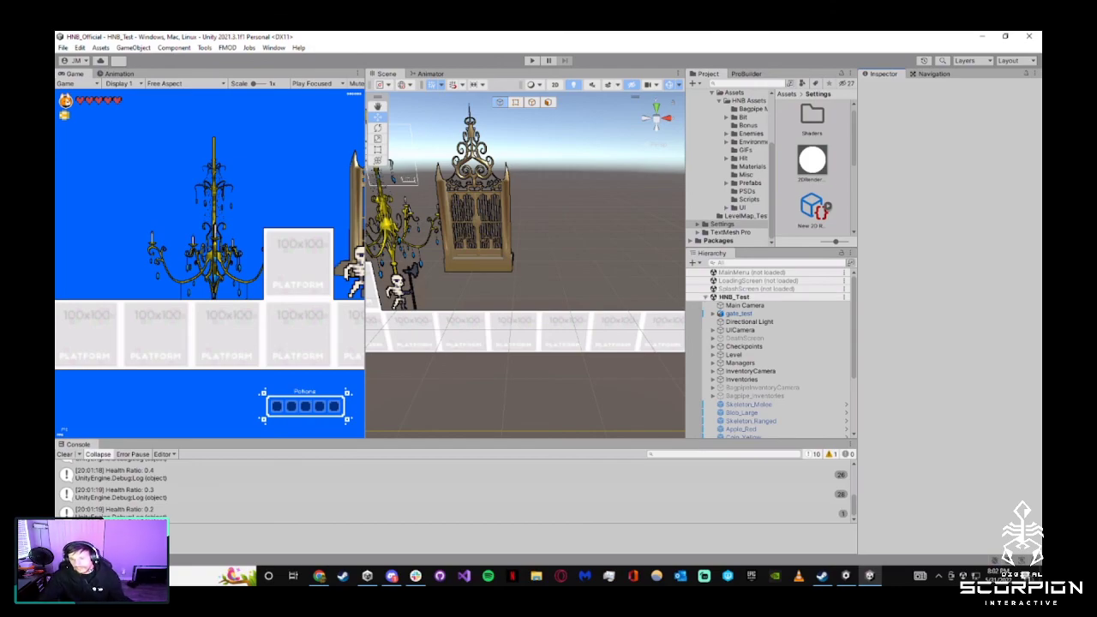
{"action": "left_click", "coordinate": [319, 576]}
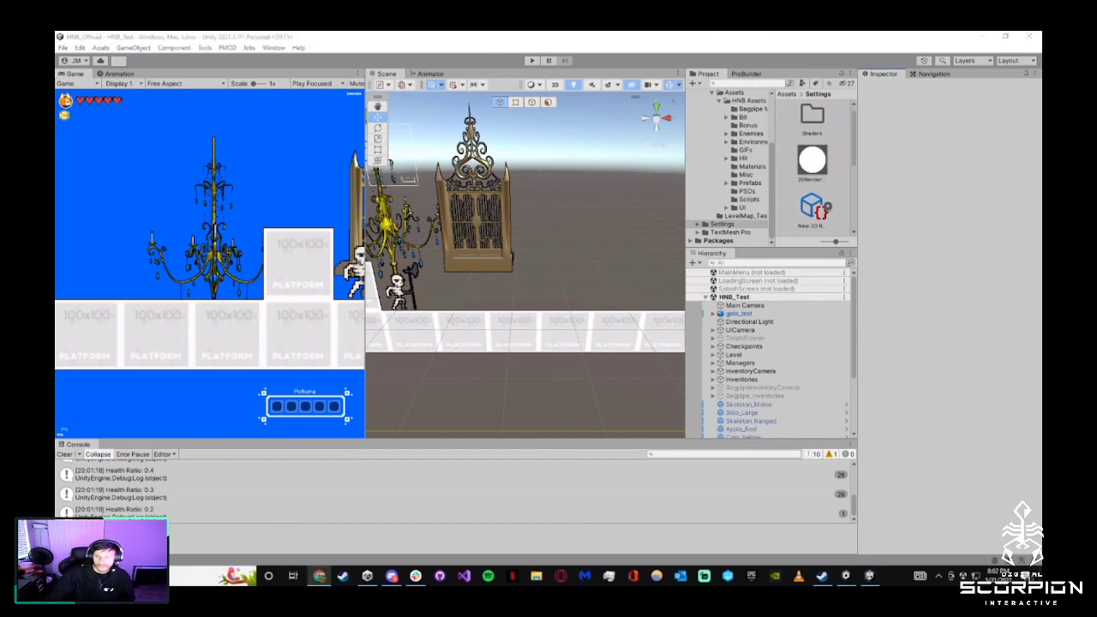